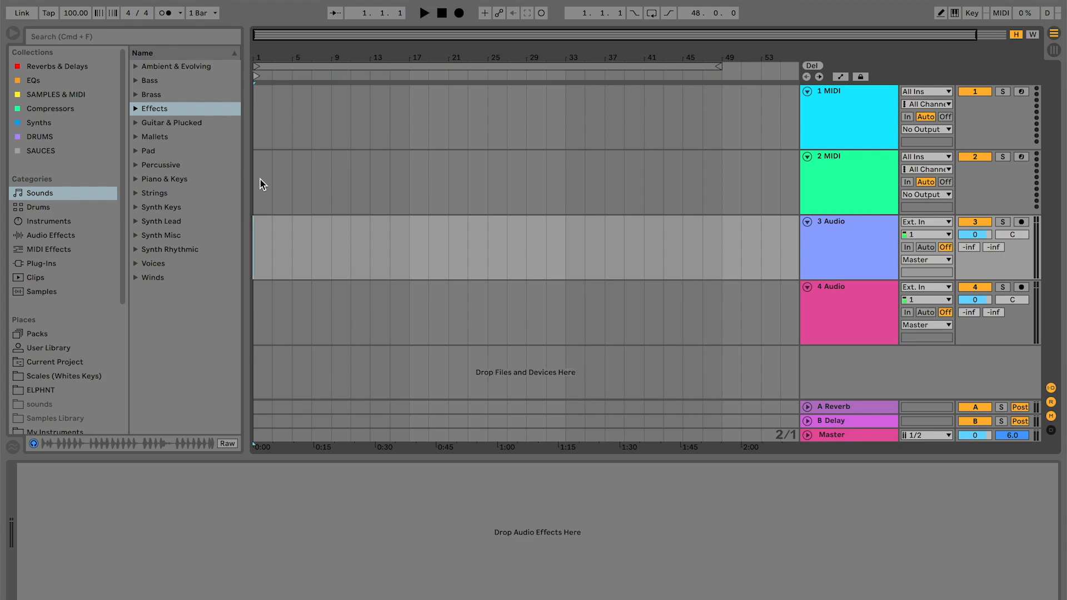
Open the Preferences and look through the settings pages from Record/Warp/Launch back to Look/Feel.
click(66, 0)
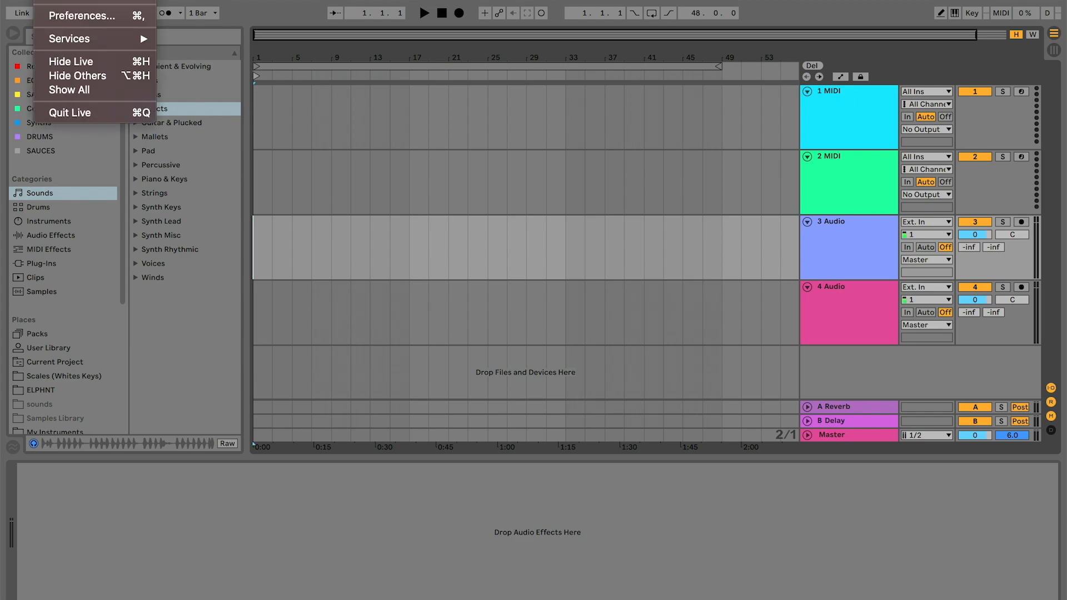
click(86, 17)
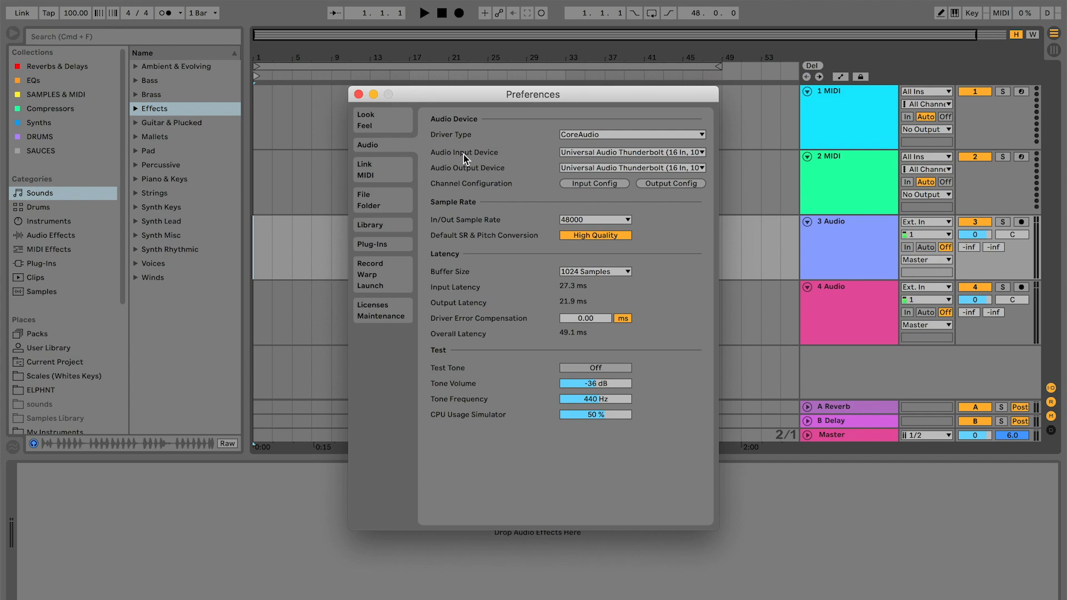
click(391, 277)
click(391, 226)
click(392, 201)
click(391, 169)
click(397, 146)
click(392, 121)
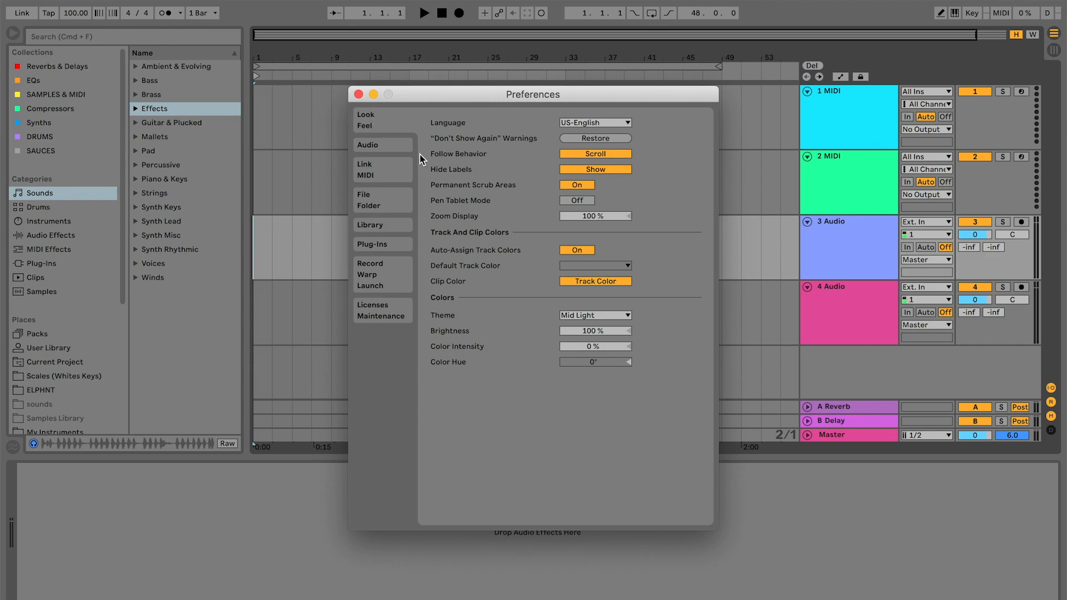
Review the Audio, Link/MIDI, File/Folder, Library, Plug-Ins, Record/Warp/Launch and Licenses/Maintenance preferences in order.
click(389, 146)
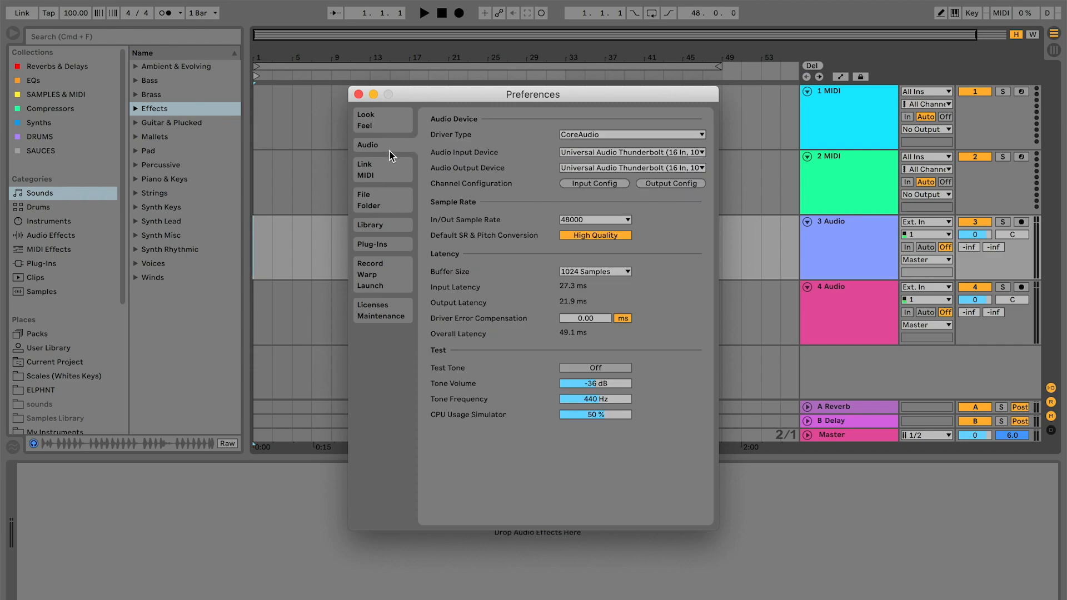
click(389, 171)
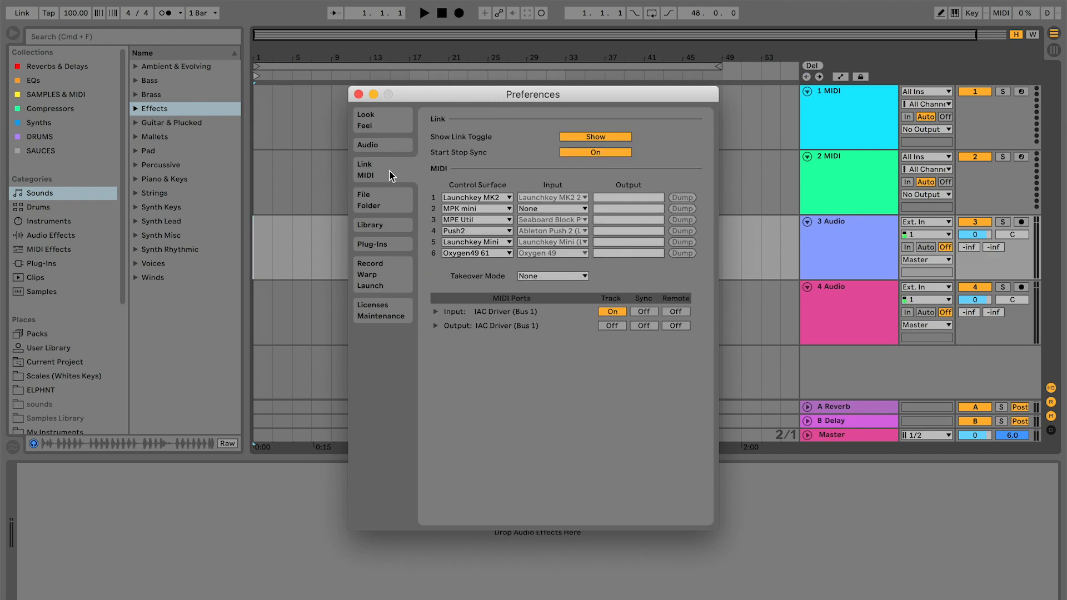
click(392, 206)
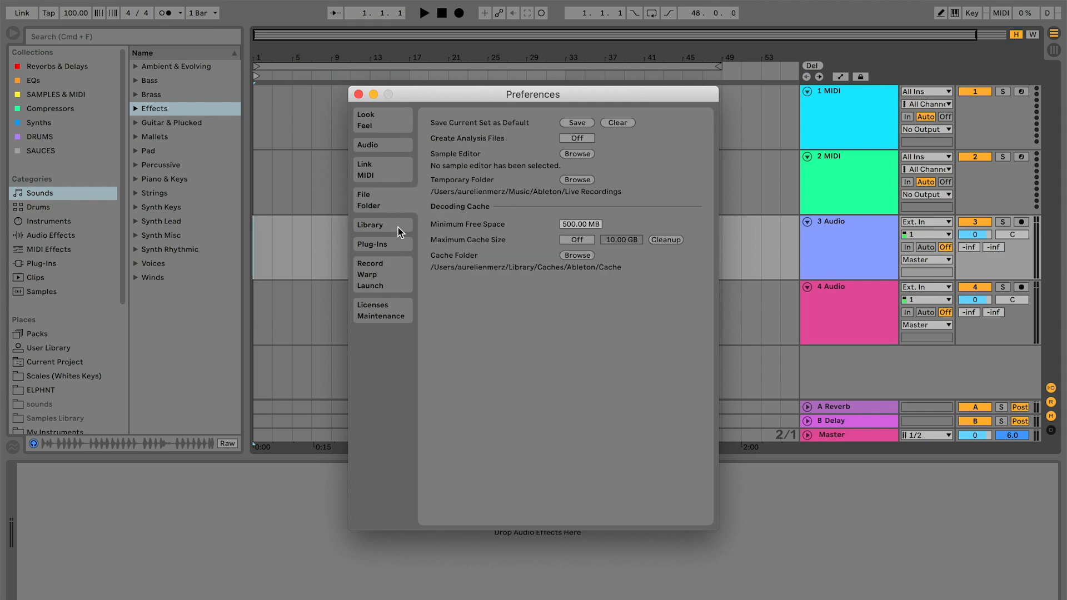
click(395, 228)
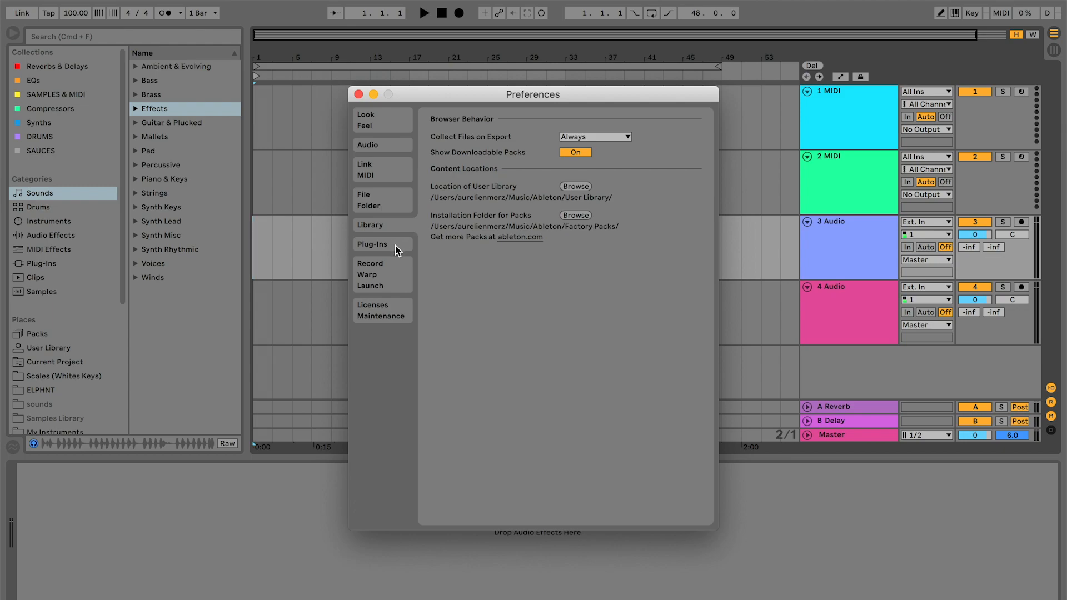
click(395, 245)
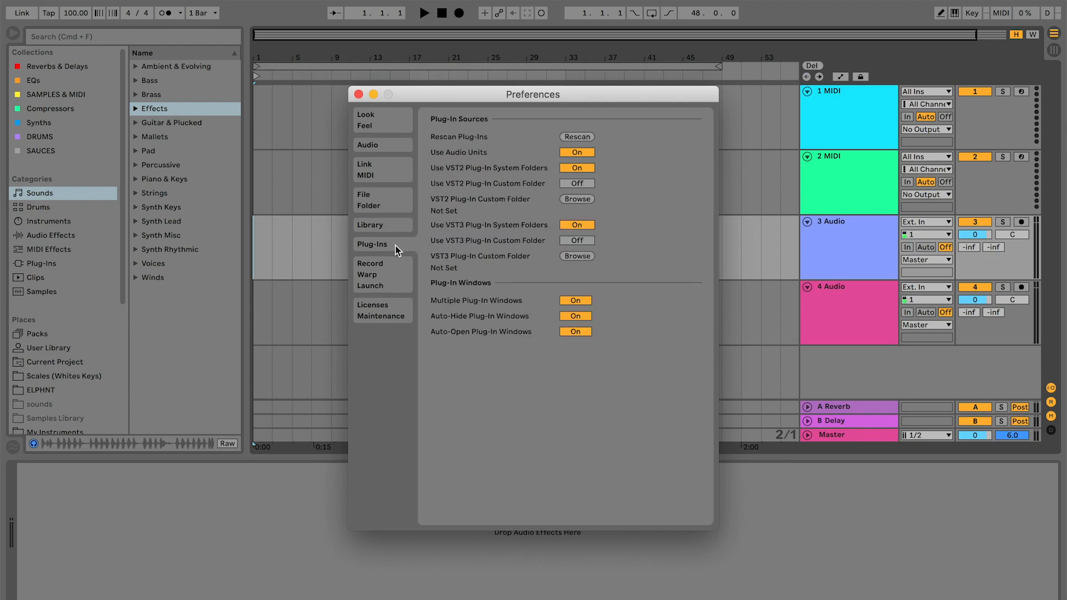
click(401, 275)
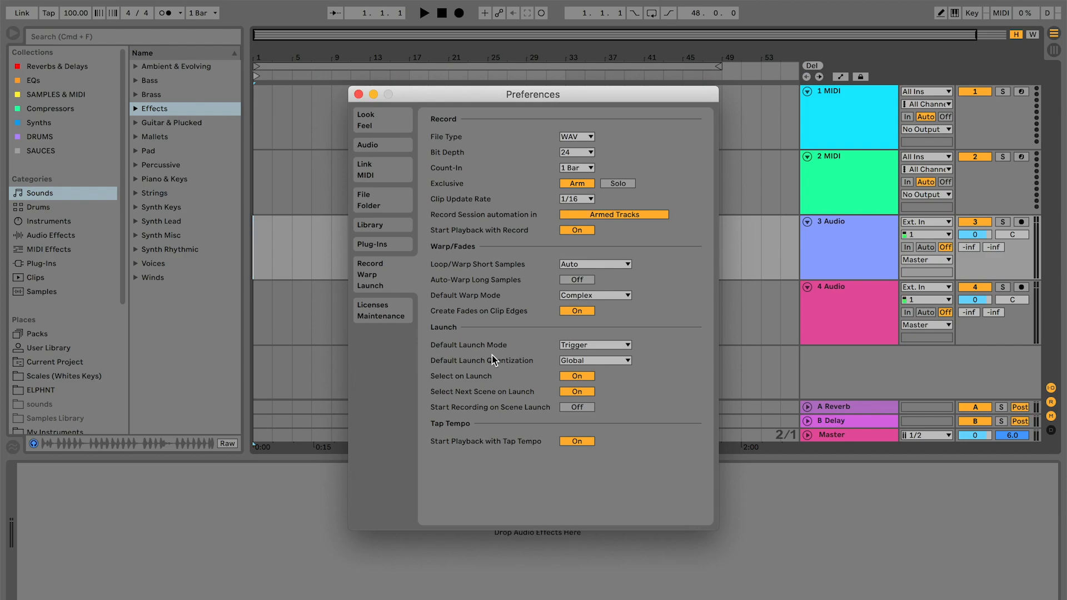
click(399, 315)
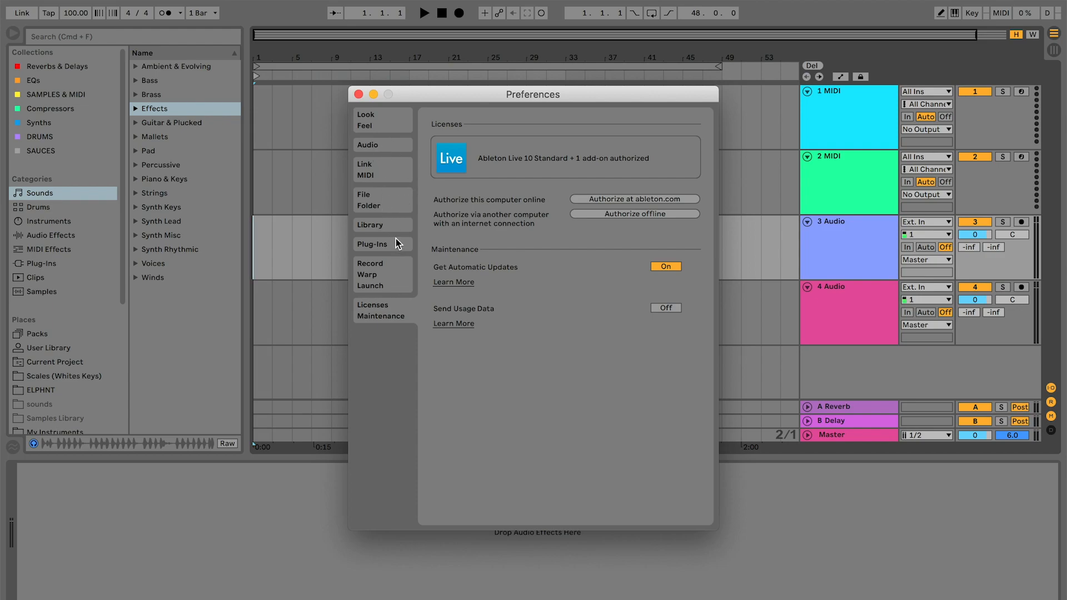
Examine which audio input and output devices can be chosen in the Audio preferences, keeping the current selections.
click(391, 147)
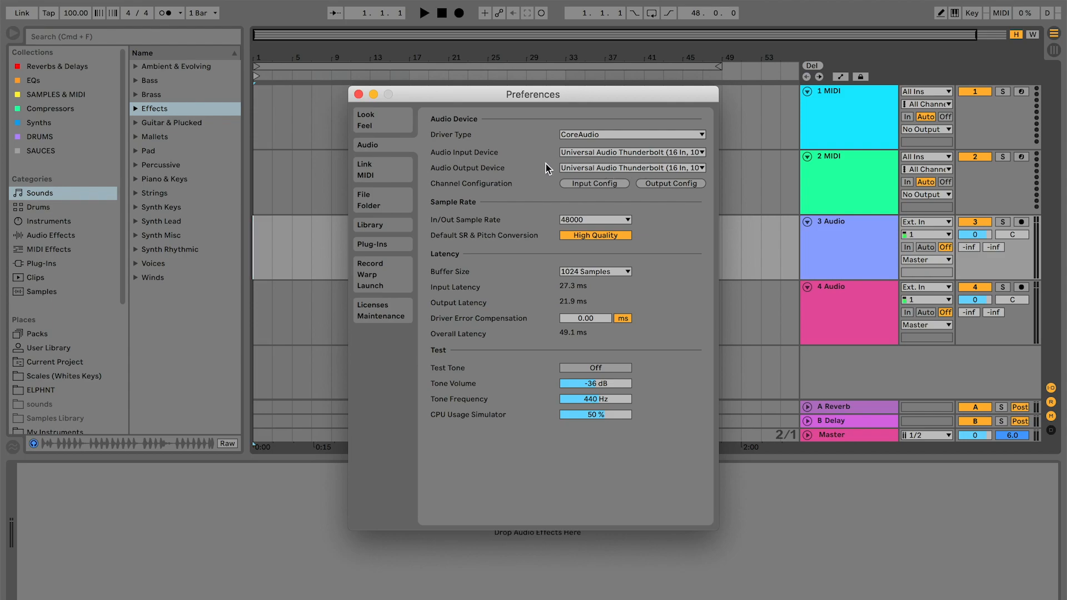
click(638, 153)
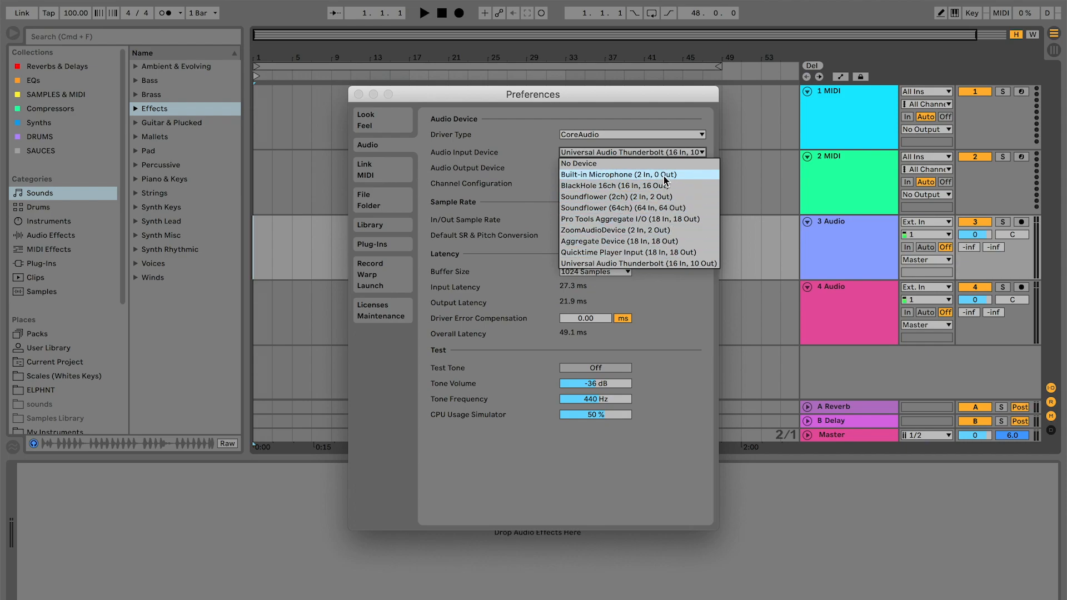
click(525, 165)
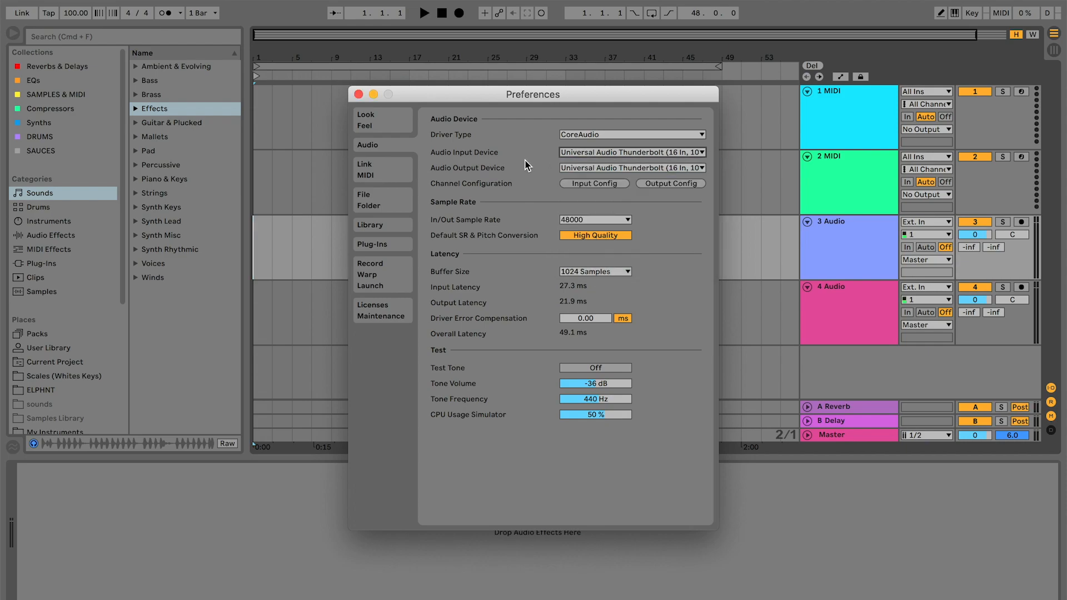
click(595, 168)
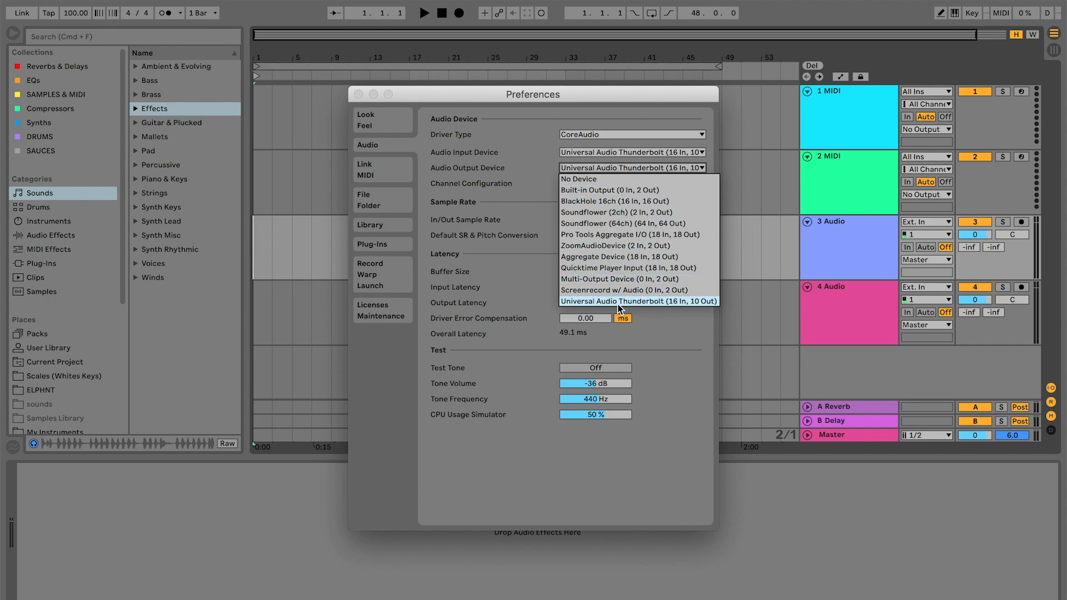
click(524, 192)
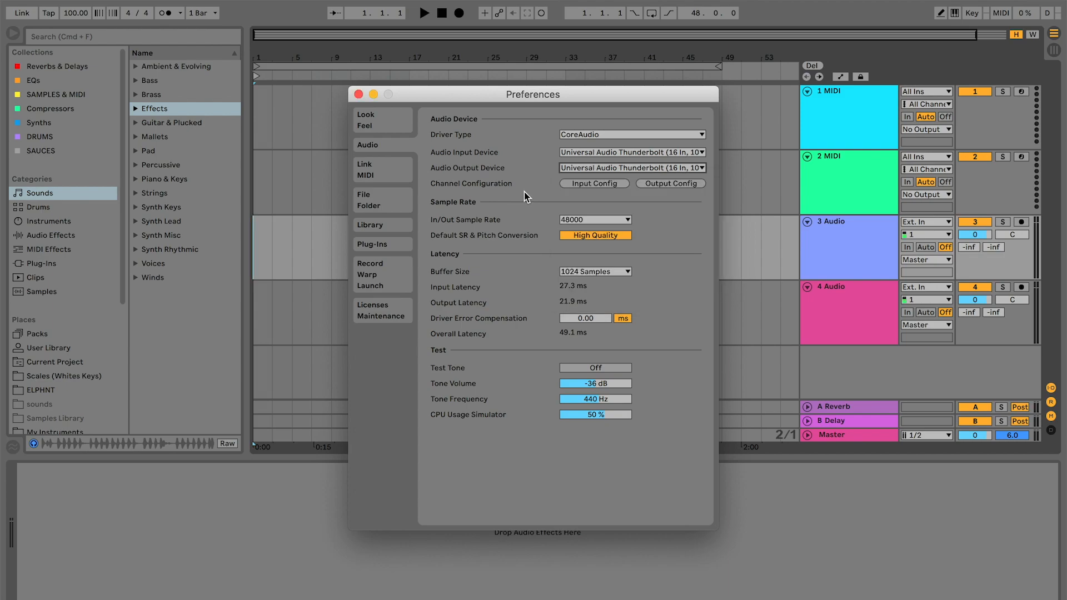
click(584, 154)
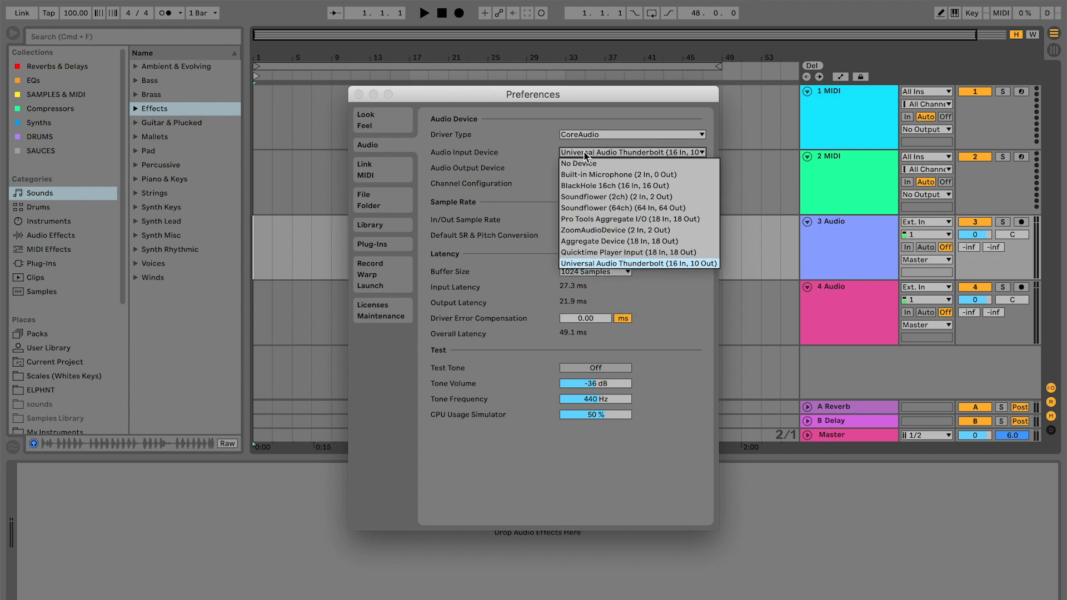
click(528, 154)
click(595, 169)
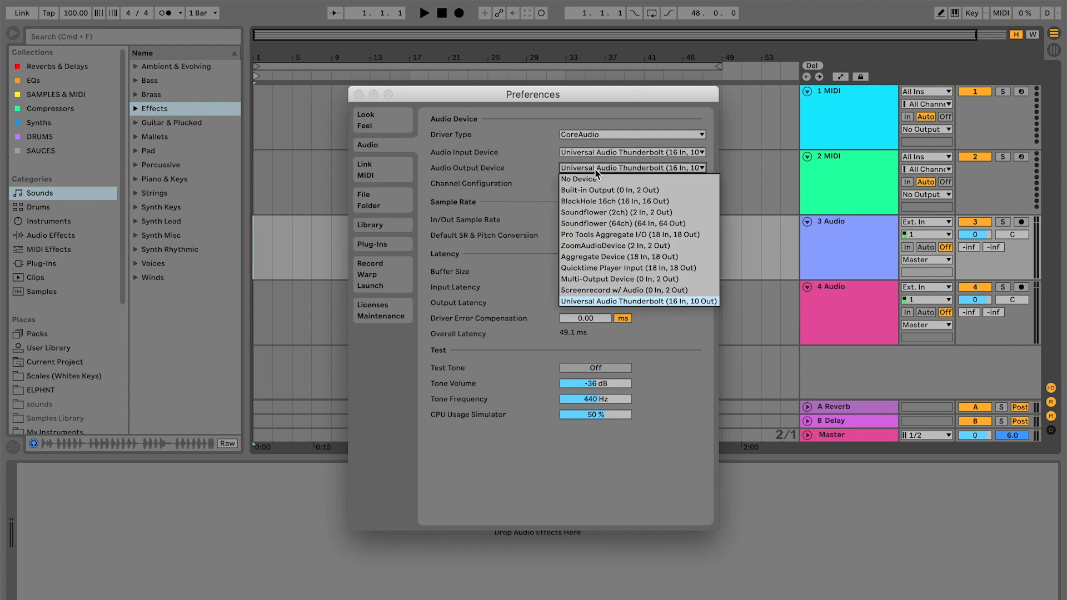
click(530, 190)
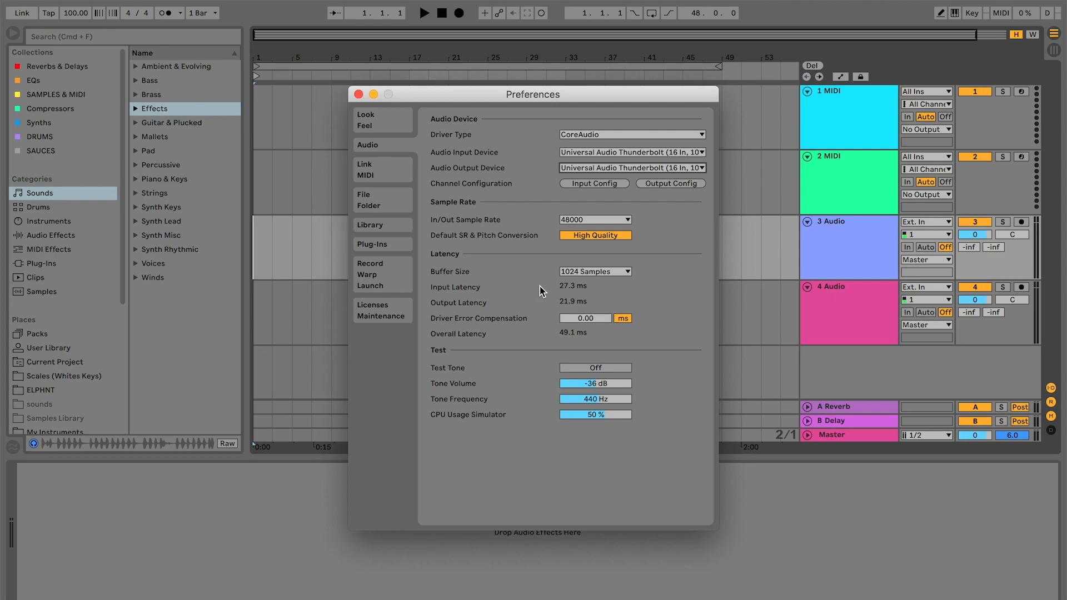
Examine the available buffer sizes in the Audio preferences' latency settings without choosing another one.
click(613, 273)
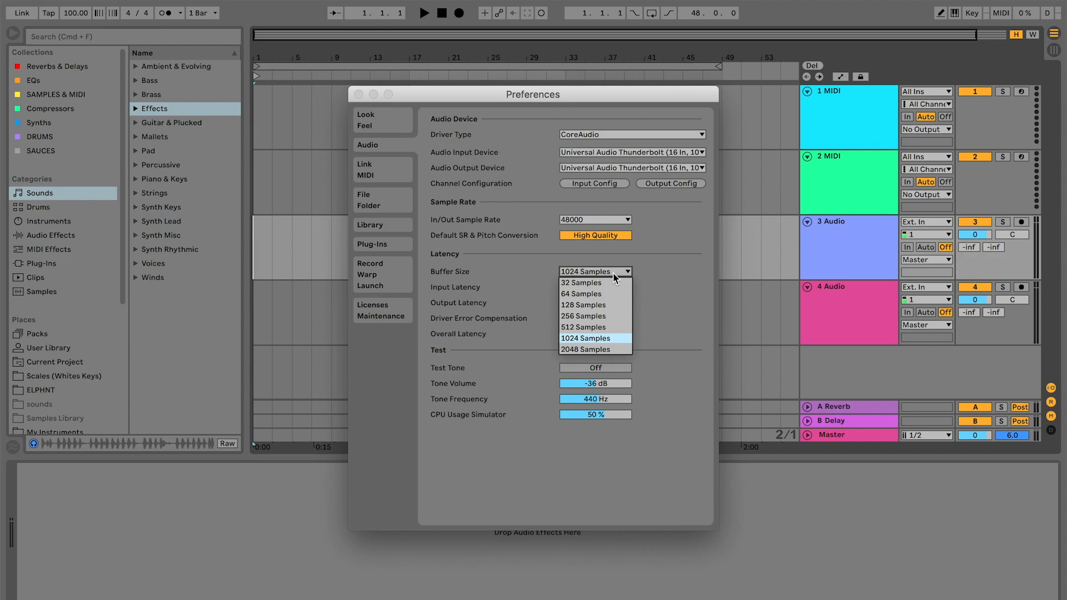
click(657, 276)
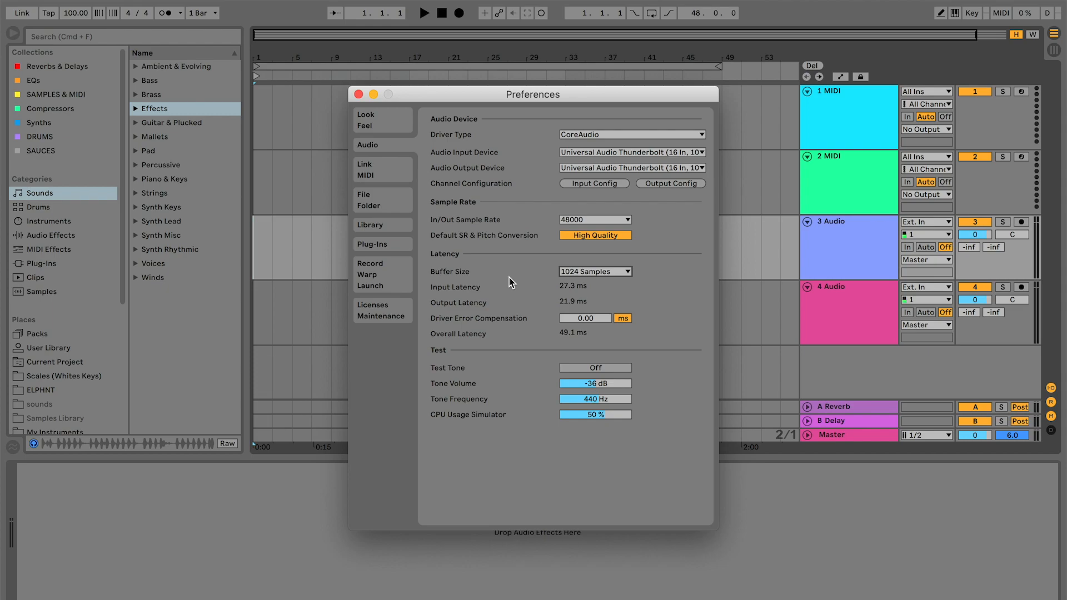
click(591, 272)
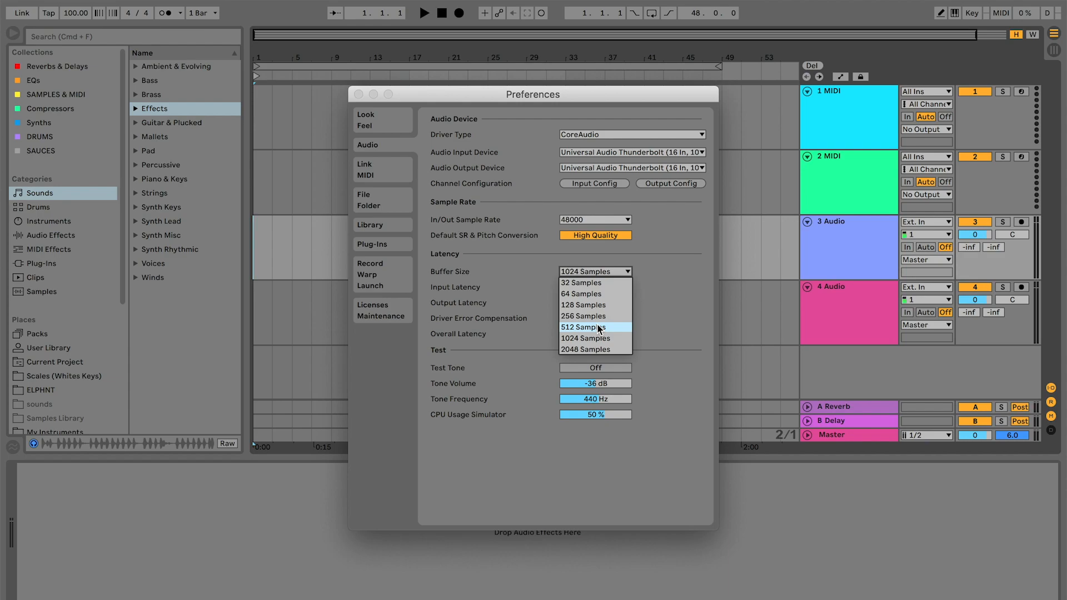
click(661, 274)
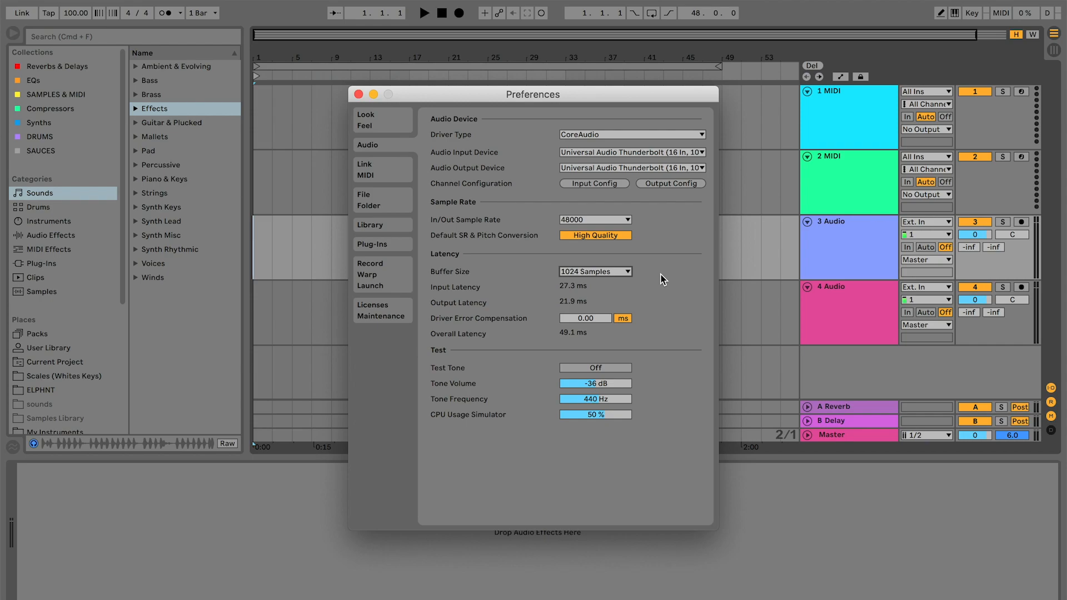
Open the Look/Feel preferences and try out the Mid Dark and Dark color themes.
click(389, 128)
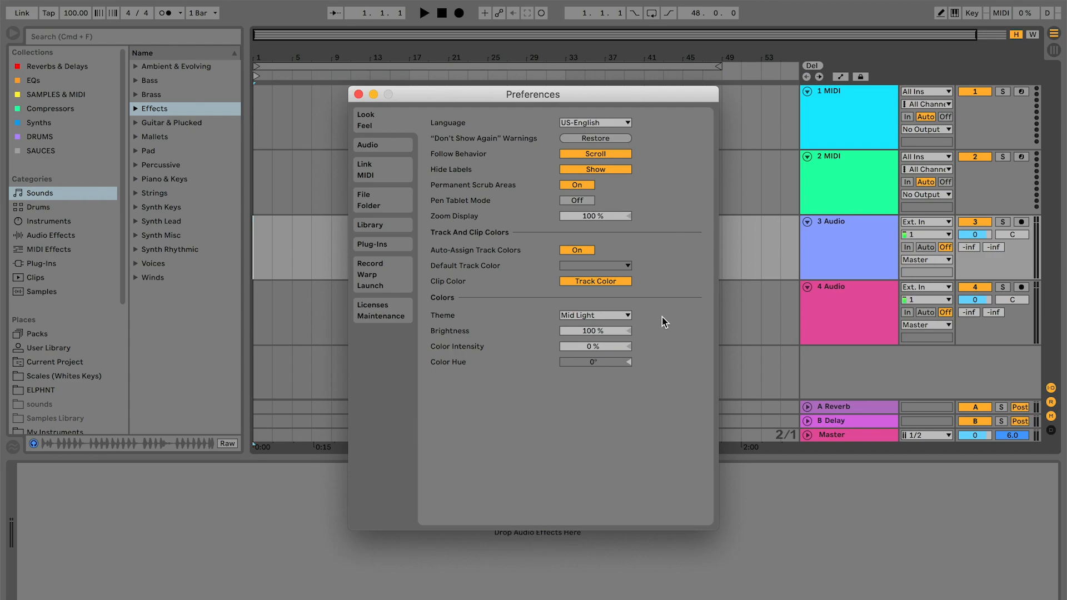
click(614, 315)
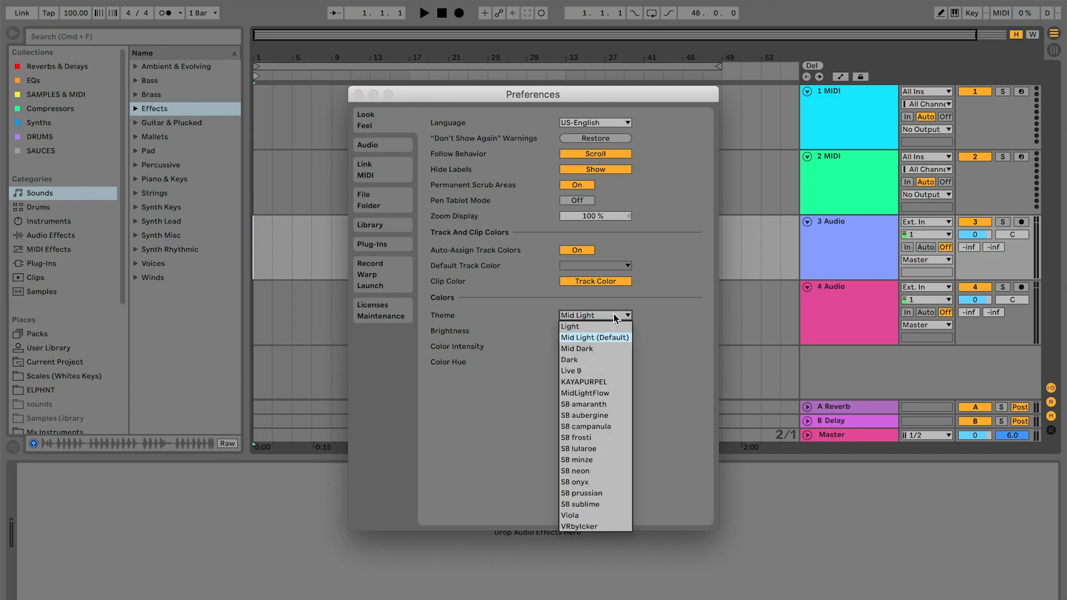
click(605, 349)
click(613, 314)
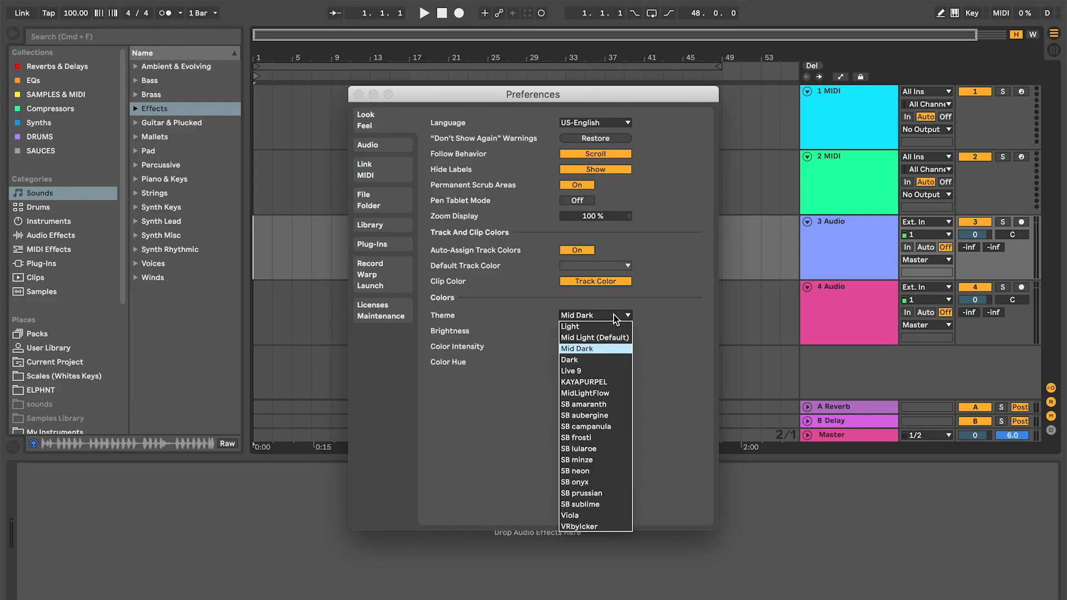
click(601, 360)
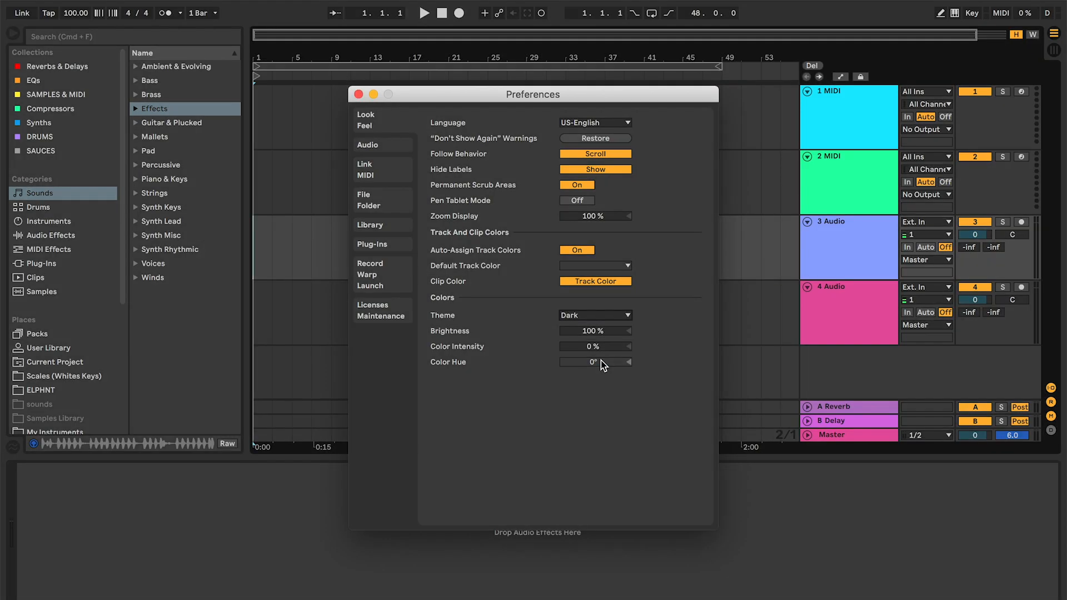
Try out the SB amaranth, SB frosti and SB sublime color themes one after another.
click(614, 316)
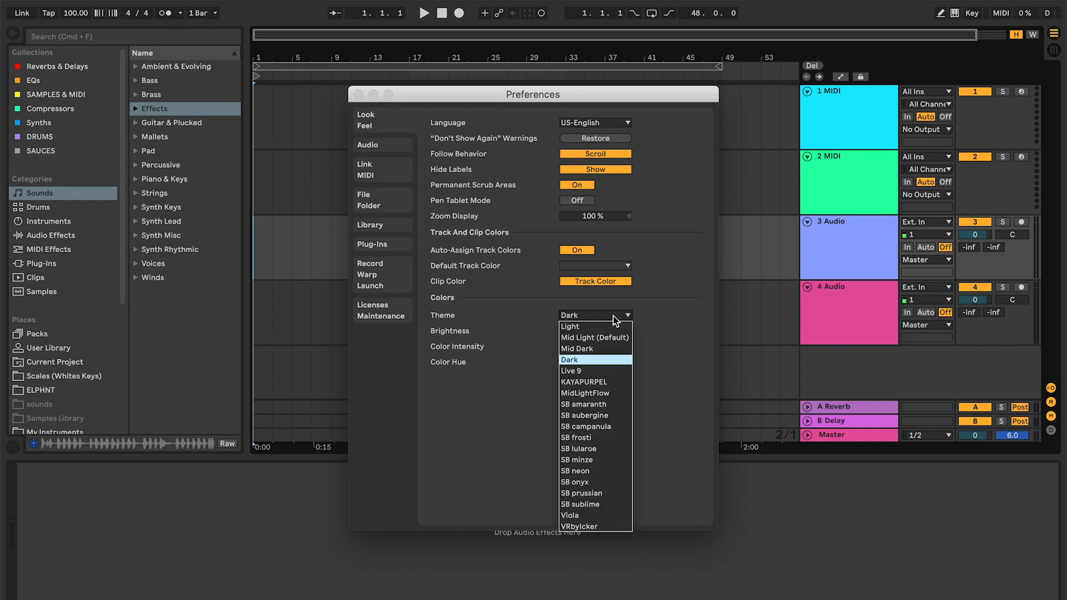
click(604, 405)
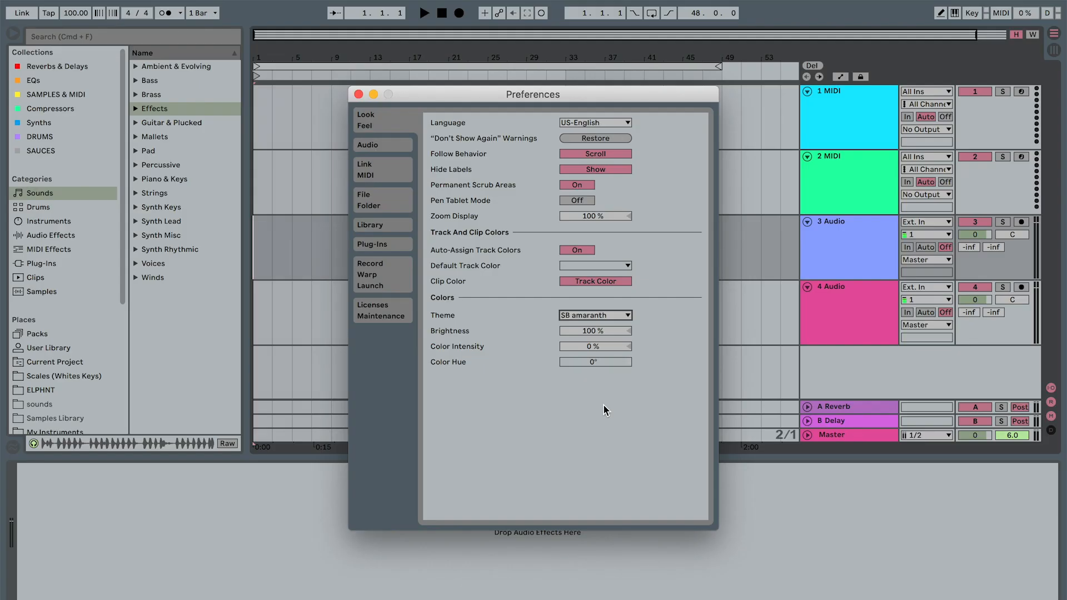
click(602, 314)
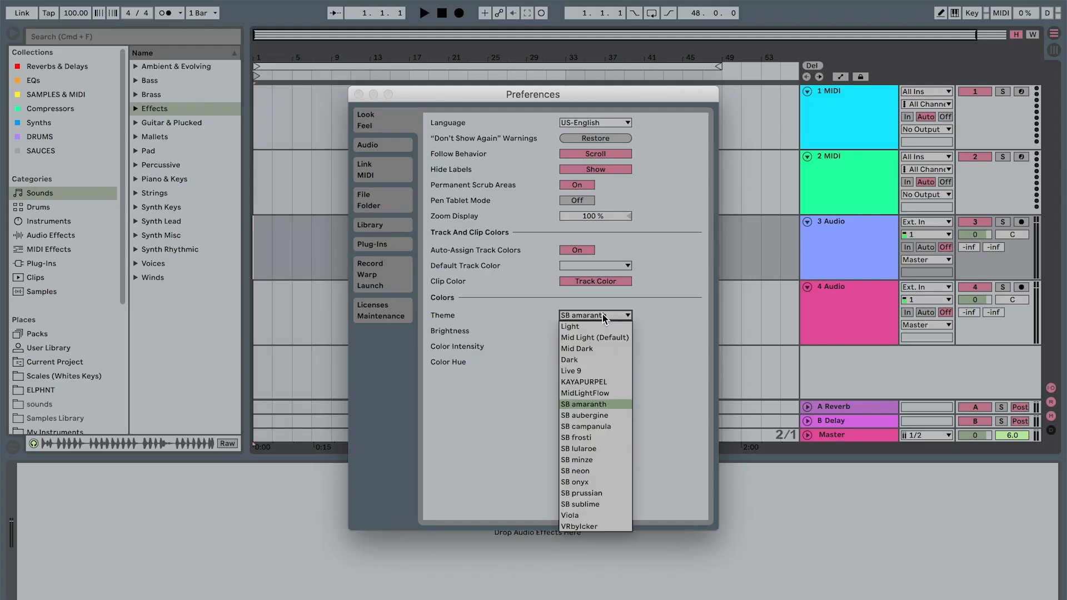
click(587, 438)
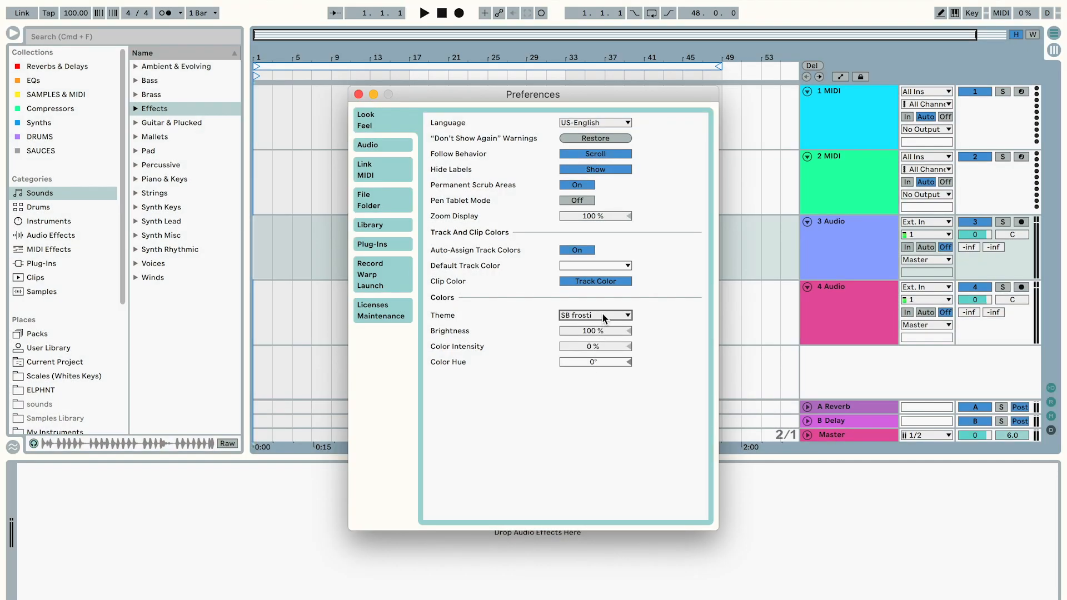
click(602, 314)
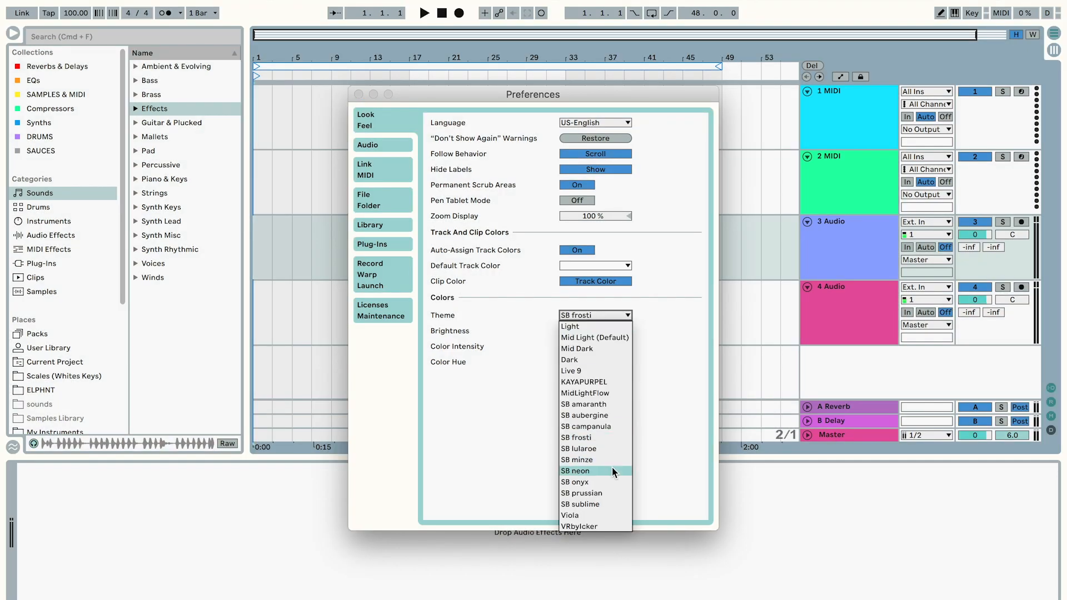
click(595, 502)
Try out the Live 9 and Light color themes, and set the theme back to Mid Light (Default).
click(601, 315)
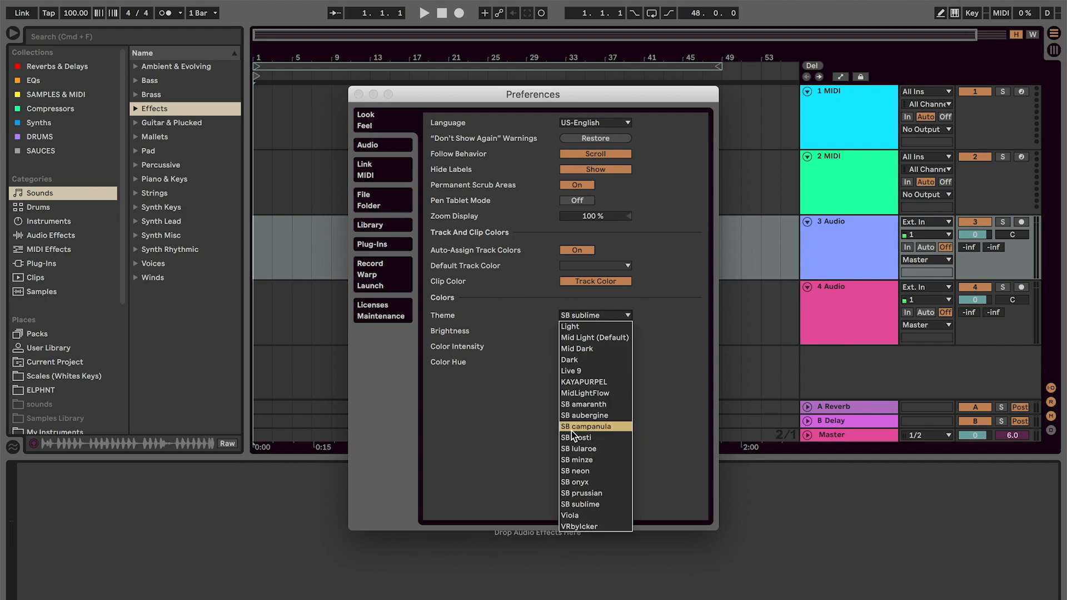
click(585, 370)
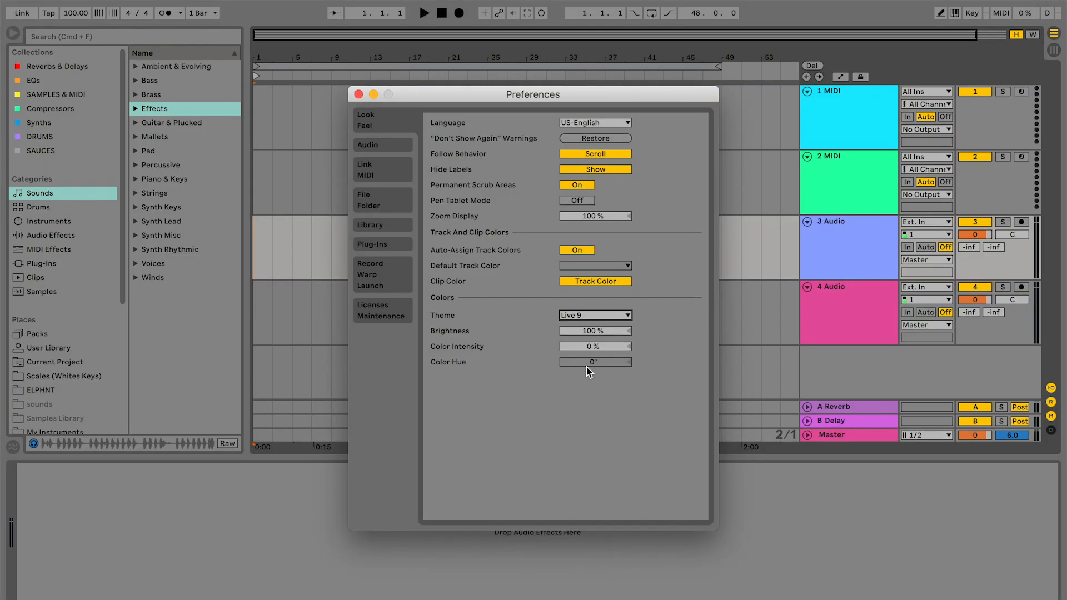
click(596, 314)
click(598, 329)
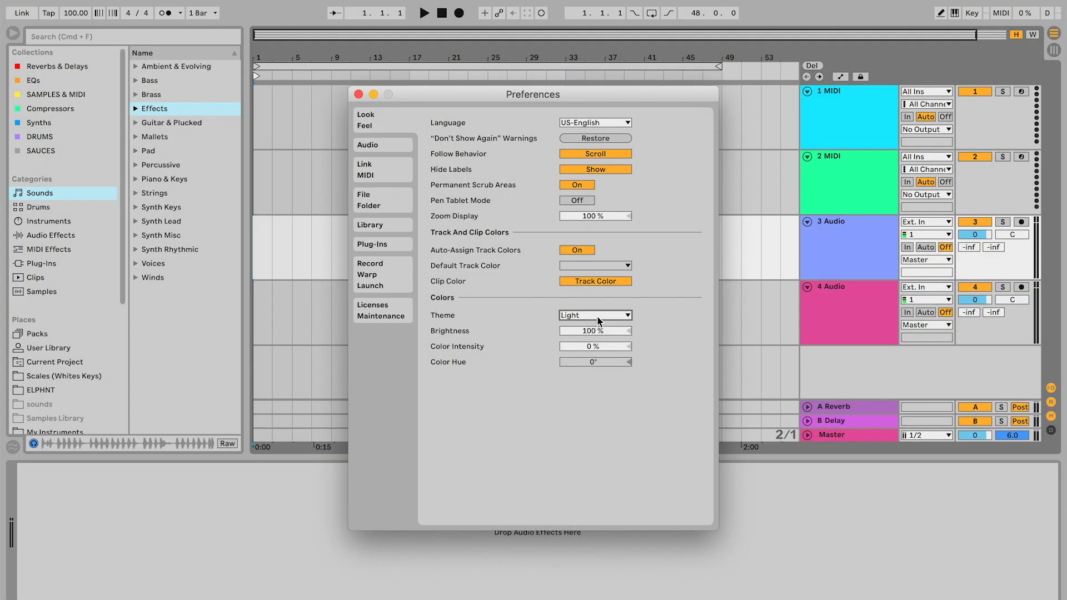
click(597, 316)
click(597, 337)
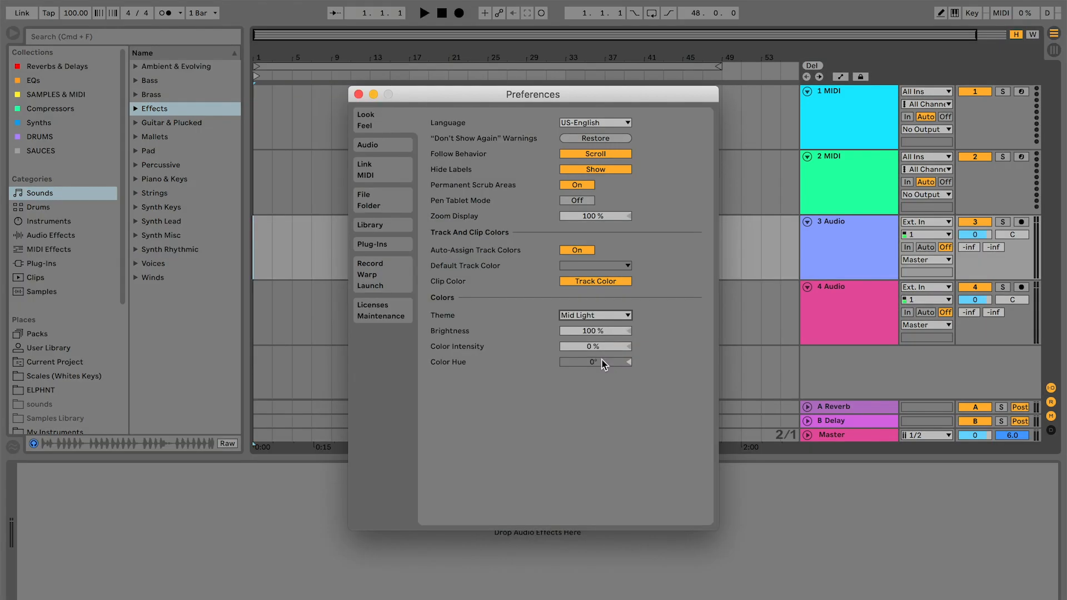
Try out a different interface brightness and a 53 % zoom display, and return both to 100 %.
drag(601, 331, 601, 303)
double_click(598, 329)
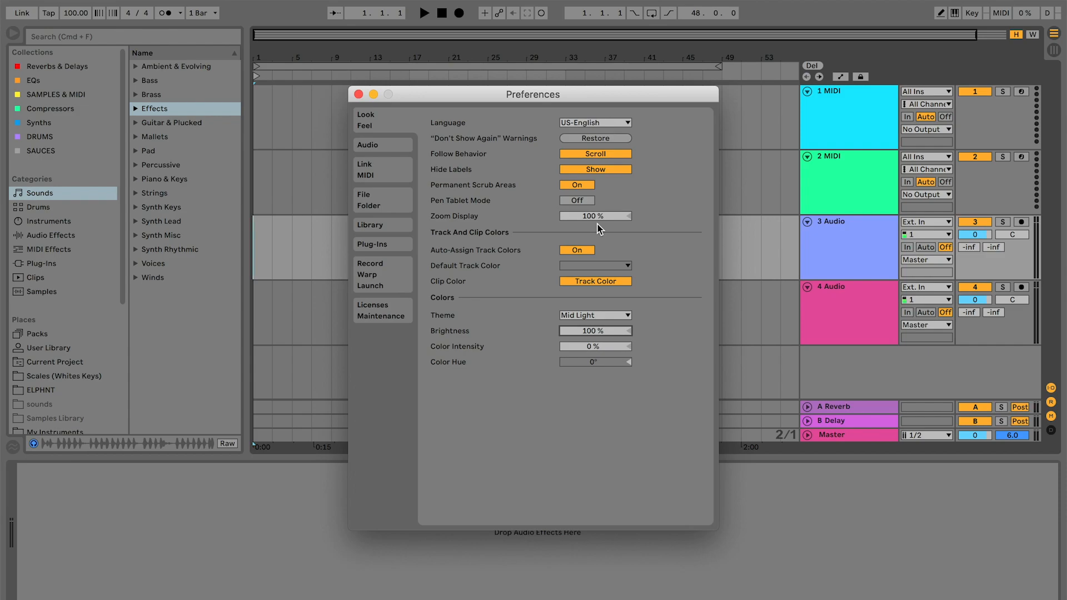
drag(597, 218, 597, 240)
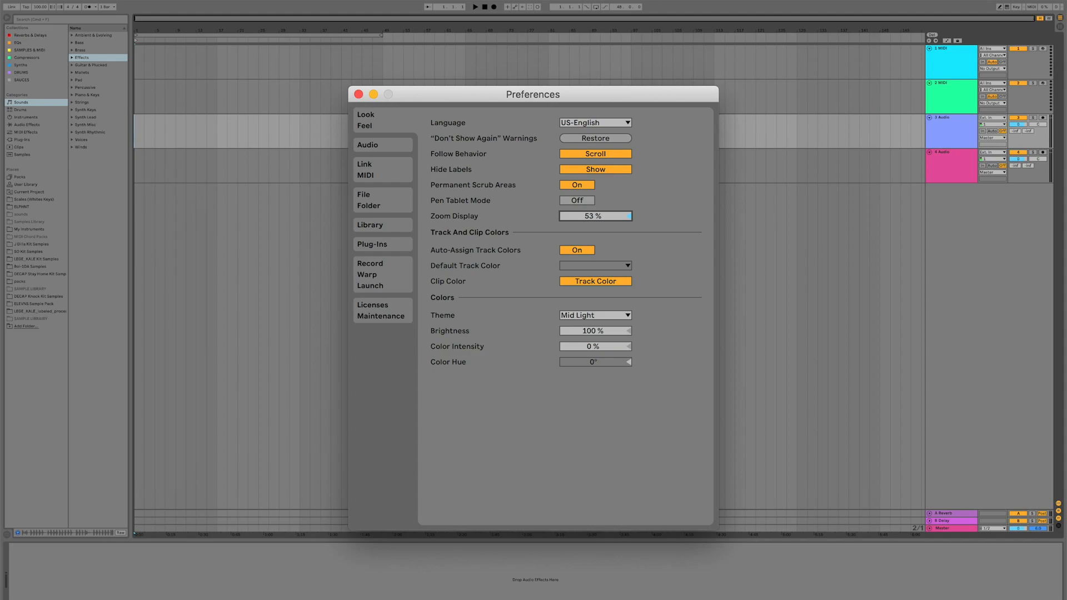
drag(598, 239, 597, 228)
mouse_move(595, 216)
mouse_down()
mouse_move(595, 195)
mouse_move(597, 215)
mouse_up()
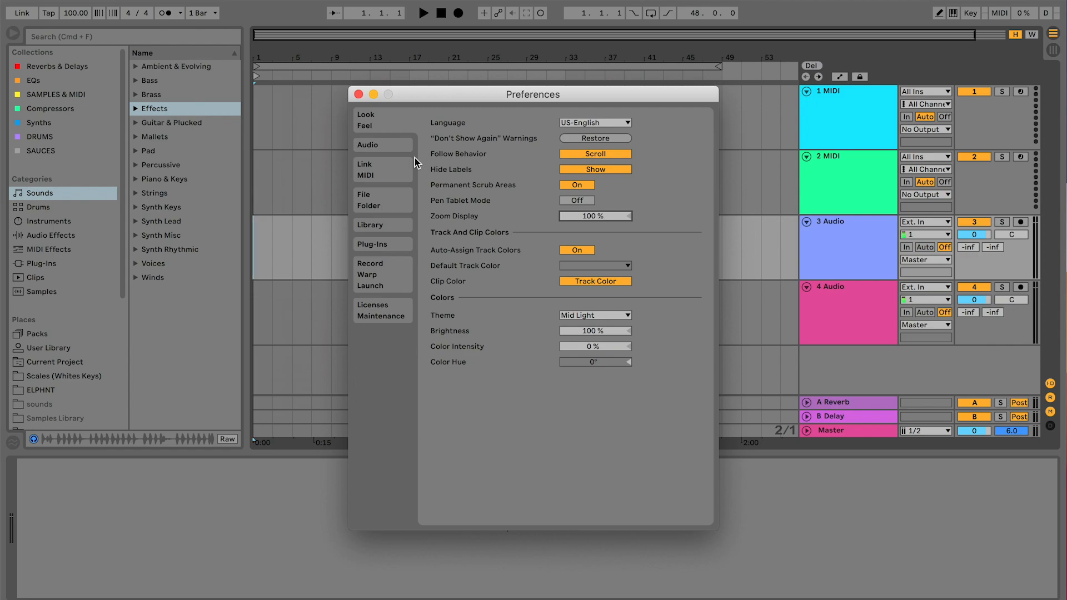
Open the Link/MIDI preferences and examine the control surfaces available for the second slot without choosing another one.
click(392, 177)
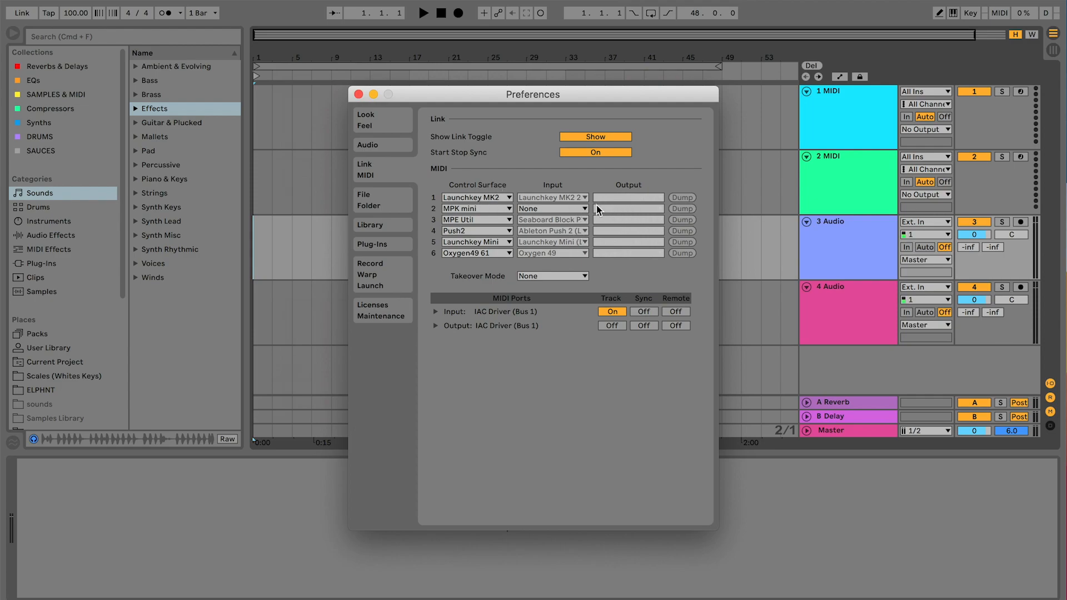
click(507, 209)
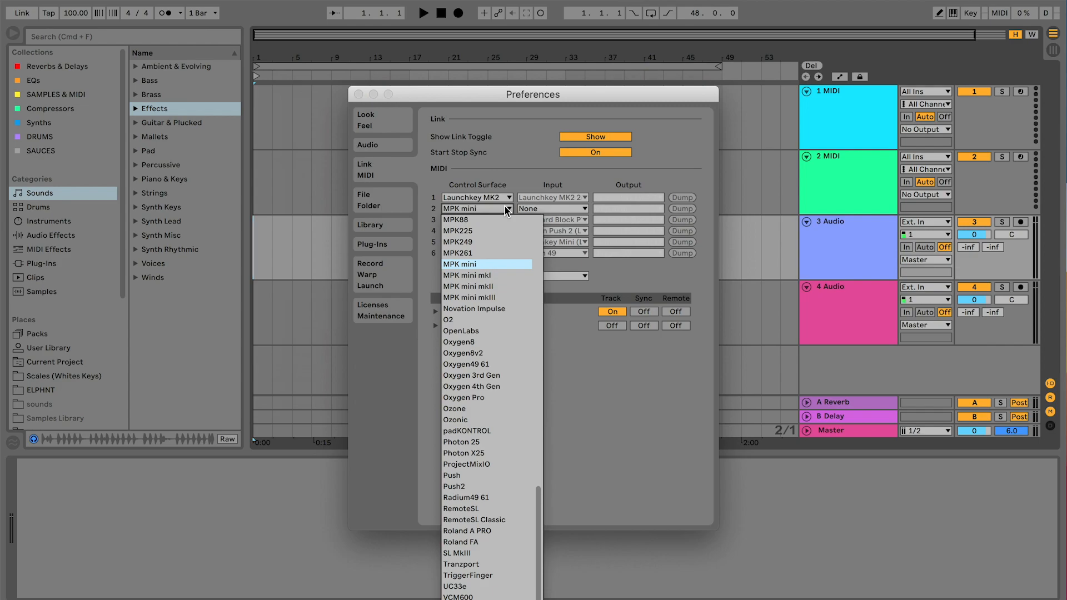
scroll(478, 417, up, 10)
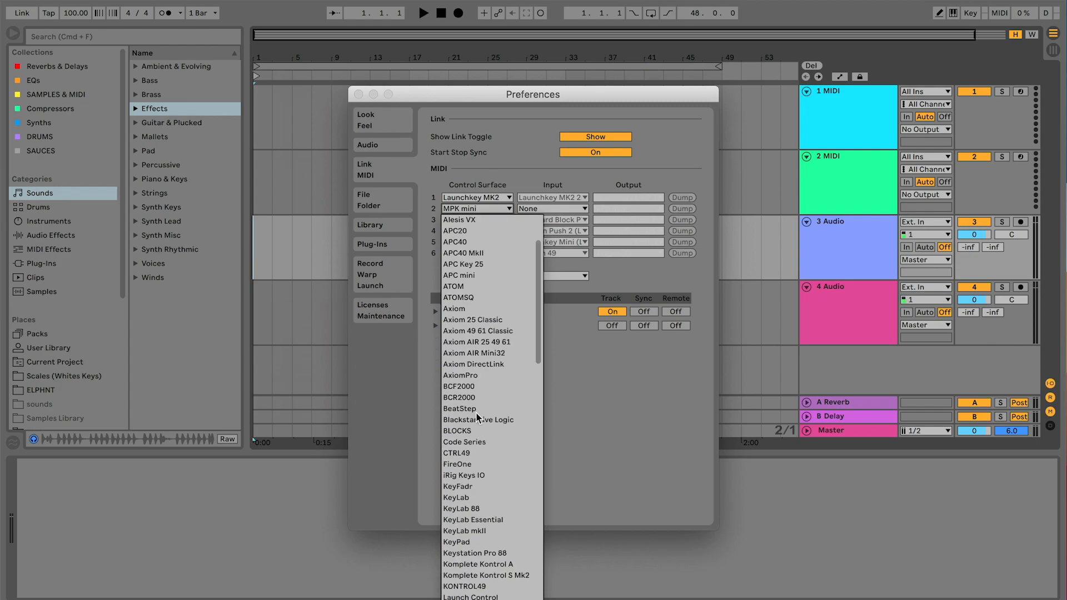
click(509, 167)
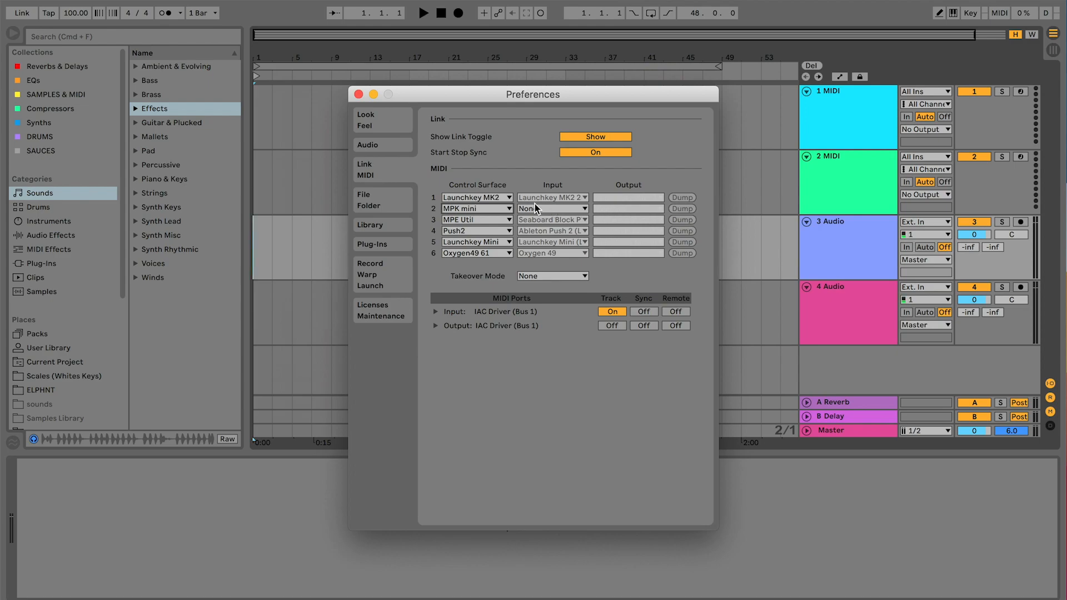
Review the File/Folder and Plug-Ins preferences, and return to the start of the 1 MIDI track in the arrangement.
click(389, 200)
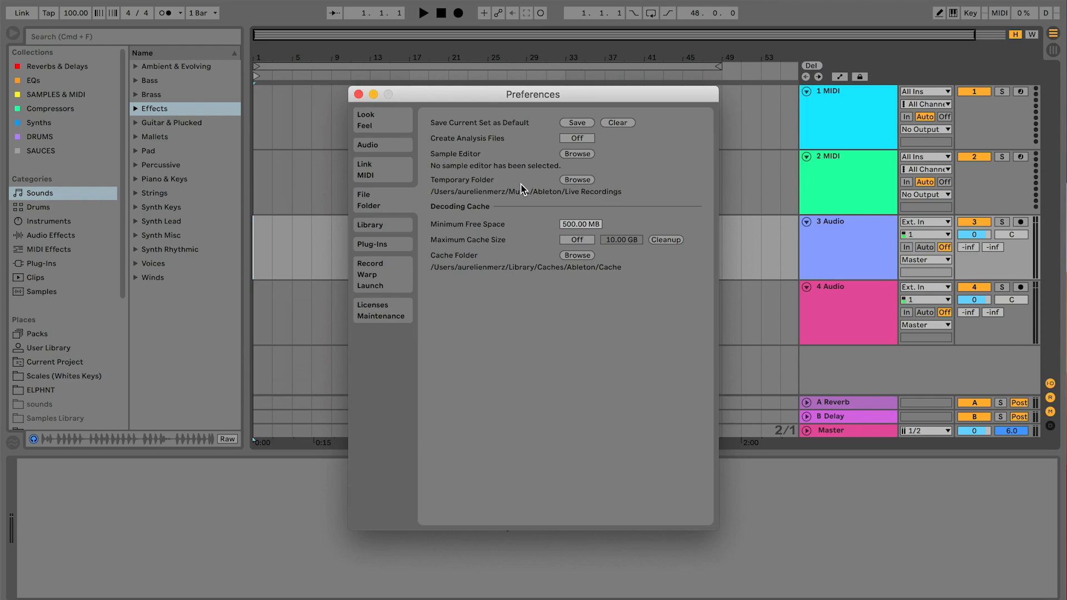
click(392, 245)
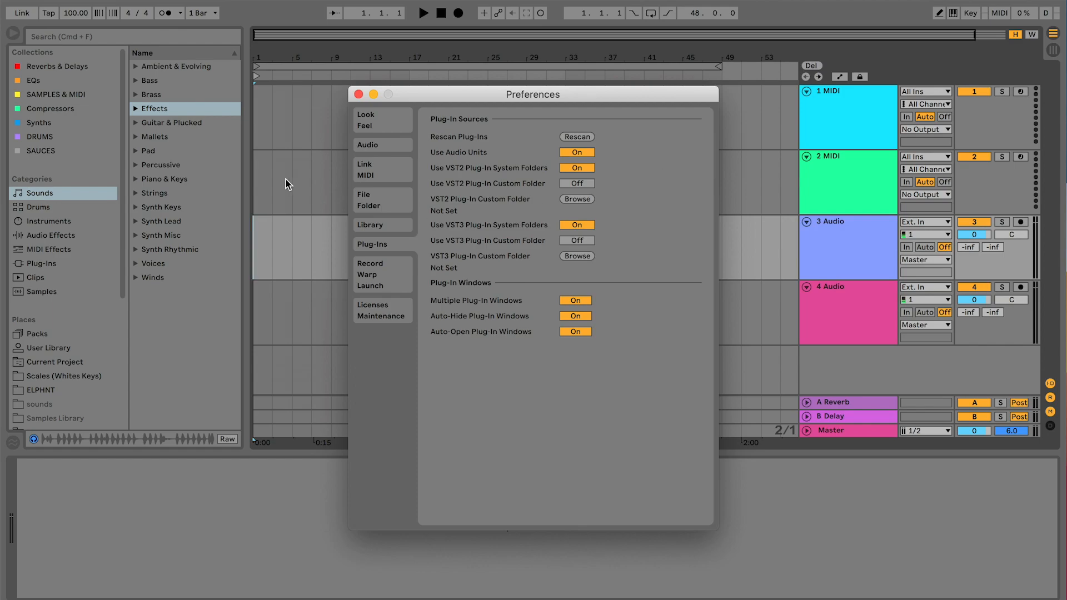
click(359, 94)
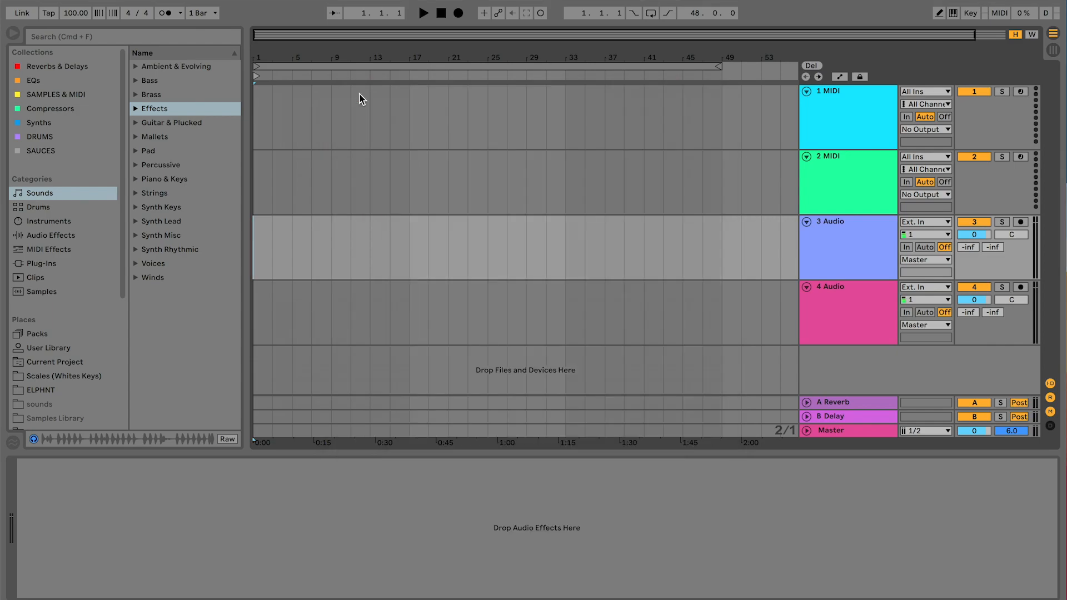
click(258, 123)
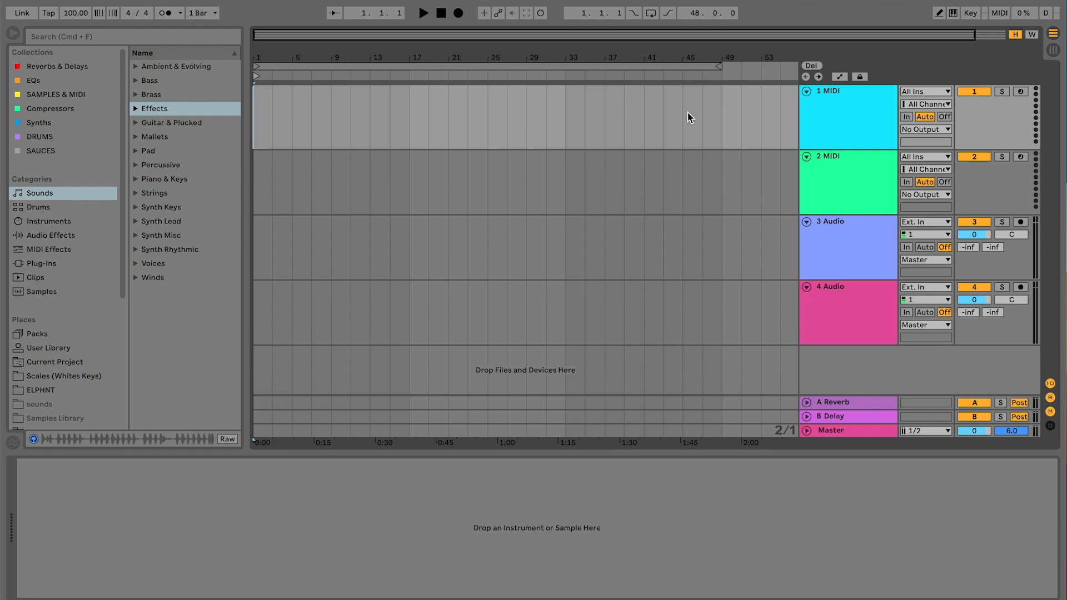
Show the Info View to read the descriptions of the tempo controls, and hide it again.
click(51, 16)
click(190, 0)
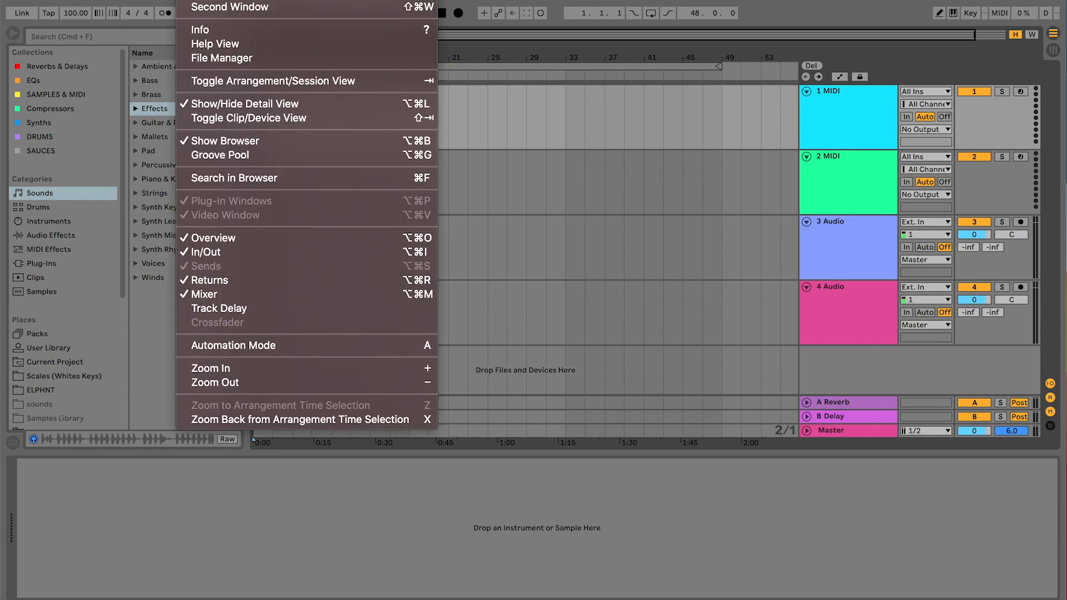
click(211, 27)
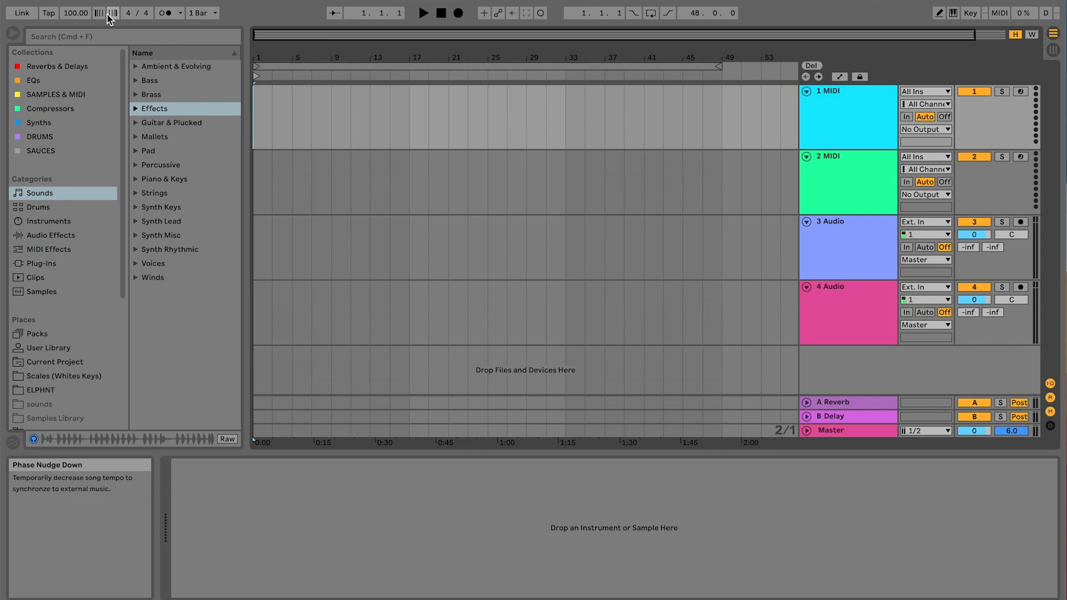
click(192, 0)
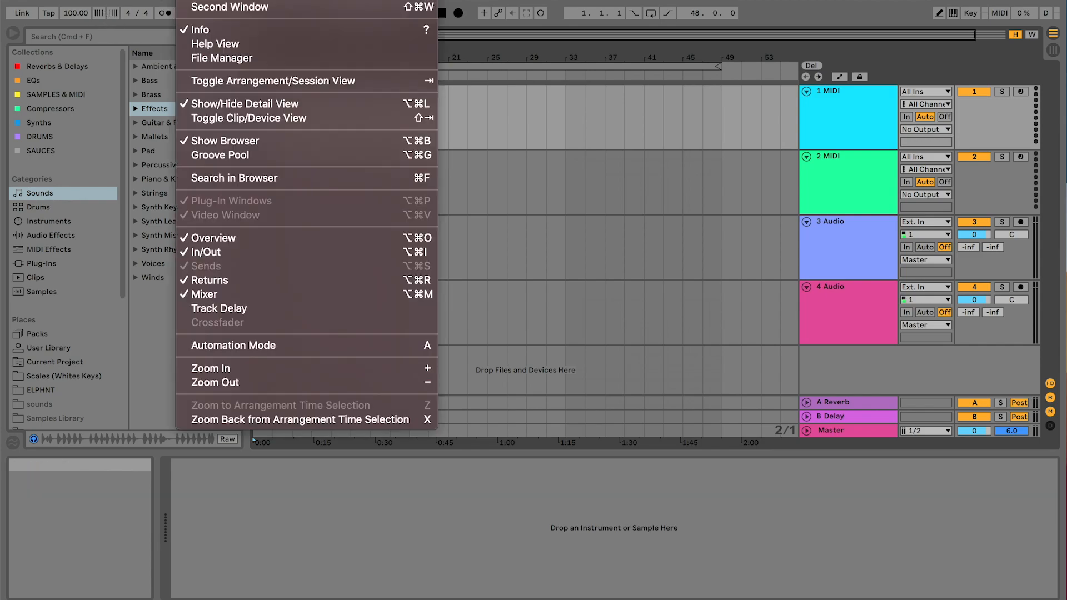
click(210, 30)
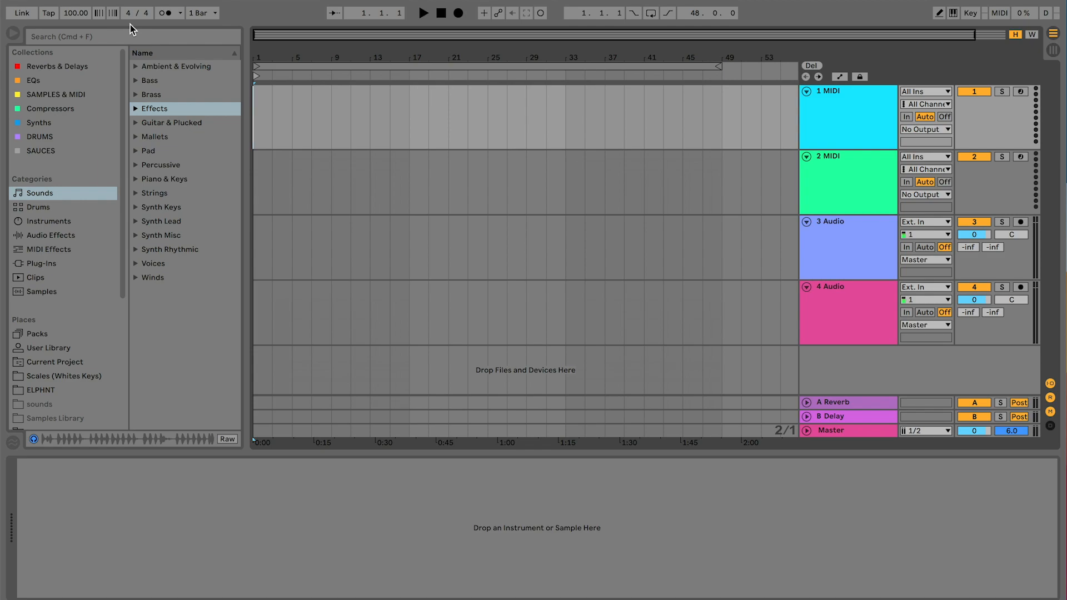
Turn on the metronome and play the arrangement briefly to hear it.
click(165, 14)
key(space)
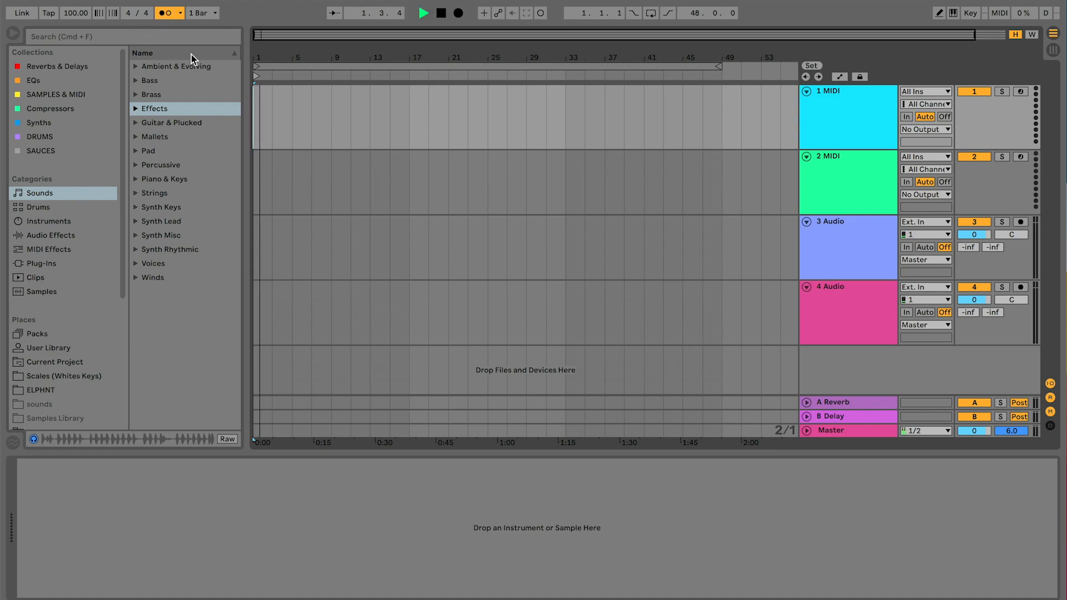
key(space)
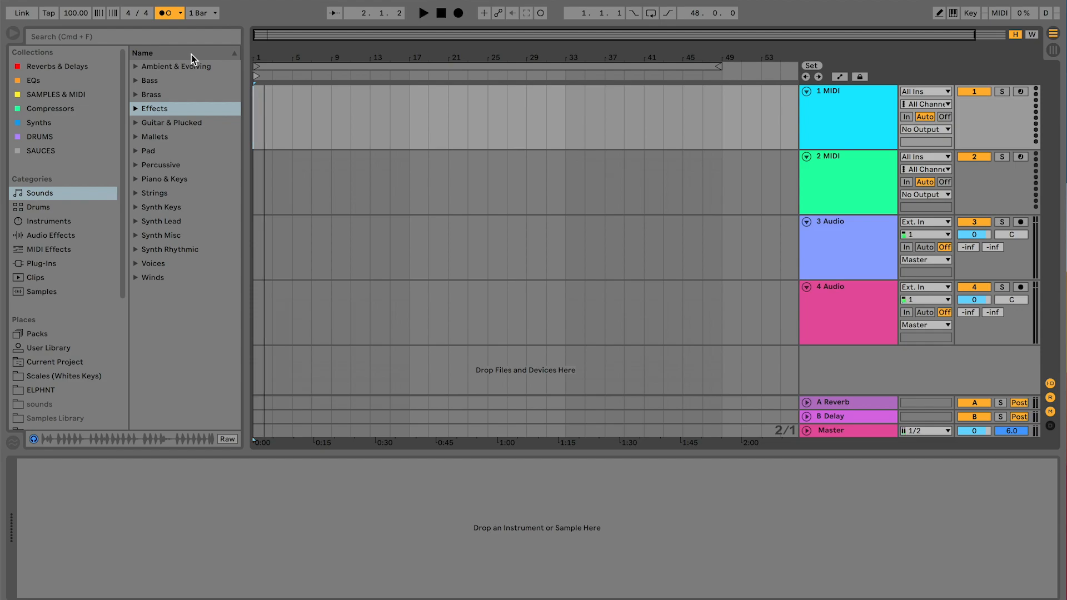
Try out the Click and Wood metronome sounds, playing the arrangement briefly with each.
click(181, 13)
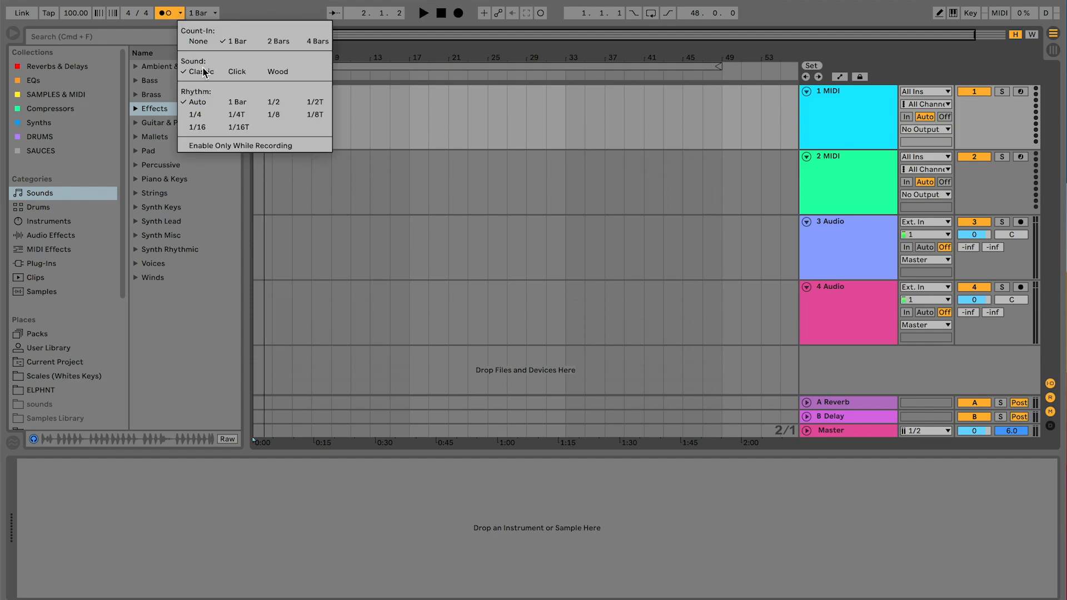
click(239, 78)
key(space)
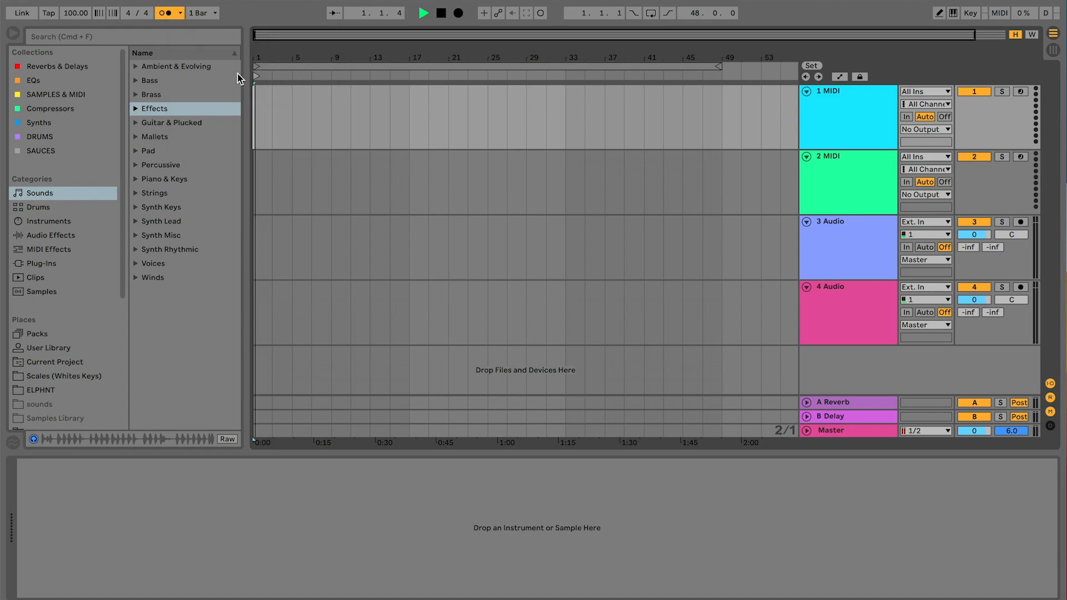
key(space)
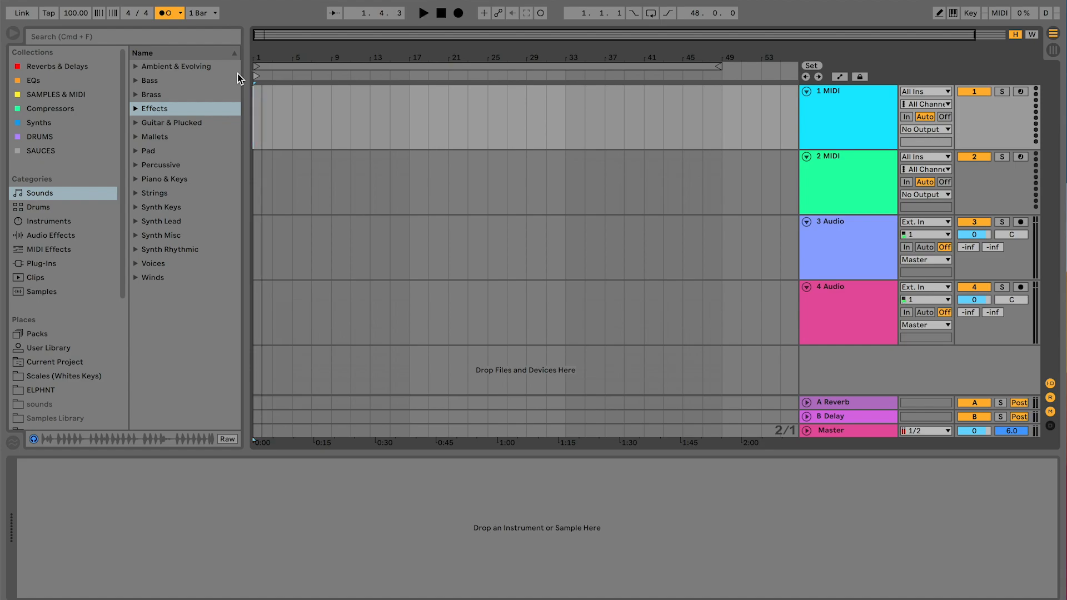
click(181, 13)
click(277, 70)
key(space)
key(space)
Set the metronome sound back to Classic and audition it with a short playback.
click(181, 14)
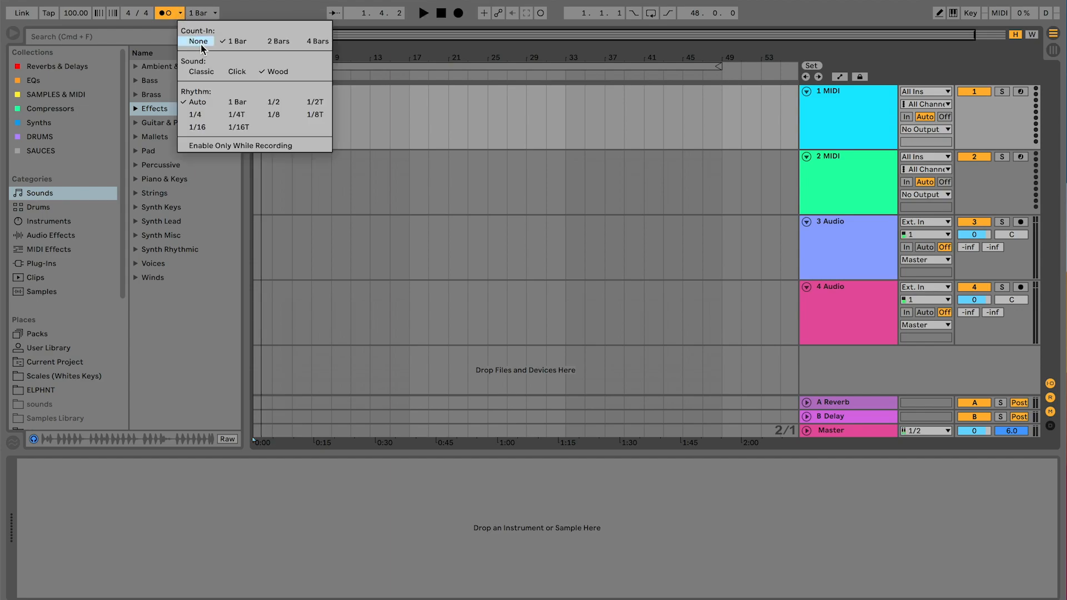
click(206, 71)
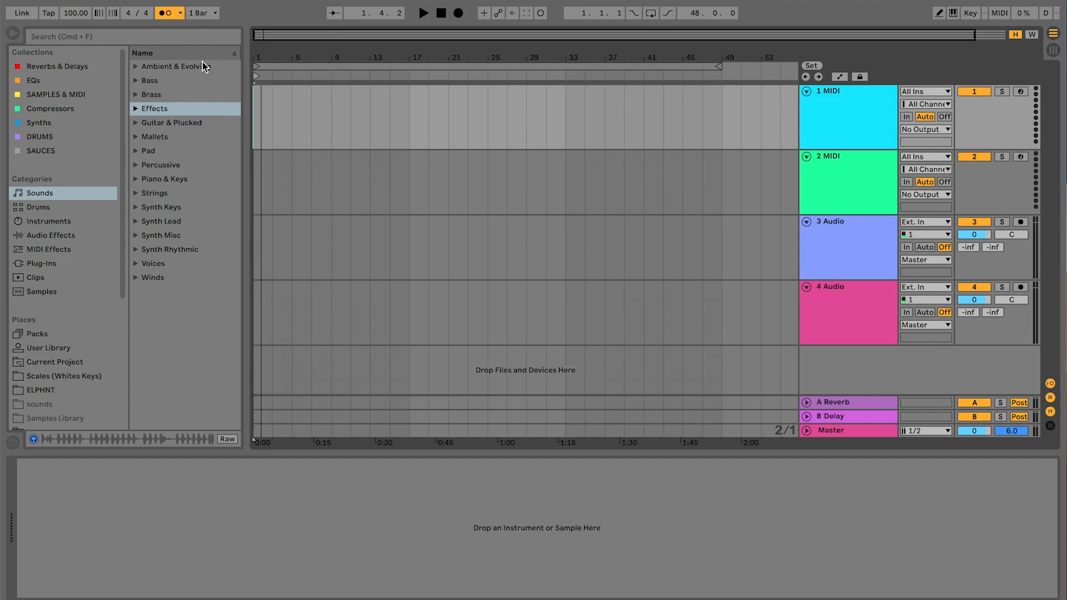
key(space)
key(space)
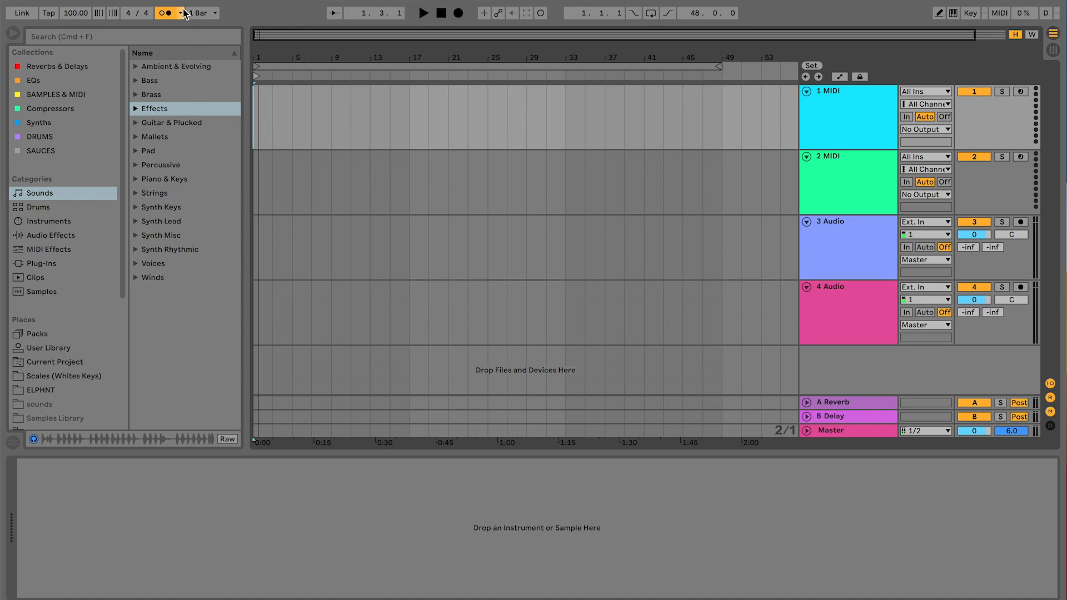
Examine the global quantization values and the metronome's count-in options without changing them, and turn the metronome off.
click(211, 14)
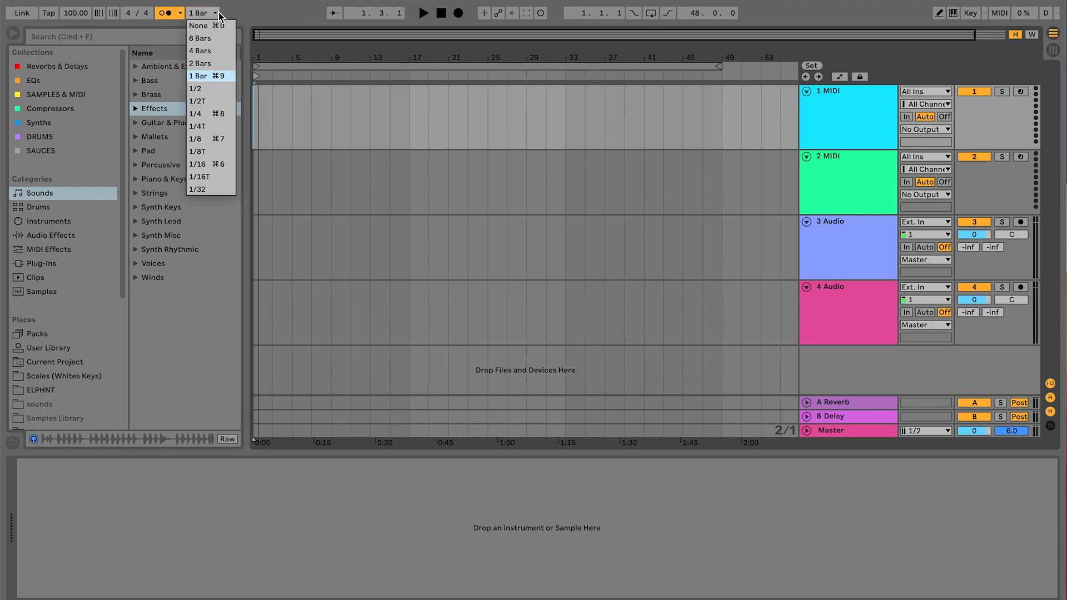
click(234, 13)
click(257, 124)
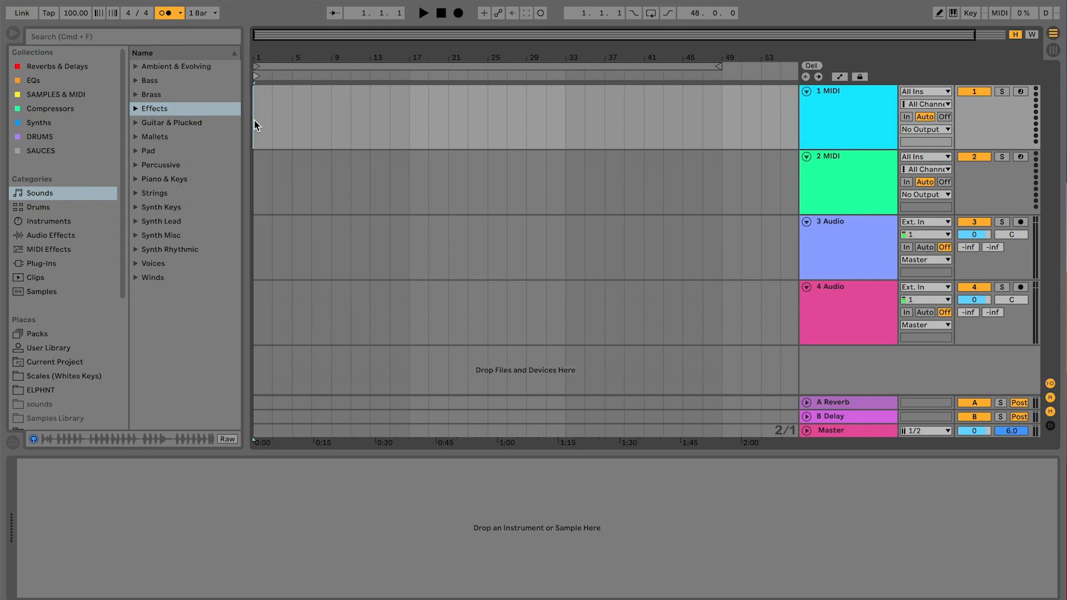
click(180, 13)
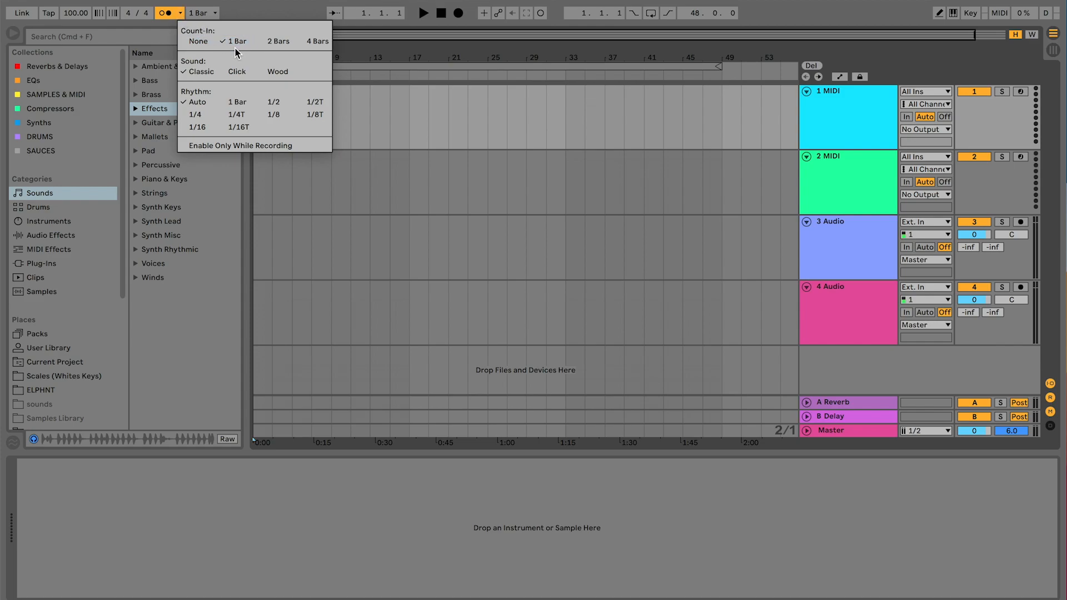
click(242, 15)
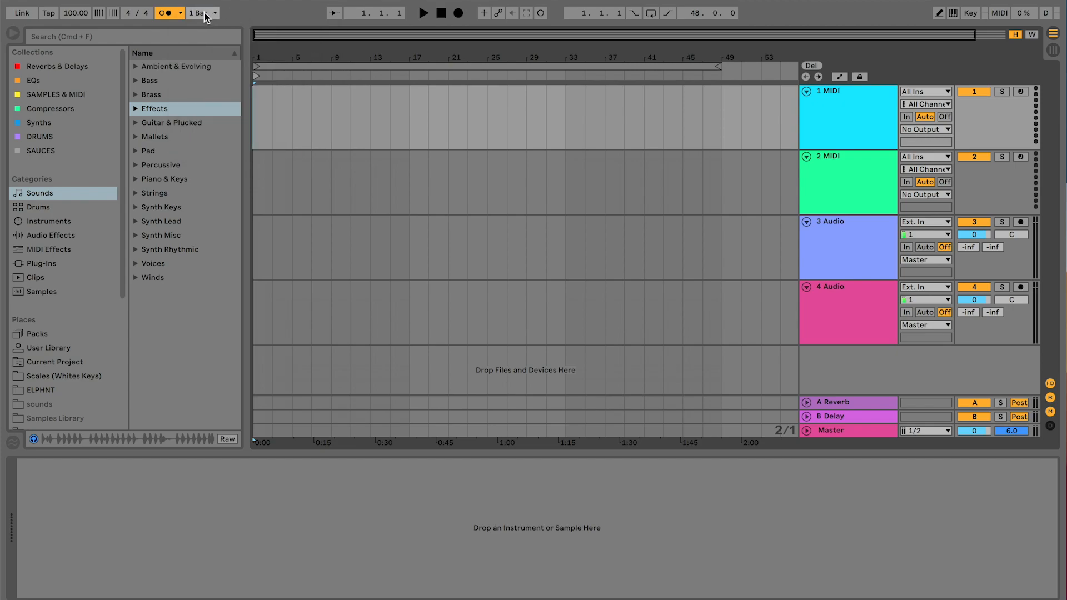
click(181, 15)
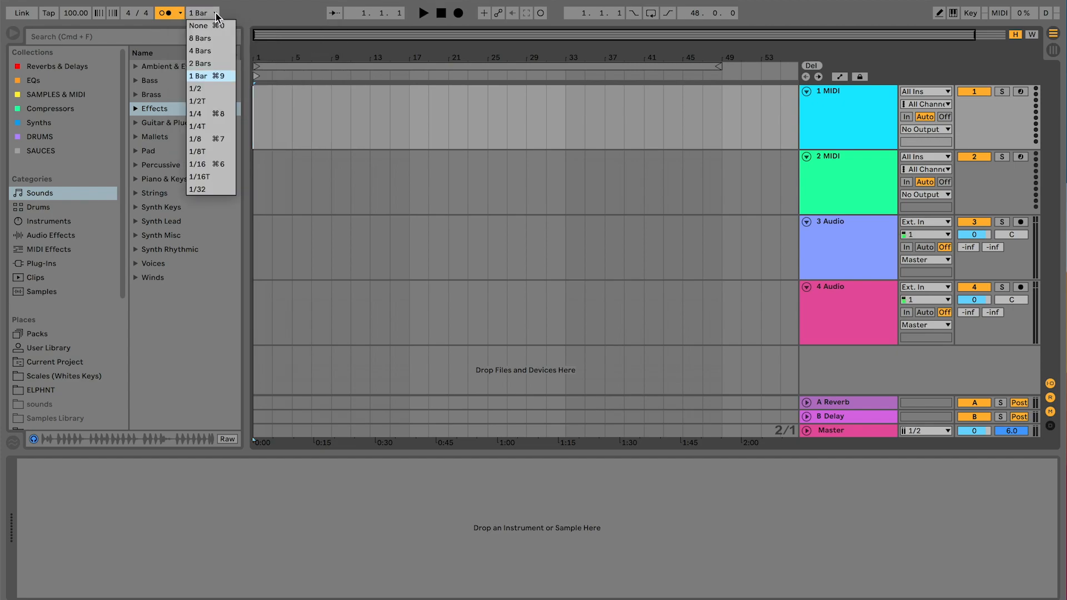
click(246, 9)
click(181, 13)
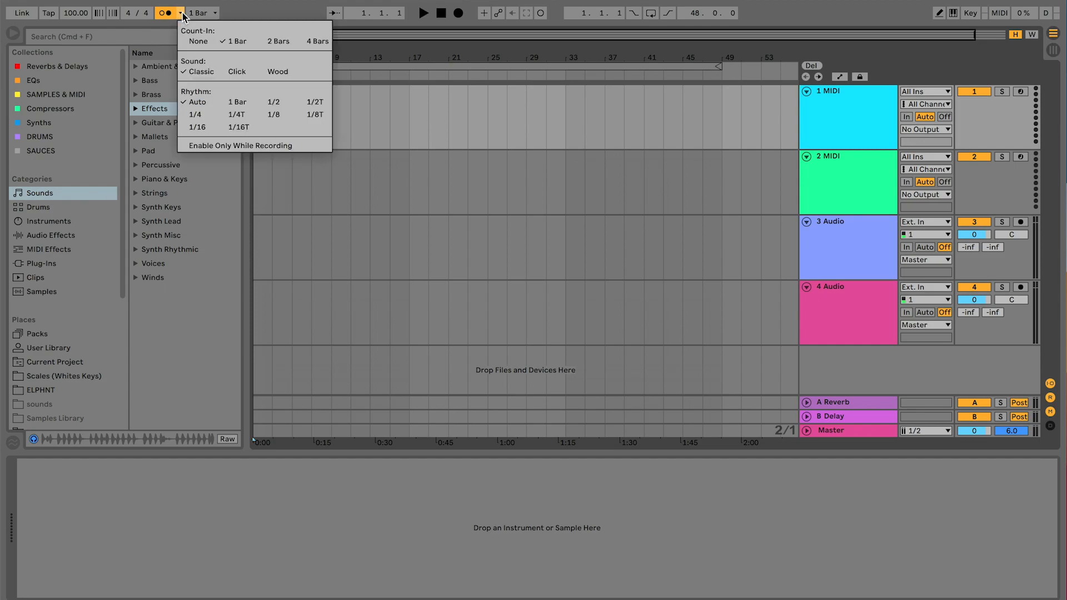
click(182, 14)
click(167, 14)
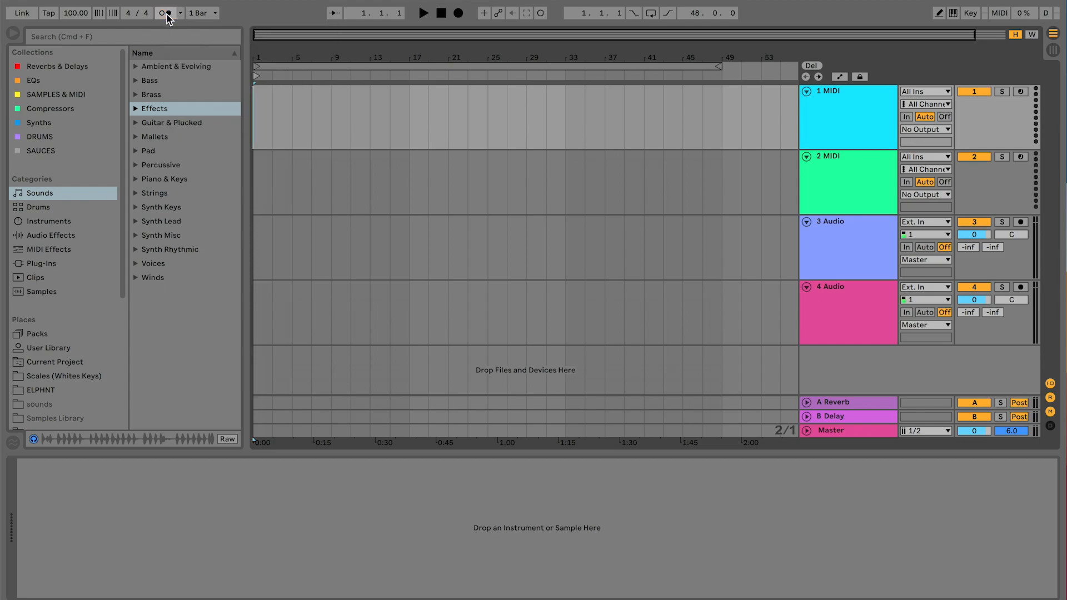
Try out Follow during playback on a zoomed-in timeline, turn it off, and return to the start of the 1 MIDI track.
click(334, 14)
scroll(301, 125, up, 2)
scroll(301, 123, up, 2)
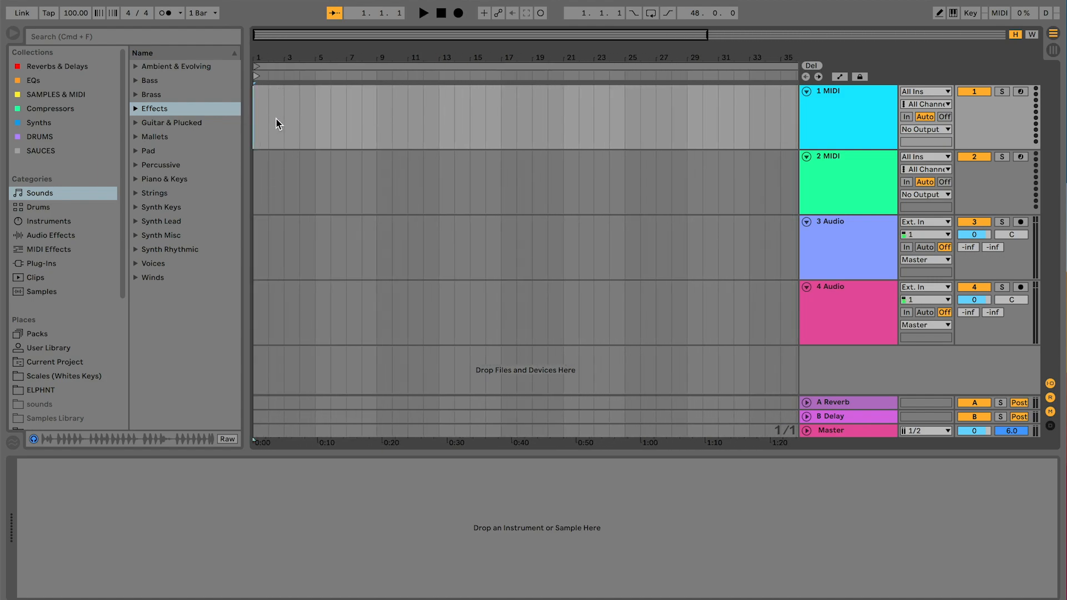
key(space)
scroll(259, 109, up, 5)
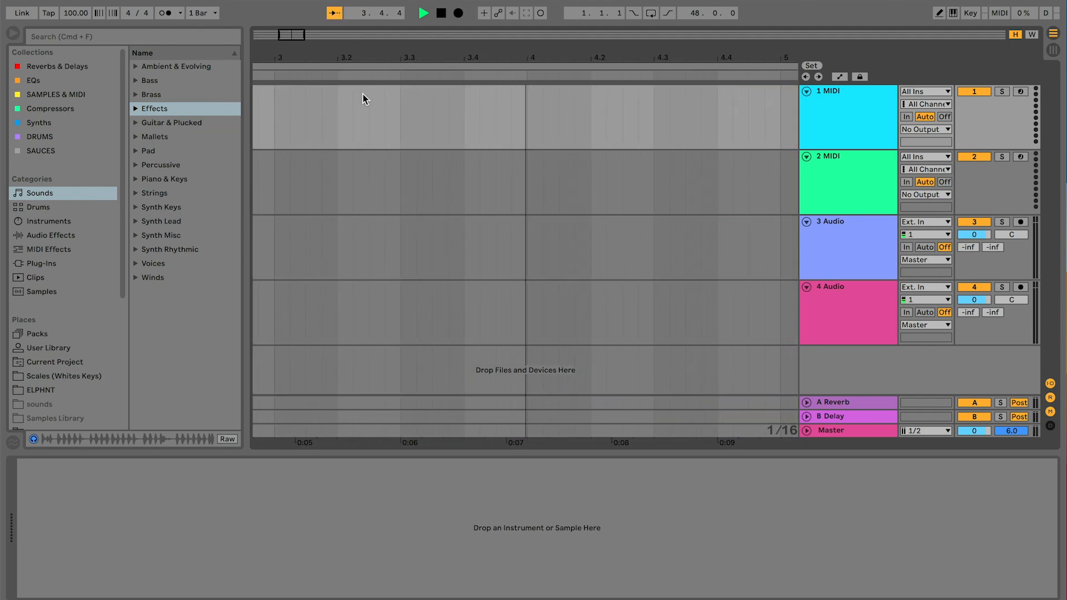
key(space)
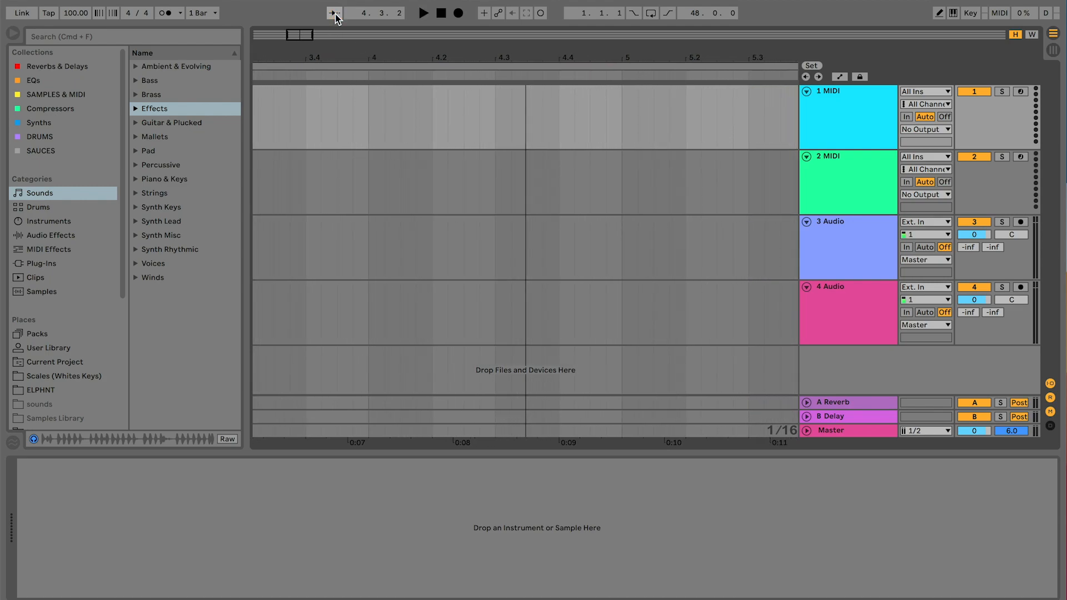
scroll(394, 154, down, 10)
click(256, 126)
scroll(256, 126, up, 4)
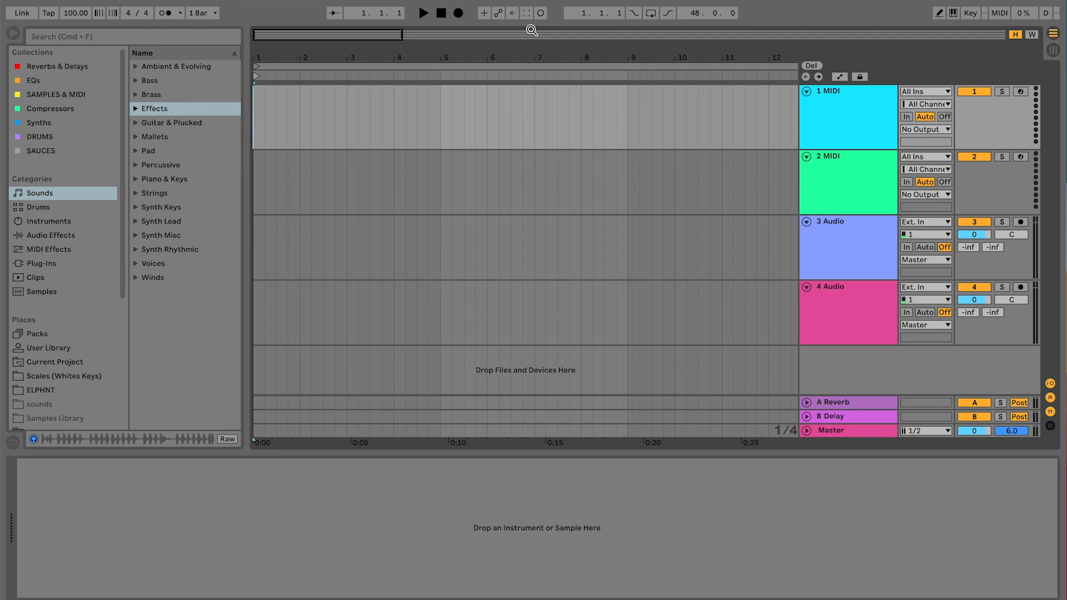
Turn on the arrangement loop and zoom the timeline out to show the whole loop range.
click(650, 16)
key(minus)
key(minus)
key(minus)
key(minus)
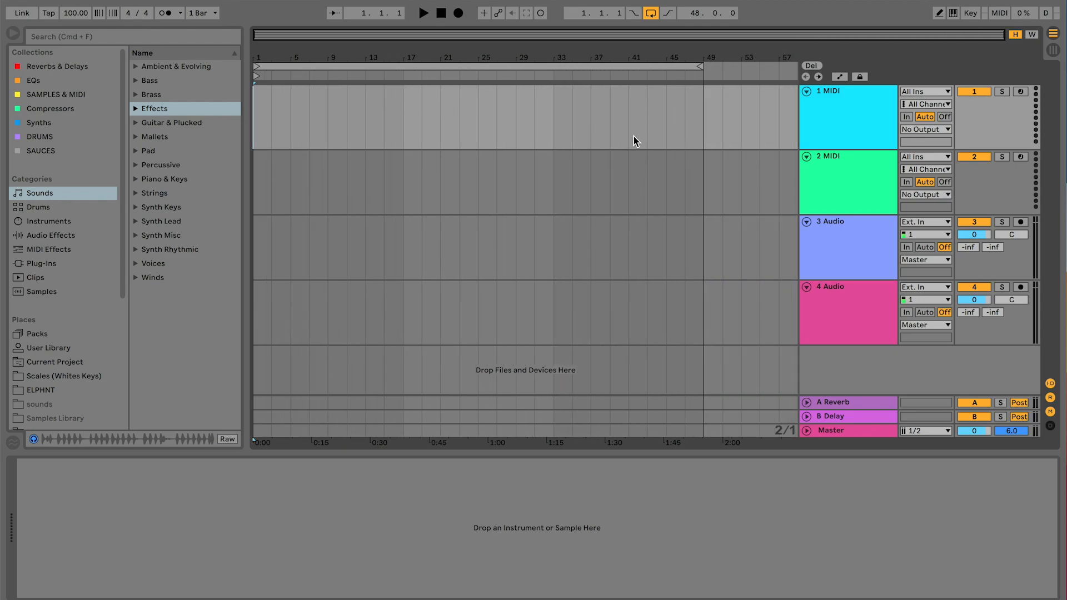
Shorten the arrangement loop to 16 bars starting at bar 1 and turn the loop off.
drag(700, 66, 408, 90)
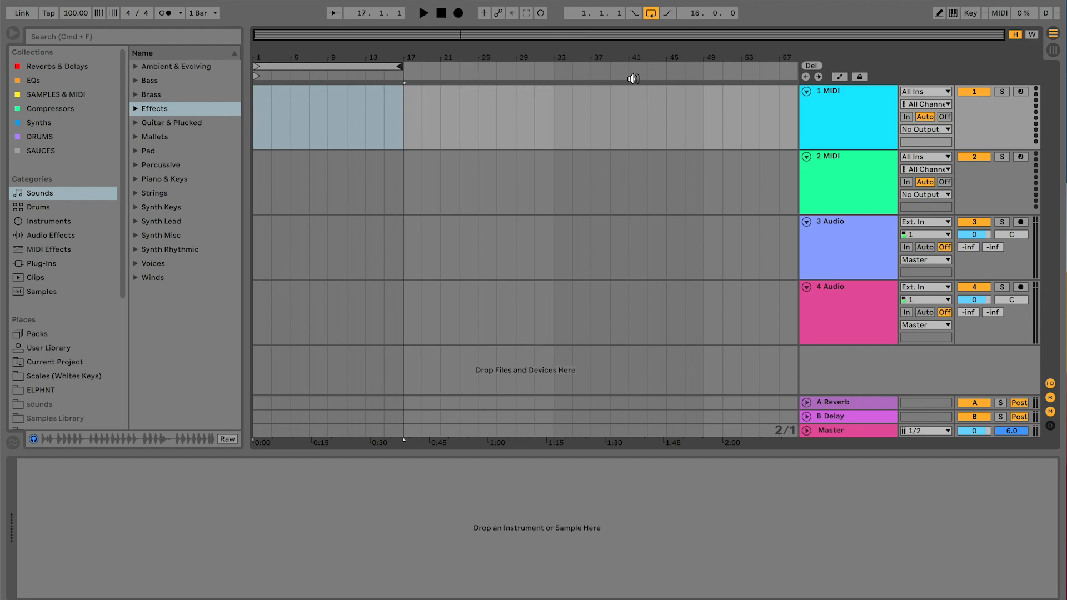
click(650, 16)
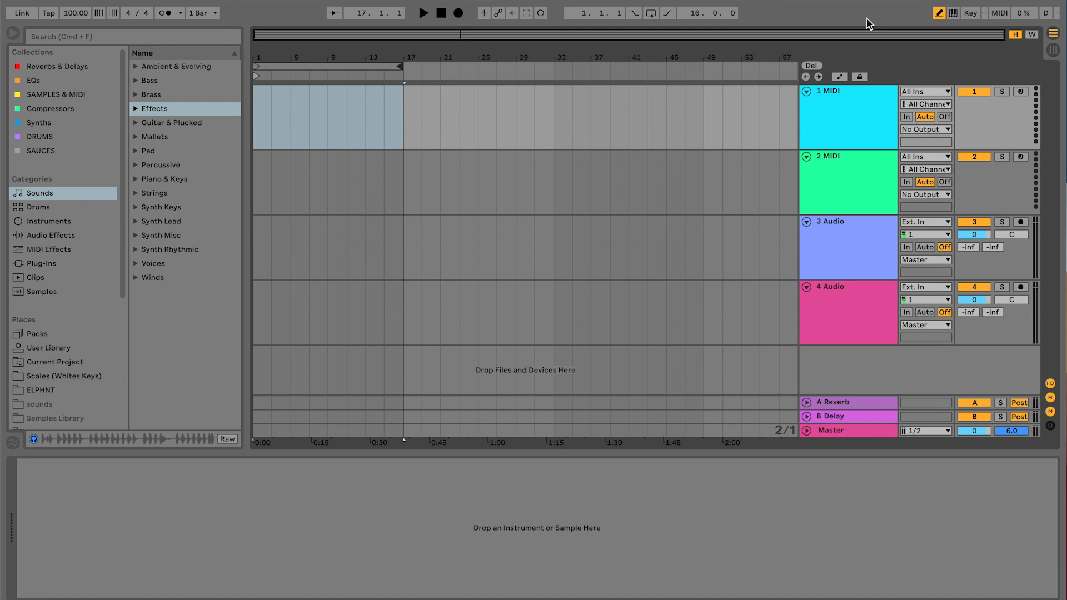
Try out Draw Mode and the computer MIDI keyboard, leaving both turned off.
click(938, 14)
click(938, 14)
click(938, 14)
click(953, 14)
Examine the Key Mappings with the Arrangement Record control selected, examine the MIDI Mappings, and leave mapping mode.
click(969, 13)
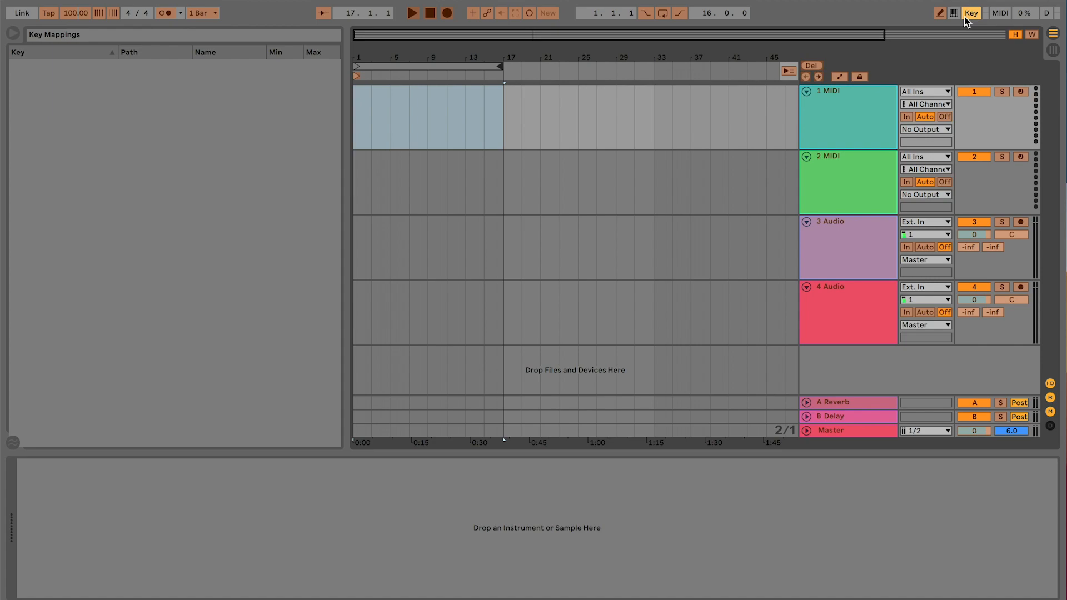
click(448, 14)
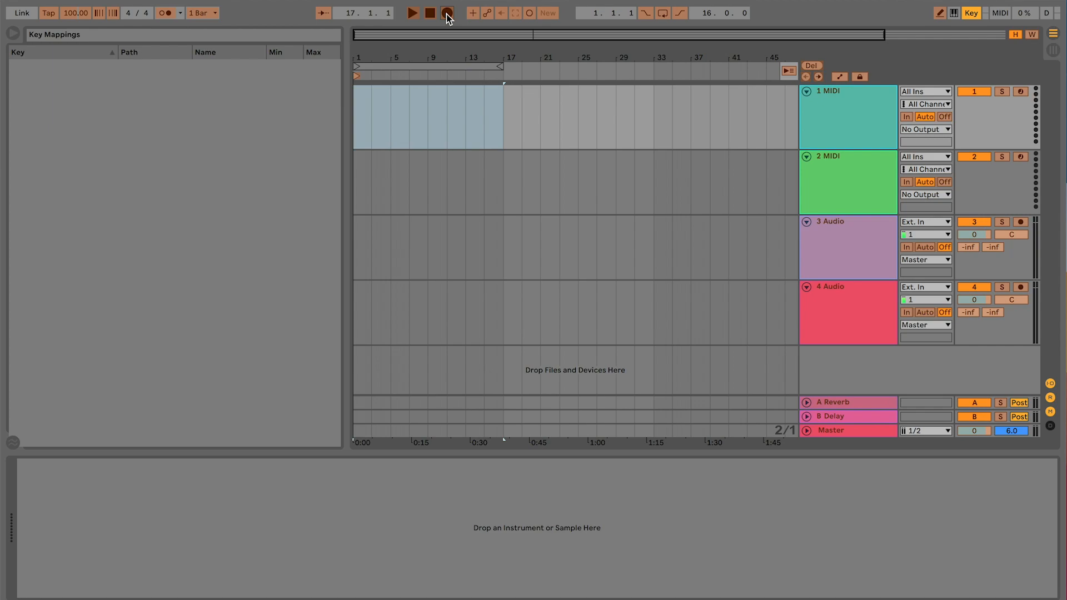
click(969, 13)
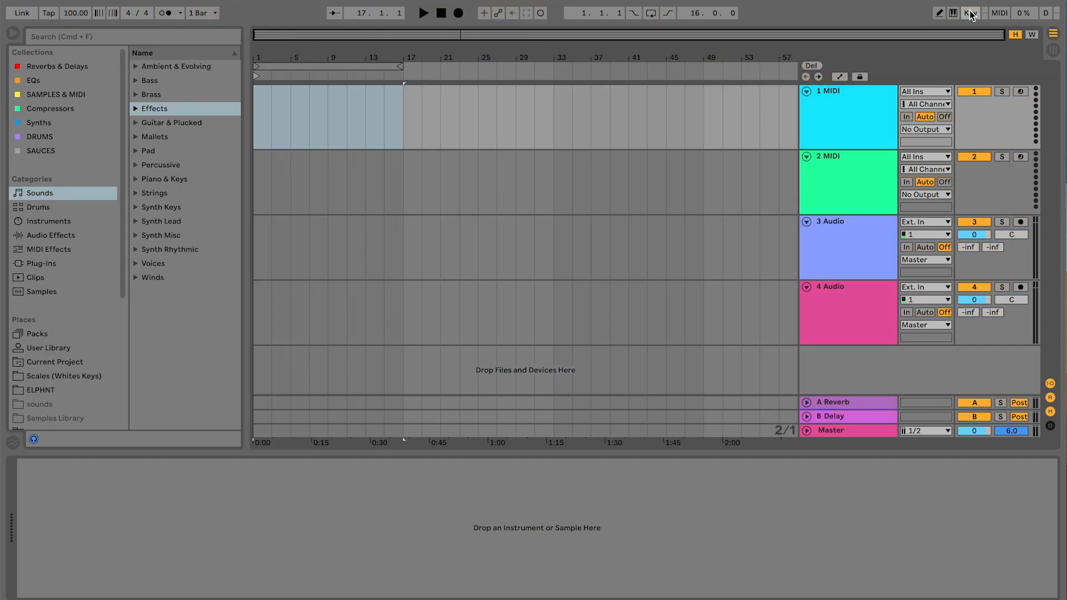
click(999, 13)
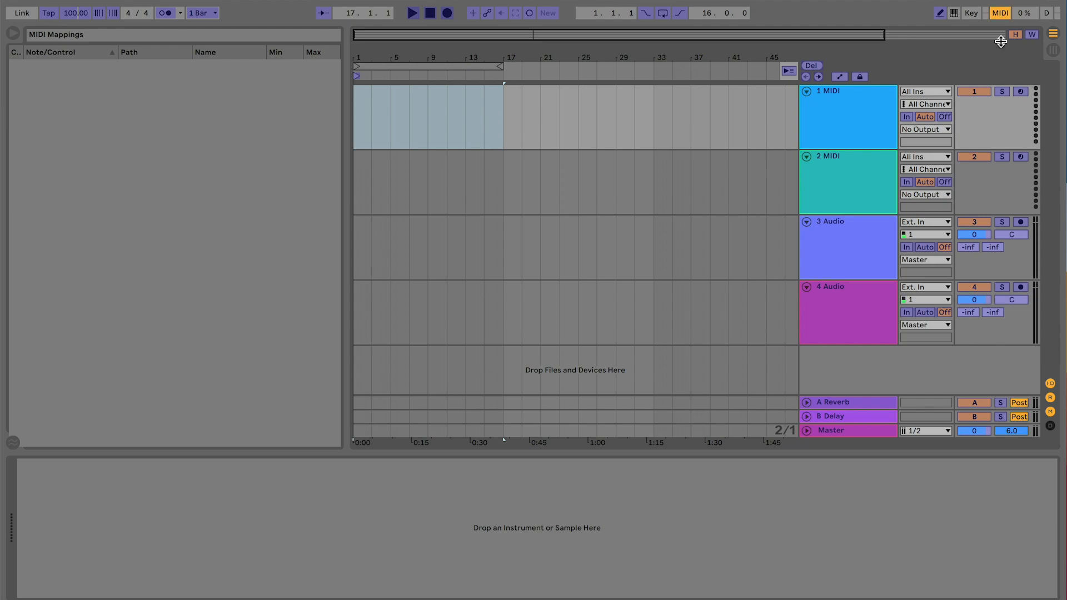
click(998, 13)
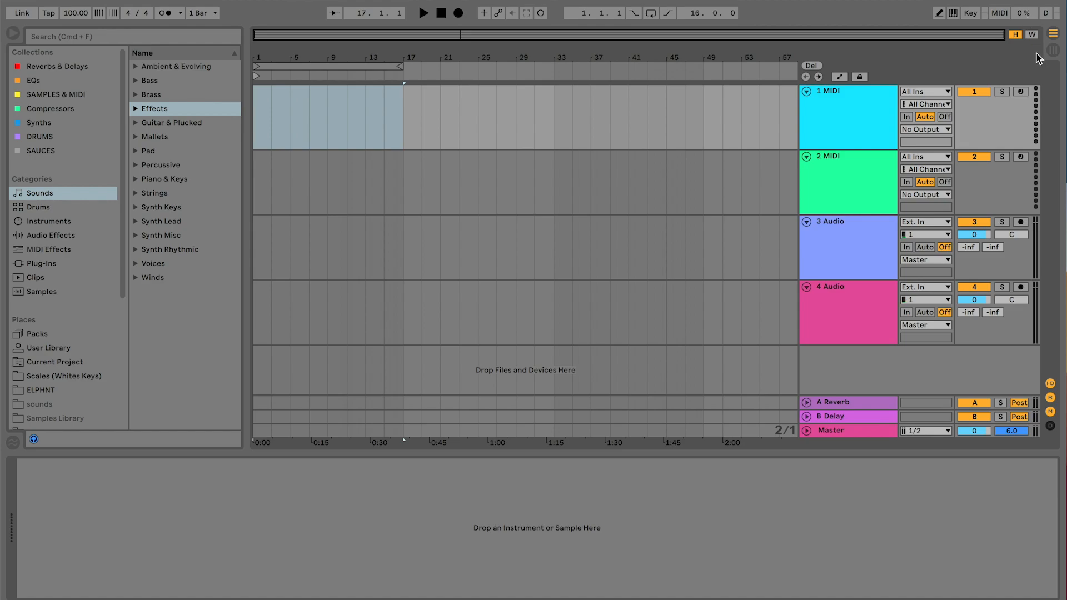
key(ctrl+Left)
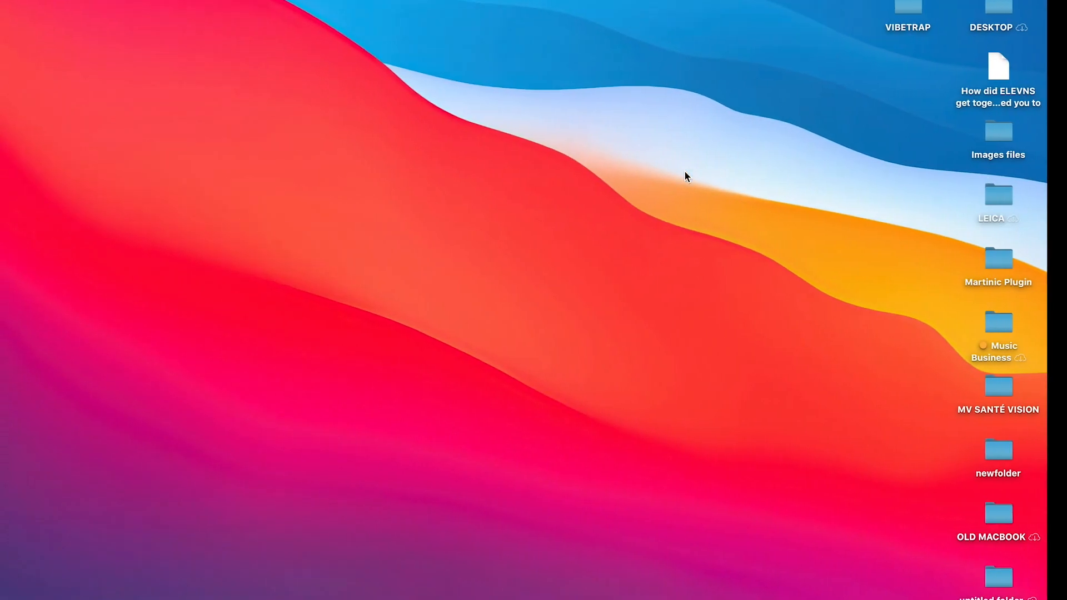
key(ctrl+Right)
key(ctrl+super+f)
key(ctrl+super+f)
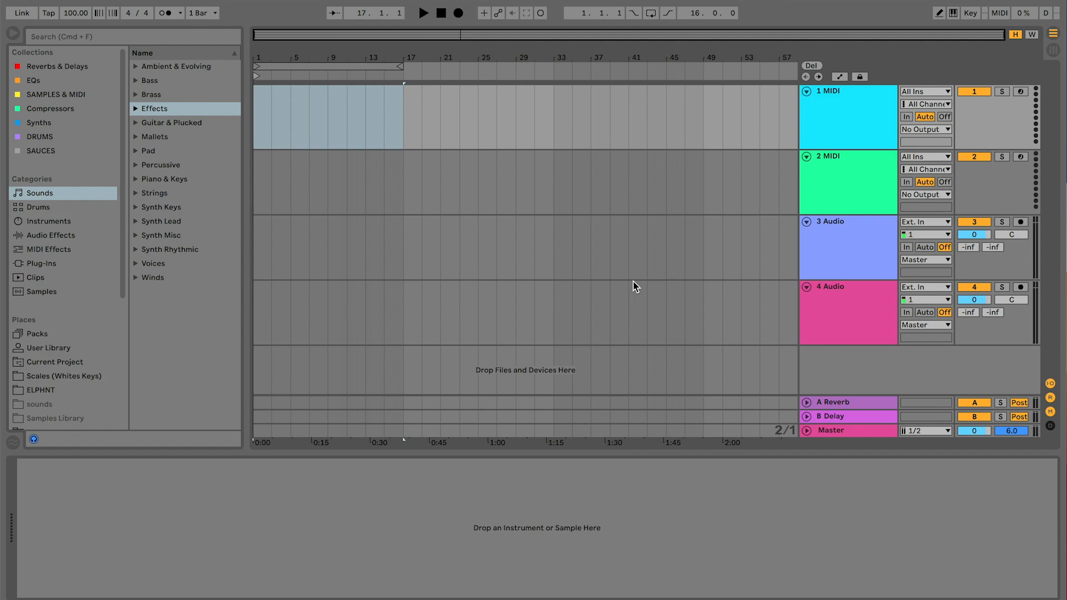
Highlight bars 3 to 53 on the 3 Audio track in the arrangement and clear the selection, leaving the insert marker at bar 3.
click(255, 131)
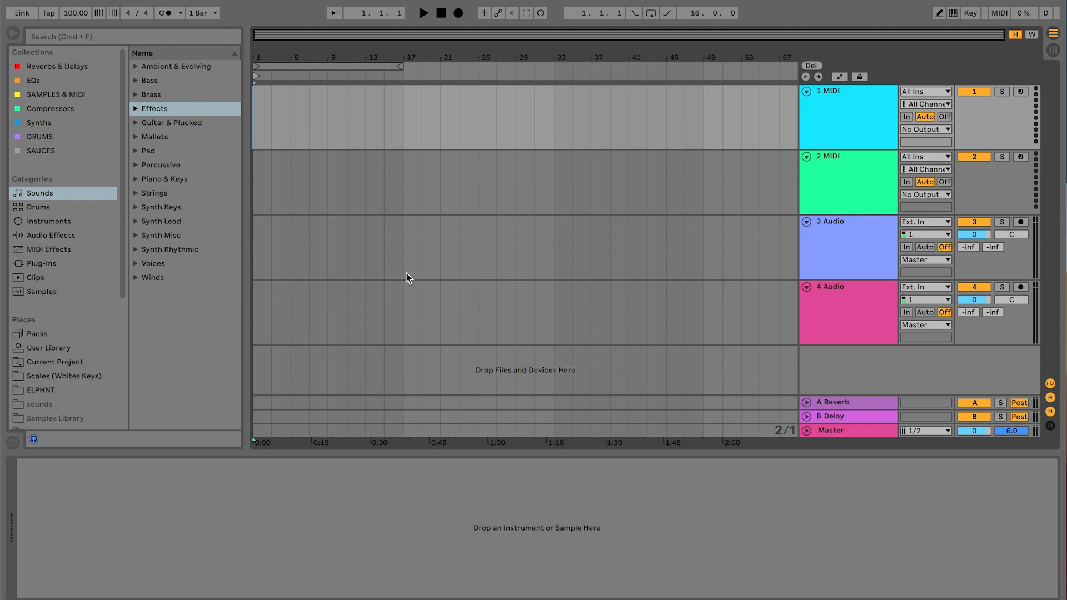
drag(271, 232, 741, 232)
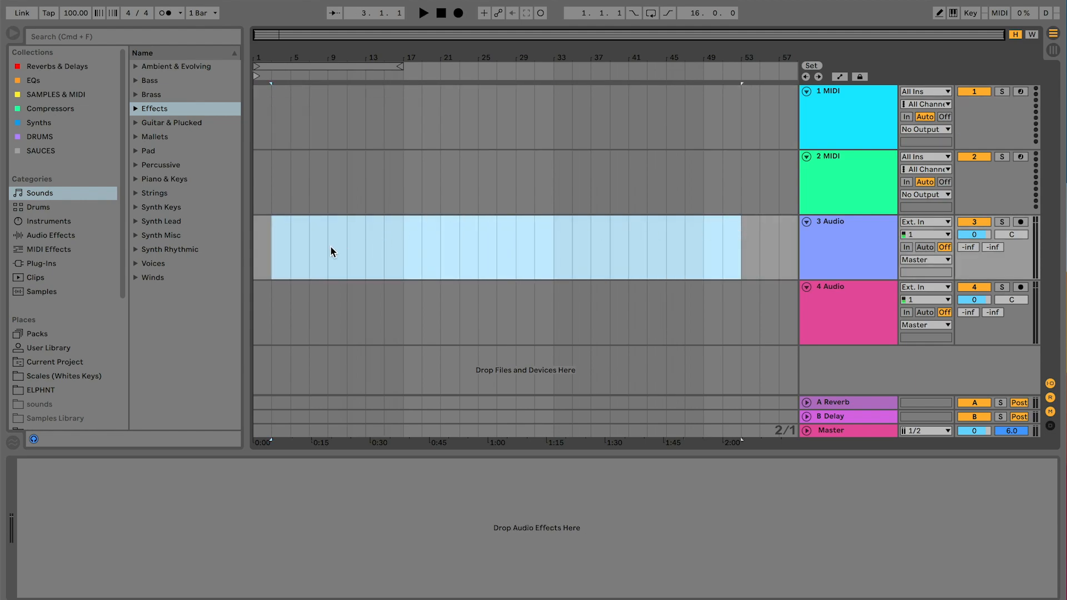
click(275, 258)
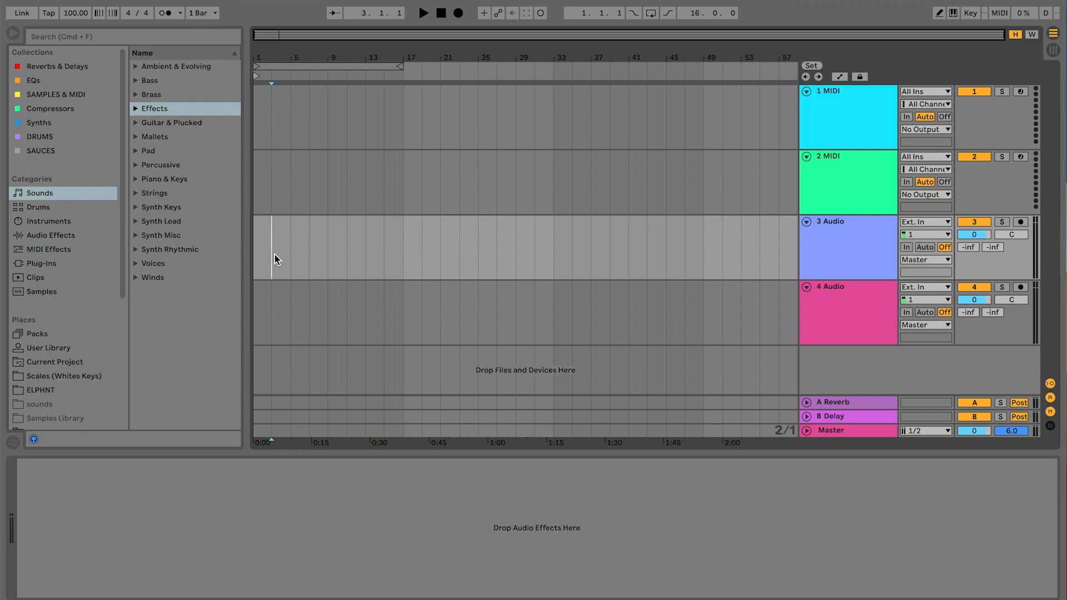
Switch to Session View and look through the clip slots of the four tracks in Scenes 1 and 2.
click(1053, 51)
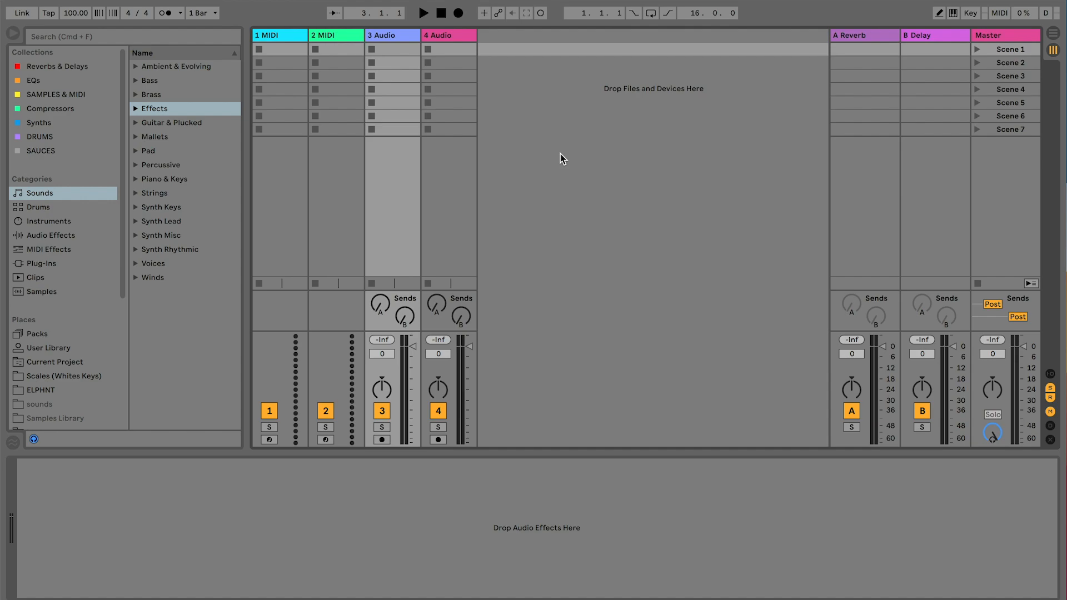
click(279, 48)
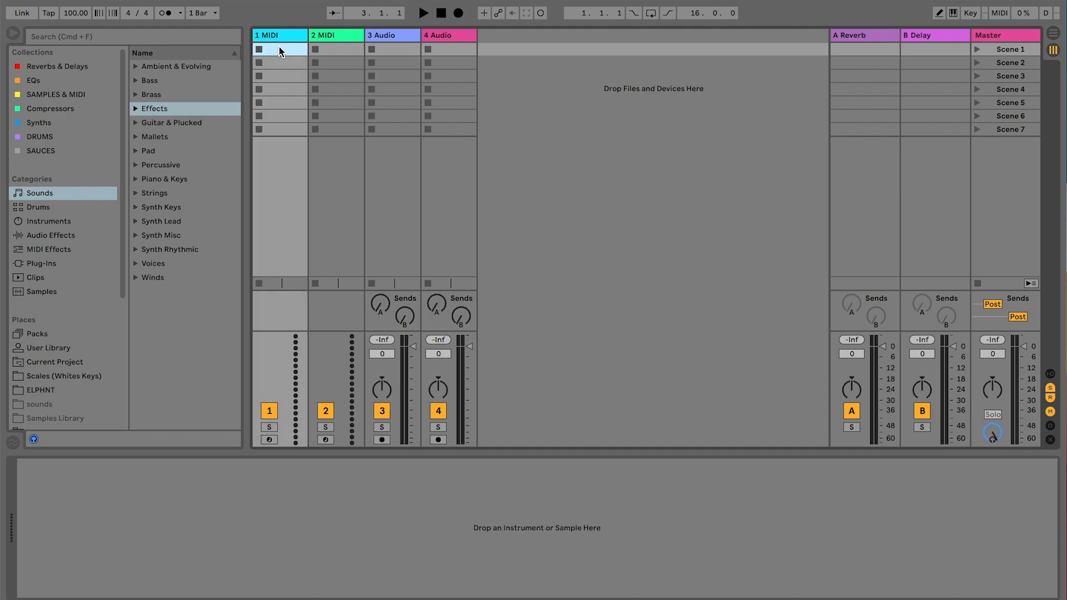
click(331, 49)
click(389, 49)
click(444, 49)
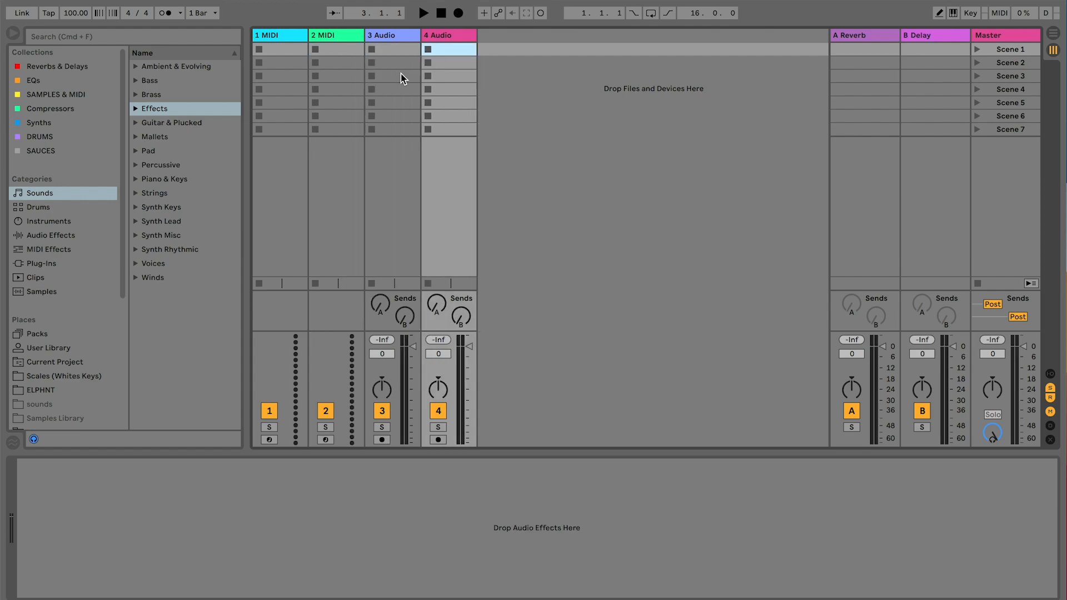
click(395, 48)
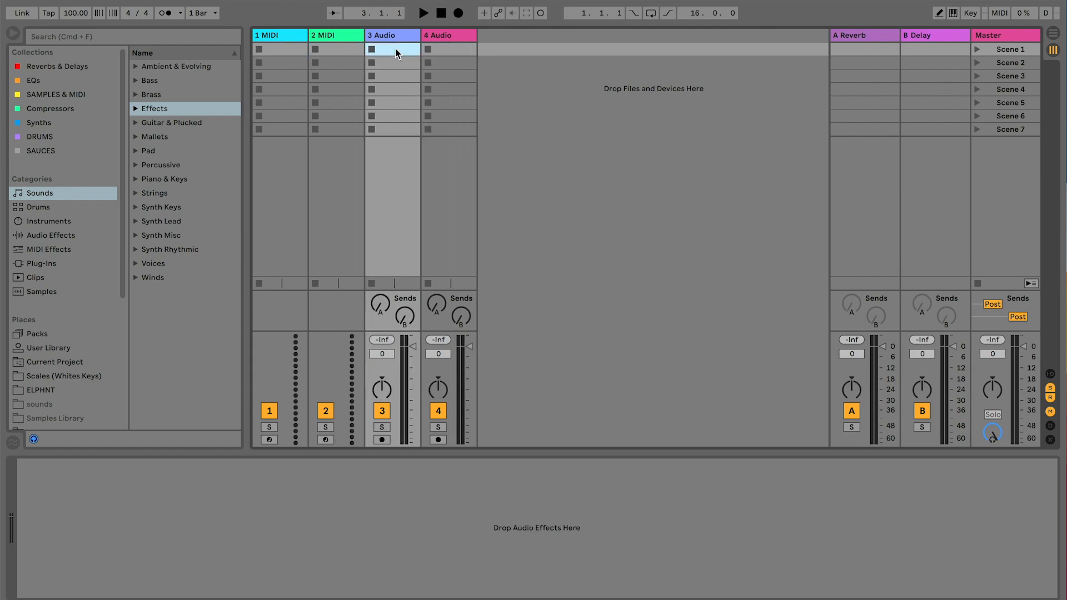
click(333, 62)
click(448, 63)
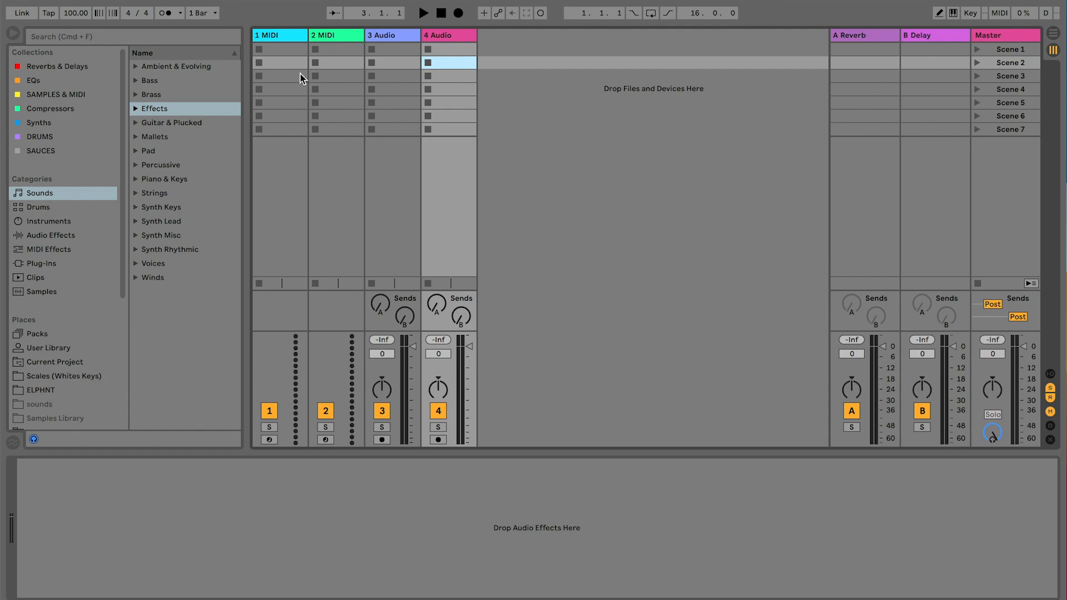
Launch Scene 1, and return playback control to the arrangement in Arrangement View.
click(1005, 52)
click(976, 50)
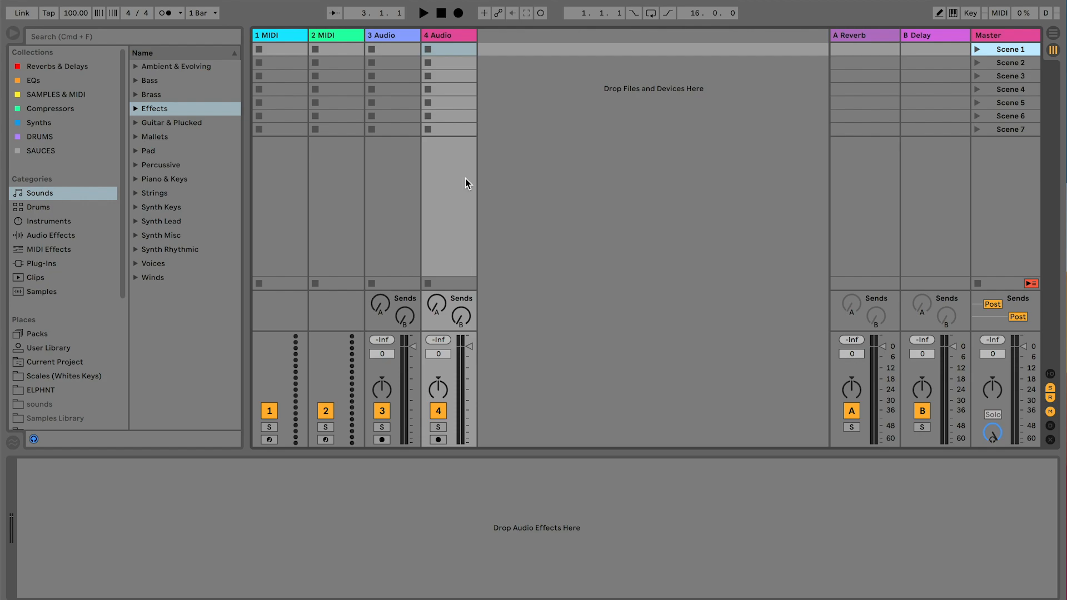
key(Tab)
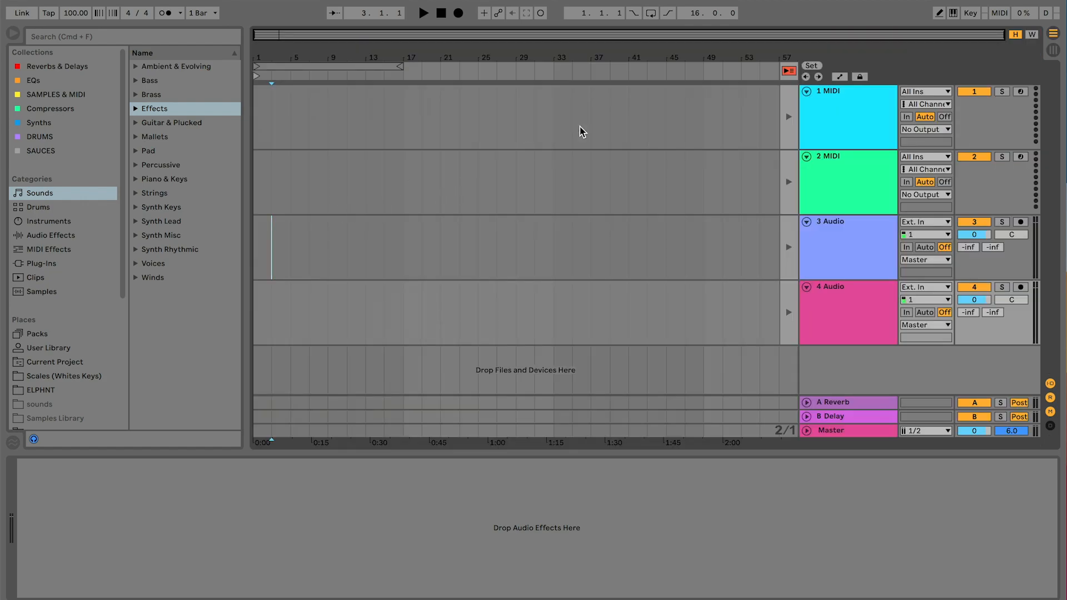
click(789, 71)
Highlight bars 1 to 29 on the 2 MIDI track and clear the selection.
drag(259, 186, 524, 188)
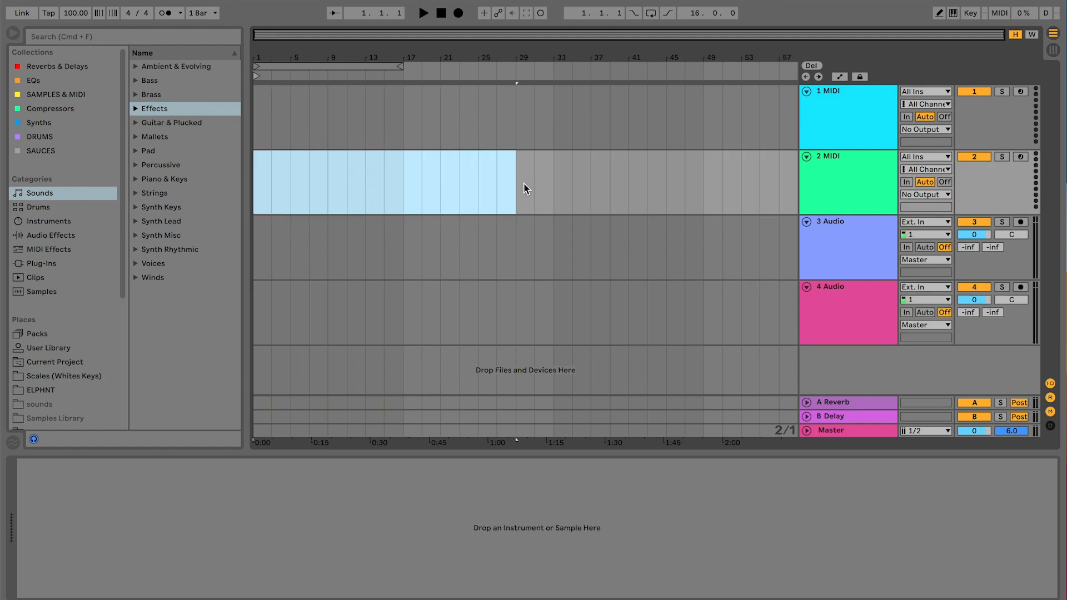
click(524, 188)
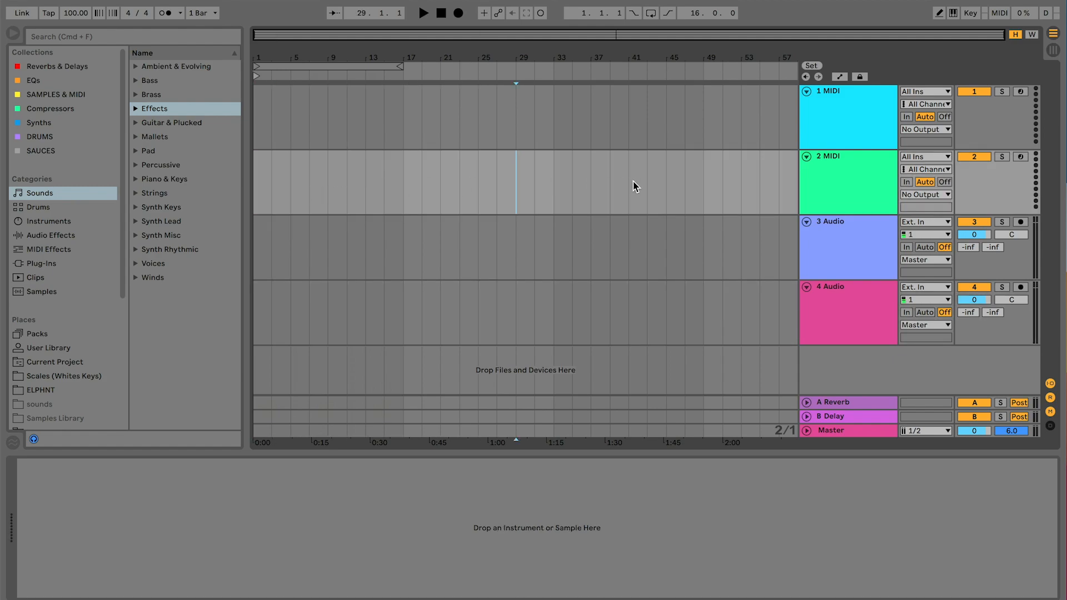
Examine clip slots of the 1 MIDI, 3 Audio and 4 Audio tracks across Scenes 1 to 3 in Session View.
key(Tab)
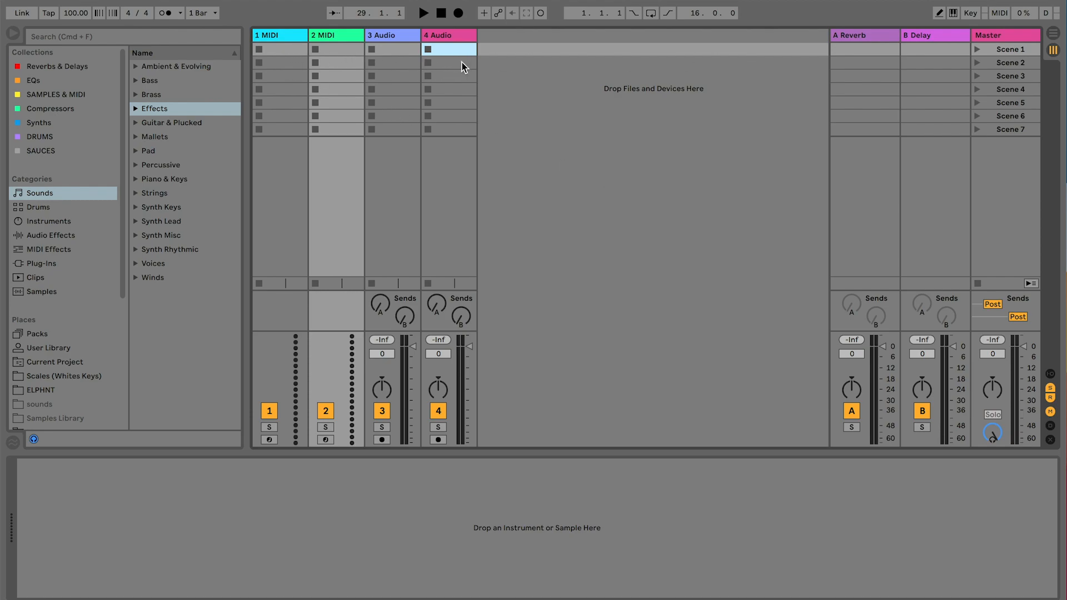
click(285, 50)
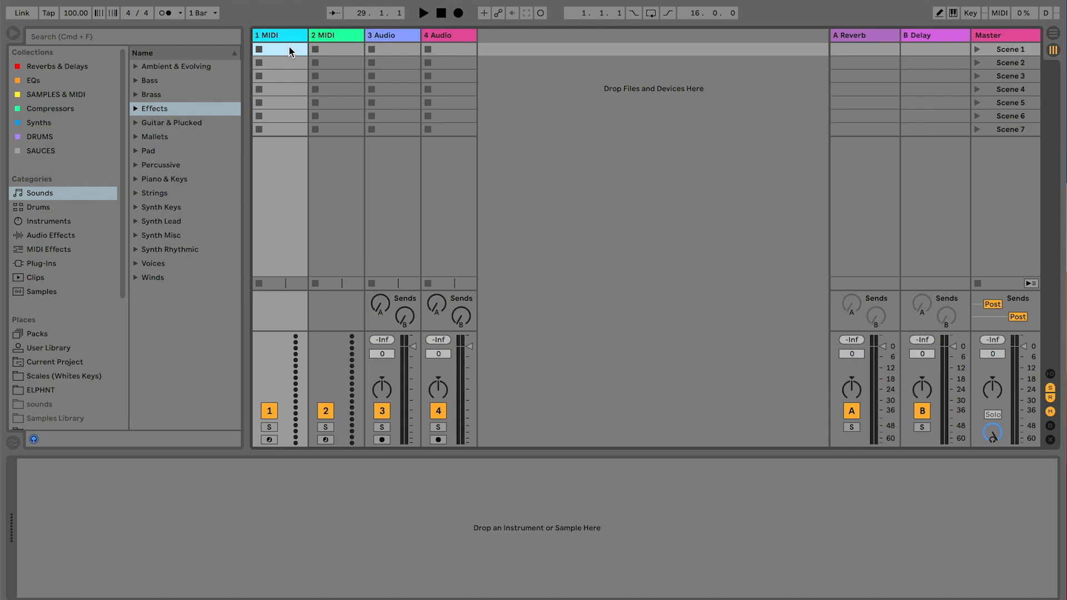
click(288, 60)
click(290, 76)
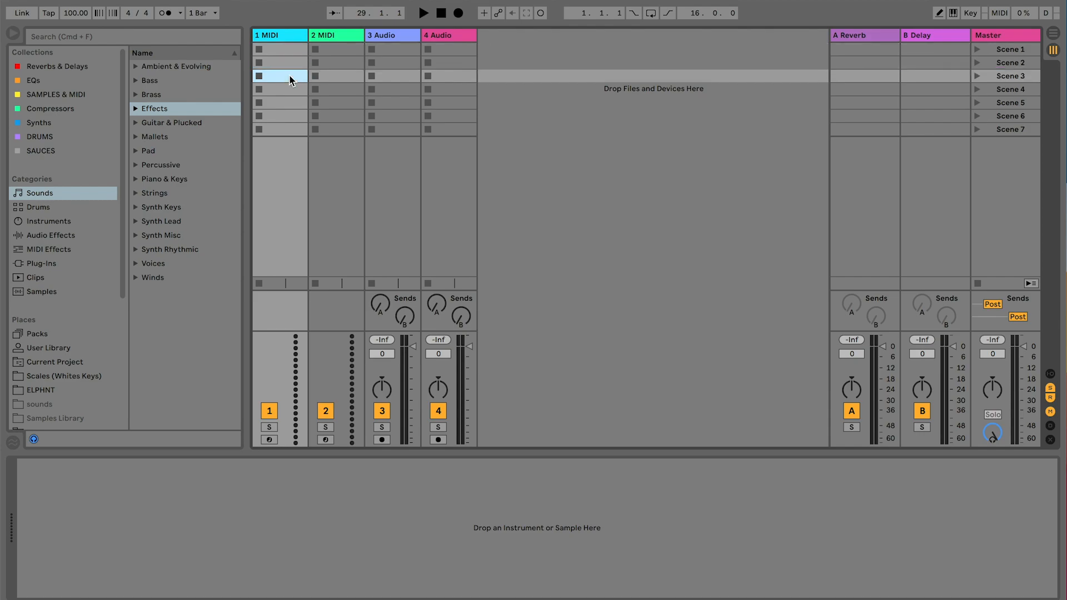
click(401, 50)
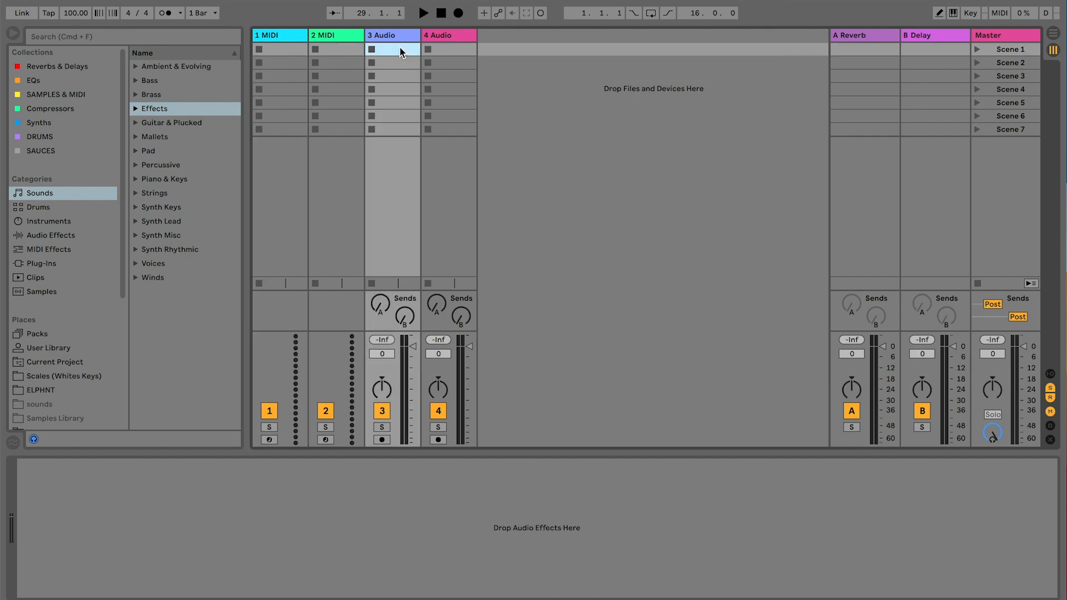
click(447, 62)
click(398, 75)
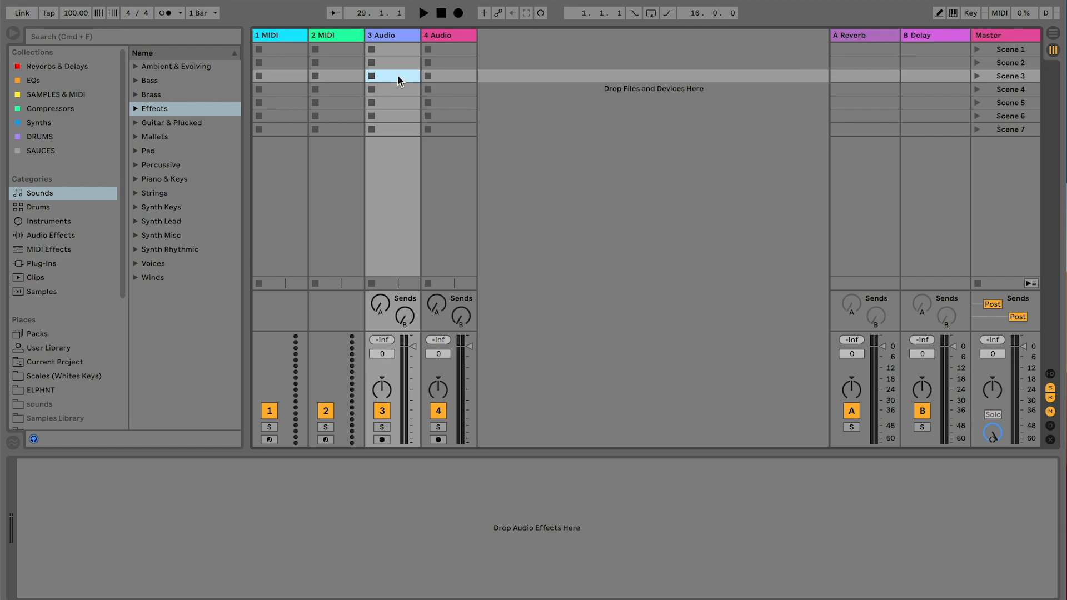
click(286, 51)
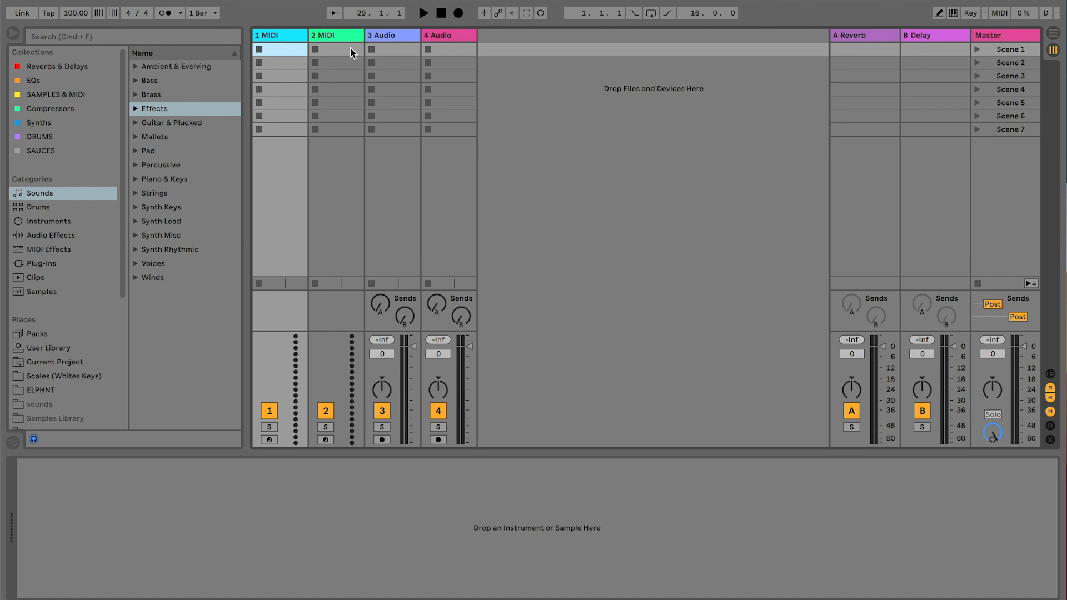
key(Tab)
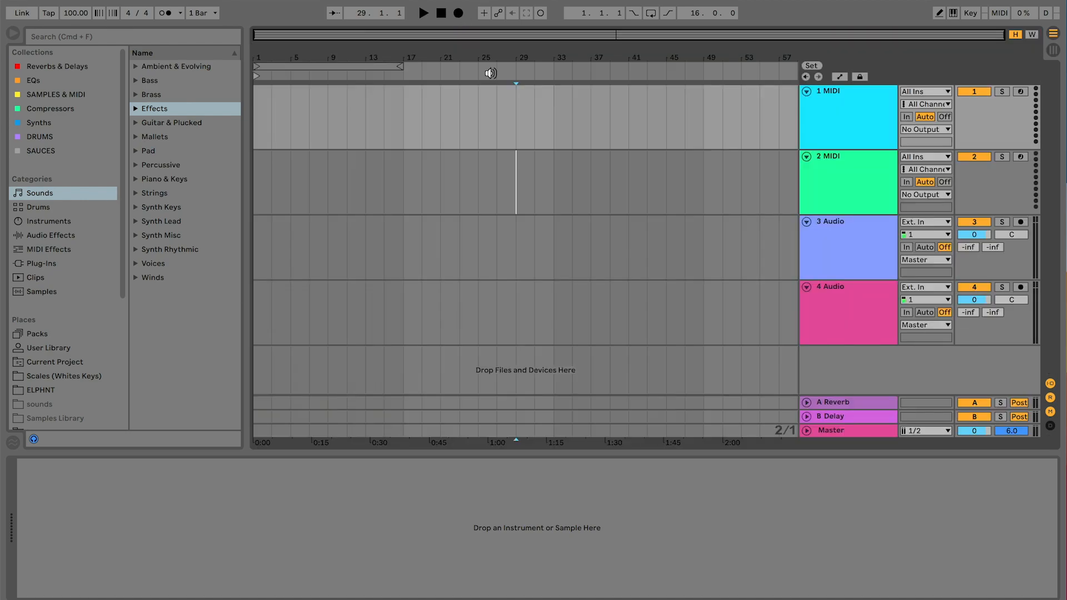
key(Tab)
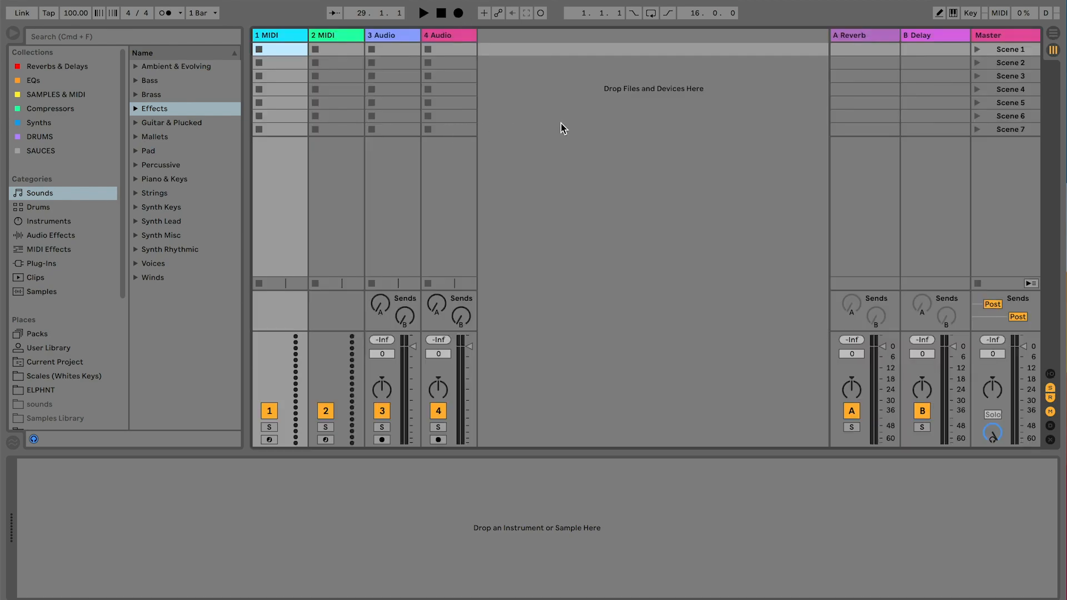
Go through Scenes 1 to 7 on the Master track one by one and reselect Scene 1.
click(1013, 51)
click(1014, 63)
click(1015, 77)
click(1014, 91)
click(1014, 103)
click(1016, 117)
click(1015, 131)
click(1005, 50)
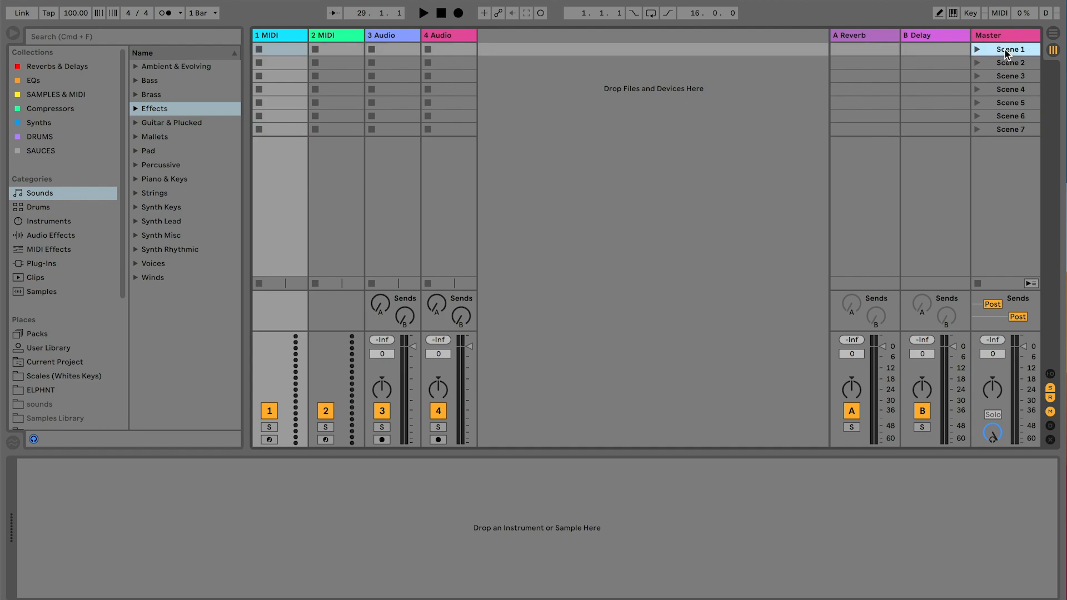
In Arrangement View, try a time selection from bar 1 on the 2 MIDI track and place the insert marker at bar 1.
key(Tab)
drag(258, 181, 354, 181)
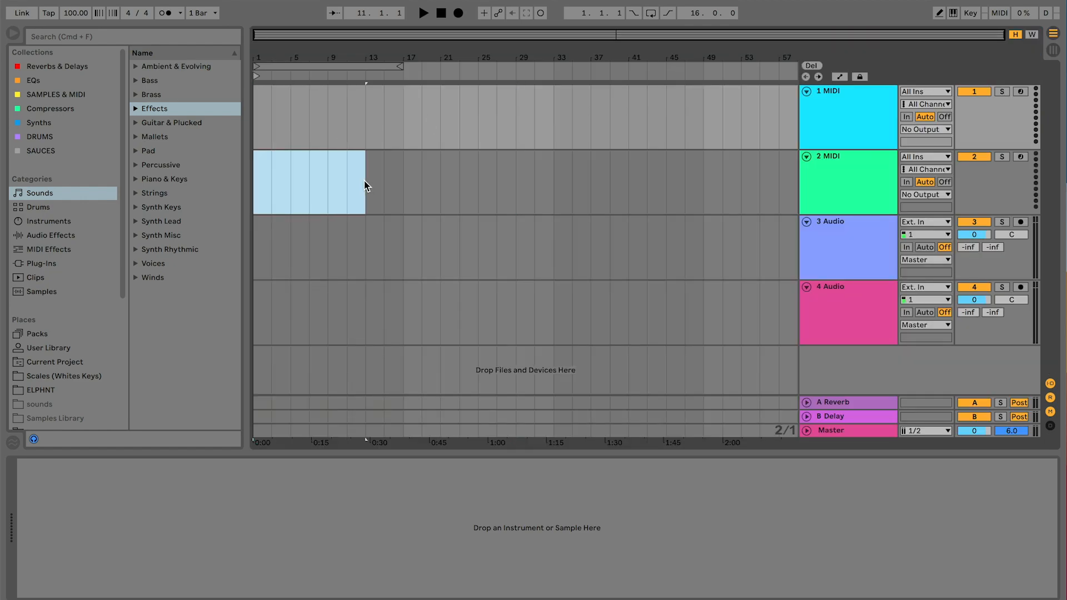
click(406, 182)
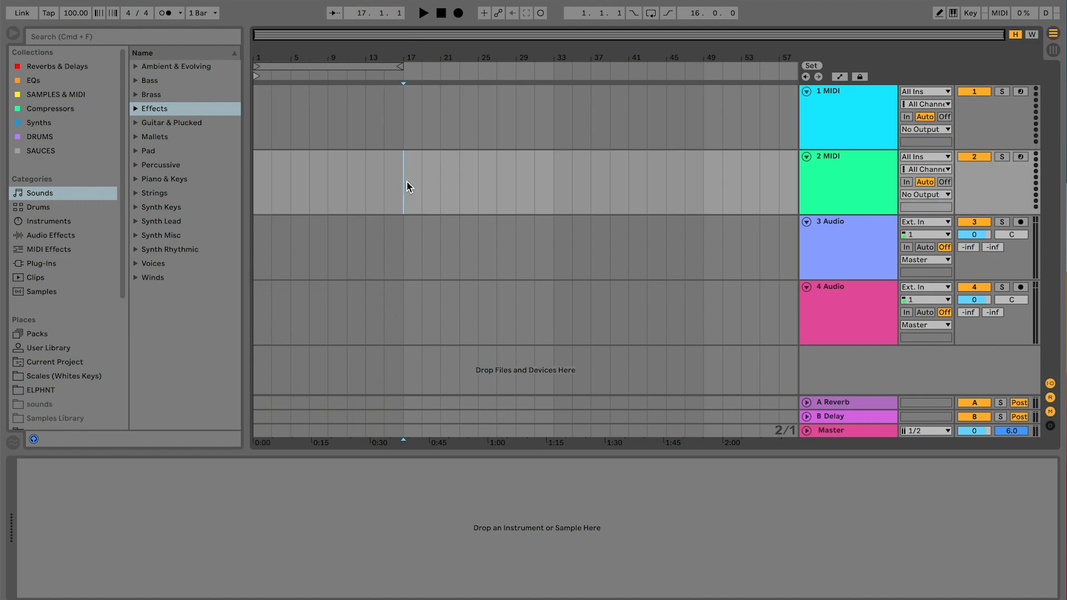
click(256, 178)
Alternate between Session View and Arrangement View several times, ending in Session View.
key(Tab)
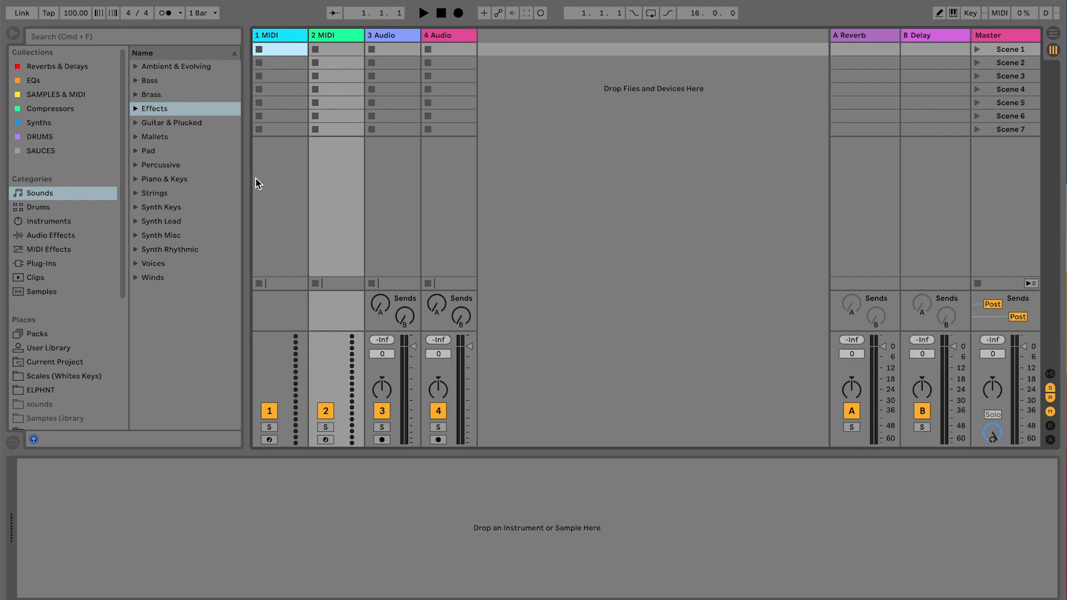
key(Tab)
key(Tab)
key(Tab)
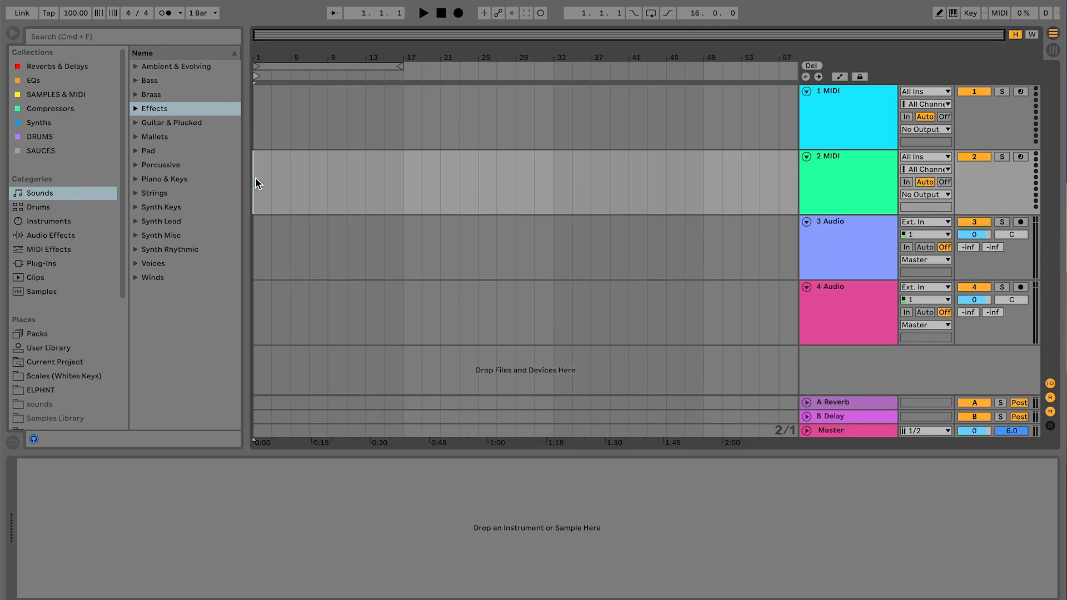
key(Tab)
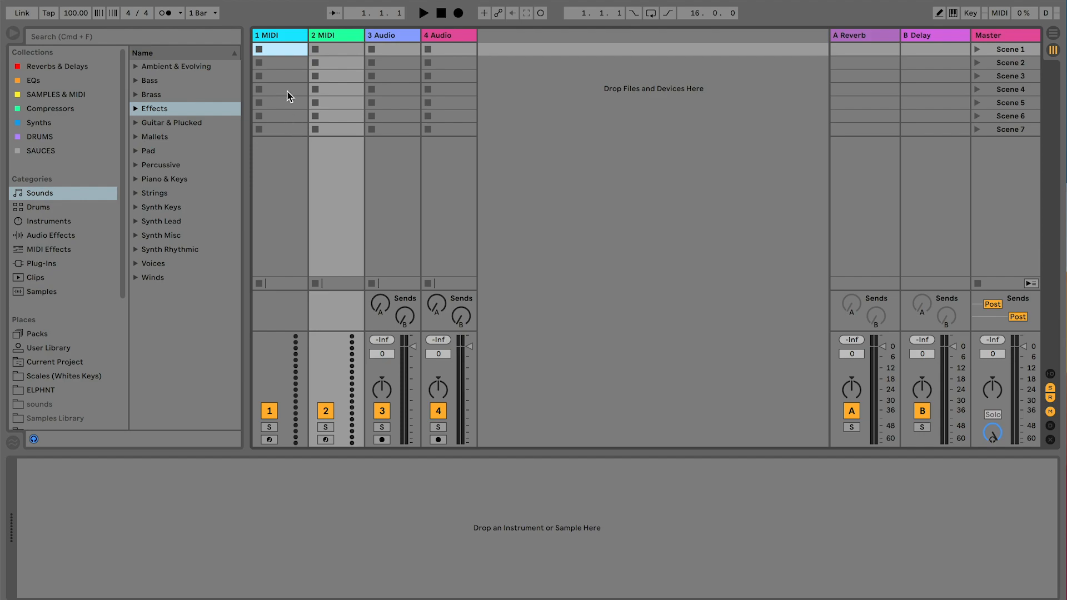
Go through the clip slots of Scenes 1 and 2 across the four tracks, then switch to Arrangement View at bar 1.
click(343, 49)
click(393, 48)
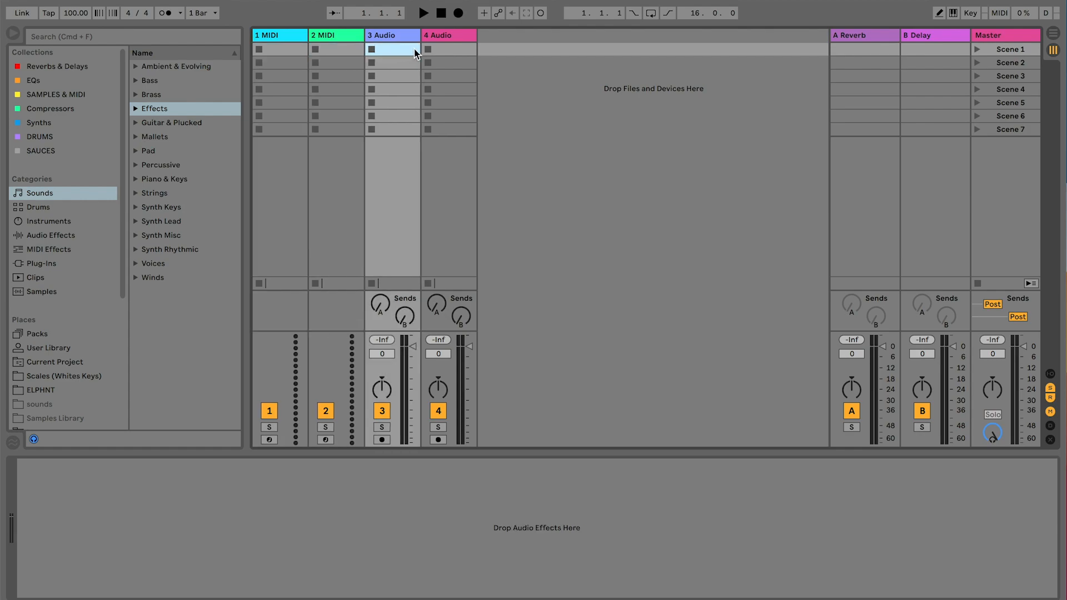
click(448, 56)
click(296, 63)
click(355, 62)
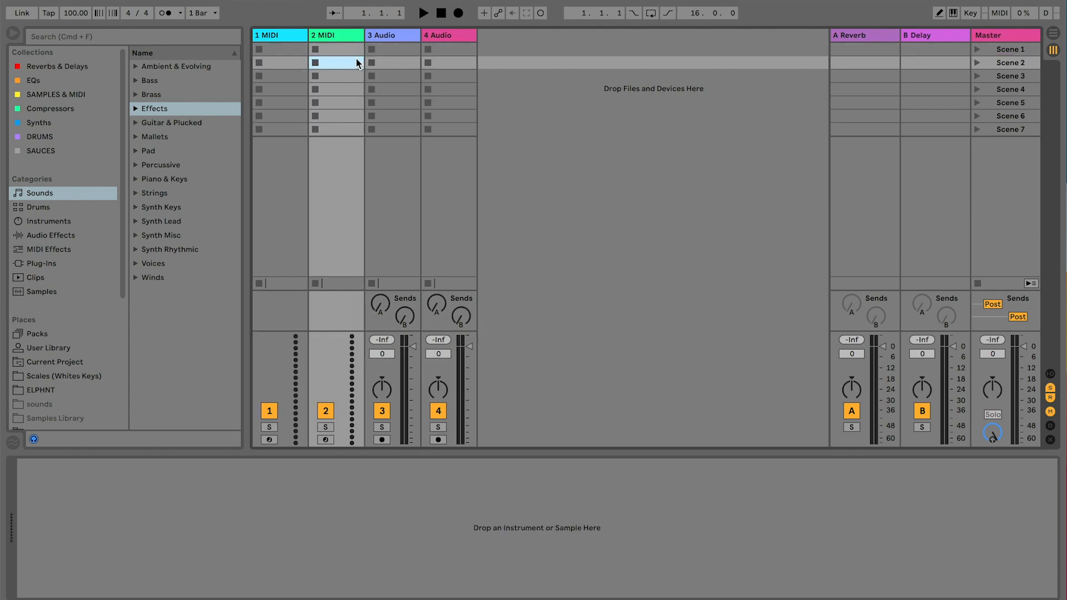
click(282, 49)
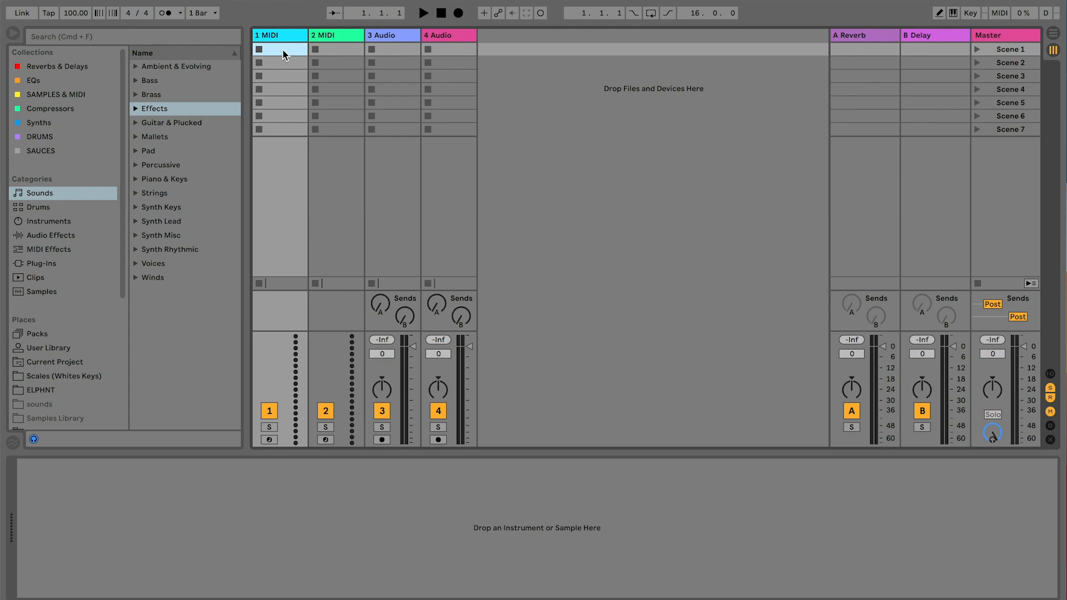
key(Tab)
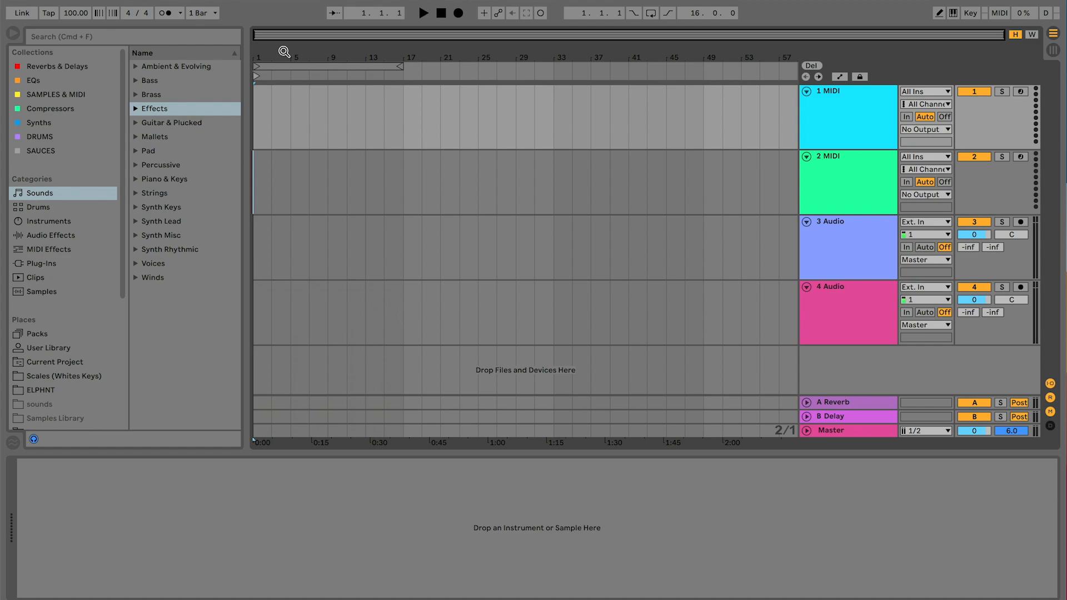
click(260, 121)
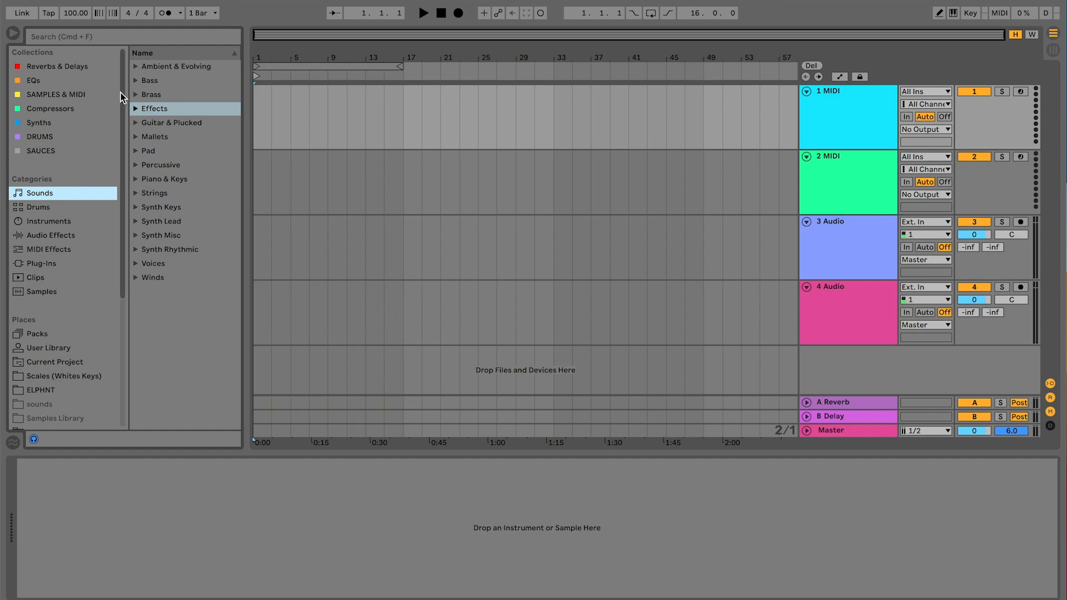
Expand the Piano & Keys folder in the Sounds category and widen the browser.
click(136, 109)
click(135, 109)
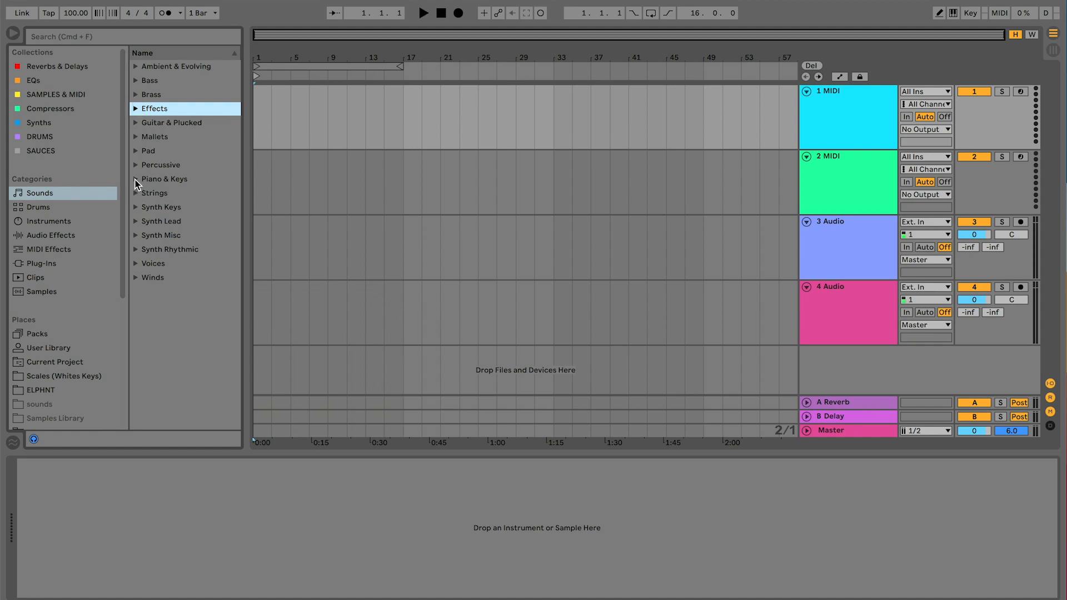
click(136, 179)
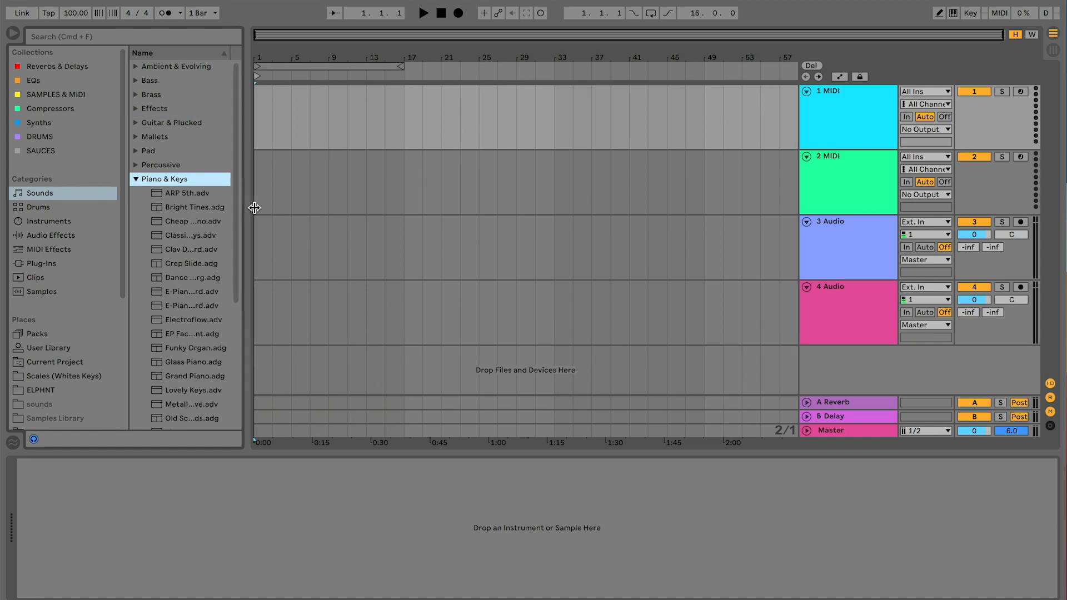
drag(246, 207, 310, 211)
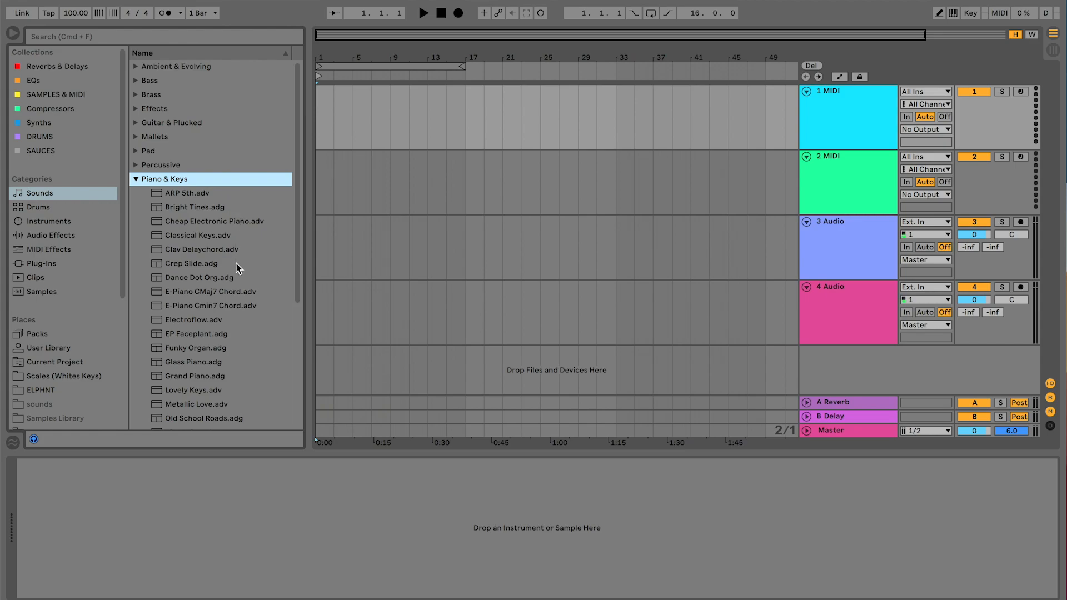
Look through the Piano & Keys presets and collapse the folder.
scroll(236, 263, down, 5)
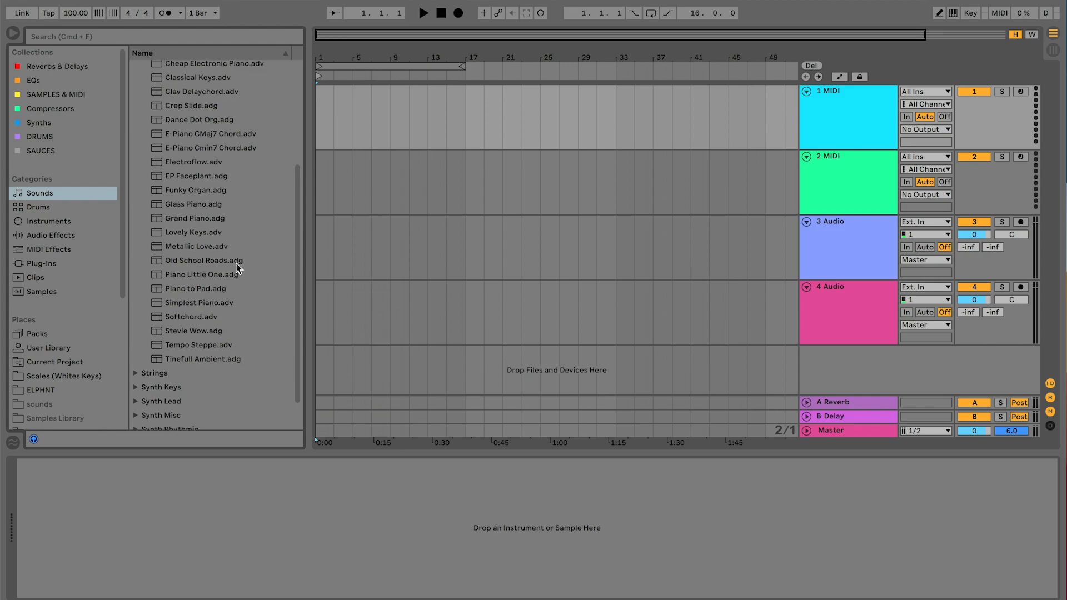
scroll(236, 263, up, 5)
scroll(218, 286, down, 4)
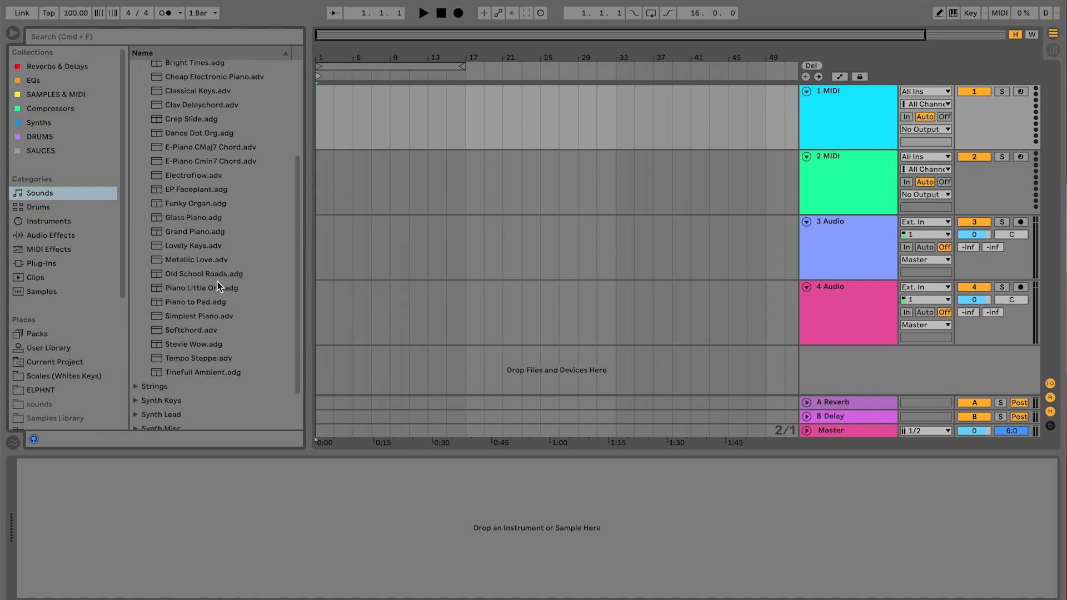
scroll(218, 286, up, 5)
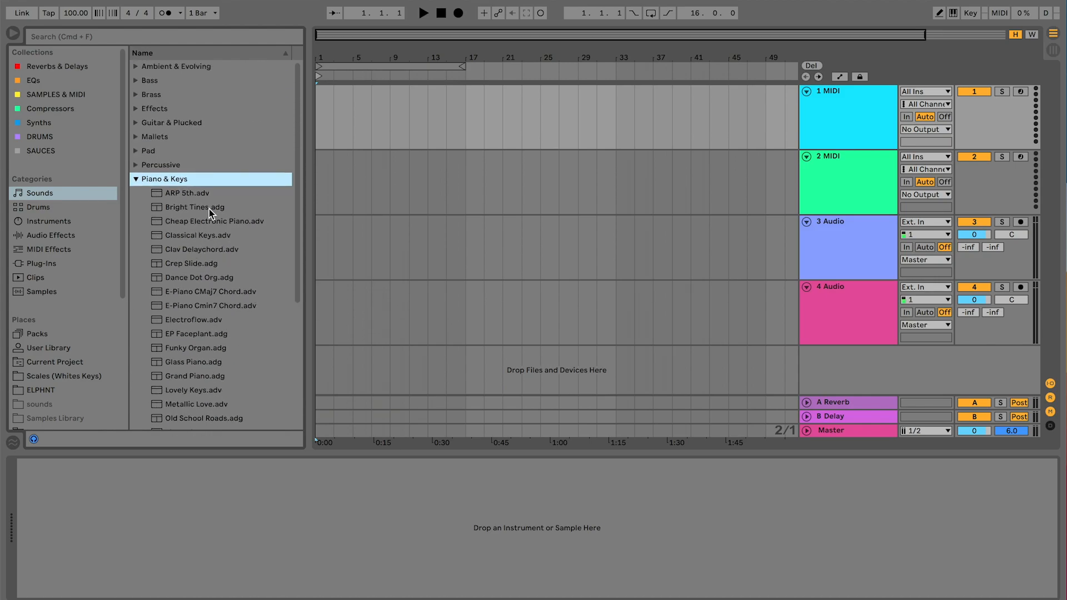
click(135, 179)
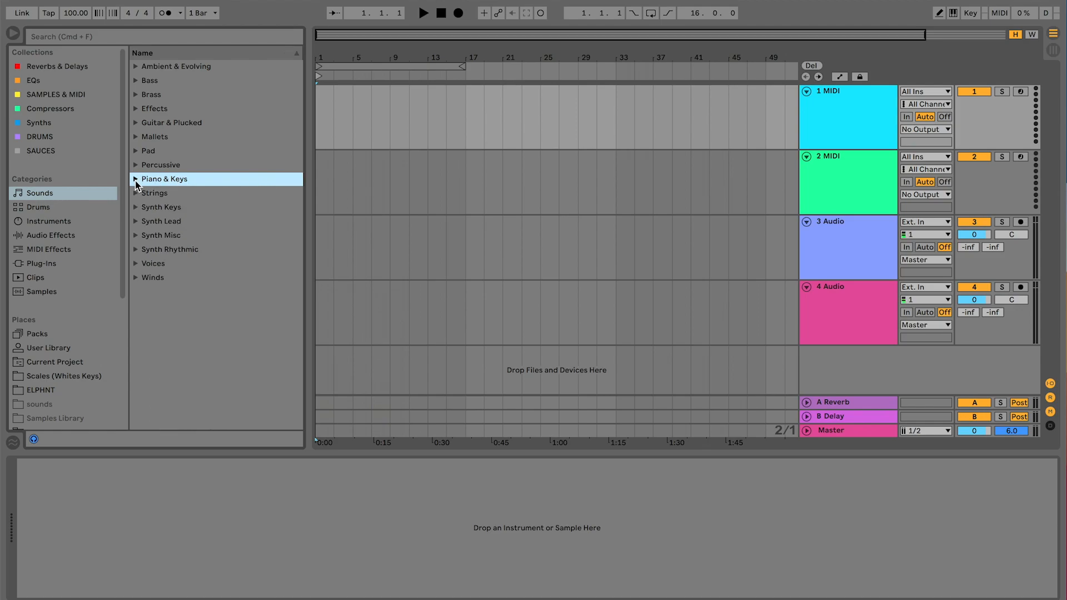
Look through the kits and racks listed in the Drums category.
click(81, 209)
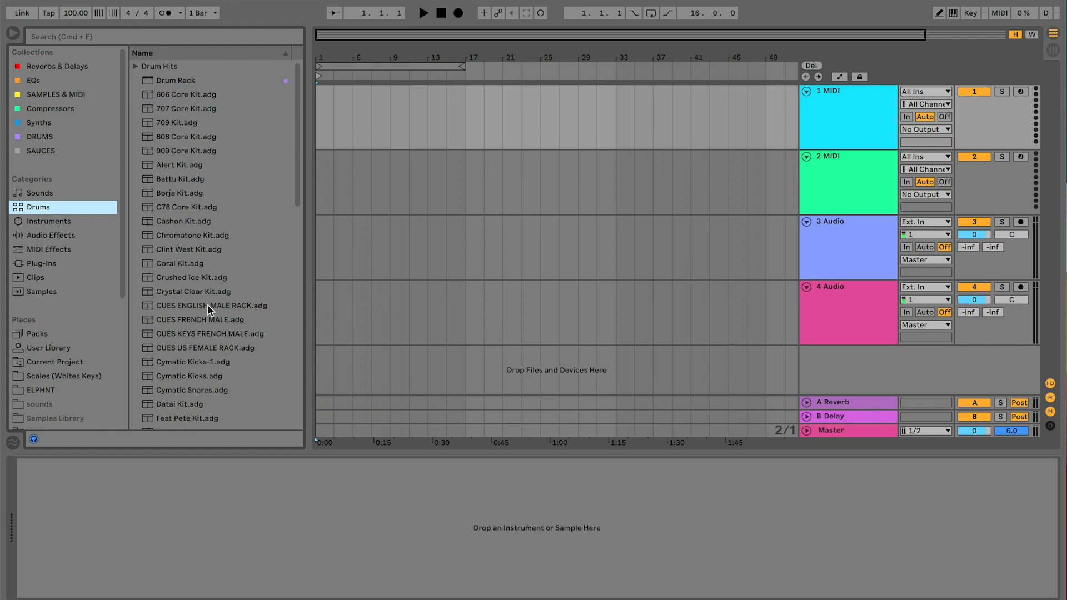
scroll(209, 311, down, 15)
scroll(209, 313, up, 15)
Compare the Instruments category with Sounds and check the folders inside Instrument Rack.
click(82, 225)
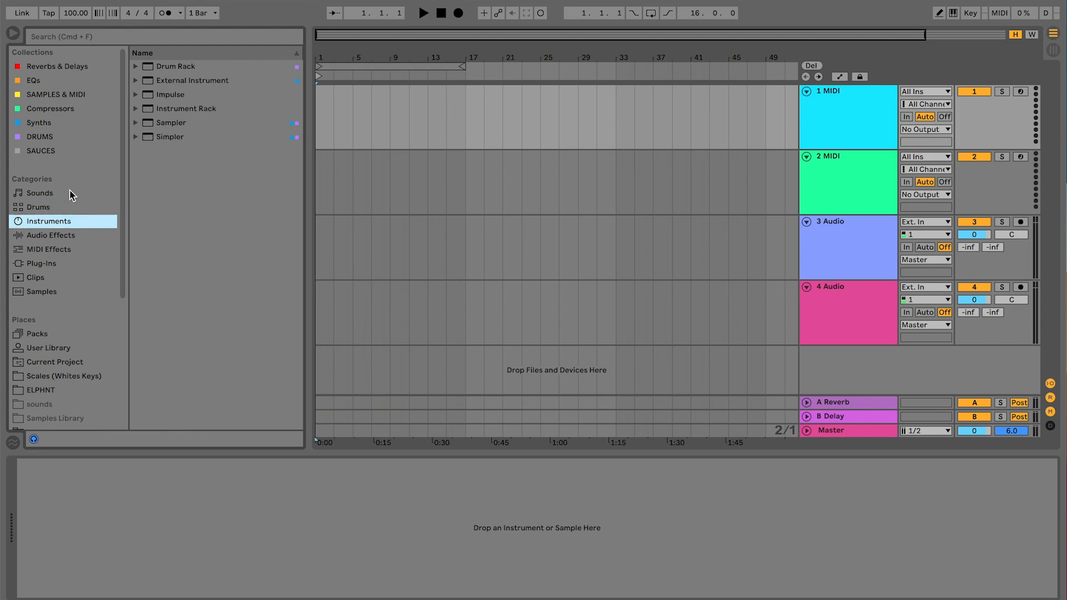
click(71, 195)
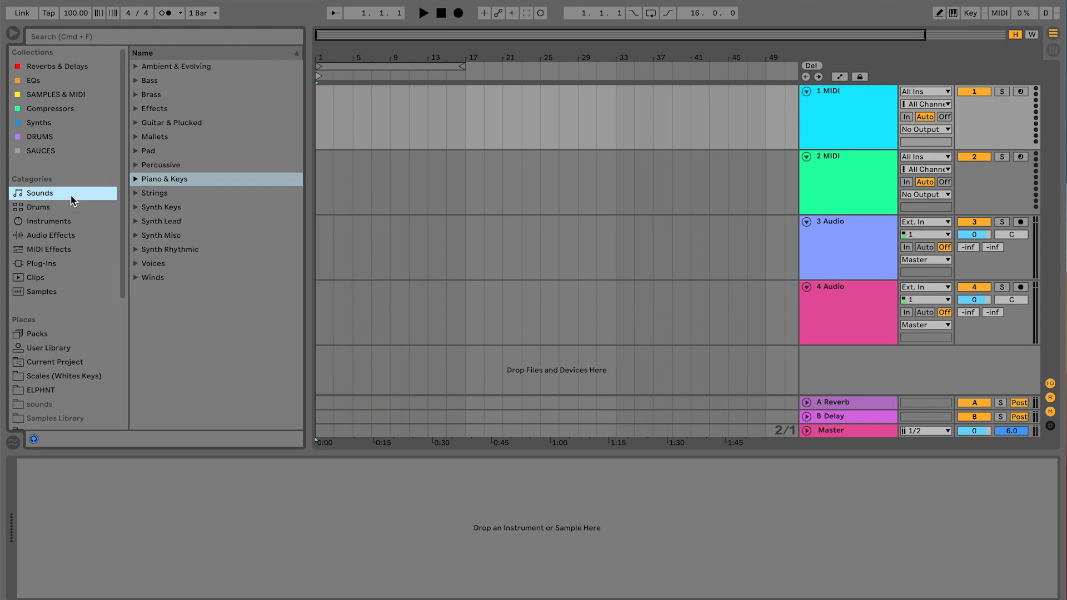
click(87, 220)
click(135, 109)
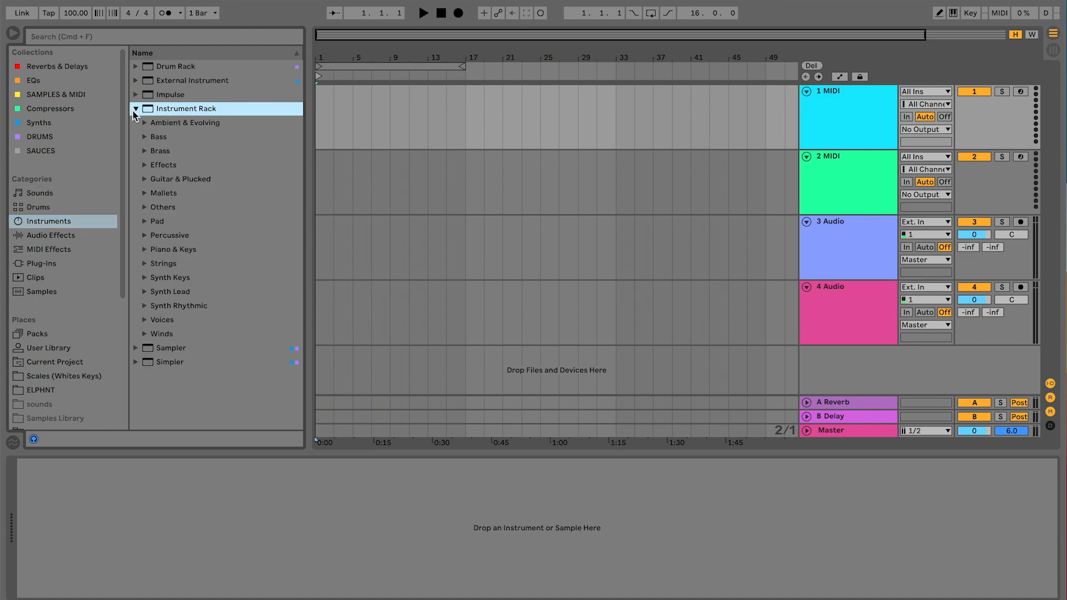
click(136, 109)
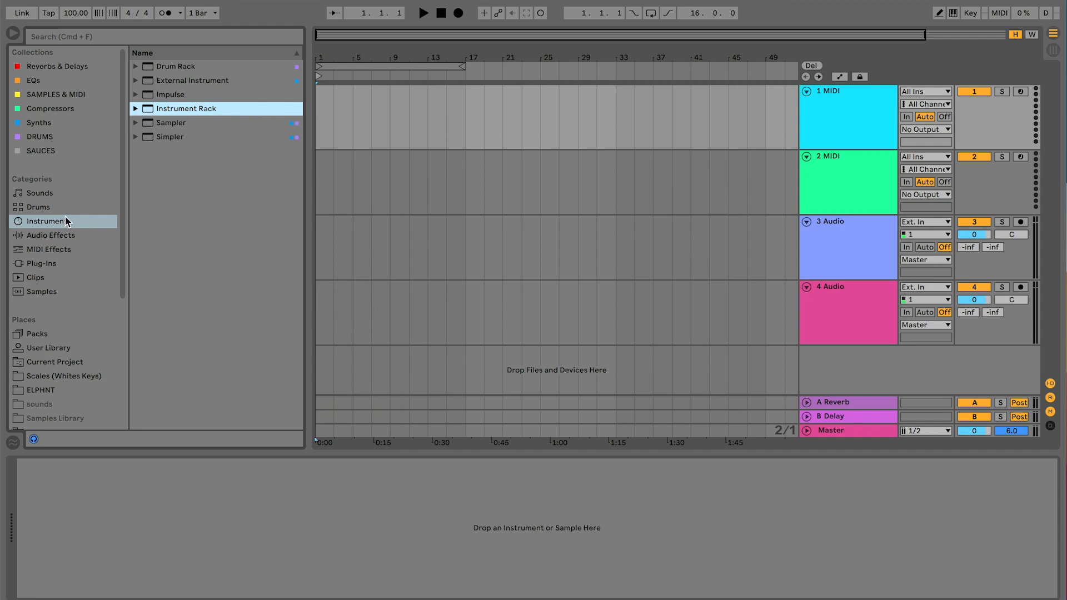
Show the MIDI Effects and Plug-Ins categories and check the plug-in source settings in Preferences.
click(86, 250)
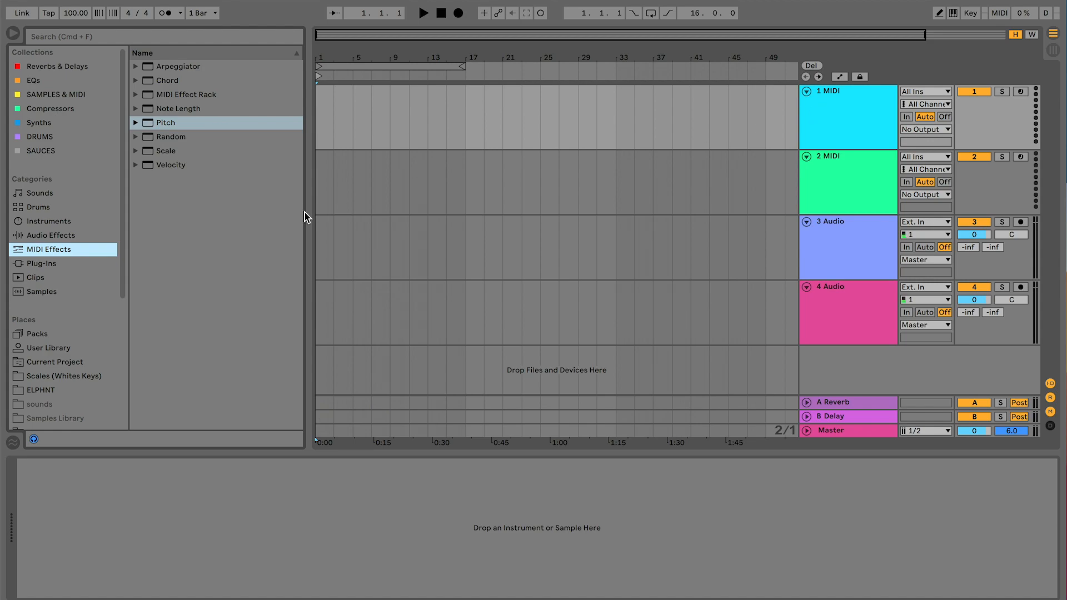
click(75, 270)
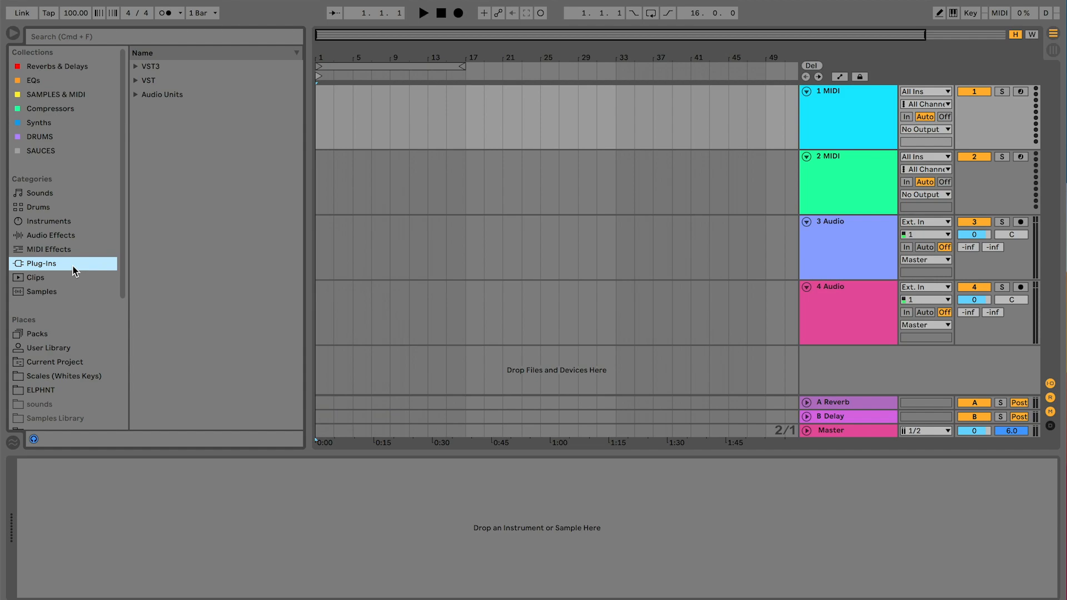
key(super+comma)
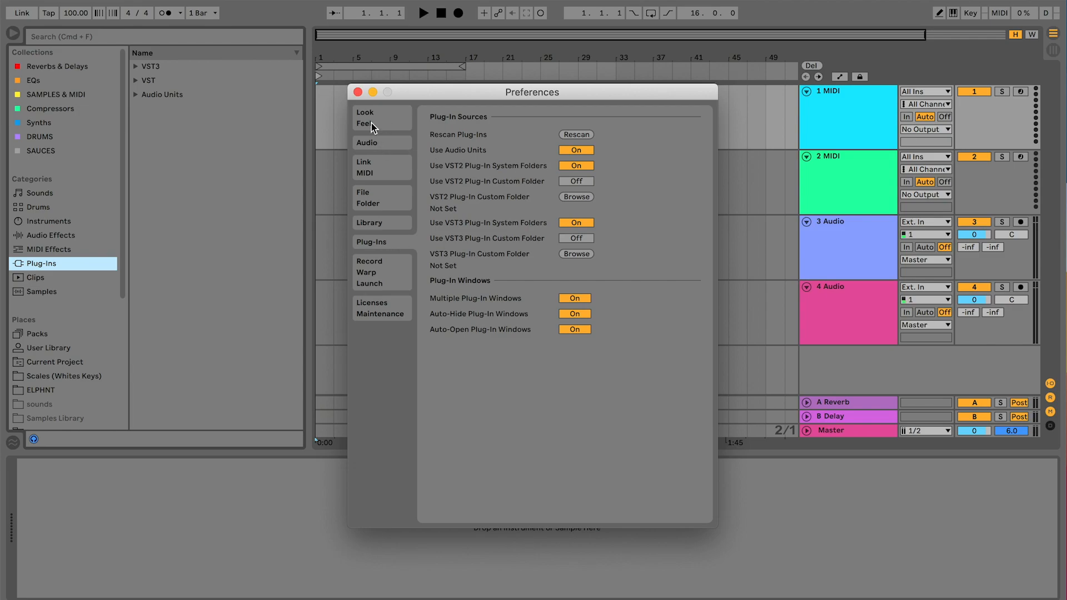
click(358, 92)
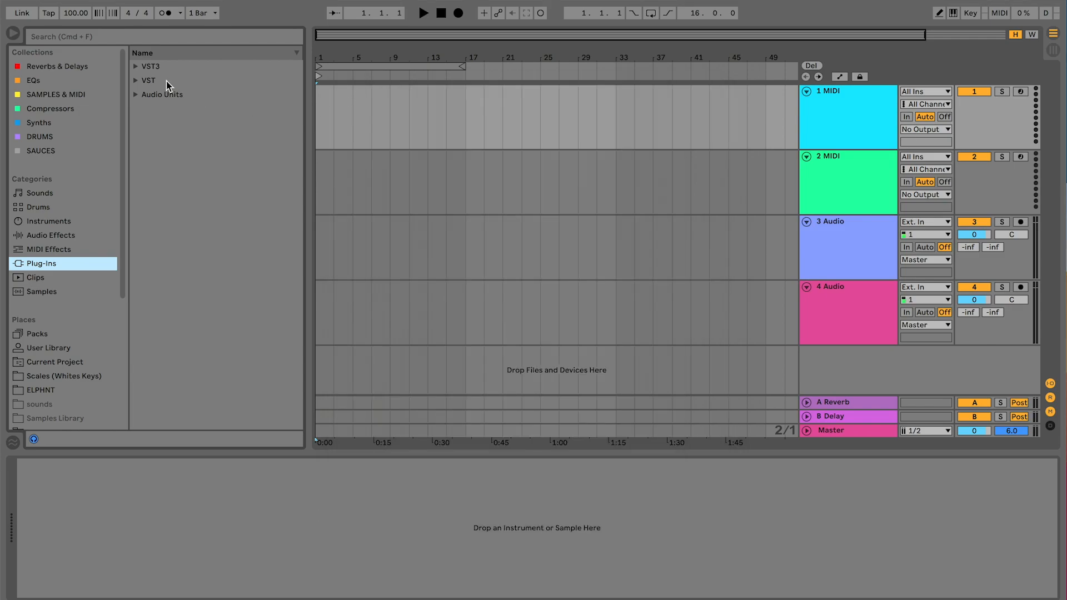
Expand and collapse the Audio Units, VST and VST3 folders in the Plug-Ins category to view their vendors.
click(135, 95)
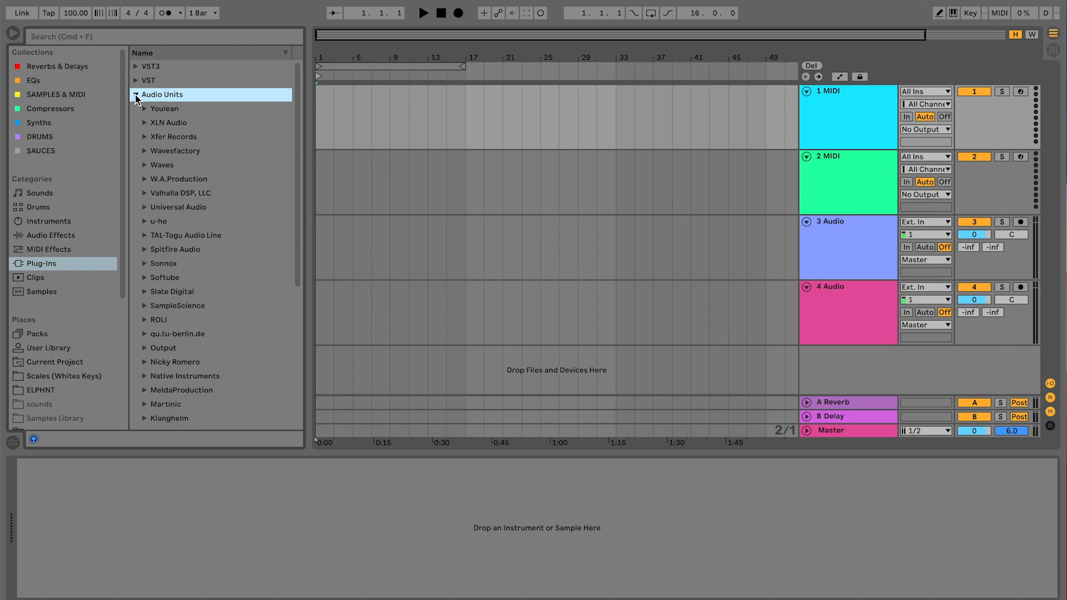
click(135, 95)
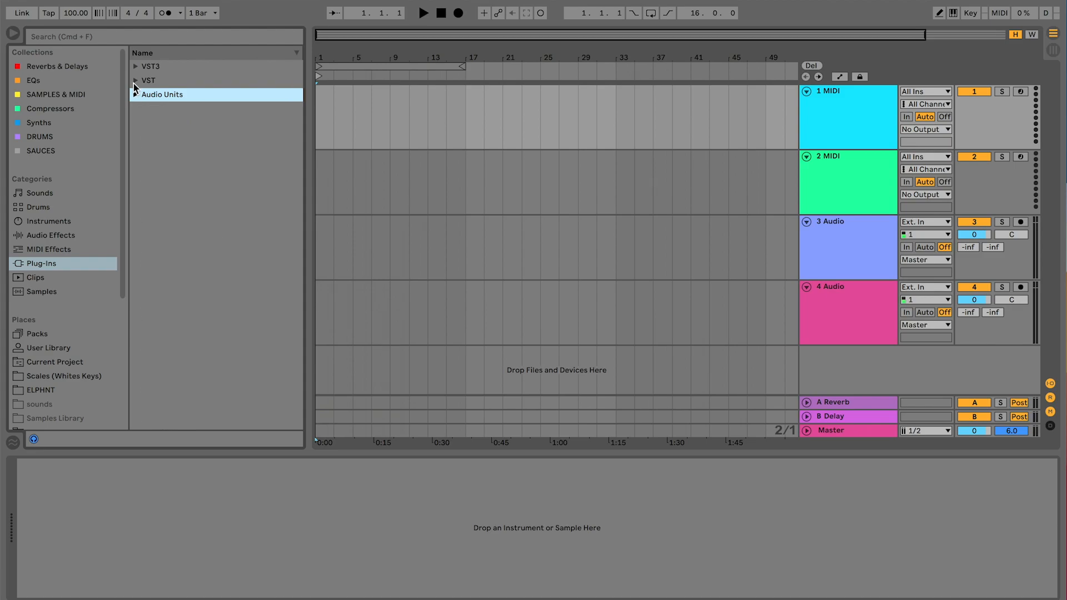
click(135, 81)
click(134, 81)
click(135, 66)
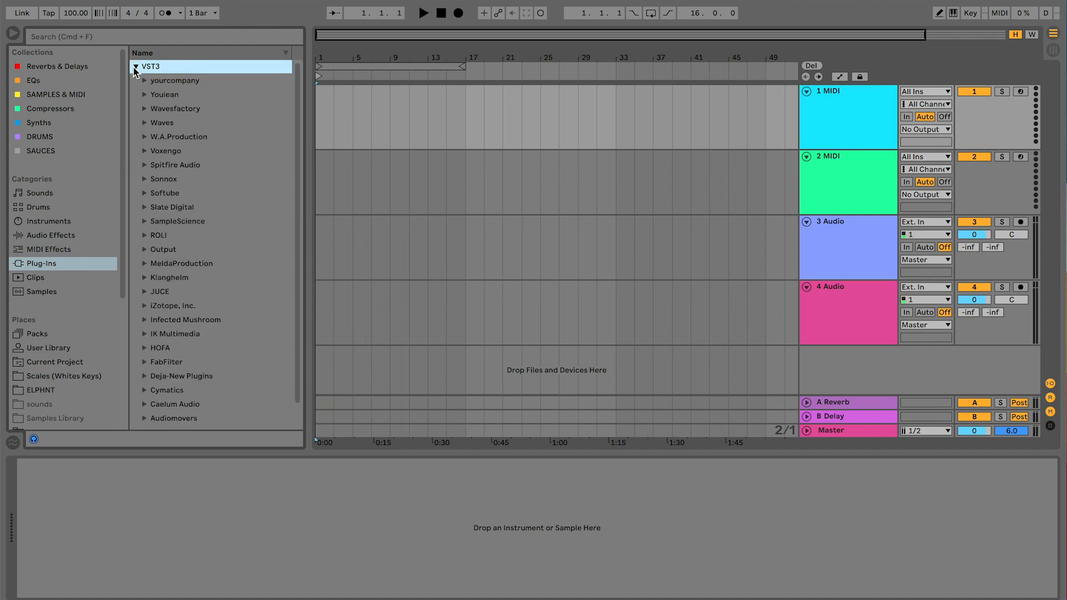
click(135, 66)
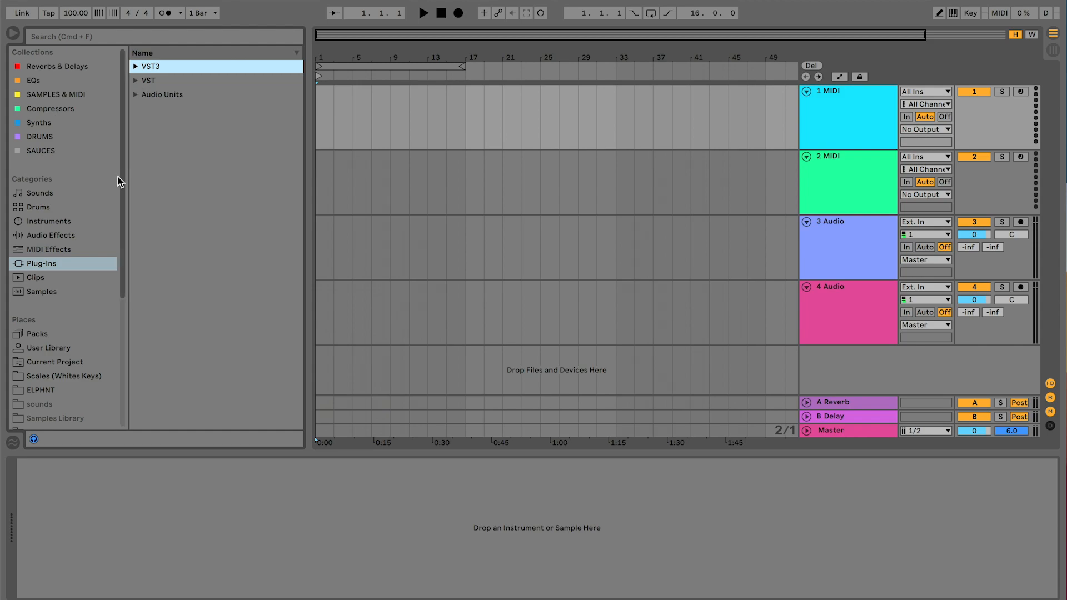
Open the Add Folder dialog from Places and cancel it.
scroll(71, 291, down, 5)
scroll(72, 292, down, 3)
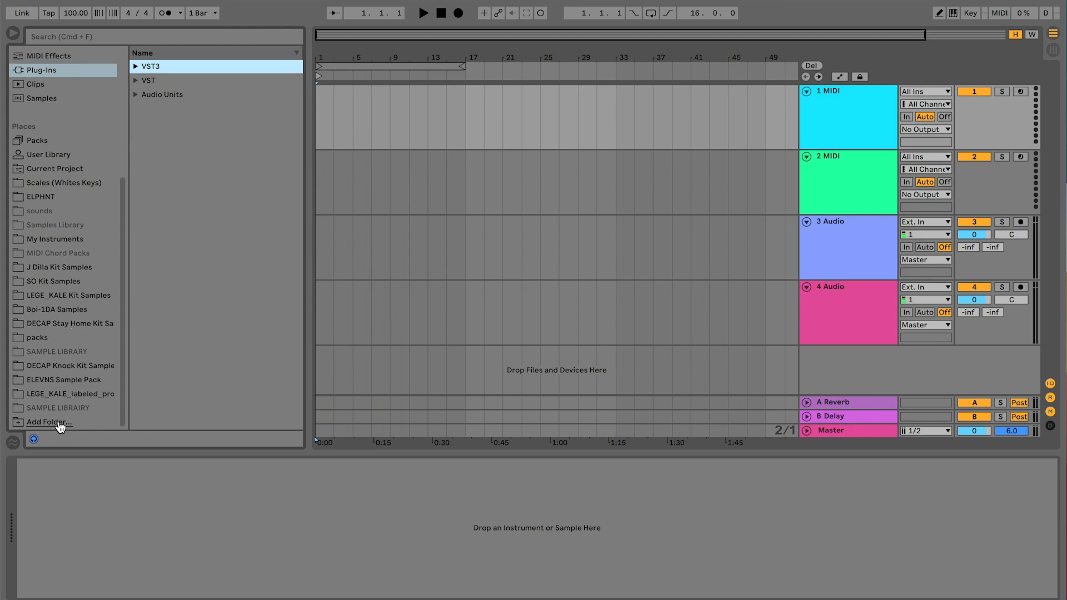
click(64, 421)
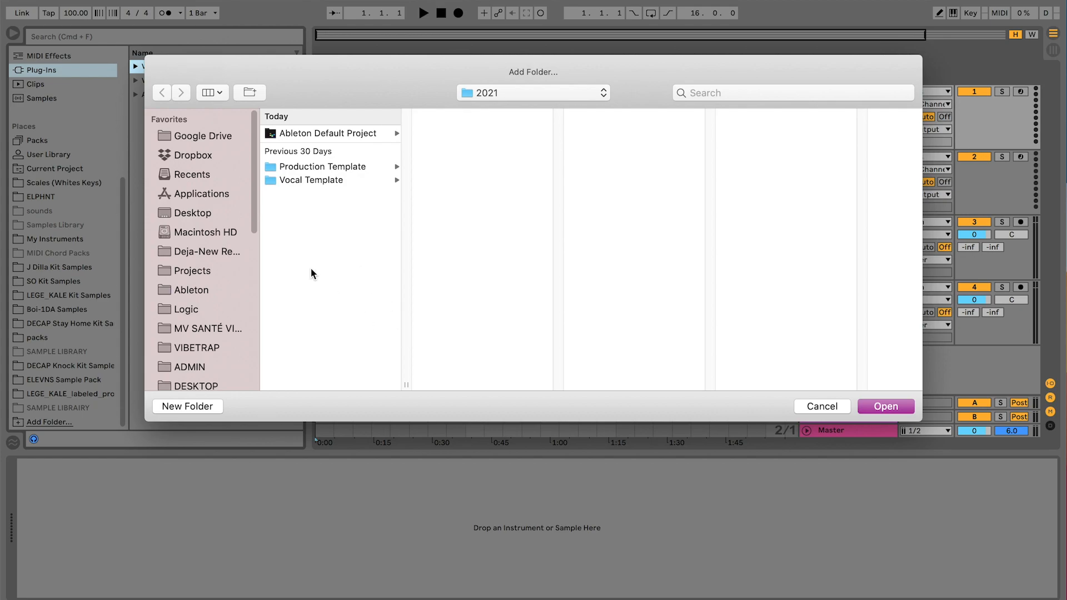
click(814, 404)
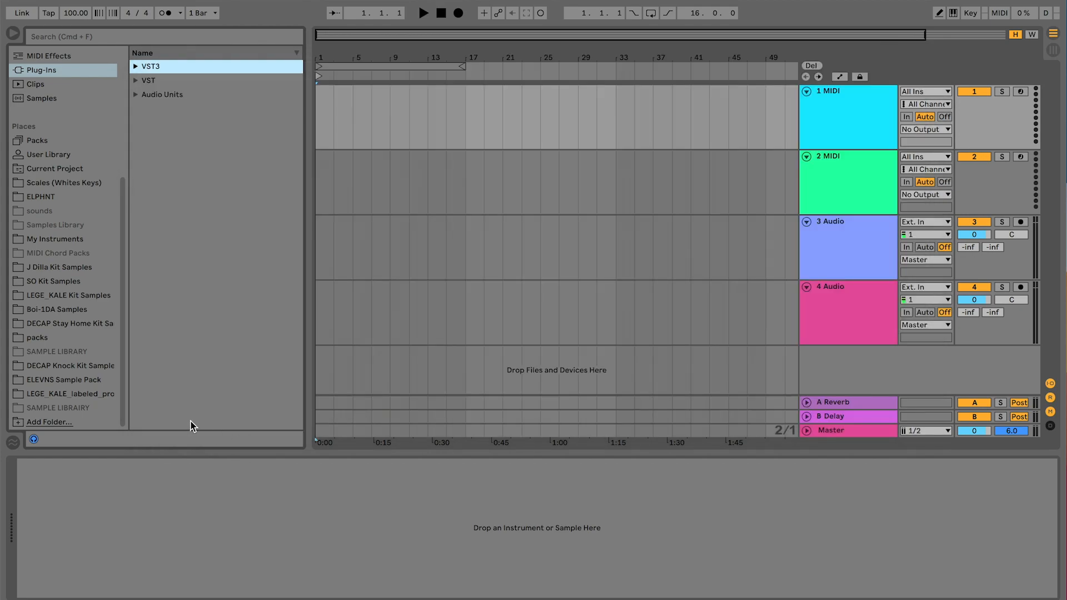
Step through the sample folders in Places, from DECAP Knock Kit Samples and ELEVNS Sample Pack up to Boi-1DA Samples.
click(67, 365)
key(Down)
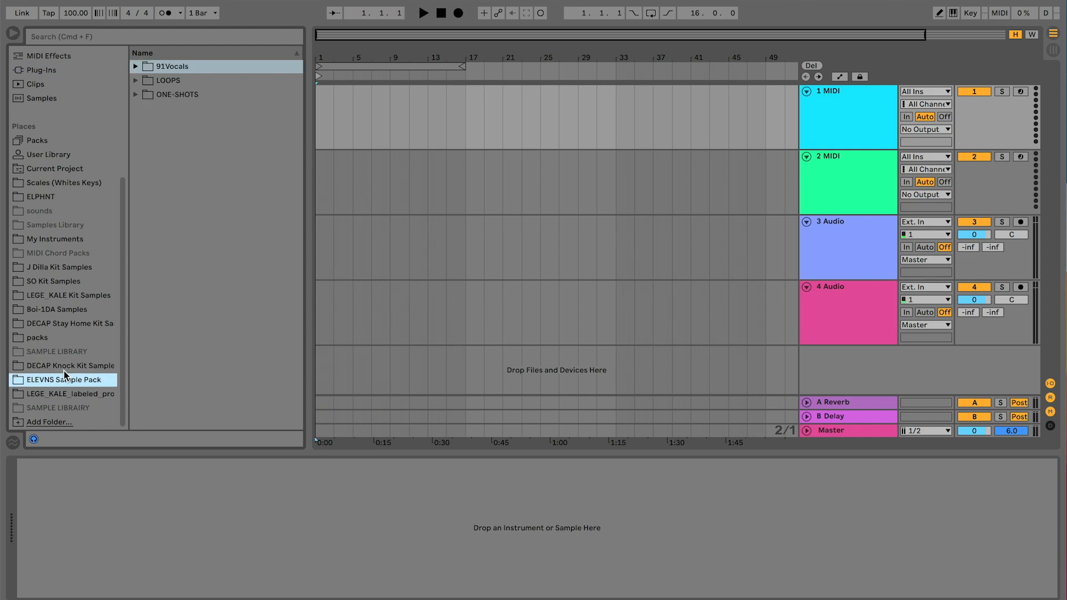
key(Down)
key(Up)
key(Up)
key(Up)
key(Up)
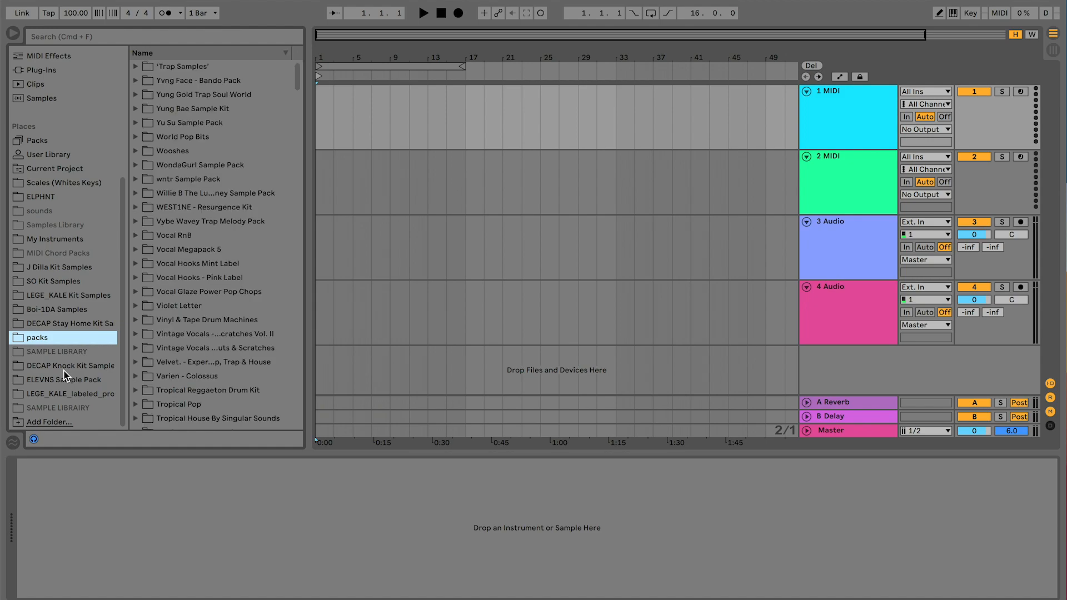
key(Up)
key(Up)
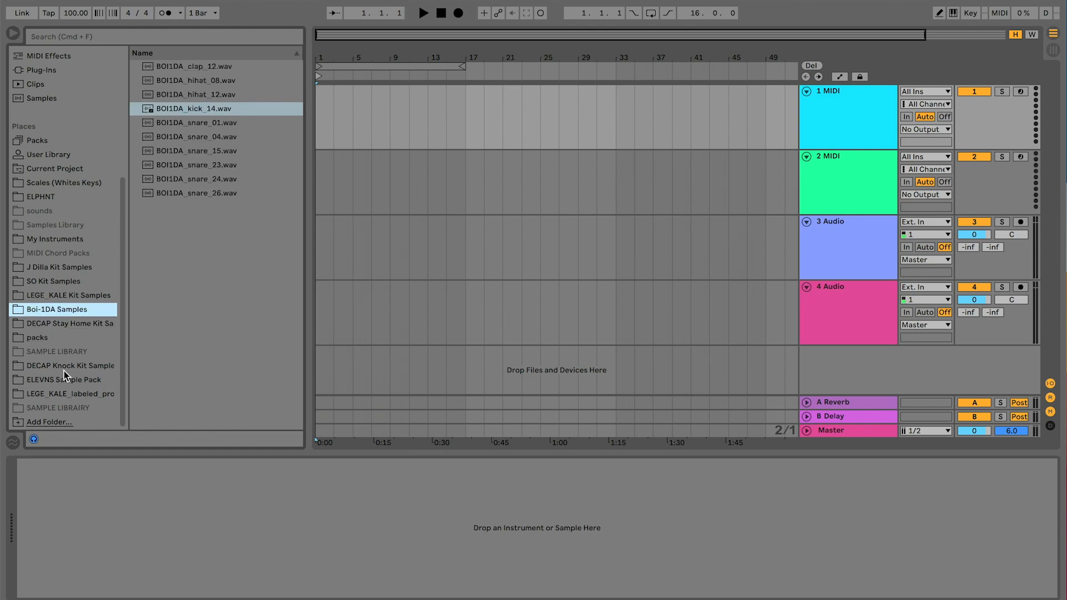
scroll(71, 298, up, 2)
scroll(71, 298, up, 5)
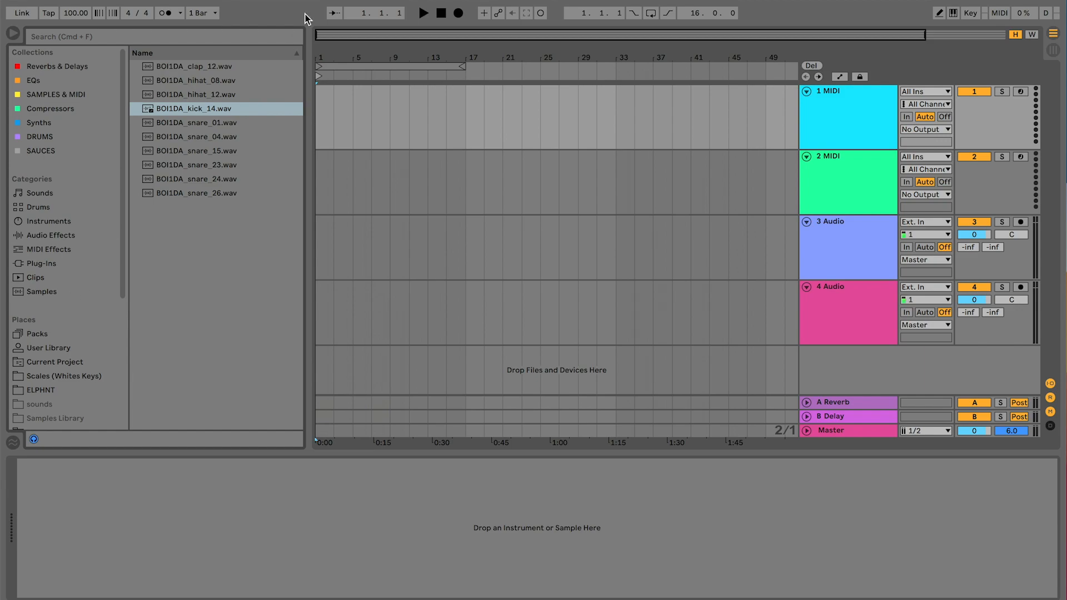
Select the first MIDI track, the second MIDI track and the first audio track in turn to compare their track types.
click(320, 109)
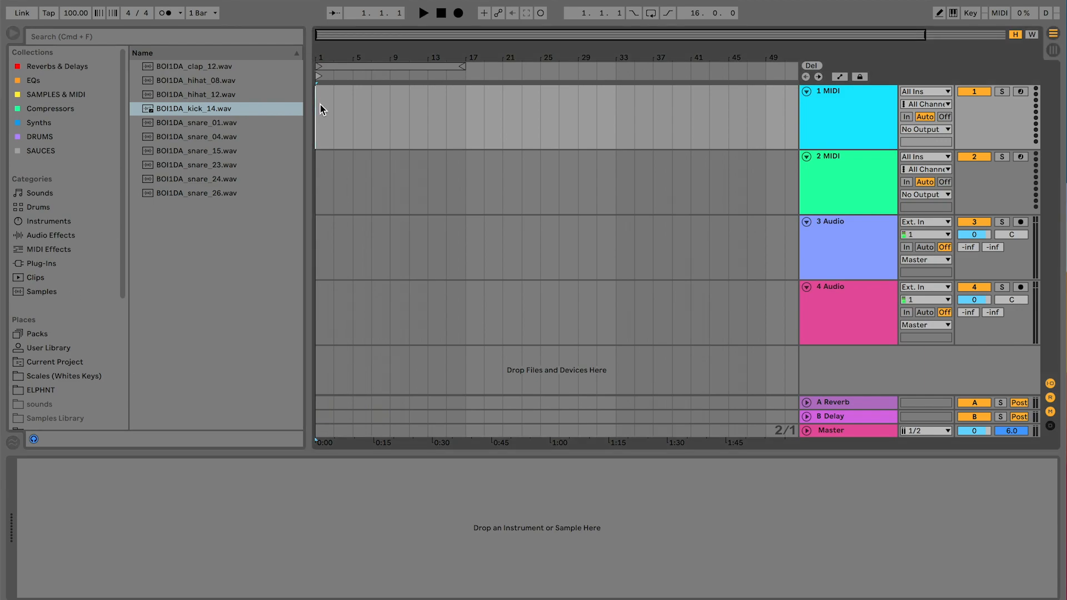
click(849, 124)
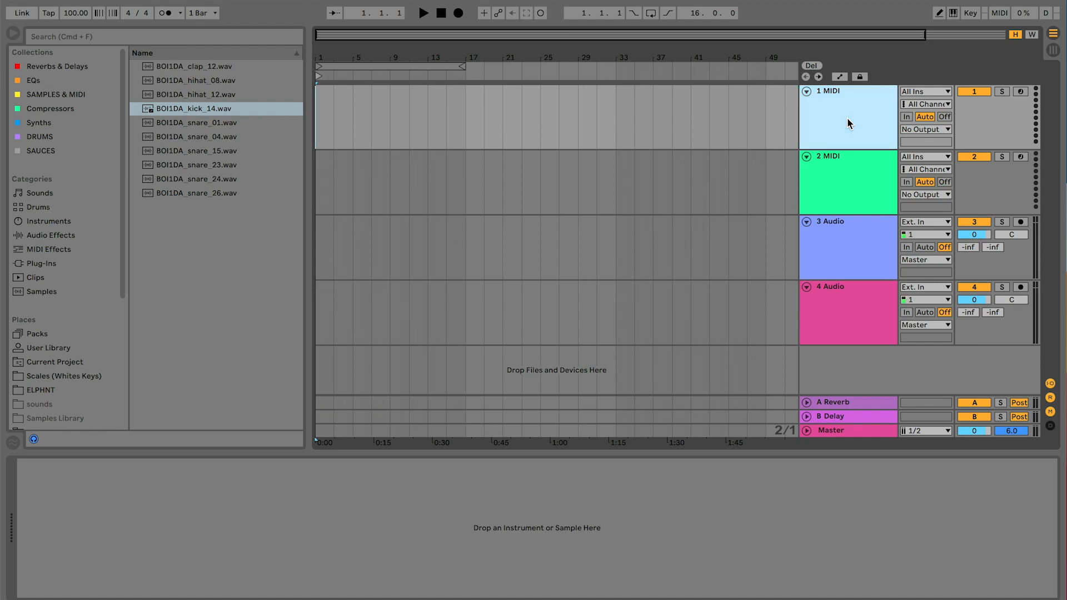
click(850, 179)
click(852, 227)
click(852, 188)
click(851, 123)
View the insert options for audio, MIDI and return tracks, dismiss them, and step through the four existing tracks.
right_click(845, 360)
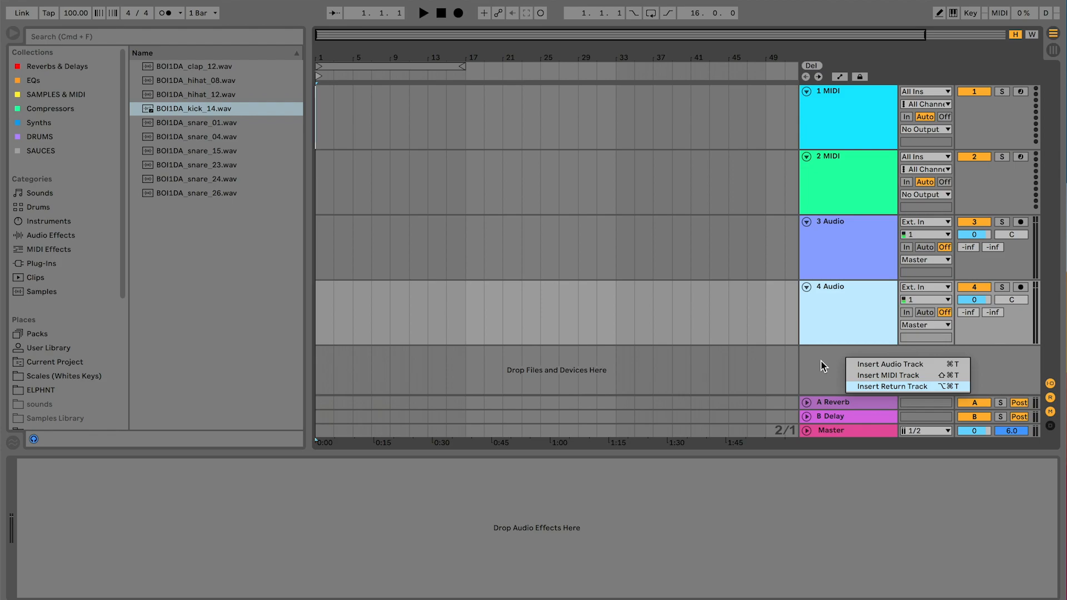
click(828, 323)
click(858, 265)
click(862, 316)
click(858, 248)
click(853, 188)
click(850, 115)
click(851, 175)
click(856, 245)
click(858, 311)
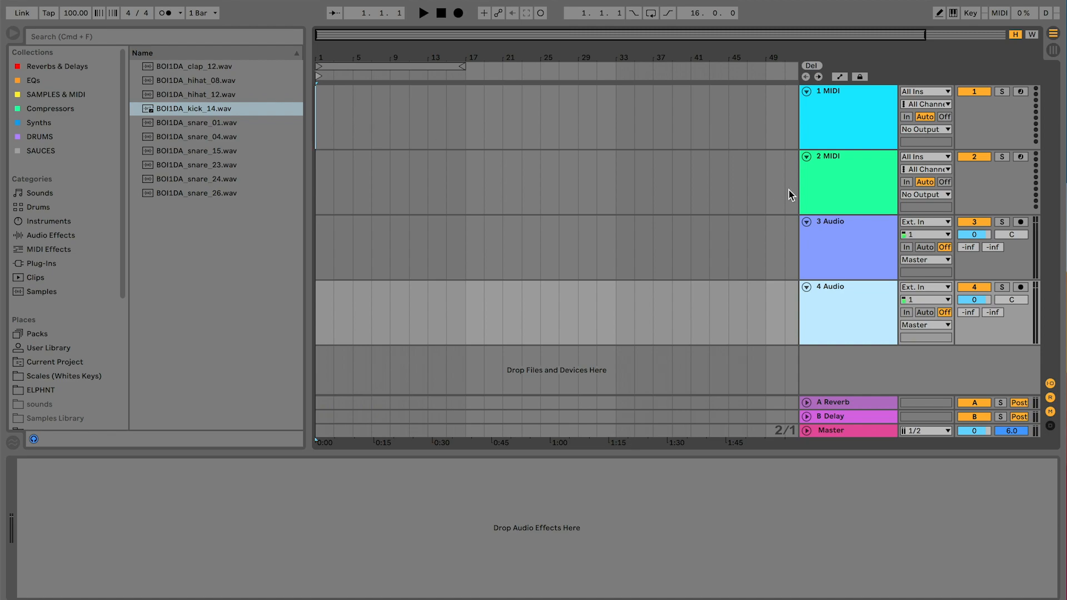
click(816, 160)
click(847, 245)
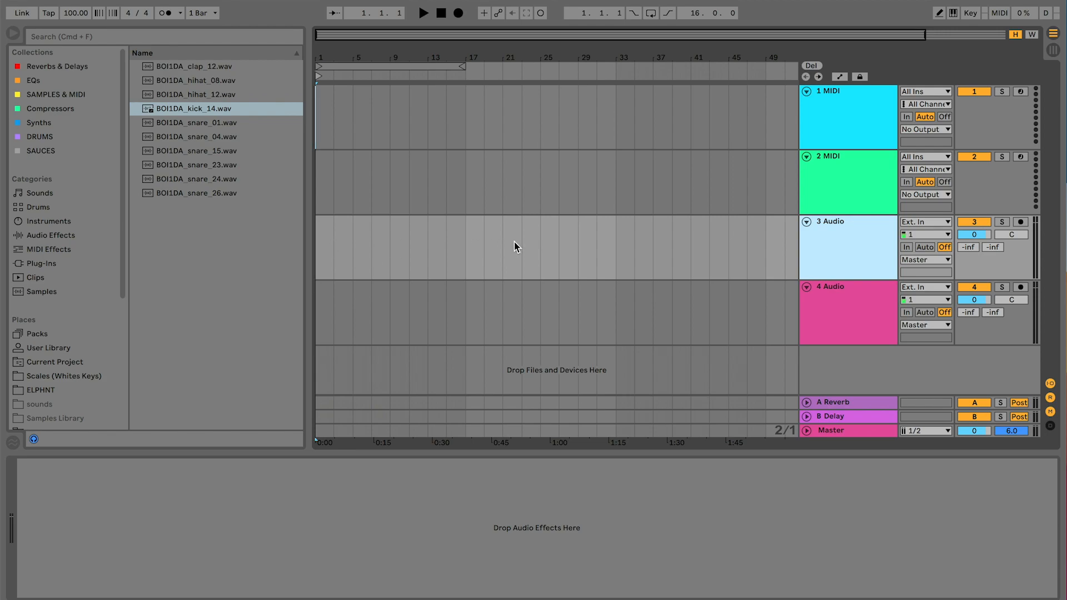
click(831, 321)
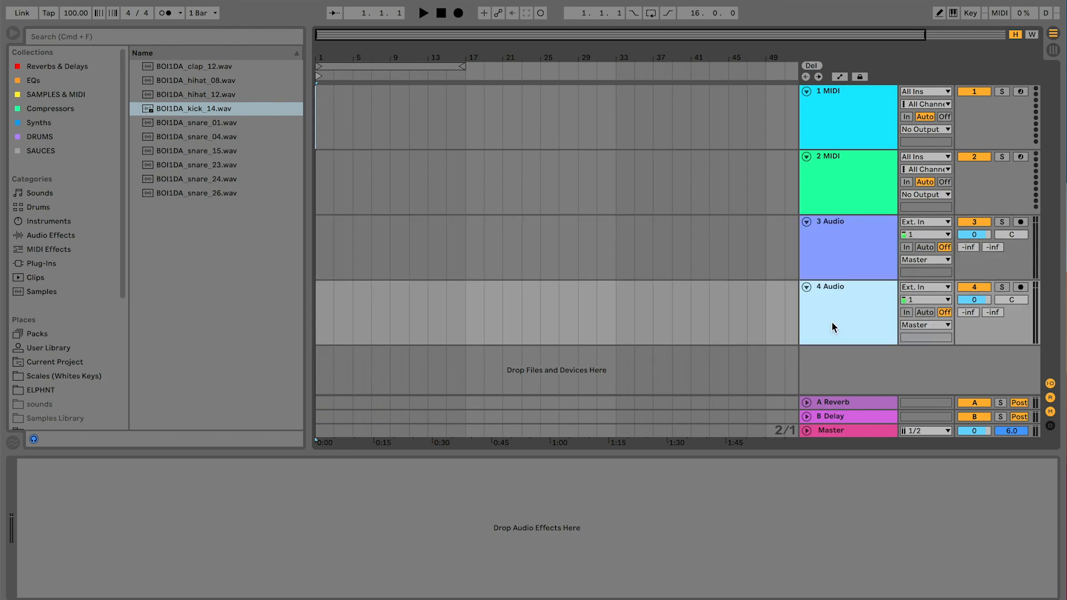
Unfold the A Reverb and B Delay return tracks.
click(850, 408)
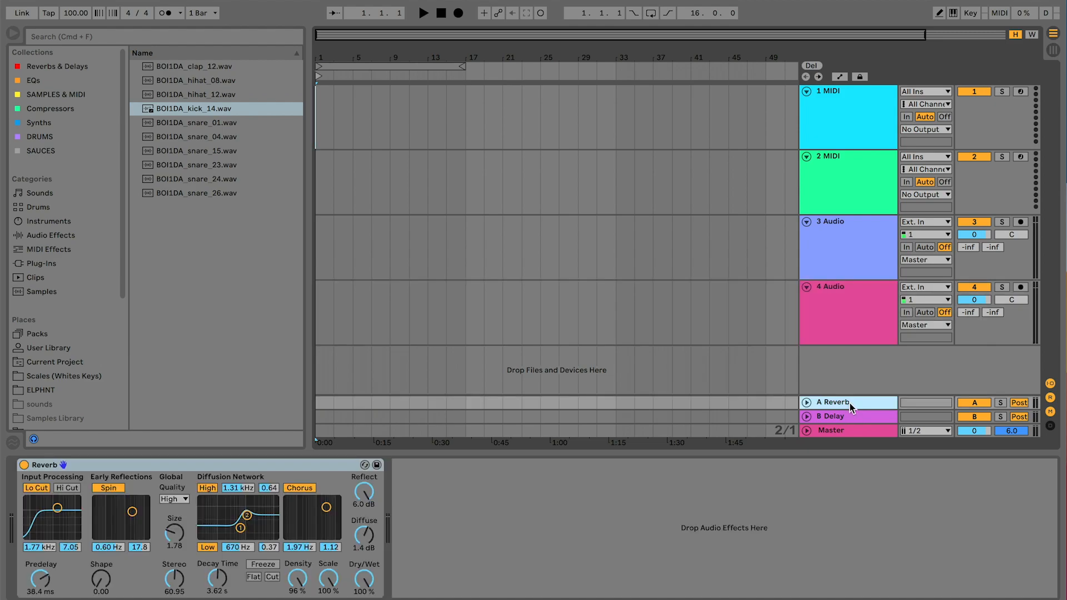
click(806, 402)
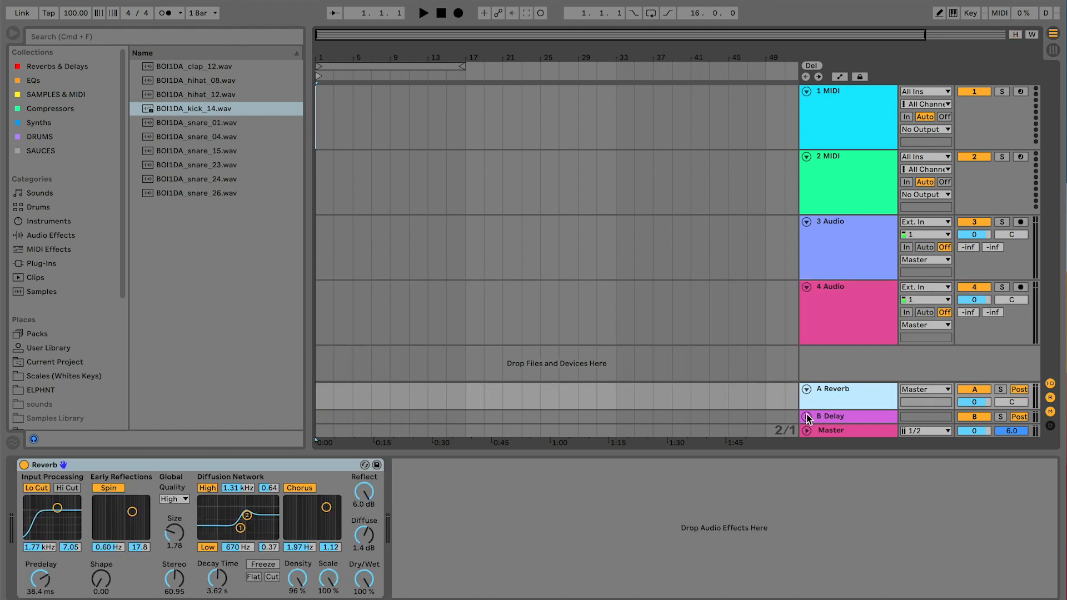
click(806, 416)
click(842, 408)
click(843, 389)
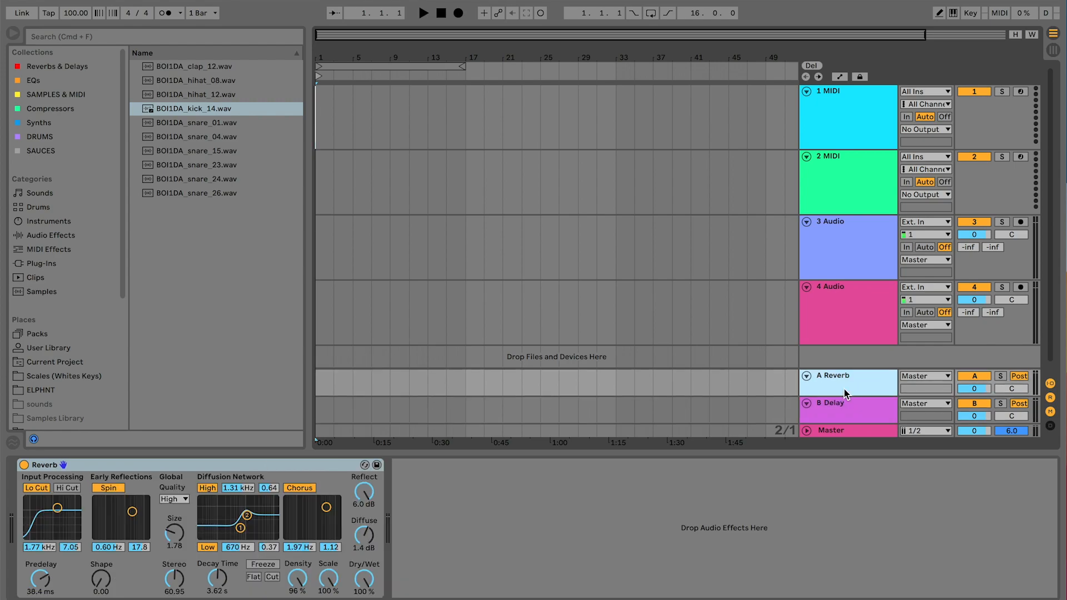
Select the B Delay, Master and A Reverb tracks in turn to view the devices on each.
click(845, 409)
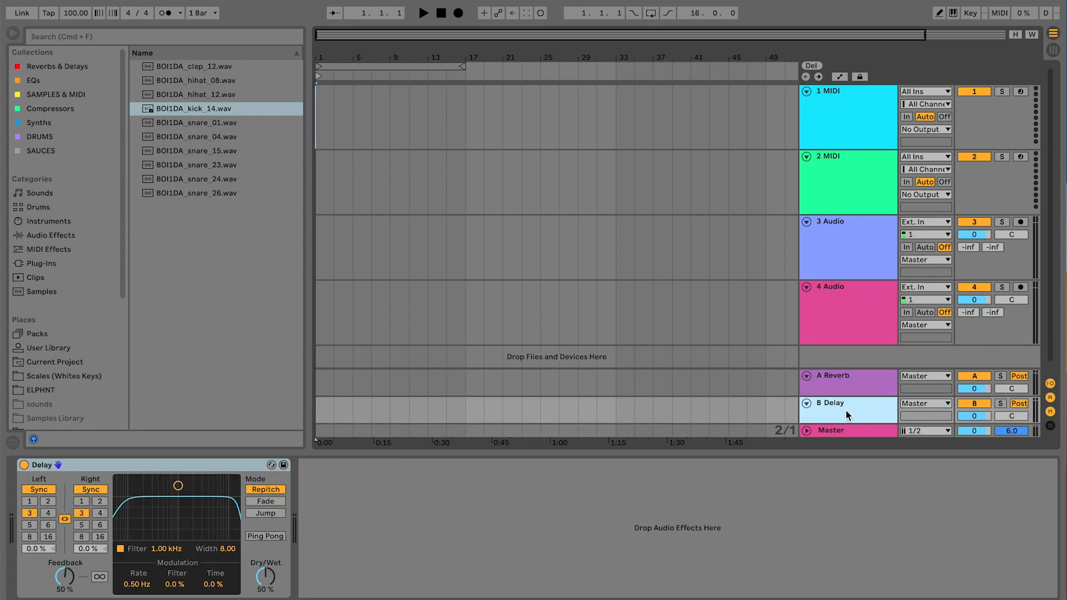
click(845, 432)
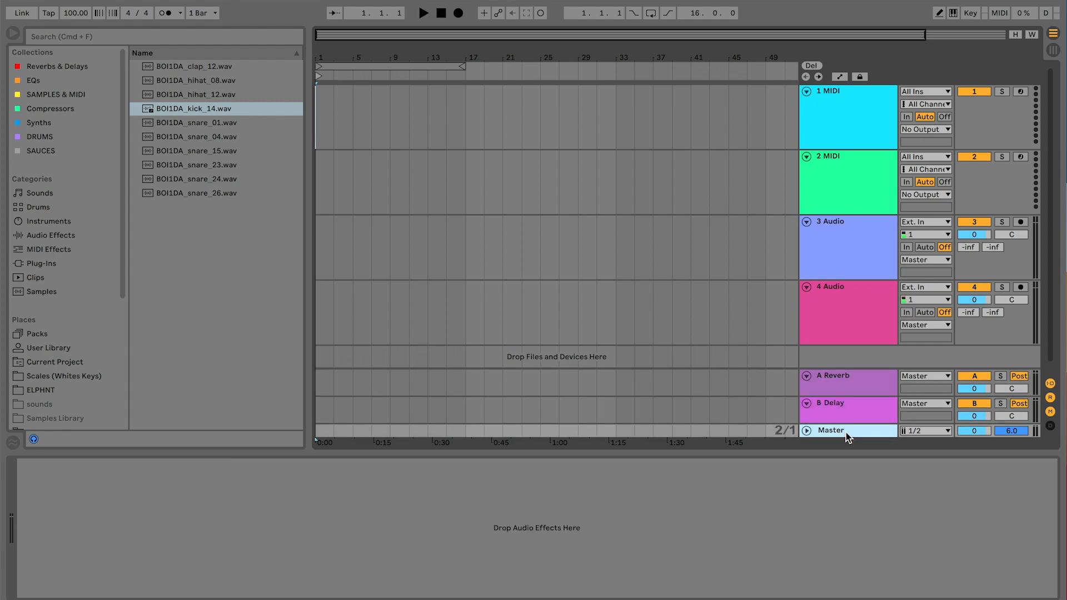
click(840, 389)
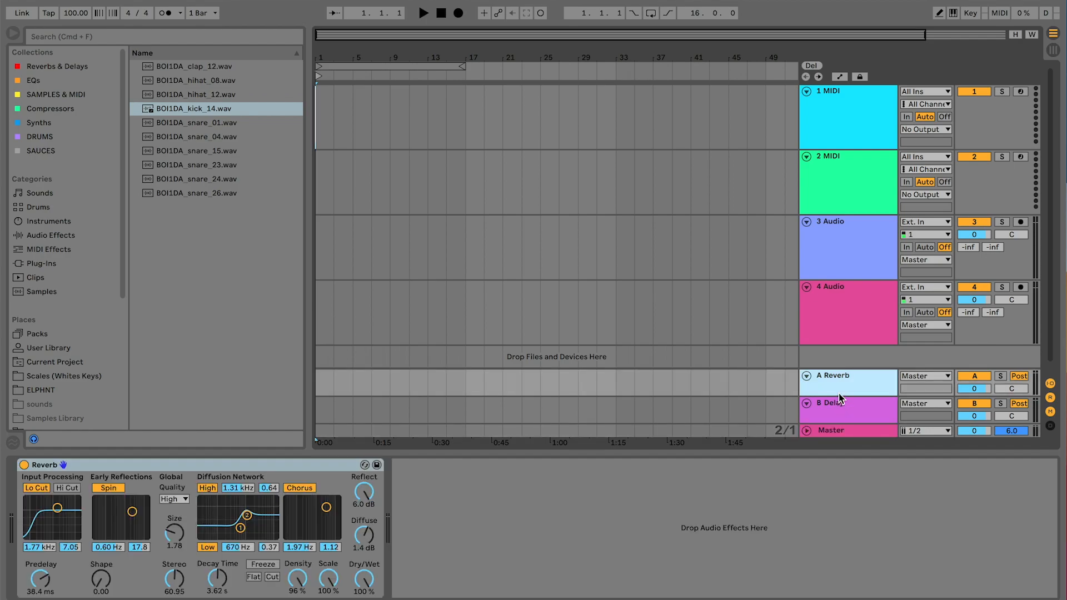
click(844, 407)
click(843, 392)
Raise the 3 Audio track's A send to -22.0 and on to 0, comparing the track with A Reverb.
click(968, 248)
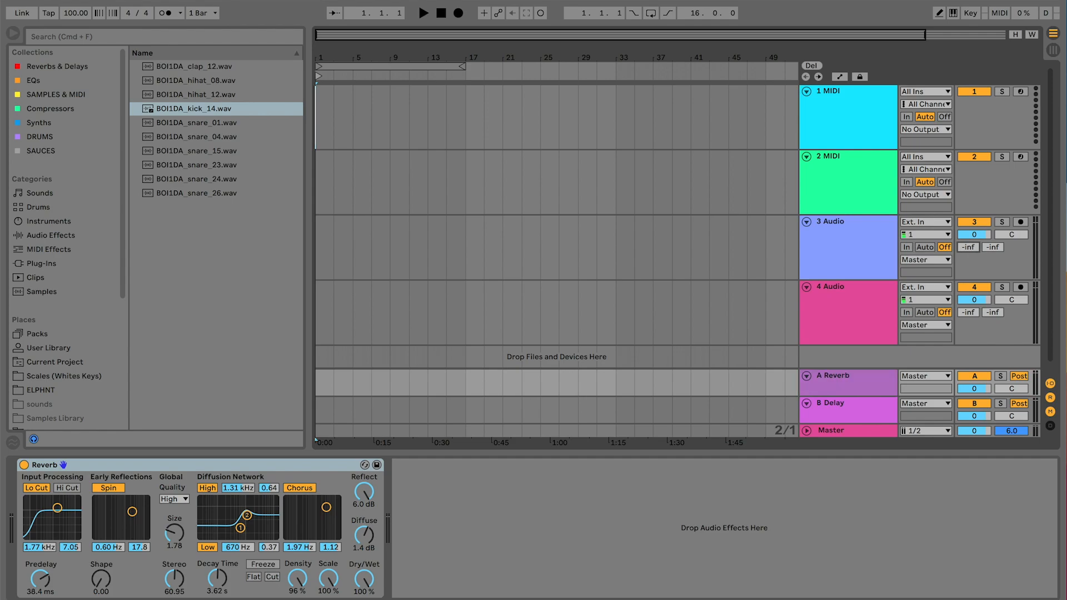
click(994, 249)
drag(969, 247, 969, 226)
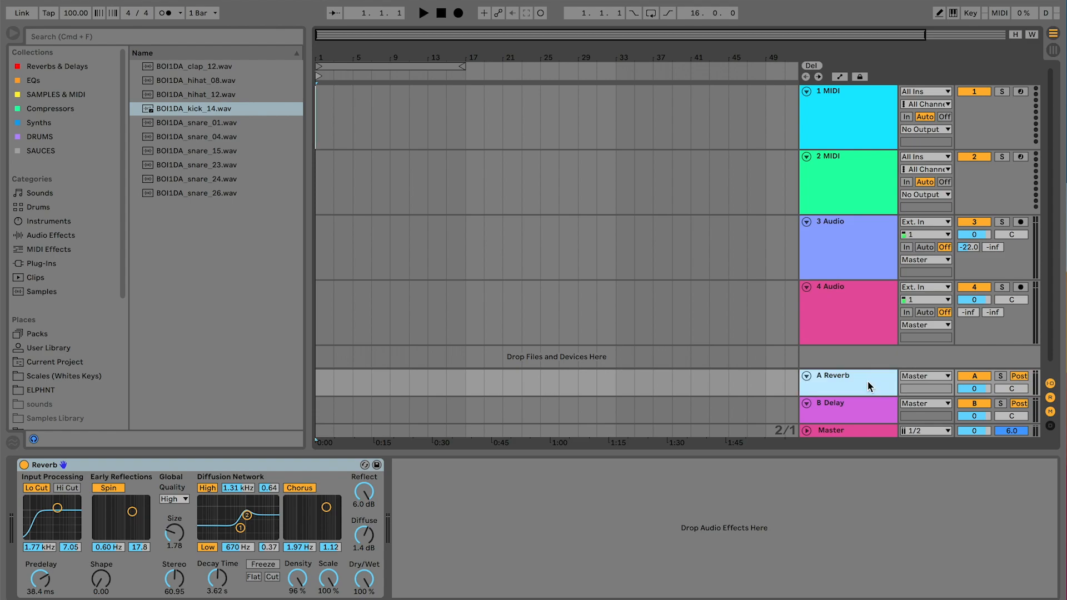
drag(968, 247, 971, 192)
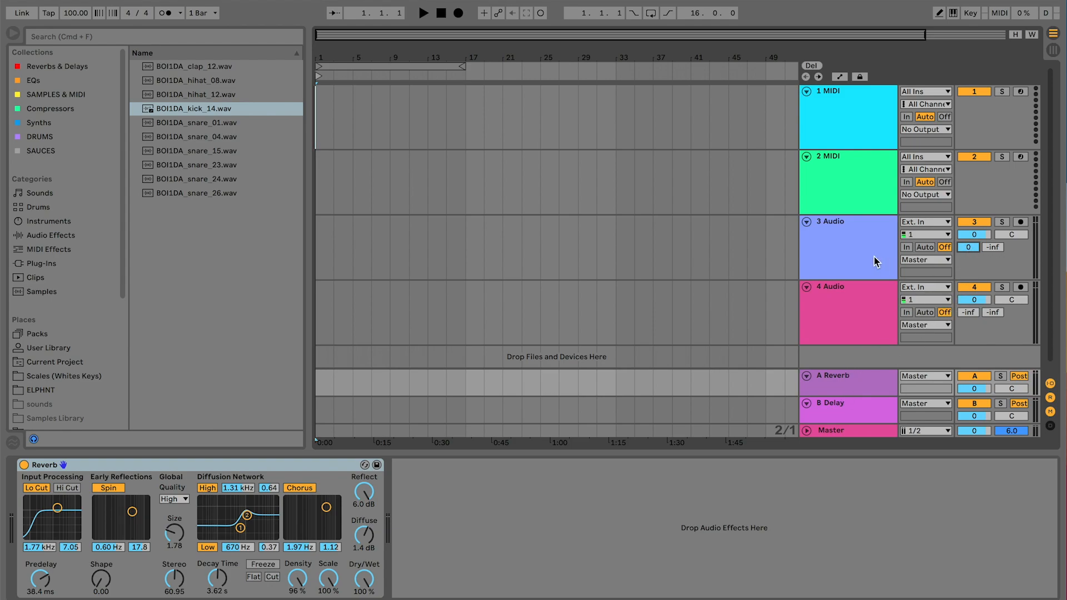
click(852, 253)
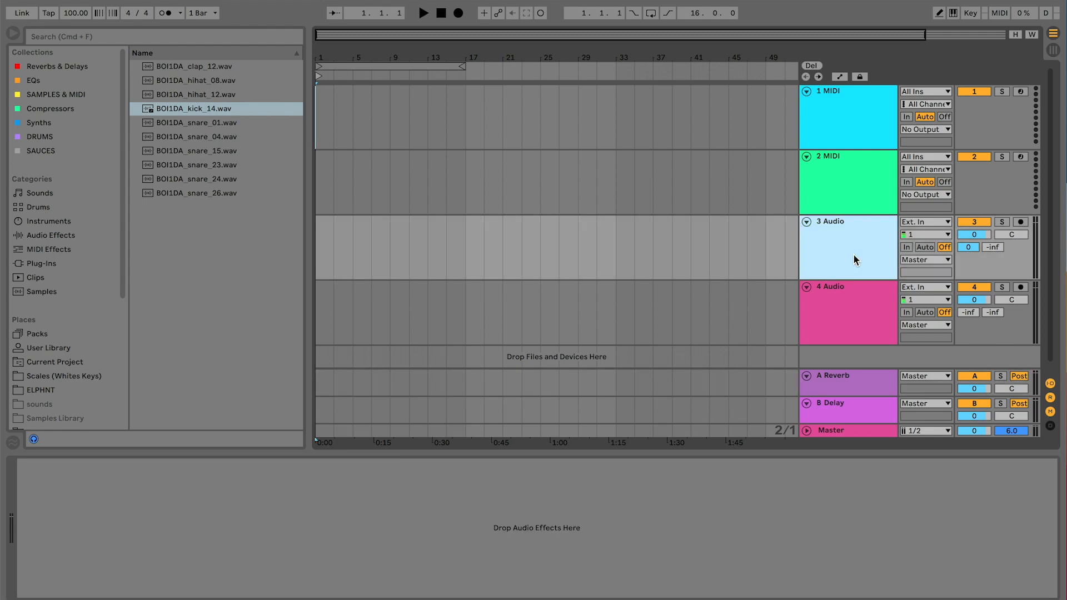
click(873, 386)
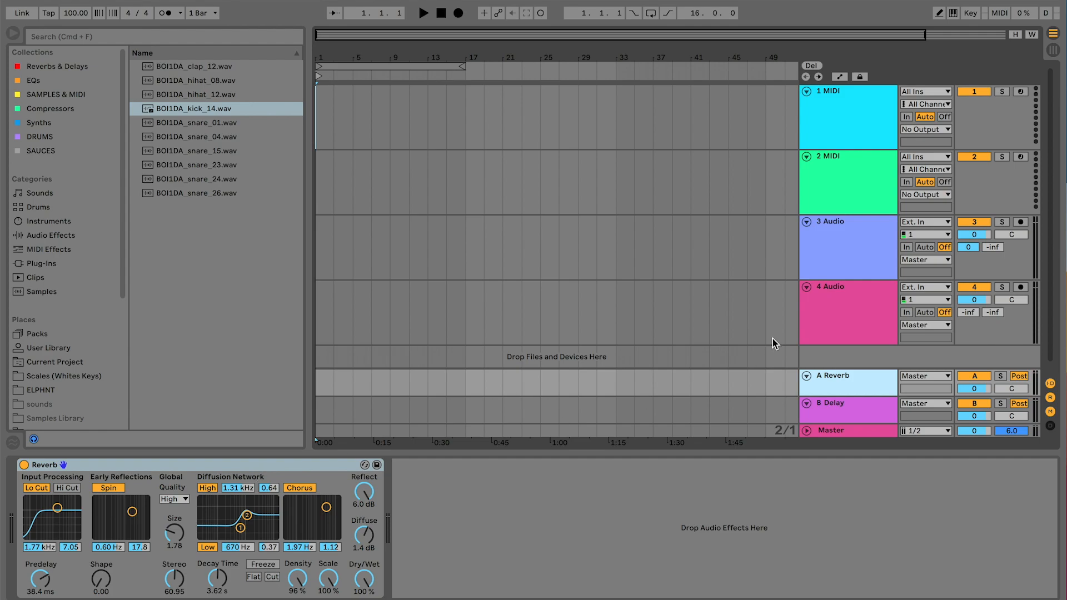
click(848, 251)
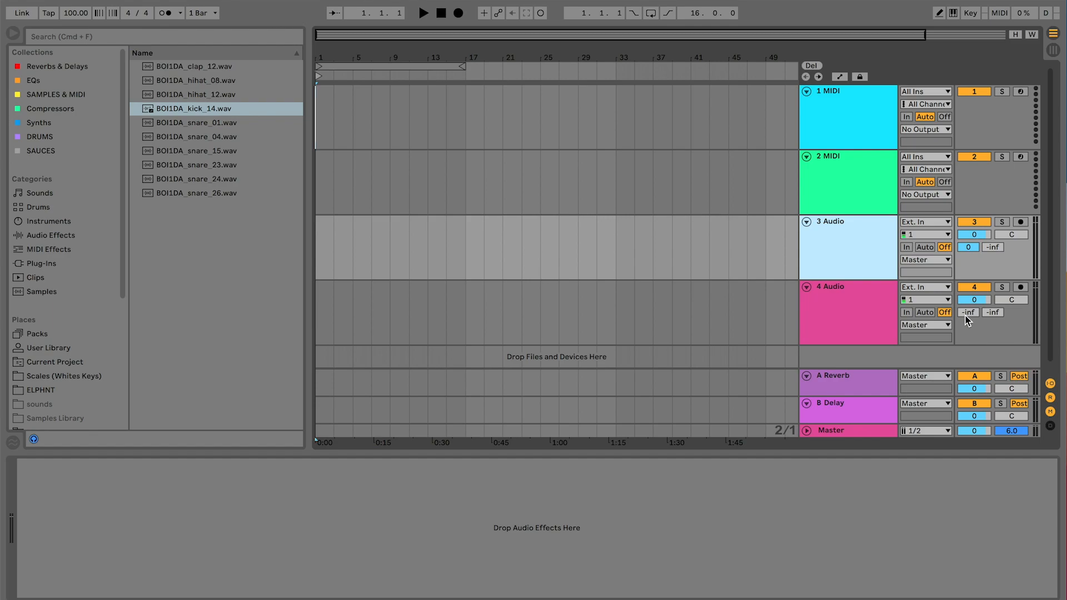
Lower the 3 Audio track's A send to -inf.
drag(967, 312, 967, 313)
drag(969, 246, 969, 284)
click(875, 256)
Switch back and forth between the A Reverb and B Delay return tracks to compare their effects.
click(848, 307)
click(849, 372)
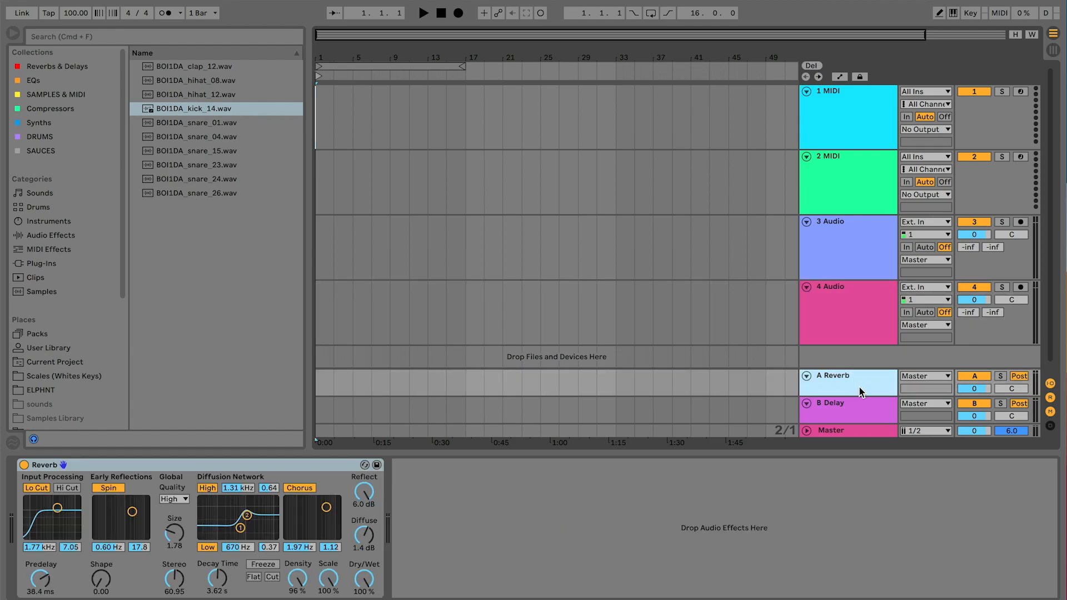
click(859, 409)
click(863, 392)
click(861, 405)
click(859, 385)
Step through the audio and MIDI tracks to compare their empty device areas, ending in the one of 4 Audio.
click(842, 329)
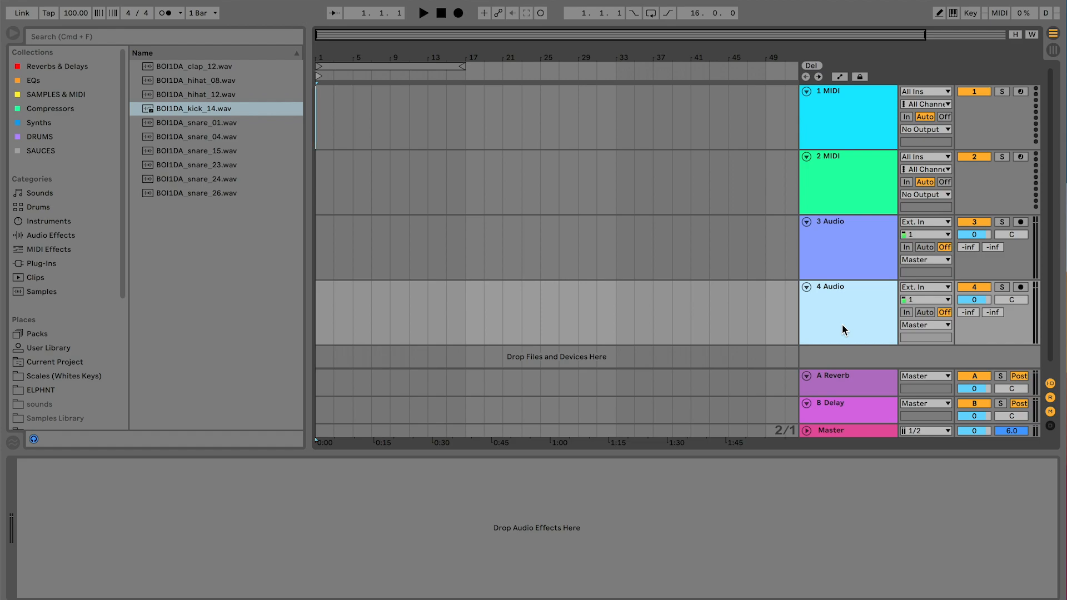
click(835, 242)
click(840, 189)
click(845, 128)
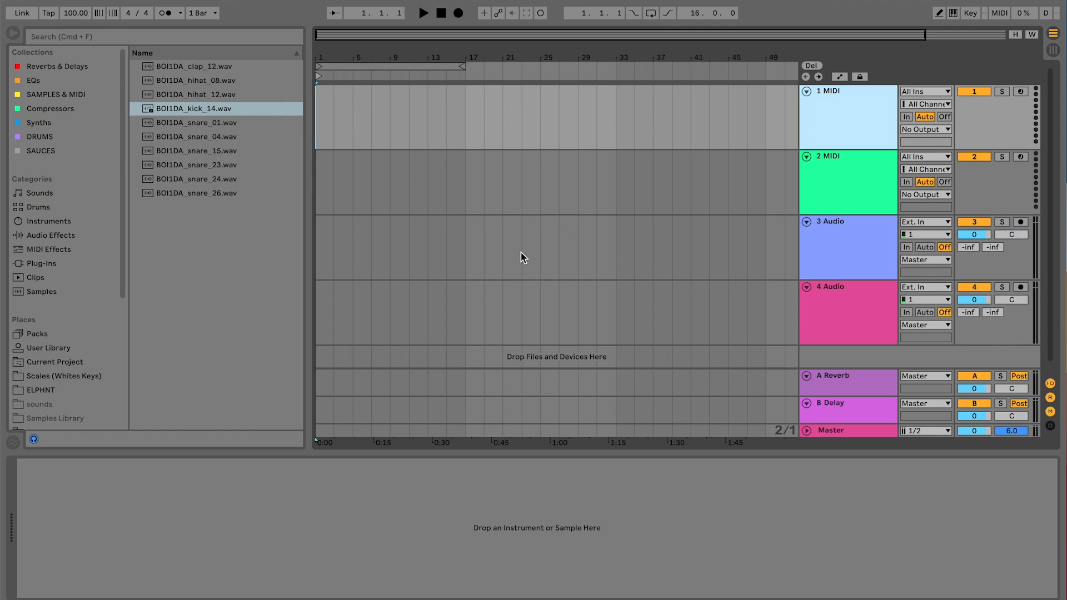
click(854, 328)
click(852, 257)
click(852, 194)
click(855, 300)
click(704, 477)
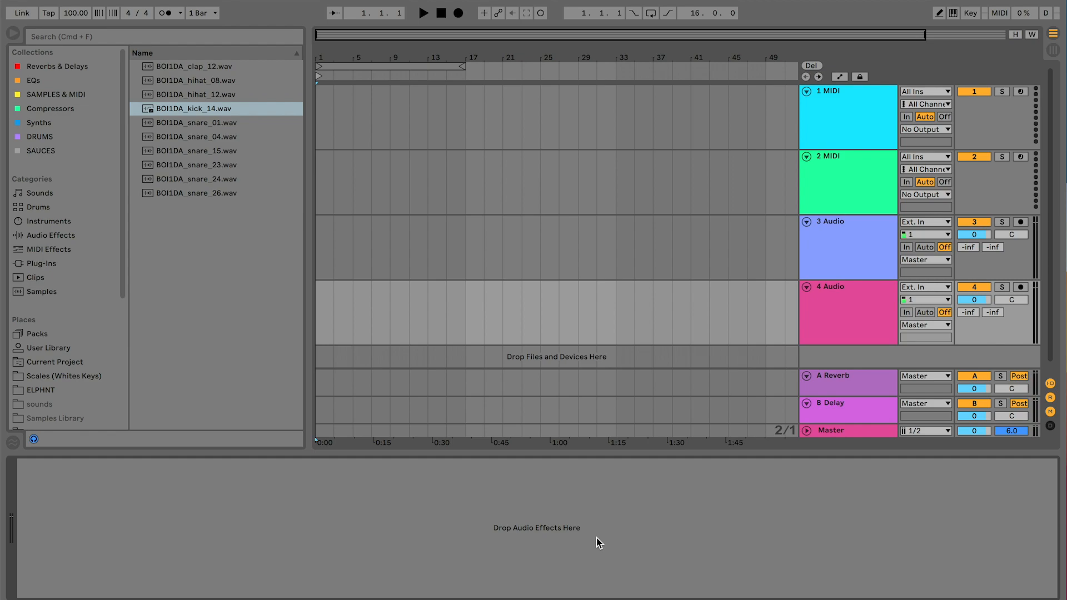
Show the MIDI Effects and Audio Effects categories and add EQ Eight to the 4 Audio track.
click(81, 251)
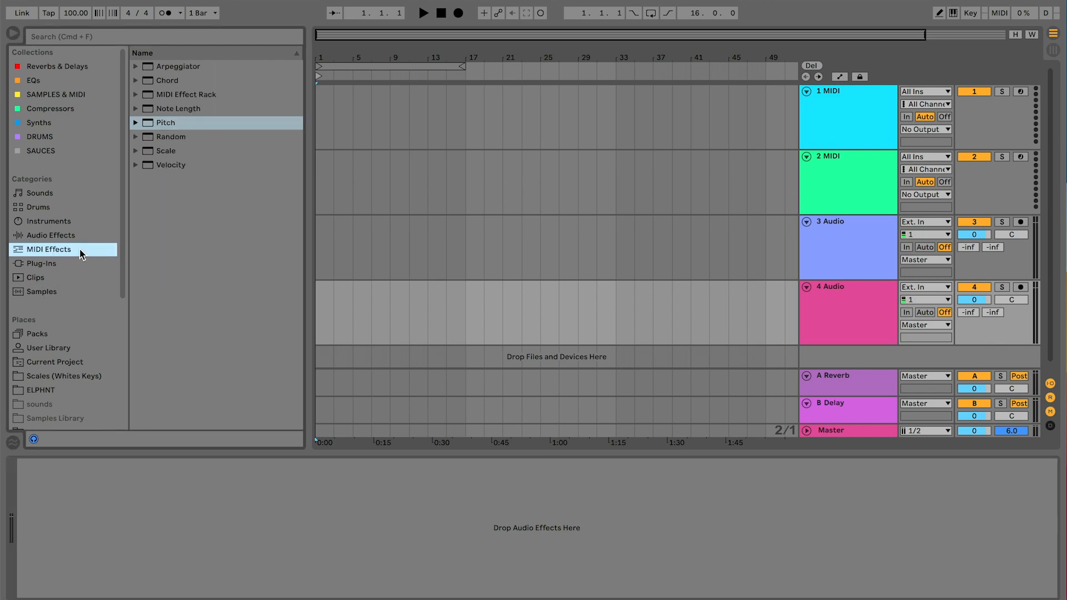
click(85, 239)
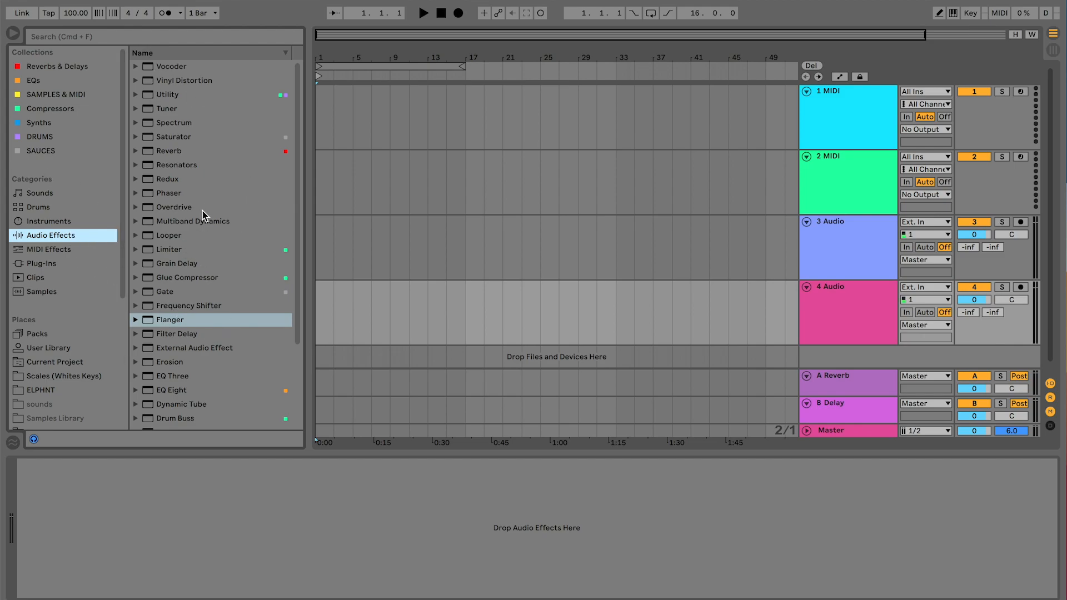
scroll(203, 222, down, 3)
click(151, 320)
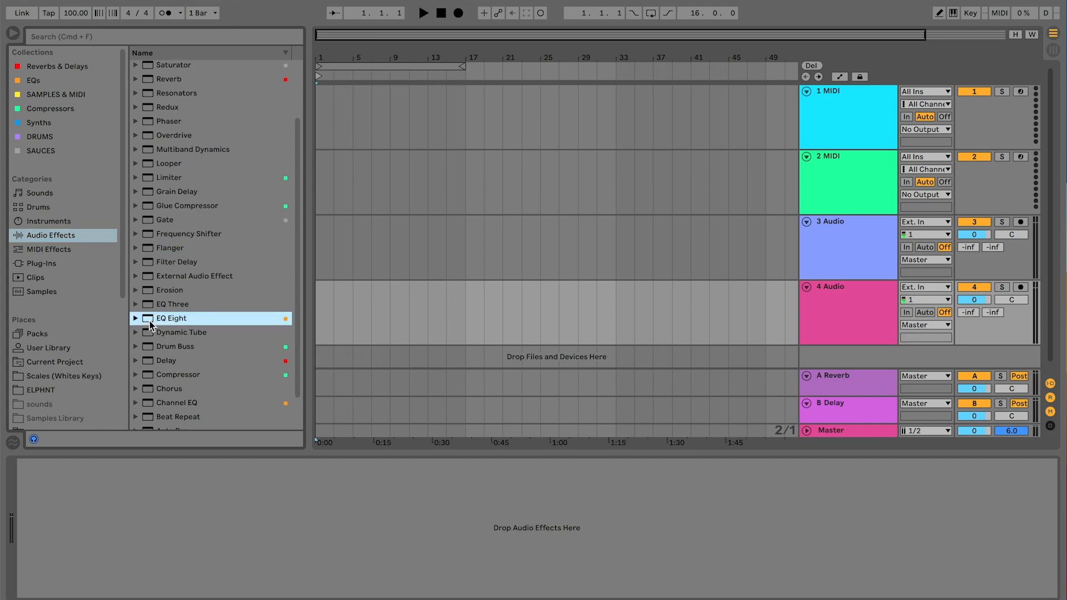
drag(147, 322, 77, 504)
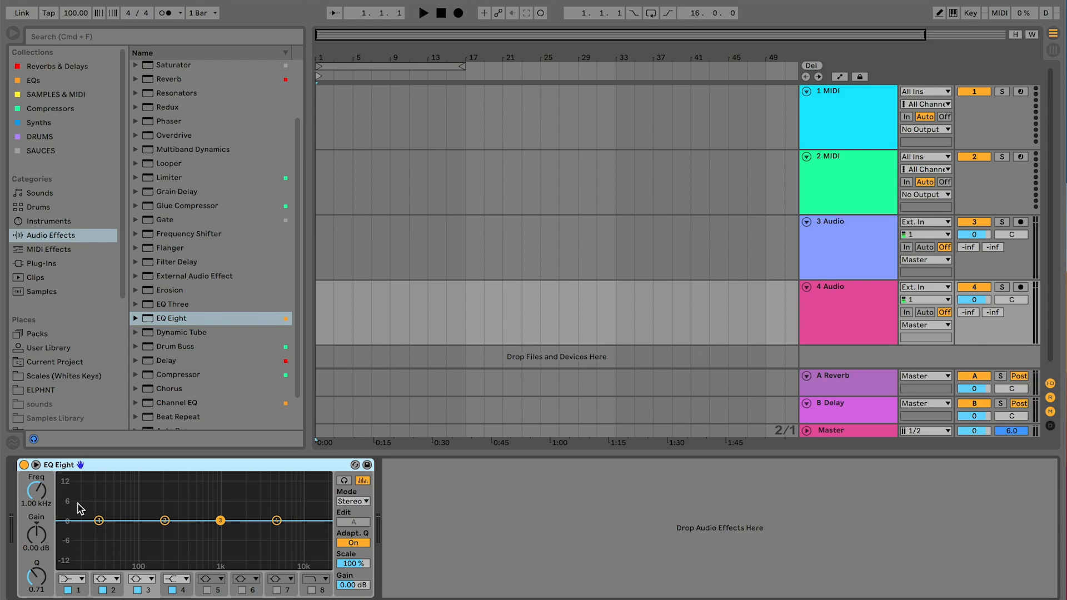
Delete the EQ Eight device from the 4 Audio track.
click(831, 328)
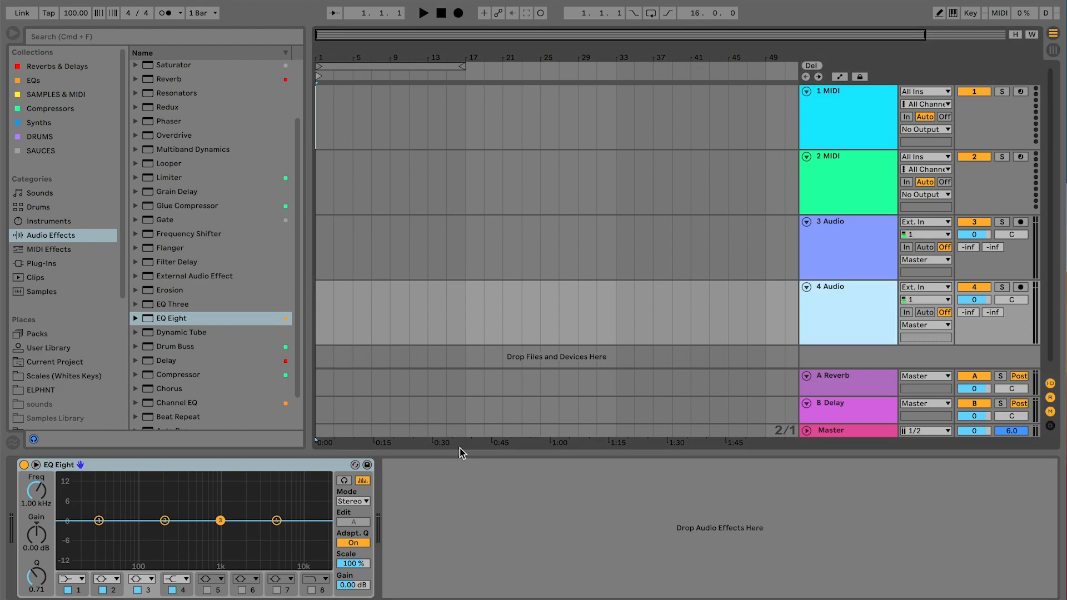
click(185, 468)
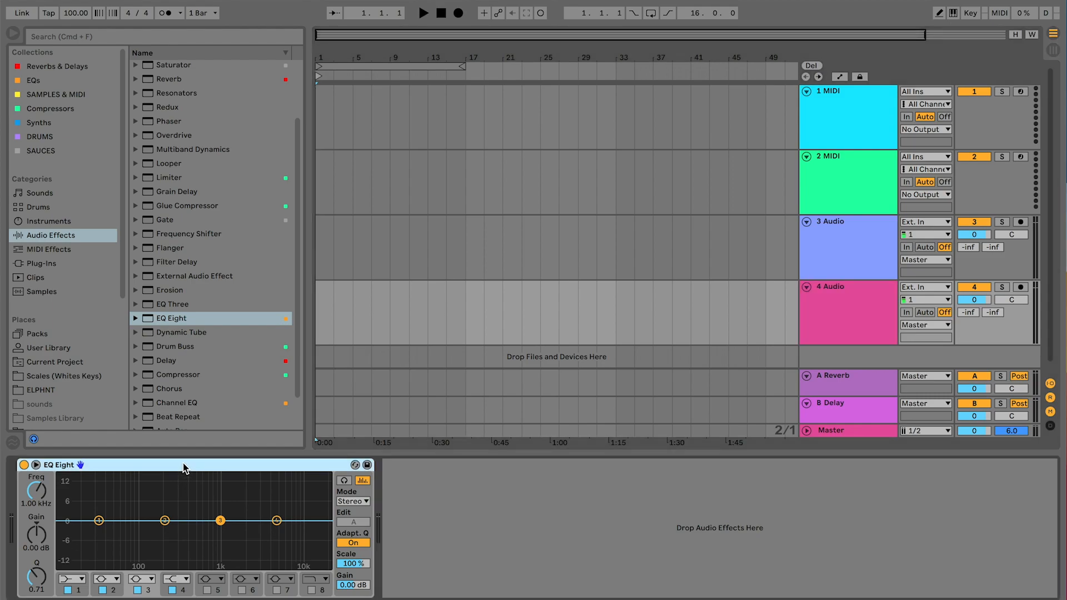
key(Delete)
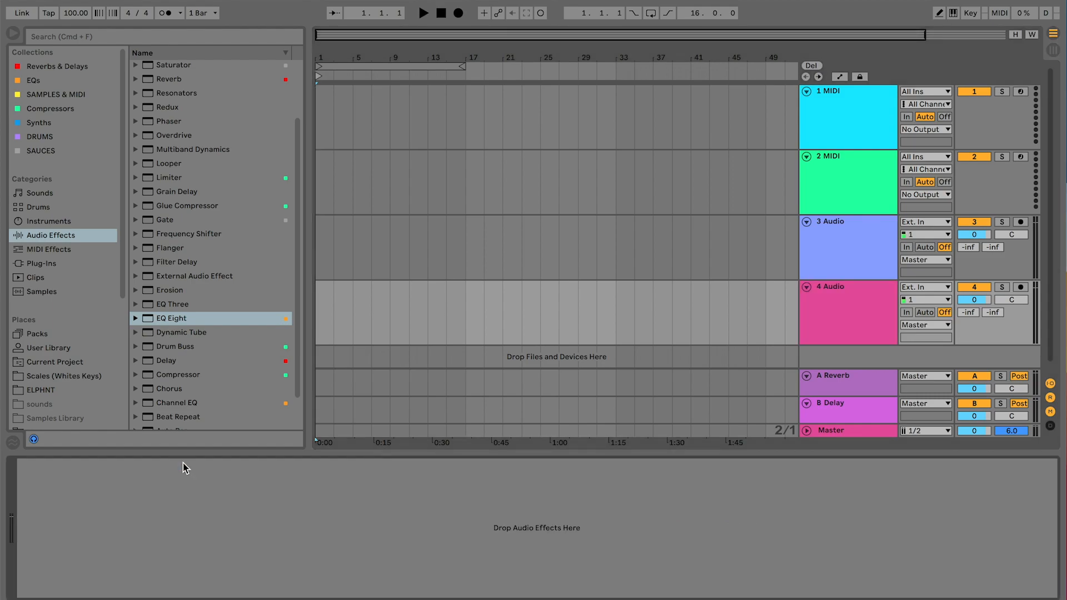
Load EQ Eight straight from the browser onto the selected 4 Audio track and remove it again.
click(751, 291)
double_click(148, 320)
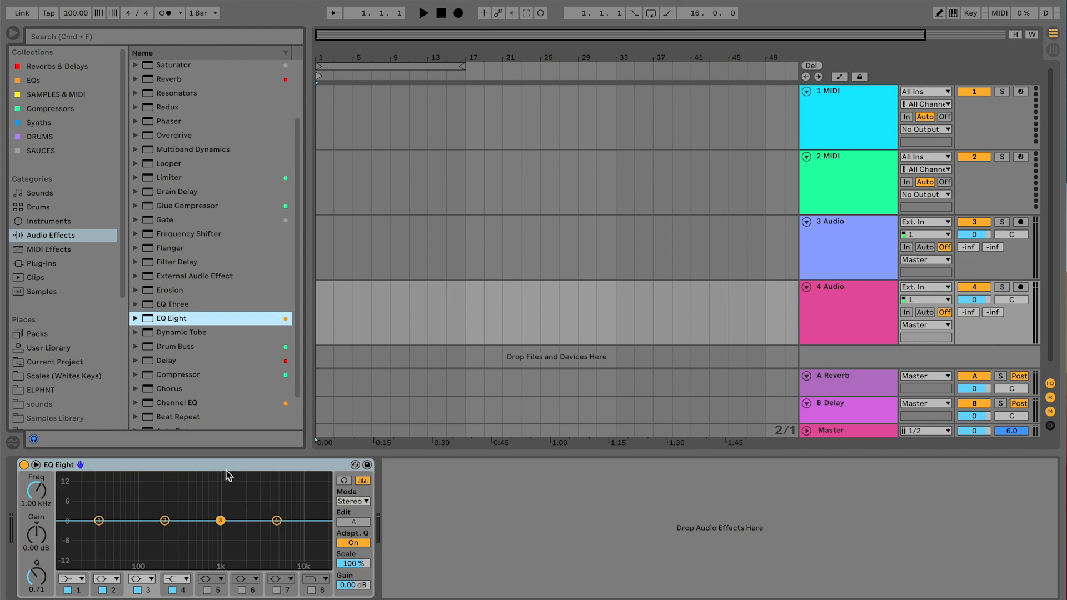
click(291, 465)
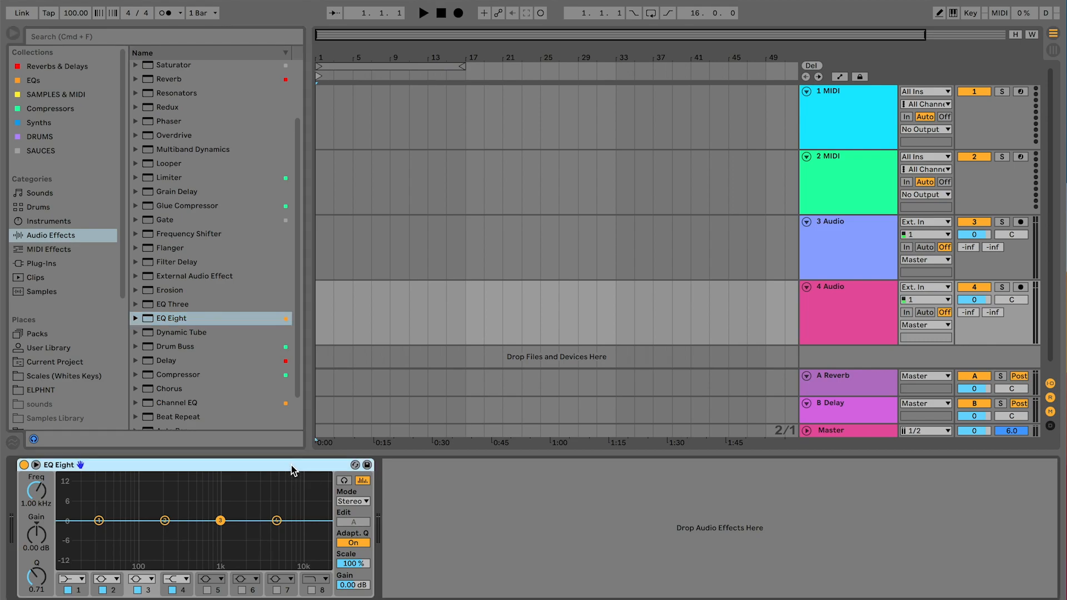
key(Delete)
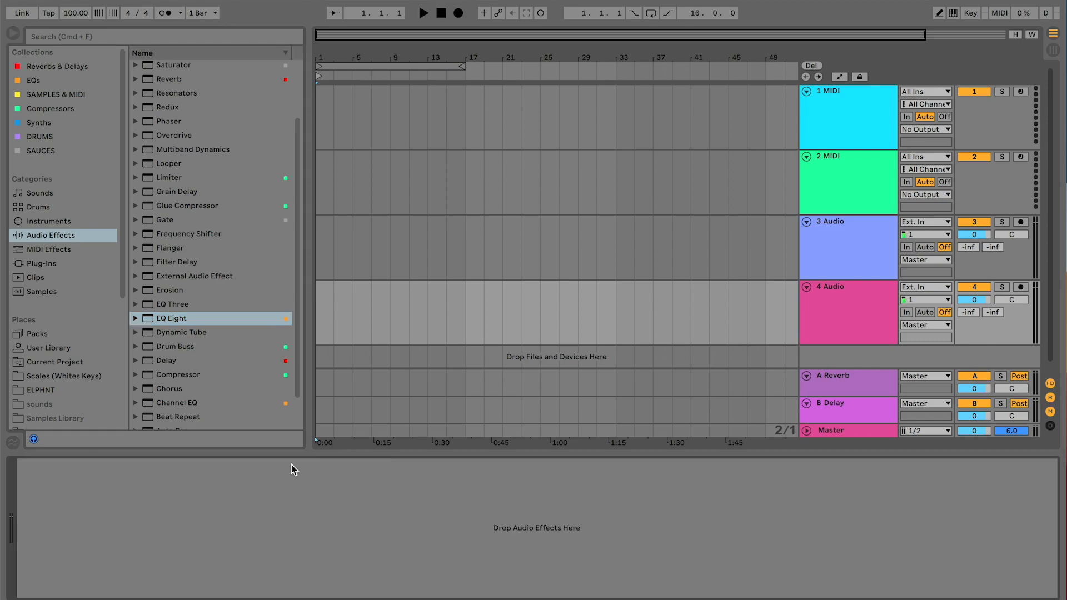
Review the tracks by selecting 2 MIDI, 1 MIDI, 4 Audio and 3 Audio in turn.
click(811, 180)
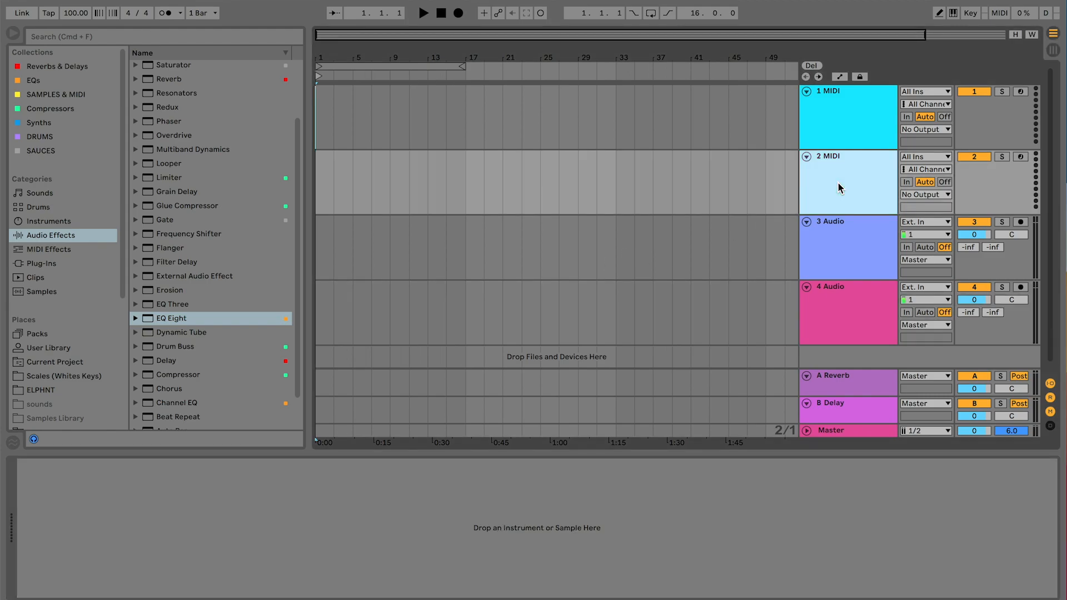
click(847, 132)
scroll(859, 231, down, 1)
scroll(859, 231, down, 1)
click(868, 311)
click(865, 248)
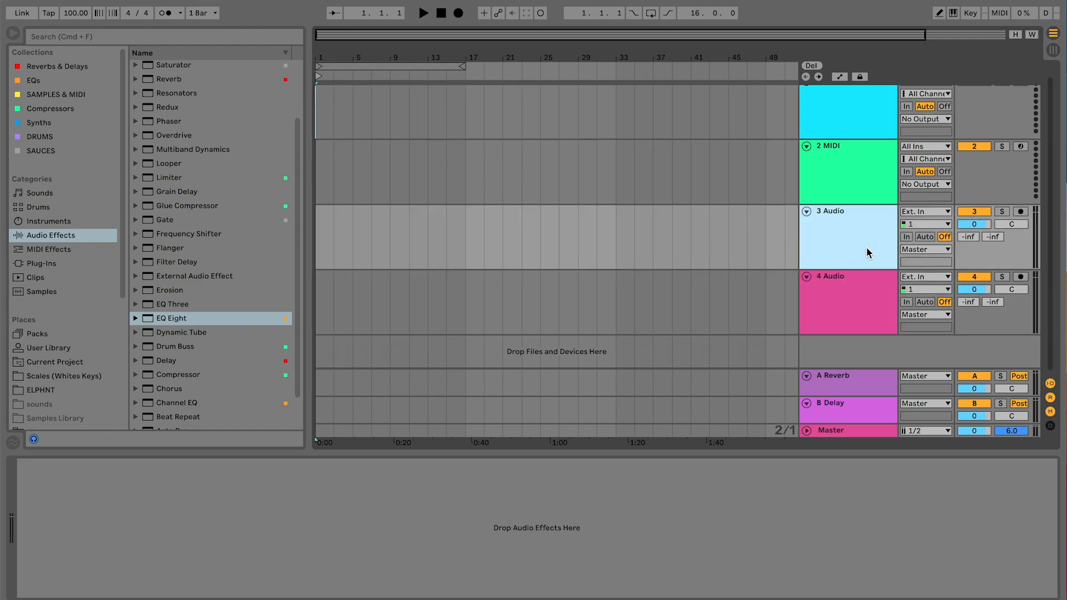
scroll(862, 174, up, 1)
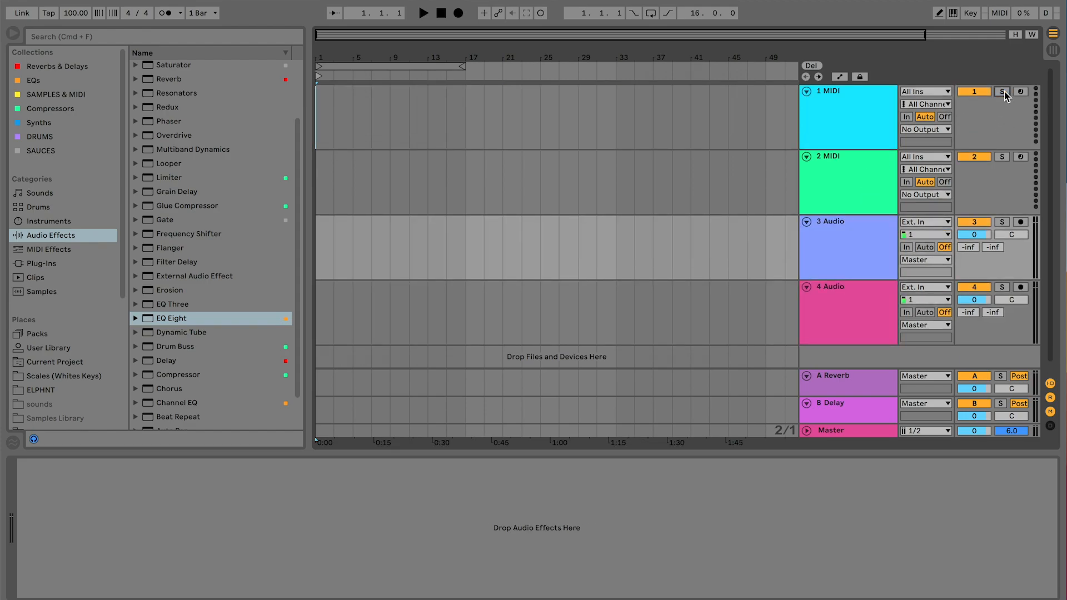
Arm and disarm recording on the 1 MIDI and 2 MIDI tracks in turn.
click(1019, 92)
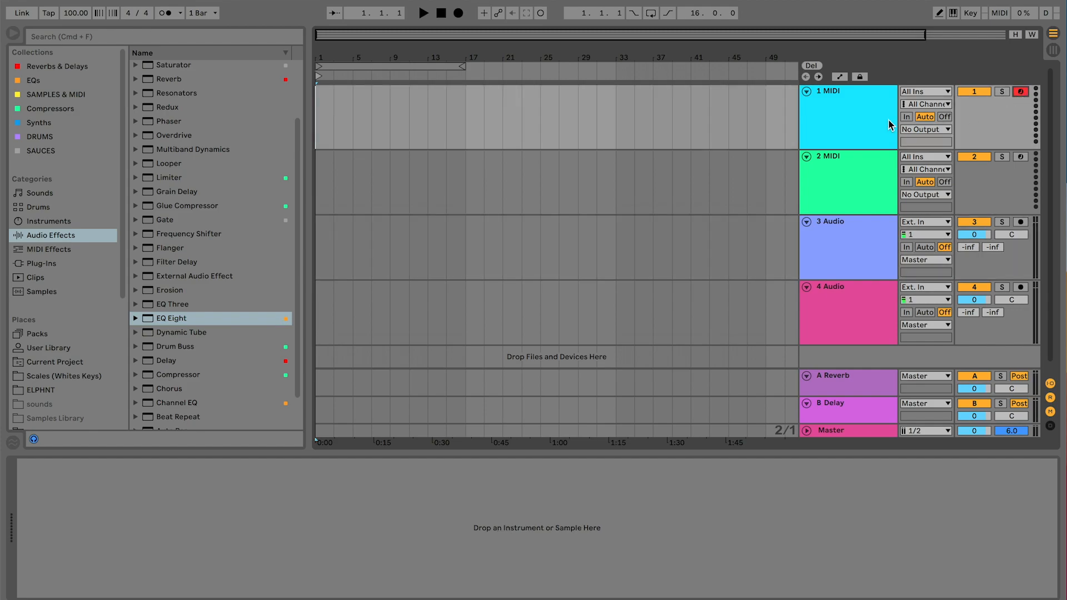
click(1021, 92)
click(1023, 158)
click(1022, 158)
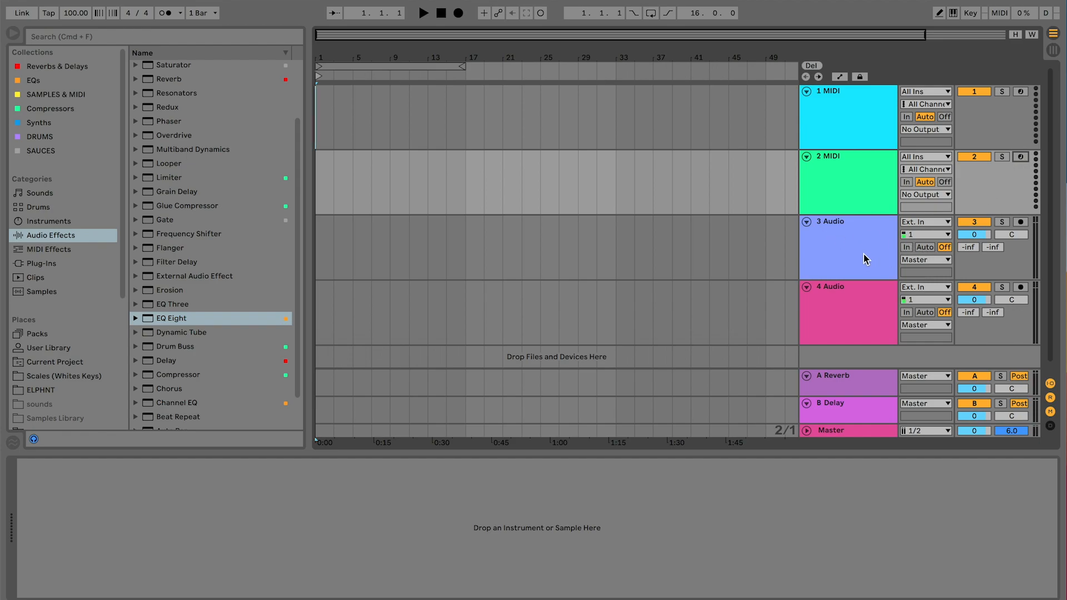
Reset the 3 Audio track's volume to 0 and try out its pan control.
scroll(864, 255, down, 1)
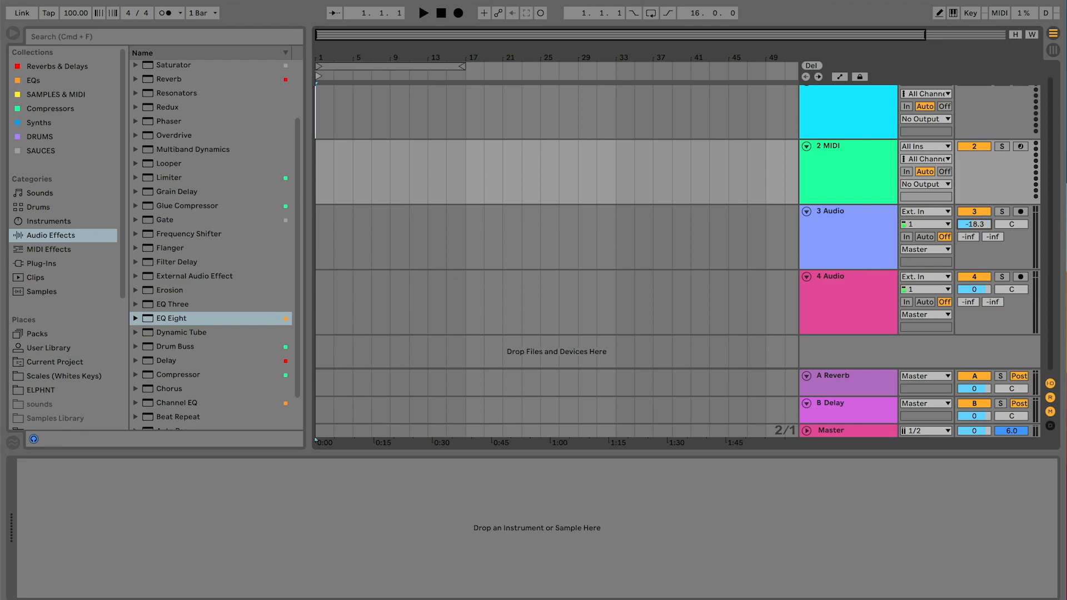
click(976, 225)
key(Delete)
drag(1011, 227, 1011, 223)
Browse the sample folders to the ELEVNS Sample Pack's LOOPS and preview the first 95 BPM drum loop and the 135 BPM one.
scroll(87, 331, down, 5)
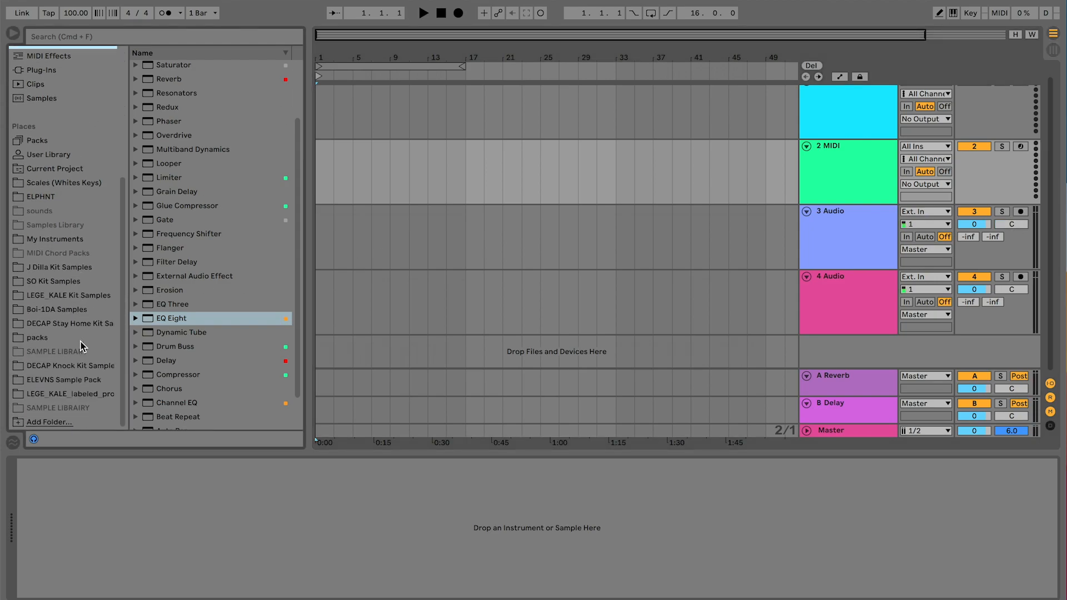
click(64, 323)
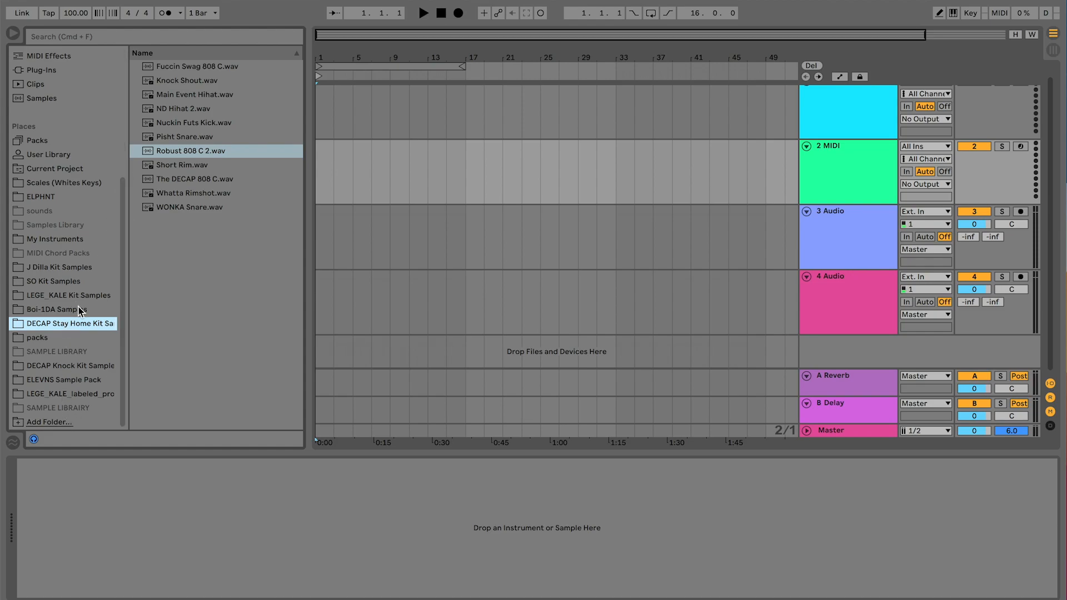
click(73, 382)
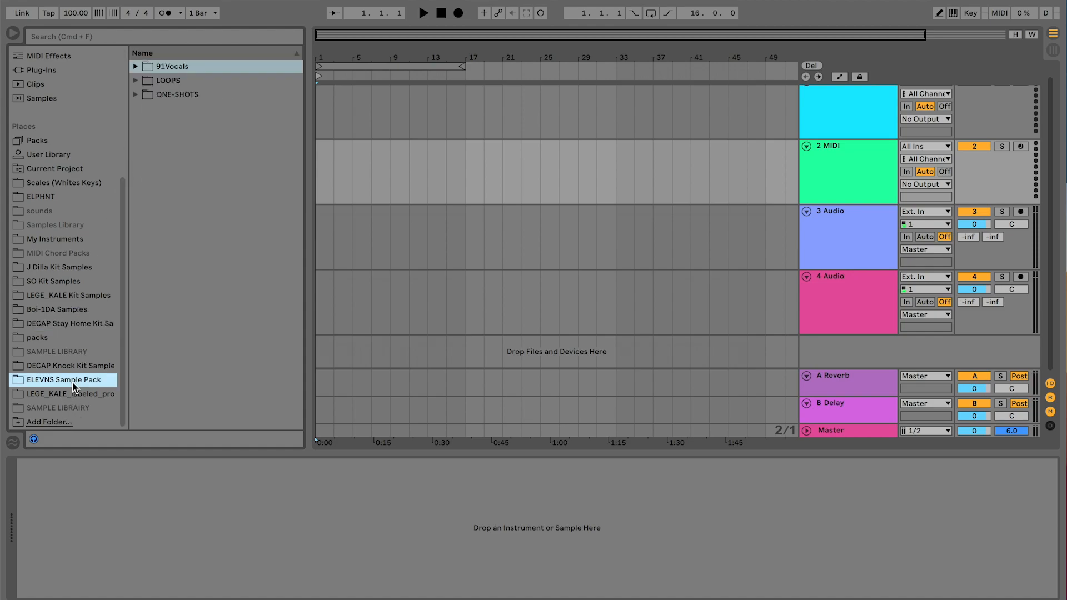
click(136, 81)
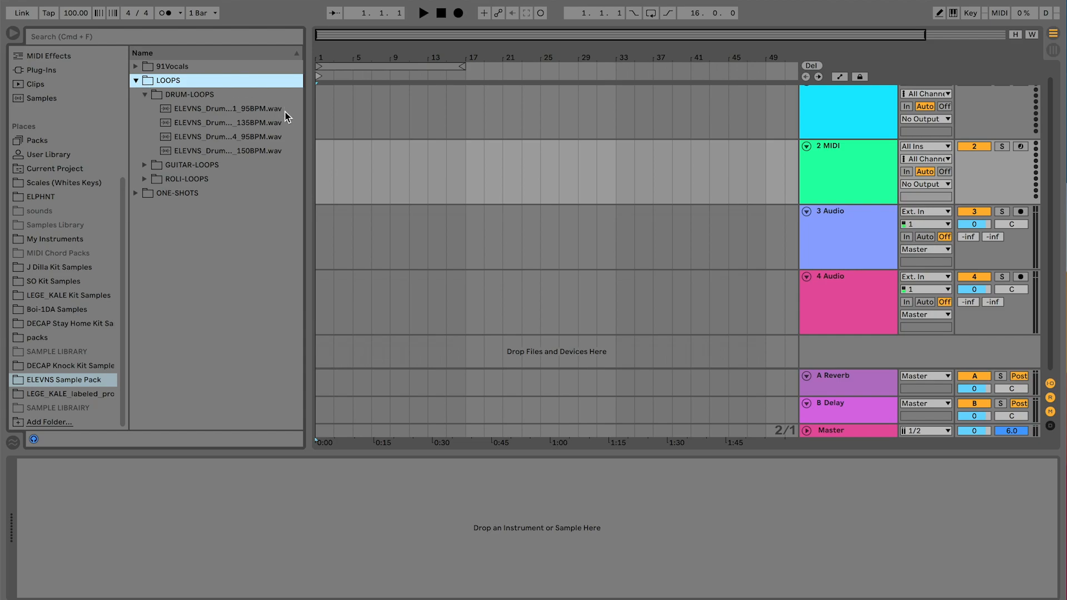
click(225, 111)
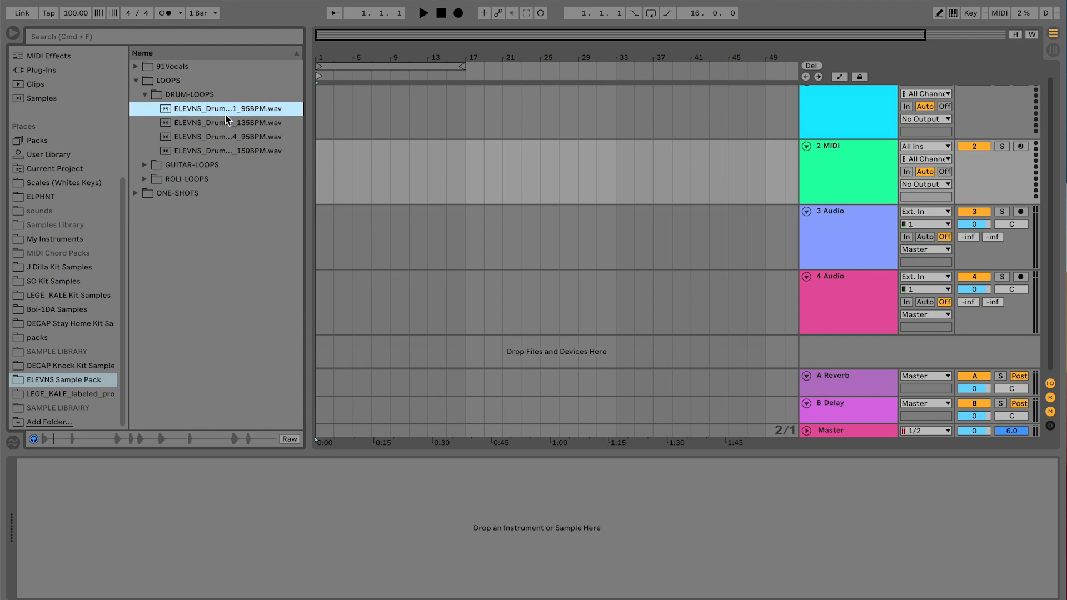
click(222, 128)
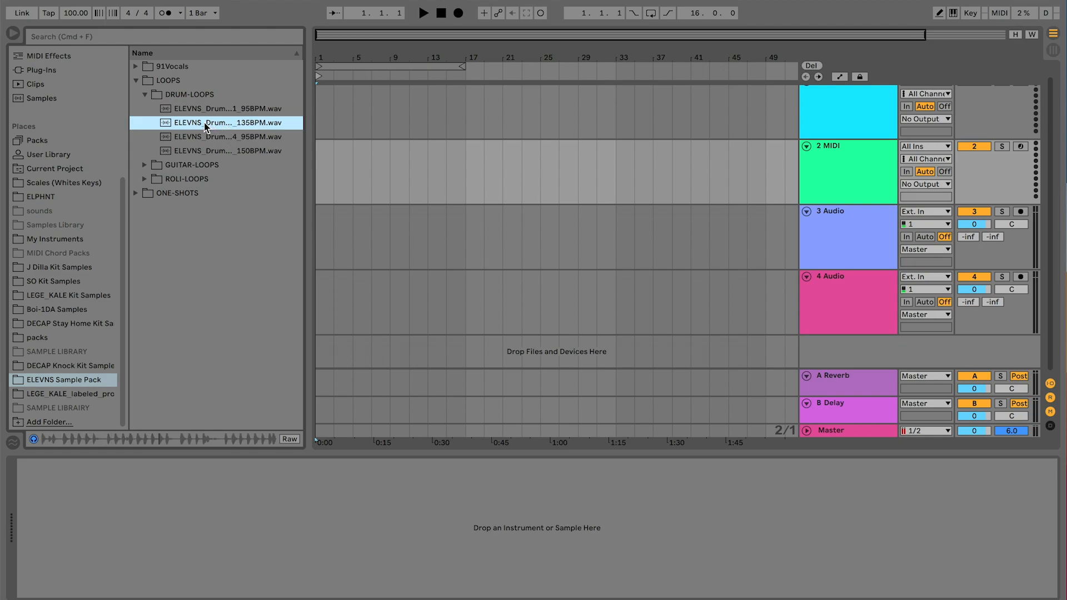
Place the 135 BPM drum loop at bar 1 of the 3 Audio track and show its clip details.
drag(205, 127, 322, 236)
scroll(322, 237, up, 10)
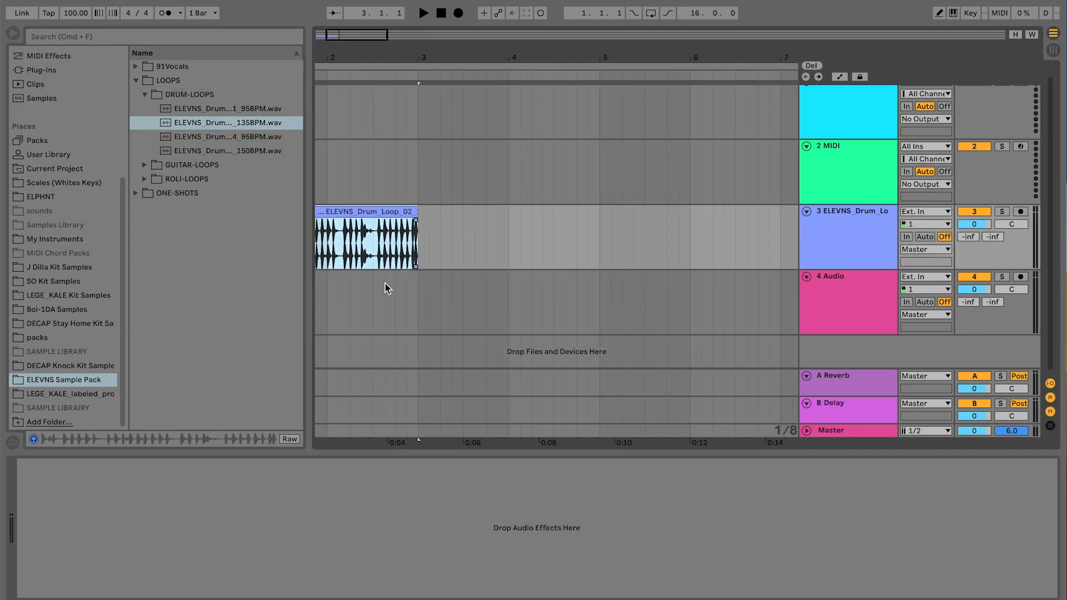
scroll(384, 283, up, 1)
scroll(384, 283, left, 3)
double_click(410, 225)
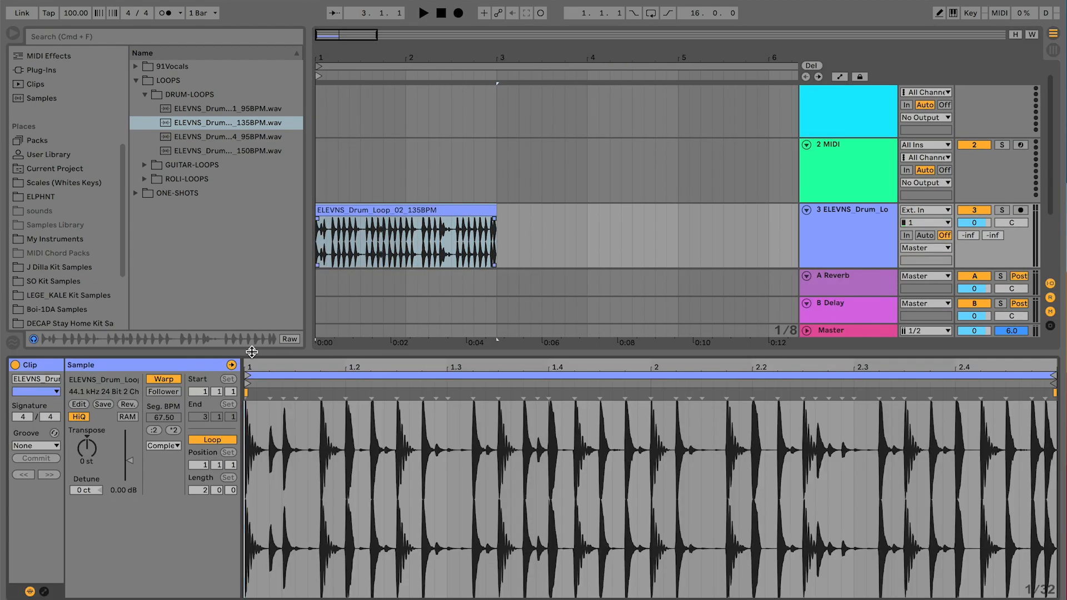
Play the drum loop briefly and turn off Warp for the clip.
key(space)
key(space)
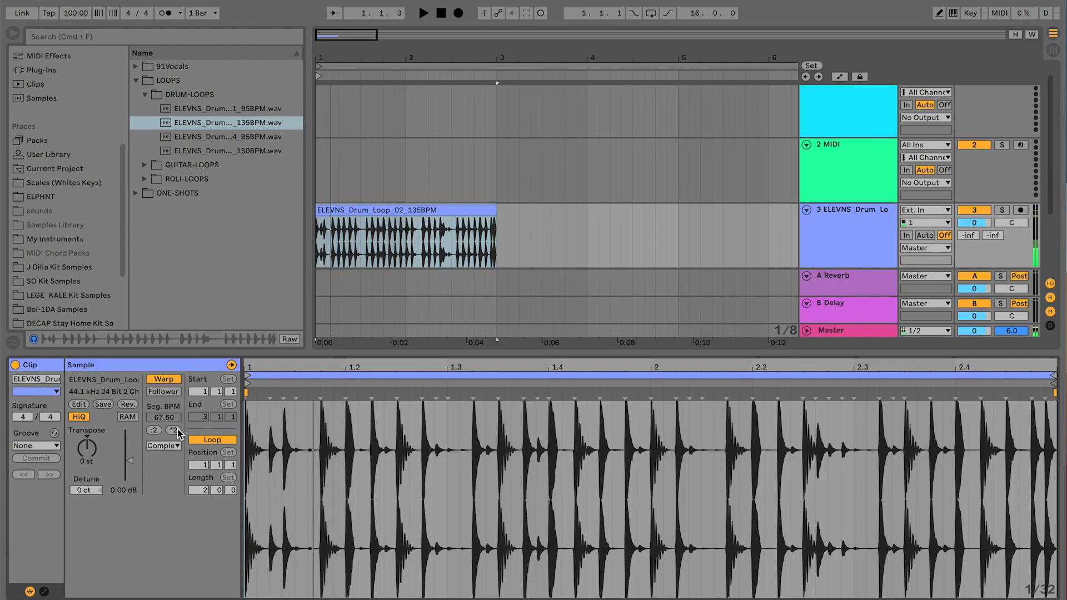
click(171, 379)
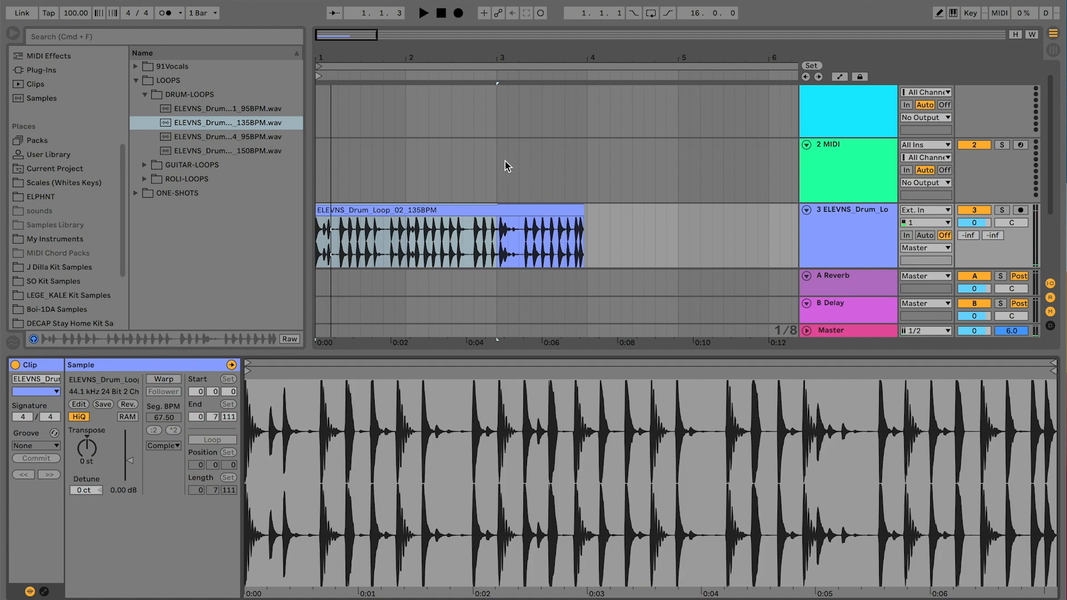
Play the unwarped drum loop from the start of the arrangement through to its end.
click(483, 164)
key(minus)
key(minus)
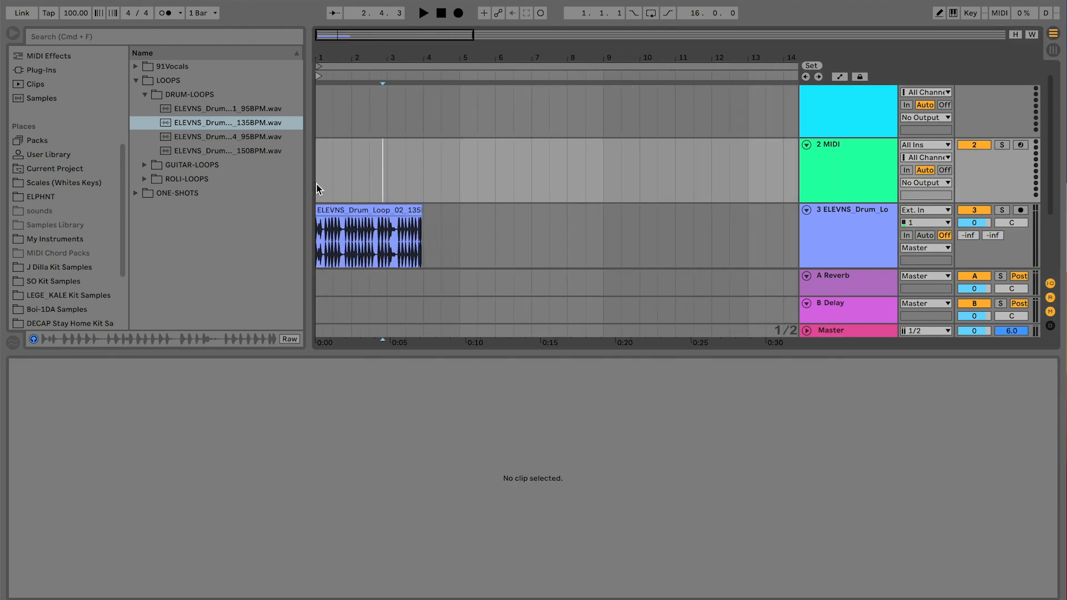
click(315, 185)
key(space)
key(plus)
key(plus)
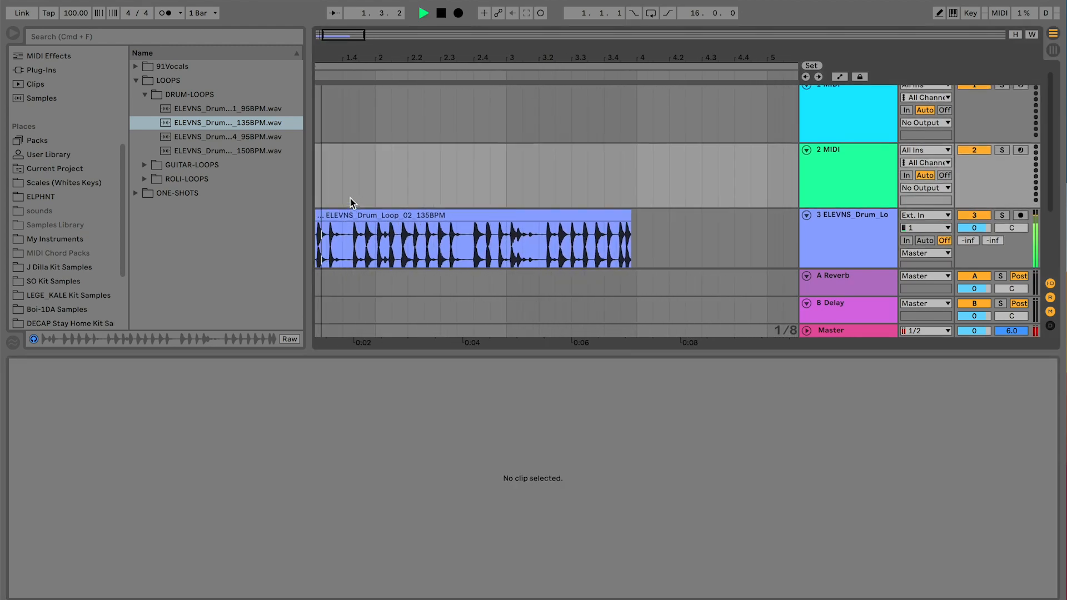
key(super+t)
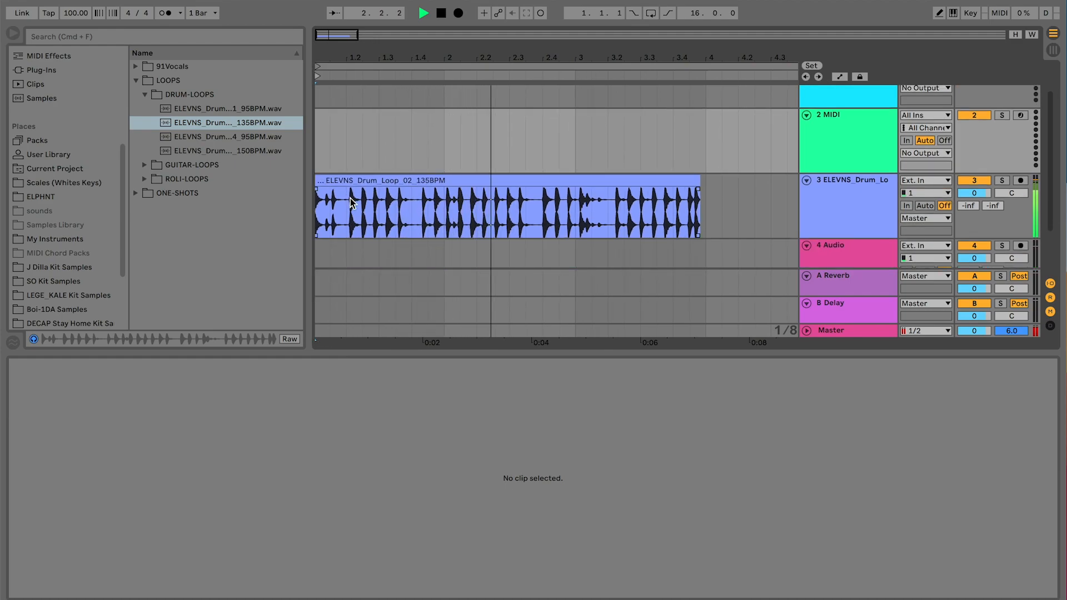
key(minus)
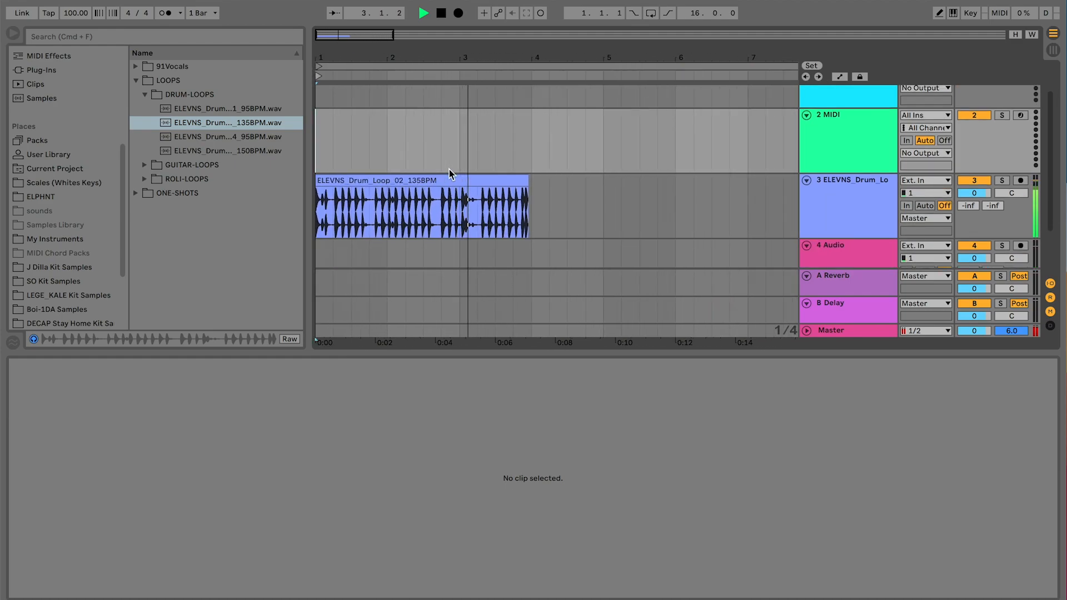
key(space)
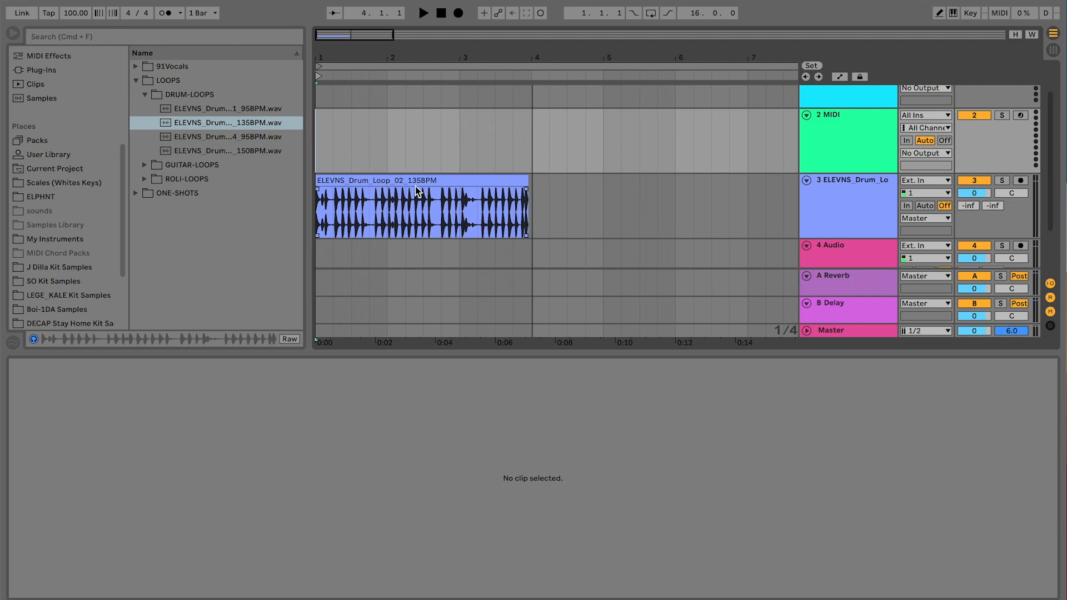
Set the project tempo to 135 BPM and select the drum loop clip.
scroll(414, 182, up, 5)
scroll(425, 192, down, 6)
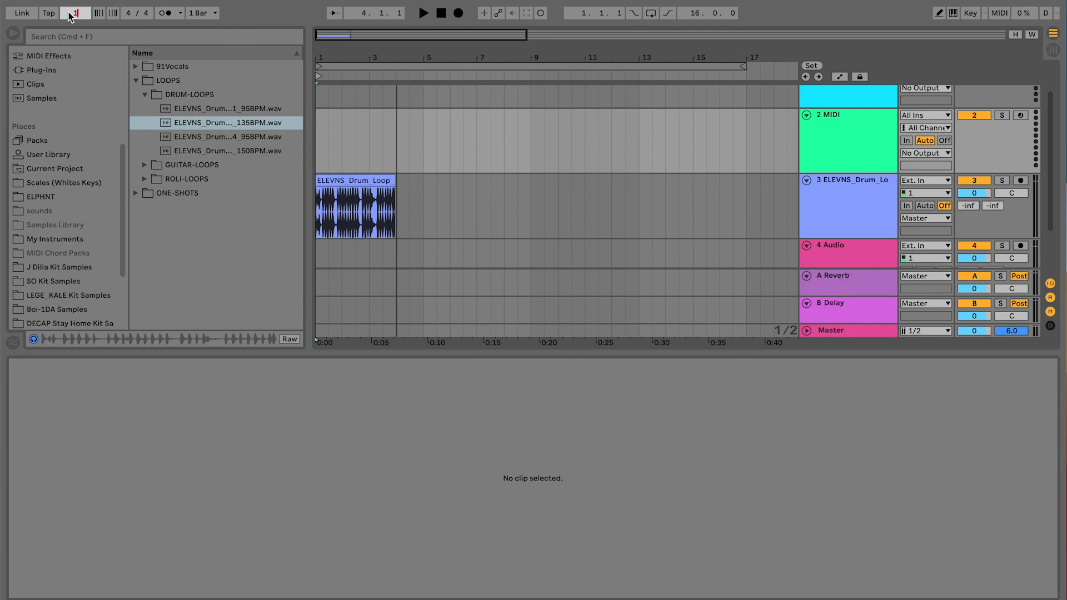
key(Return)
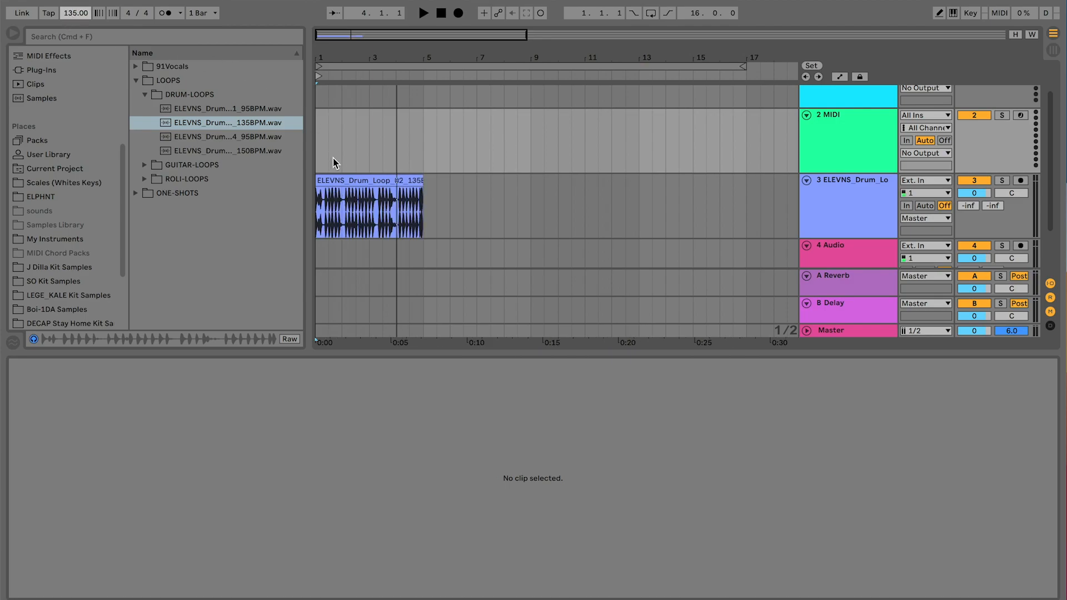
click(353, 180)
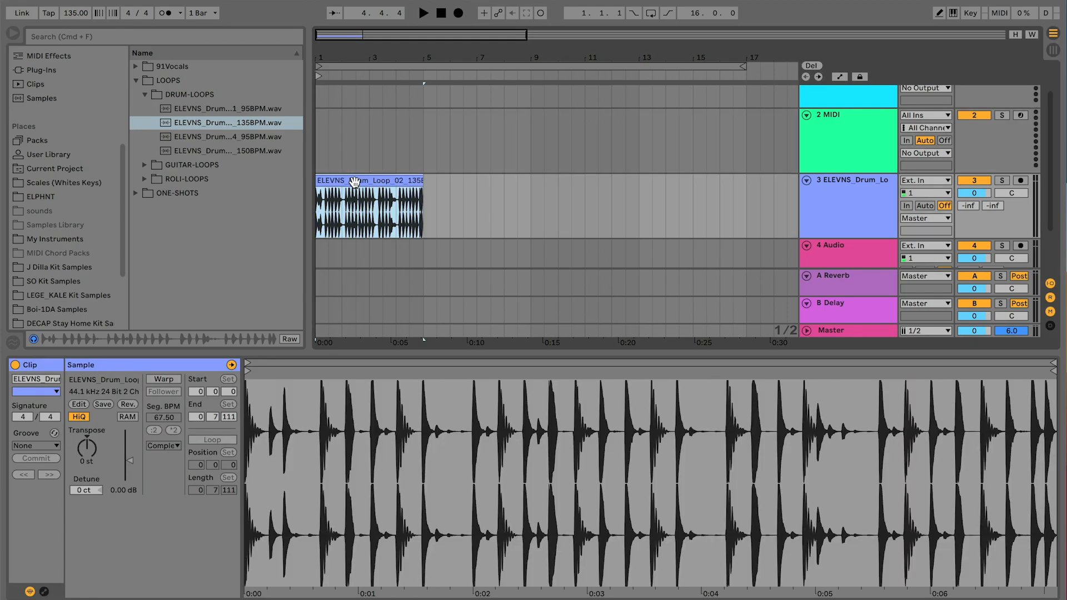
Turn on the arrangement loop, shorten its region to the first four bars, and switch the loop off again.
click(437, 129)
click(653, 17)
drag(742, 67, 428, 92)
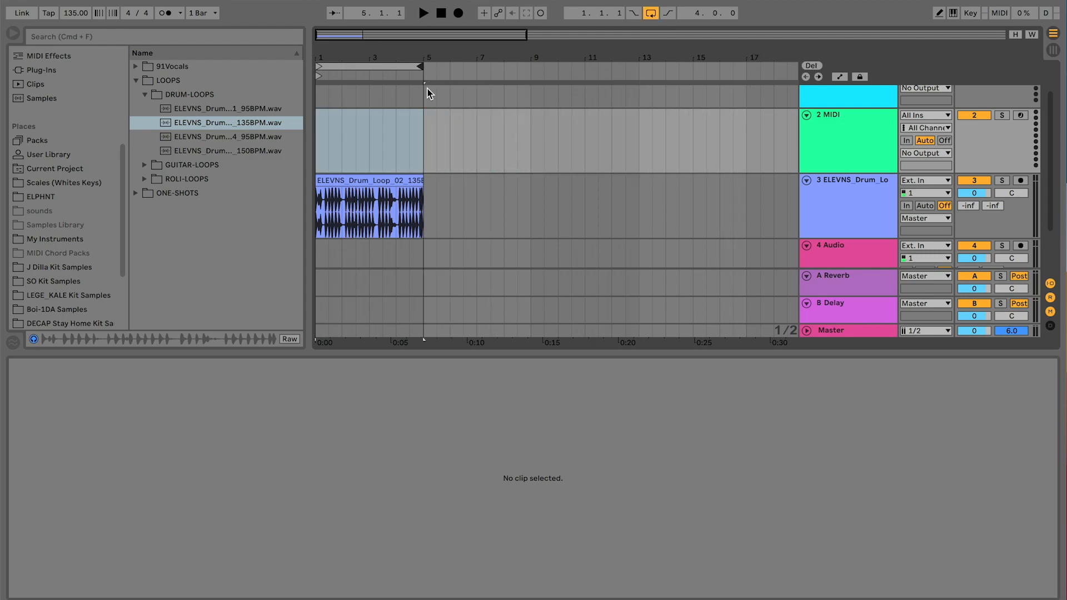
click(517, 211)
click(650, 13)
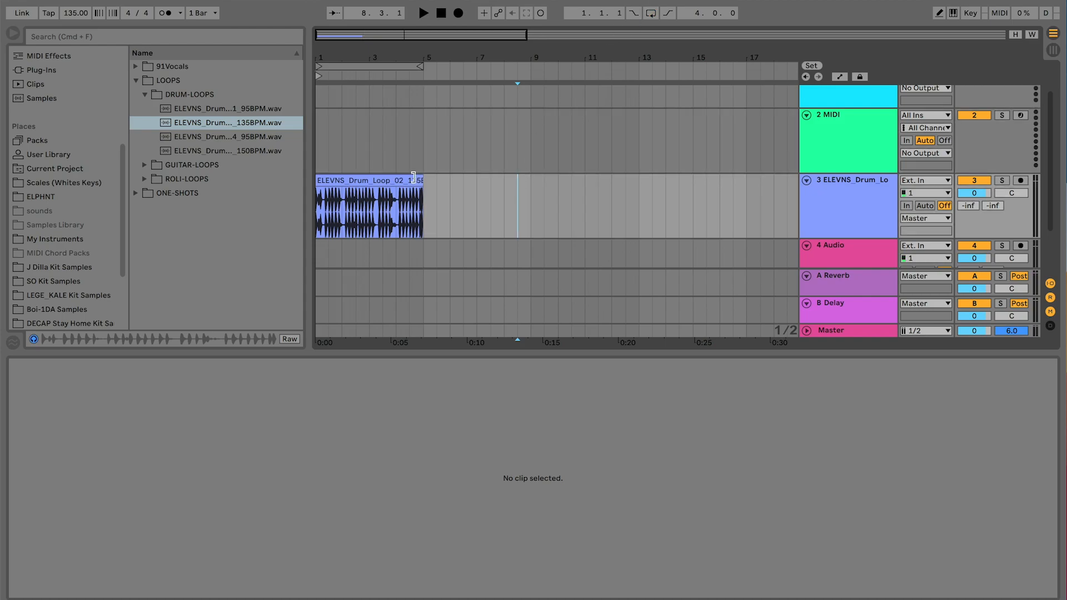
Set the arrangement loop to the length of the drum loop clip and play it back.
click(389, 182)
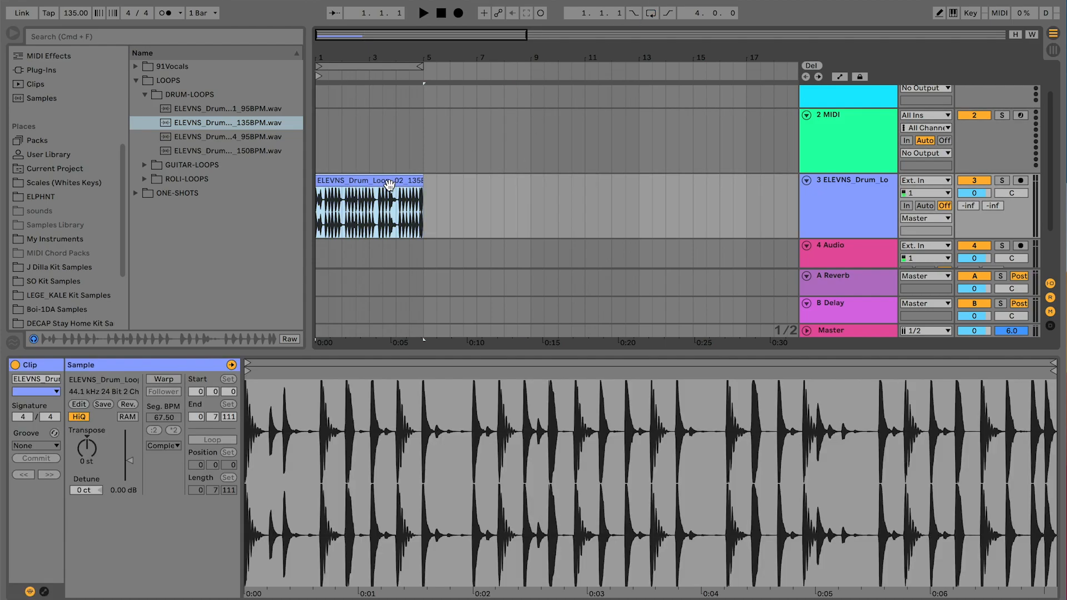
key(super+l)
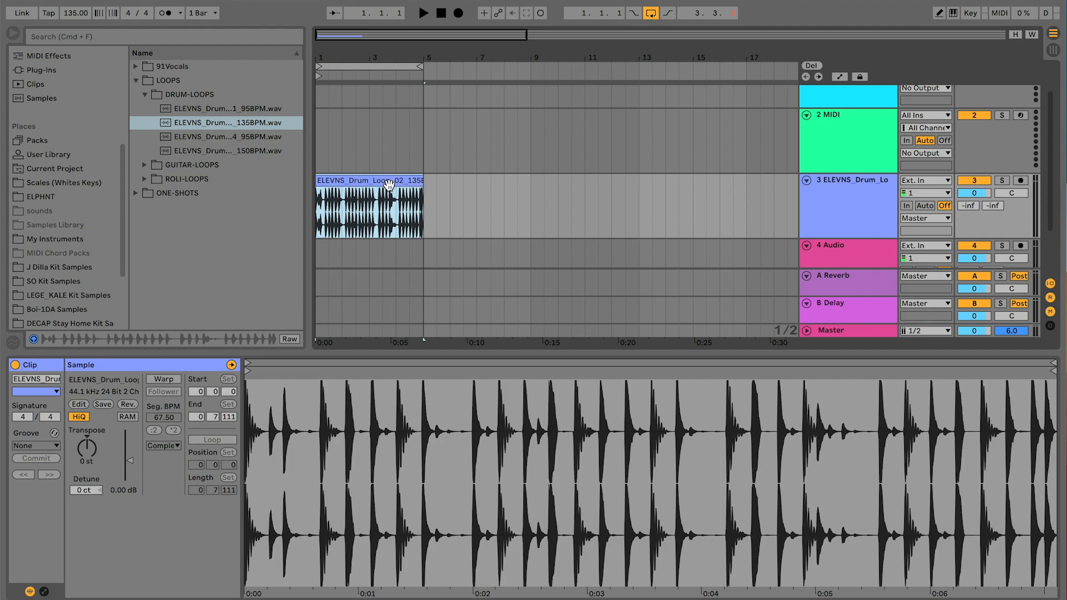
key(space)
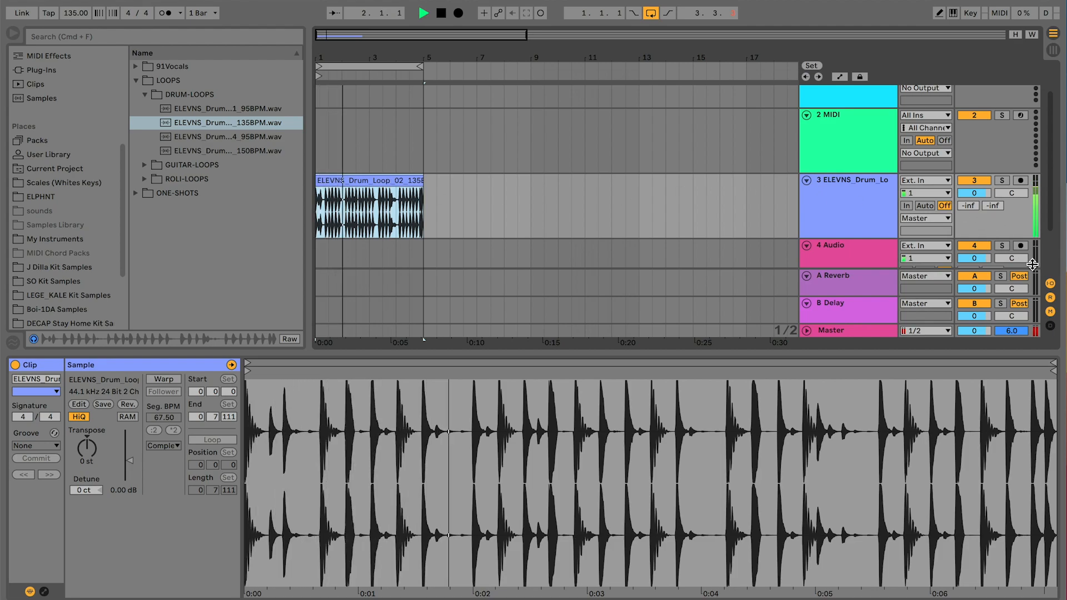
key(space)
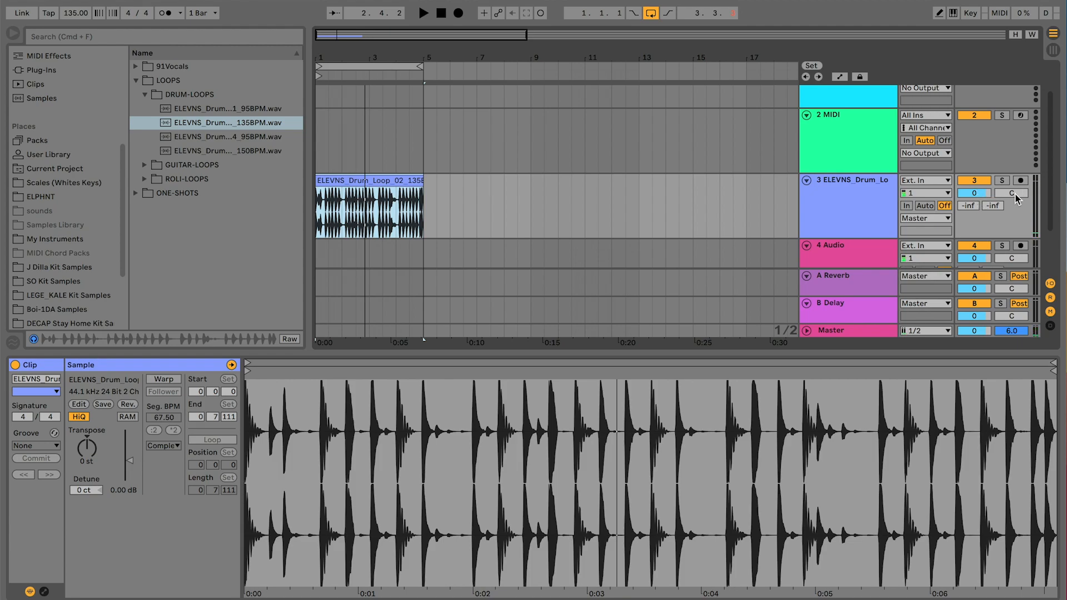
During playback, lower the drum loop track's volume and pan it left, resetting the volume to 0 and the pan to center.
key(space)
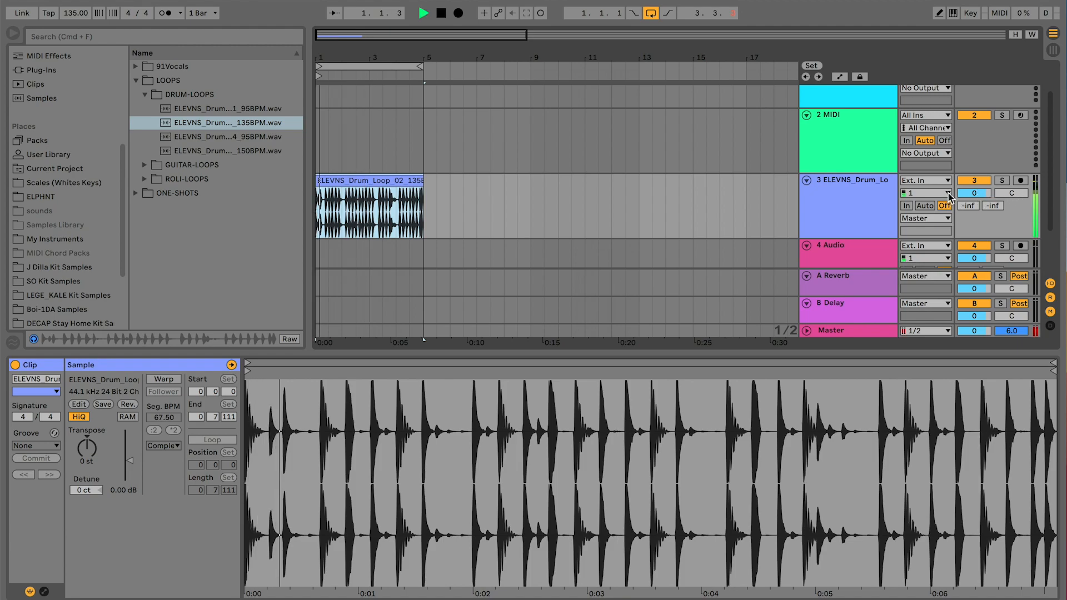
mouse_move(974, 193)
mouse_down()
mouse_move(973, 256)
mouse_move(974, 209)
mouse_up()
double_click(974, 194)
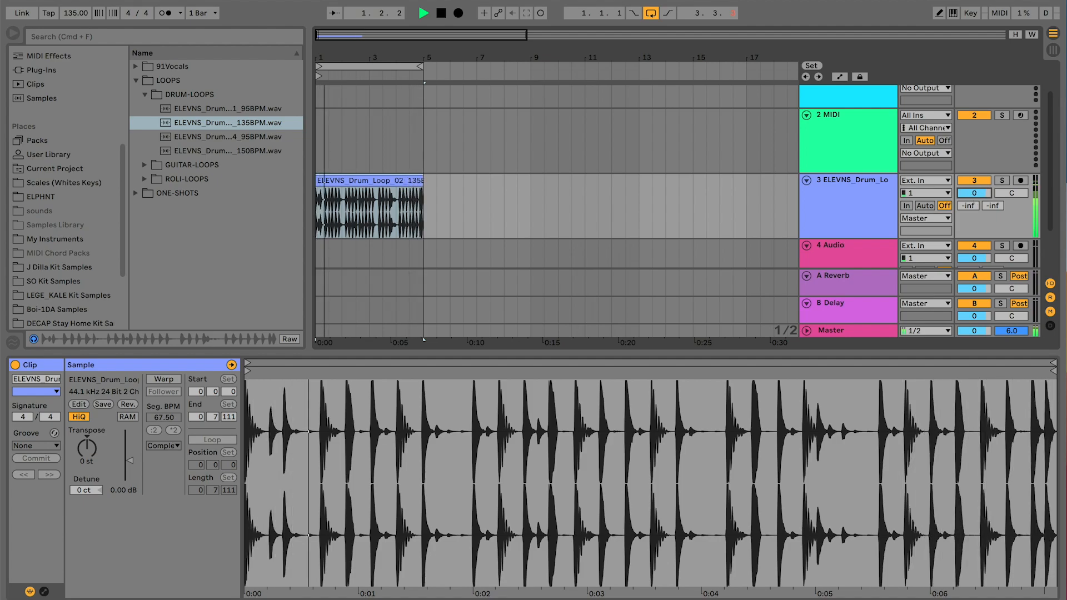
drag(1014, 193, 1013, 217)
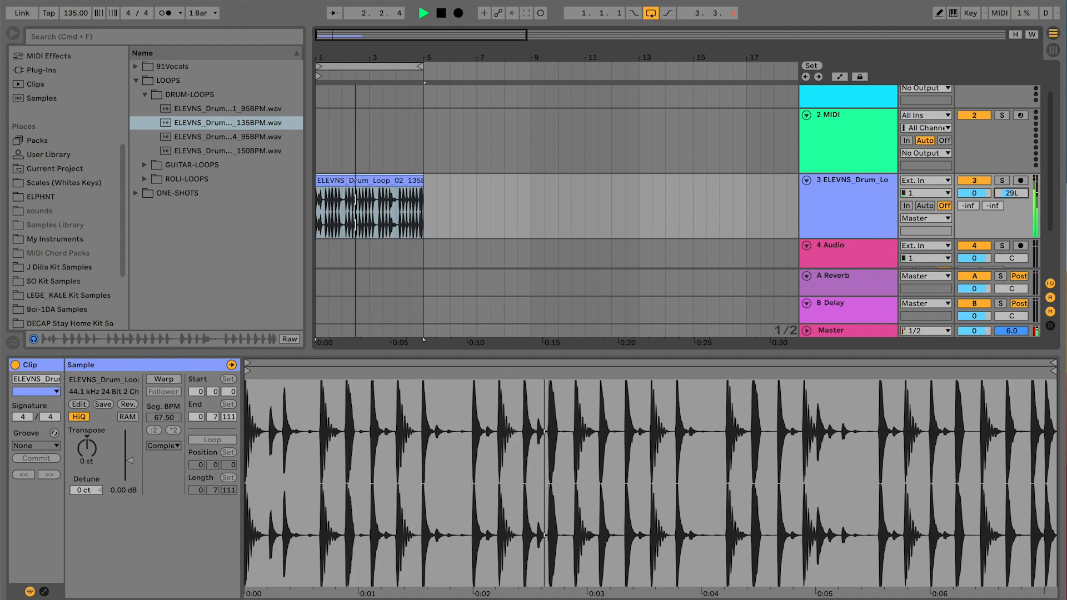
double_click(1013, 195)
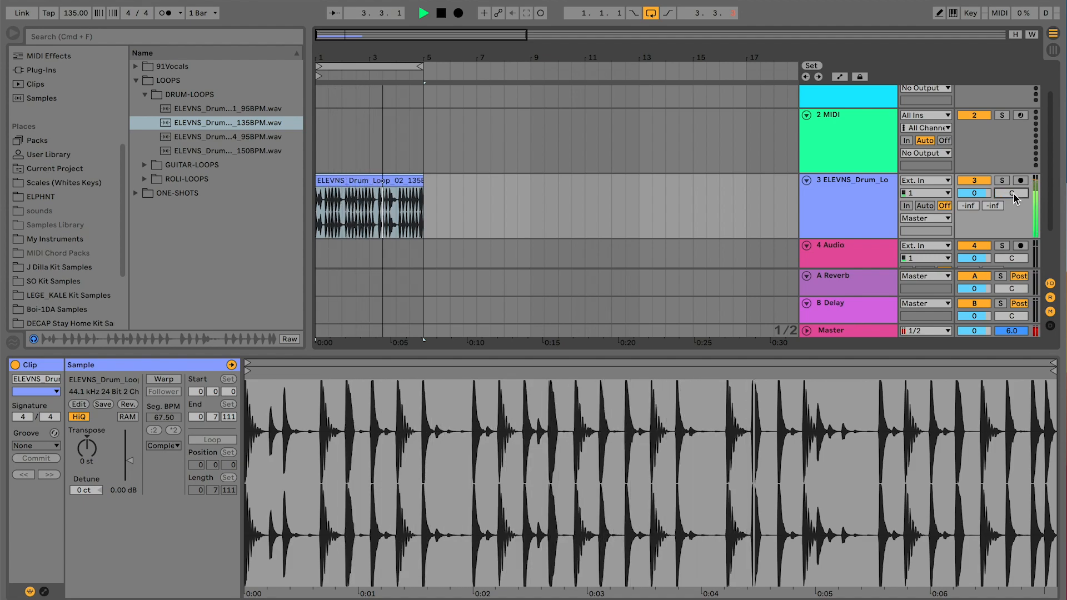
Mute and unmute the drum loop track, select it and stop playback.
click(973, 181)
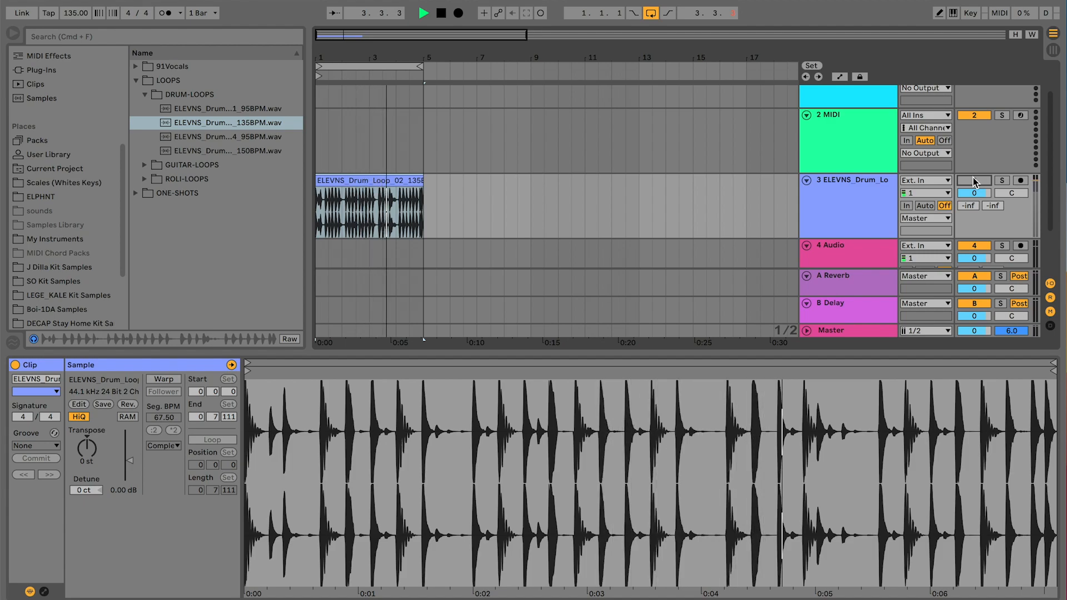
click(972, 180)
click(836, 219)
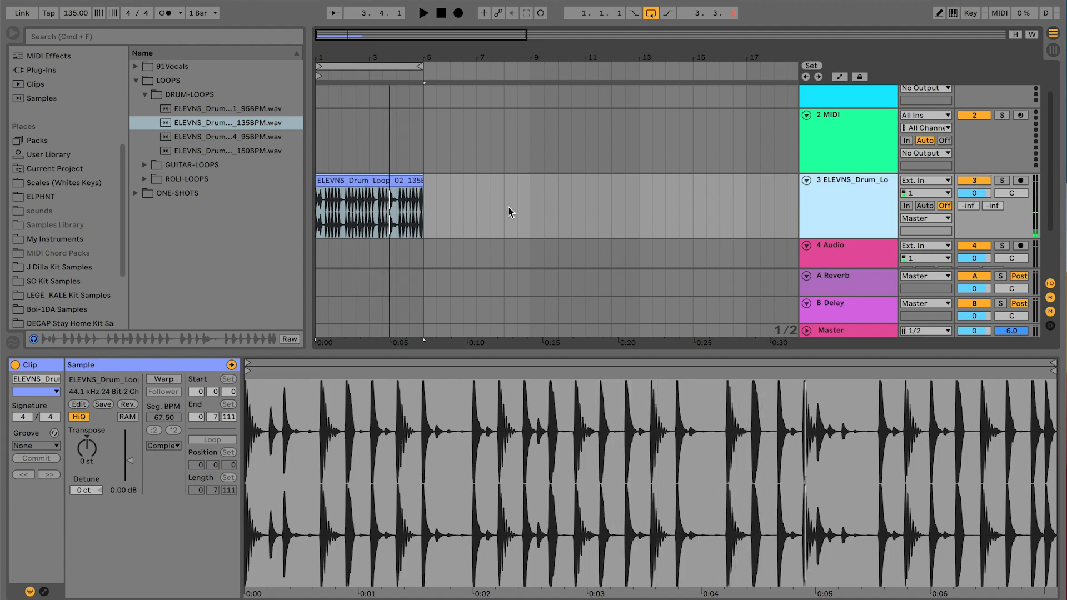
Select the drum loop clip and solo the 4 Audio track.
scroll(860, 232, down, 3)
click(859, 232)
click(387, 120)
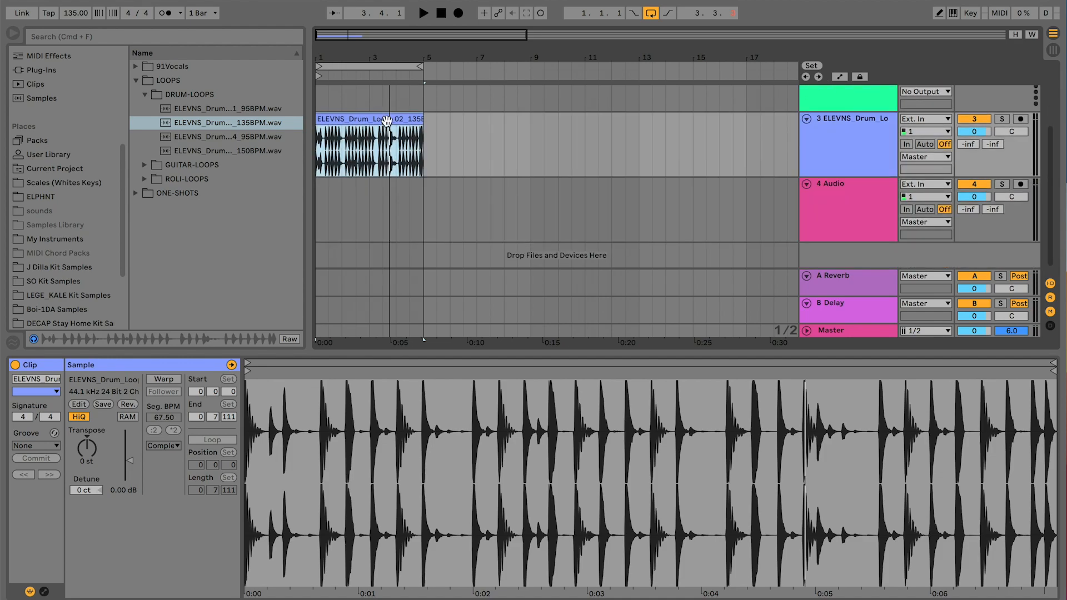
click(1002, 184)
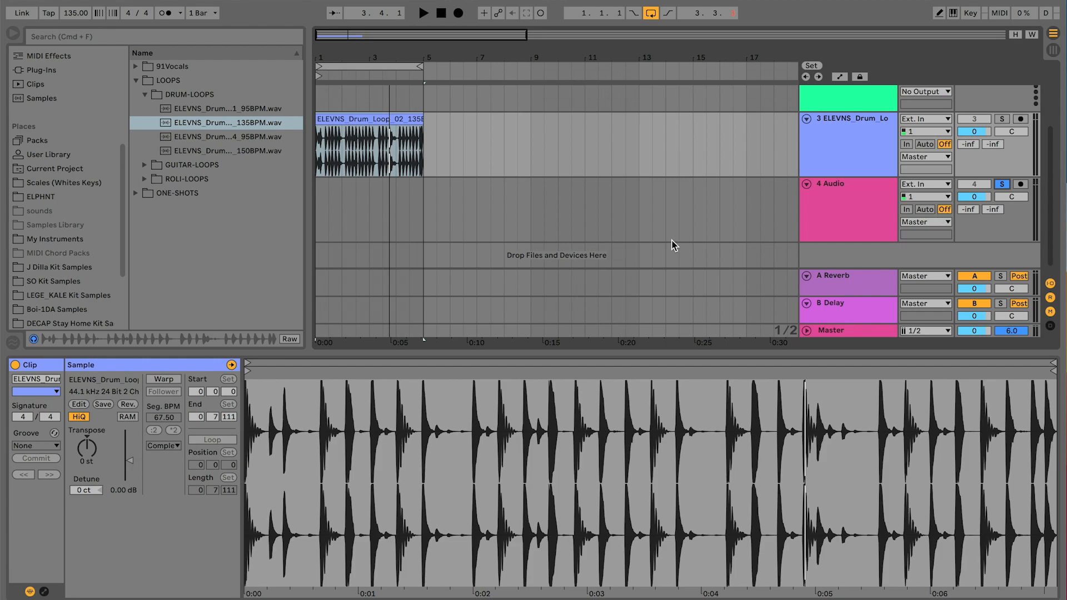
Turn off the arrangement loop, arm the 4 Audio track and record a take of about three and a half bars from the start.
click(321, 215)
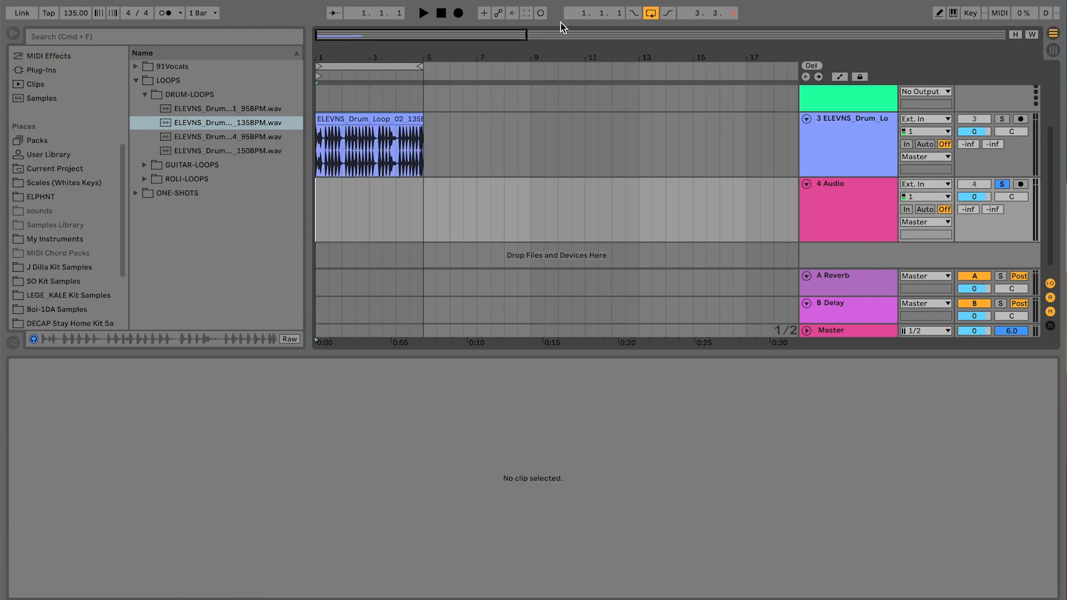
click(651, 14)
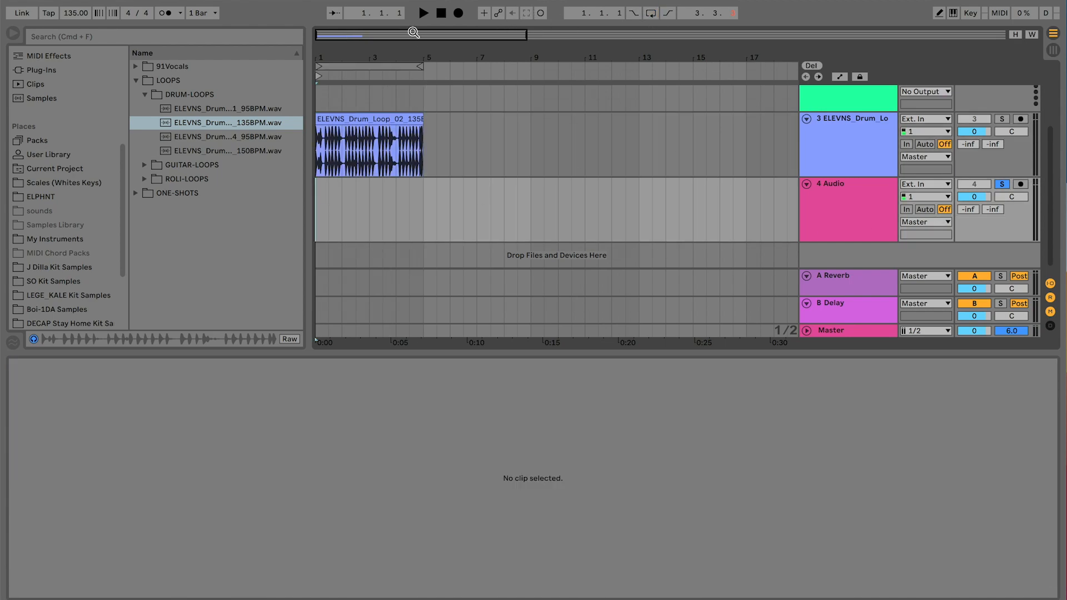
click(1020, 184)
click(460, 15)
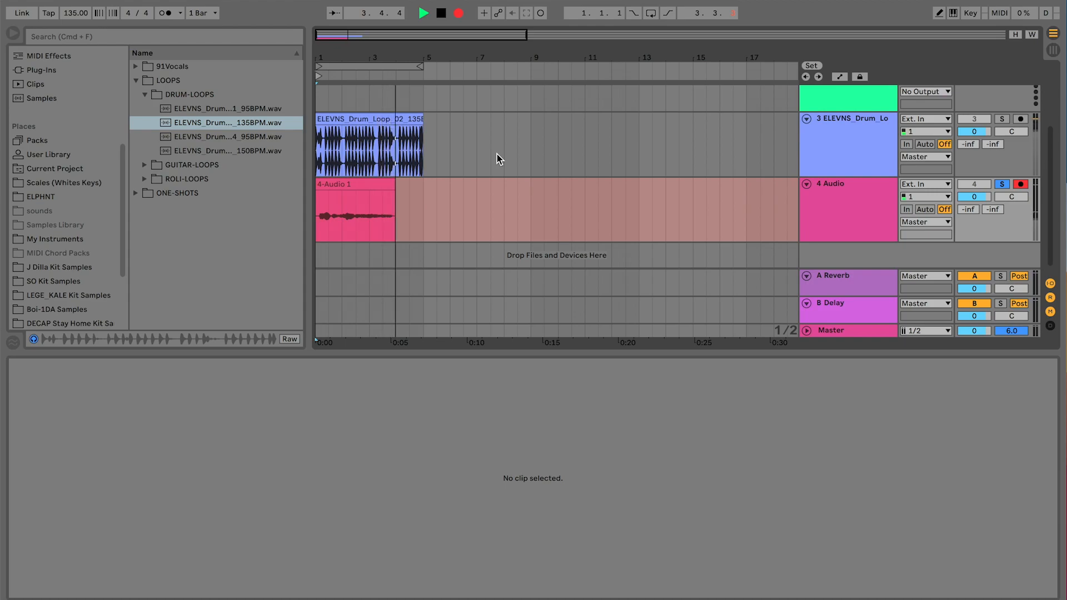
key(space)
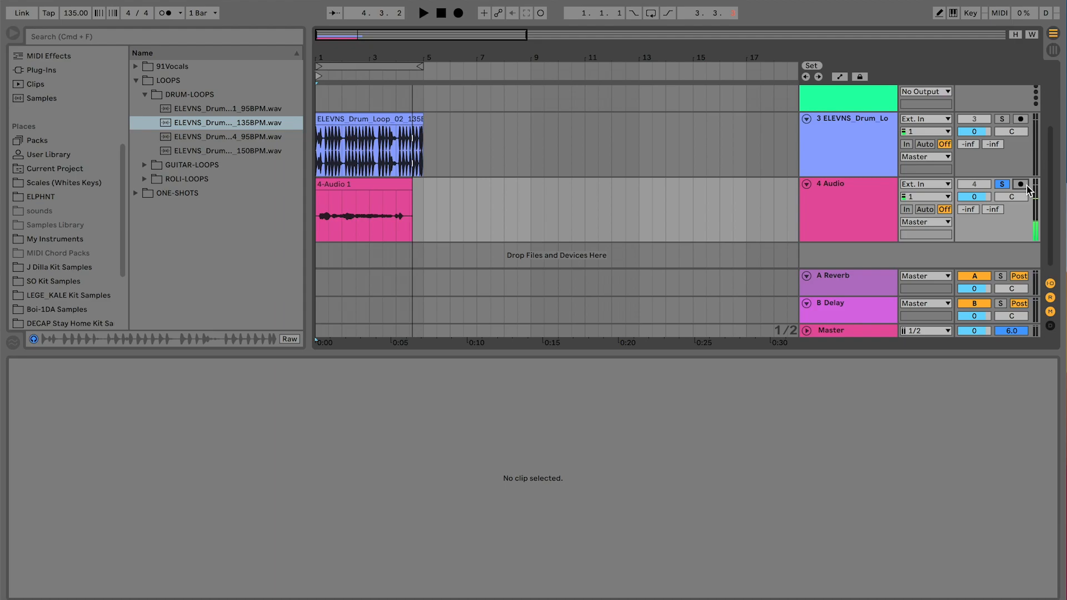
Select the recorded clip on the 4 Audio track, play it back and unsolo the track.
click(372, 187)
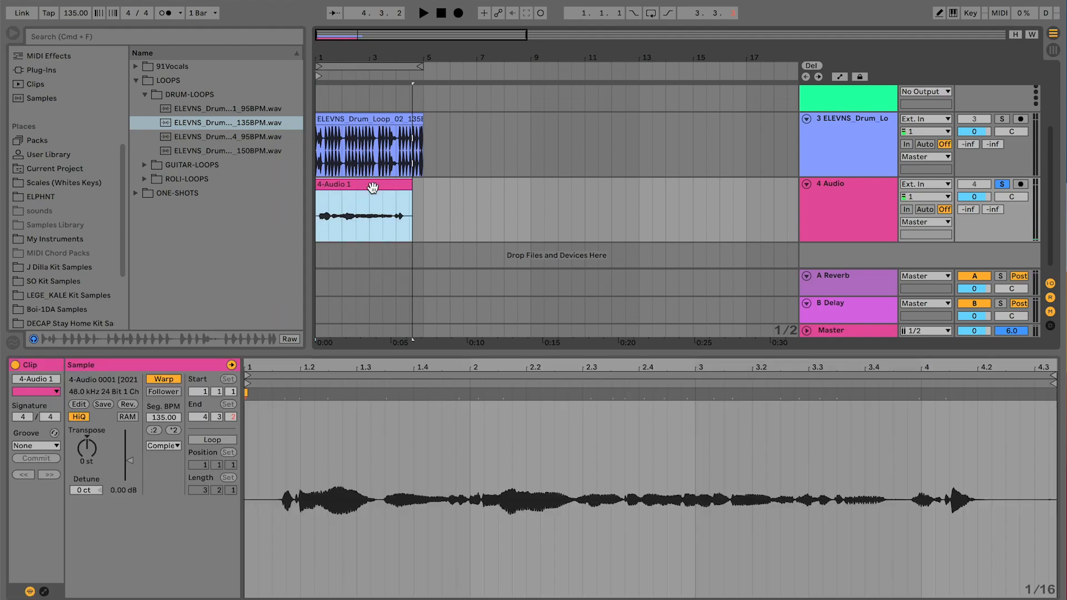
key(space)
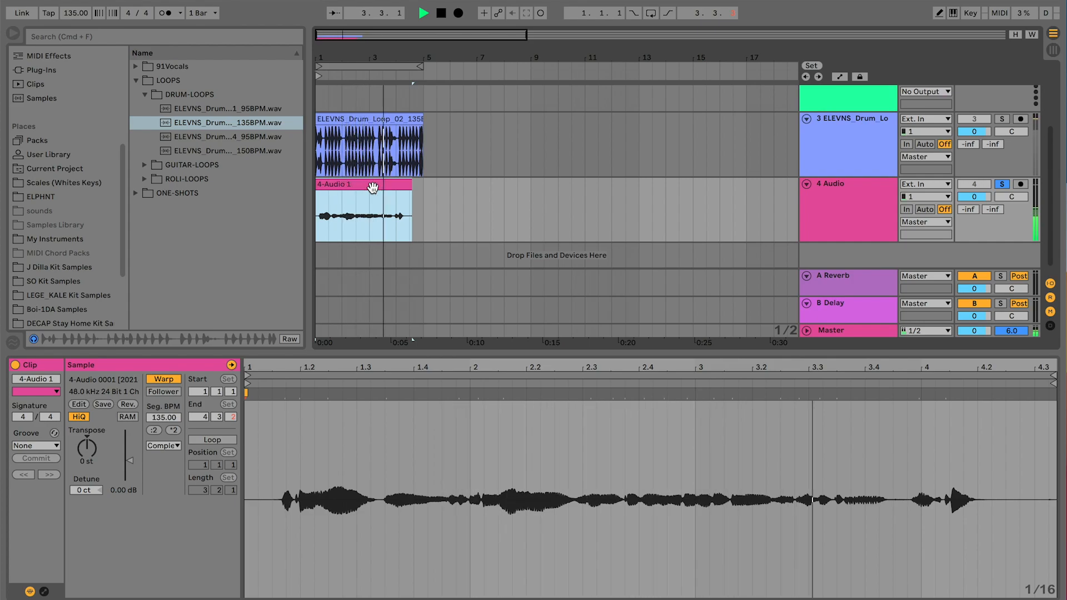
key(space)
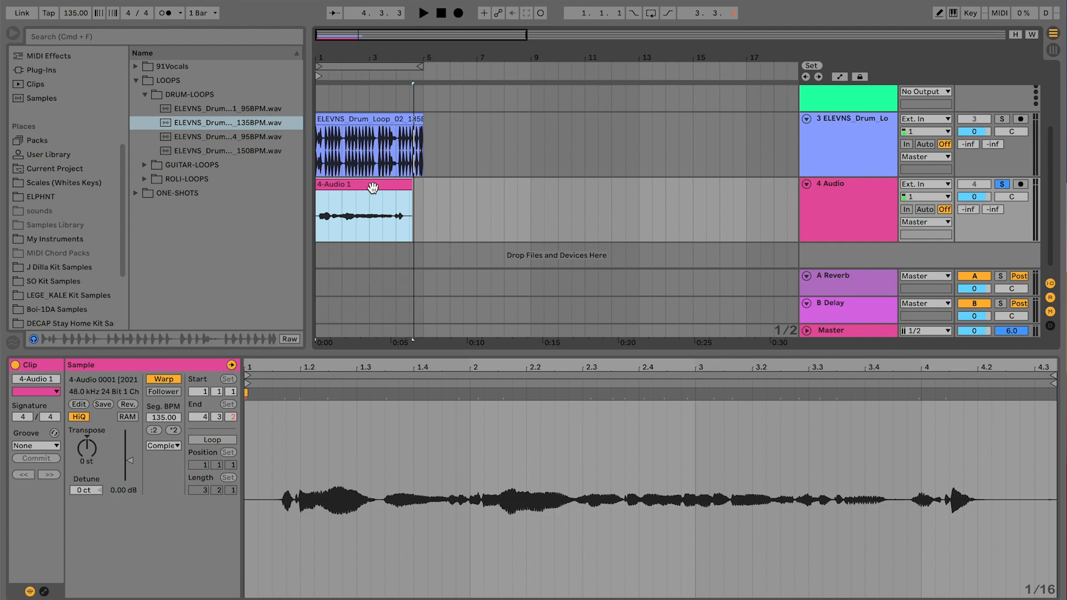
click(1002, 184)
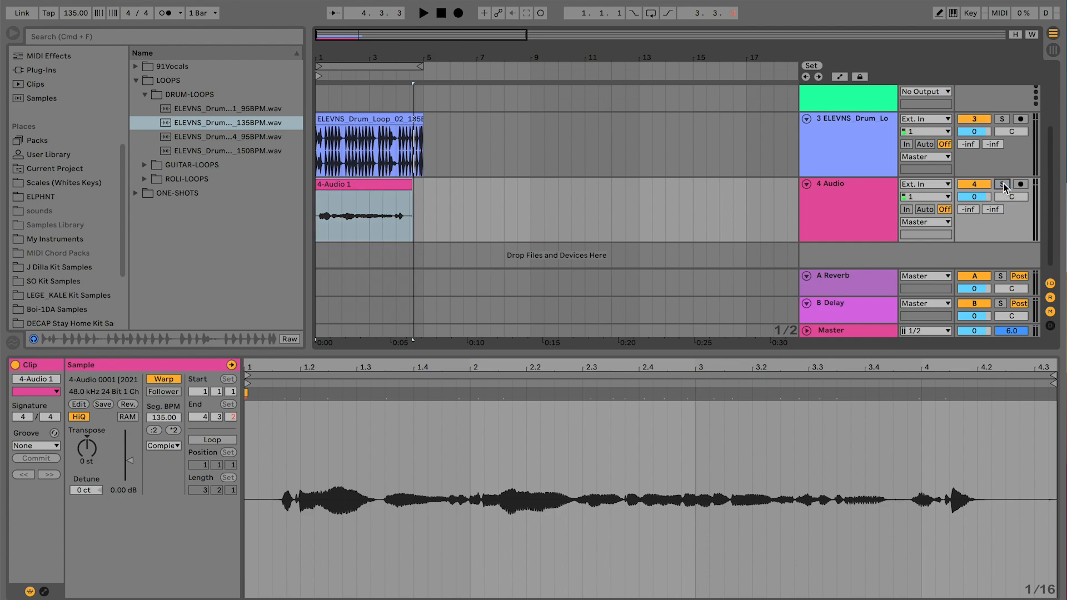
Delete the recorded clip and the drum loop clip, leaving the insert marker at the start of the 3 Audio track.
click(464, 201)
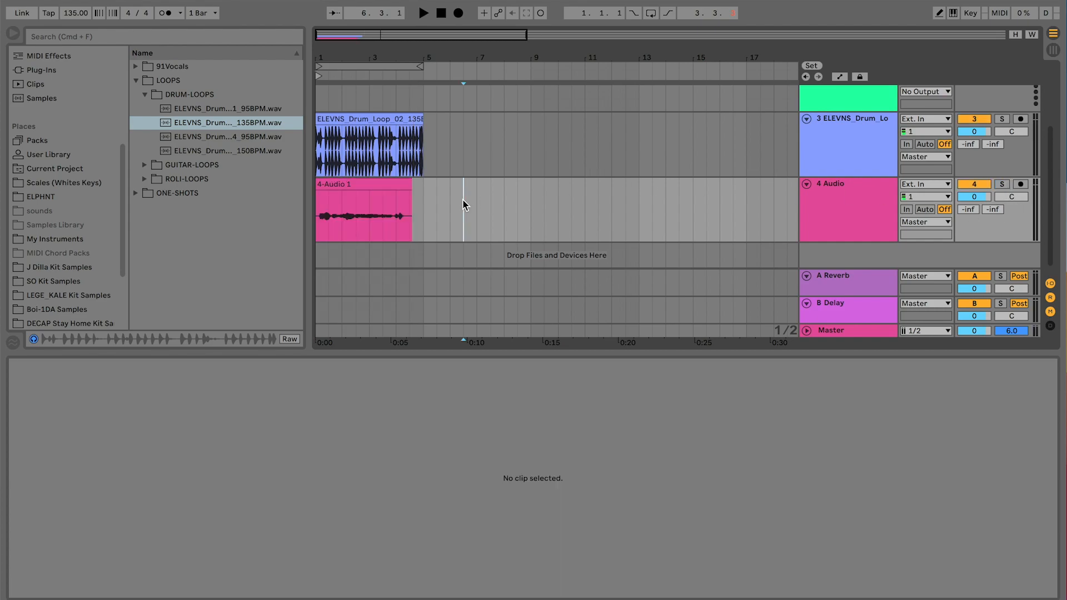
click(345, 183)
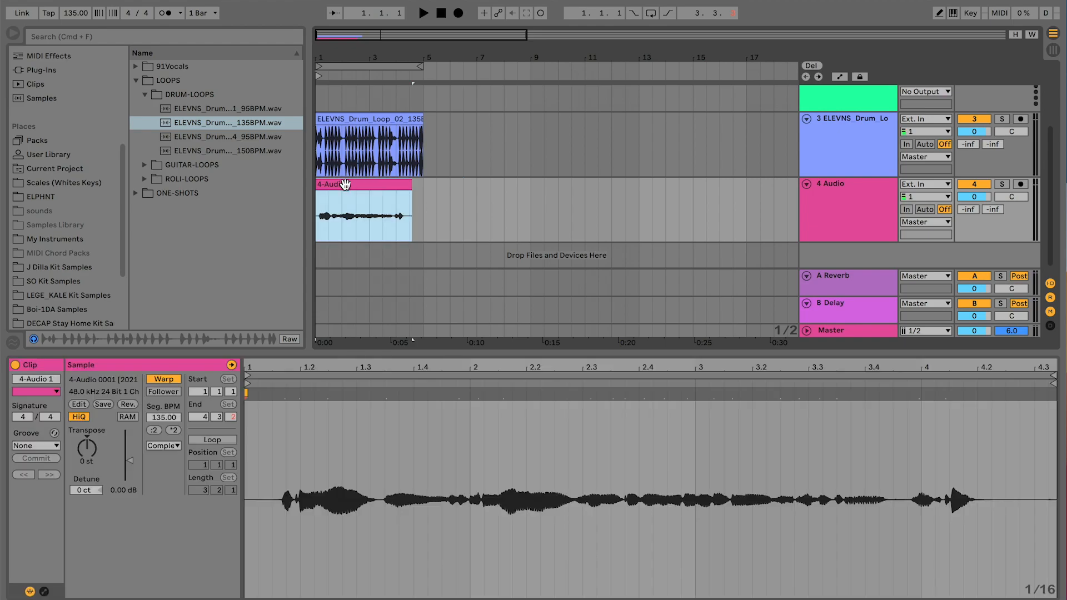
key(Delete)
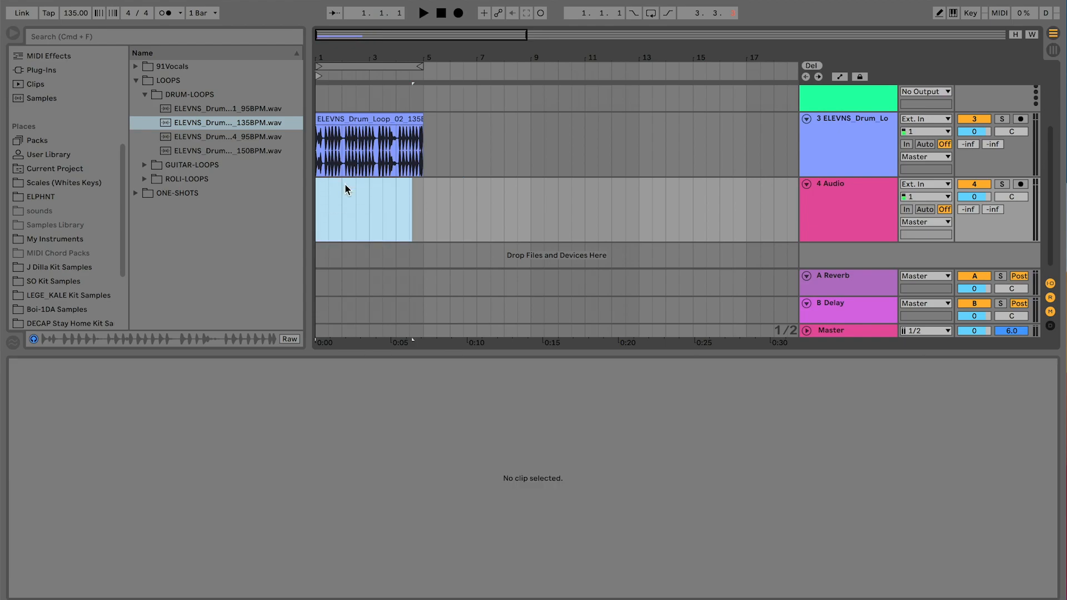
click(367, 125)
key(Delete)
click(321, 160)
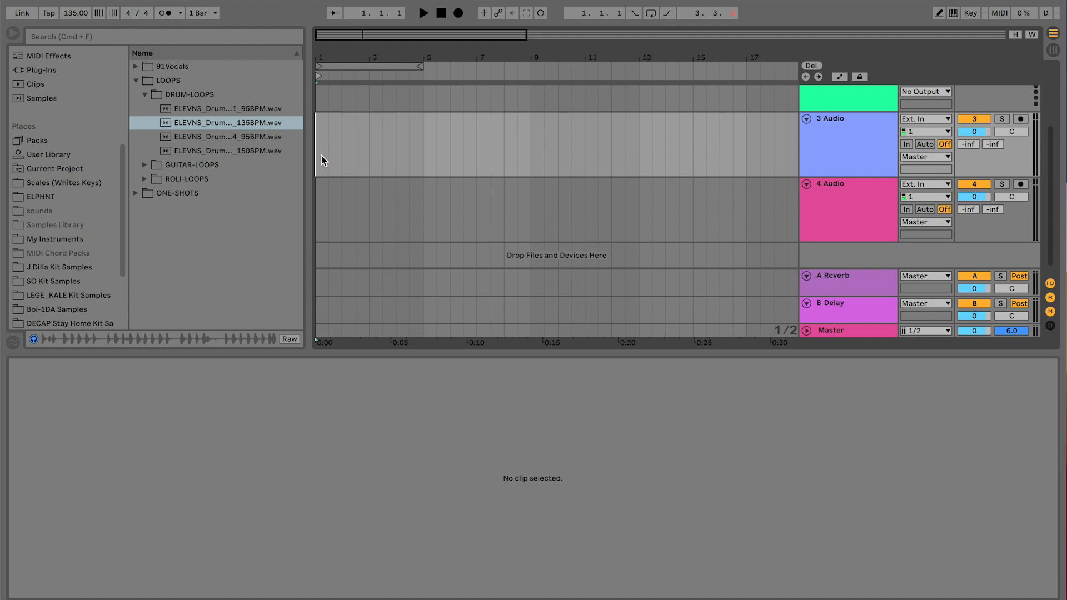
Select the 1 MIDI track, collapse the LOOPS folder and show the Instruments category in the browser.
scroll(323, 161, up, 5)
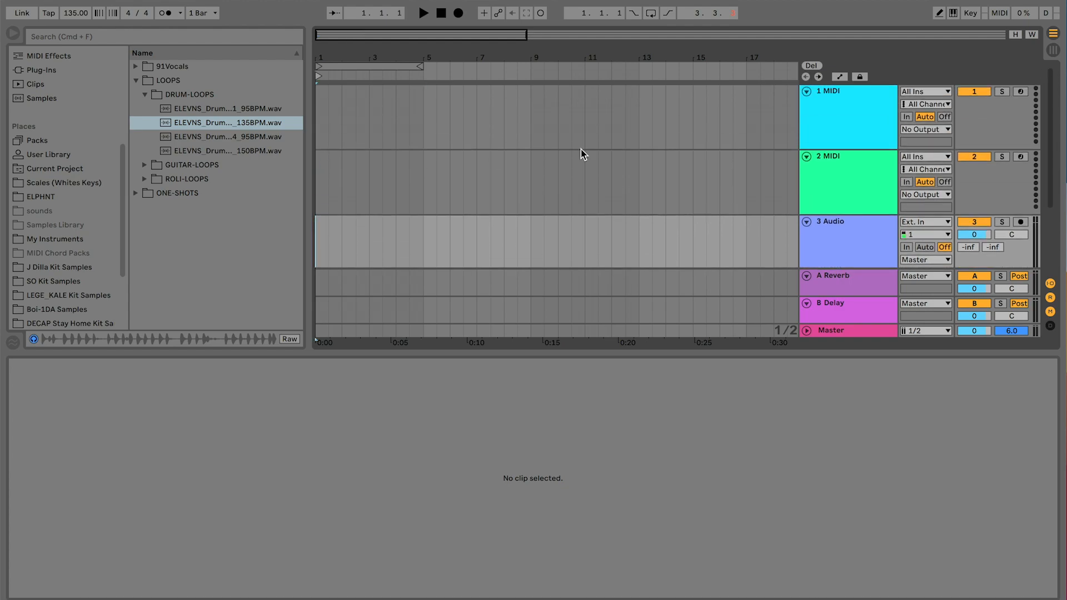
click(859, 125)
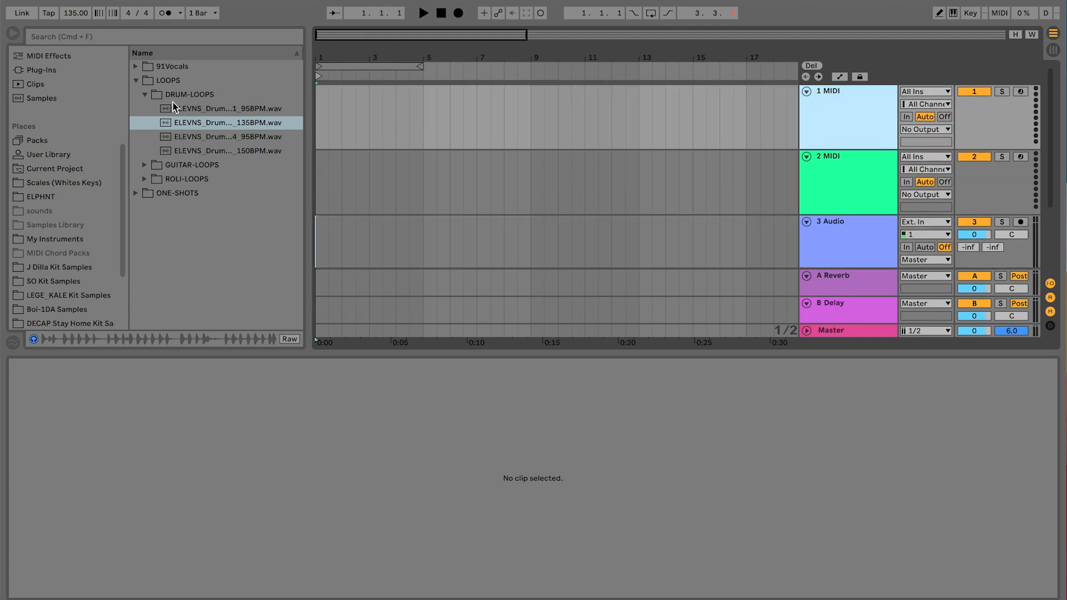
click(137, 80)
scroll(67, 153, up, 10)
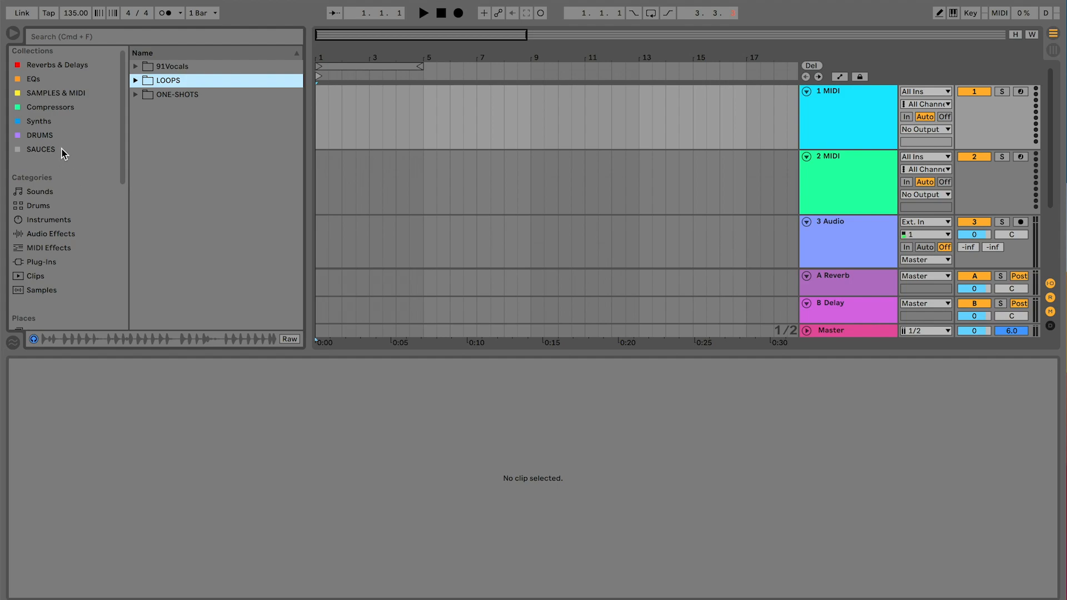
click(73, 263)
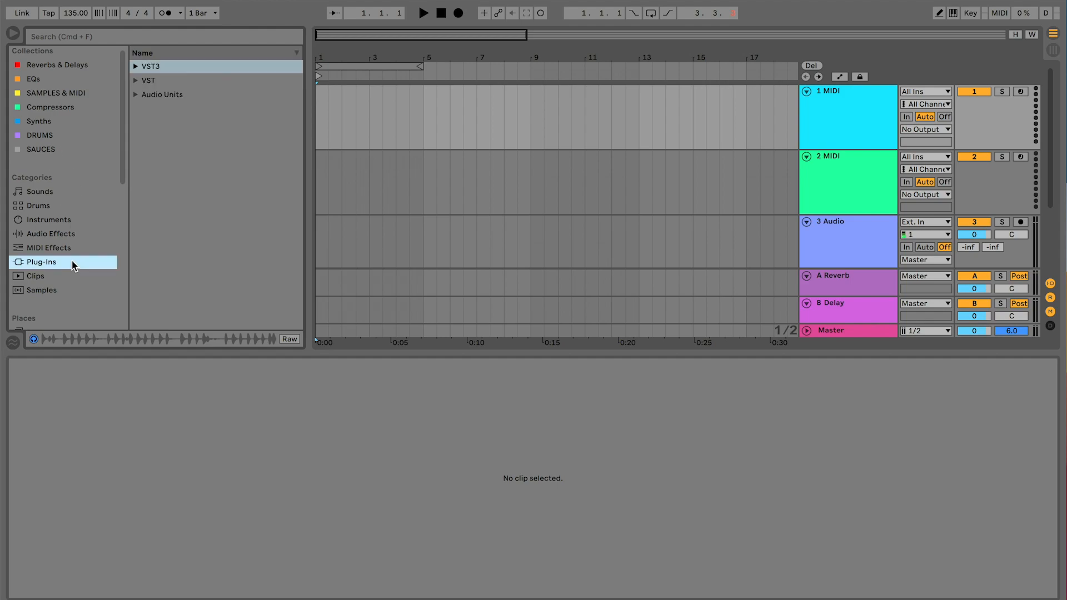
click(77, 221)
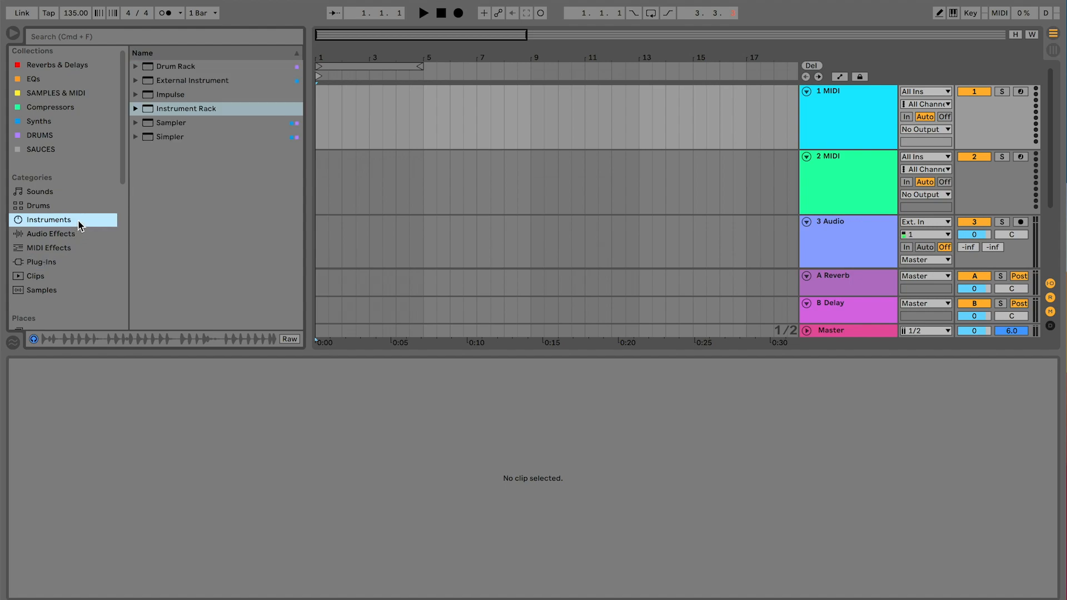
Load the Grand Piano preset from Instrument Rack's Piano & Keys folder onto the 1 MIDI track.
click(136, 108)
scroll(209, 178, down, 2)
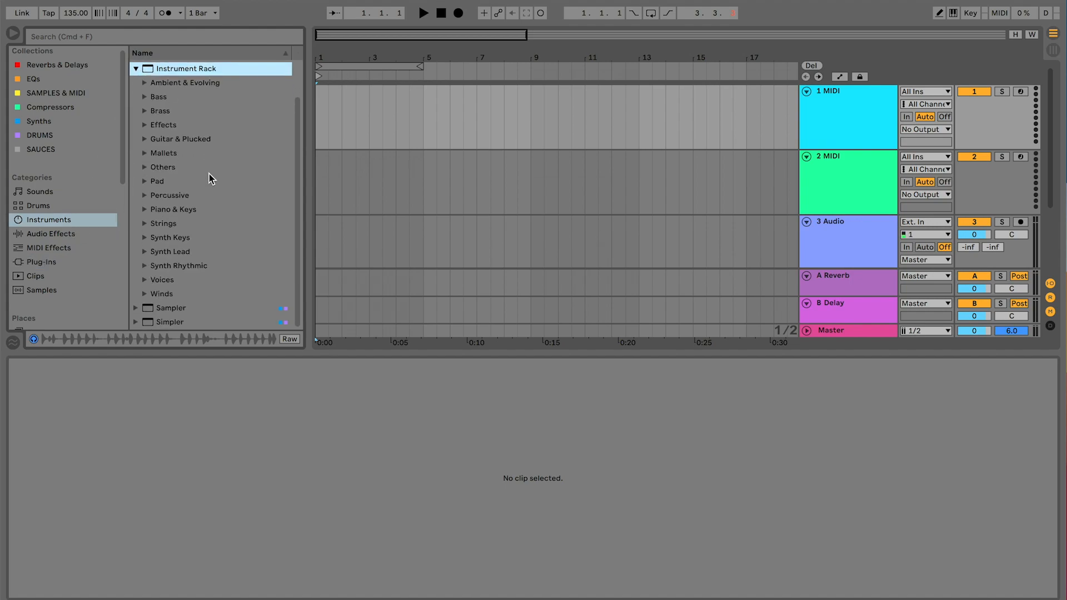
click(145, 209)
scroll(216, 208, down, 2)
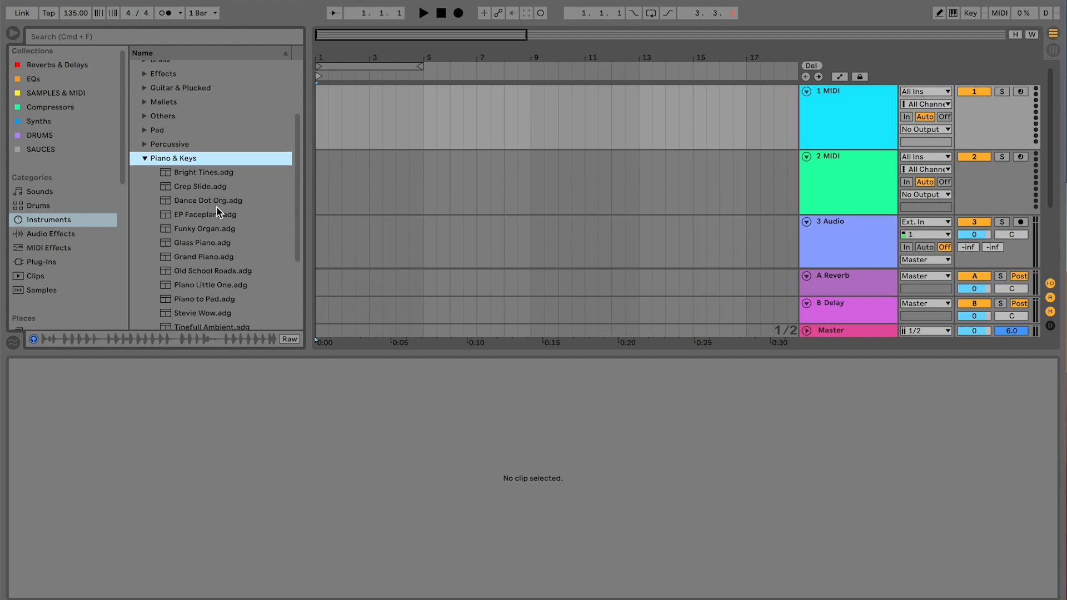
click(844, 118)
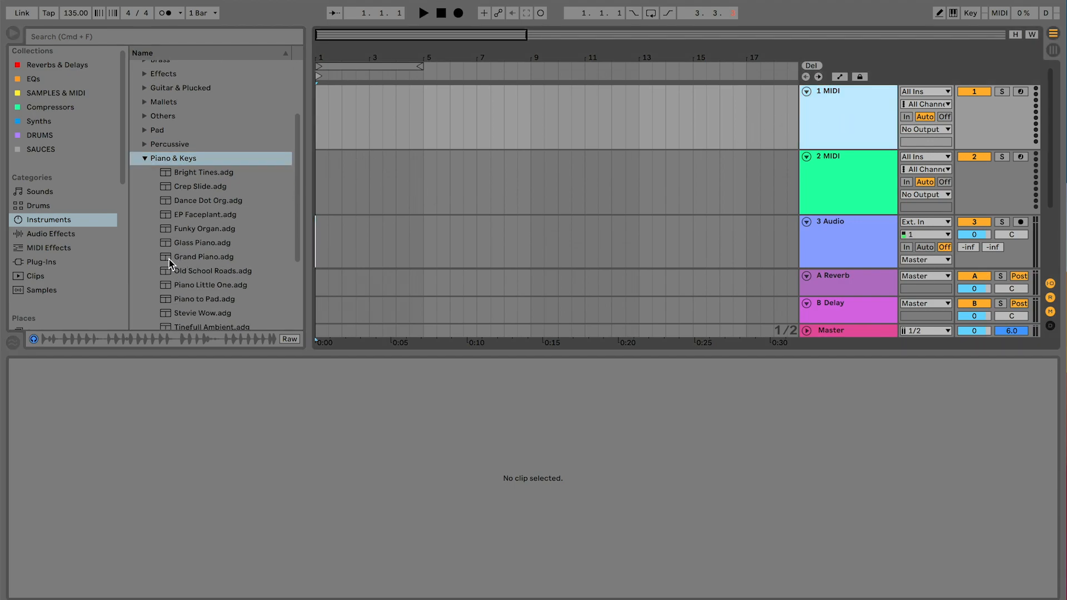
drag(166, 257, 833, 123)
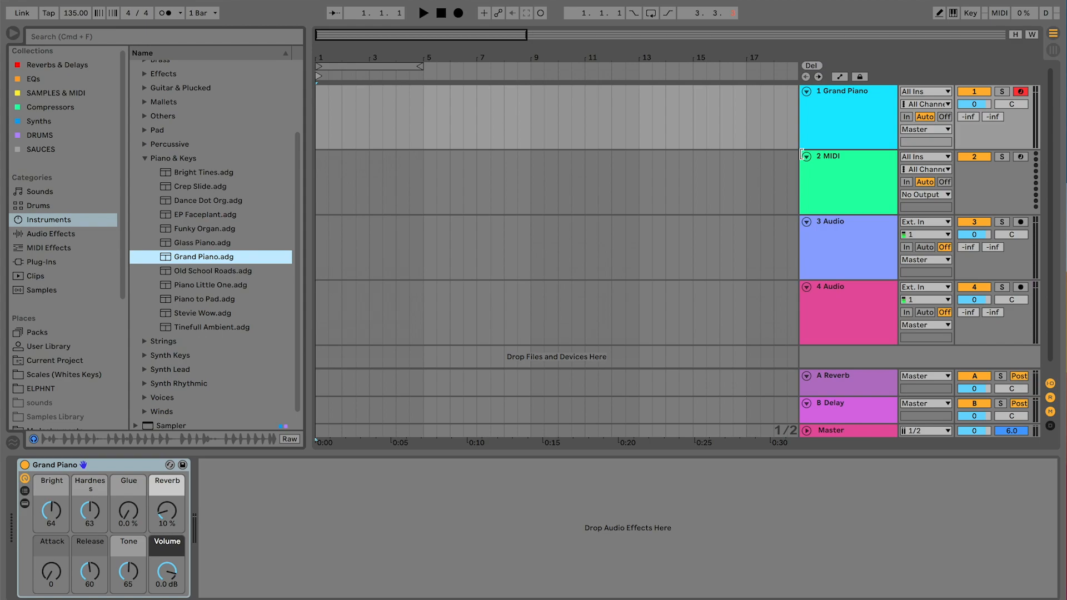
Enable the computer MIDI keyboard and place the insert marker at the start of the Grand Piano track.
click(870, 121)
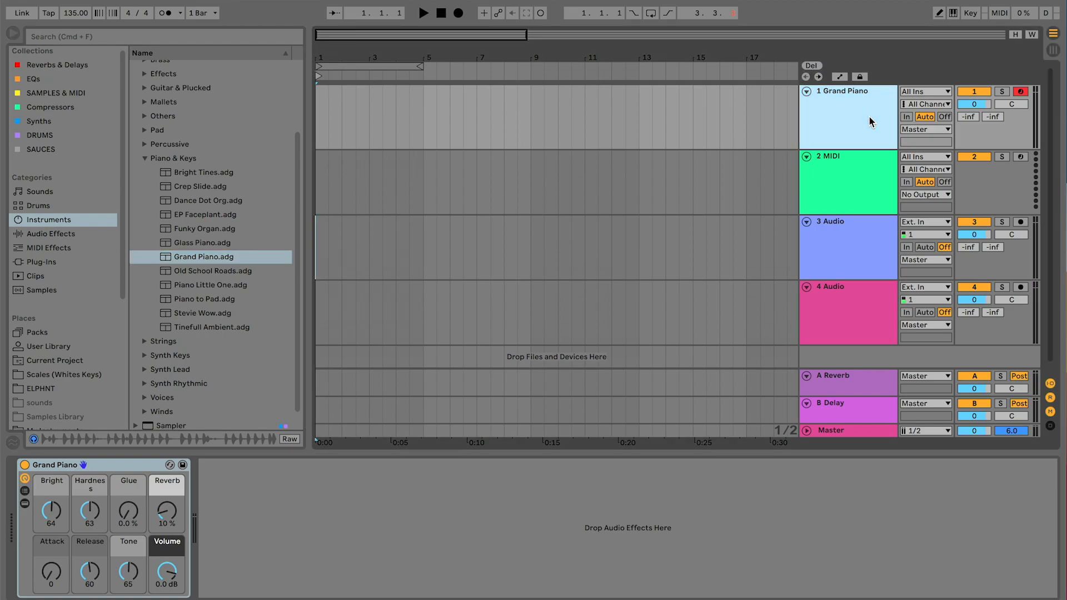
click(953, 13)
click(321, 123)
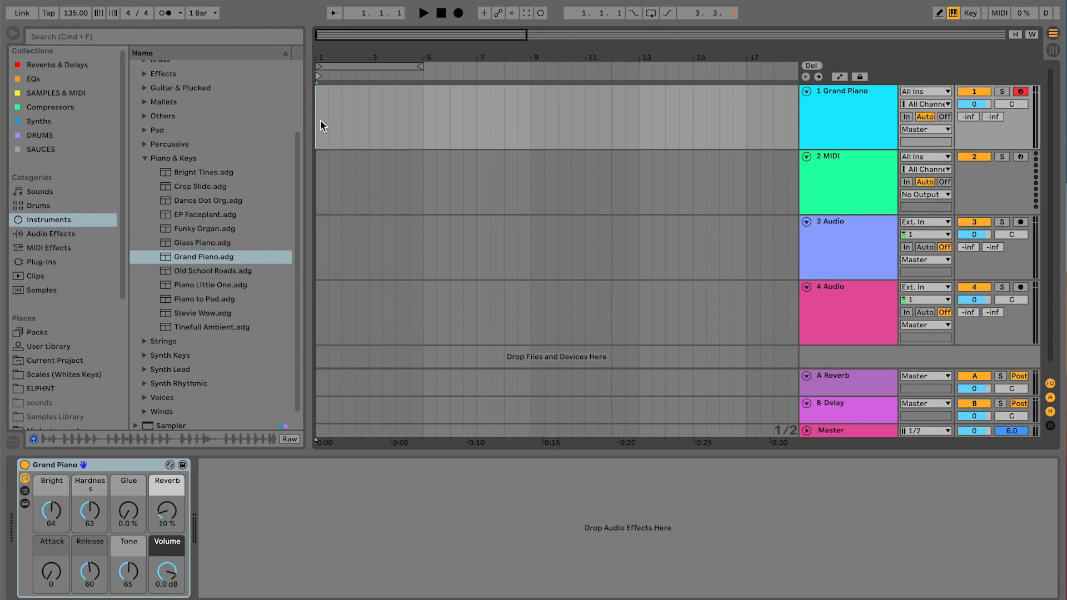
Set the In/Out Sample Rate to 44100 in the audio preferences and return to the arrangement.
key(super+comma)
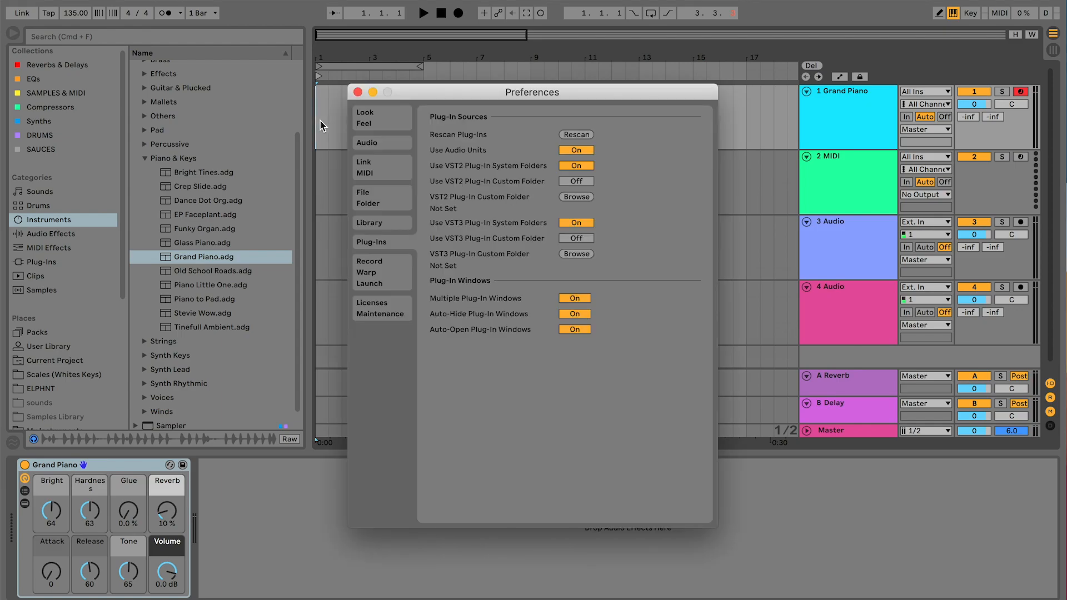
click(387, 140)
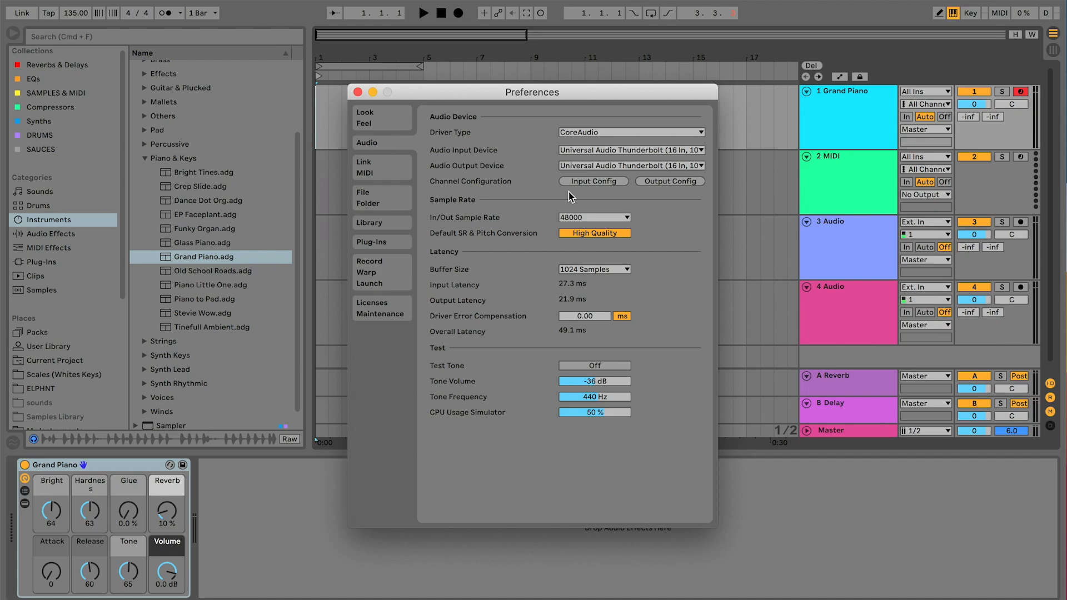
click(596, 218)
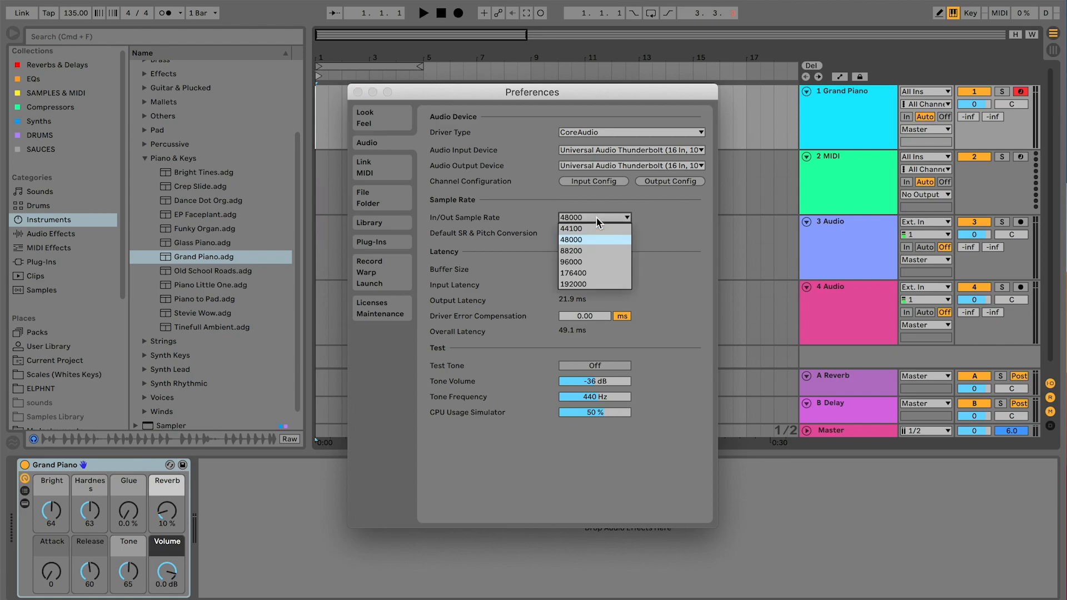
click(594, 227)
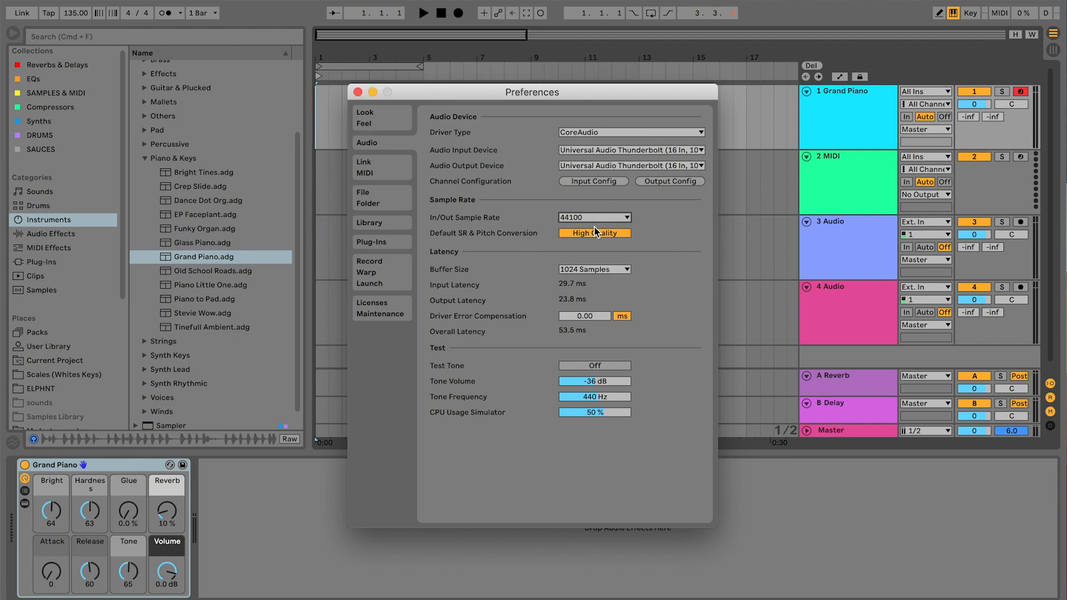
click(357, 92)
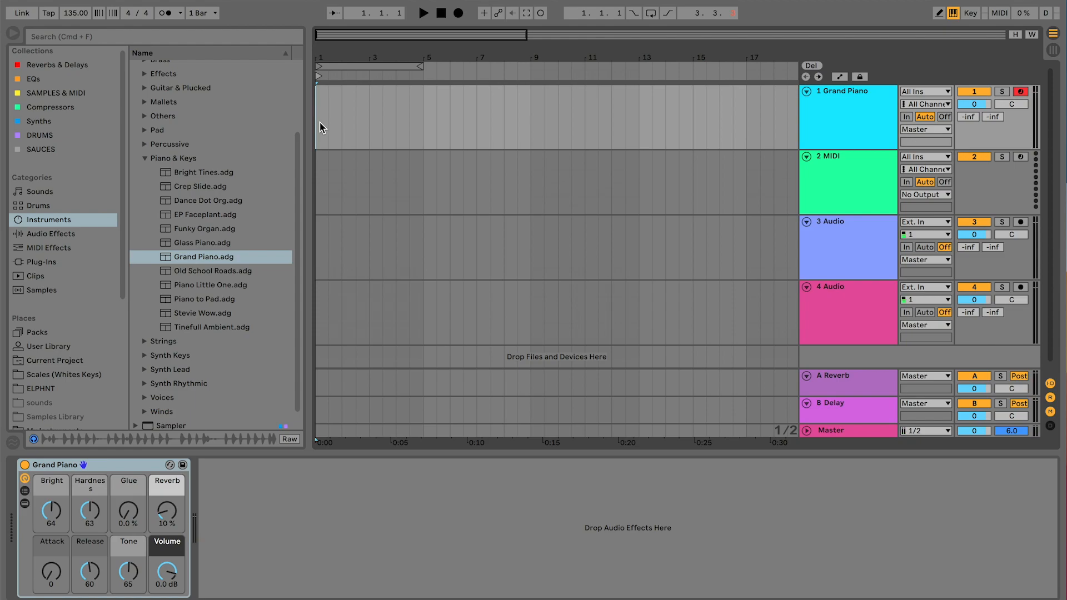
key(super+comma)
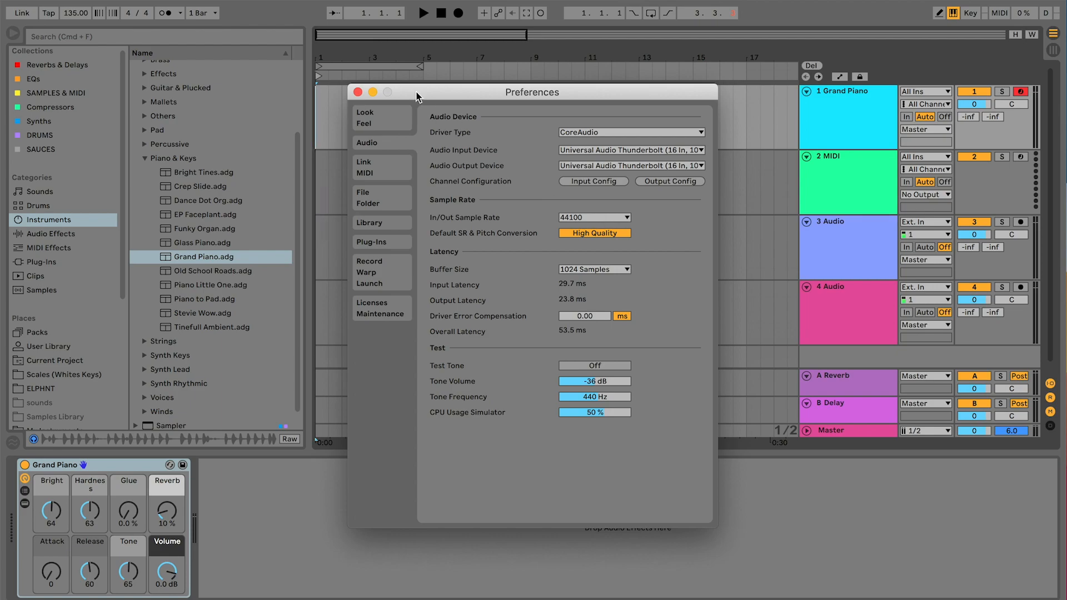
click(358, 92)
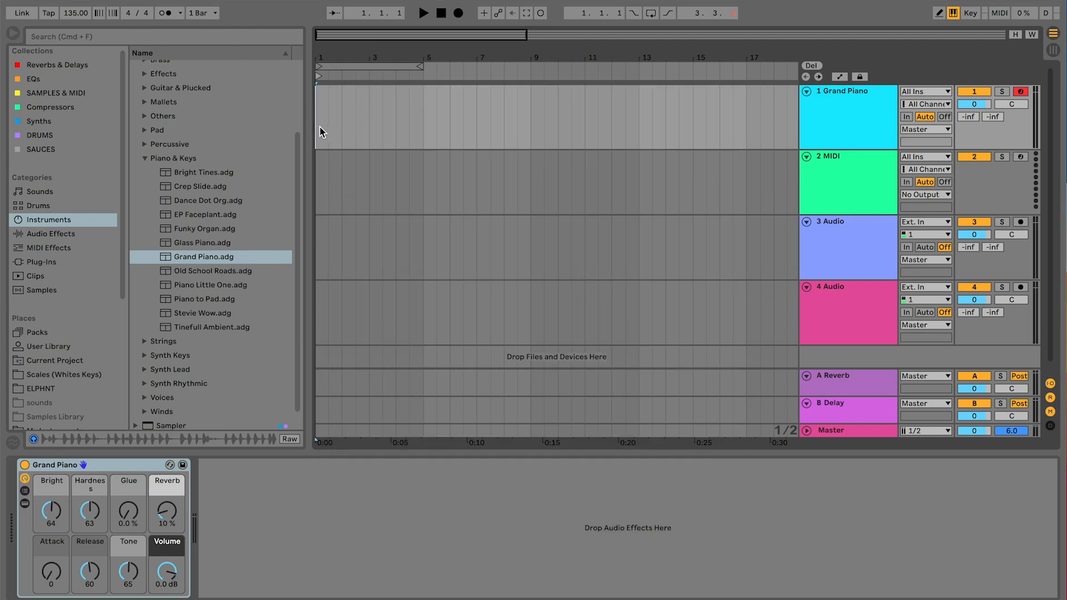
Record a three-bar run of ascending notes on the Grand Piano track and select the recorded MIDI clip.
scroll(359, 145, up, 3)
scroll(359, 145, down, 2)
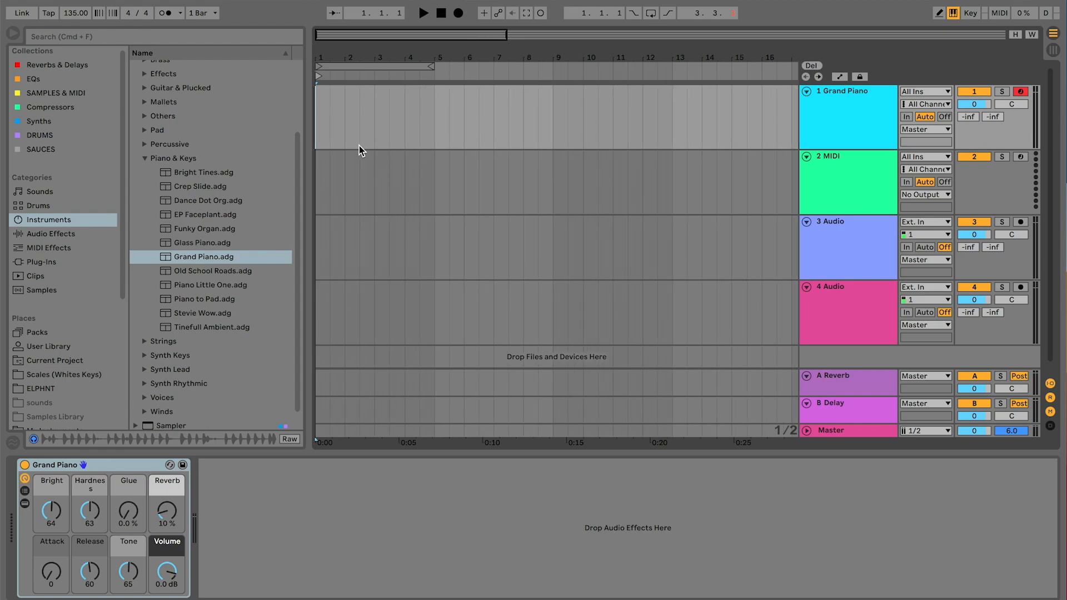
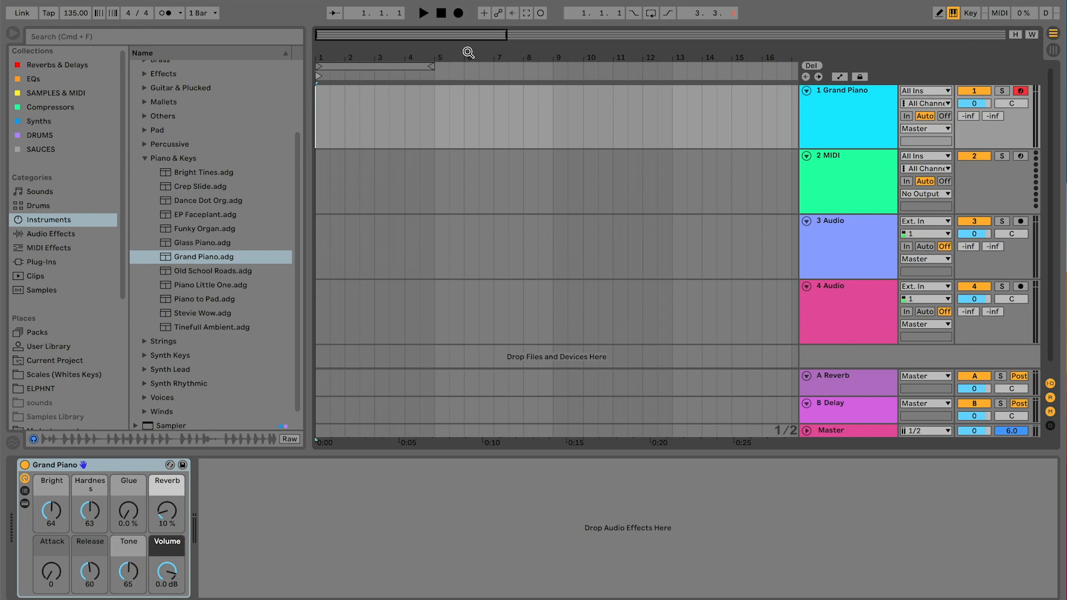
click(458, 17)
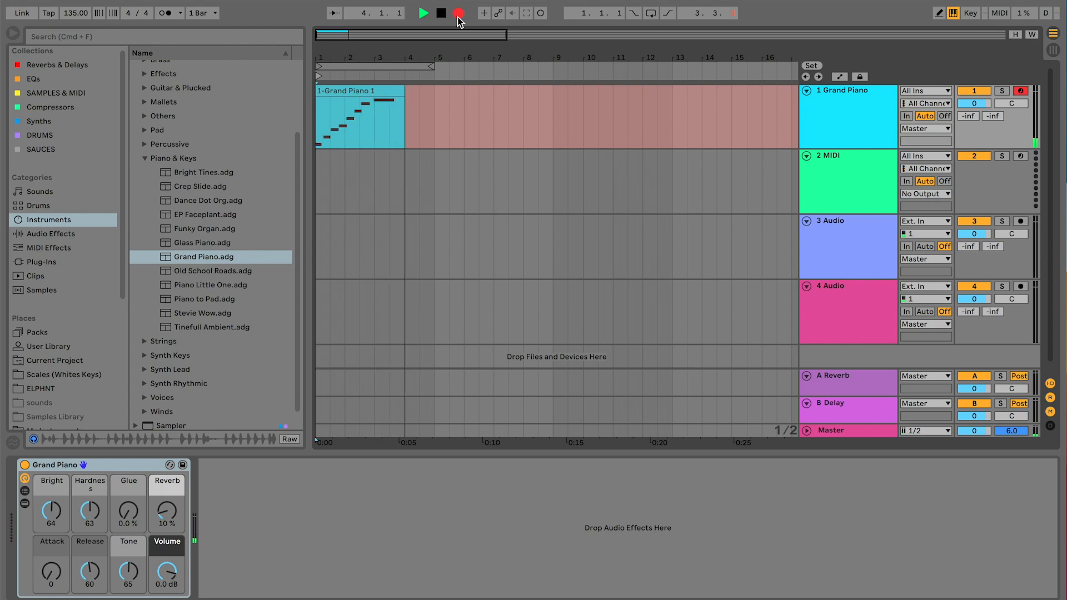
key(space)
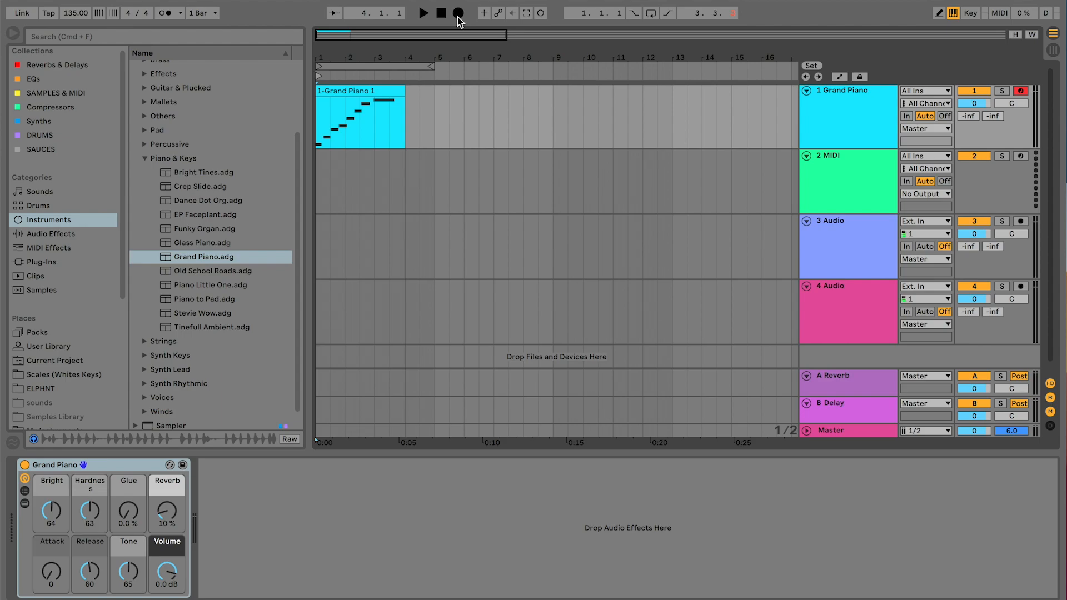
click(377, 92)
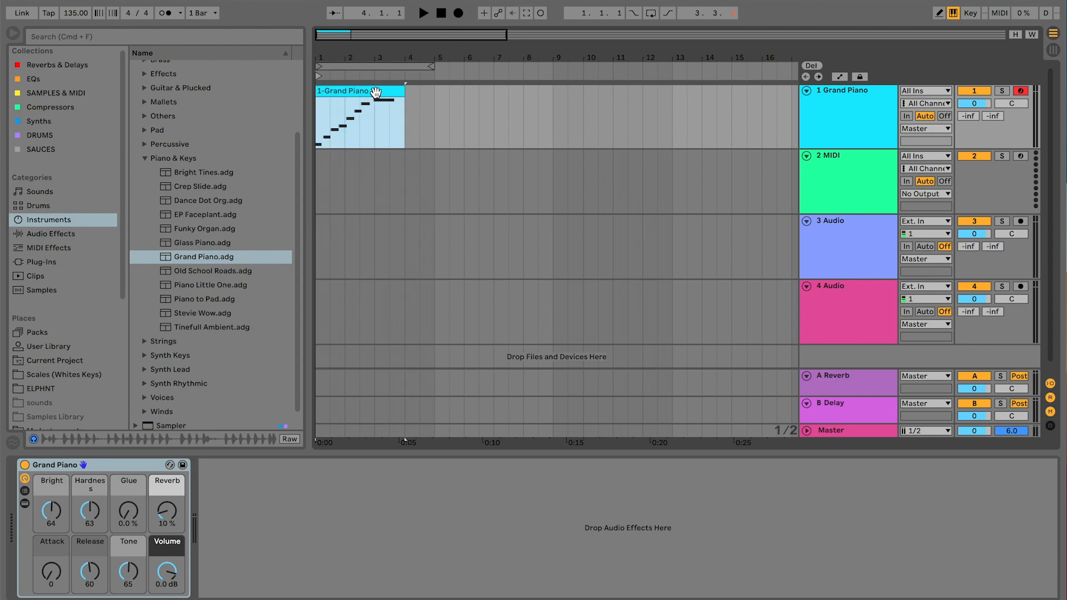
Replace the Grand Piano clip with a new three-bar run of ascending notes recorded from bar 1 with the metronome on.
key(Delete)
click(165, 13)
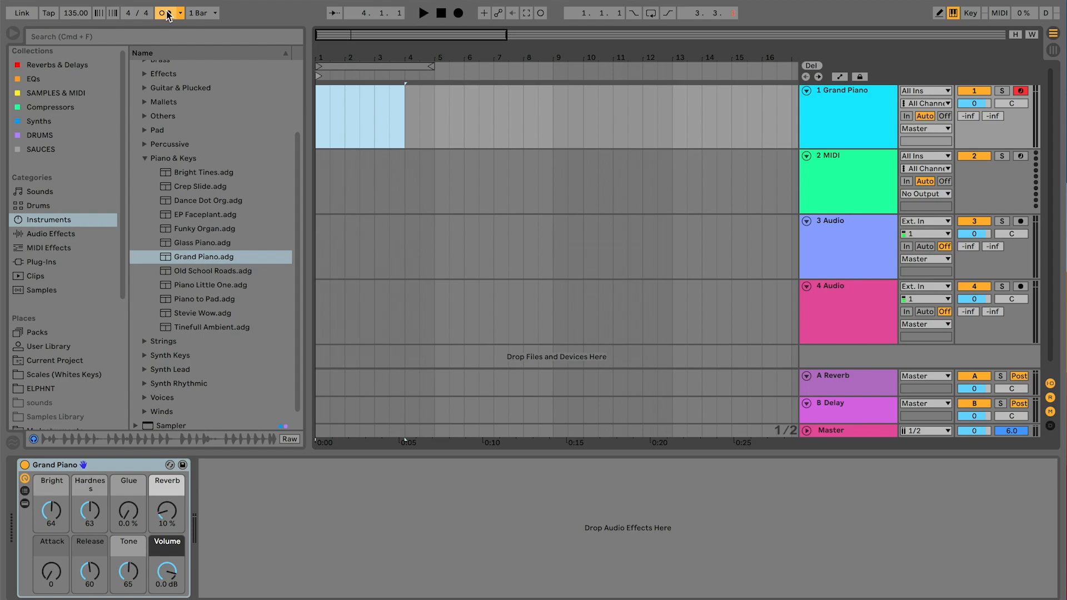
click(317, 118)
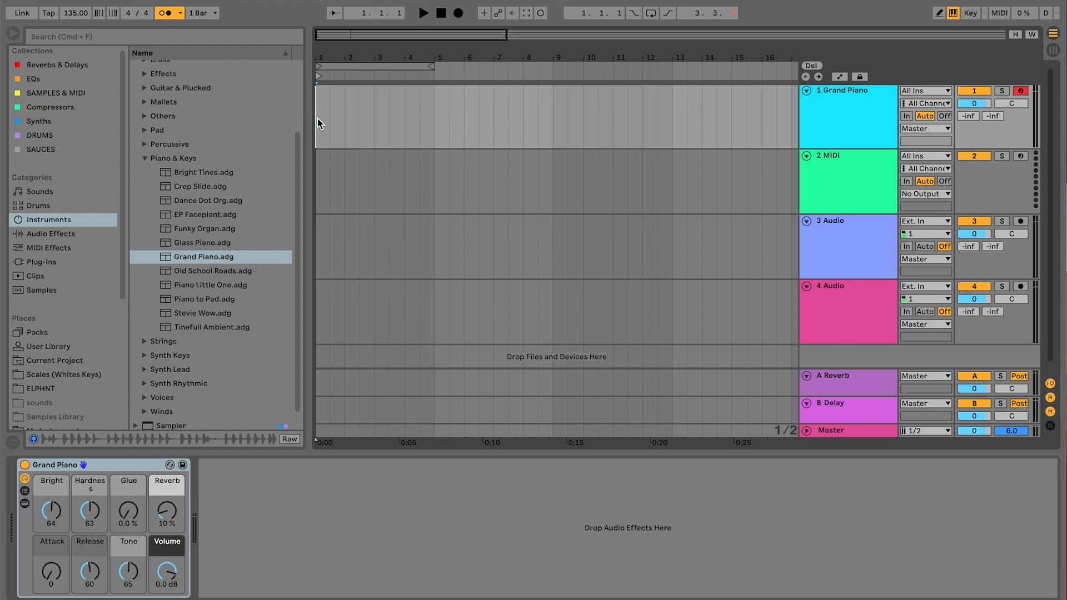
click(458, 14)
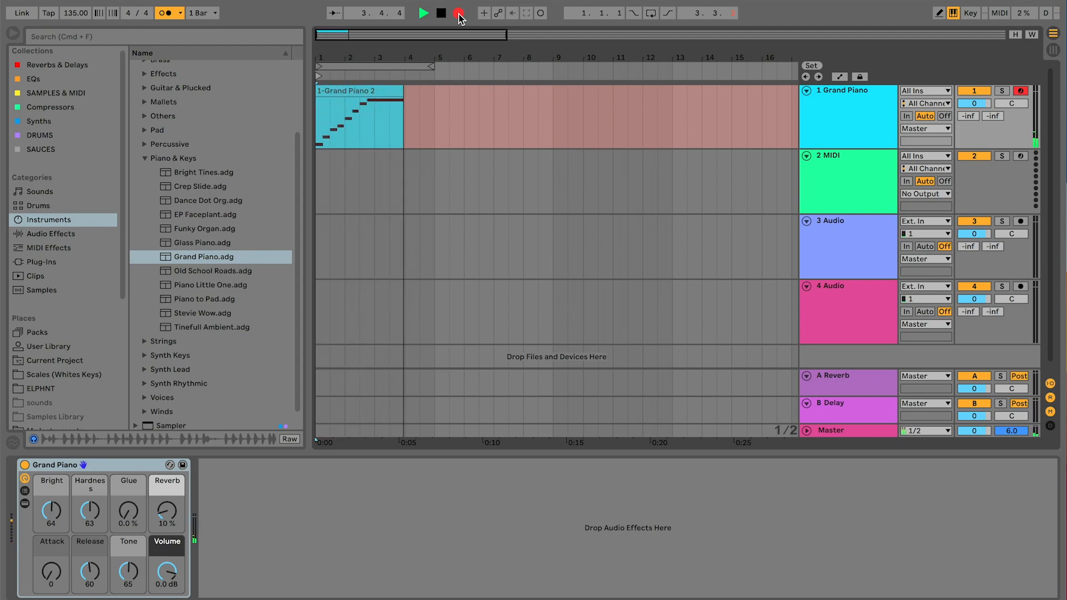
key(space)
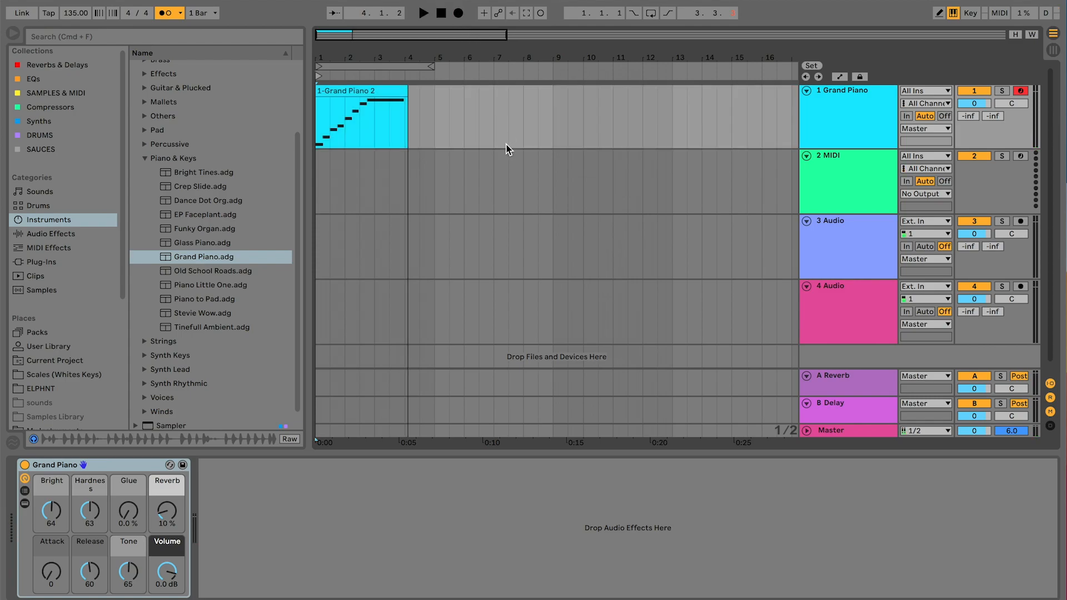
Delete the newly recorded clip from the Grand Piano track and turn the metronome off.
click(362, 90)
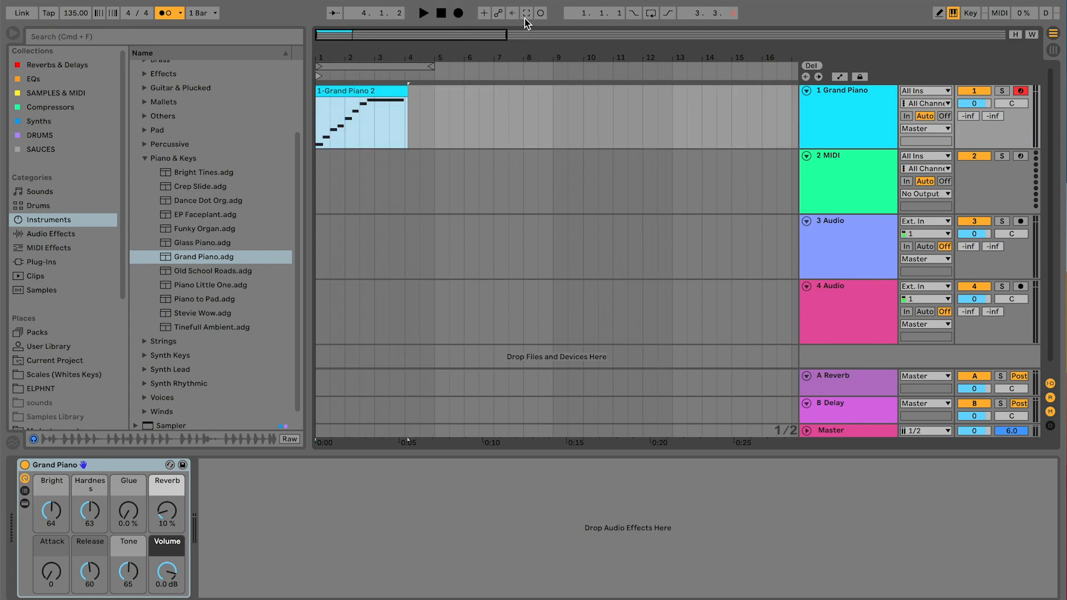
key(Delete)
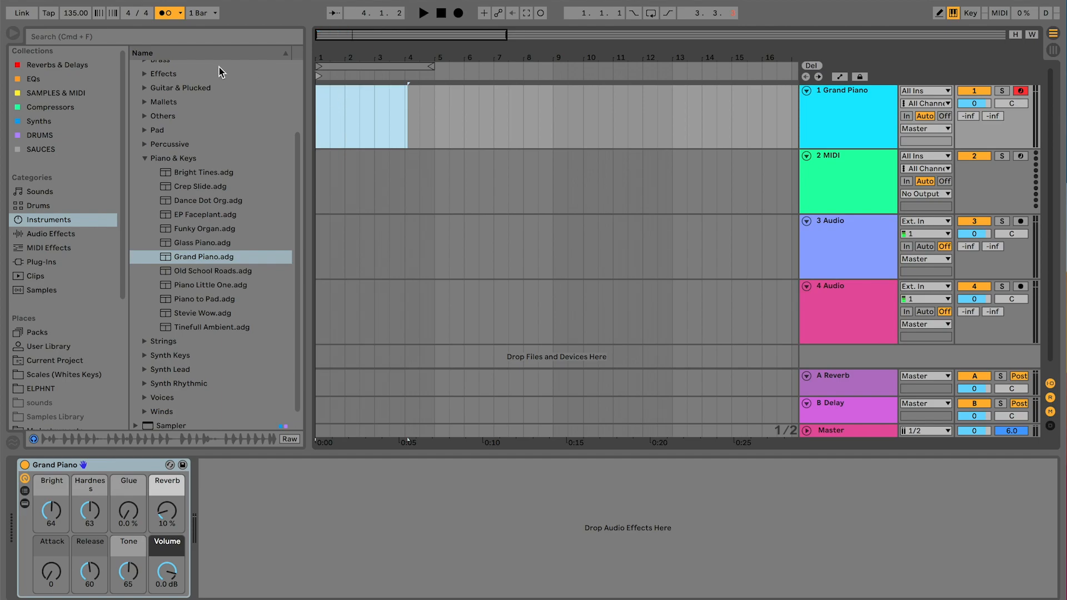
click(164, 13)
Play a melody over non-recording playback from bar 1, then use Capture MIDI to retrieve it as a clip and select the clip.
click(321, 121)
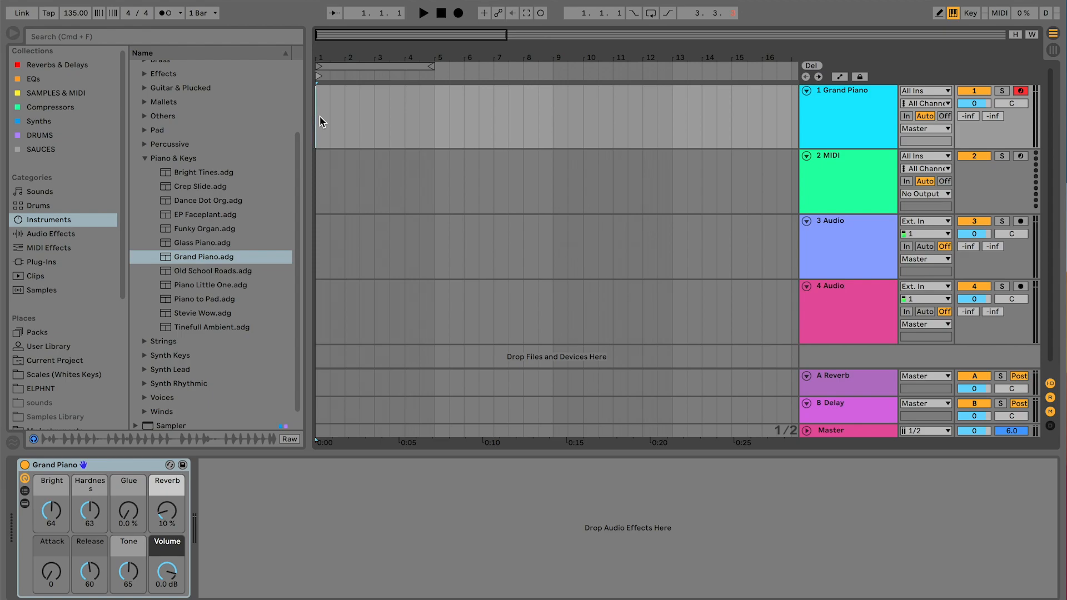
key(space)
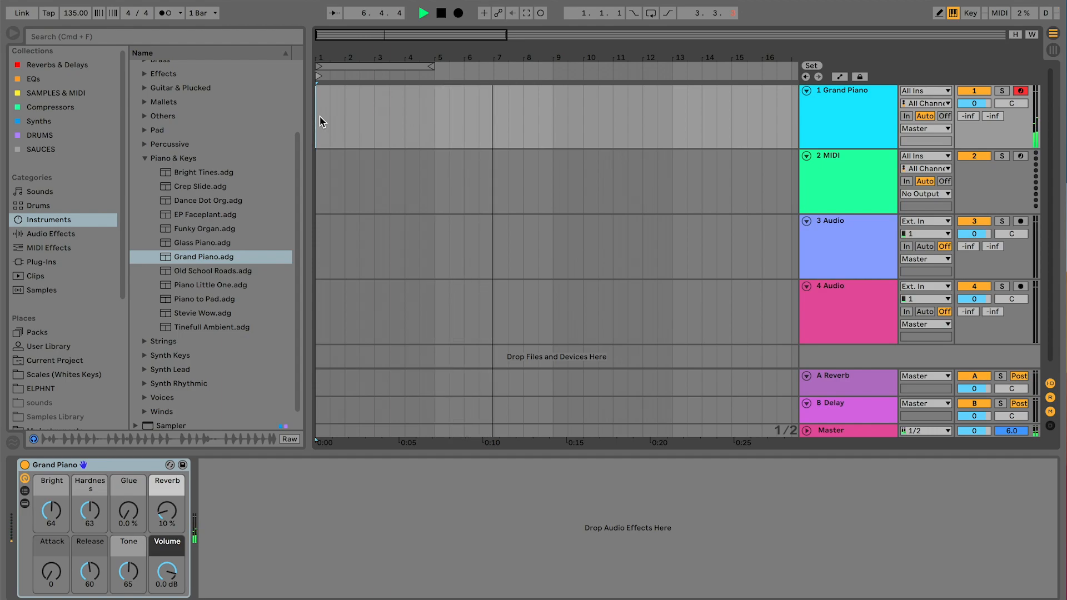
key(space)
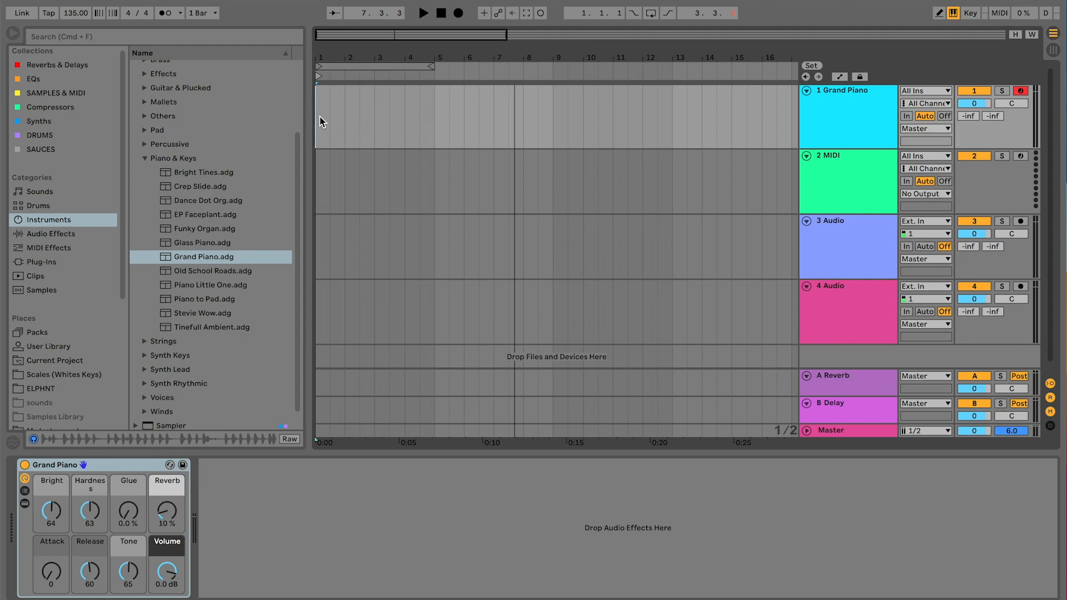
click(527, 15)
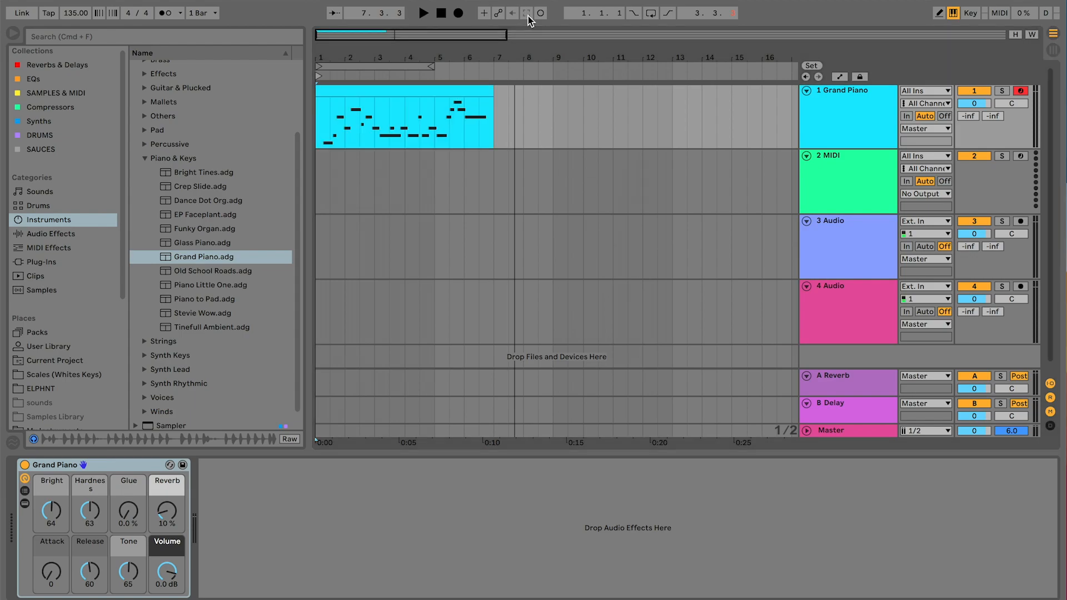
click(429, 94)
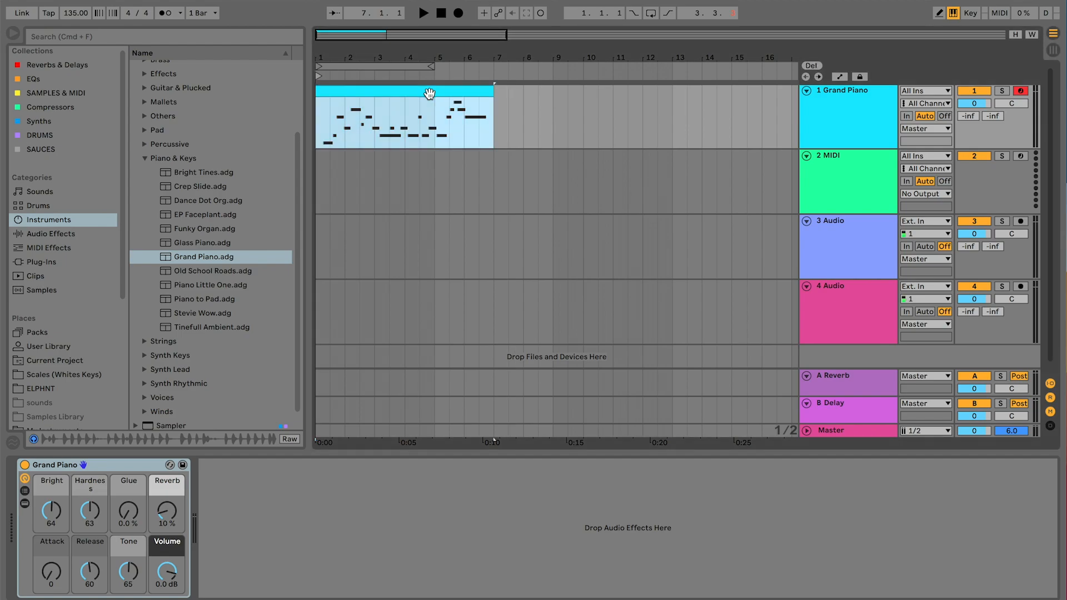
Play back the captured clip from bar 1 and delete it from the Grand Piano track.
key(space)
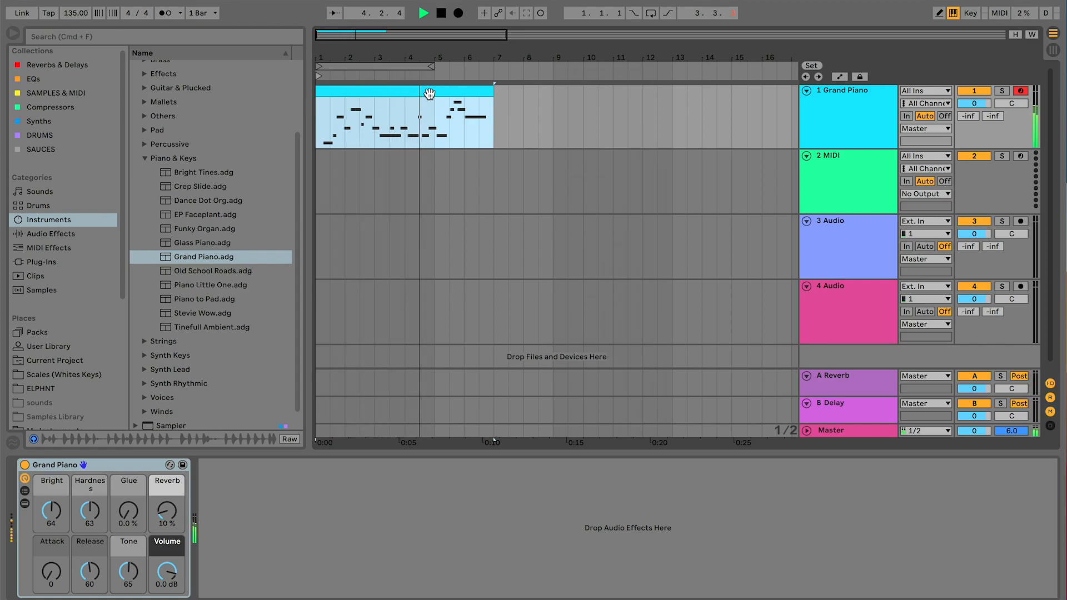
key(space)
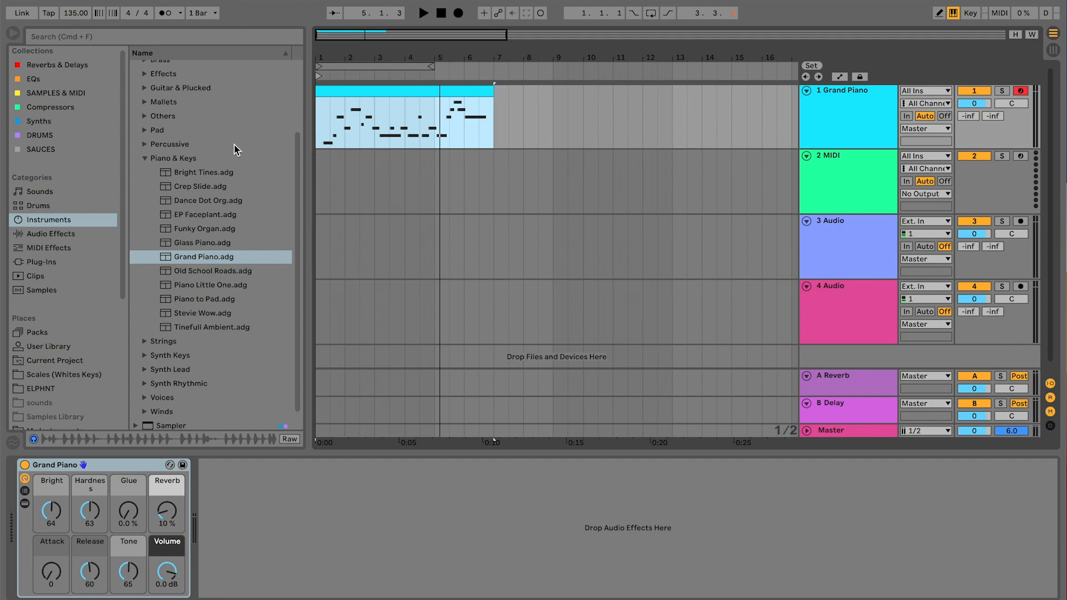
key(Delete)
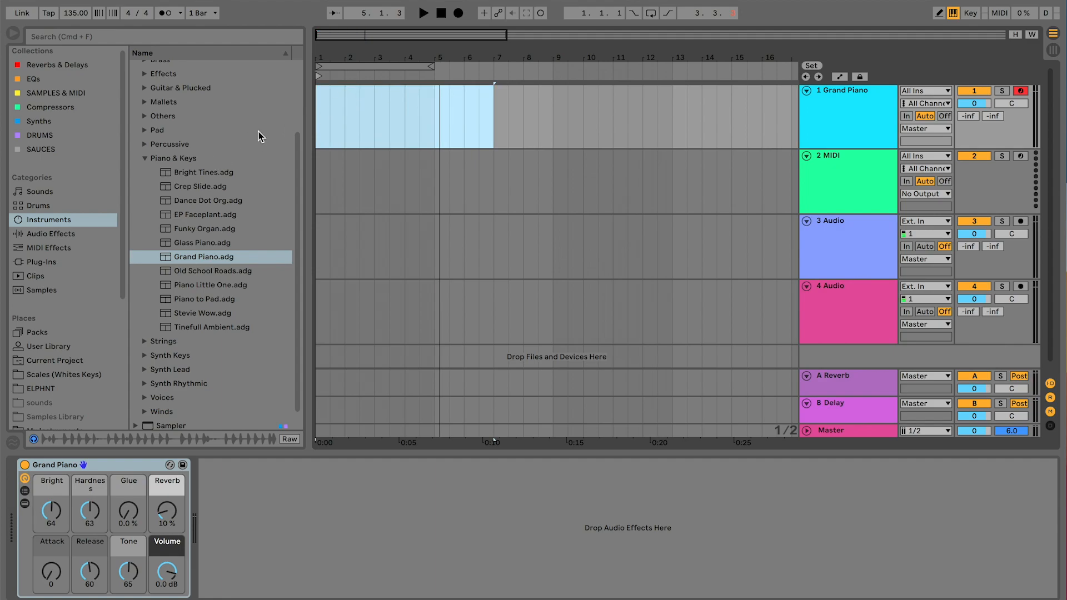
Load the Major Chord preset of the Chord MIDI effect ahead of the Grand Piano instrument.
click(77, 249)
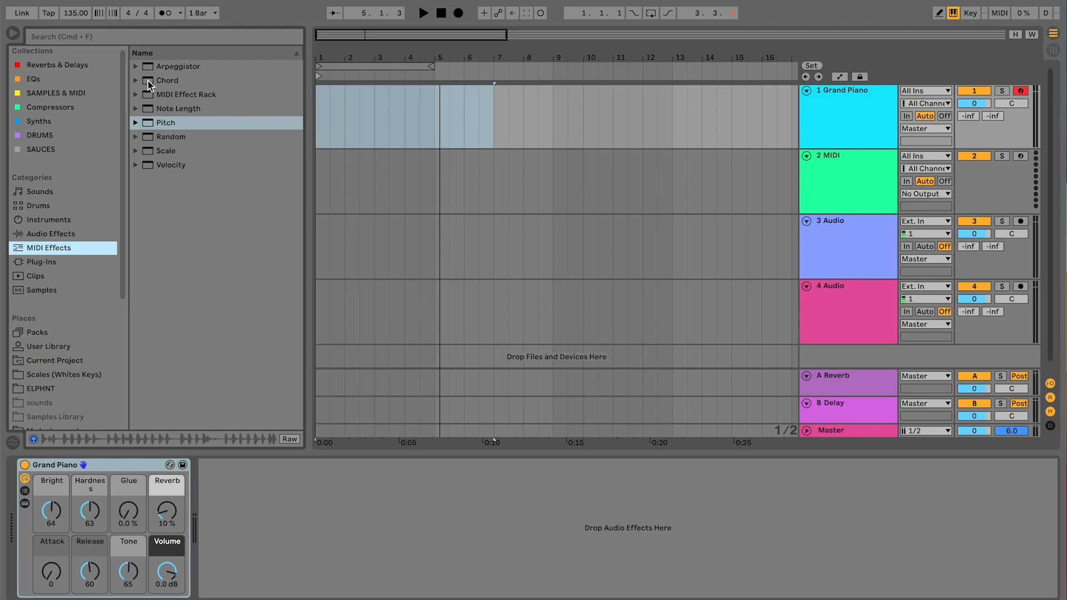
click(195, 81)
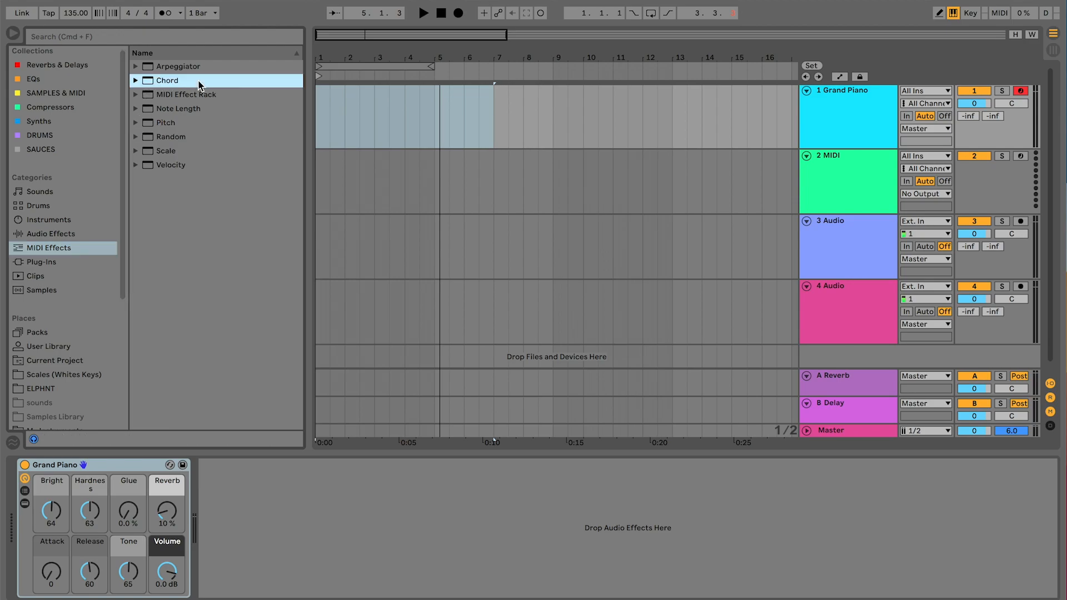
click(136, 81)
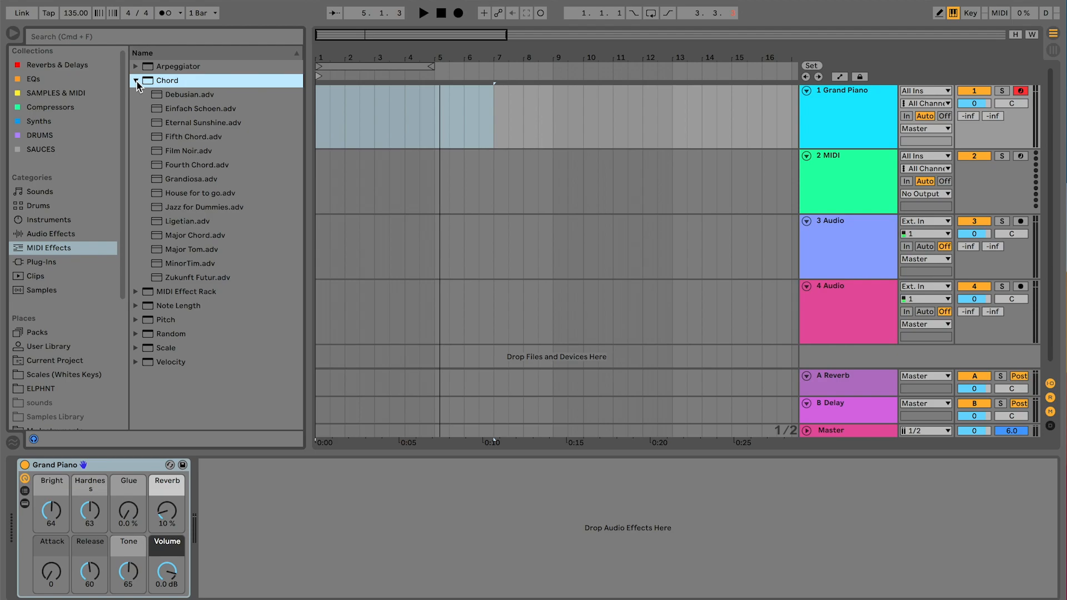
click(256, 236)
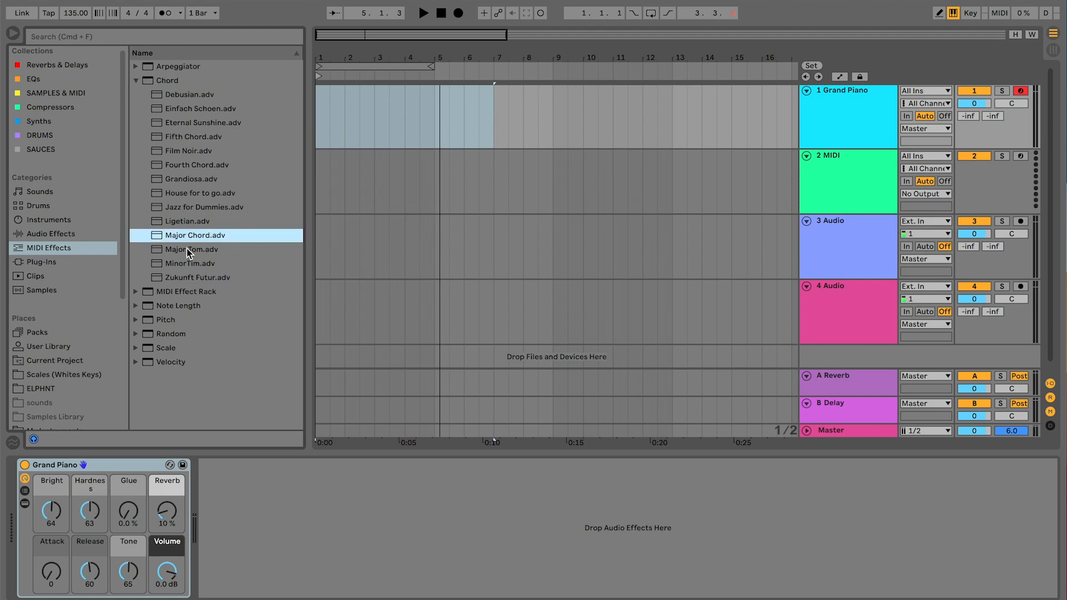
drag(156, 238, 17, 516)
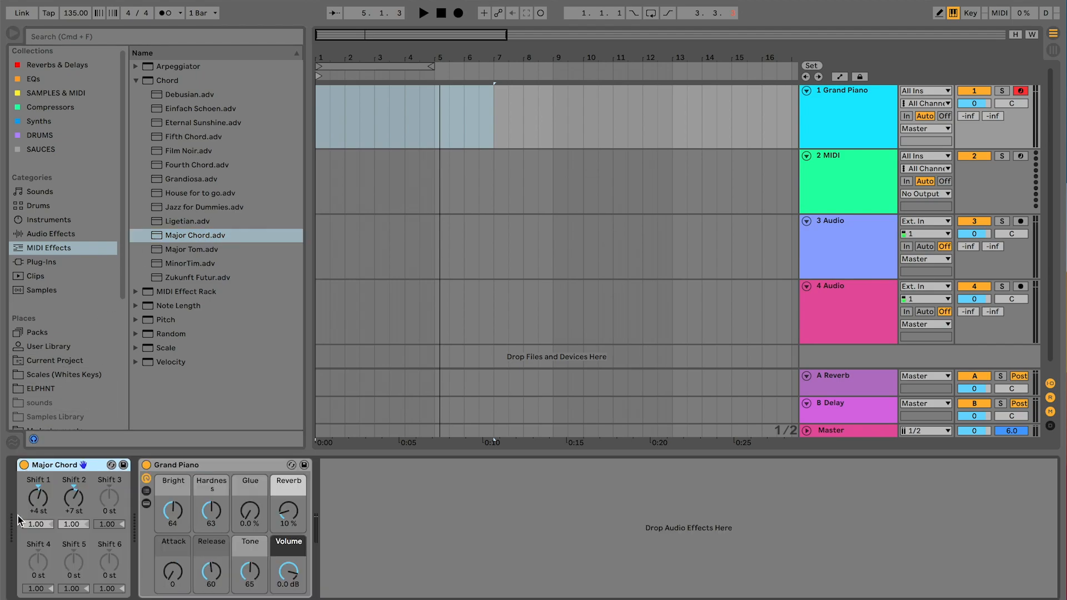
Record a nearly eight-bar MIDI clip through Major Chord from bar 1 of the Grand Piano track and play back its opening.
click(318, 131)
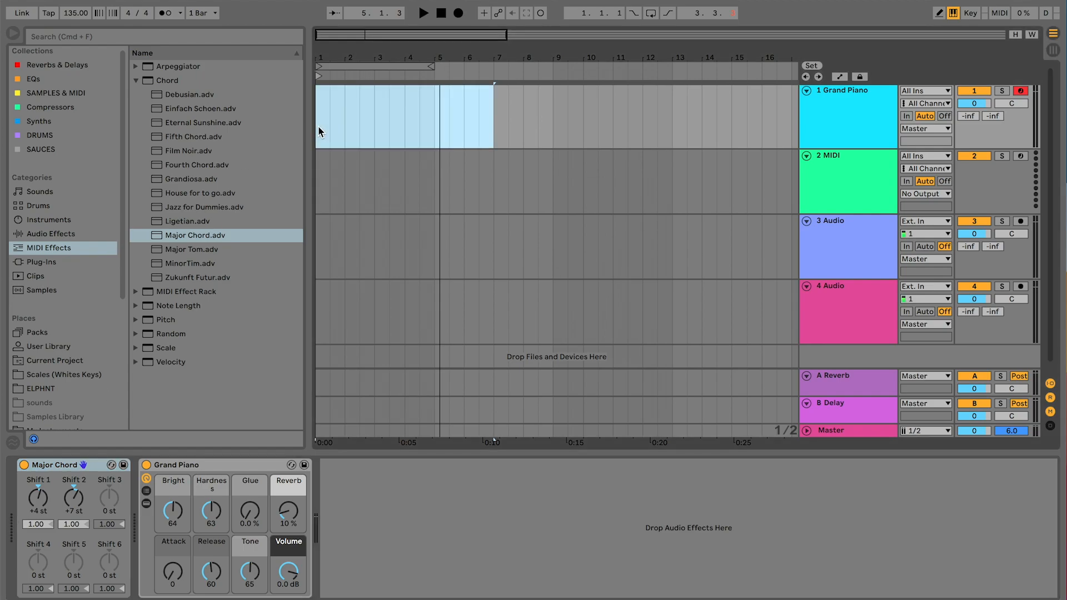
click(318, 127)
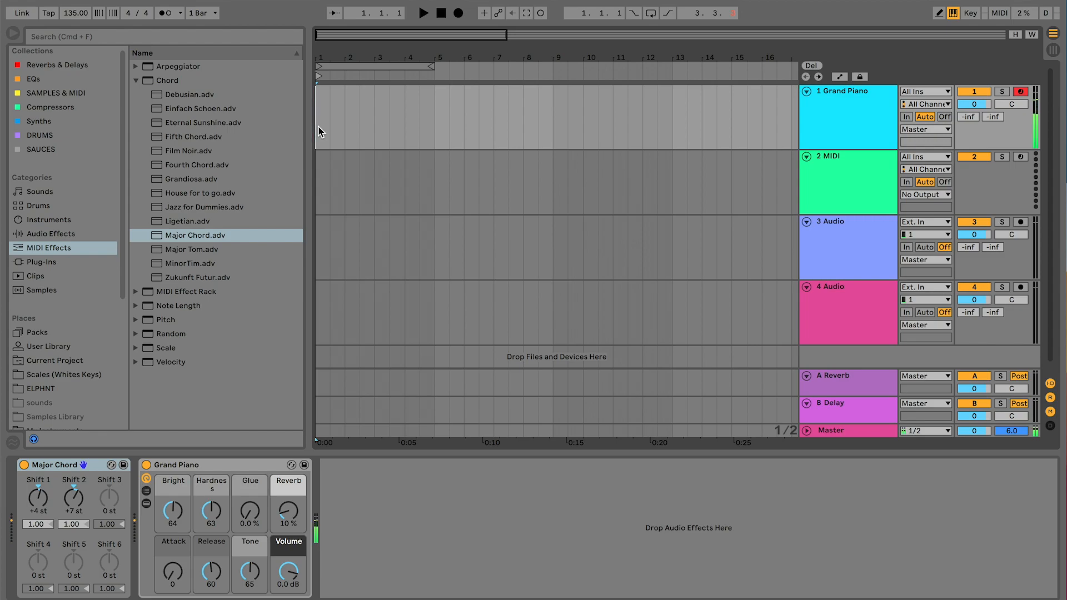
click(457, 14)
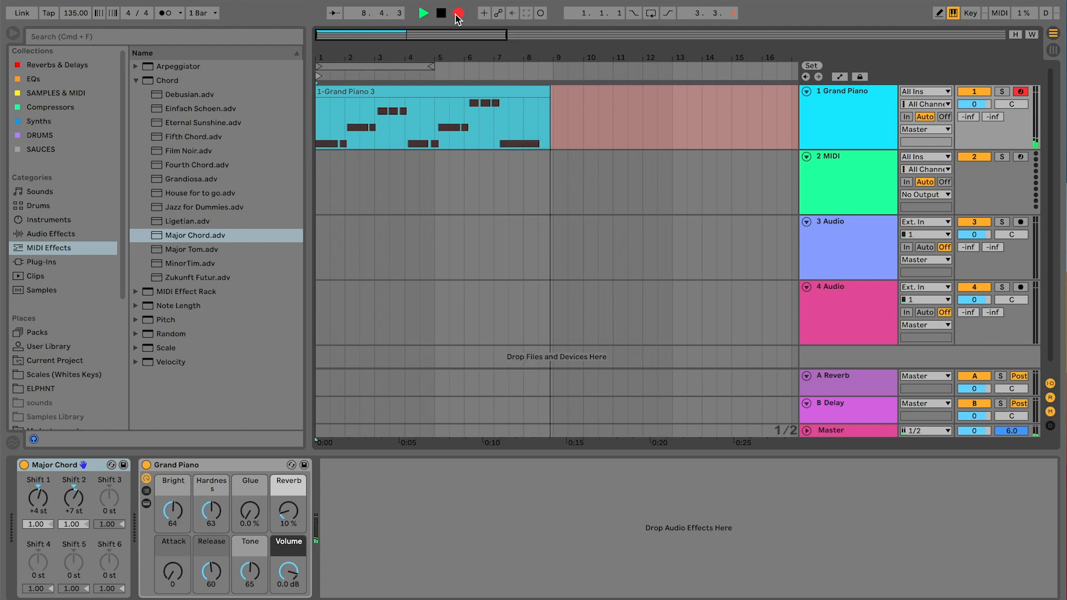
key(space)
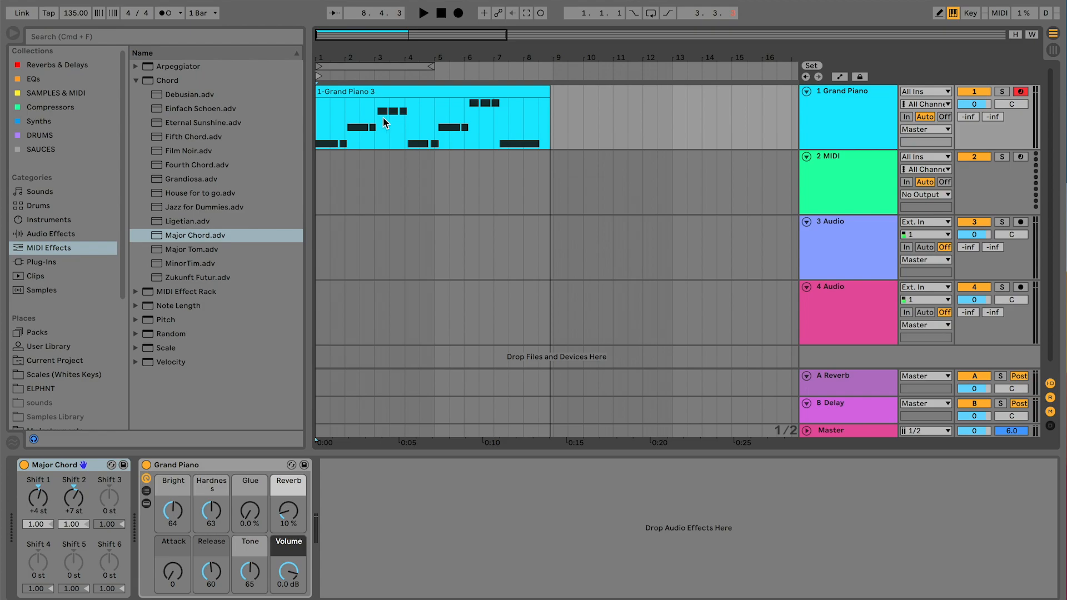
key(space)
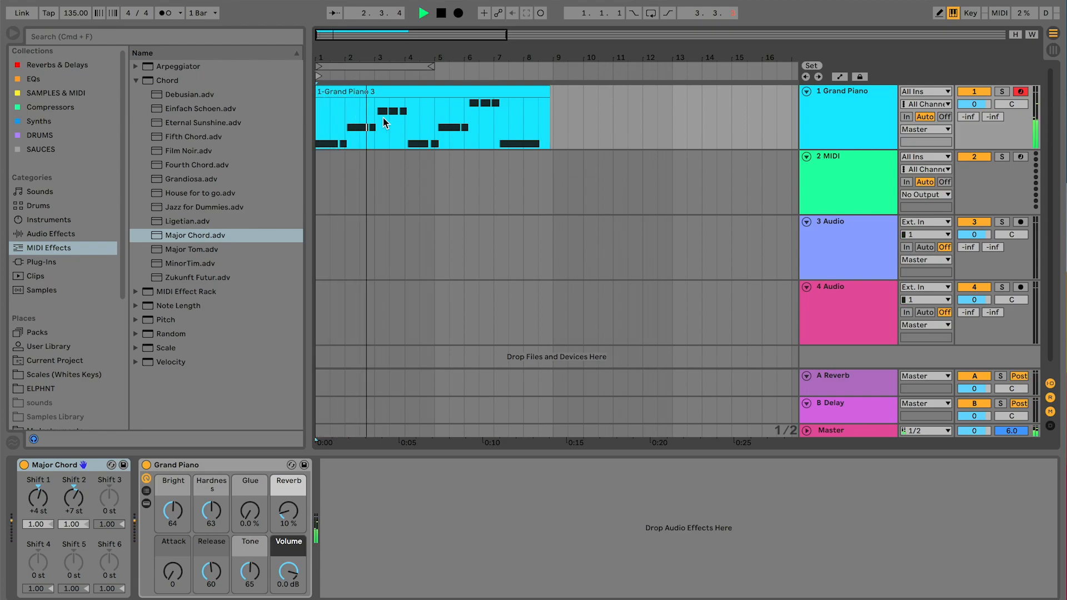
key(space)
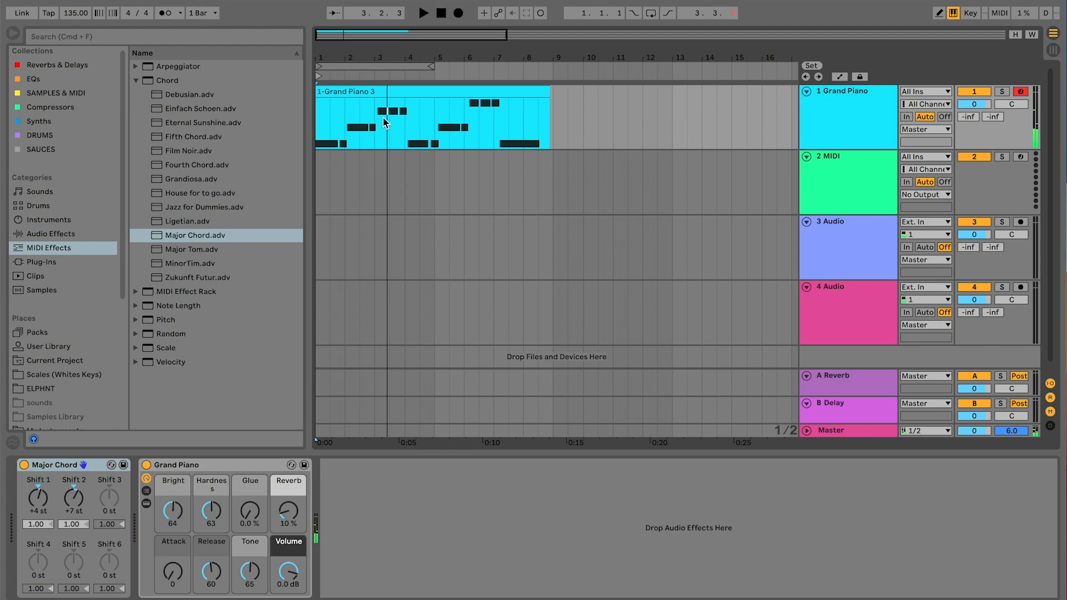
Add the Arpeggiator MIDI effect ahead of Major Chord and select the recorded clip on the Grand Piano track.
click(136, 81)
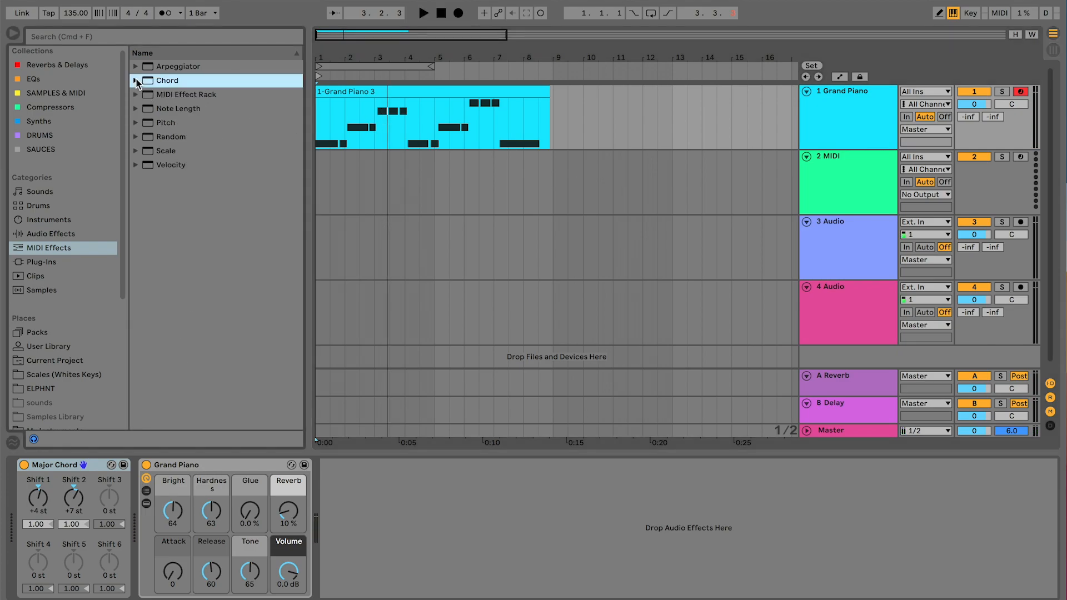
mouse_move(149, 67)
mouse_down()
mouse_move(97, 383)
mouse_move(20, 525)
mouse_up()
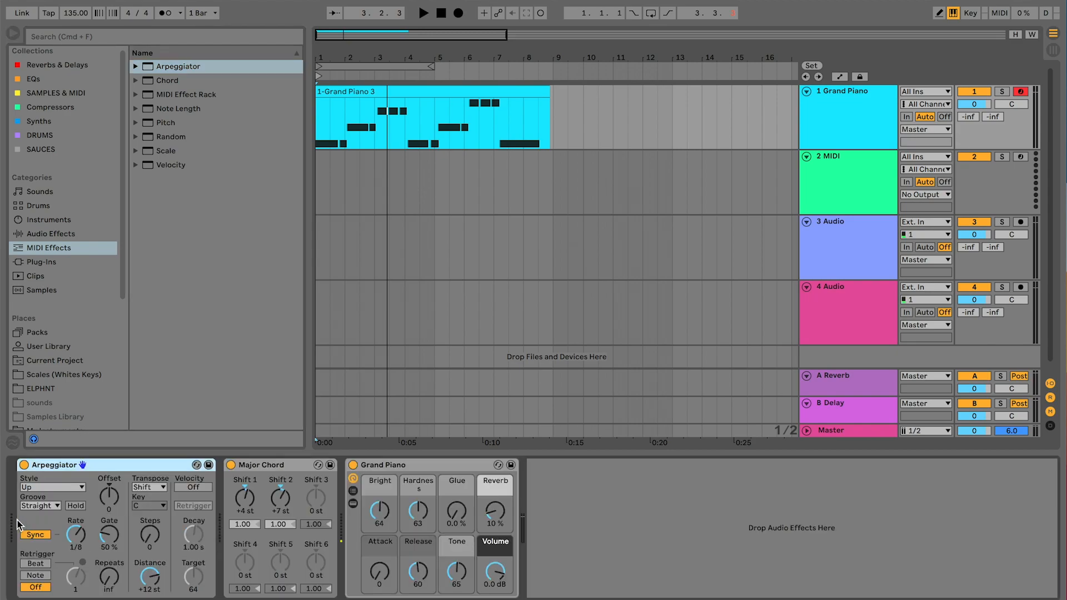
click(346, 91)
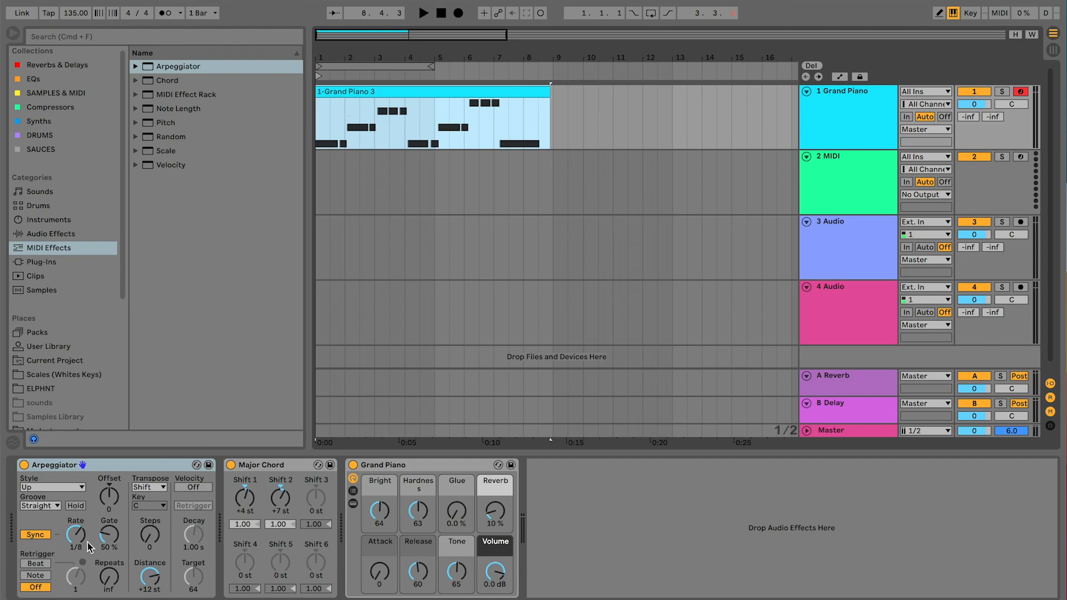
Review the Arpeggiator's Style options and play the opening of the recorded clip through the effect.
click(72, 489)
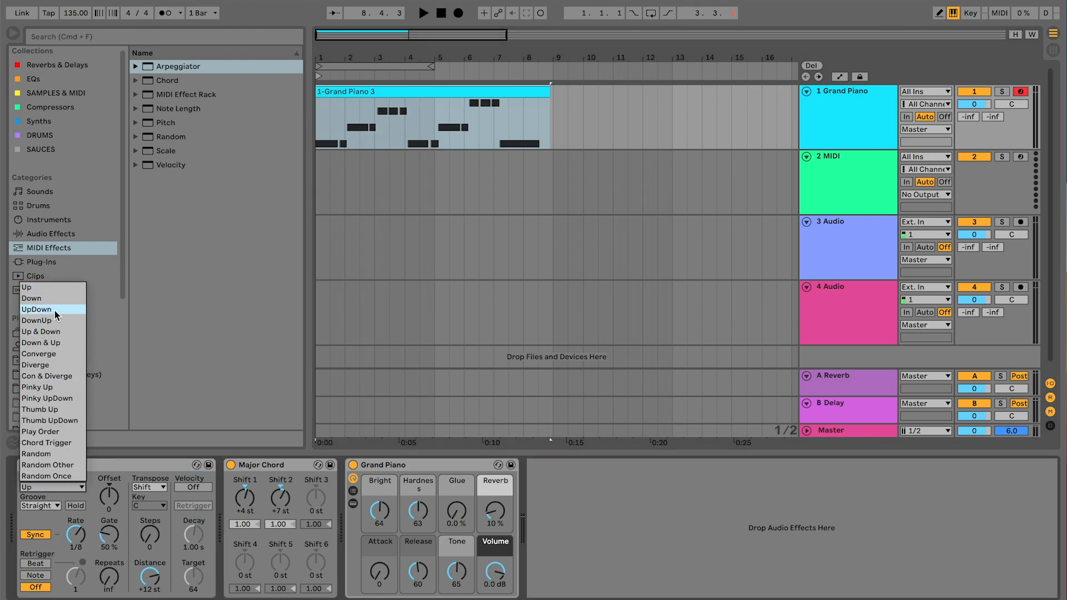
click(106, 464)
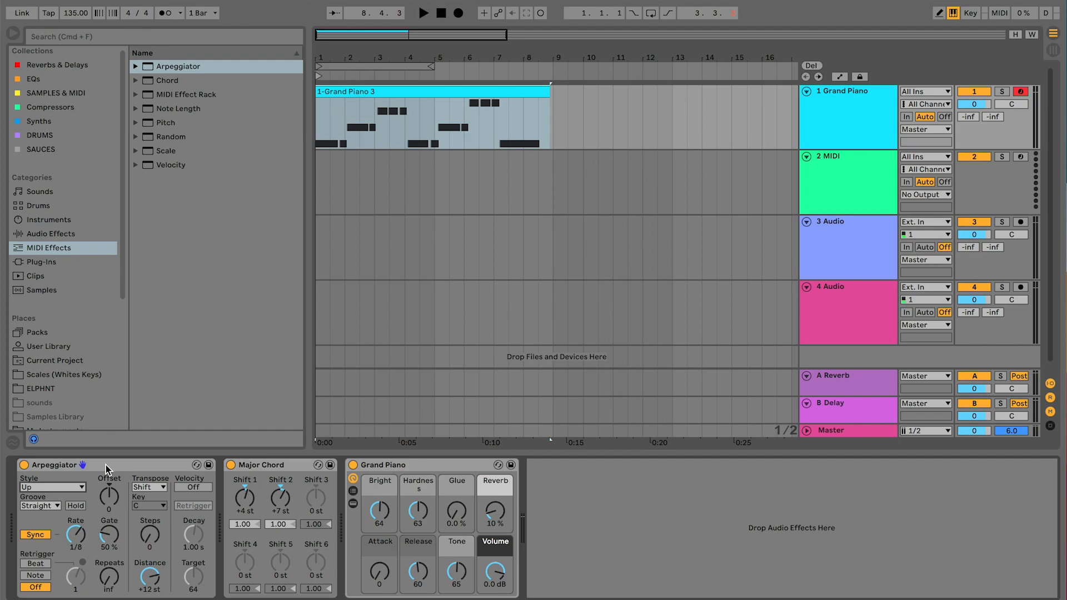
key(space)
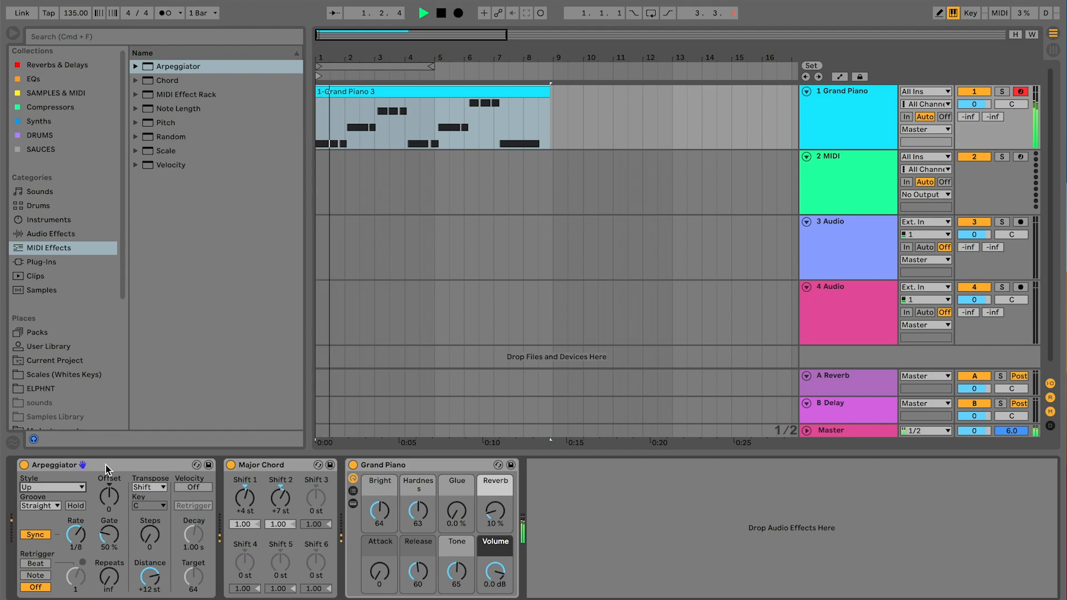
key(space)
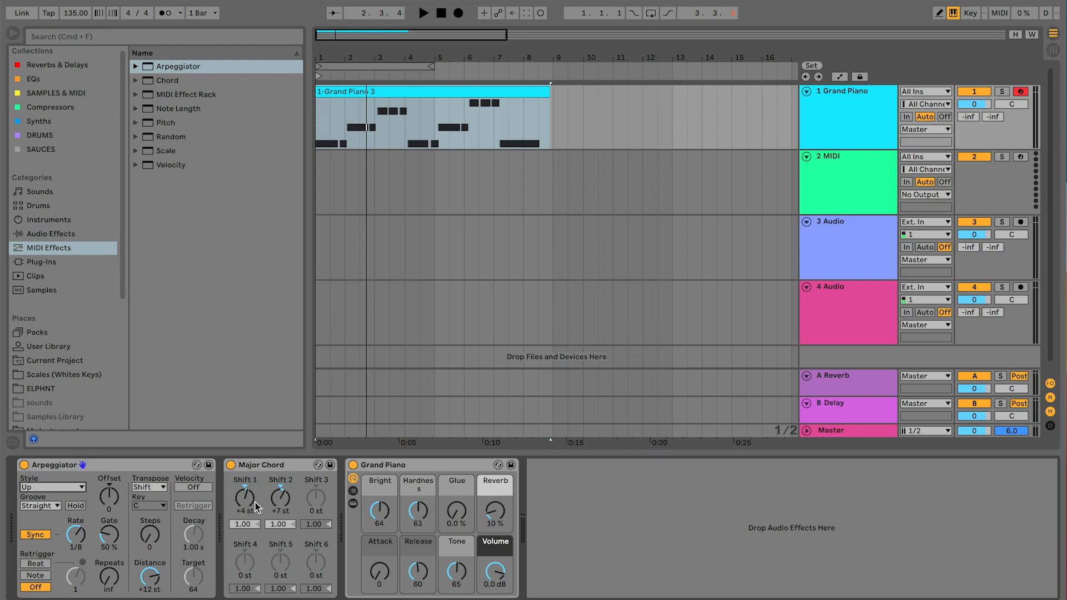
Audition the clip with the Arpeggiator Rate at 1/16, raise the Rate to 1/32 during playback and stop.
click(272, 465)
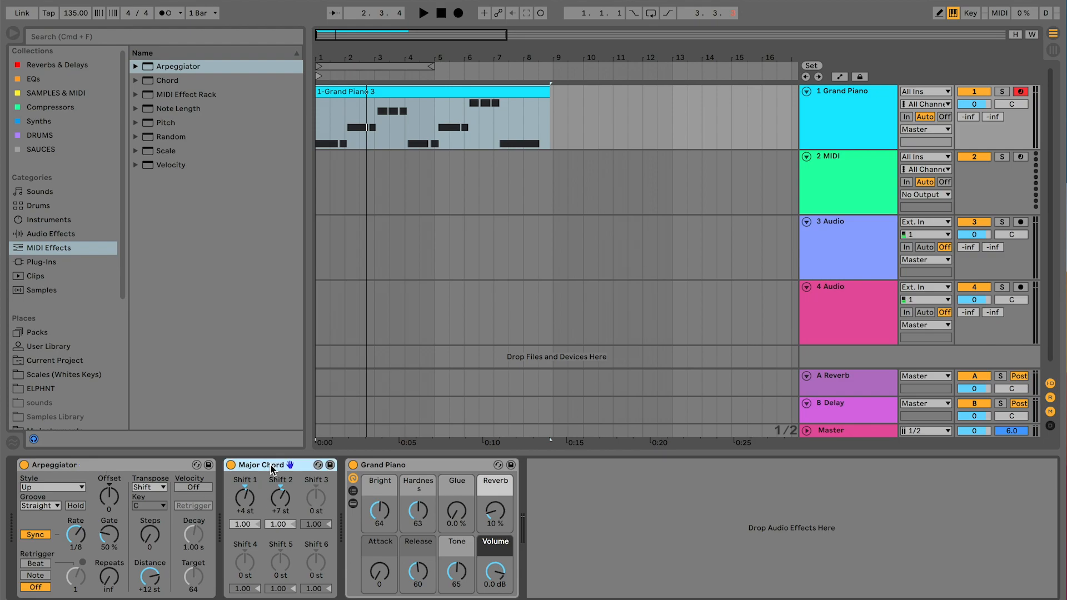
click(78, 536)
key(Down)
key(Down)
key(space)
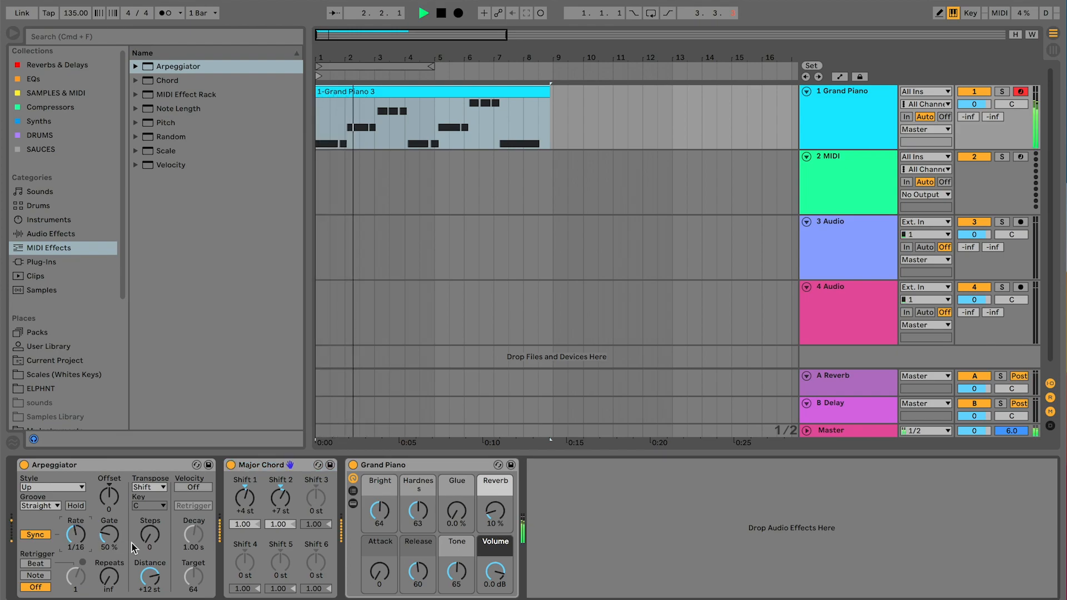
key(Down)
key(Down)
key(space)
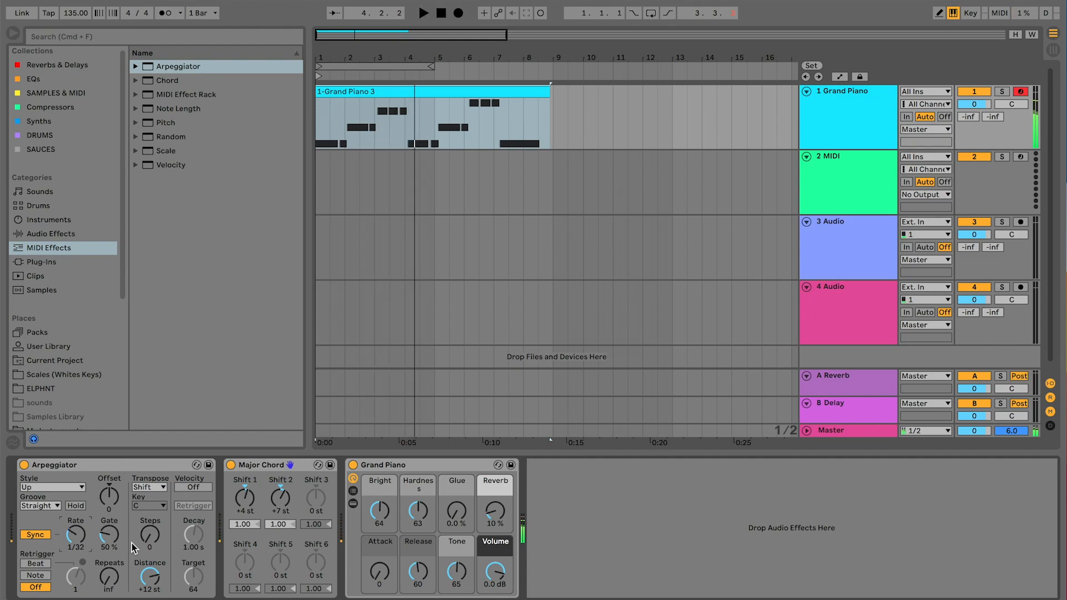
Remove the Major Chord device and delete the recorded clip from the Grand Piano track.
click(256, 466)
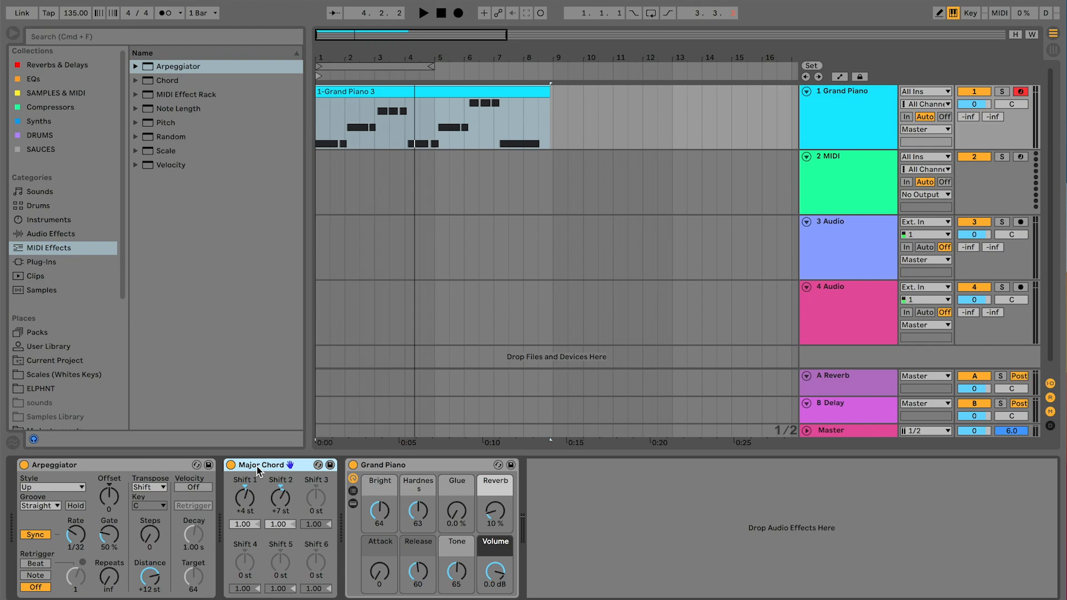
key(Delete)
click(426, 91)
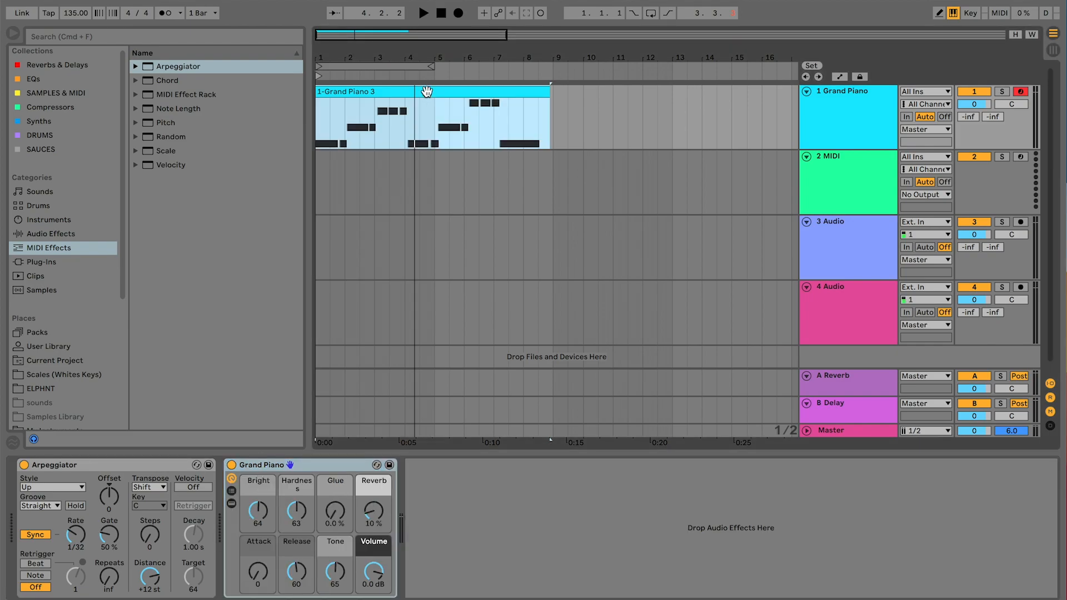
key(Delete)
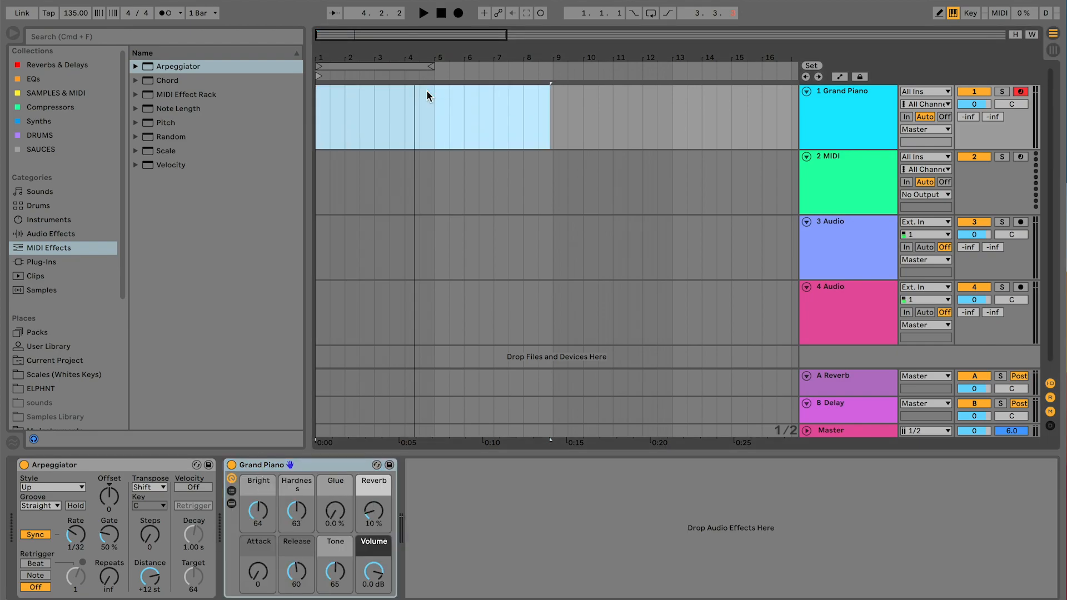
Place the insert marker at bar 1 of the Grand Piano track and toggle the Arpeggiator for comparison, leaving it bypassed.
click(320, 125)
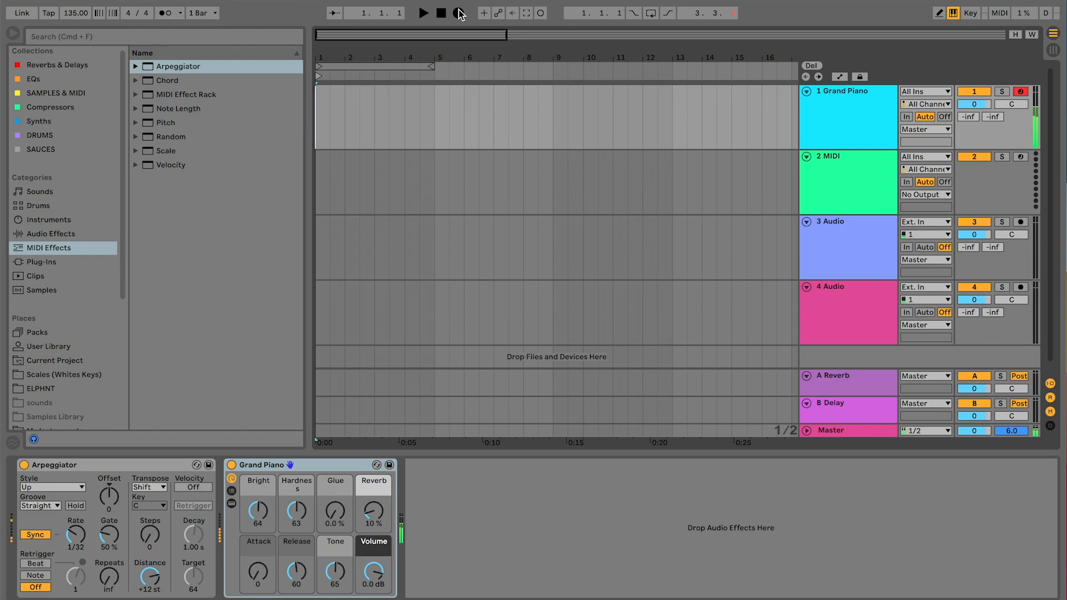
click(23, 466)
click(23, 465)
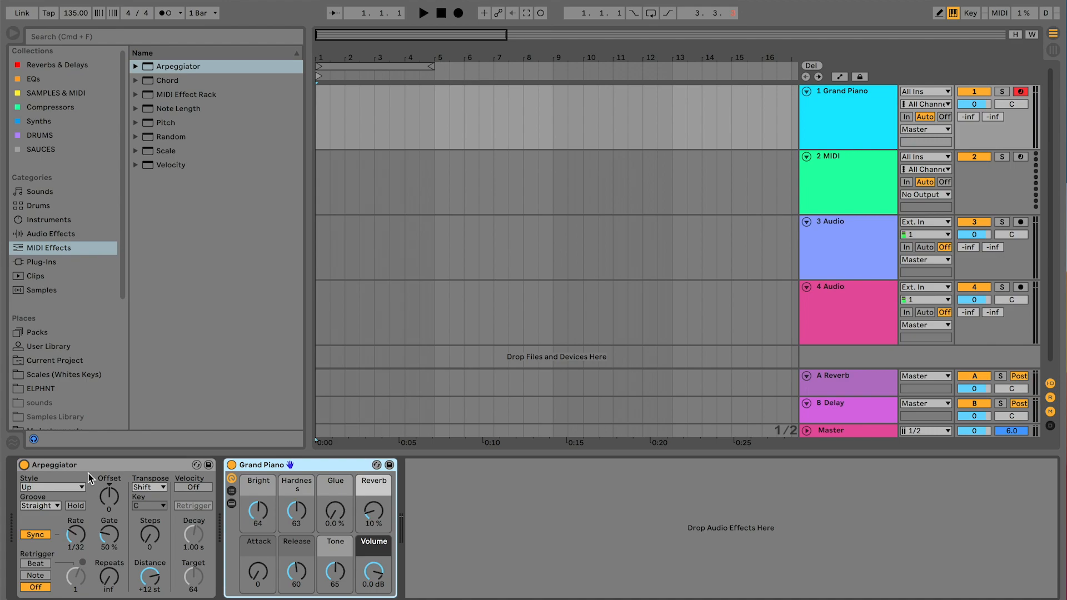
click(23, 466)
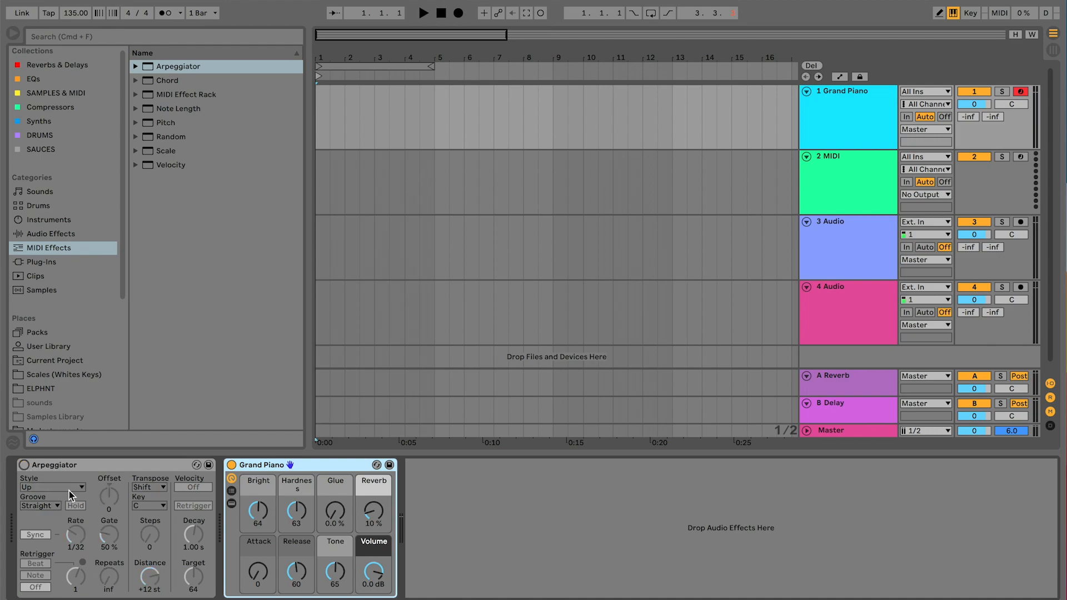
click(25, 466)
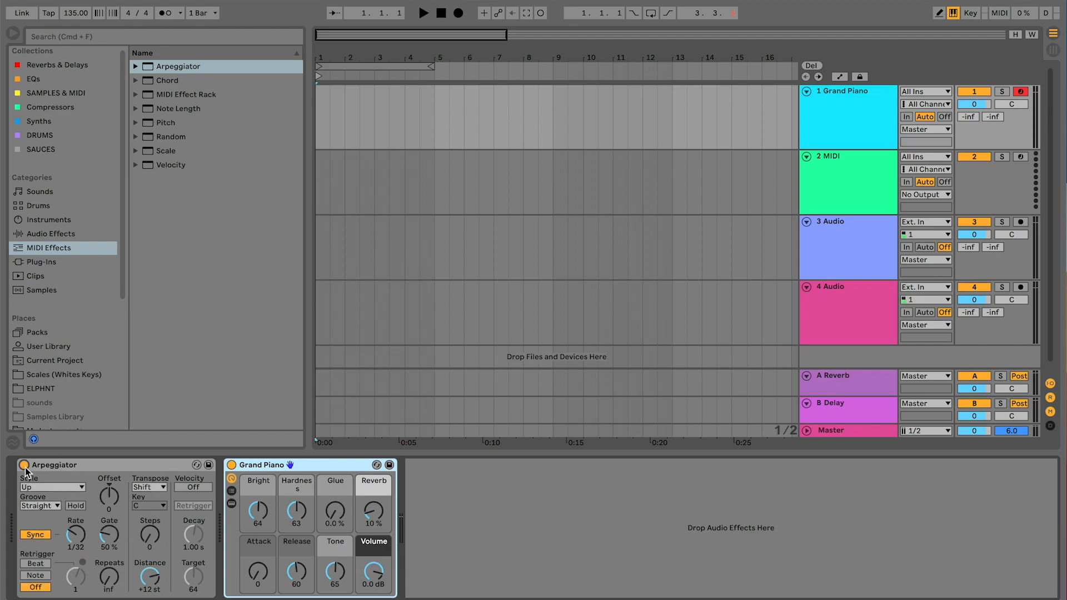
click(24, 465)
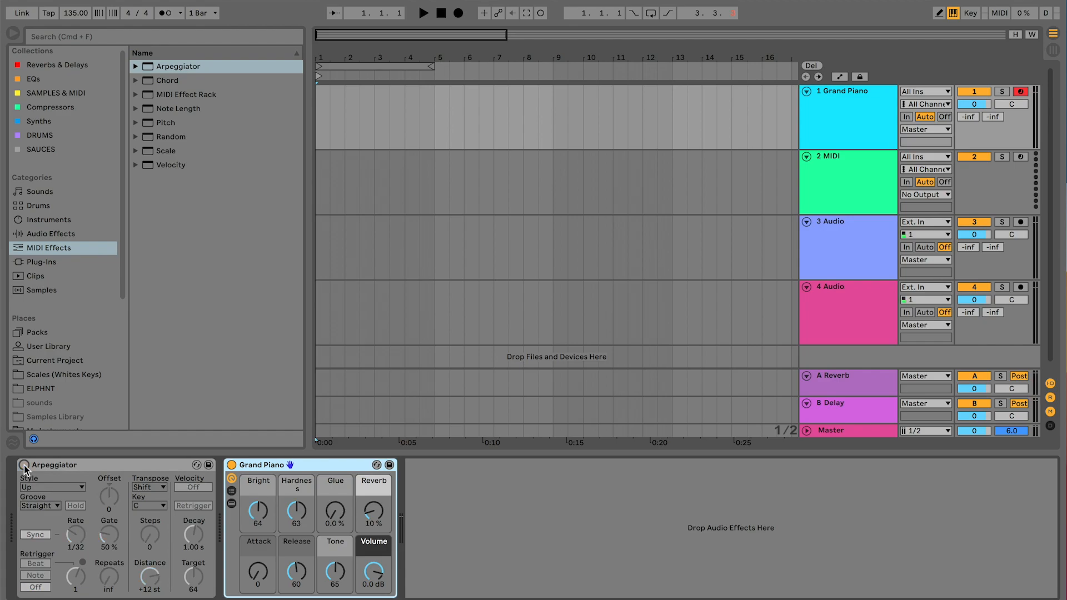
Record a MIDI clip of chords about four bars long from bar 1 of the Grand Piano track.
click(323, 126)
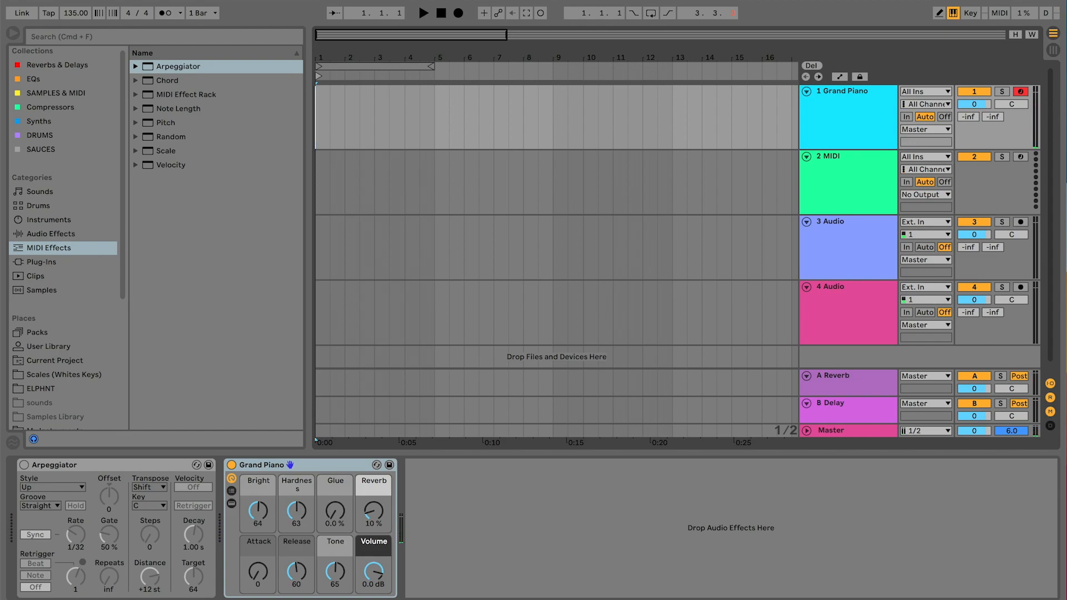
click(459, 13)
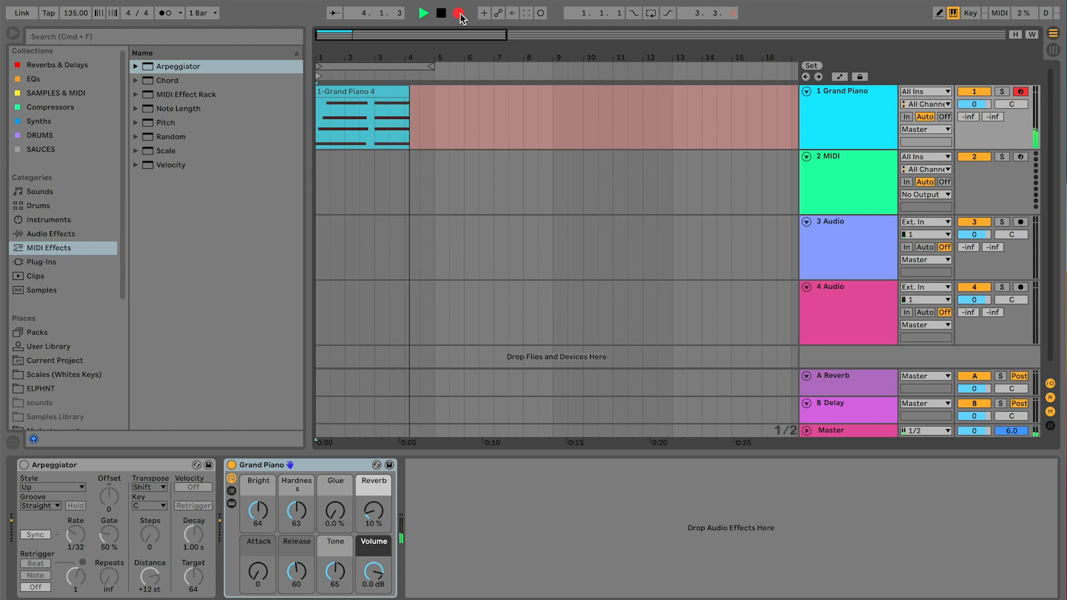
key(space)
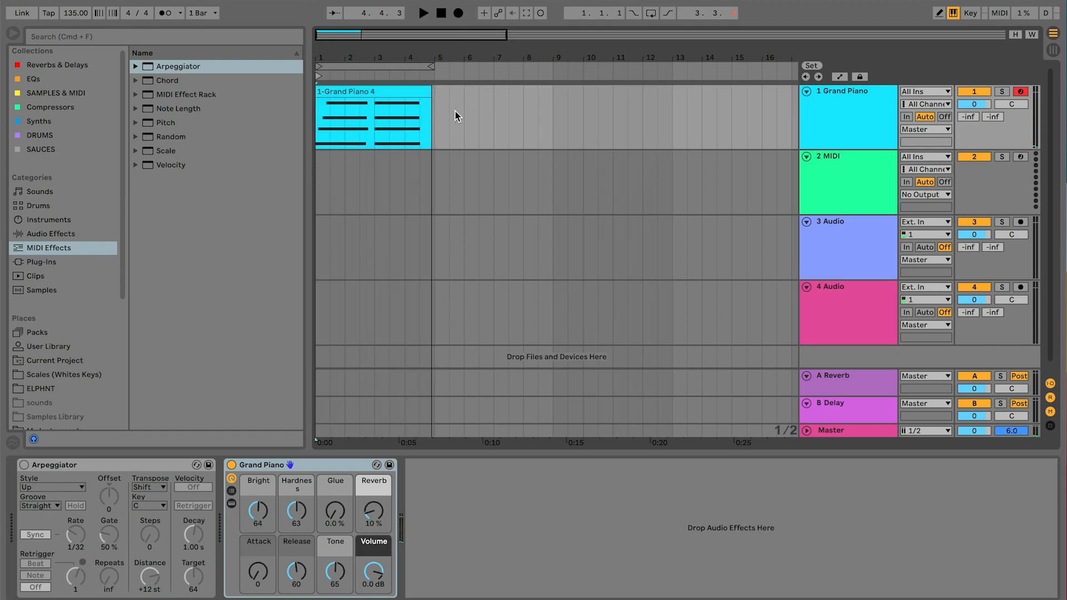
Reactivate the Arpeggiator and set its Rate to 1/8.
click(24, 464)
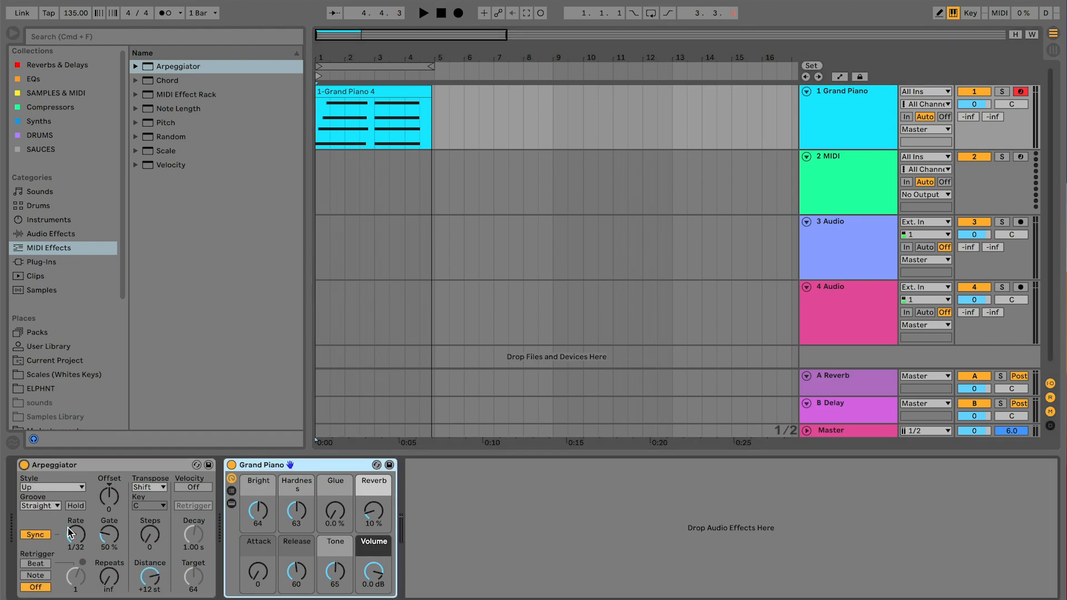
drag(79, 541, 79, 519)
key(Up)
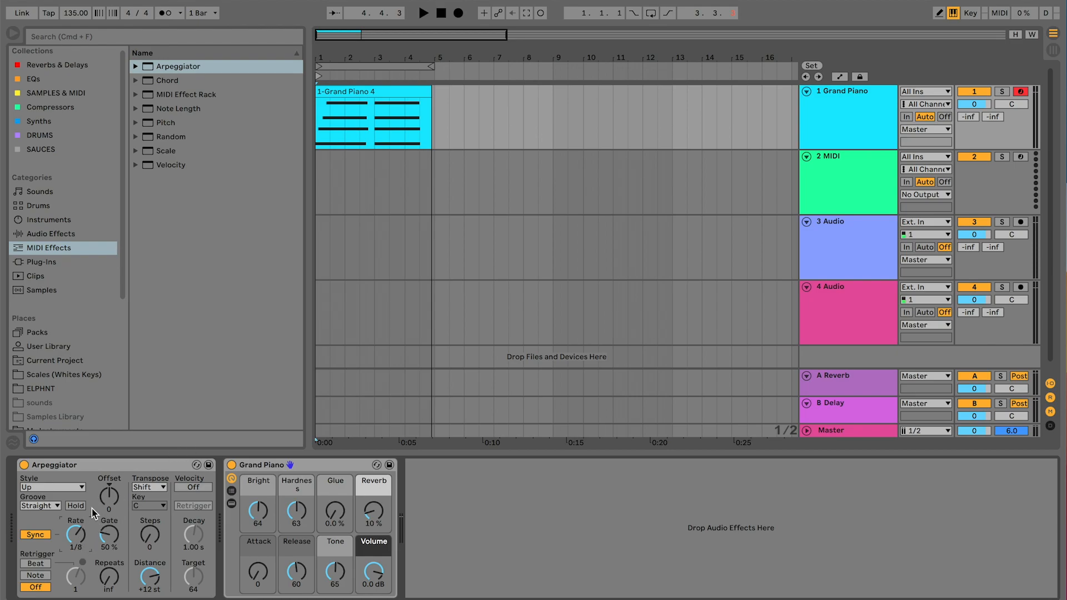
Play the recorded chords while trying Arpeggiator Rates up to 1/32, settle on 1/16 and stop playback.
key(space)
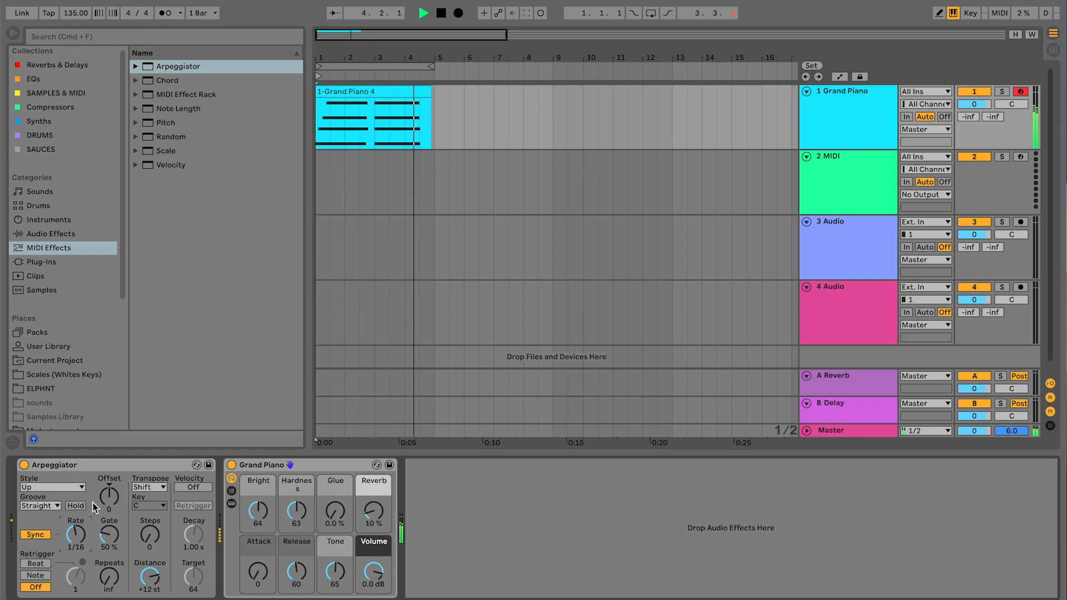
key(Down)
key(Down)
key(Up)
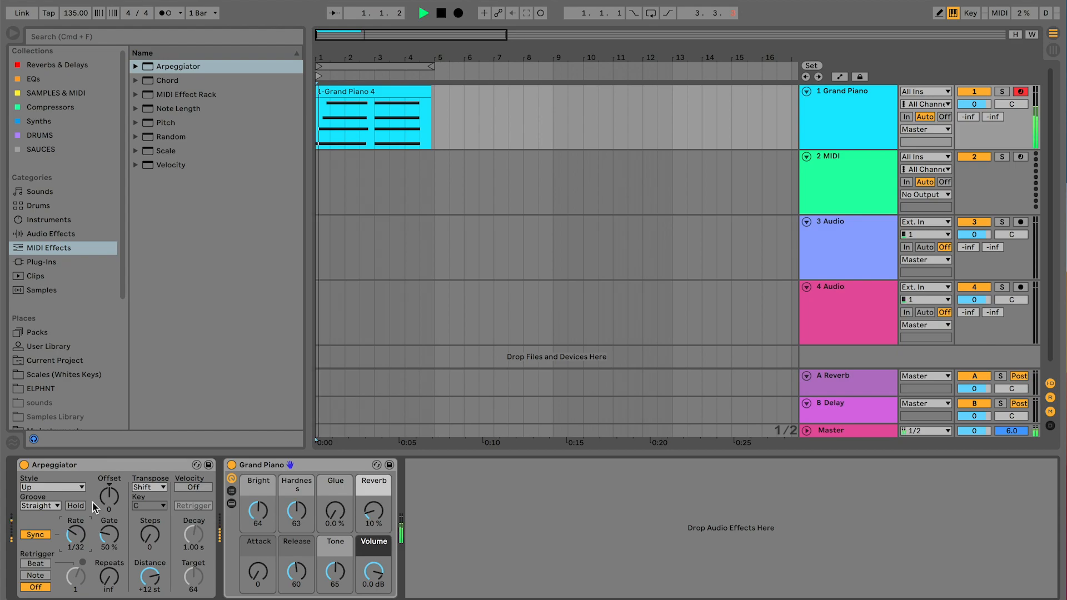
key(Up)
key(space)
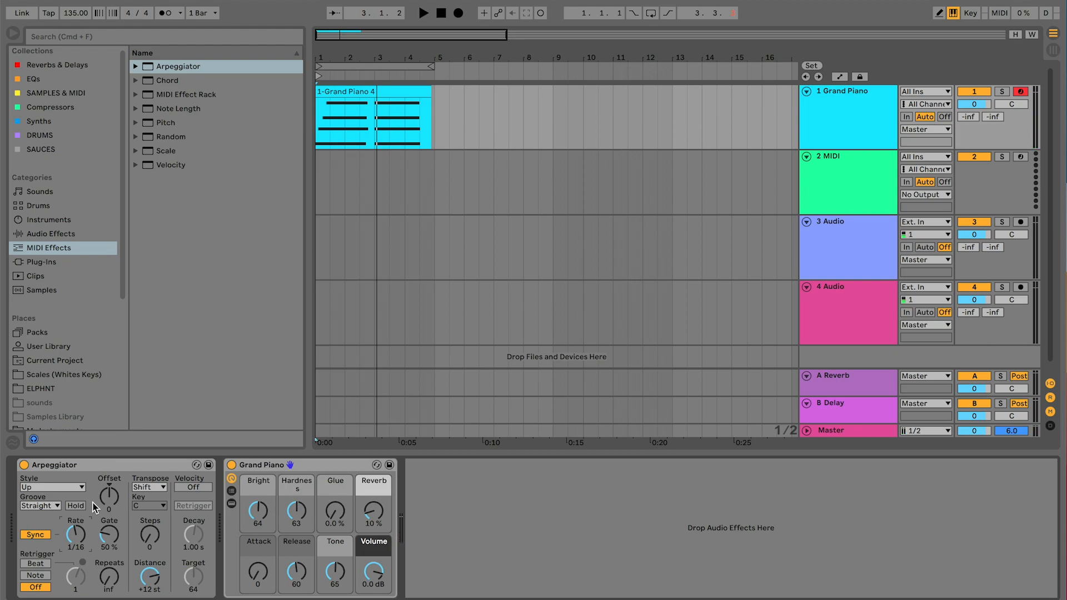
Add the EQ Eight audio effect after the Grand Piano instrument.
click(110, 468)
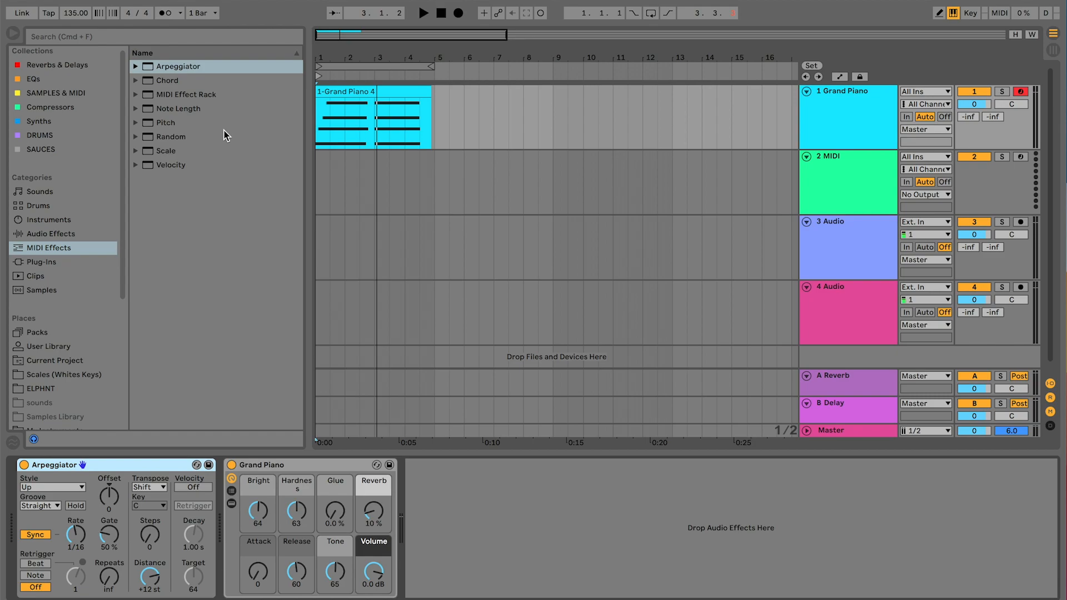
click(88, 234)
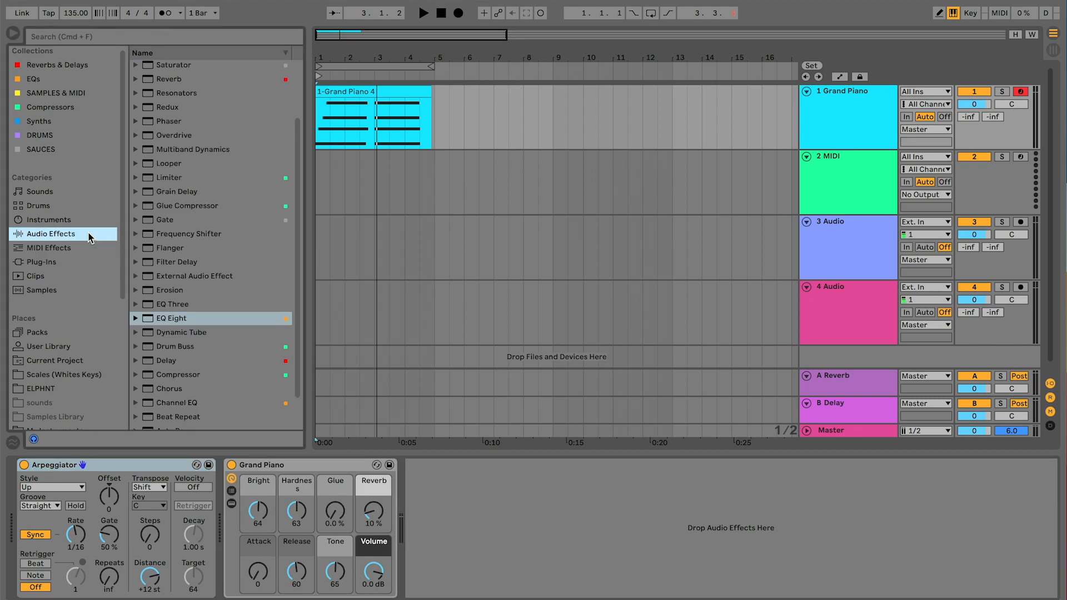
click(150, 319)
double_click(149, 320)
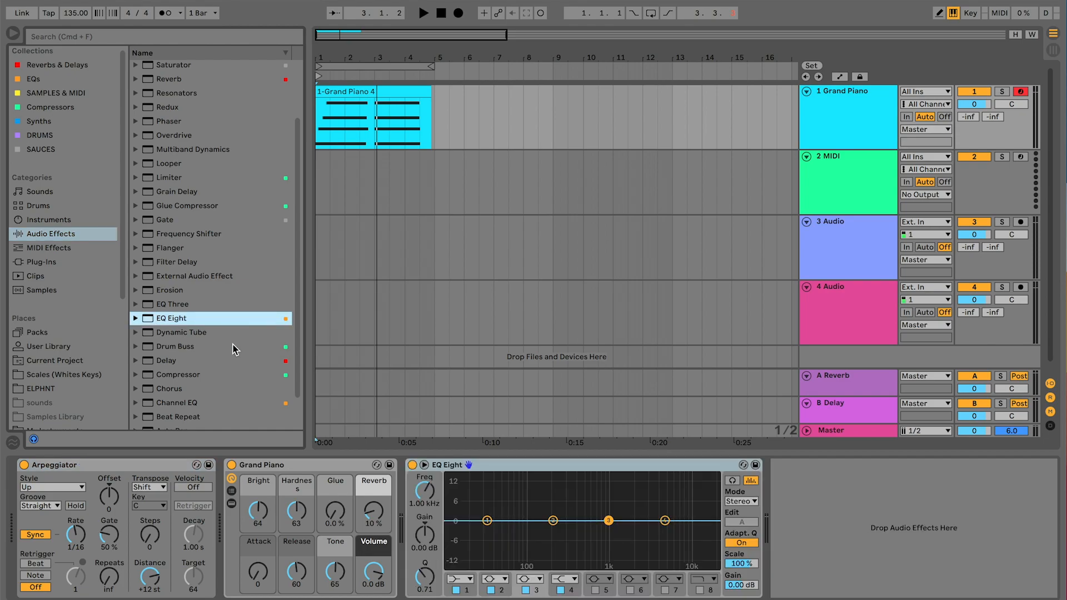
Change EQ Eight's band 1 to a low-cut filter and raise its frequency to 66.4 Hz during playback.
click(466, 580)
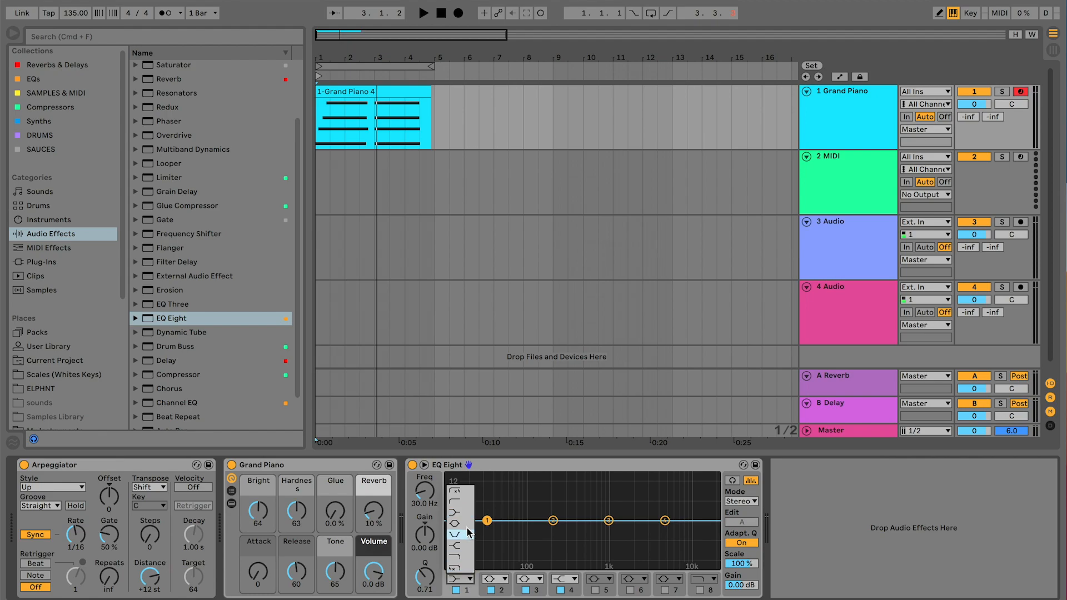
click(463, 501)
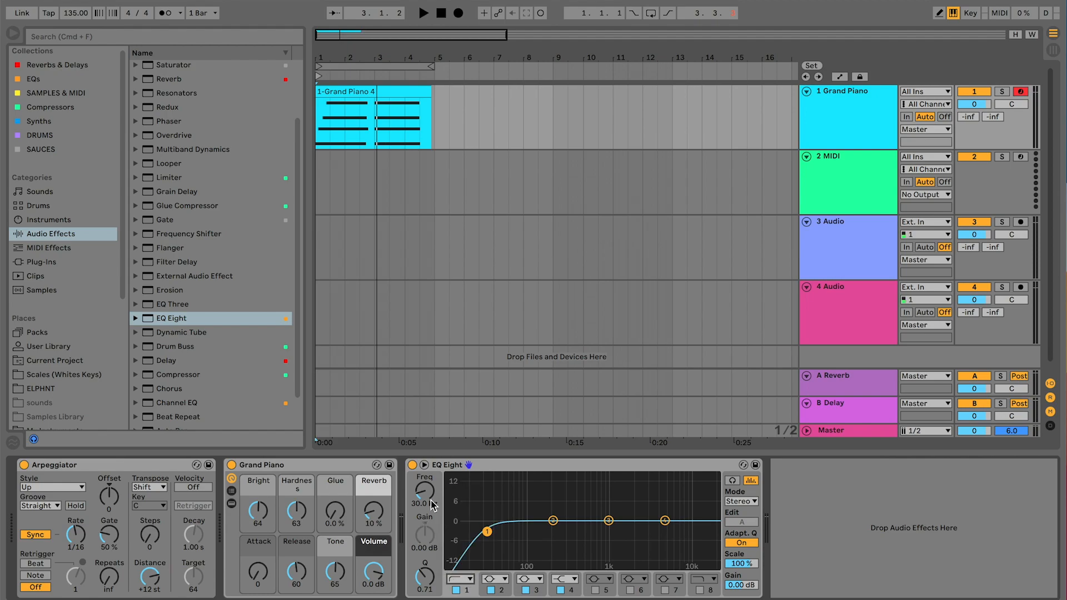
key(space)
mouse_move(425, 494)
mouse_down()
mouse_move(426, 432)
mouse_move(425, 483)
mouse_up()
key(space)
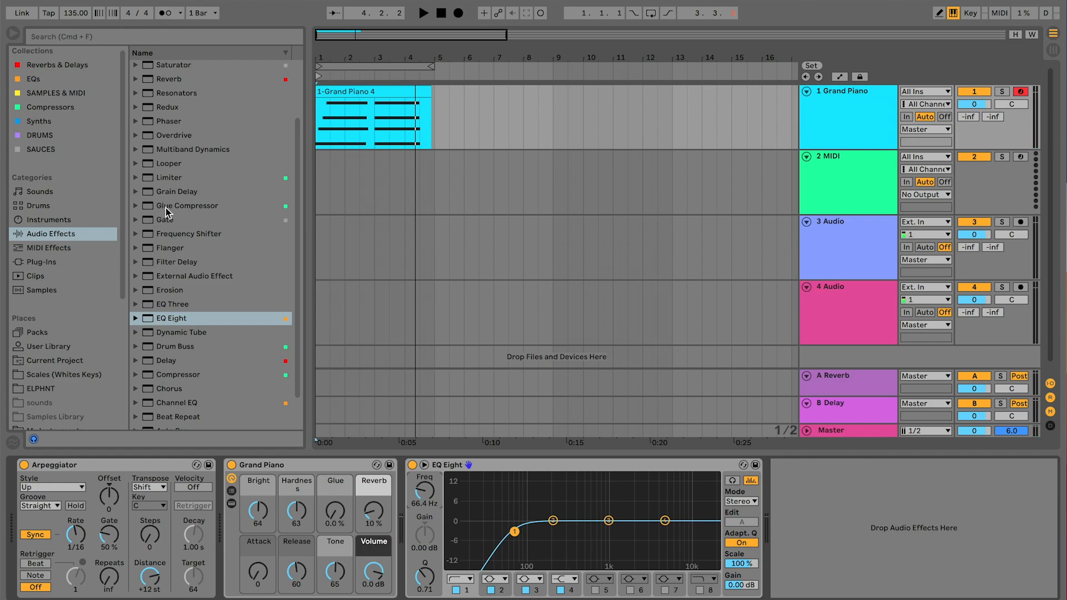
Search the browser for "compres" and add the Compressor after EQ Eight.
scroll(188, 153, up, 3)
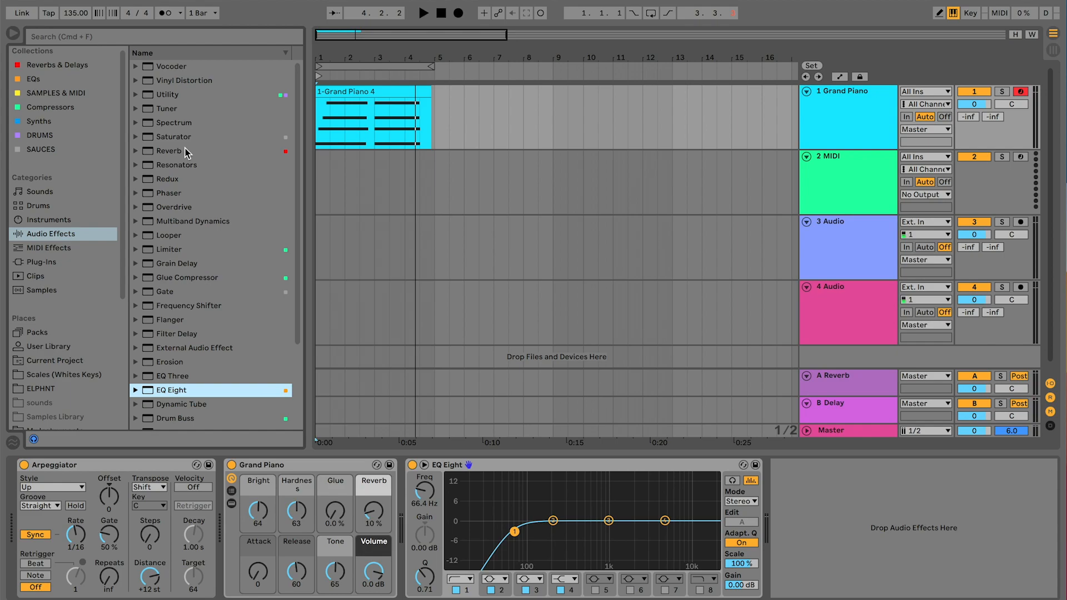
click(119, 38)
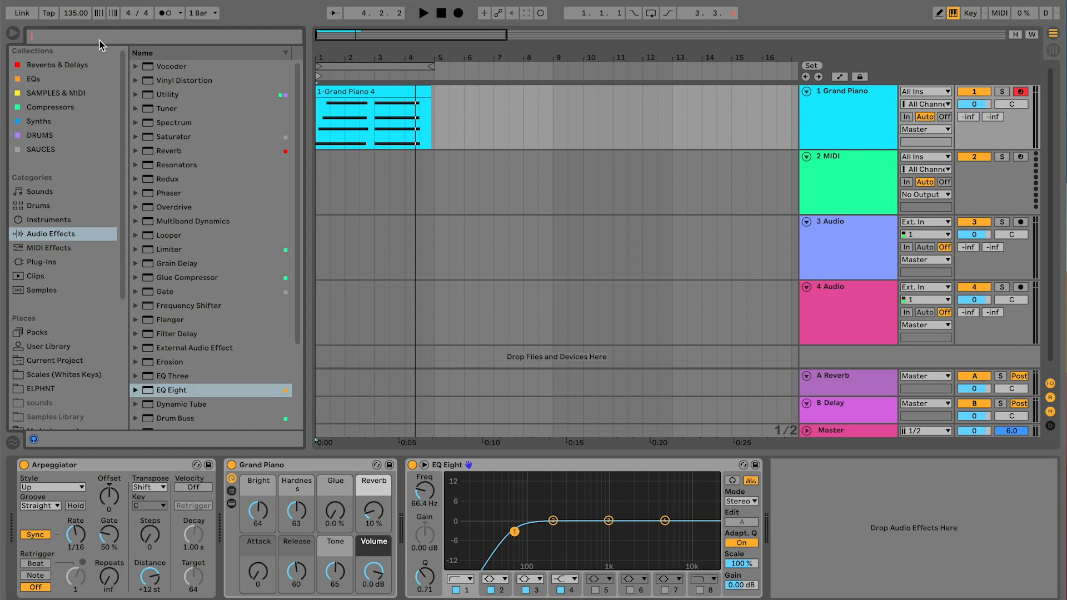
text(compres)
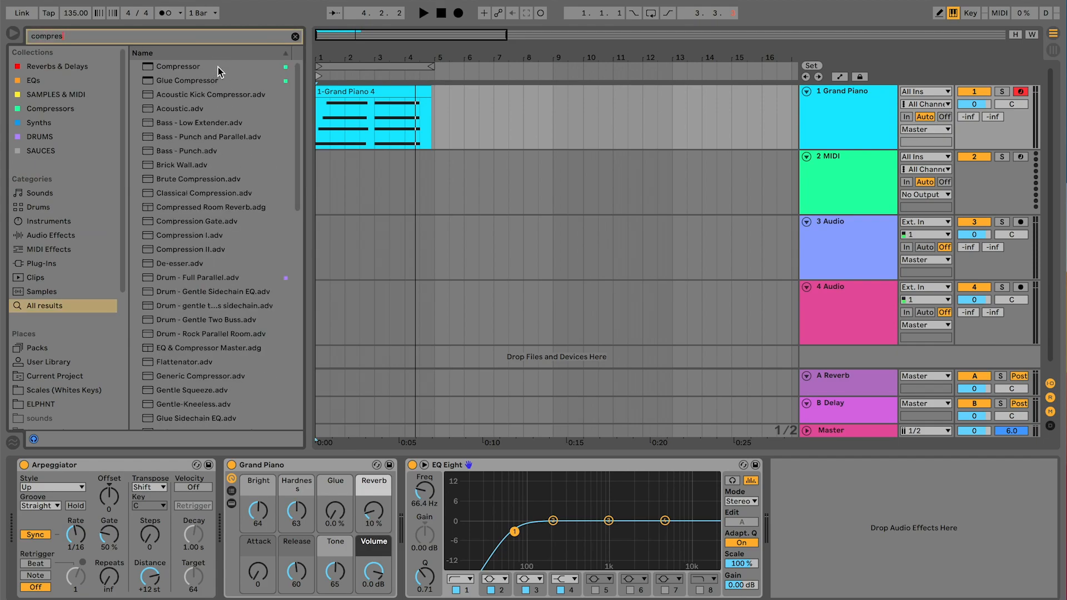
click(218, 67)
key(Return)
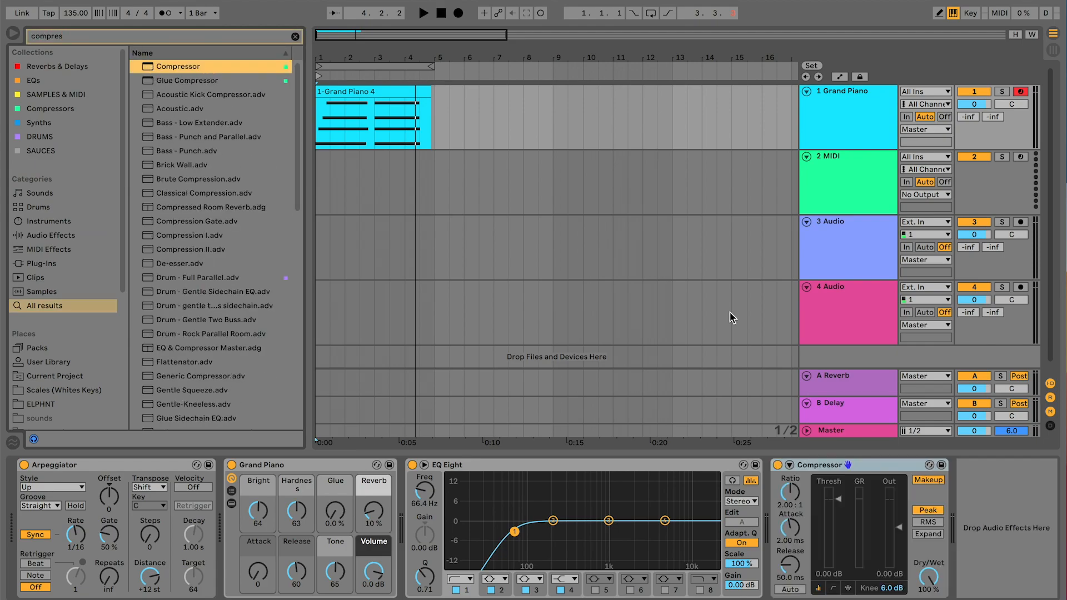
During playback, set the Compressor's threshold to -37.6 dB, ratio to 3.82:1 and attack to 0.04 ms.
key(space)
drag(838, 520, 837, 544)
drag(787, 495, 786, 473)
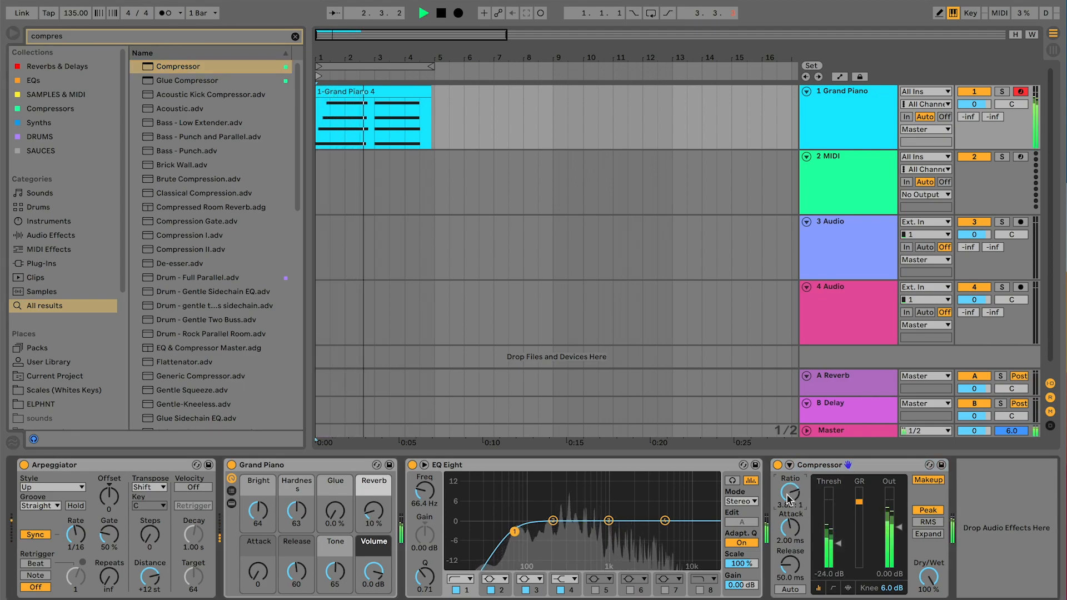
drag(792, 521, 840, 554)
key(space)
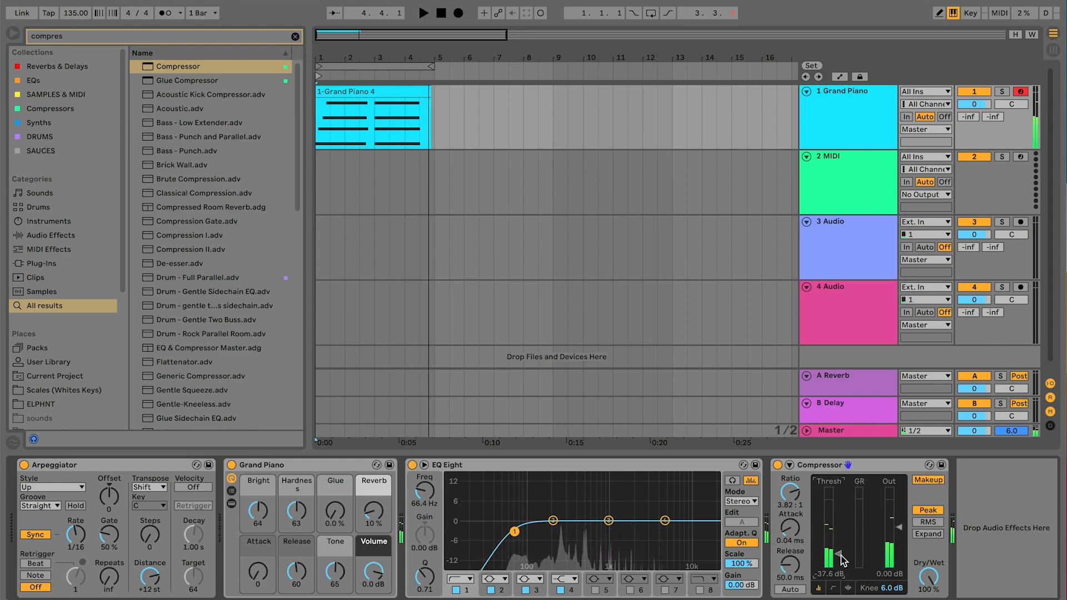
click(866, 471)
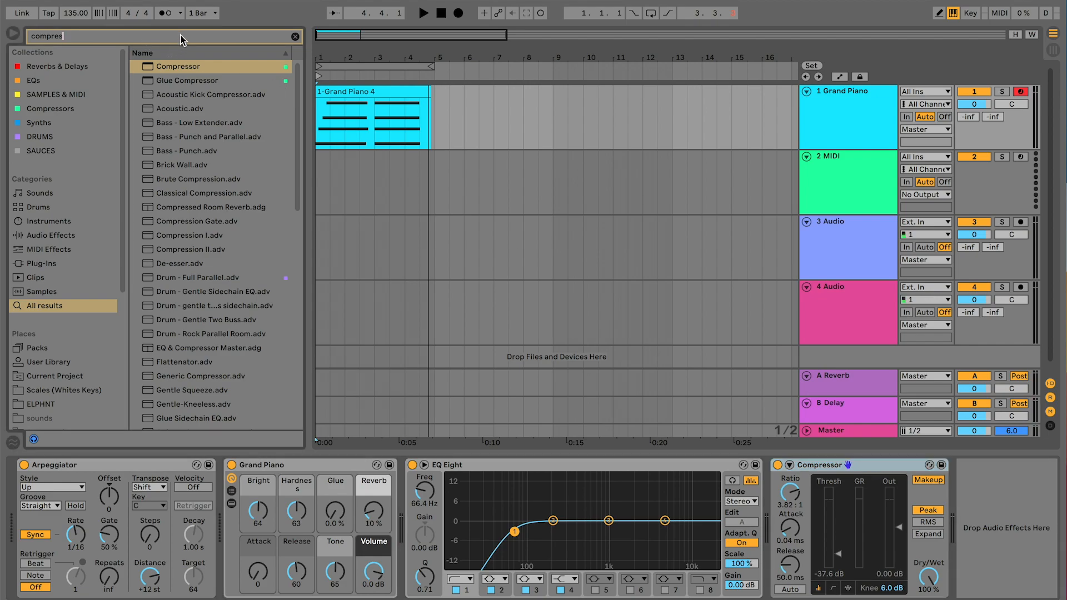
Clear the browser search and narrow the browser to widen the arrangement area.
click(296, 37)
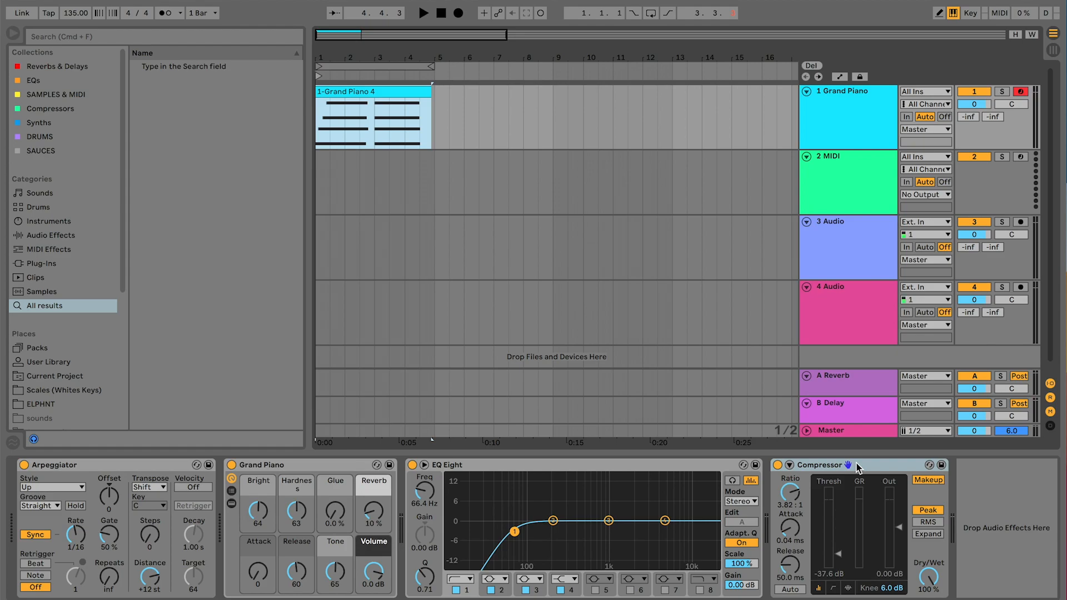
drag(306, 199, 251, 199)
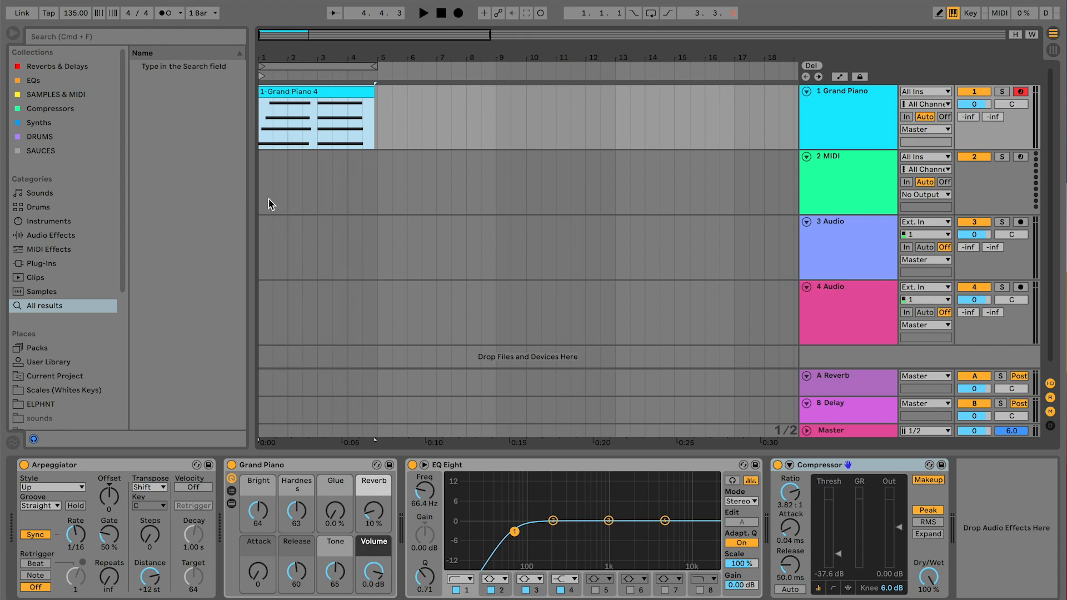
Compare the device chains of the Master, 4 Audio, 3 Audio and 2 MIDI tracks, returning to the Grand Piano track's Compressor.
click(265, 198)
scroll(264, 201, down, 1)
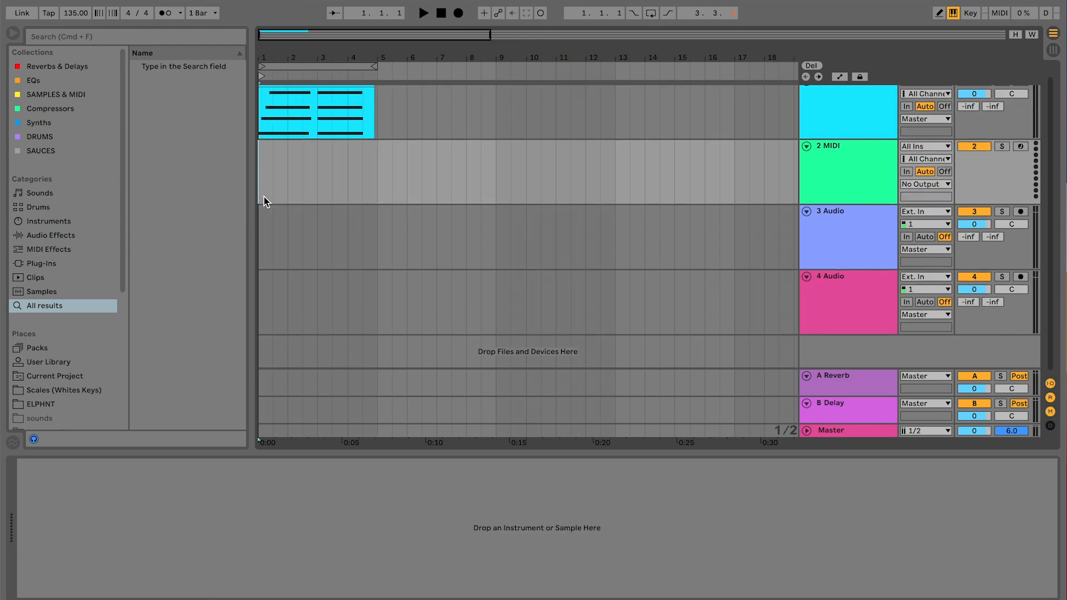
click(816, 432)
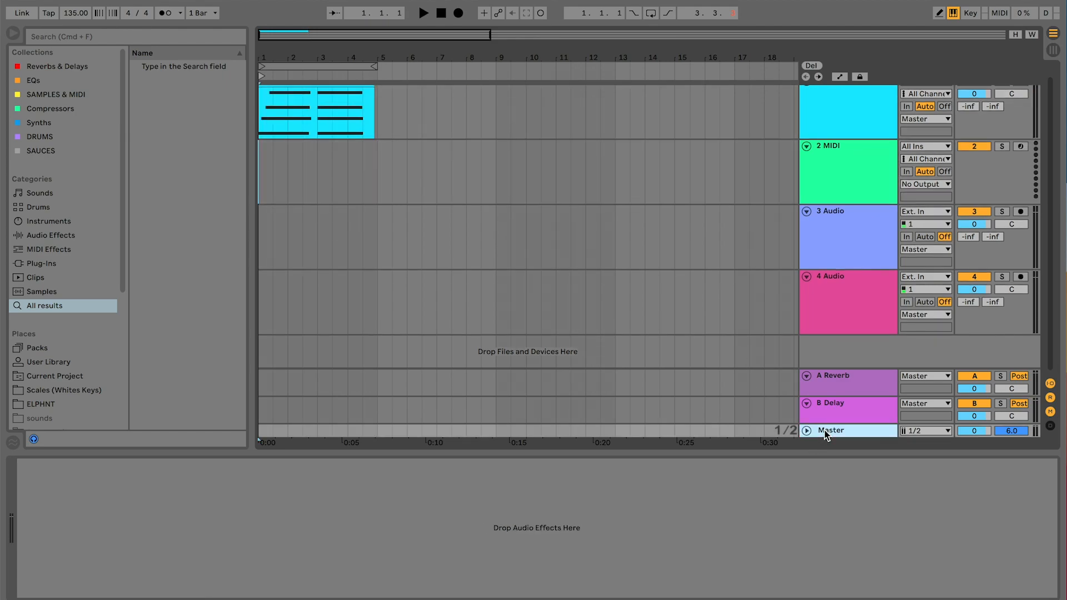
click(838, 319)
click(846, 261)
click(847, 186)
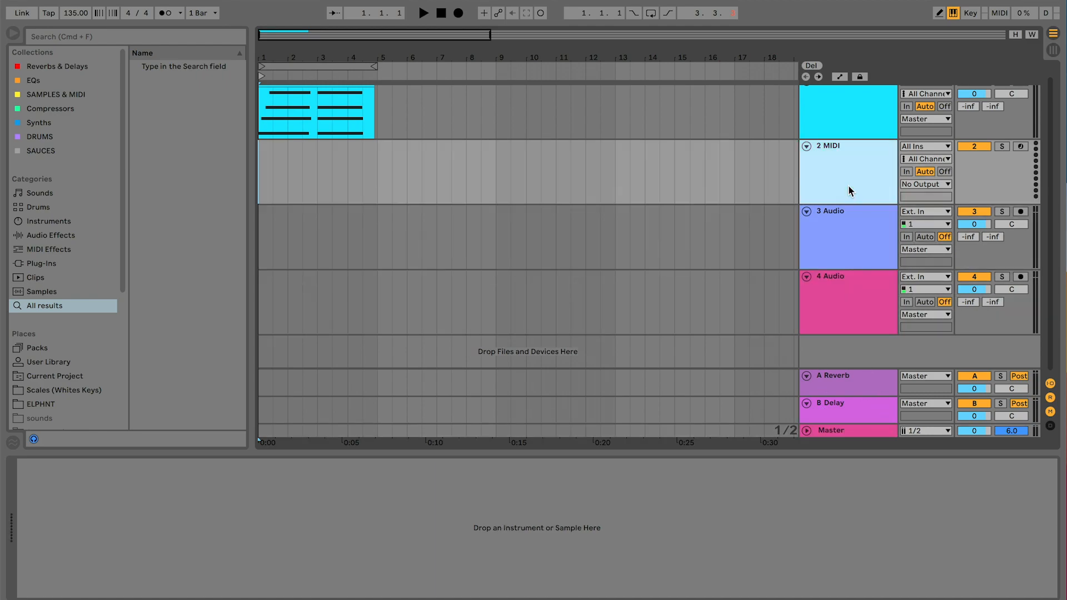
click(848, 126)
click(873, 468)
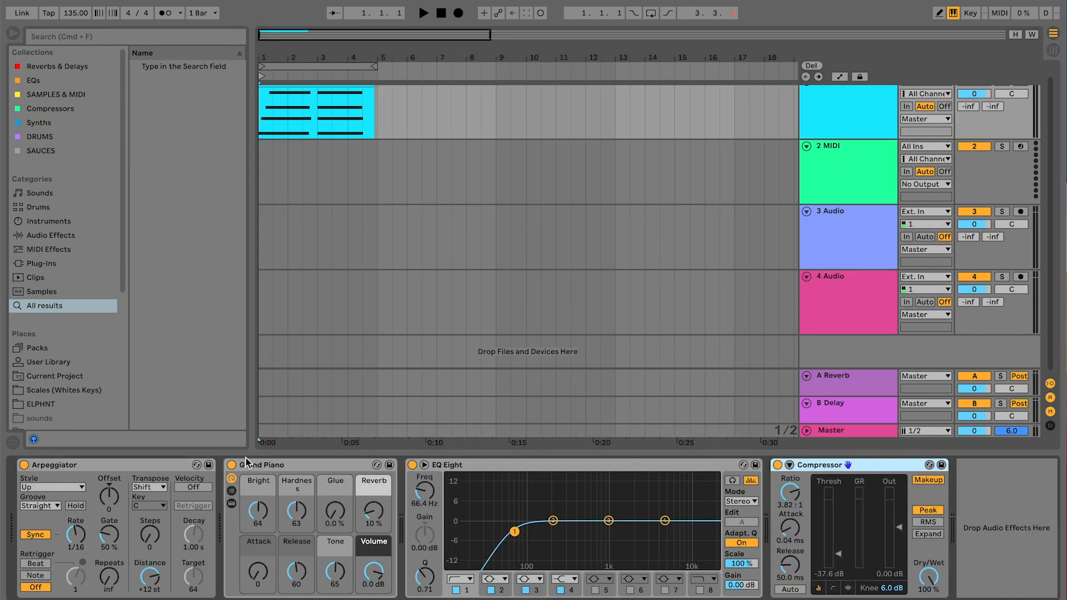
Delete the Arpeggiator, Grand Piano, EQ Eight and Compressor together from the first track's device chain.
shift+click(162, 465)
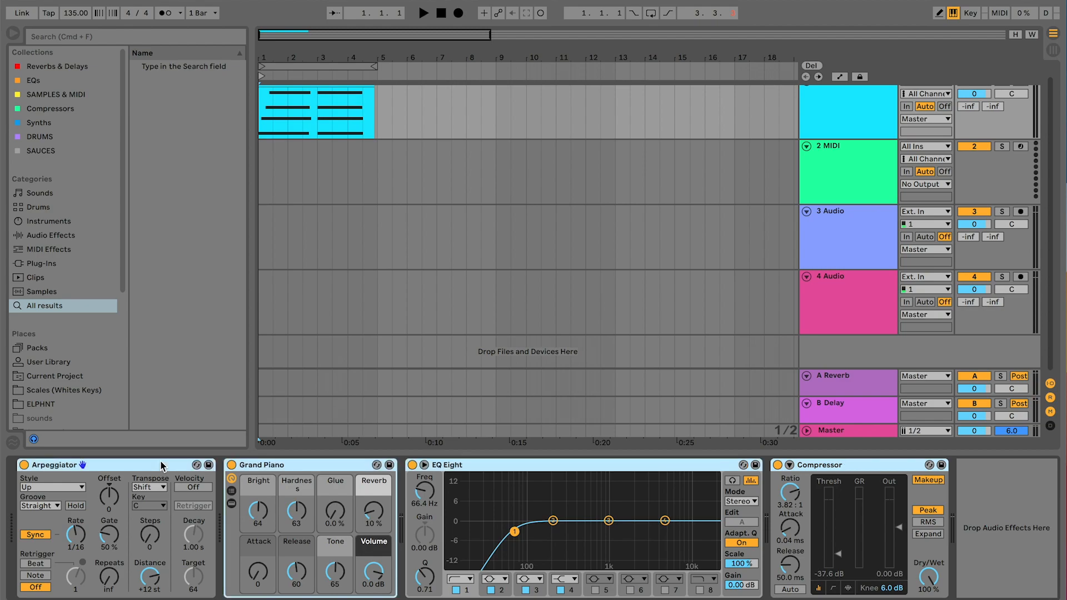
key(Delete)
Check the device chains of the MIDI and audio tracks, the A Reverb and B Delay returns, and the Master.
scroll(822, 257, up, 1)
click(845, 131)
click(848, 183)
click(852, 274)
click(856, 313)
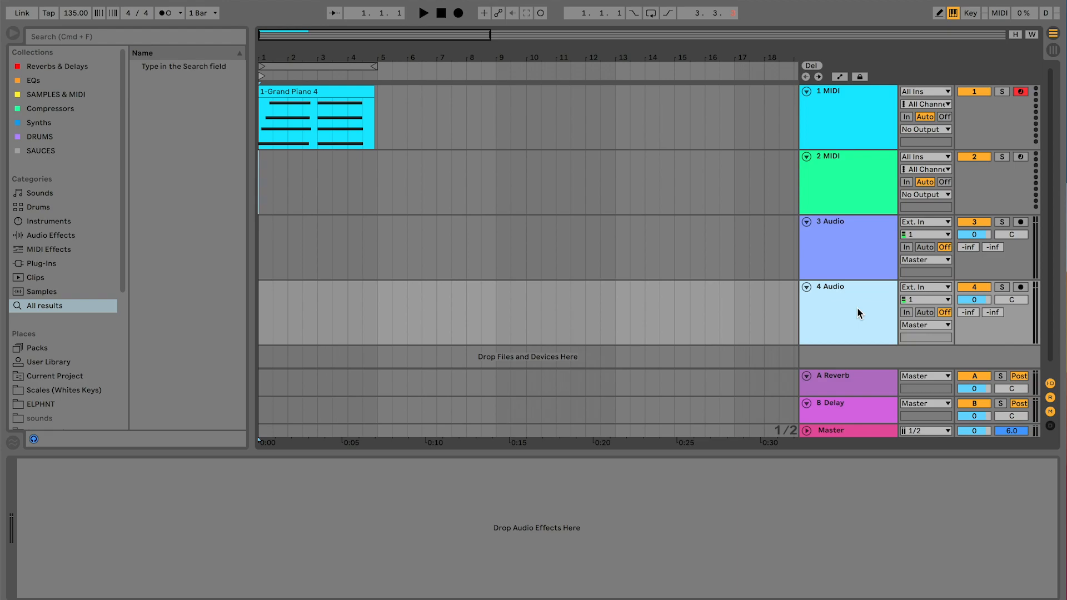
click(856, 129)
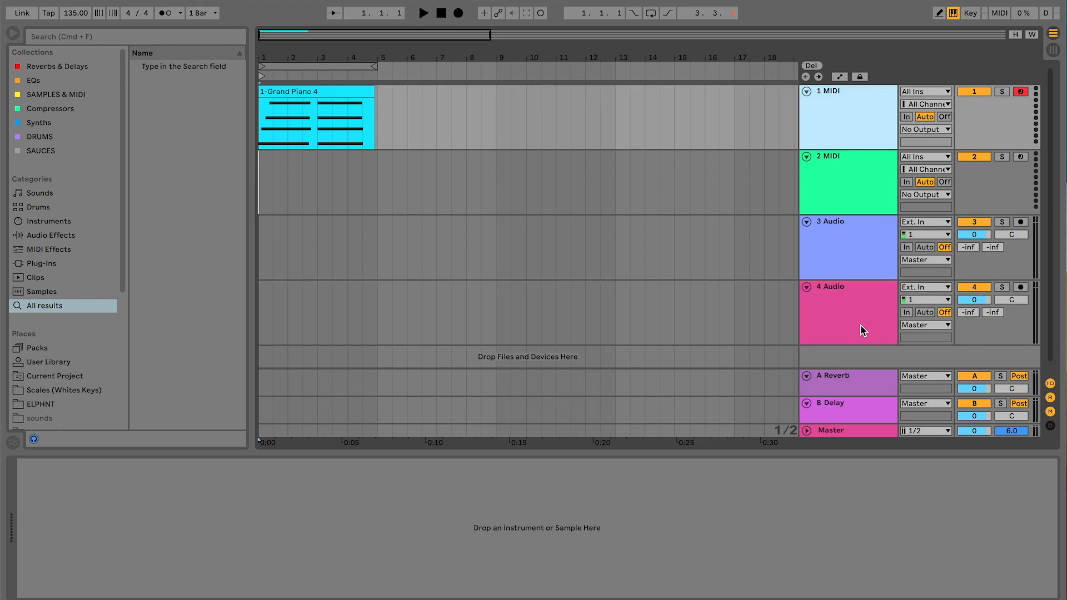
click(860, 380)
click(862, 415)
click(862, 385)
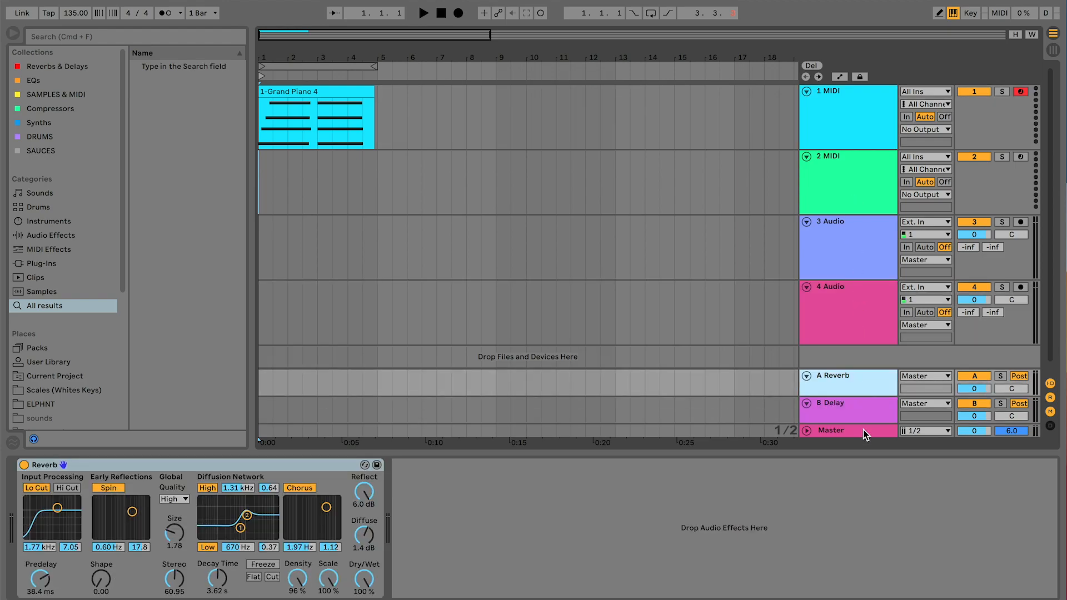
click(862, 431)
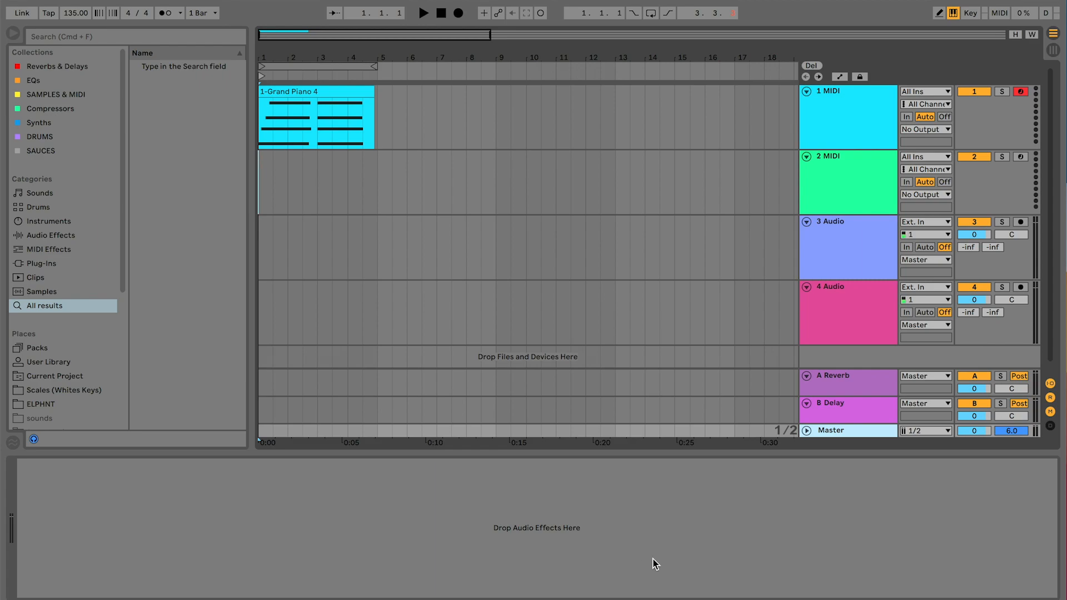
scroll(779, 295, down, 1)
scroll(778, 295, up, 1)
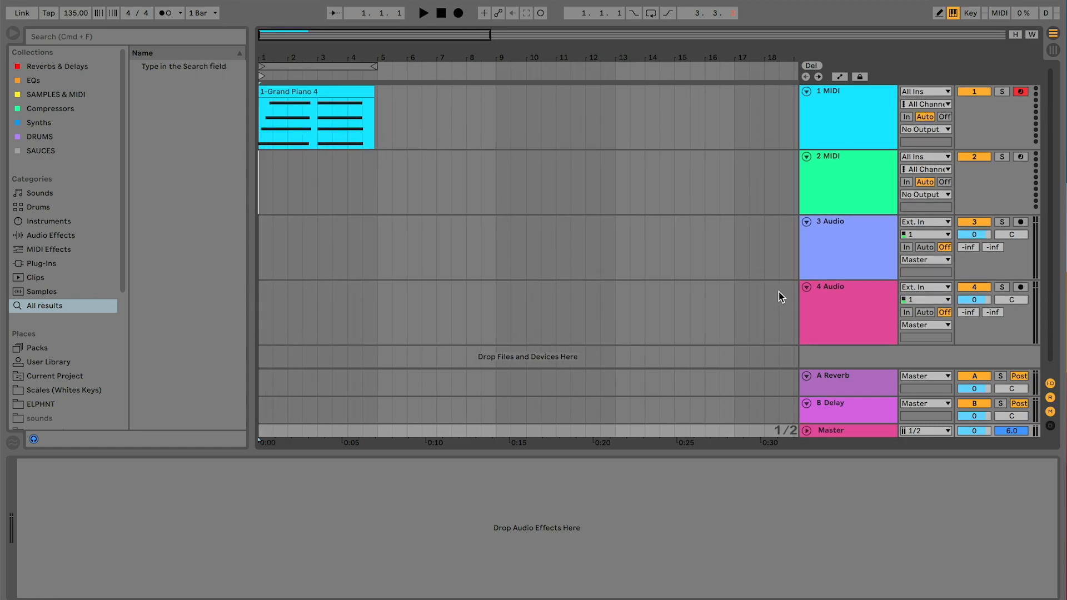
Disarm the 1 MIDI track, delete its Grand Piano clip and place the insert marker at bar 1.
click(1020, 91)
click(322, 92)
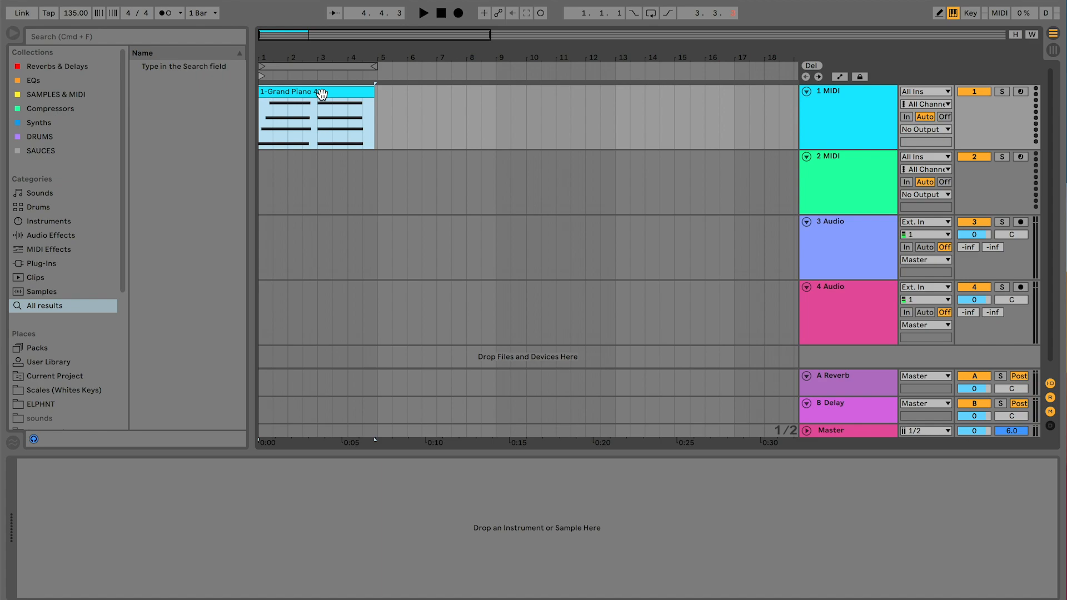
key(Delete)
click(263, 124)
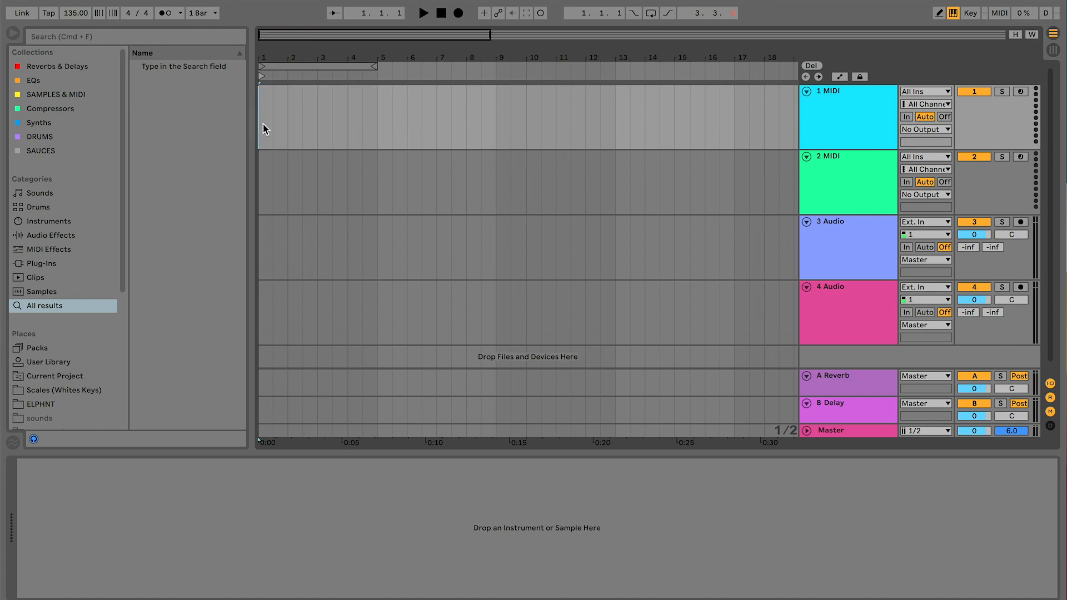
Load an empty Drum Rack from the Drums category onto the 1 MIDI track.
click(837, 134)
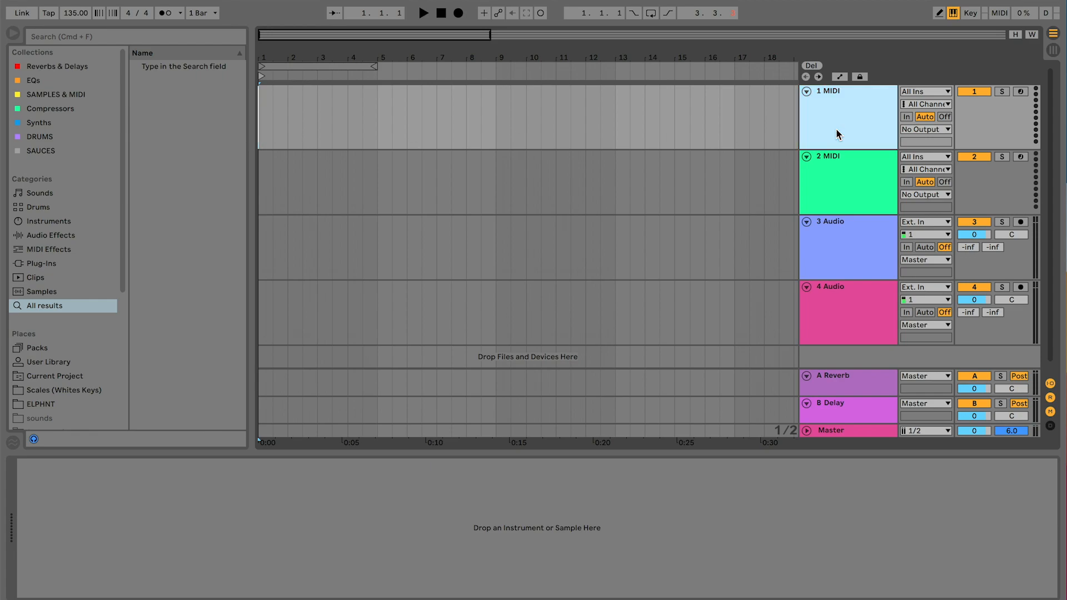
click(845, 184)
click(846, 123)
click(72, 208)
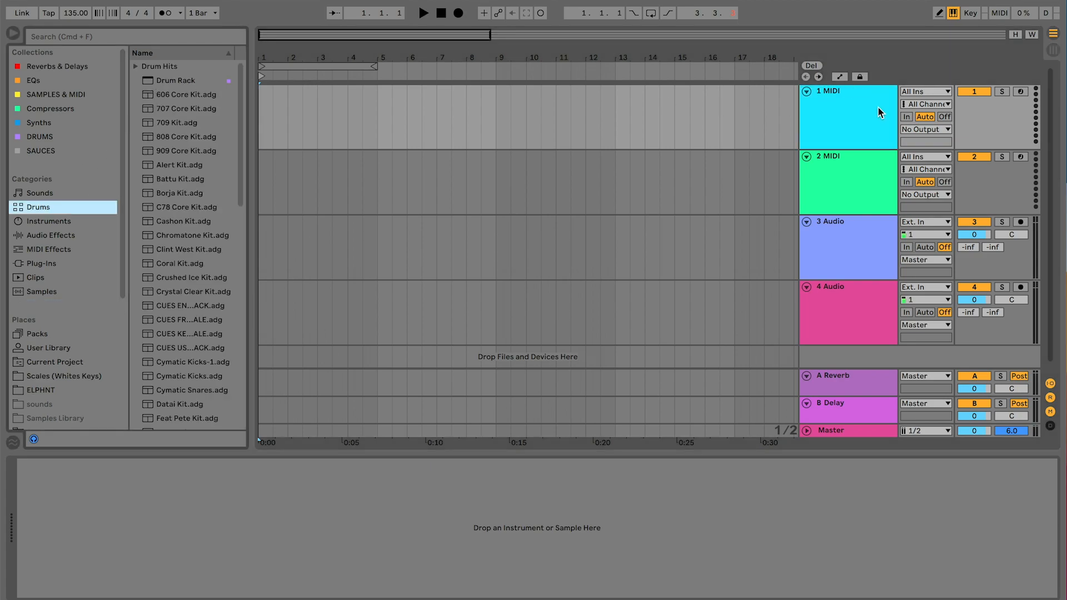
click(850, 114)
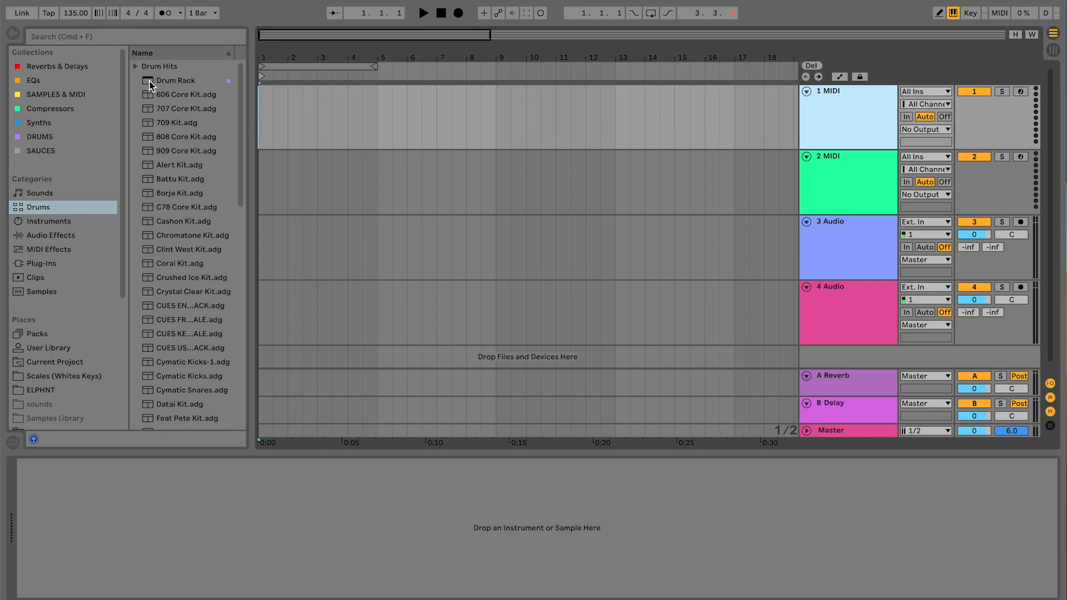
double_click(149, 81)
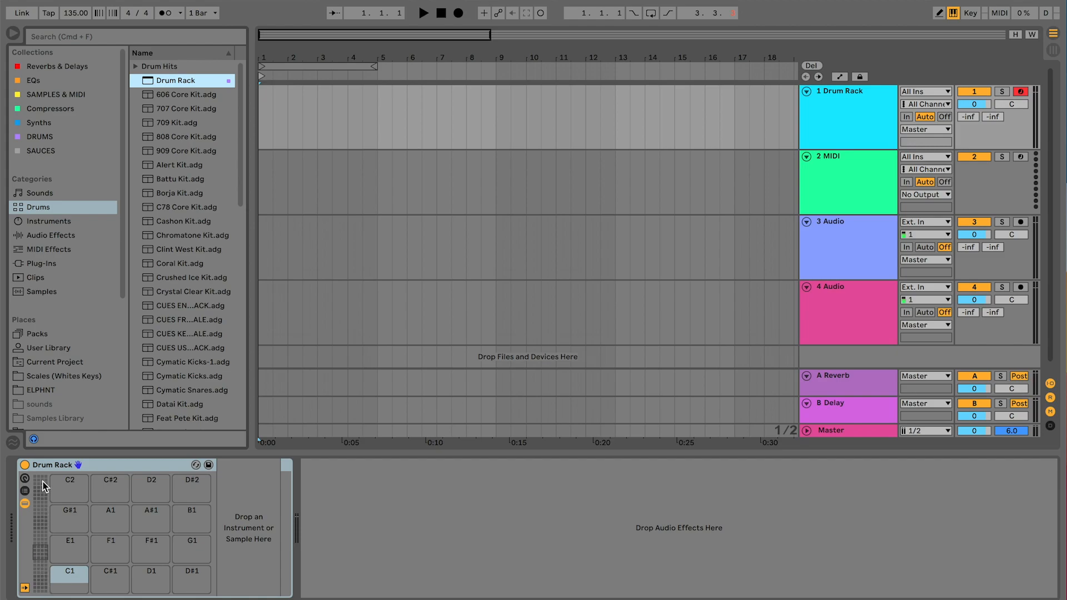
Go through the empty Drum Rack pads from C1 to F1, ending on C1, and return to the Drum Rack track.
click(65, 550)
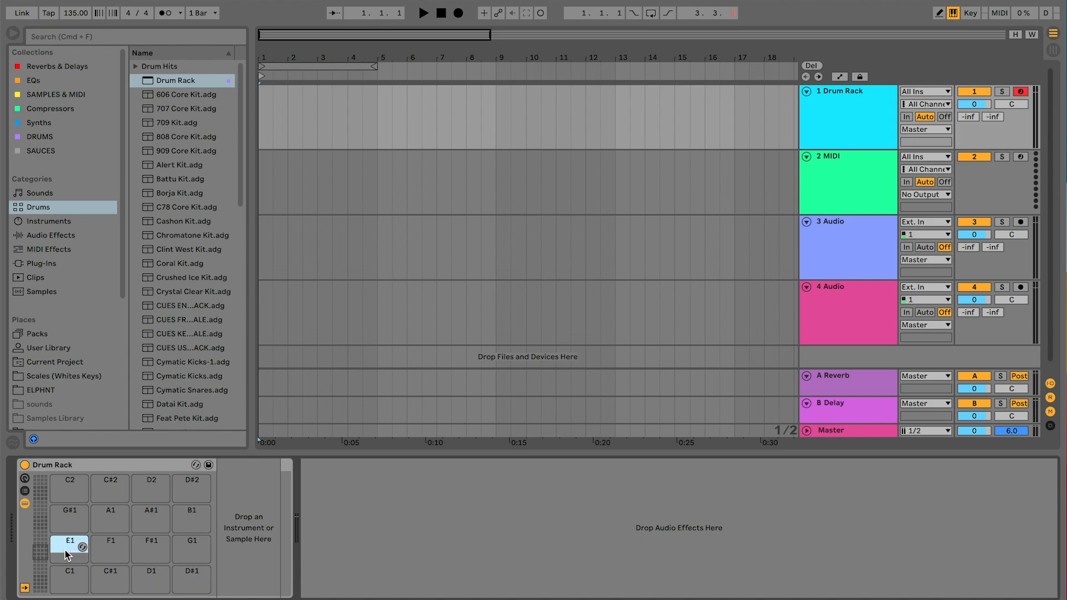
click(107, 550)
click(66, 585)
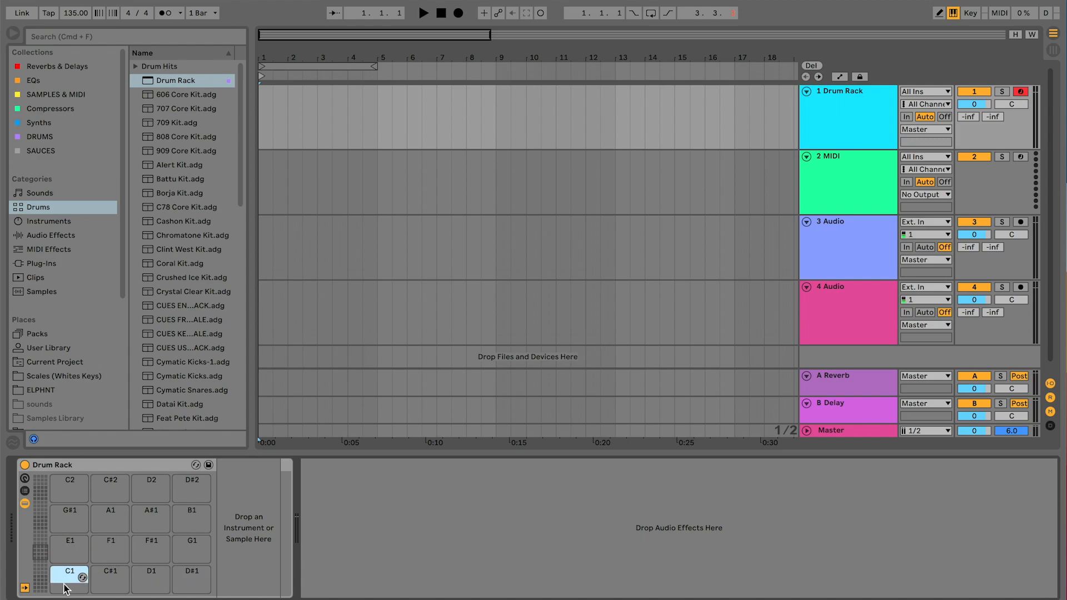
click(107, 585)
click(148, 587)
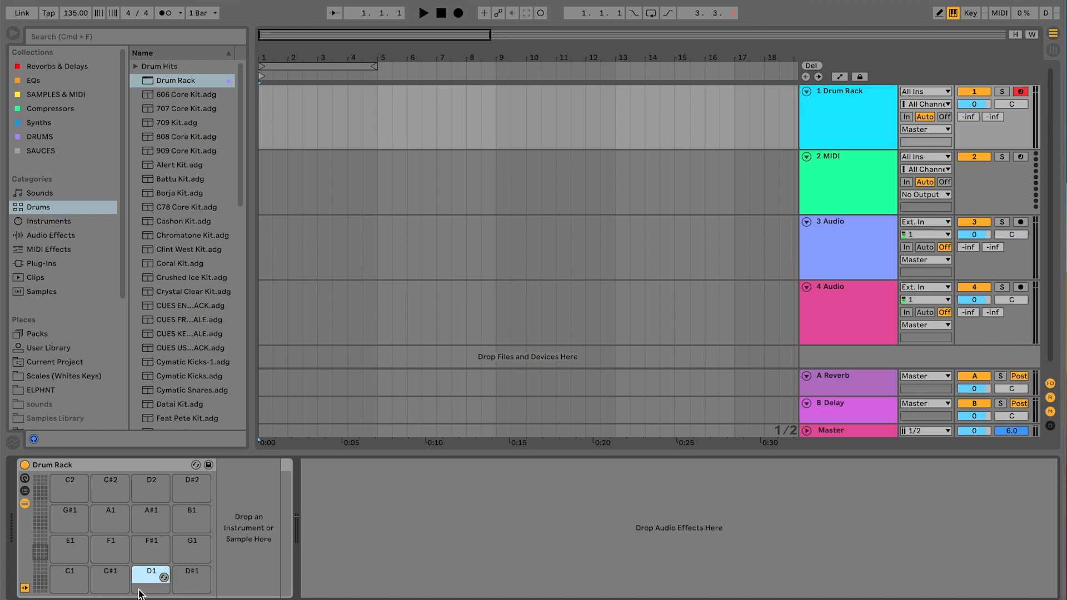
click(183, 587)
click(63, 558)
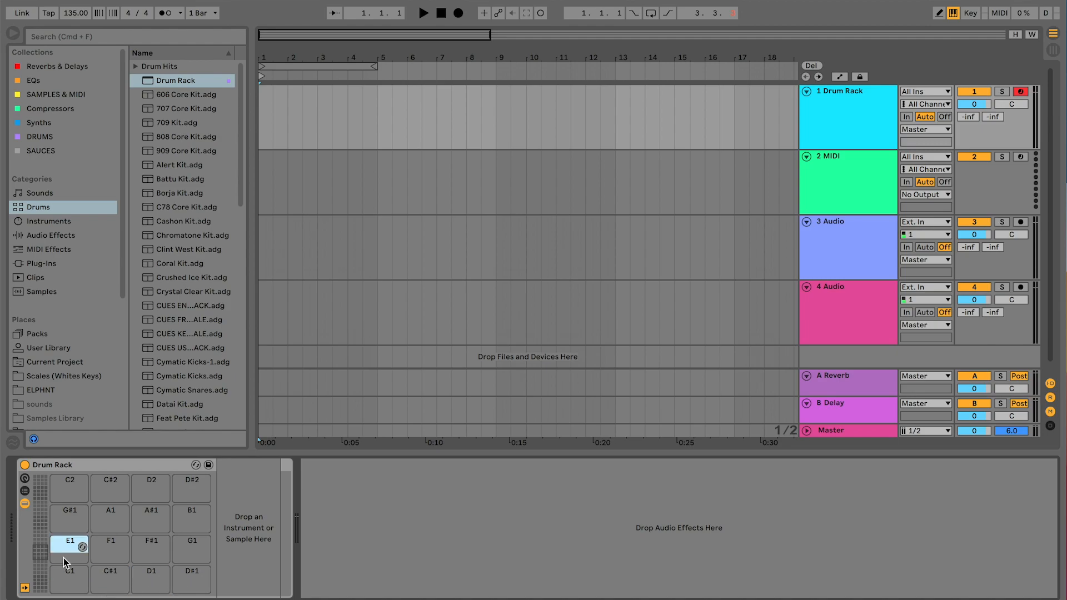
click(105, 555)
click(64, 587)
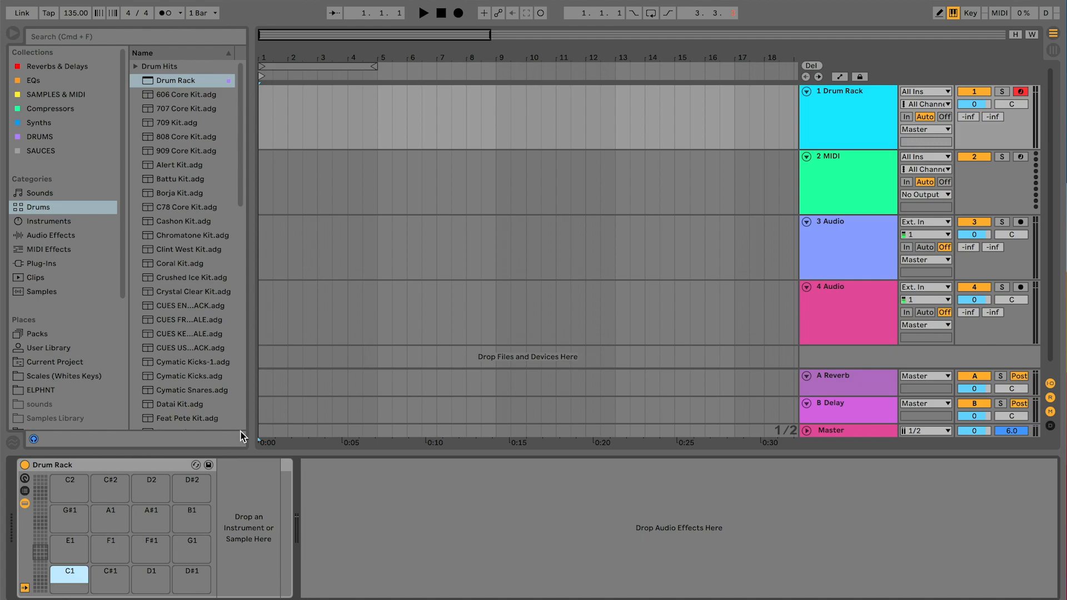
click(719, 132)
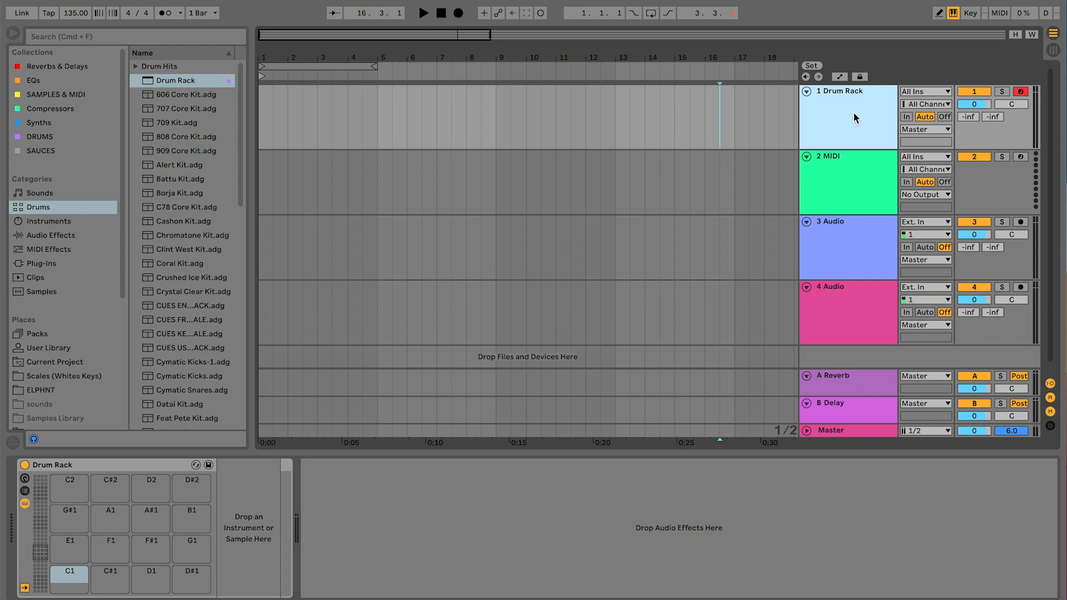
Rename the first track, which holds the Drum Rack, as DRUMS.
key(super+r)
scroll(65, 336, down, 5)
scroll(66, 336, up, 5)
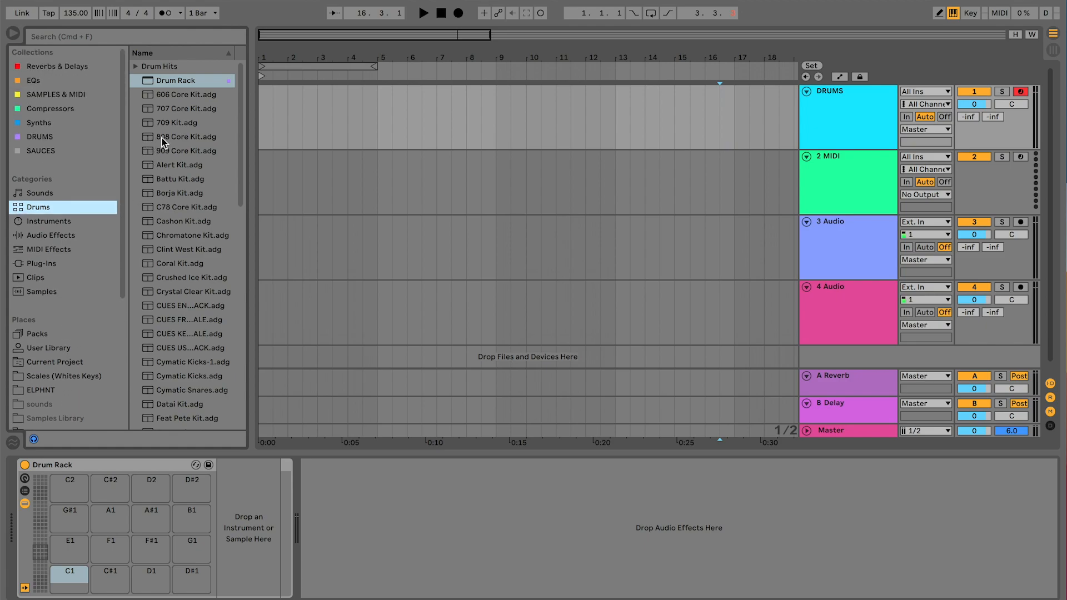
Preview the 709, 808 and 909 drum kit presets in the Drums category.
click(183, 137)
click(186, 124)
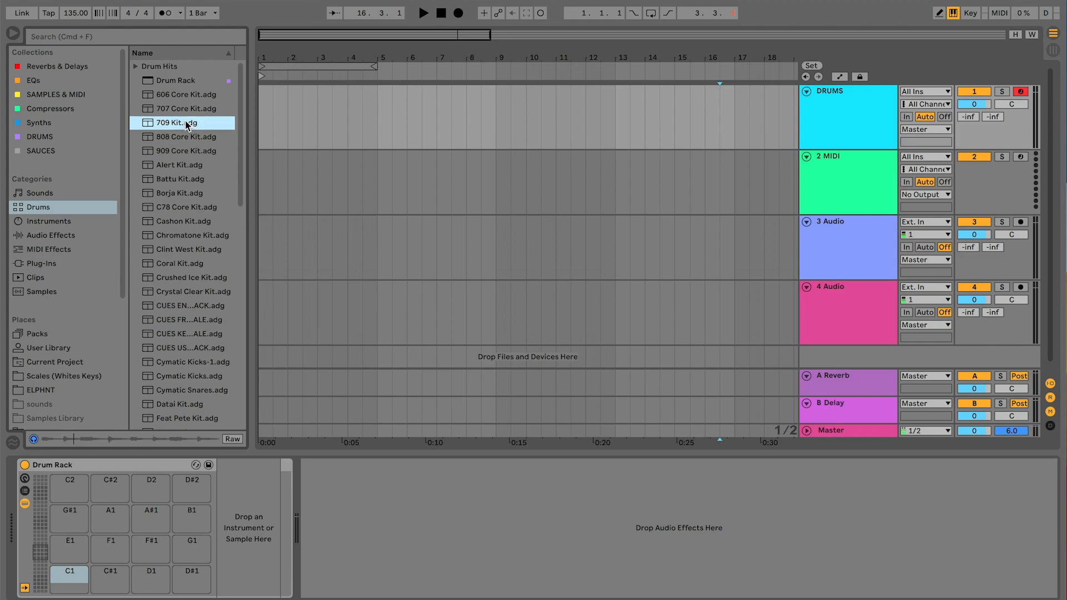
click(179, 137)
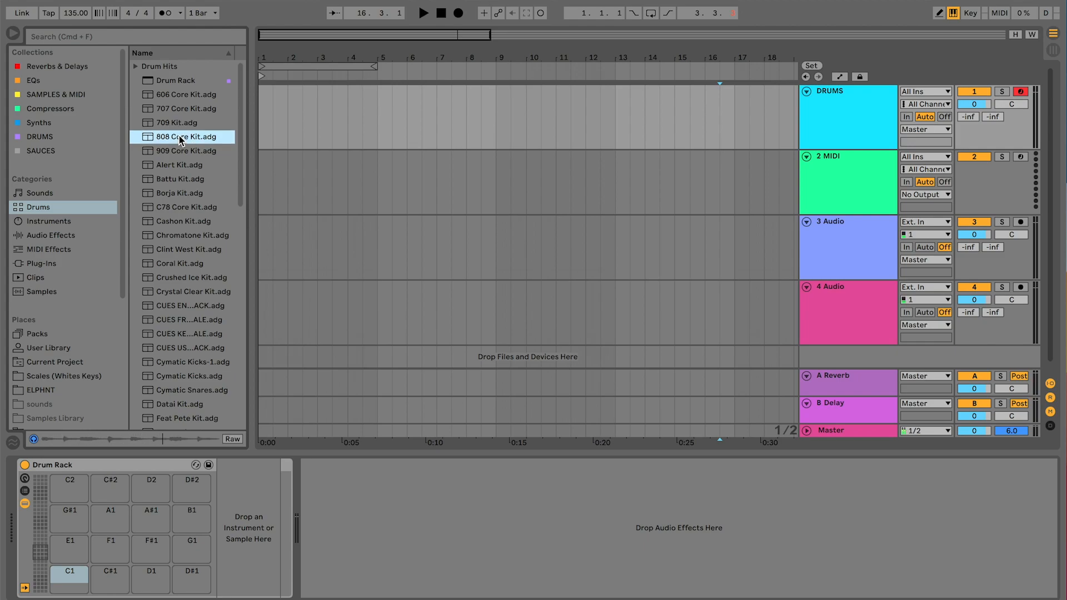
click(178, 152)
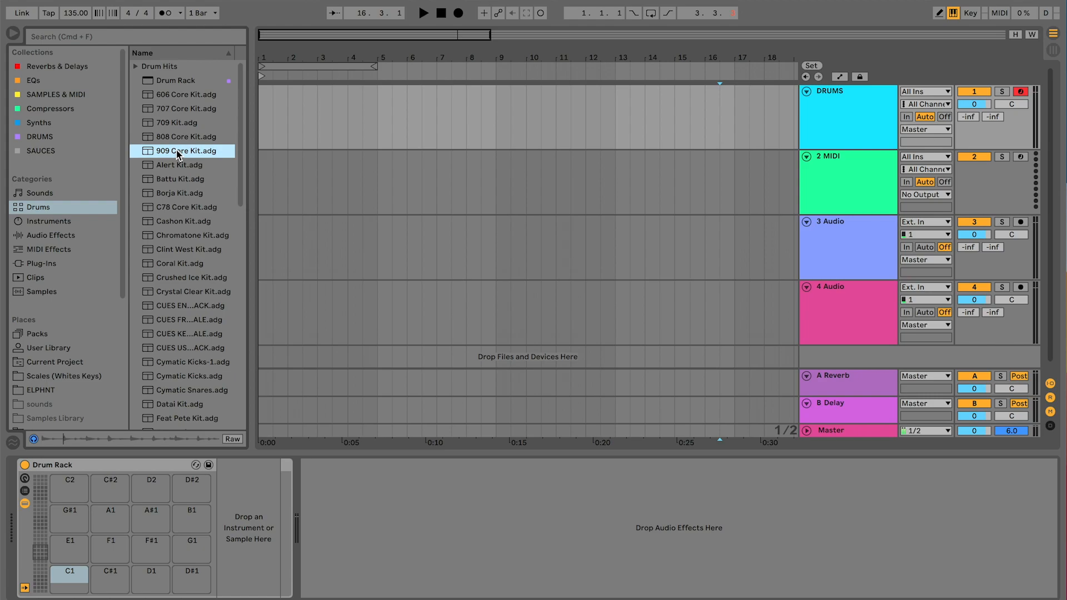
click(176, 137)
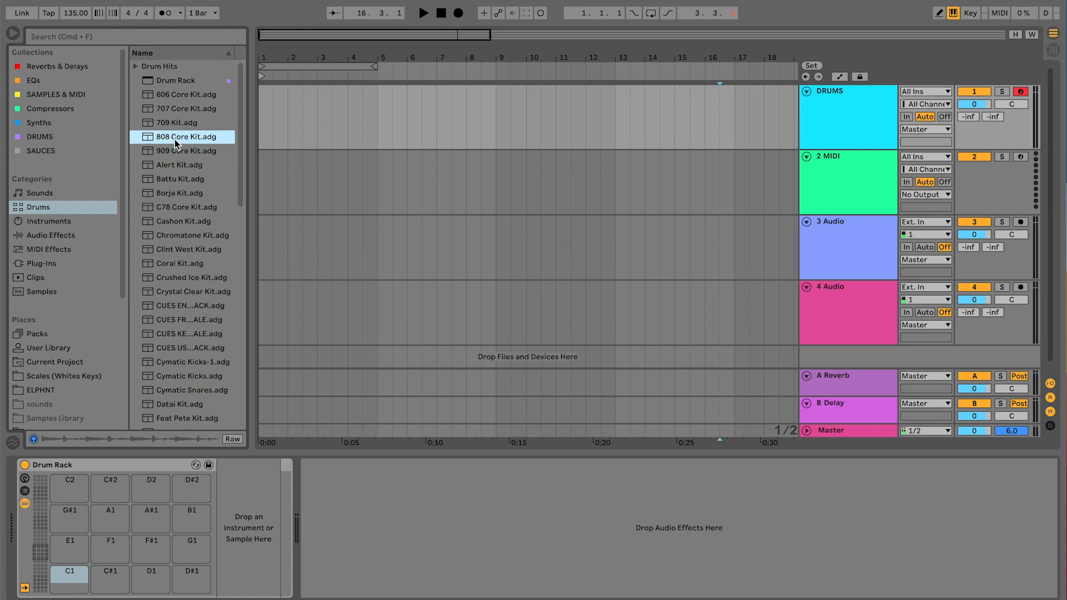
Load the 808 Core Kit preset on the DRUMS track and audition several of its pads, including kick, snare and clap.
double_click(151, 138)
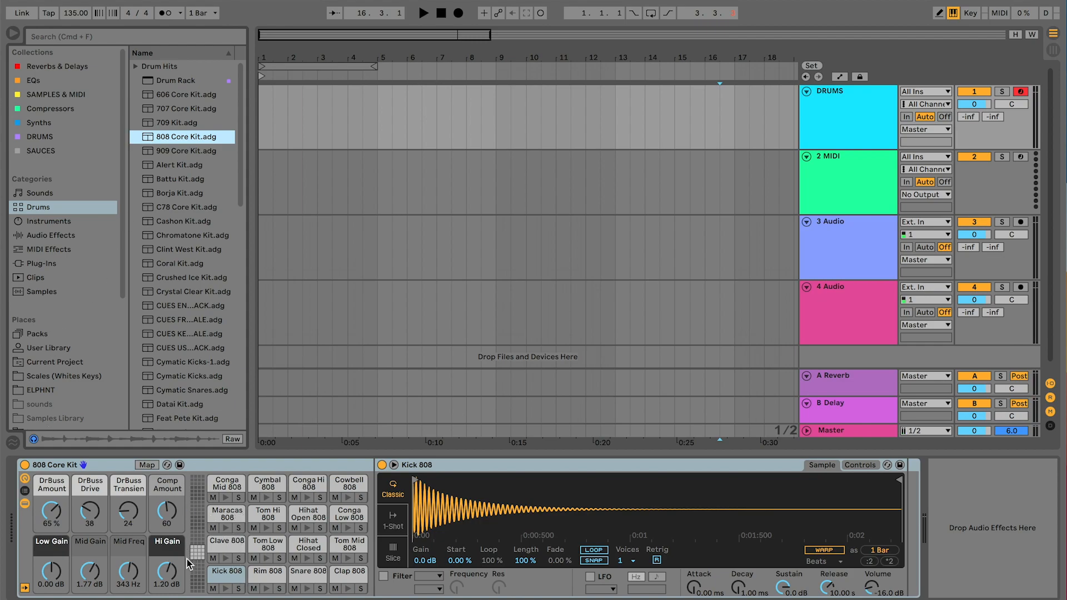
click(225, 589)
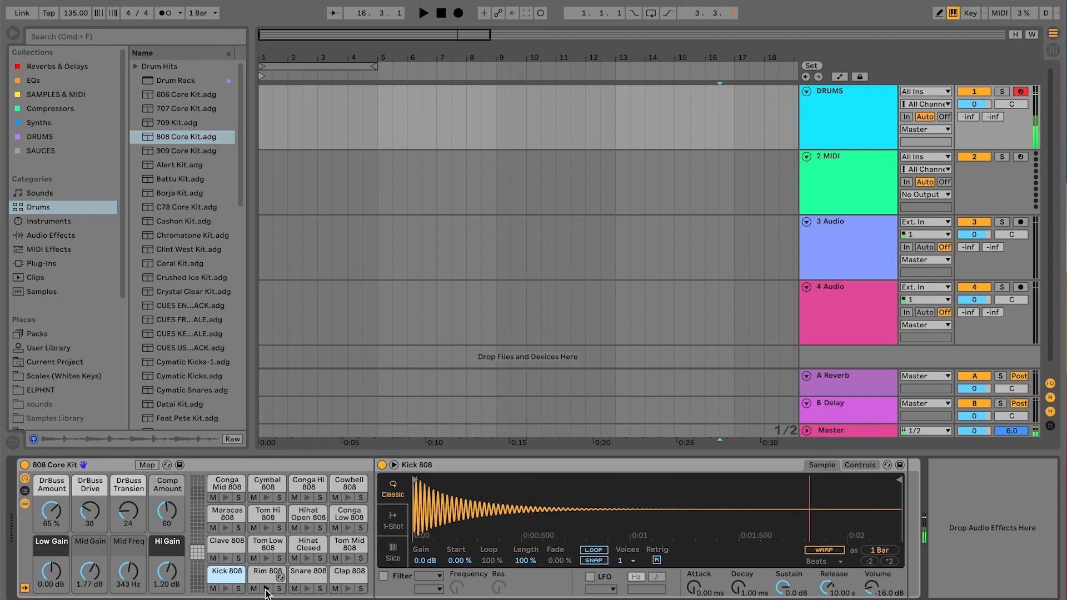
click(305, 588)
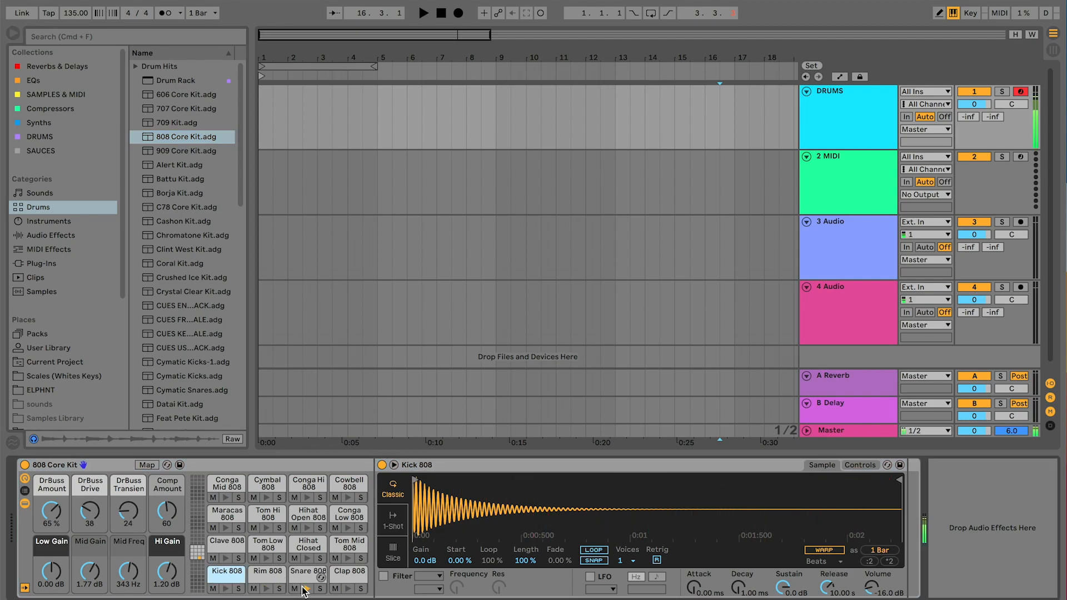
click(334, 588)
click(266, 558)
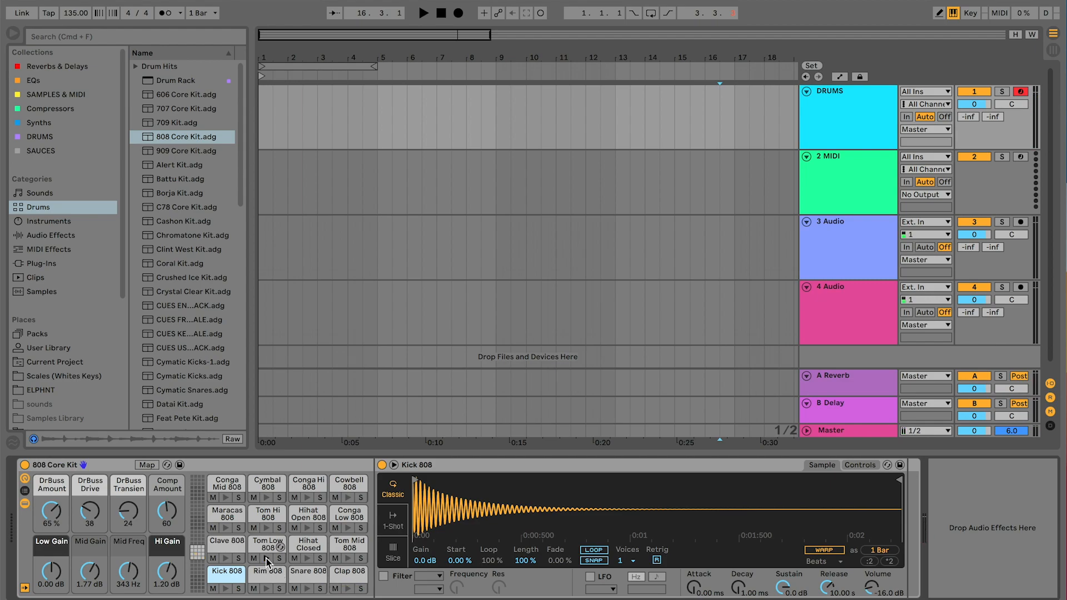
Delete the 808 Core Kit from the DRUMS track and load an empty Drum Rack in its place.
click(233, 465)
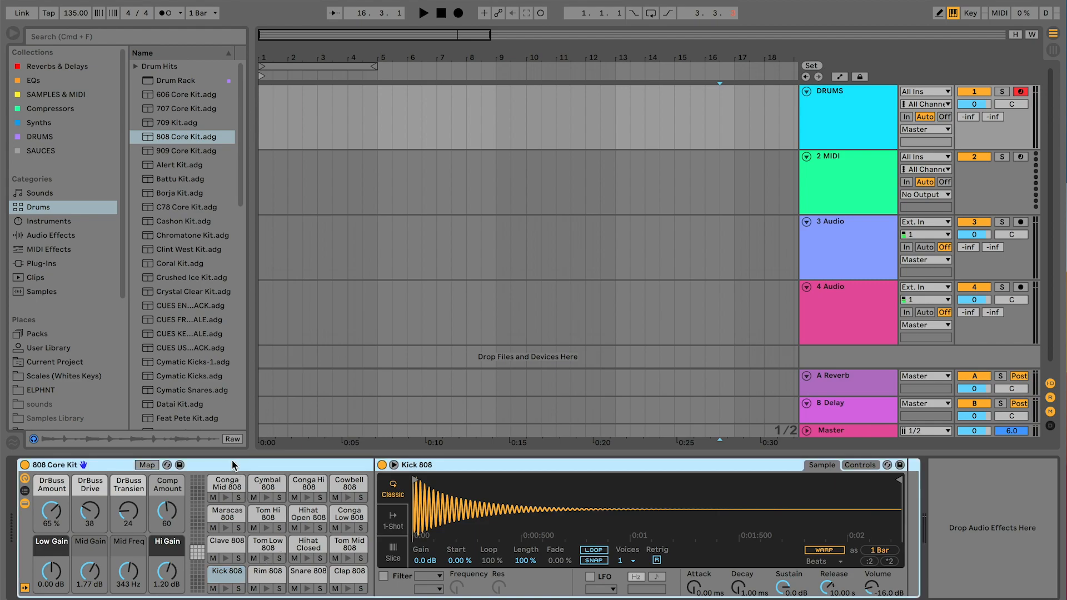
key(Delete)
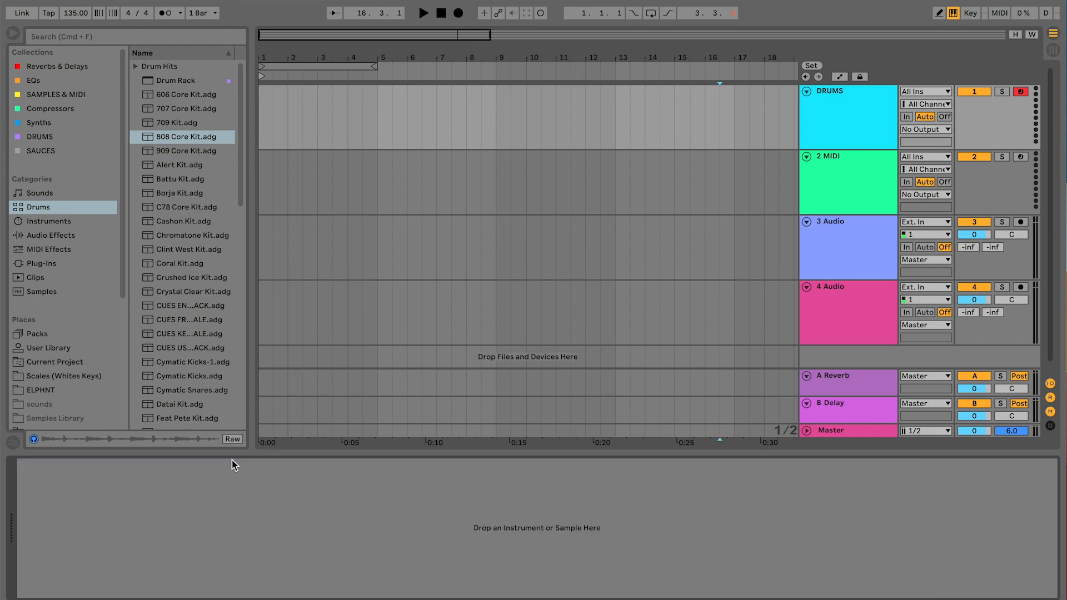
double_click(149, 79)
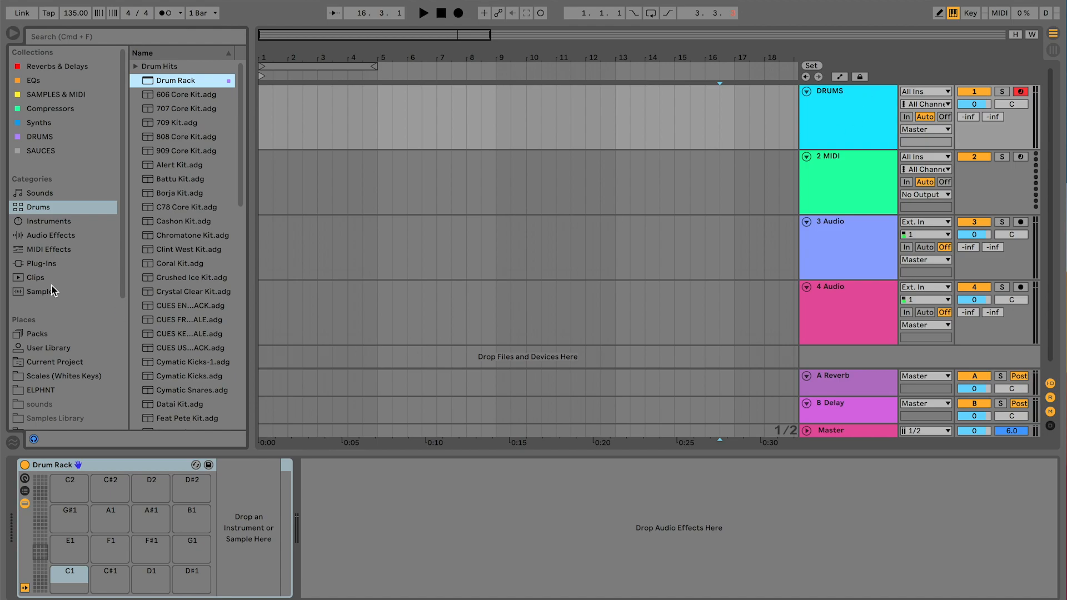
Show the contents of the SO Kit Samples folder and widen the browser so the full file names can be read.
scroll(59, 328, down, 5)
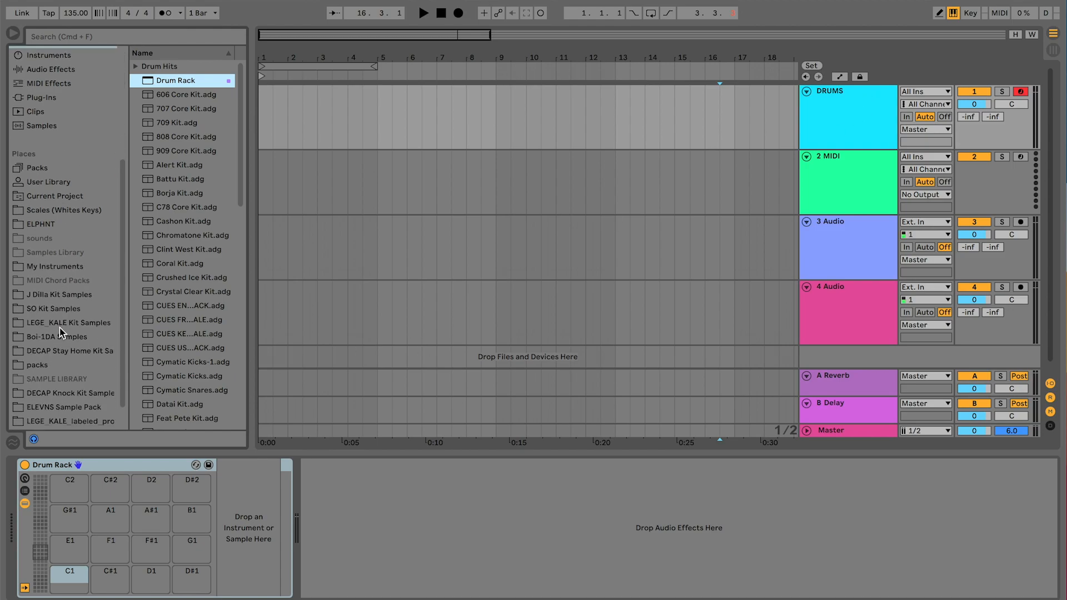
click(81, 308)
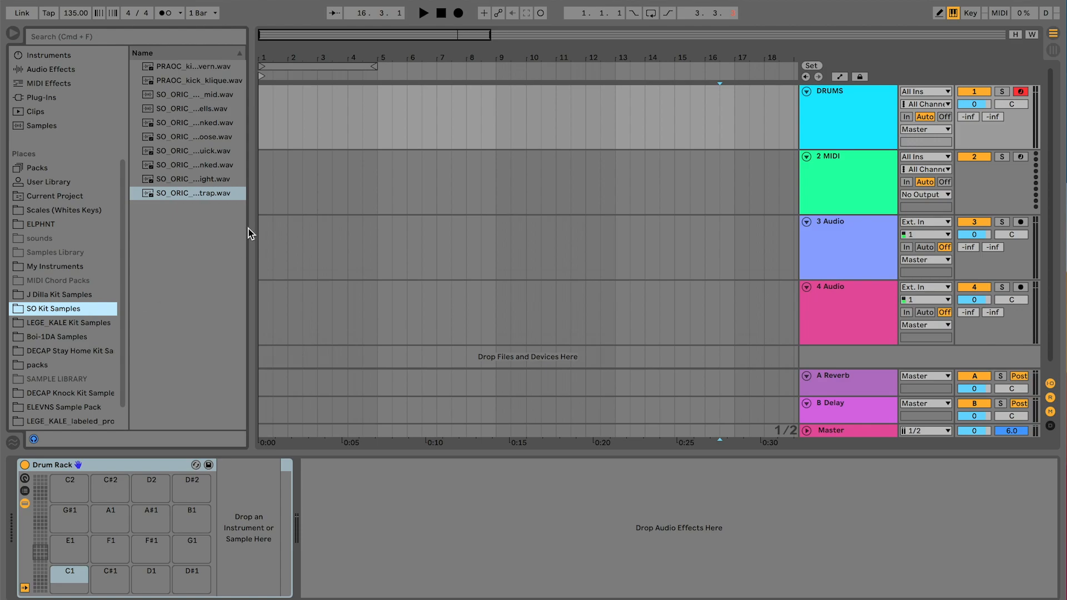
drag(248, 232, 322, 232)
Audition the SO Kit samples and place PRAOC_kick_klique.wav on the Drum Rack's C1 pad.
key(Down)
key(Up)
key(Right)
key(Up)
key(Up)
key(Up)
key(Up)
key(Up)
key(Up)
key(Up)
key(Up)
key(Up)
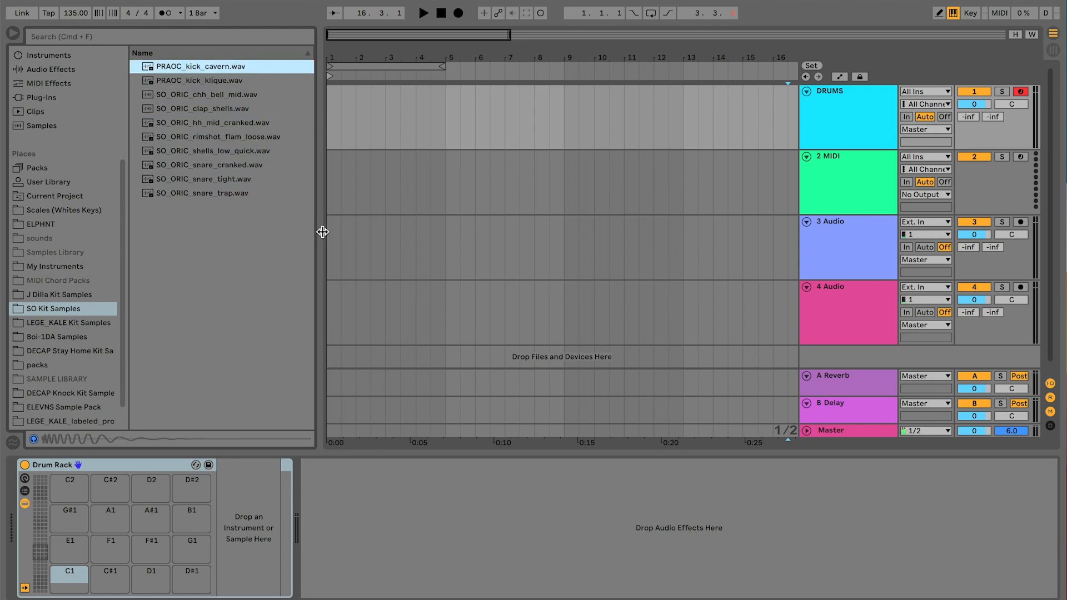
key(Down)
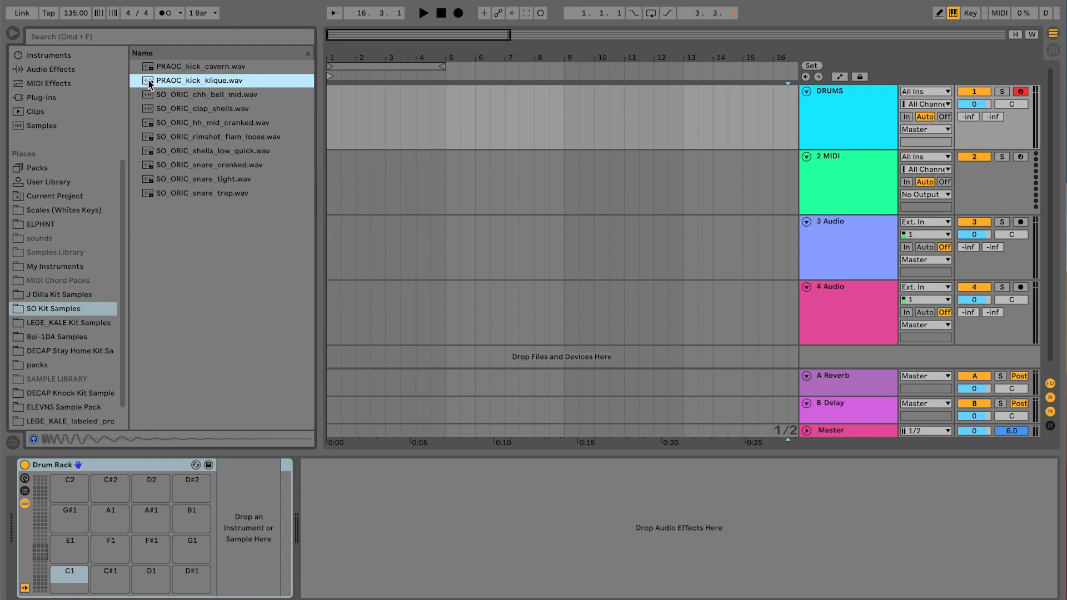
drag(149, 82, 65, 584)
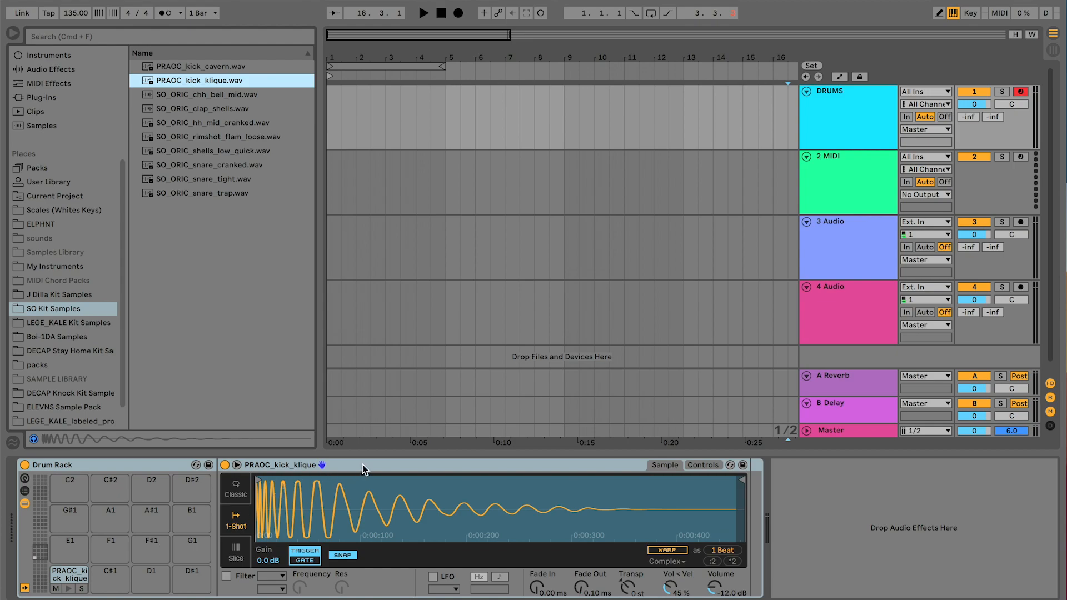
Audition the SO Kit samples from PRAOC_kick_cavern.wav down to SO_ORIC_snare_tight.wav.
click(265, 67)
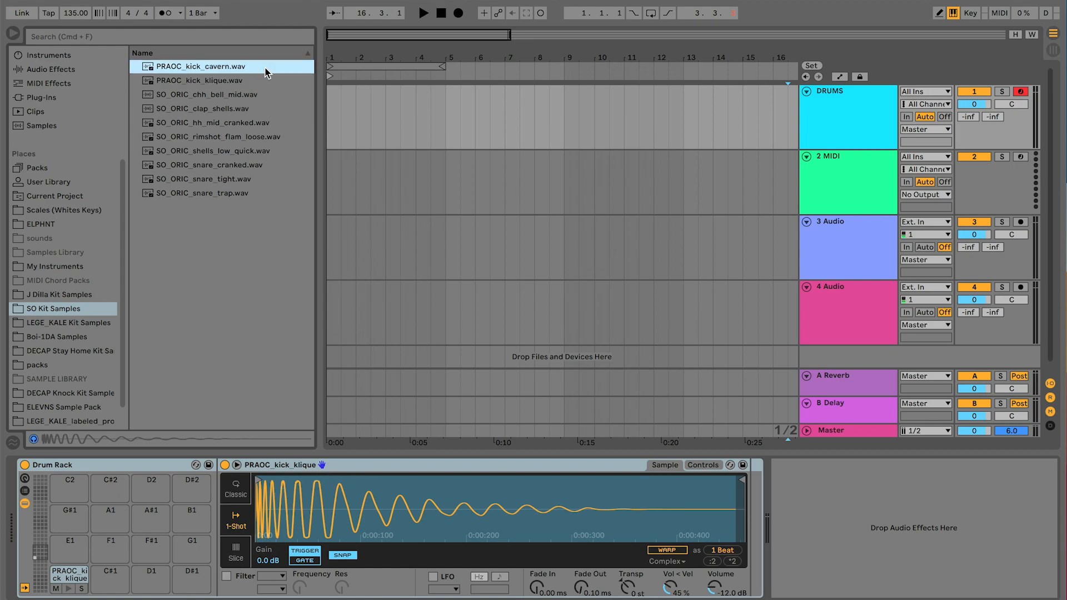
key(Down)
key(Down)
key(Down)
key(Down)
key(Down)
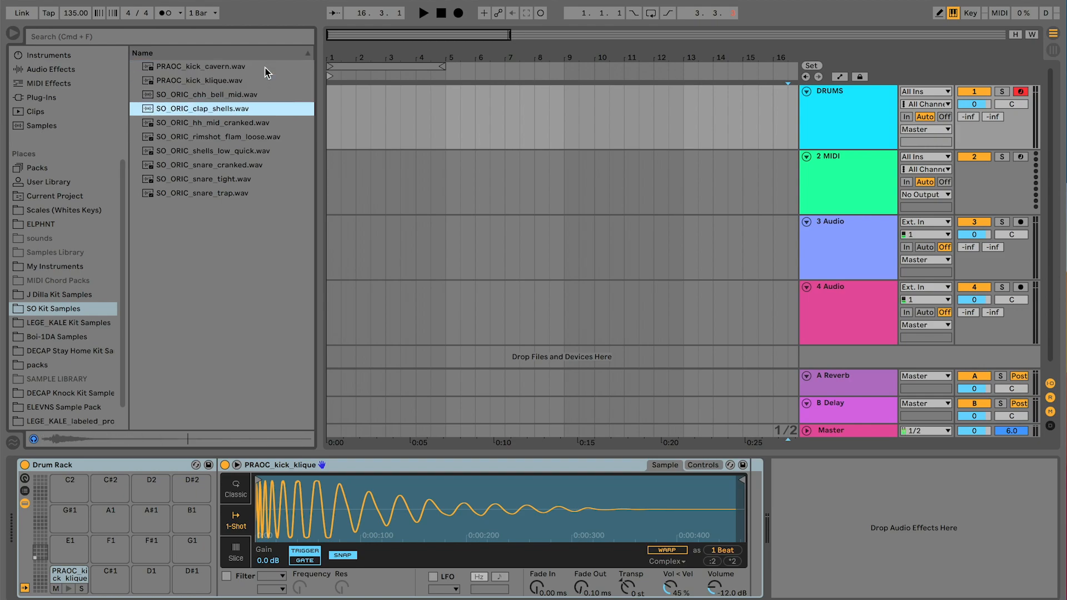
key(Down)
key(Down)
key(Down)
key(Down)
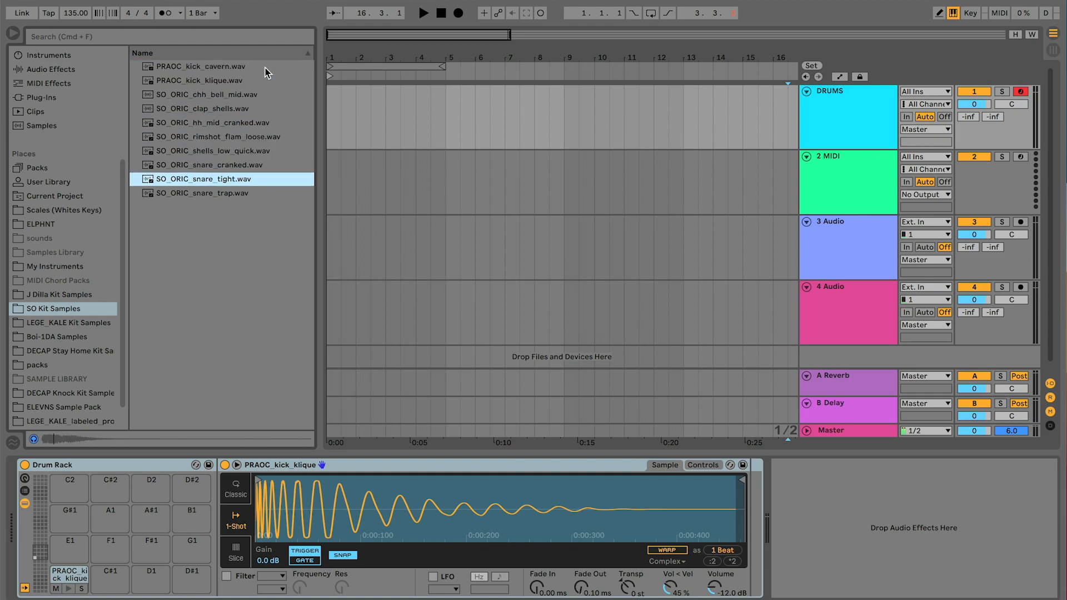
Preview sounds in the LEGE_KALE Kit Samples folder and place OGDEKO_hihat_03.wav on the Drum Rack's E1 pad.
click(58, 322)
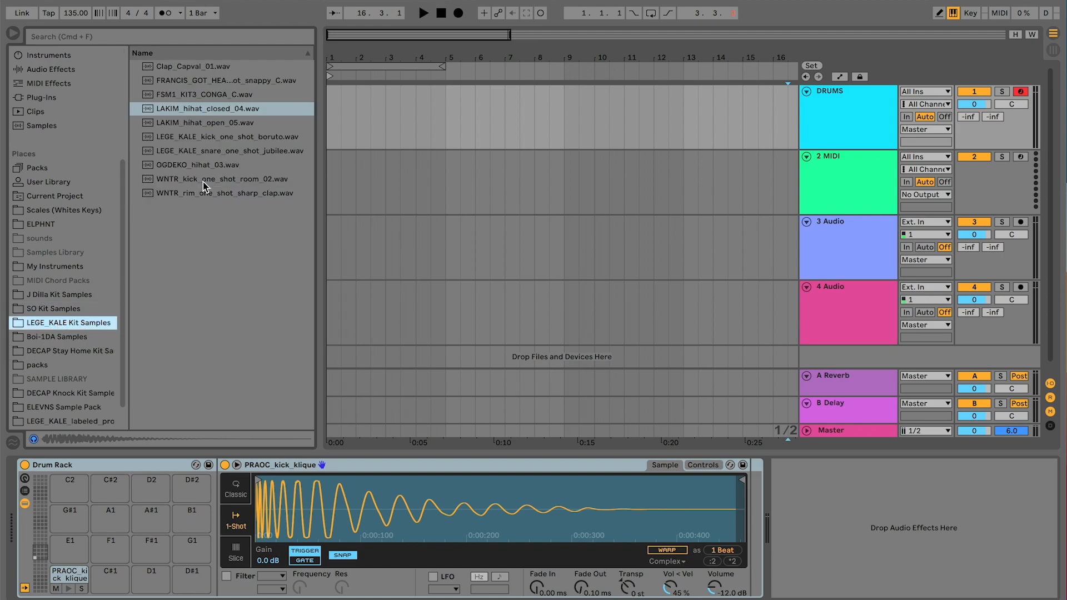
click(230, 195)
key(Up)
key(Up)
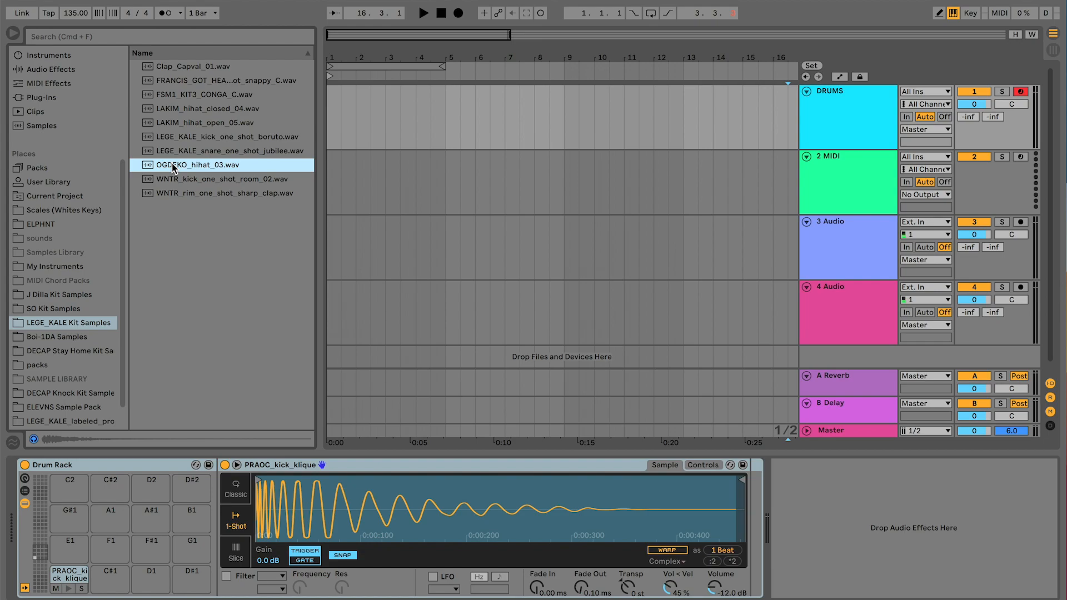
drag(174, 166, 76, 561)
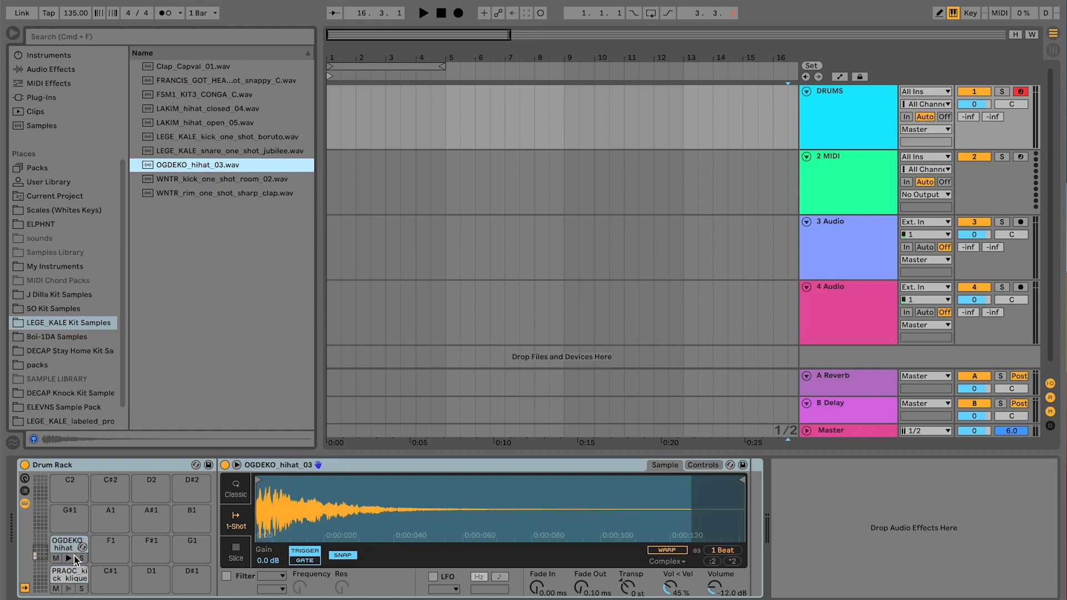
Audition the other LEGE_KALE kit samples and place the FRANCIS_GOT_HEAT snappy snare one-shot on the C#1 pad.
click(149, 580)
click(213, 150)
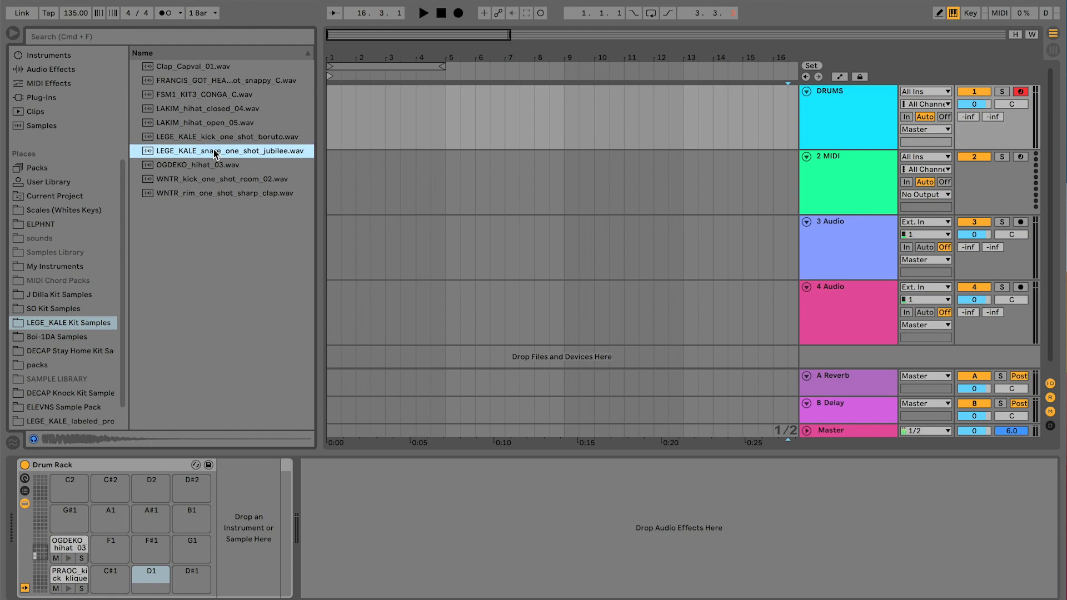
key(Up)
key(Up)
key(Up)
key(Up)
key(Up)
key(Up)
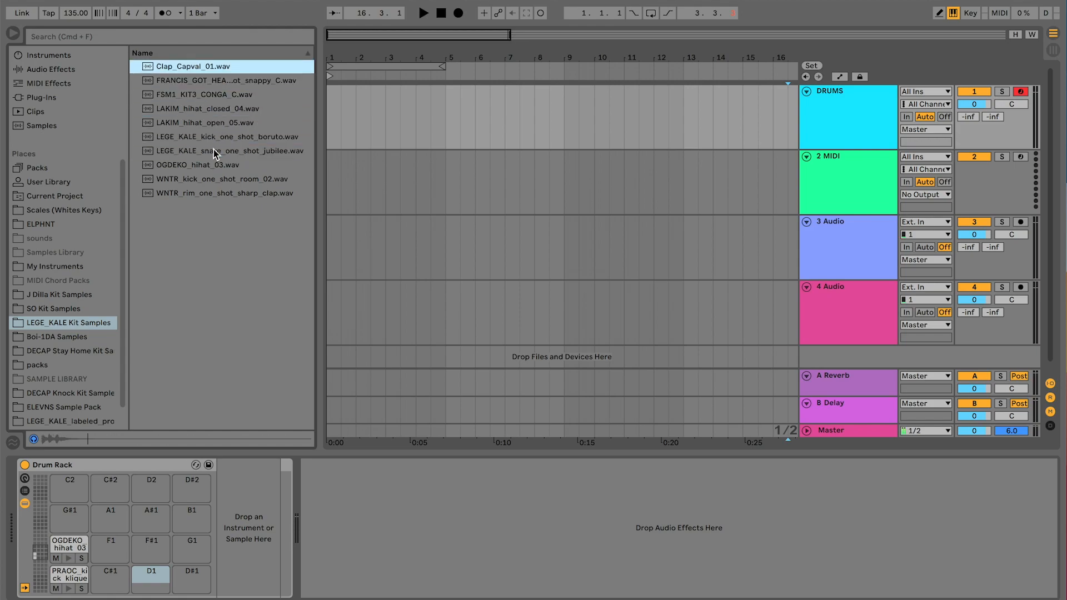
key(Down)
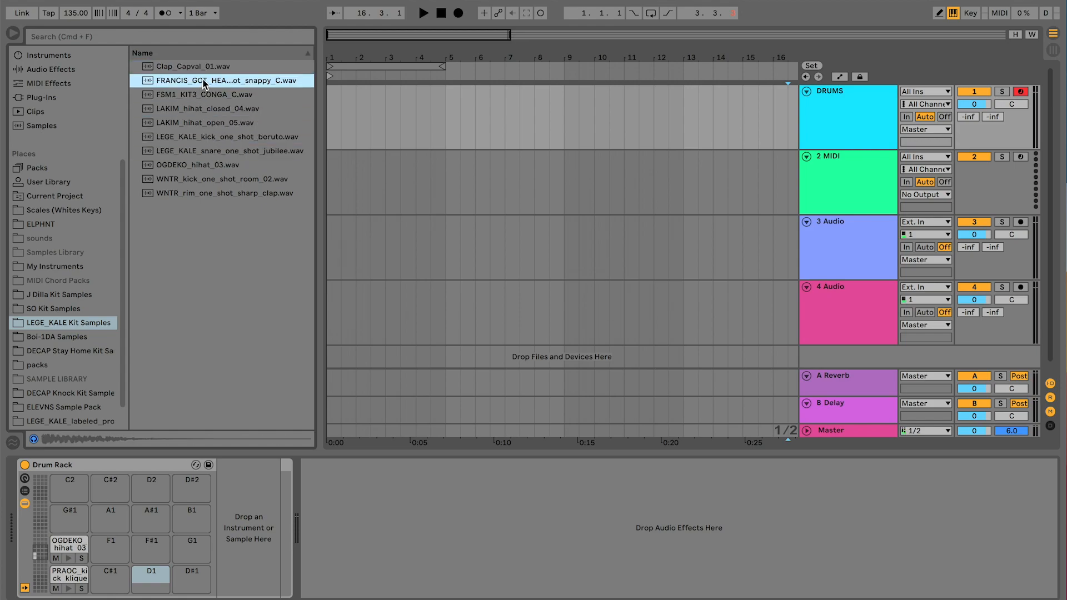
drag(204, 83, 116, 587)
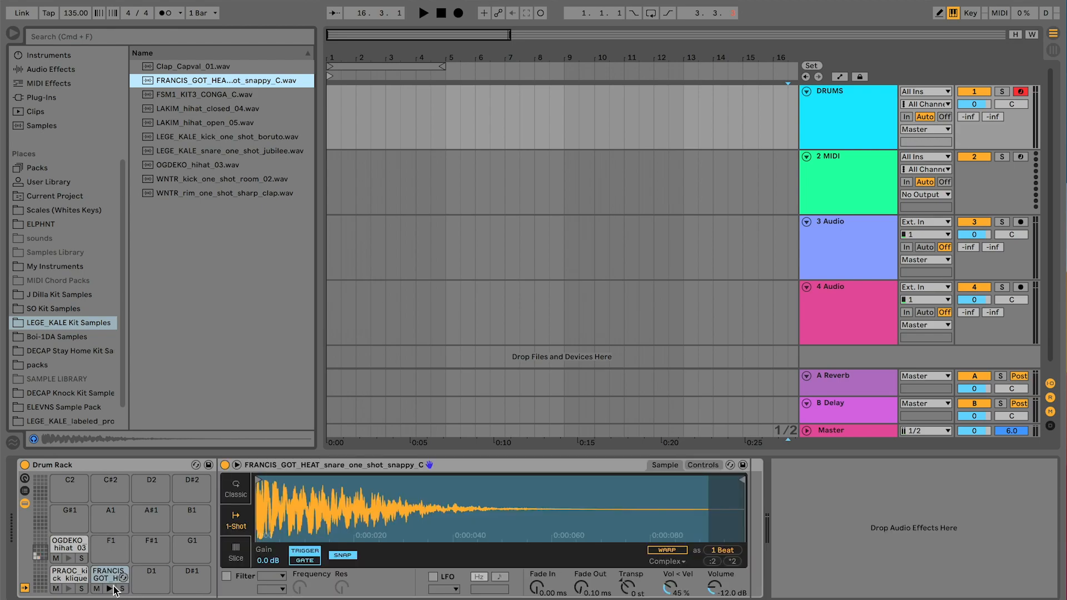
Set the project tempo to 90 BPM and place the insert marker at the start of the DRUMS track.
click(328, 131)
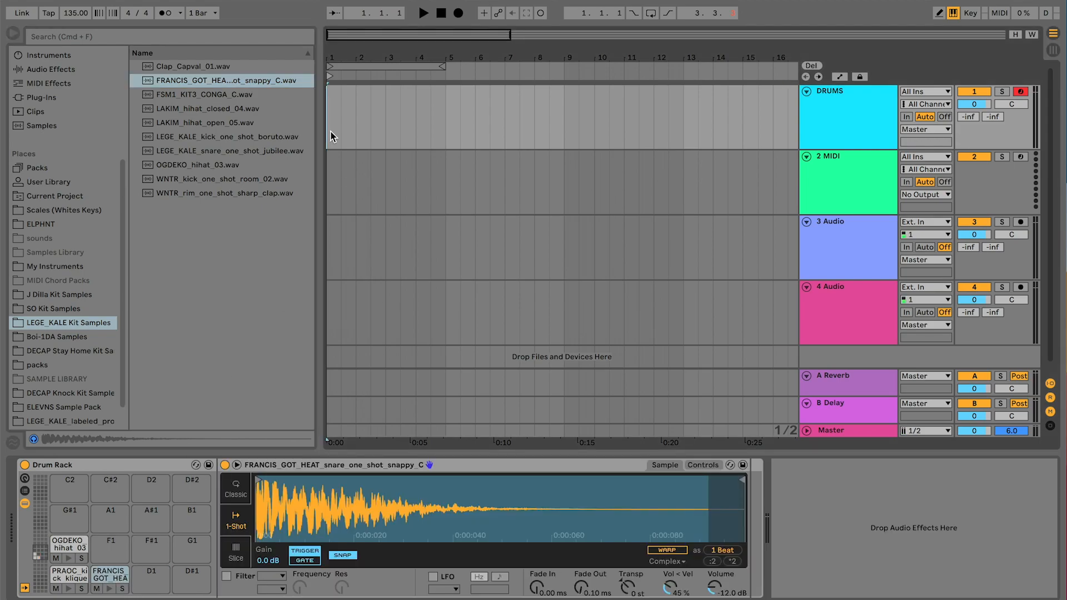
click(72, 13)
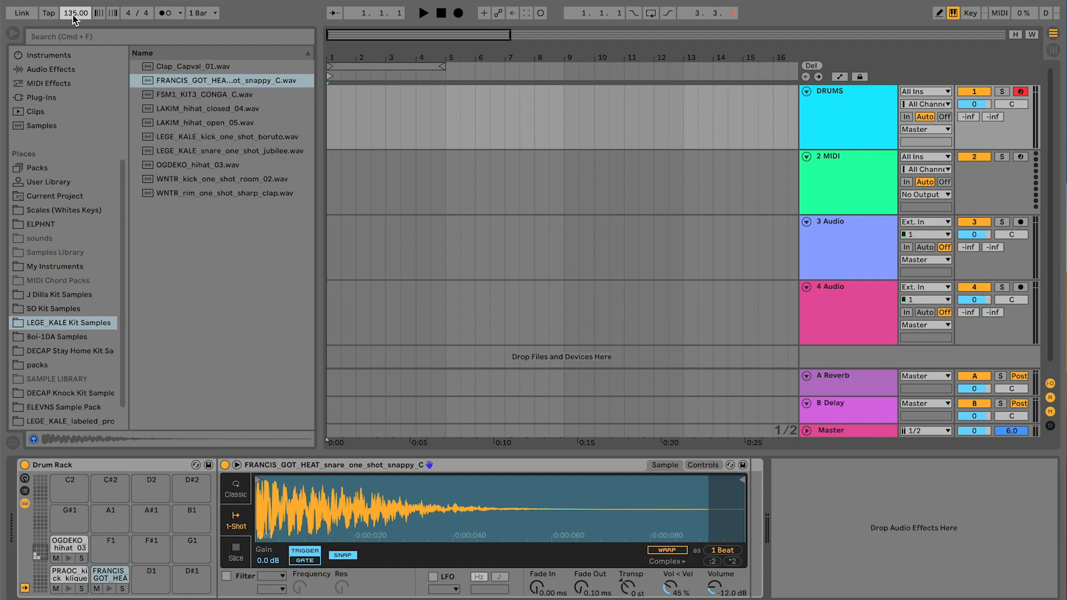
text(90)
key(Return)
click(332, 114)
scroll(332, 114, up, 3)
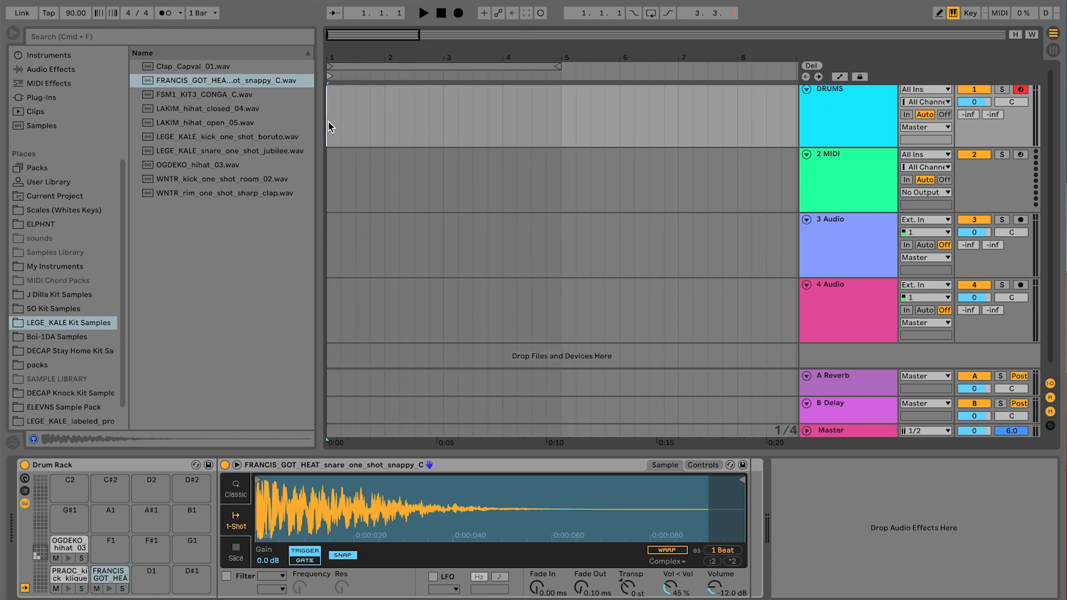
scroll(580, 163, up, 1)
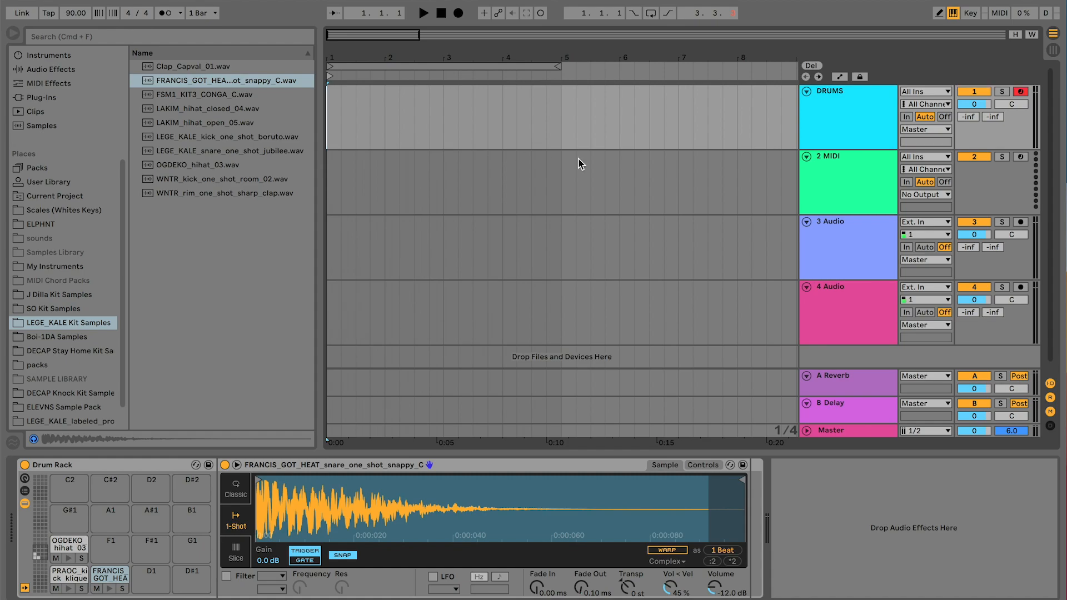
Select the DRUMS track and test-play the kick and its neighbouring pads with the computer MIDI keyboard.
key(a)
key(a)
click(852, 123)
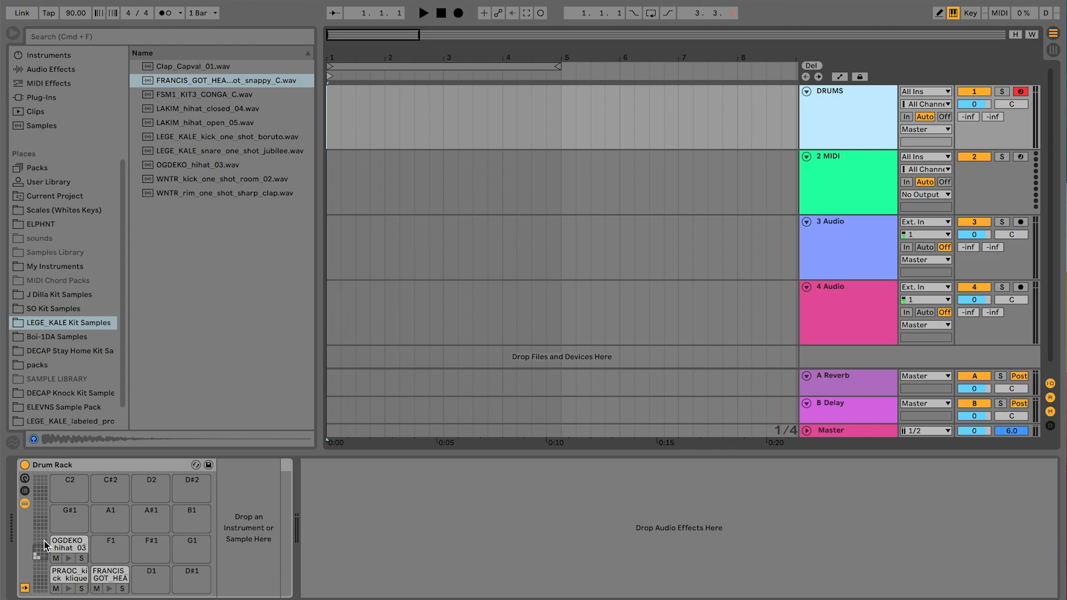
key(a)
key(a)
key(a)
key(a)
key(a)
key(s)
key(a)
key(s)
key(a)
Move the snare sample from the C#1 pad to D1, test-play the pads, and put the insert marker at bar 1 of DRUMS.
drag(105, 577, 147, 580)
key(a)
key(d)
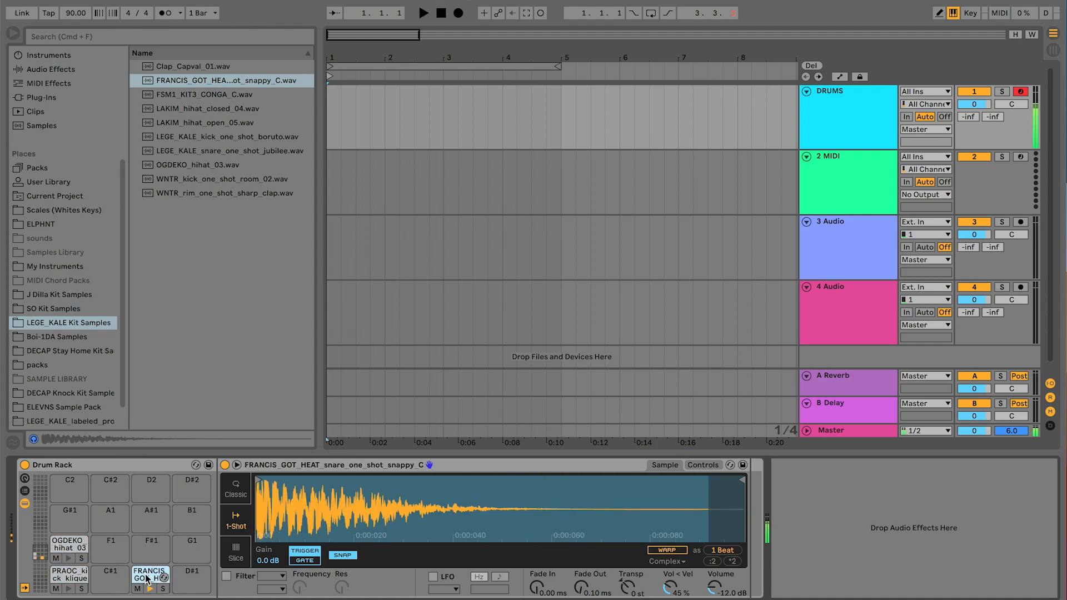
key(d)
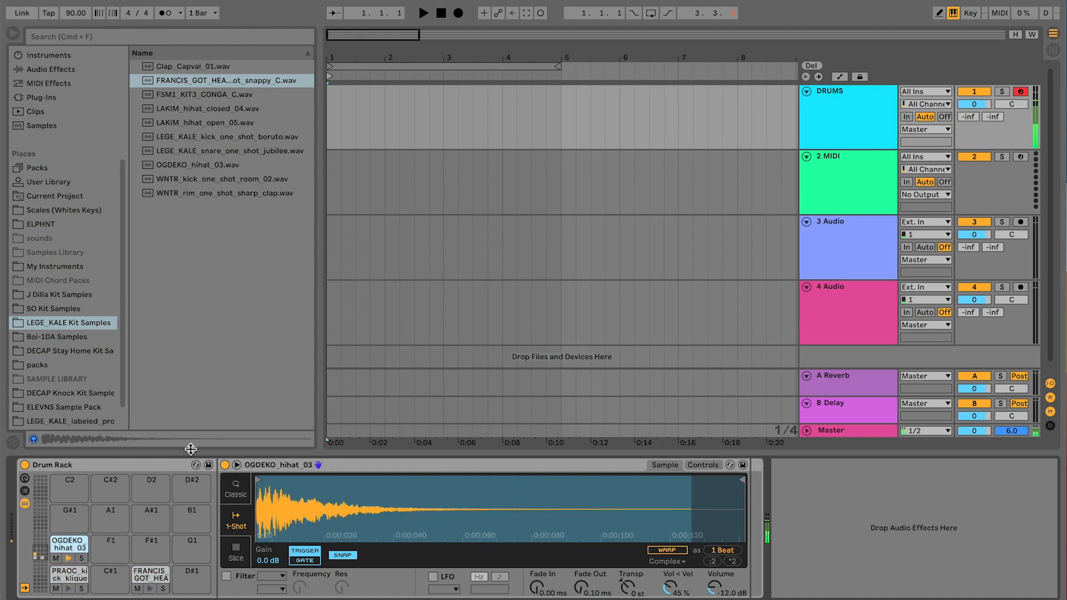
click(333, 124)
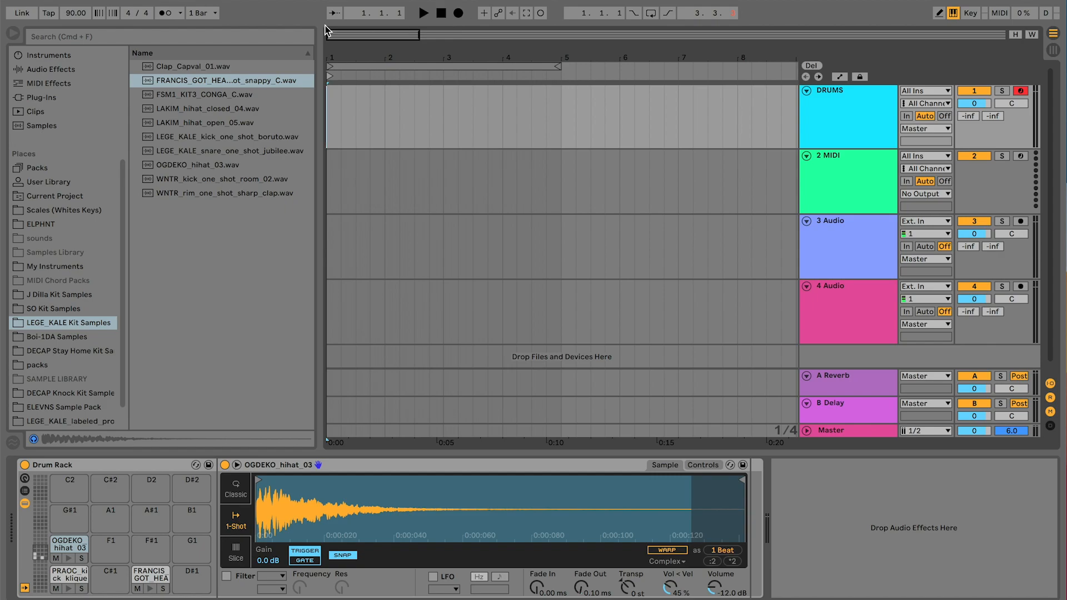
Turn on the metronome and enable looping over the first four bars.
click(166, 13)
click(424, 65)
click(650, 13)
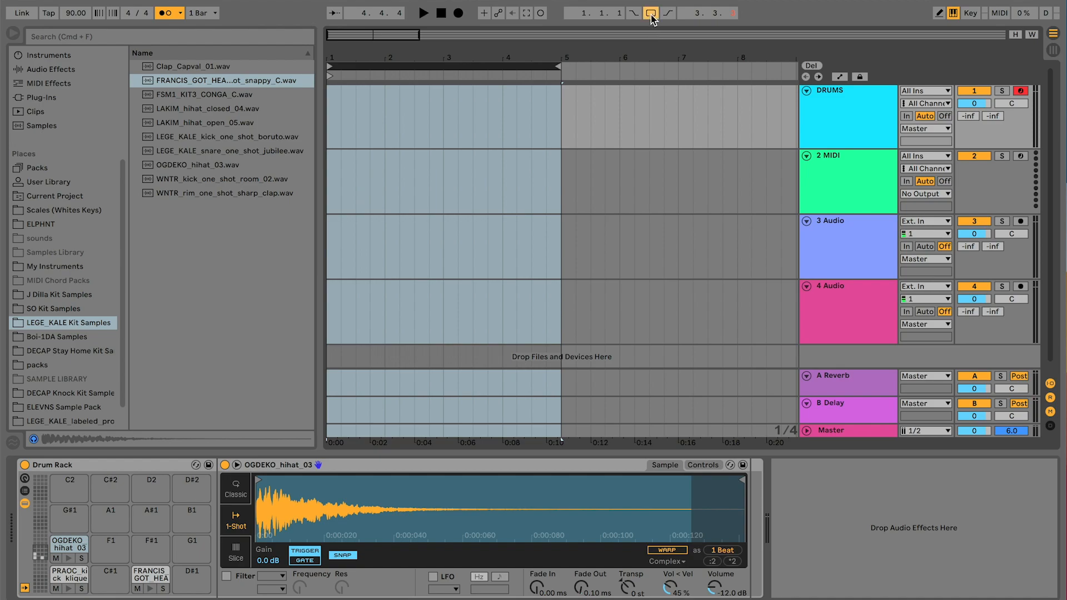
Place the insert marker at bar 1 of the DRUMS track and test-play the hi-hat, snare and kick pads.
click(561, 117)
click(329, 131)
key(d)
key(d)
key(s)
key(a)
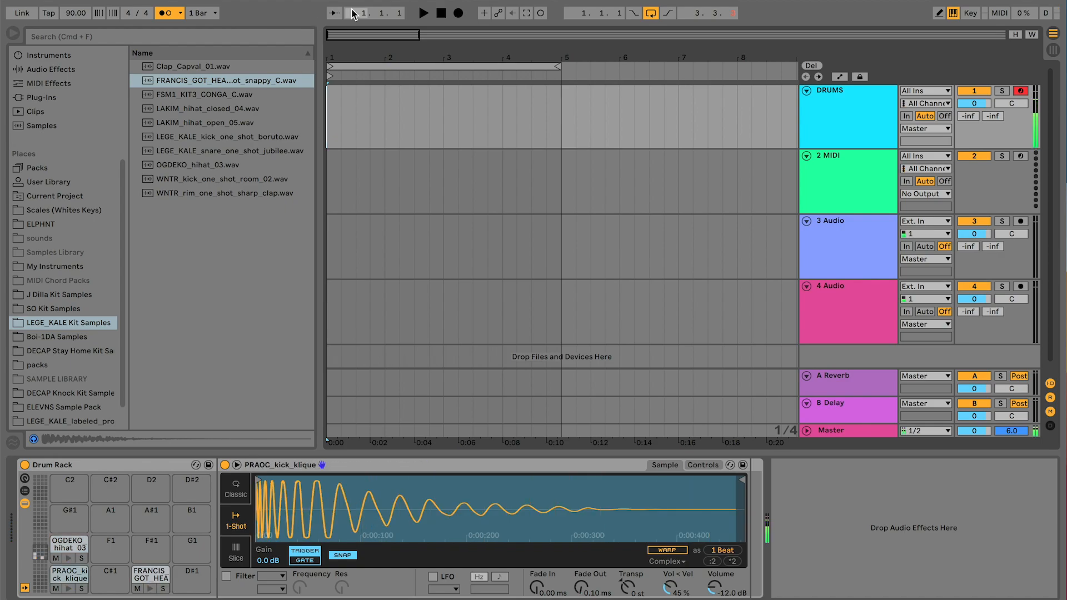
Record a four-bar kick, snare and hi-hat pattern onto the DRUMS track, playing the pads on the computer MIDI keyboard.
click(458, 13)
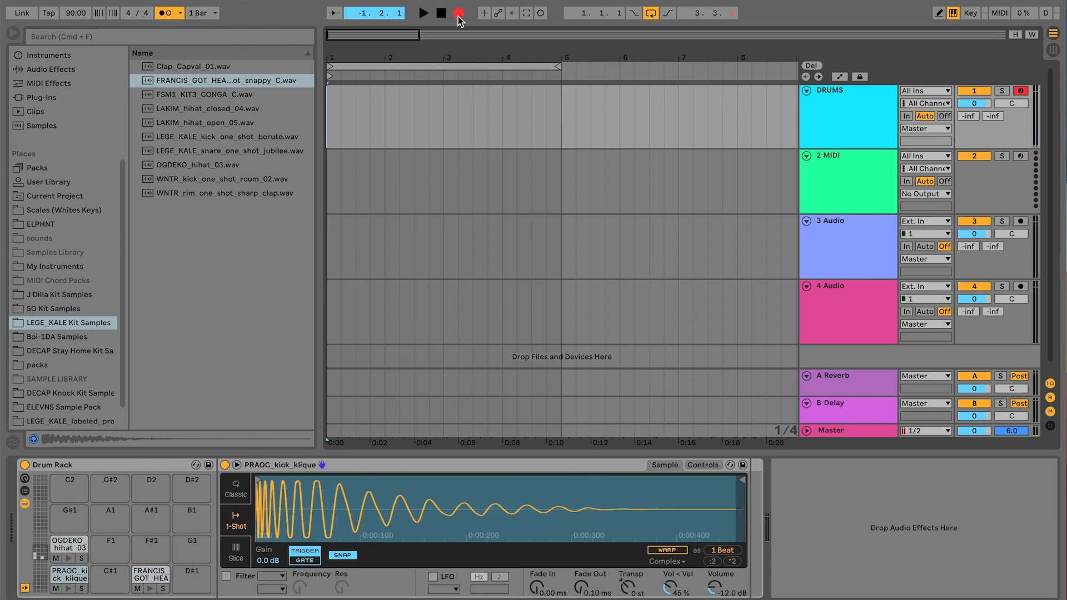
key(a)
key(d)
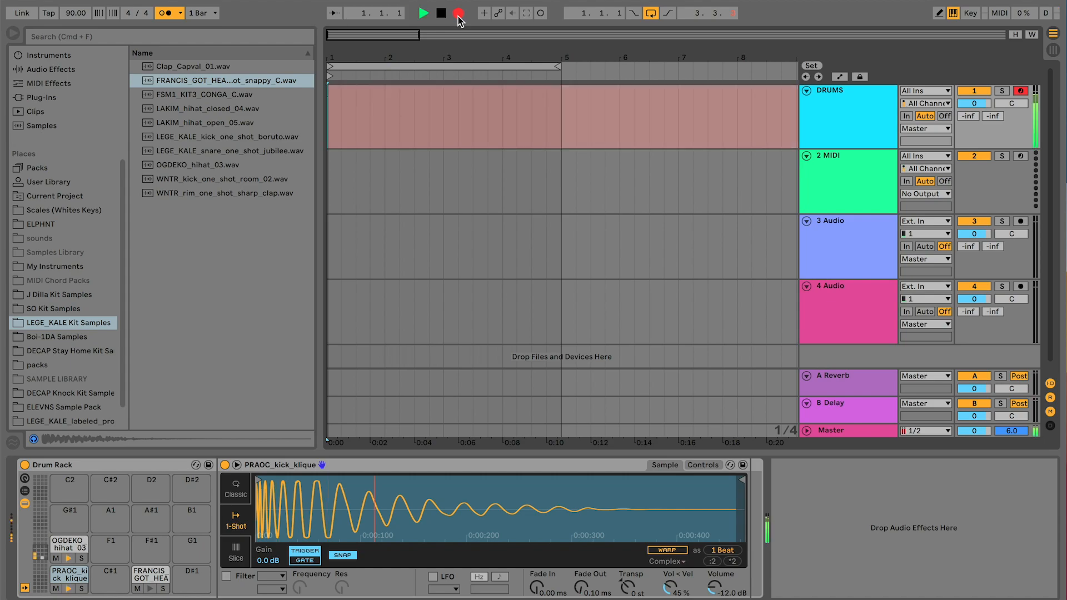
key(d)
key(s)
key(d)
key(d)
key(d)
key(a)
key(d)
key(s)
key(d)
key(d)
key(d)
key(a)
key(d)
key(s)
key(d)
key(d)
key(d)
key(d)
key(a)
key(d)
key(s)
key(a)
key(d)
key(d)
key(a)
key(d)
key(d)
key(s)
key(d)
key(s)
key(d)
key(d)
key(d)
key(a)
key(d)
key(s)
key(d)
key(d)
key(a)
key(d)
key(d)
key(s)
key(d)
key(d)
key(d)
key(a)
key(d)
key(s)
key(d)
key(a)
key(space)
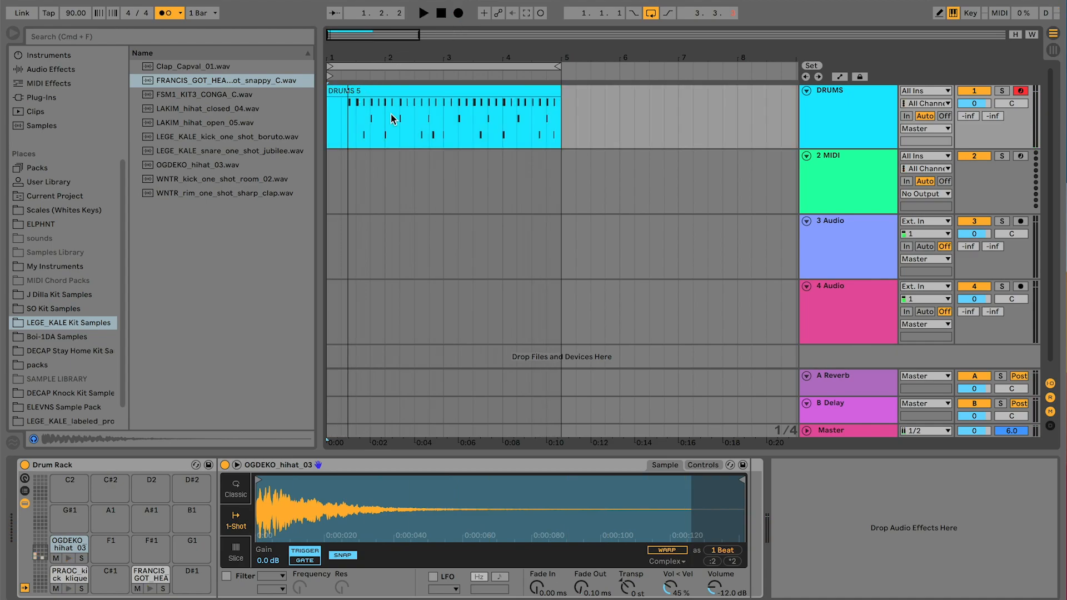
Undo the overwriting of the recorded DRUMS clip's first beats and open the clip's notes for editing.
click(357, 118)
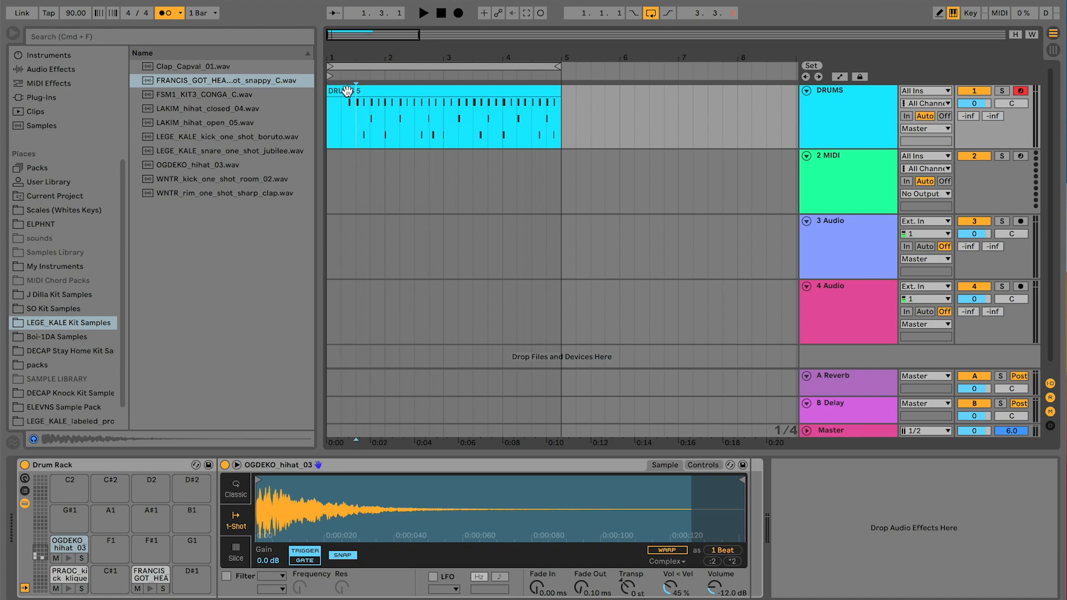
key(super+z)
click(346, 90)
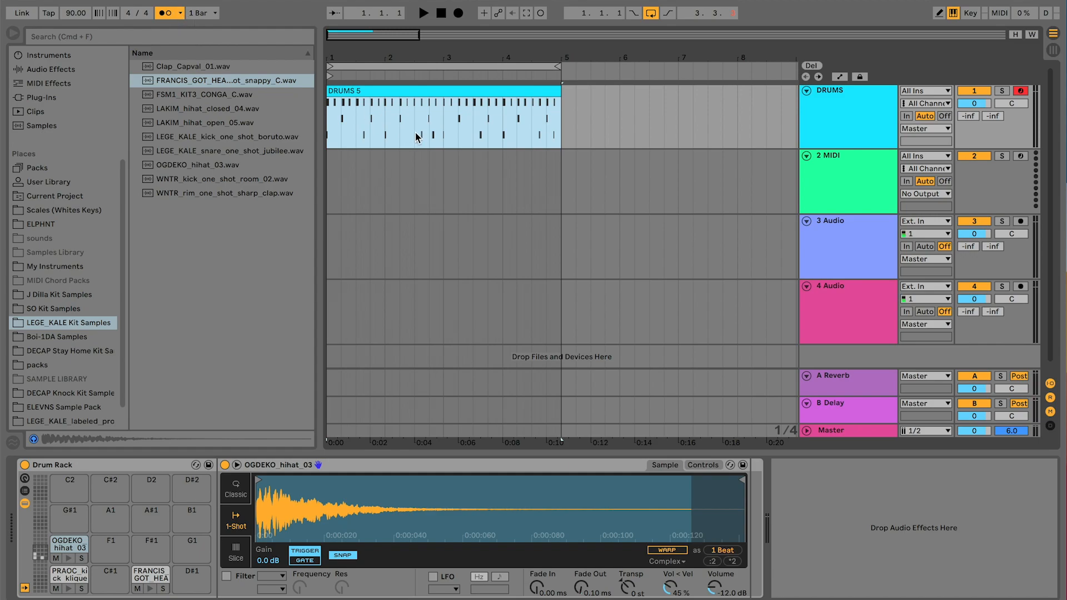
double_click(383, 96)
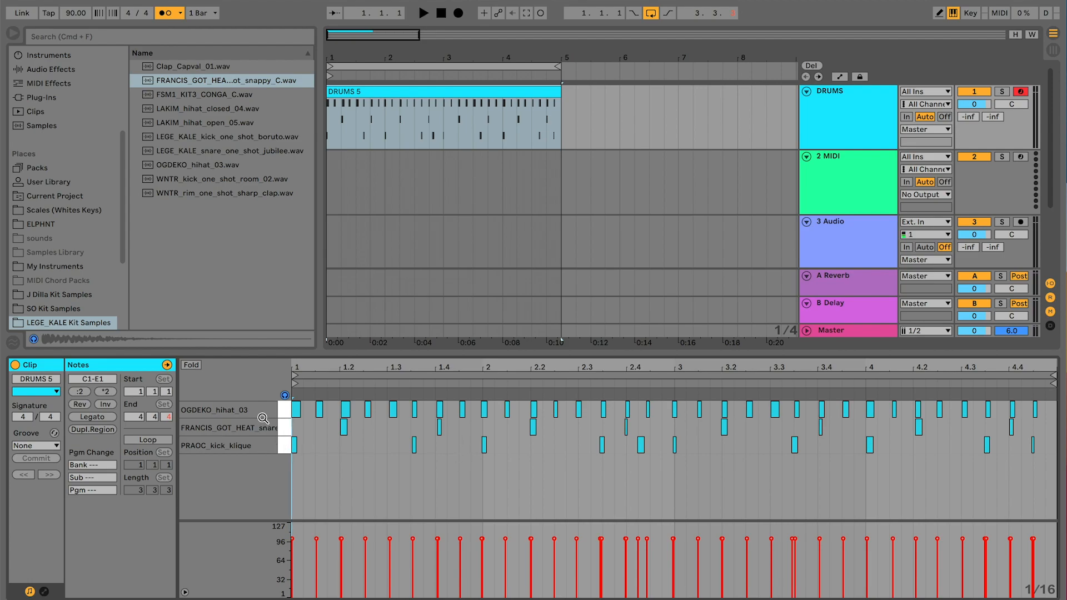
Audition the kick row in the clip, play the Drum Rack's kick, snare and hi-hat pads, and return to the clip's notes.
click(285, 395)
click(283, 448)
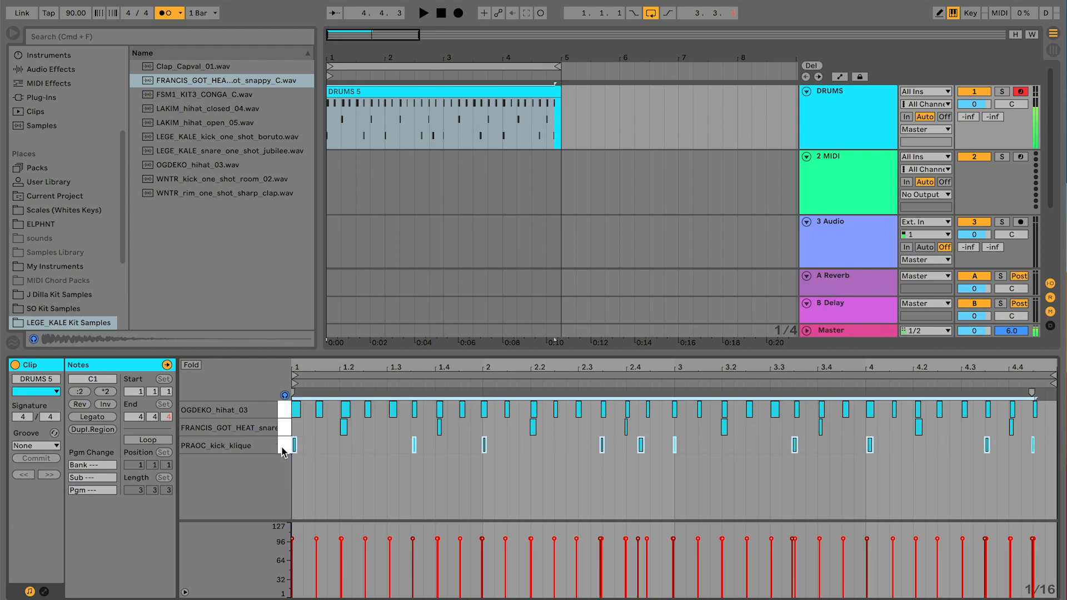
key(super+t)
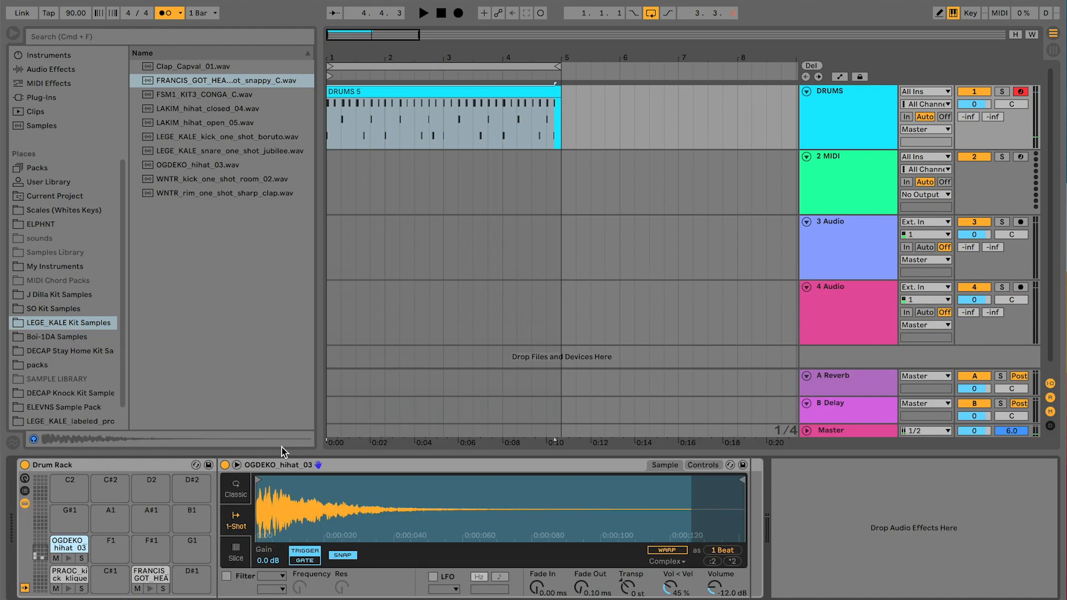
click(69, 590)
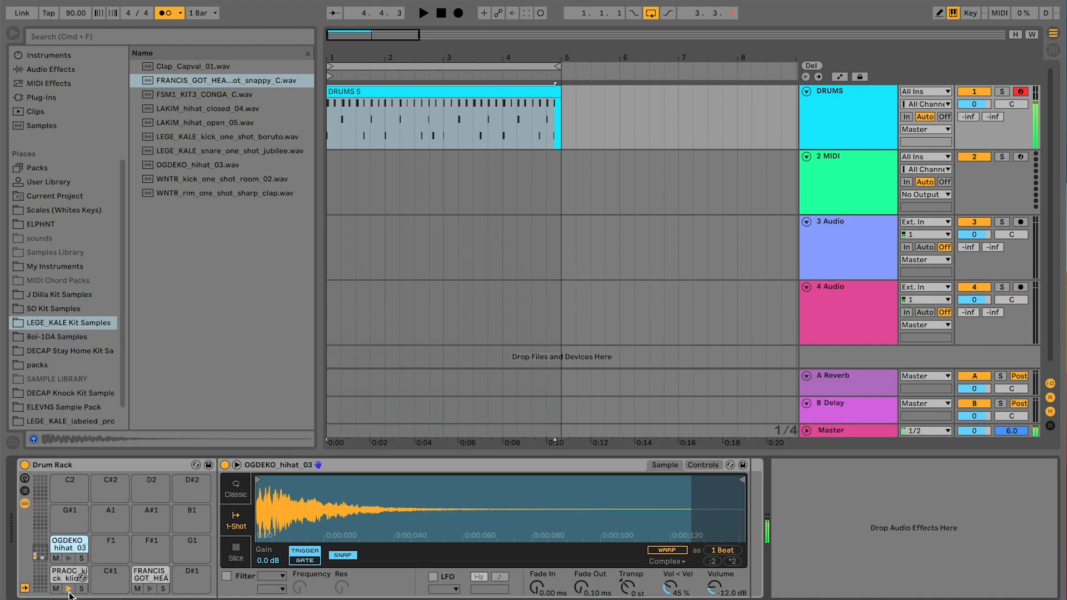
click(150, 589)
click(69, 559)
key(shift+Tab)
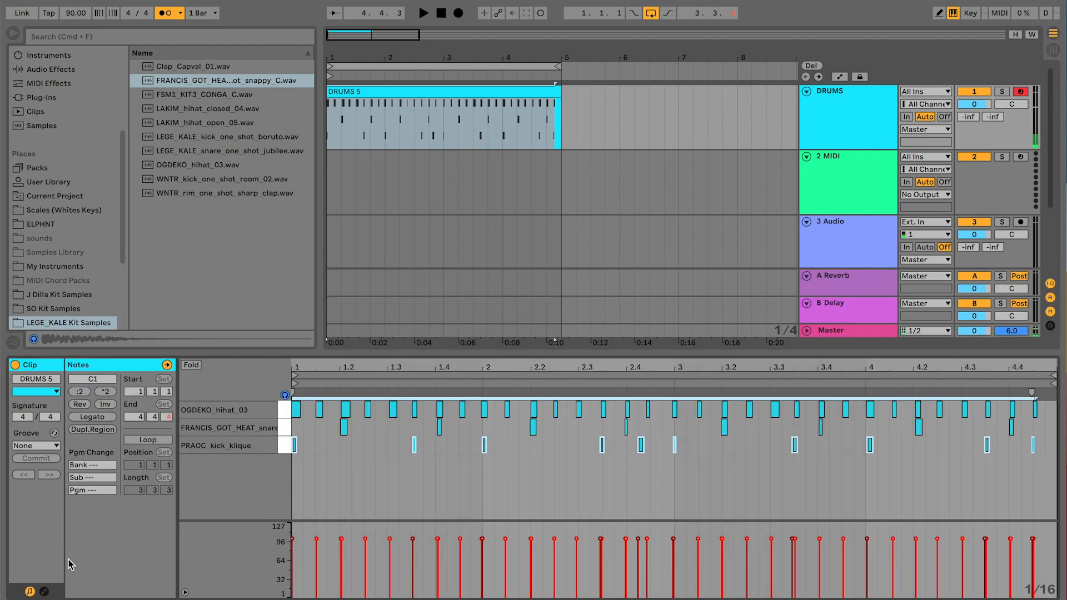
Move the first bar's late hi-hat notes onto the grid at 1.1.3, 1.2 and 1.2.3.
click(285, 410)
key(plus)
key(plus)
key(plus)
key(plus)
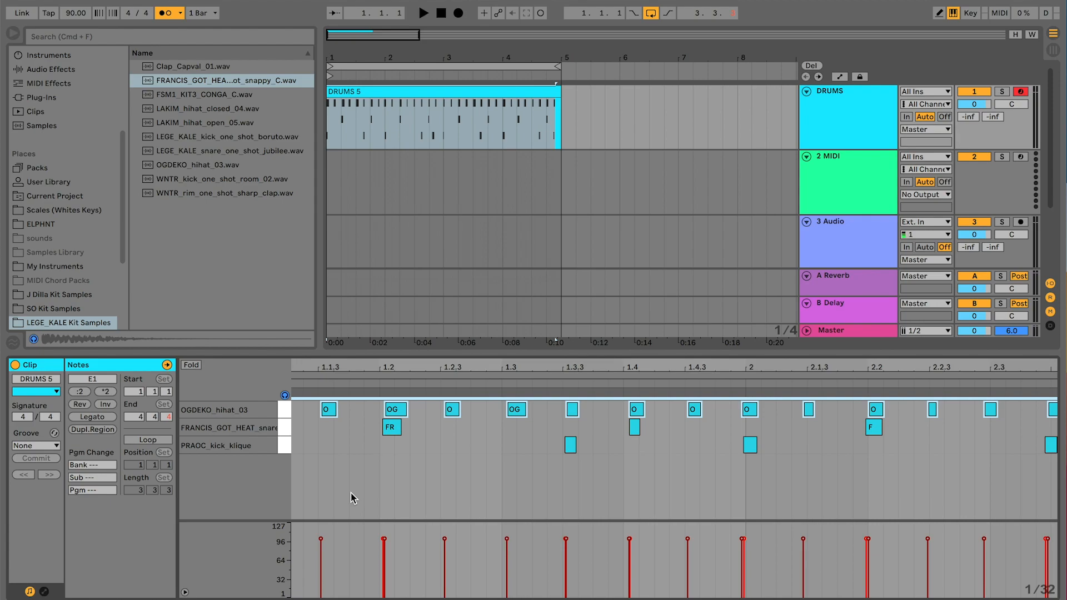
click(376, 472)
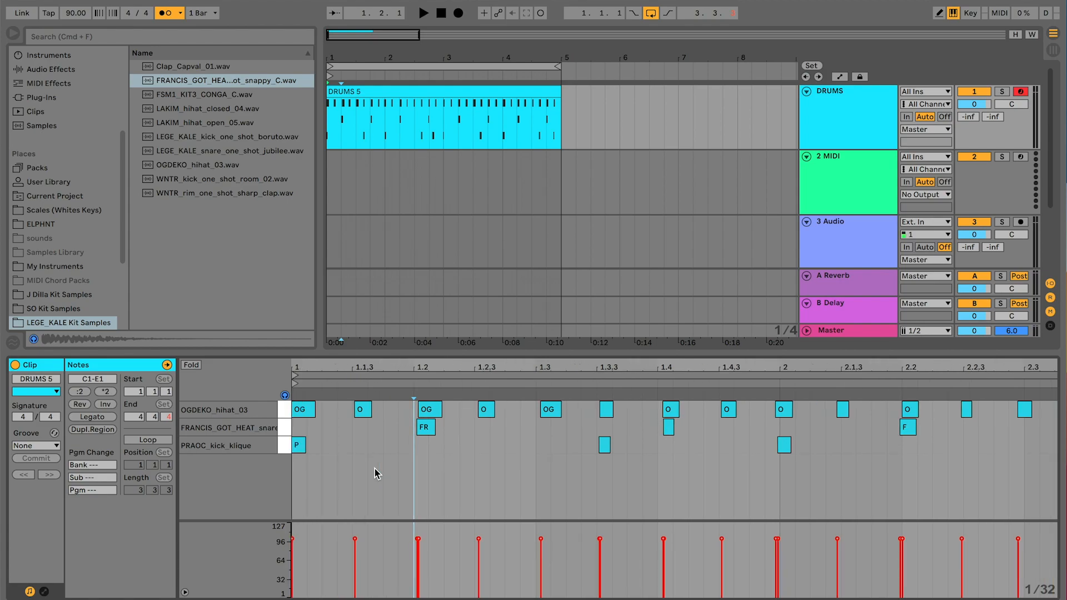
click(366, 470)
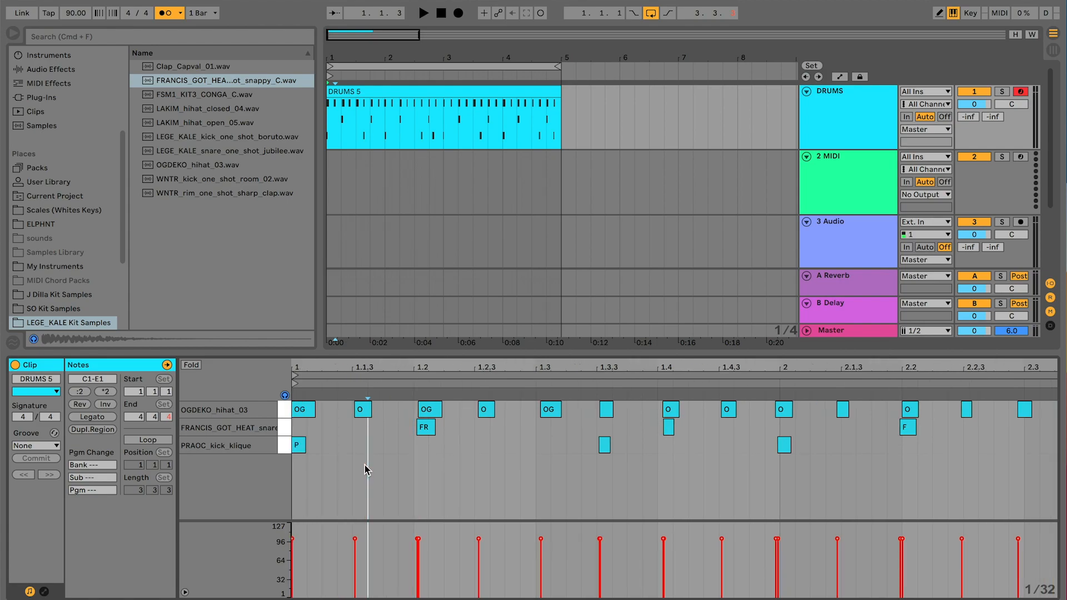
scroll(361, 410, up, 5)
scroll(372, 440, left, 3)
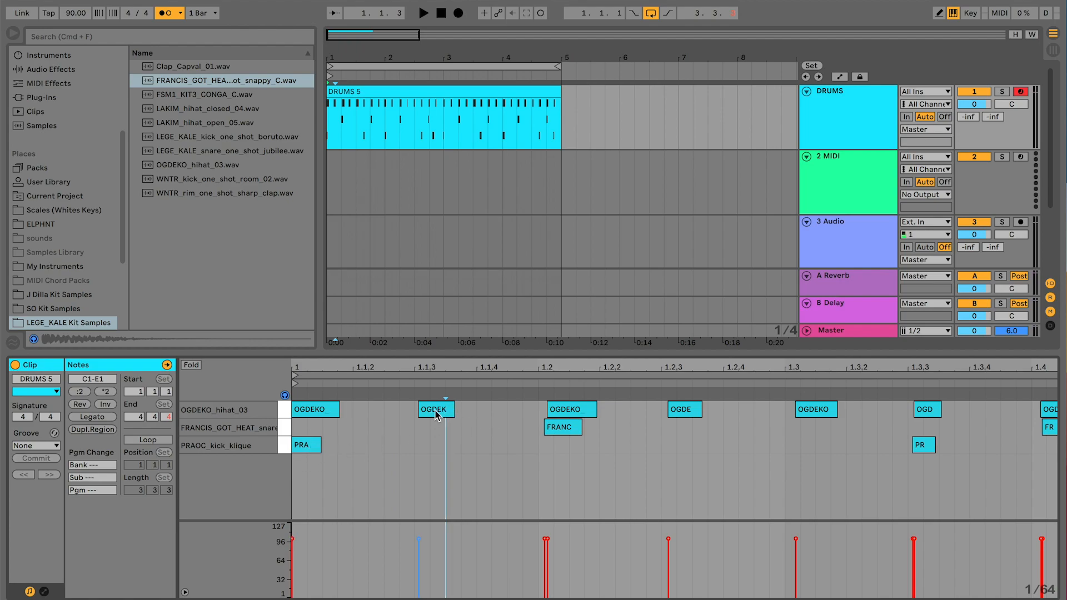
mouse_move(435, 412)
mouse_down()
mouse_move(429, 420)
mouse_move(468, 416)
mouse_move(435, 423)
mouse_up()
drag(568, 411, 561, 410)
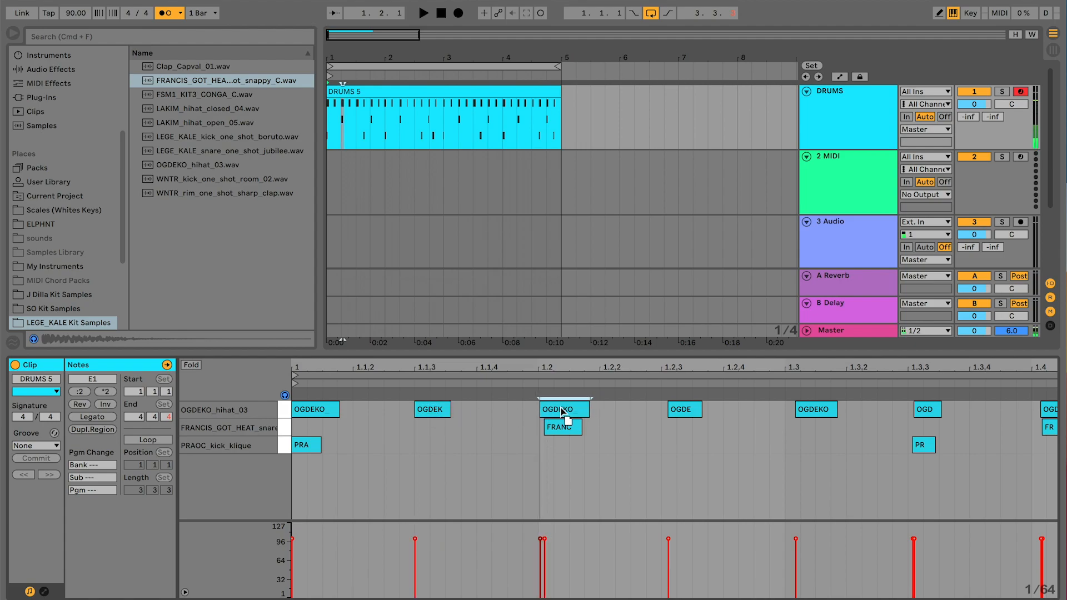
drag(687, 411, 678, 414)
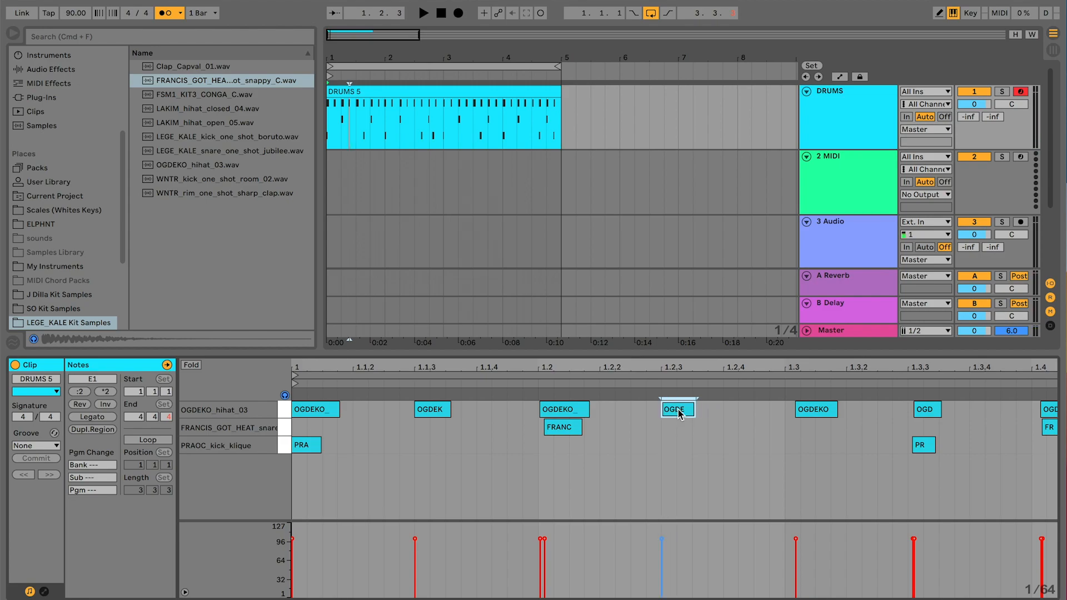
scroll(725, 446, down, 8)
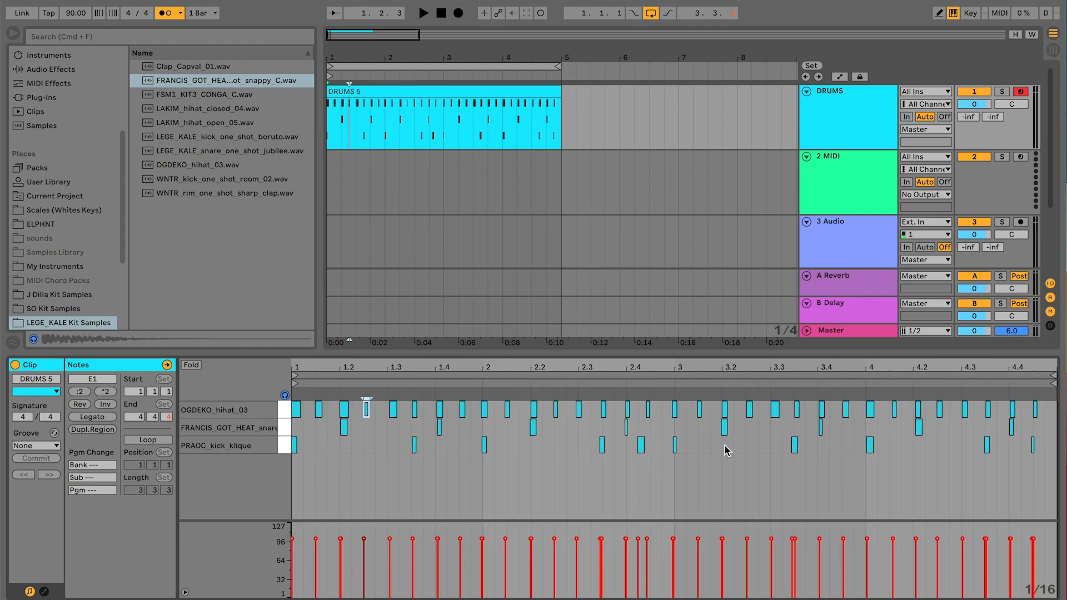
scroll(724, 445, up, 10)
scroll(725, 446, down, 10)
mouse_move(707, 368)
mouse_down()
mouse_move(707, 431)
mouse_move(709, 369)
mouse_up()
click(545, 52)
drag(545, 53, 357, 55)
scroll(358, 145, left, 5)
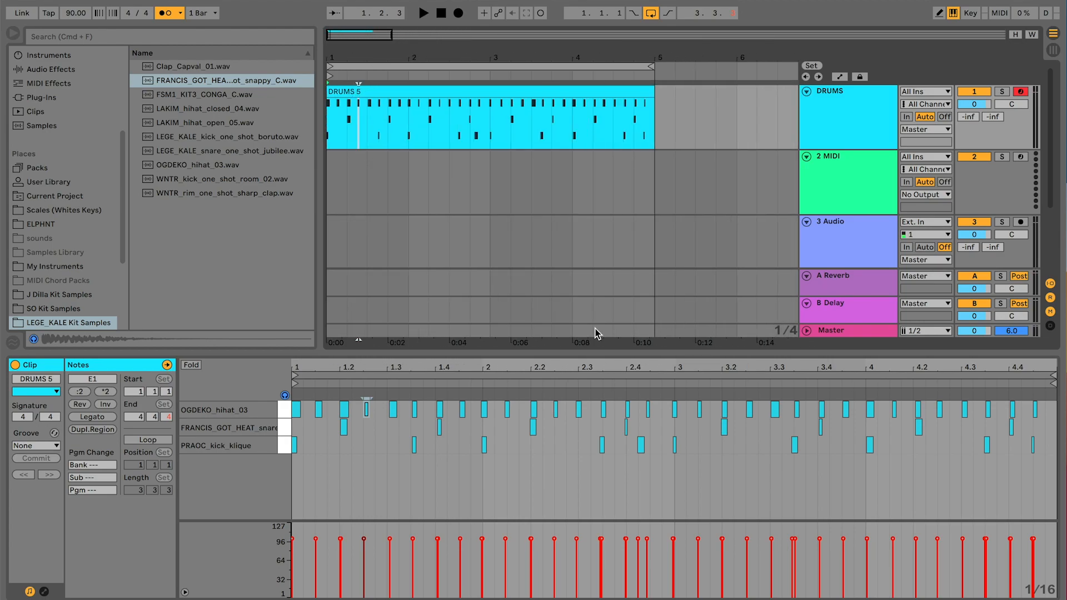
mouse_move(612, 366)
mouse_down()
mouse_move(613, 445)
mouse_move(612, 367)
mouse_up()
click(432, 89)
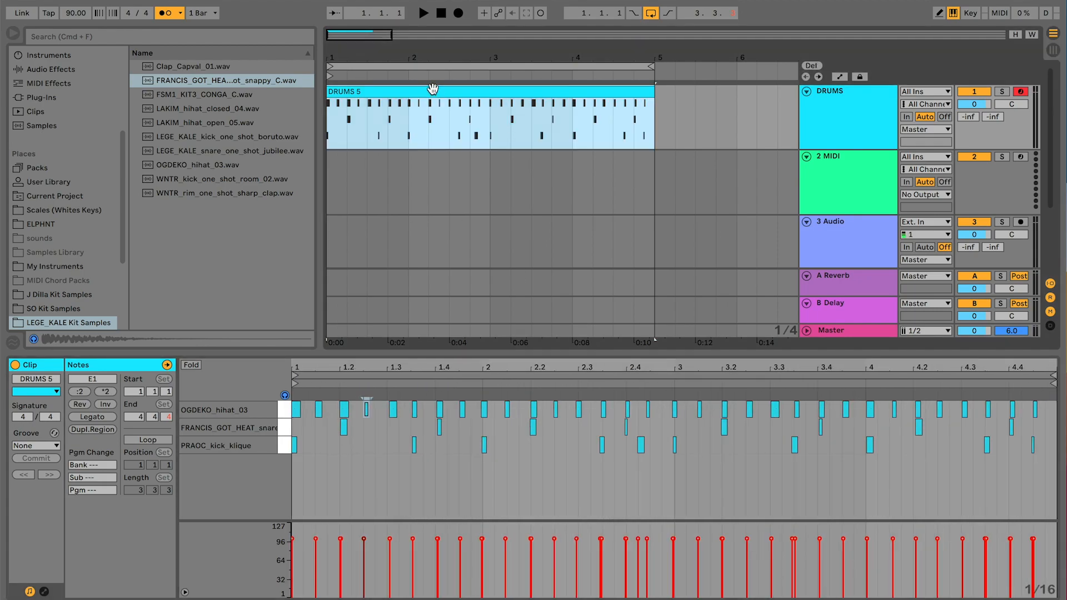
click(333, 185)
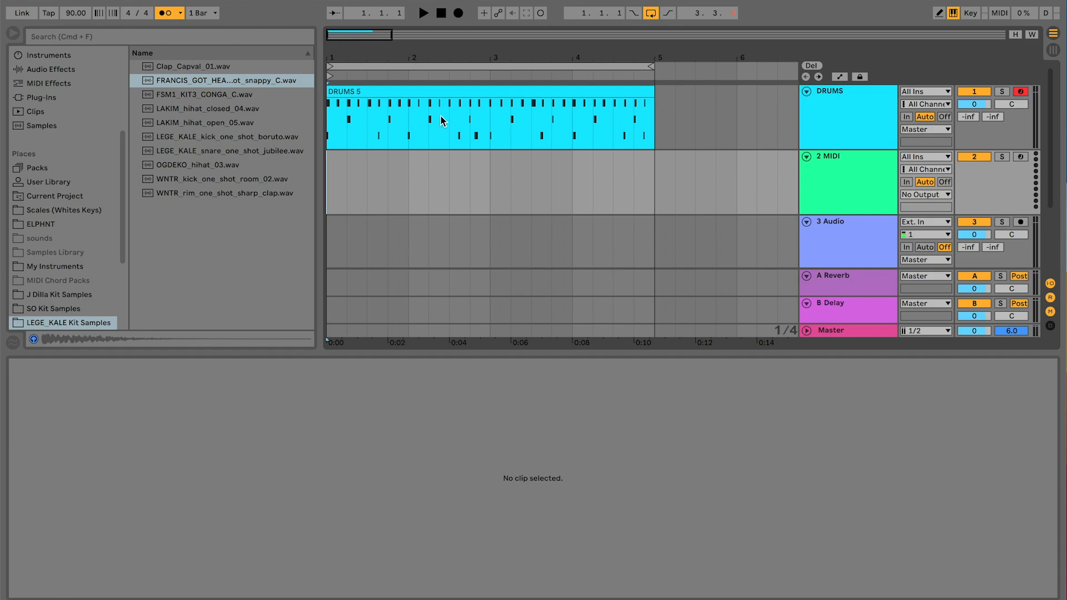
Align the snare at 1.2, the hi-hats at 1.3 and 1.3.3, and the kick at 1.3.3 with the grid.
click(446, 90)
click(387, 456)
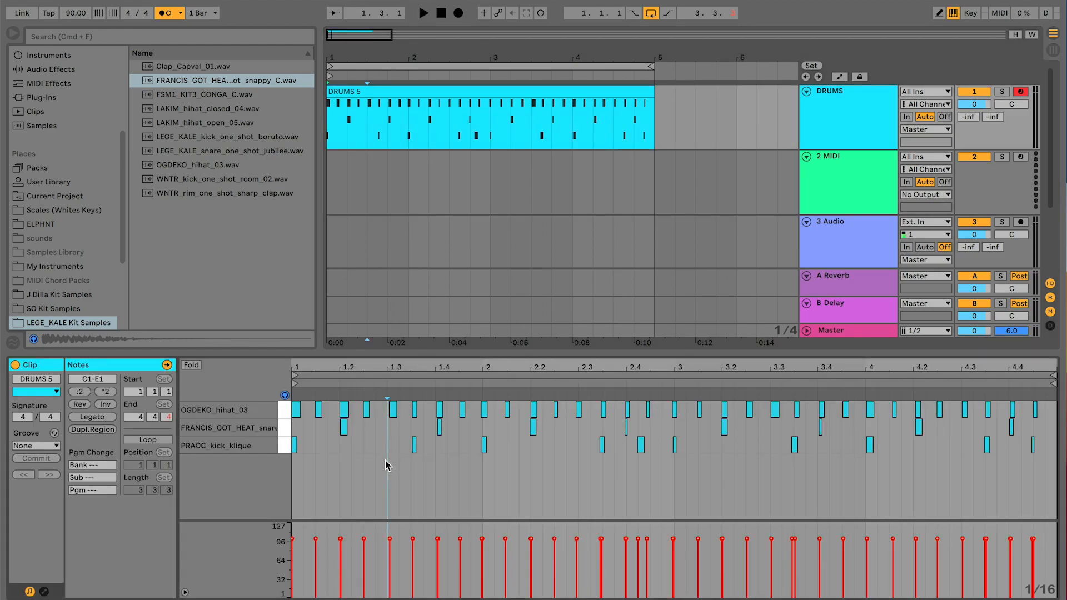
scroll(428, 446, up, 5)
scroll(476, 478, left, 3)
click(436, 479)
scroll(385, 444, up, 5)
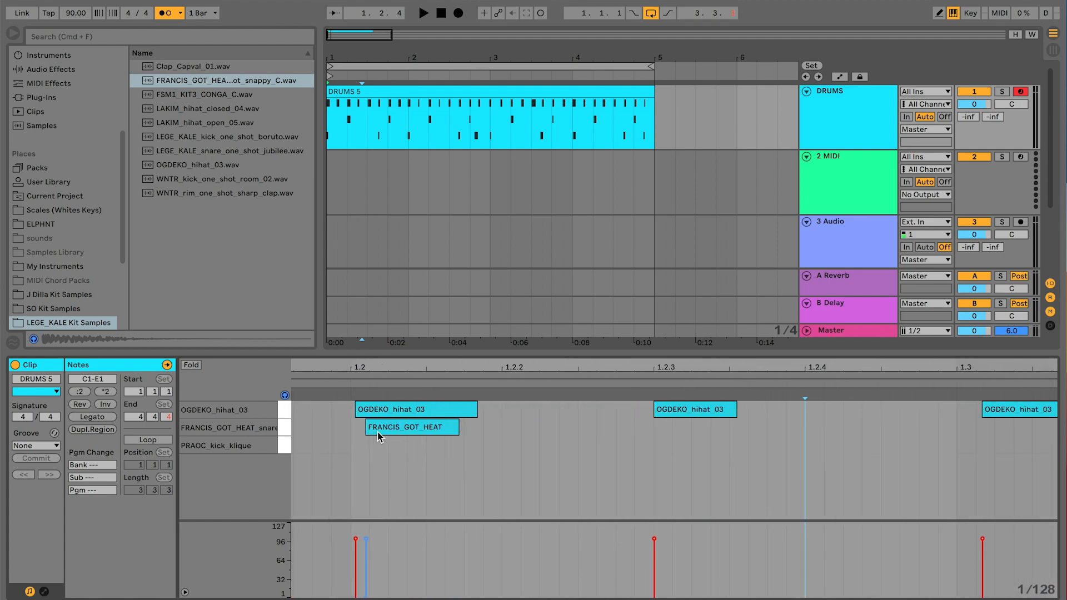
click(387, 410)
mouse_move(387, 410)
mouse_down()
mouse_move(397, 428)
mouse_move(385, 430)
mouse_up()
scroll(640, 422, right, 5)
drag(650, 411, 628, 411)
drag(944, 410, 931, 410)
drag(933, 446, 925, 451)
scroll(916, 478, down, 10)
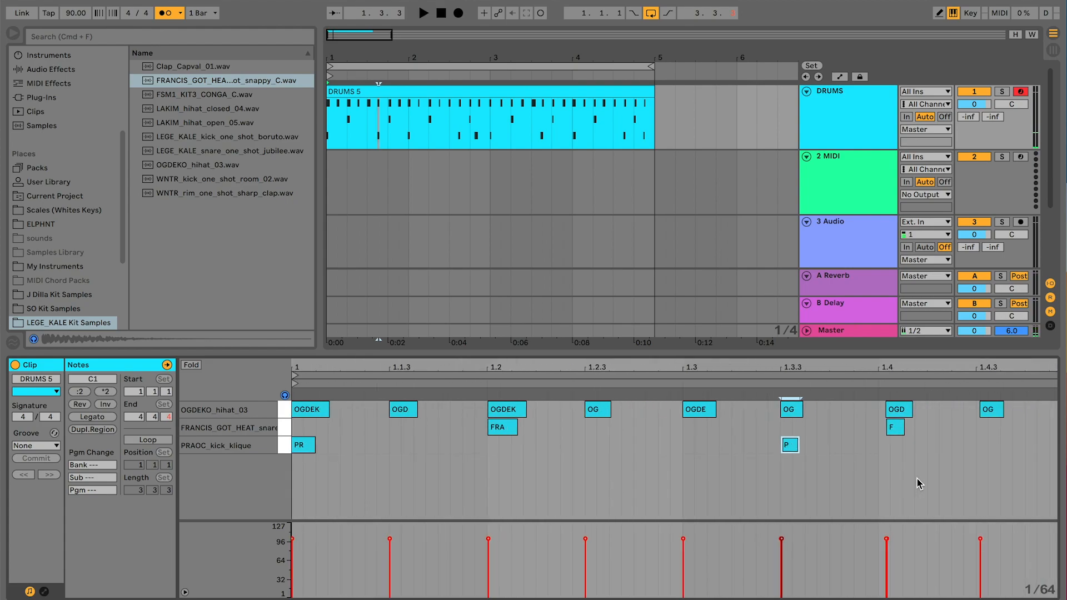
click(617, 461)
right_click(611, 459)
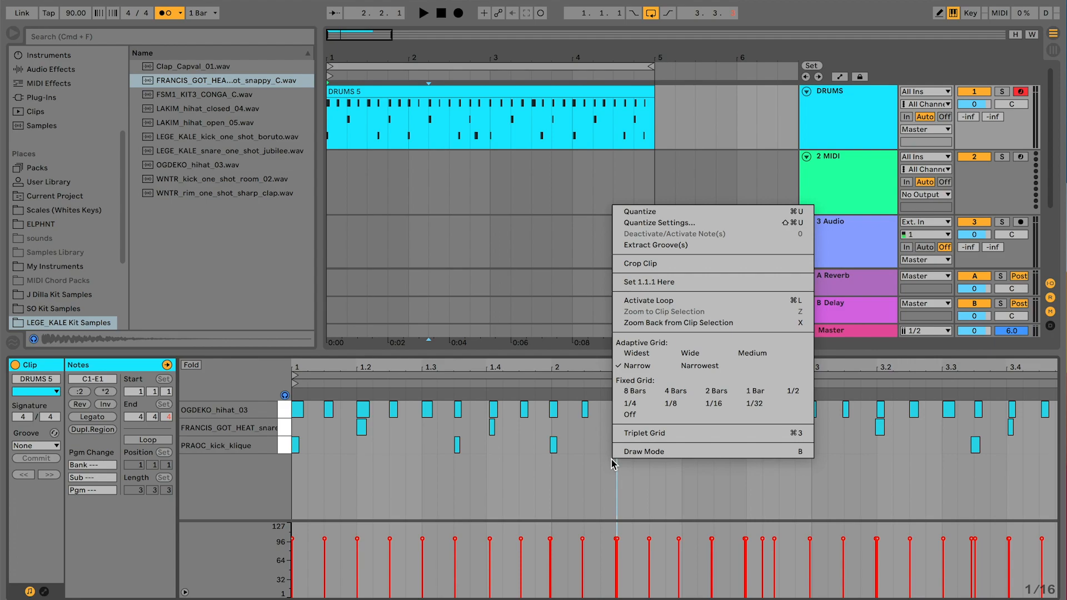
right_click(597, 484)
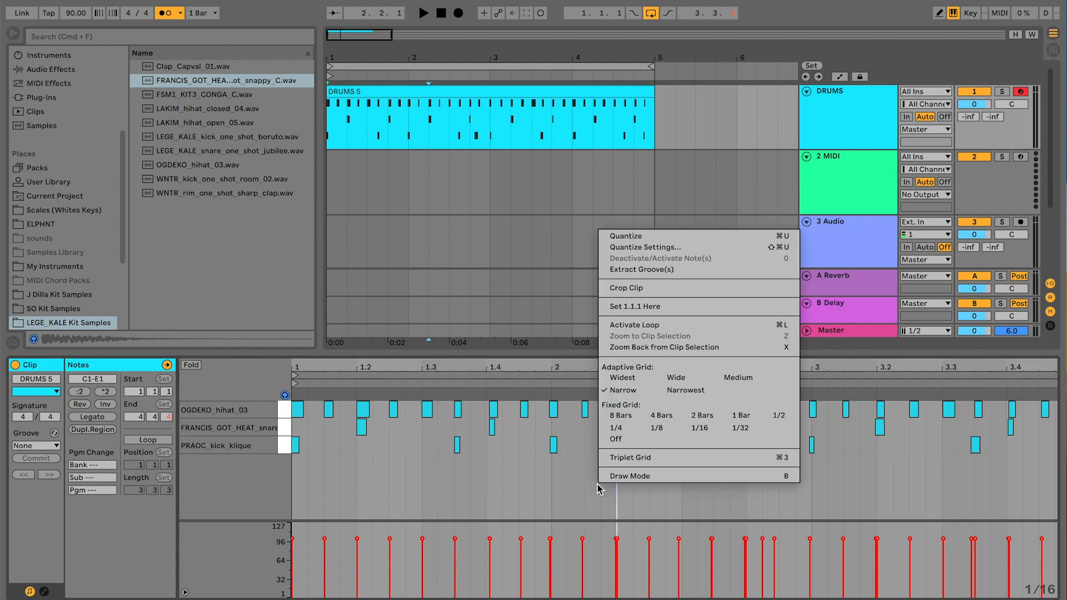
click(567, 484)
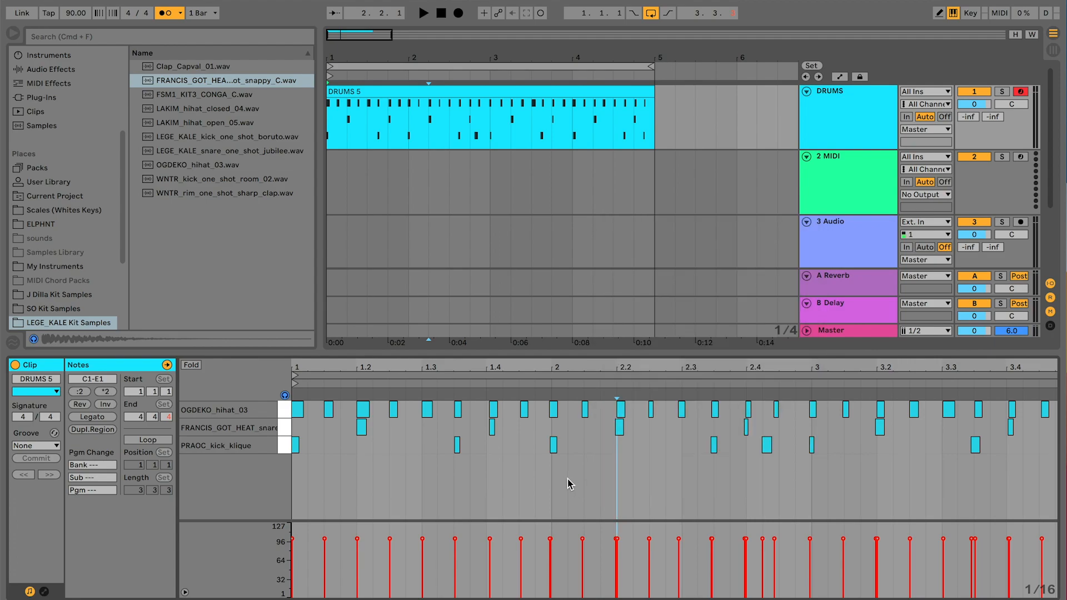
Quantize the start of all notes in the DRUMS clip to 1/8 at 45% and inspect the hits around 2.2.
key(super+a)
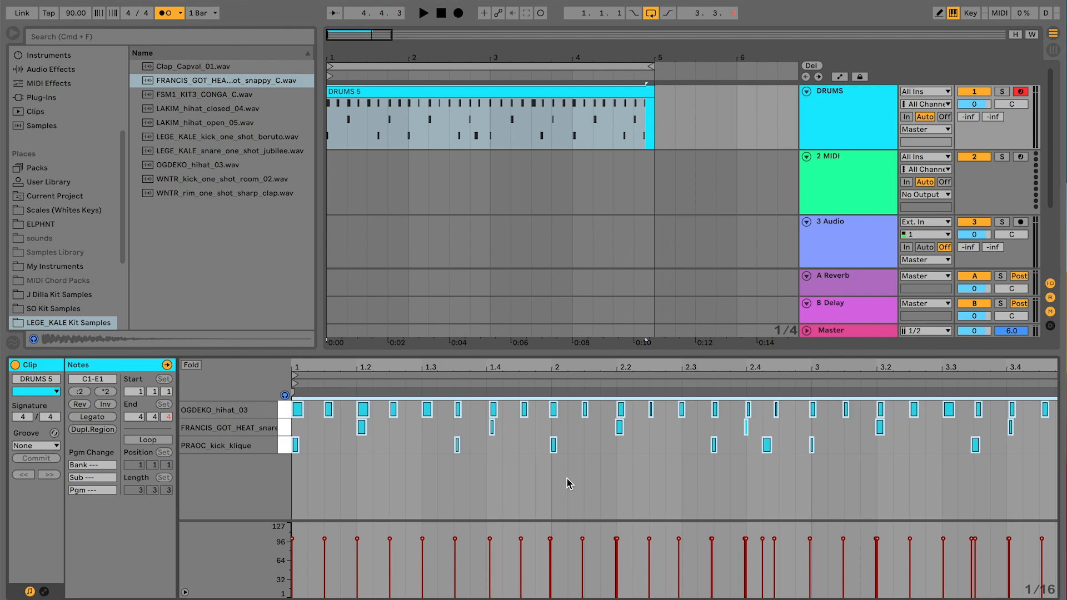
right_click(592, 447)
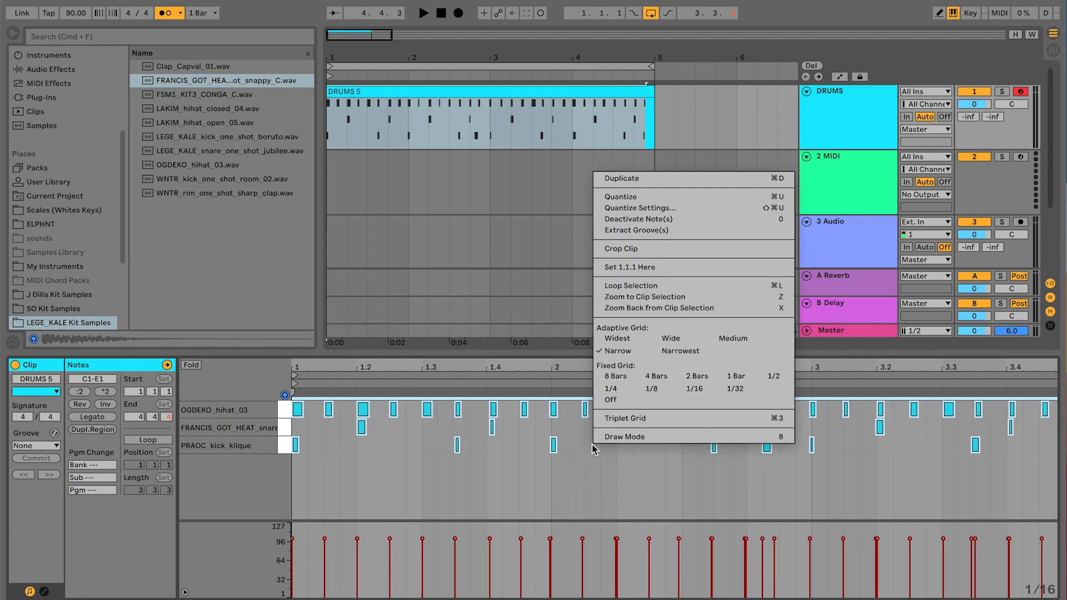
click(683, 208)
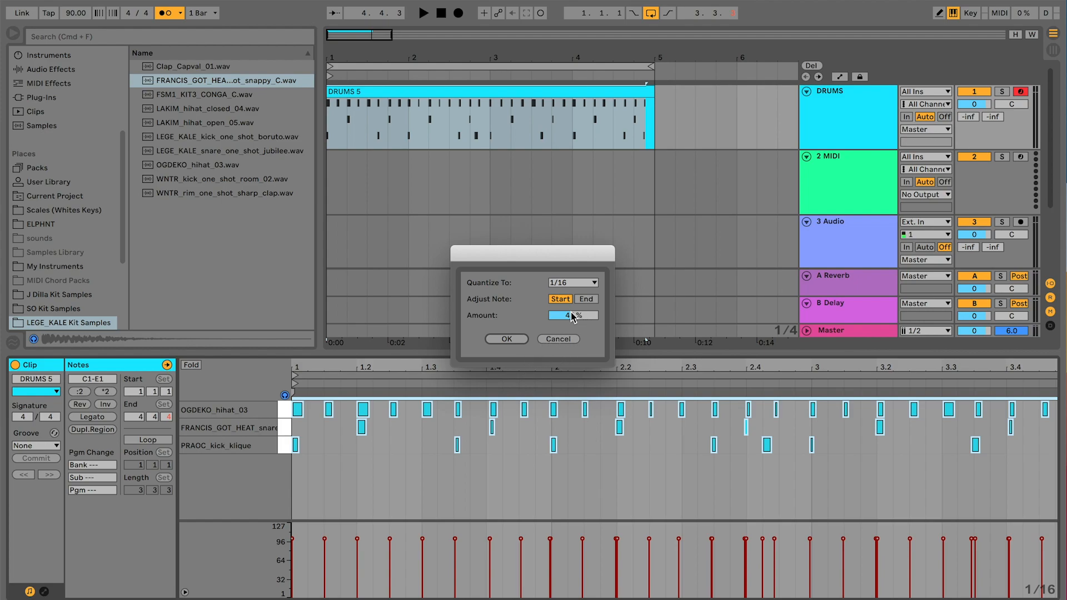
click(587, 284)
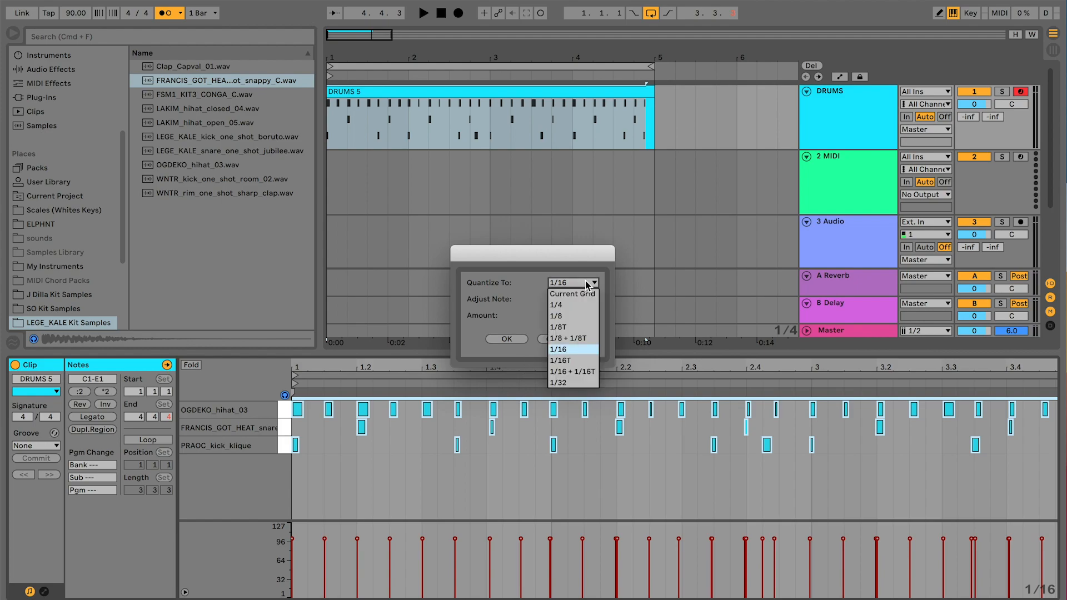
click(581, 321)
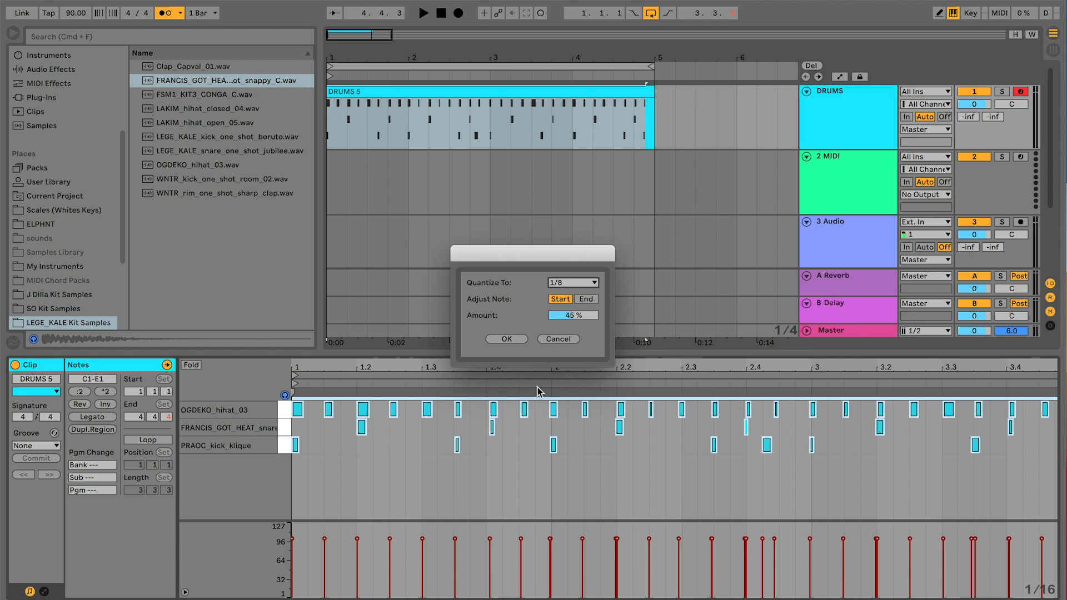
click(506, 339)
click(629, 454)
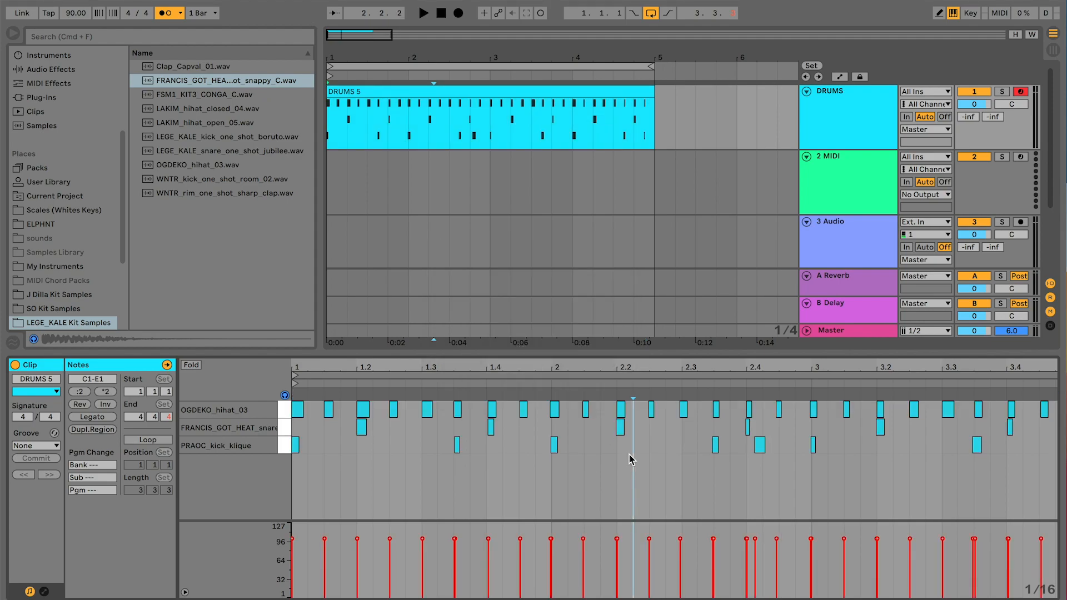
scroll(629, 454, up, 10)
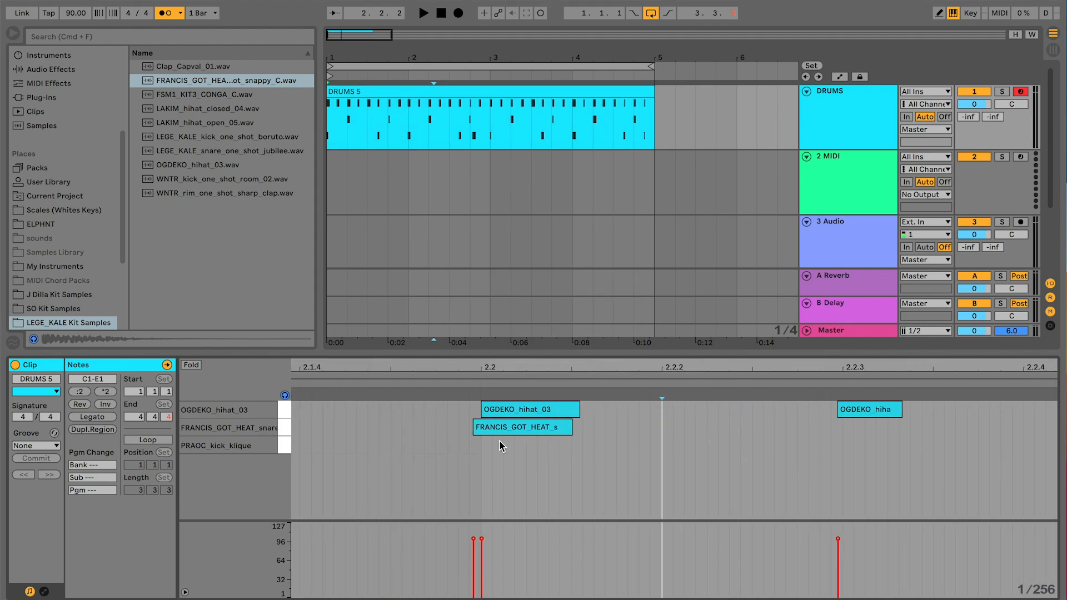
Select all the snare notes in the DRUMS clip and examine their timing against the grid.
scroll(500, 443, down, 8)
scroll(499, 444, down, 3)
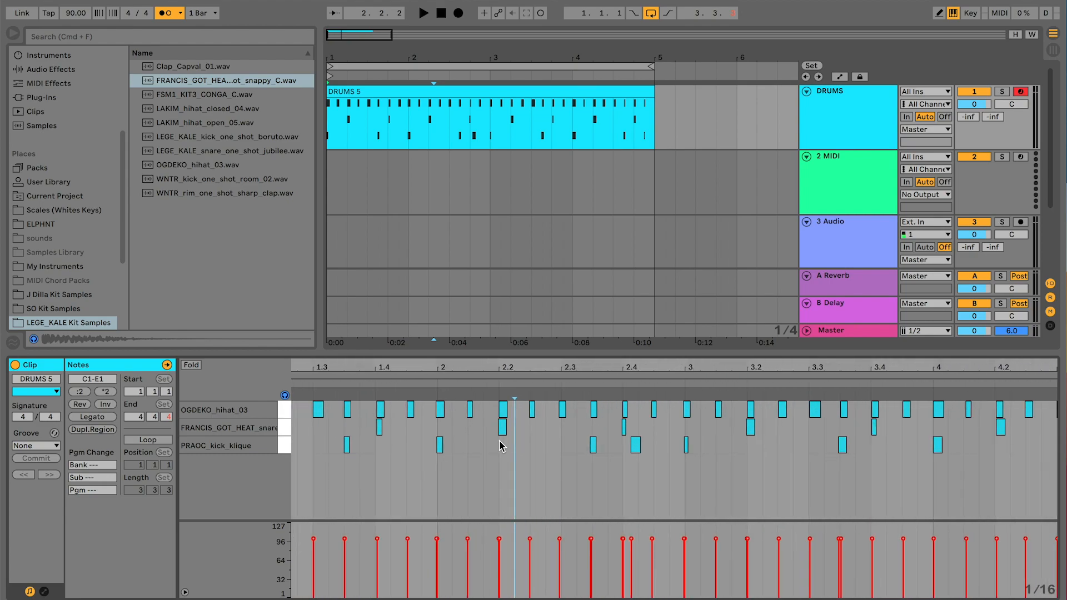
click(287, 432)
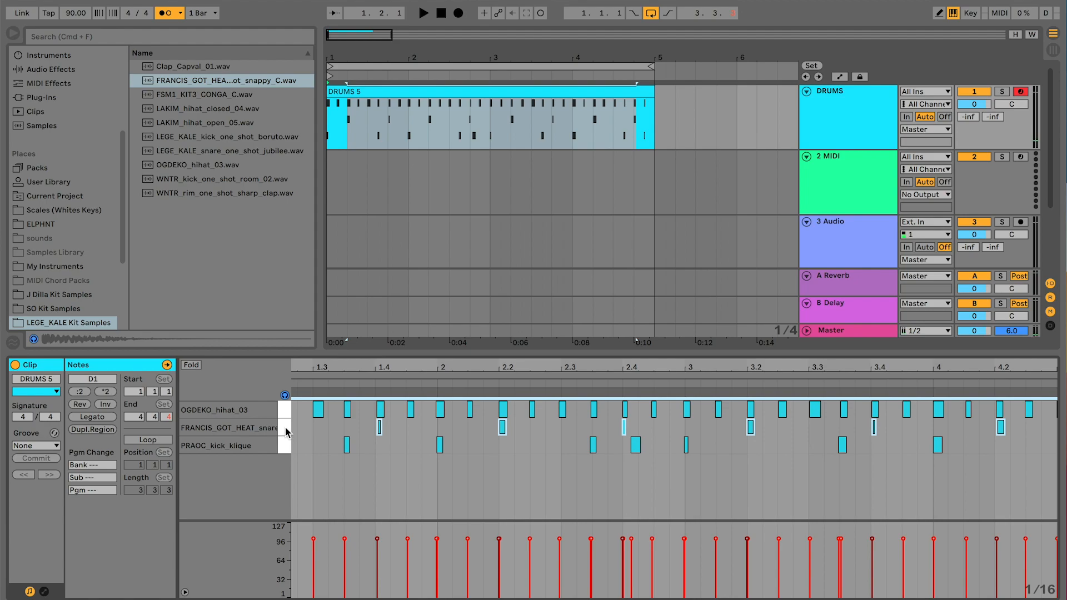
click(452, 472)
scroll(483, 423, up, 6)
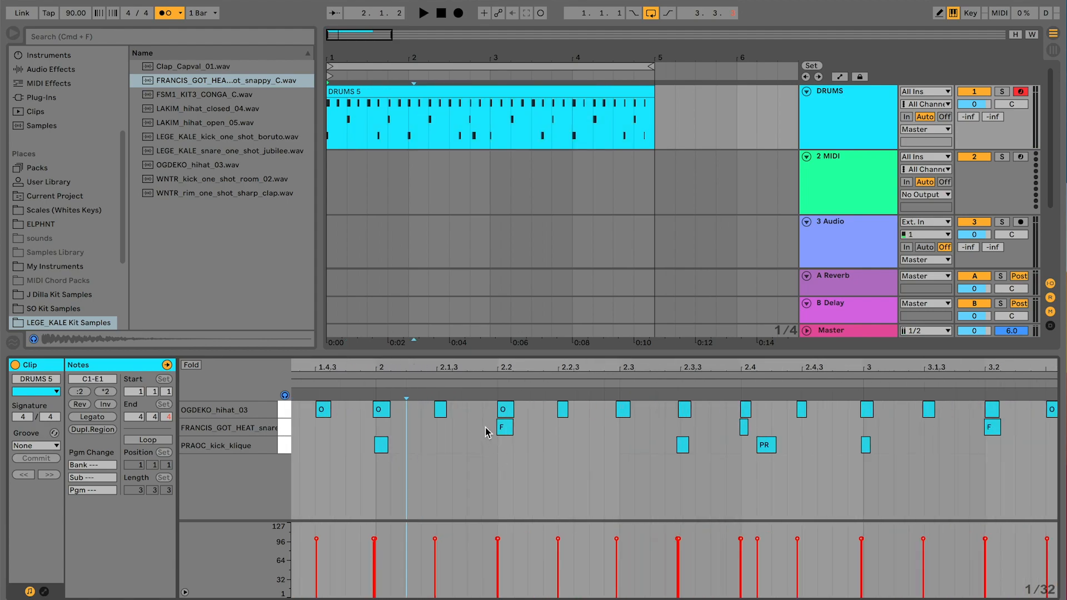
scroll(564, 435, down, 5)
scroll(566, 442, down, 5)
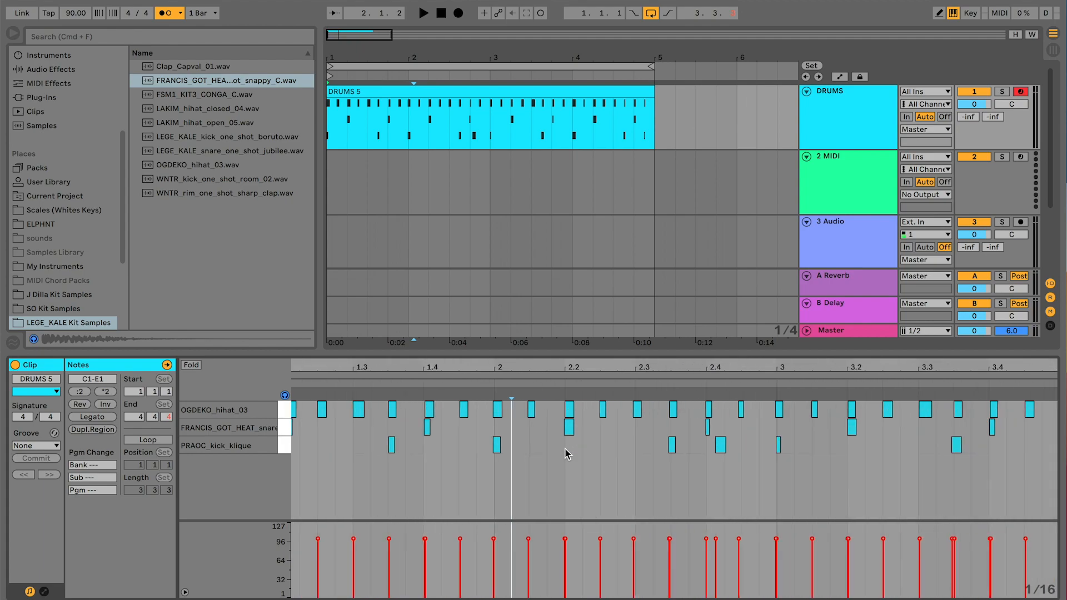
click(286, 430)
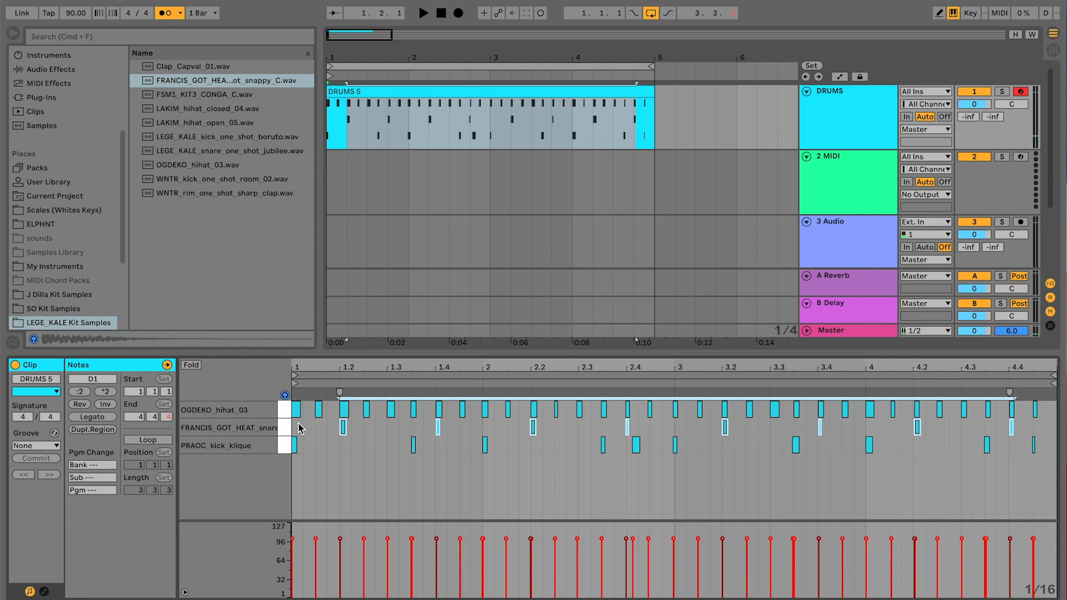
scroll(364, 429, up, 5)
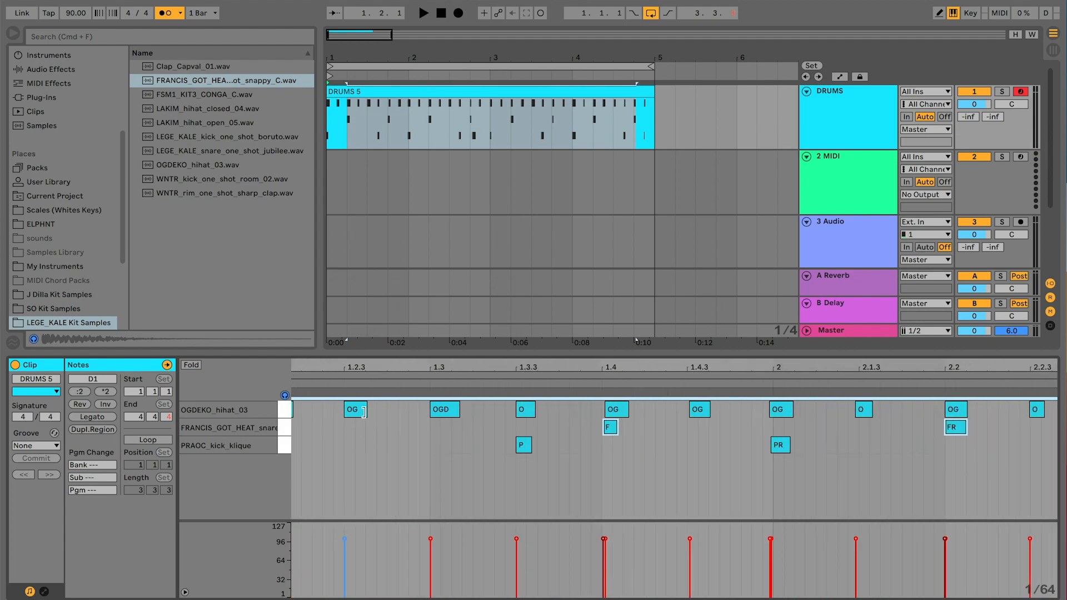
scroll(364, 433, down, 5)
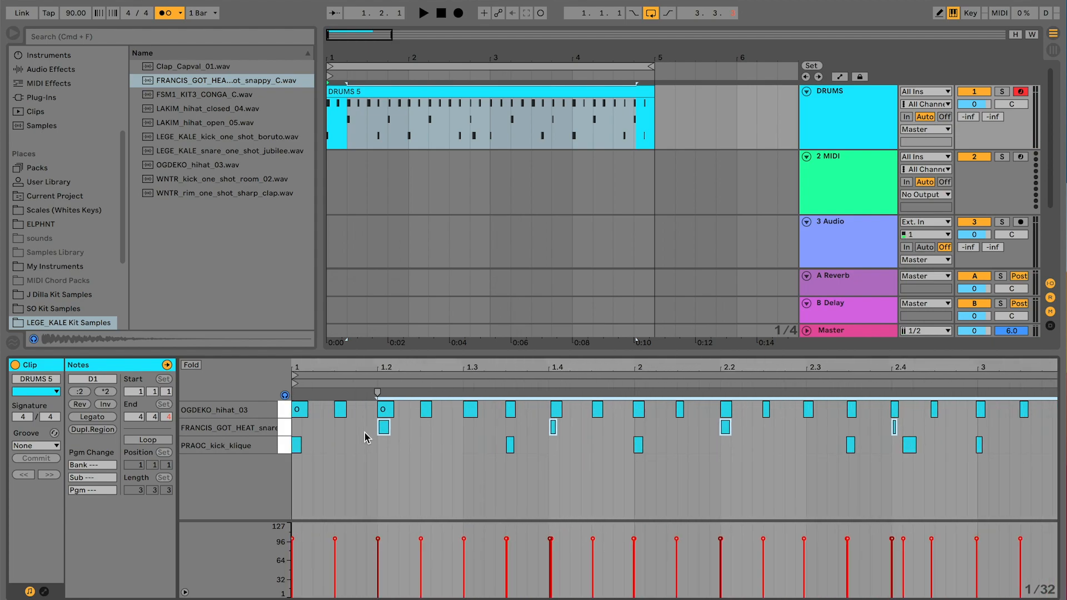
Turn off the metronome and play the DRUMS clip from the start through beat 2.3.
click(387, 92)
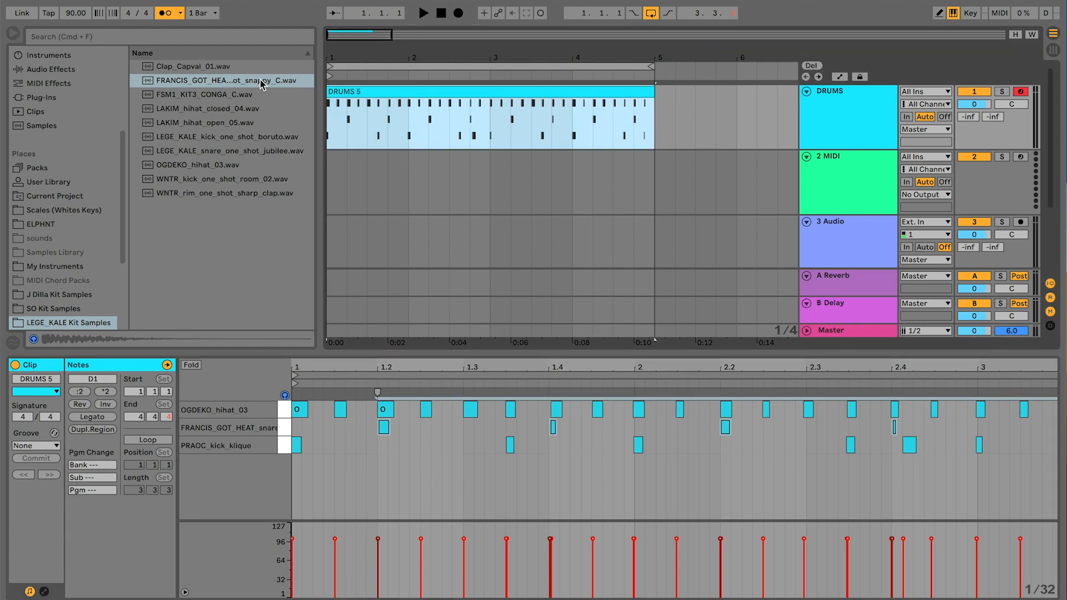
click(163, 13)
key(space)
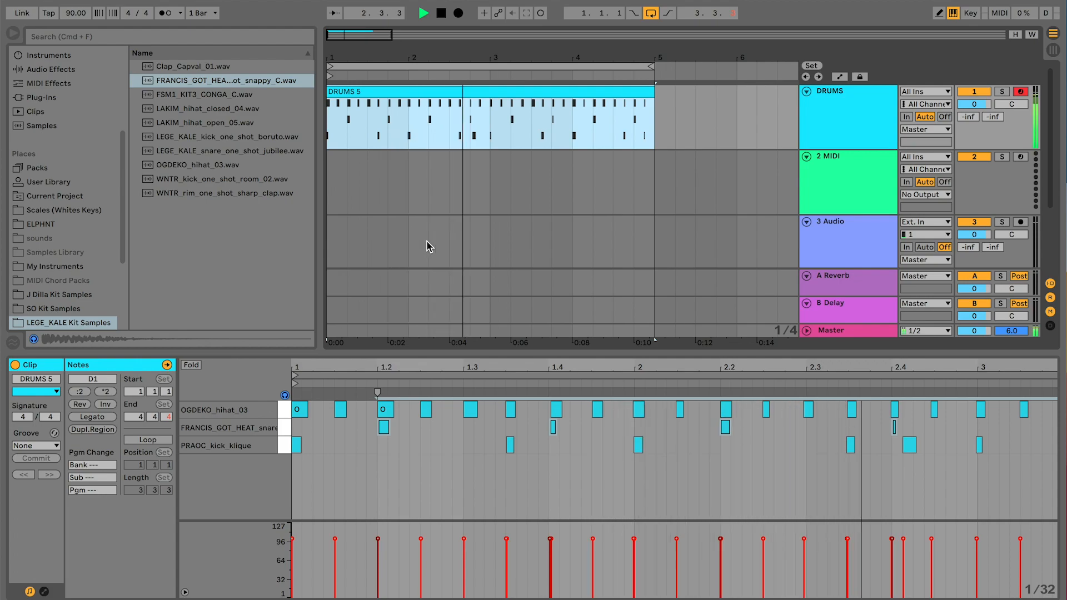
key(space)
Move the kick just after 2.4 later to 2.4.2 and play the clip to check it.
click(909, 448)
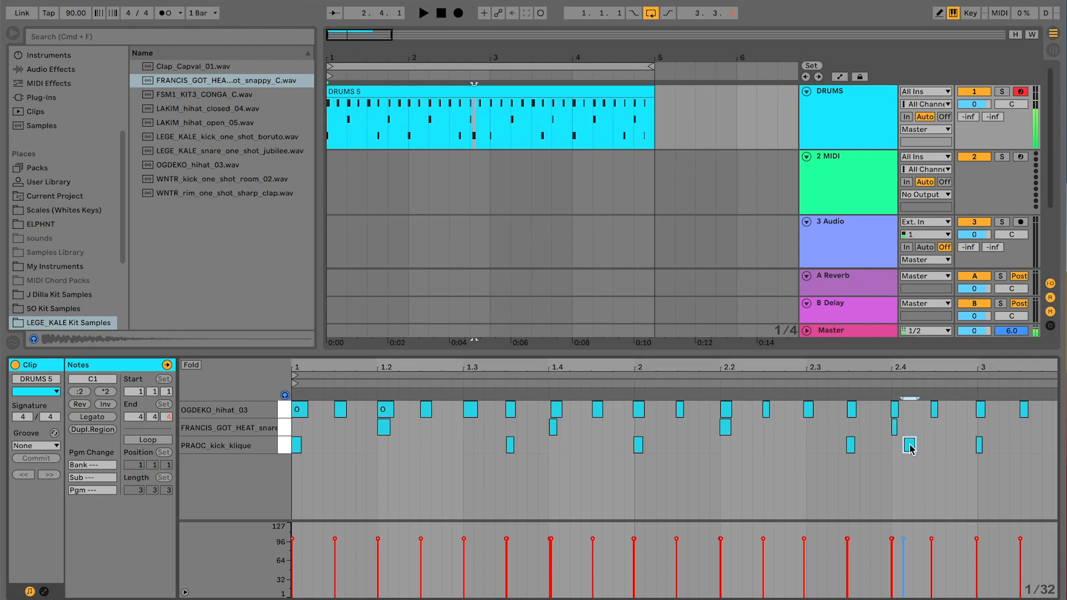
drag(910, 449, 919, 450)
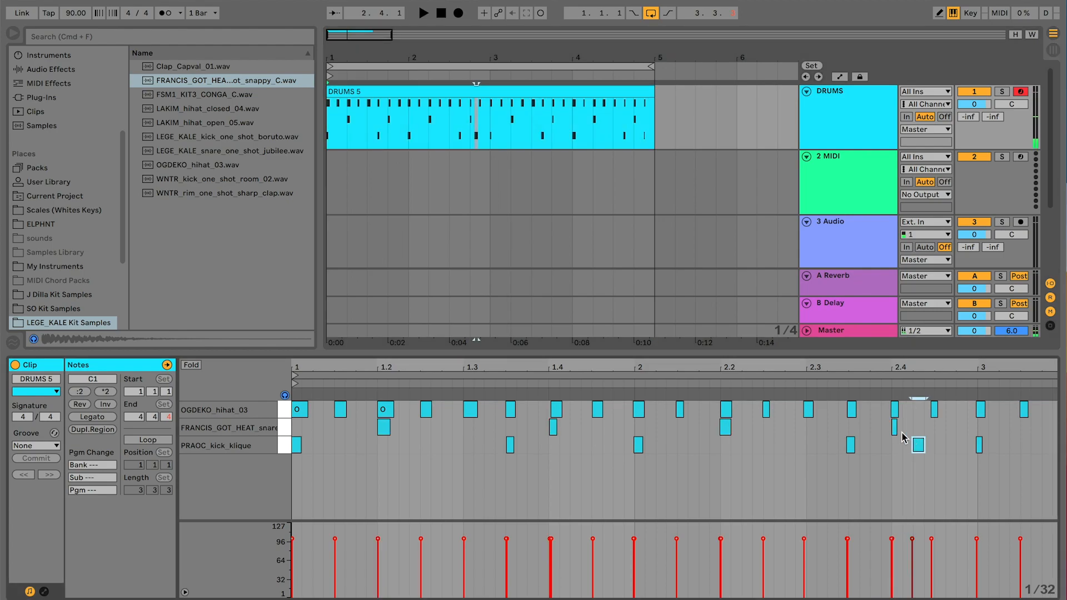
key(space)
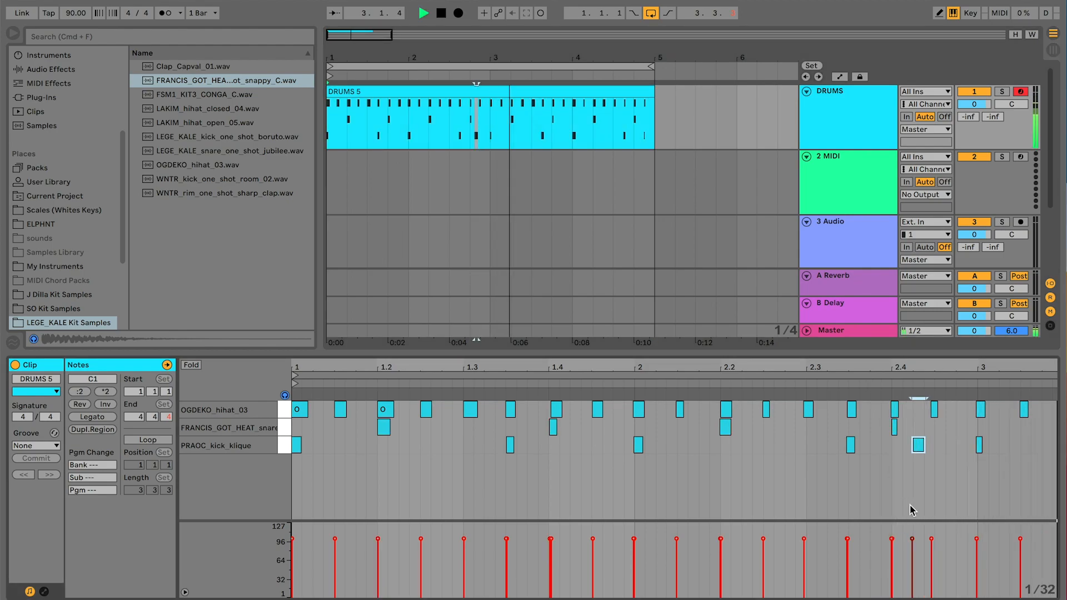
key(space)
Nudge the kick at the start of bar 3 back and forth and play on through the third bar.
click(926, 445)
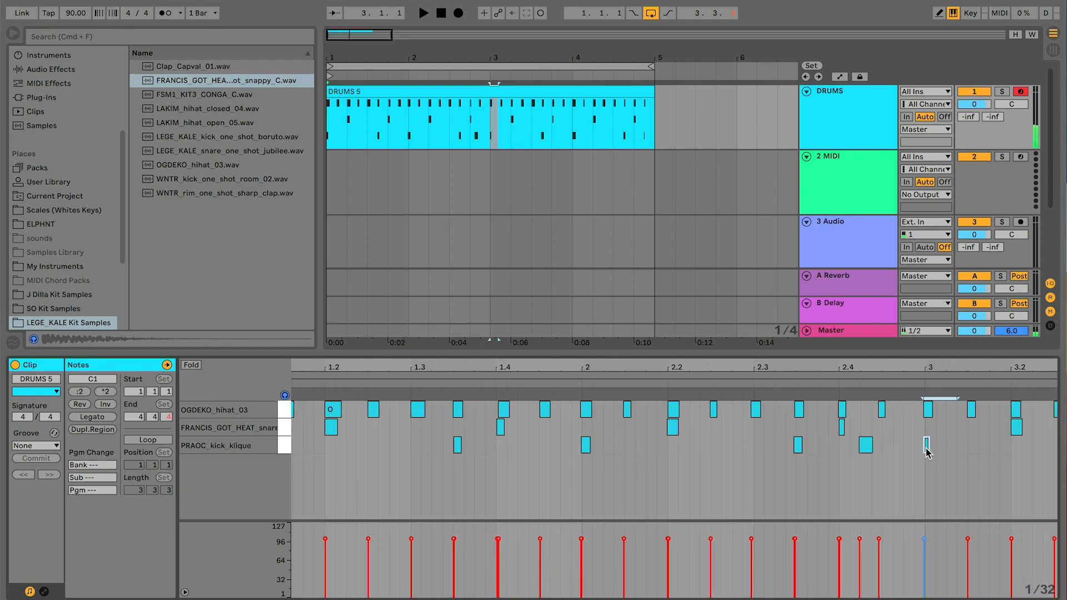
key(Left)
key(Right)
key(Left)
key(Right)
click(926, 447)
click(926, 448)
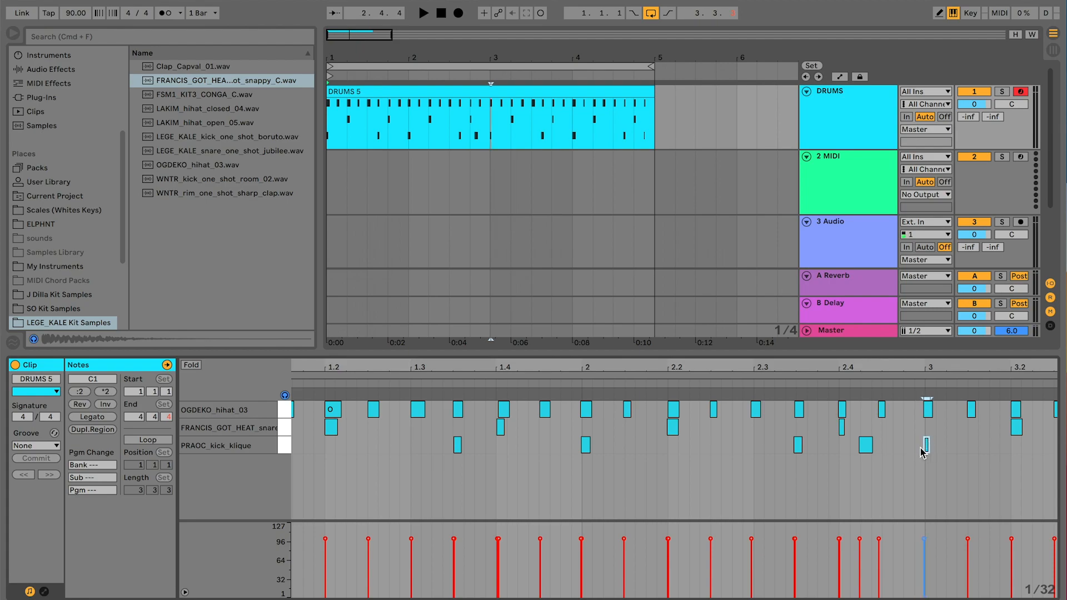
key(space)
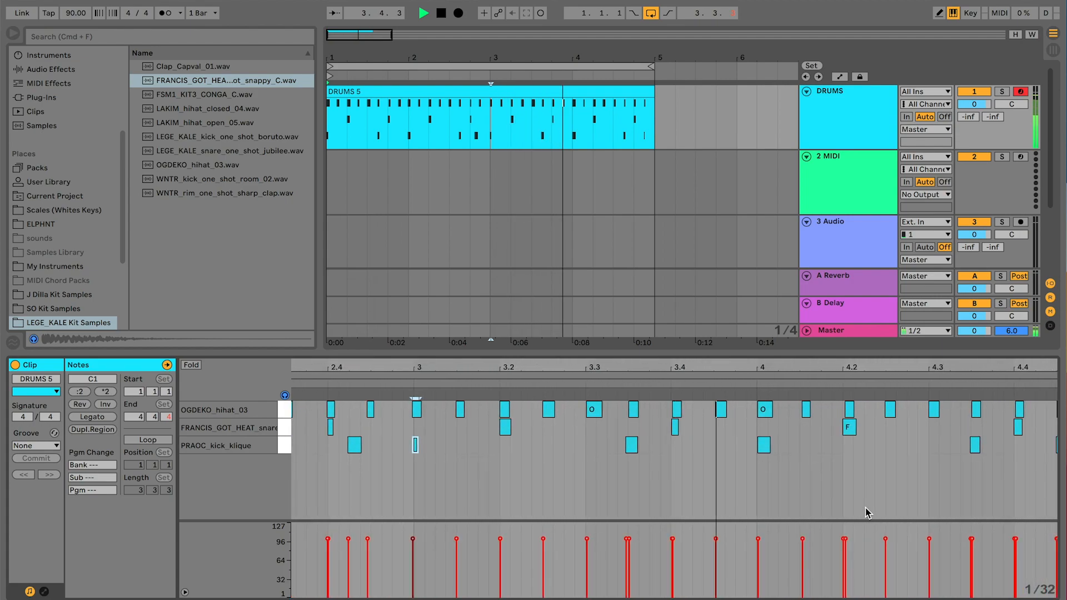
Move the early kick before 3.3.3 onto the grid, in line with the hi-hat above it.
click(631, 445)
key(space)
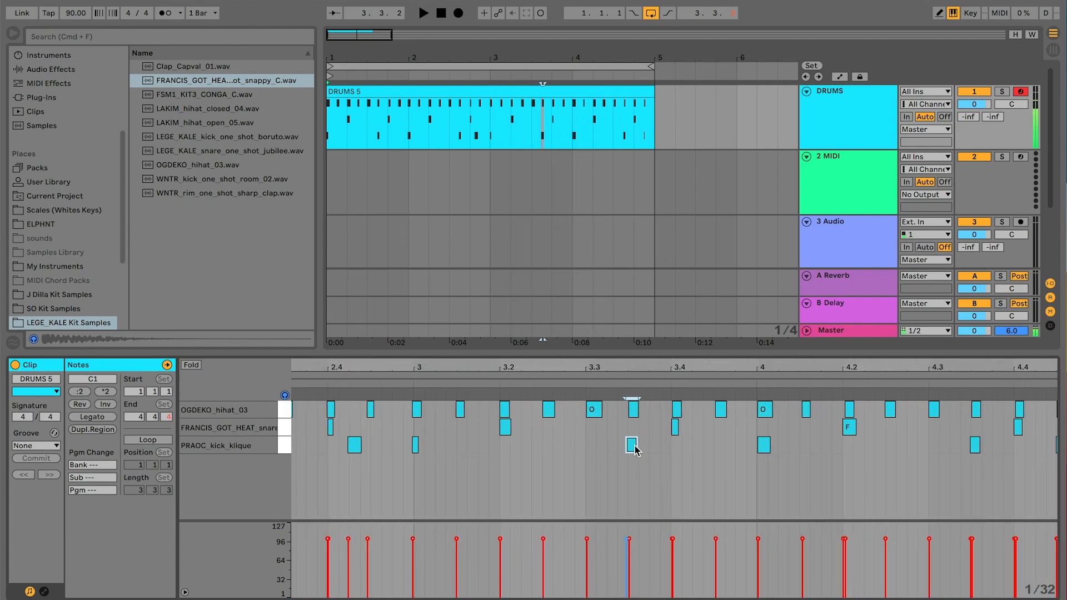
scroll(633, 448, up, 4)
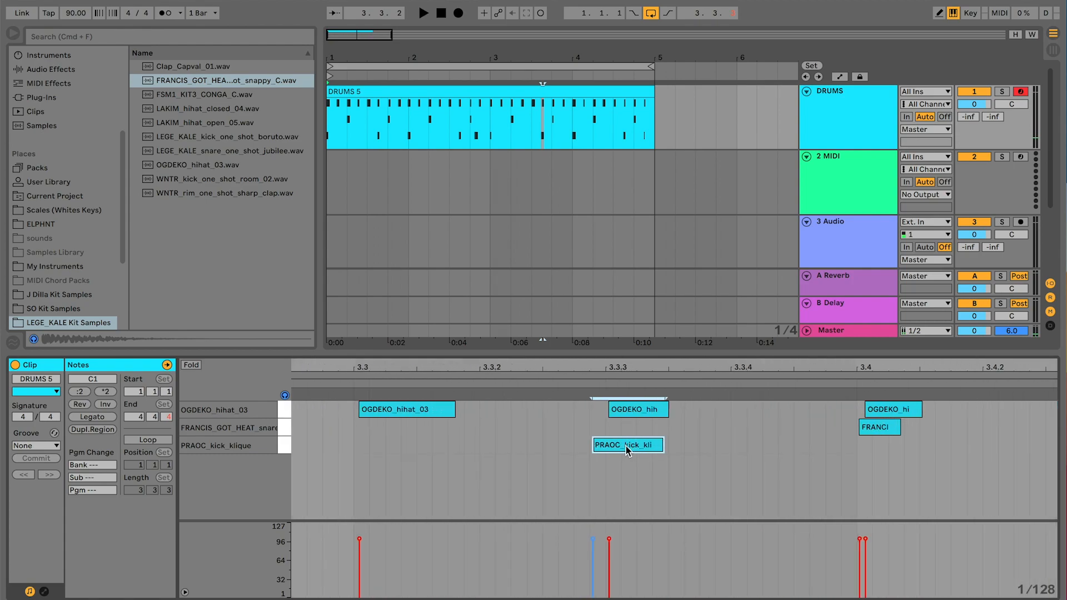
drag(628, 448, 643, 448)
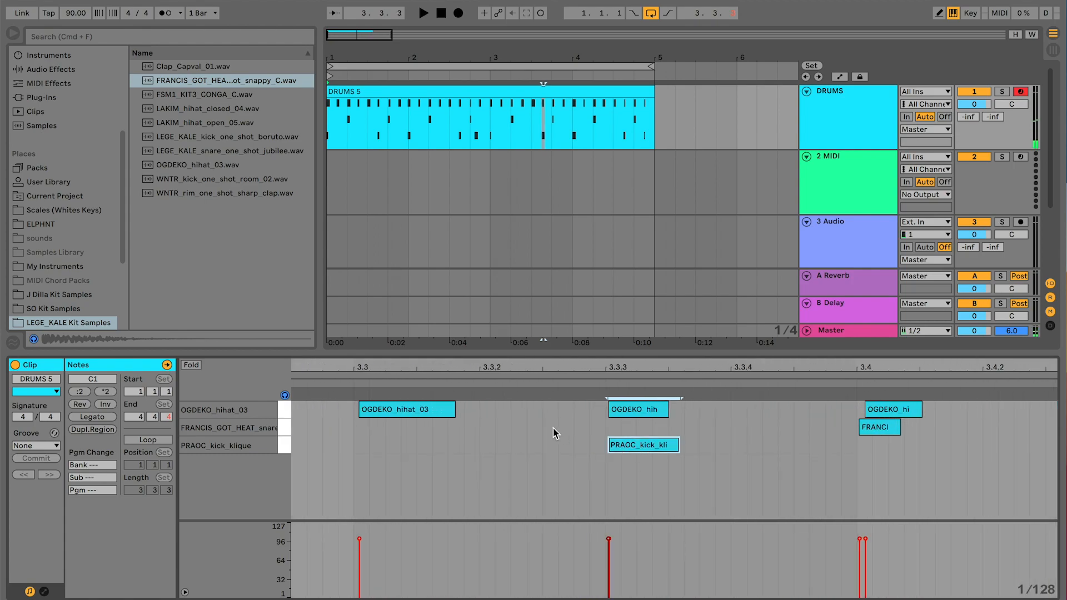
scroll(540, 426, down, 4)
Play the beat from the third bar into the fourth to check its timing.
click(500, 384)
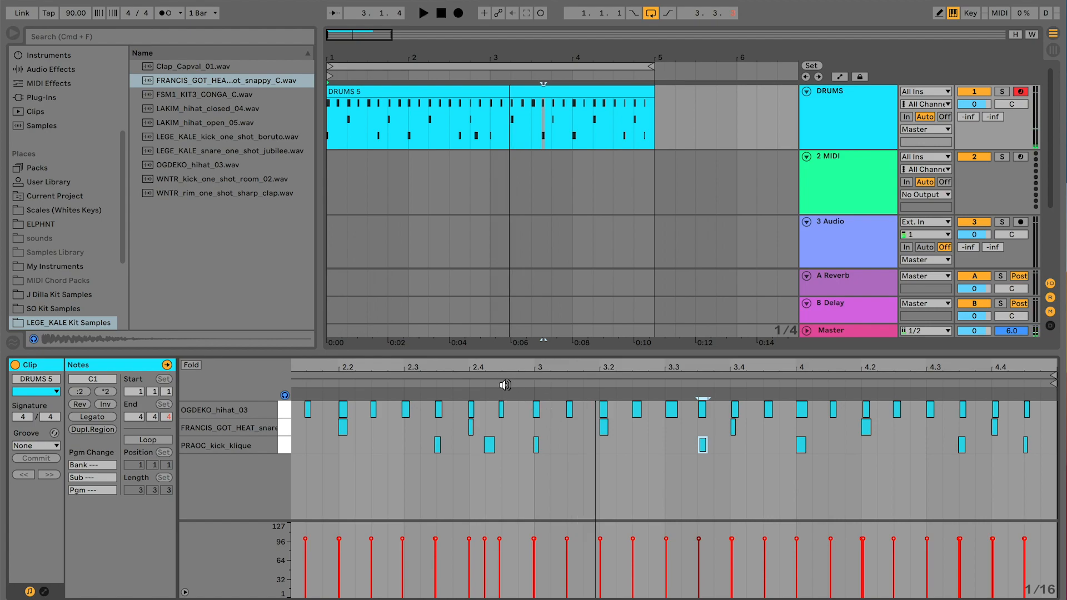
click(474, 74)
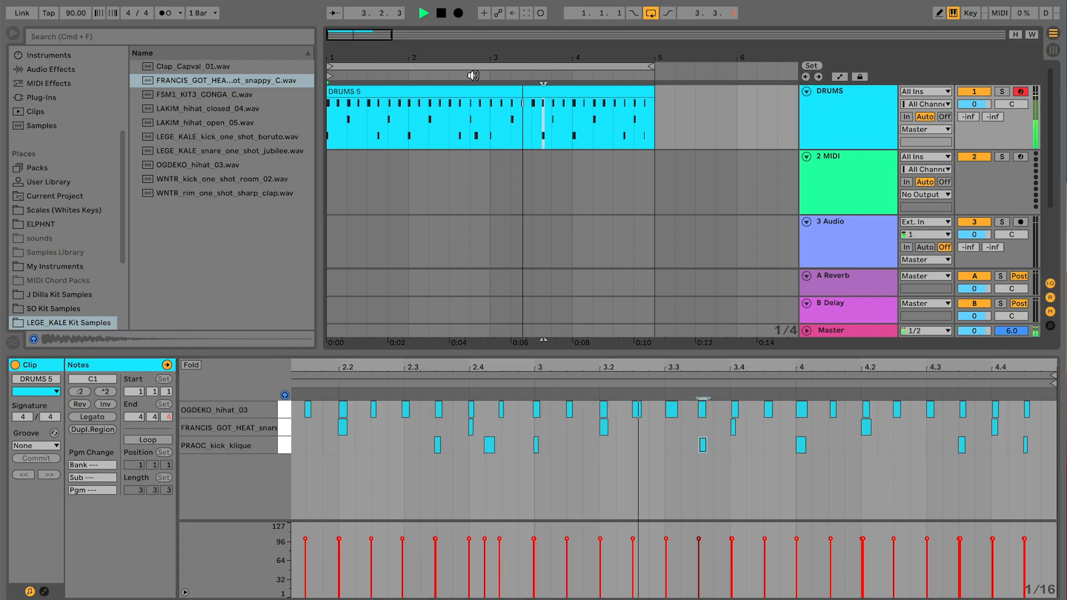
click(567, 382)
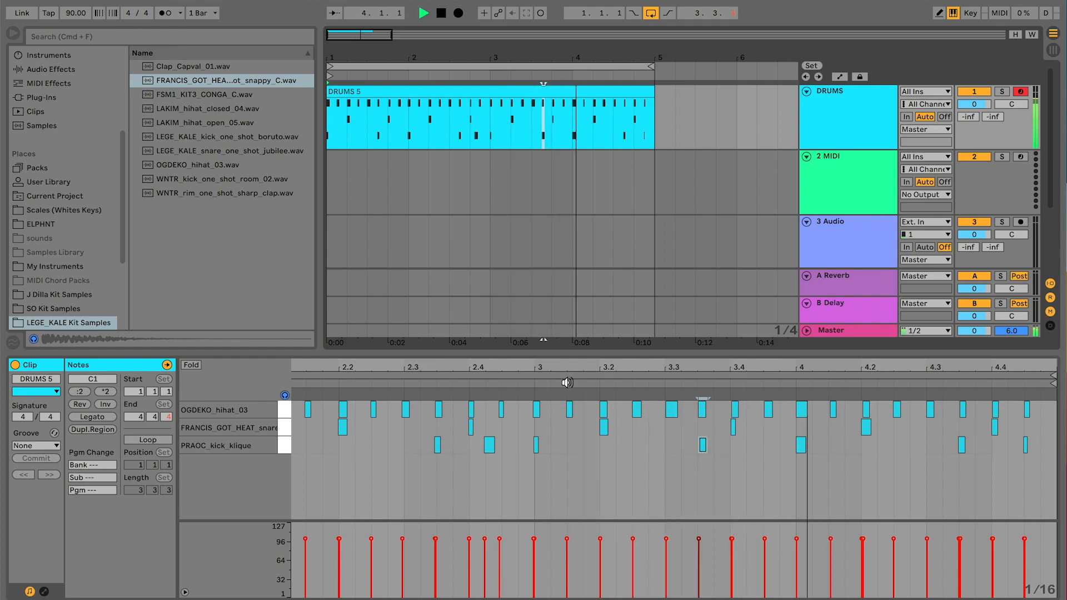
key(space)
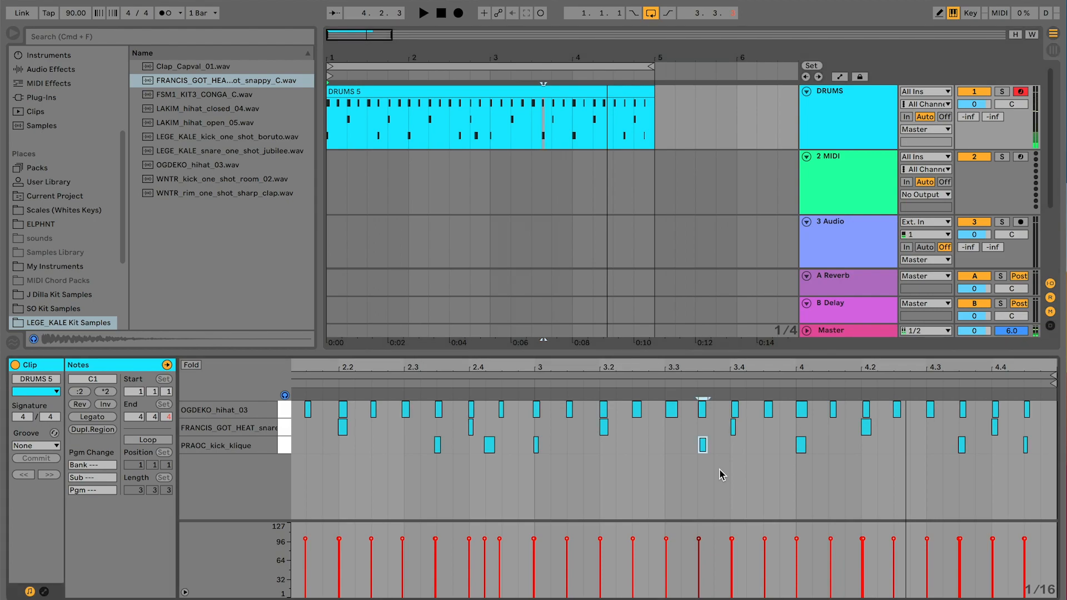
Align the snare and hi-hat at 4.2 with the grid and play the clip from the start.
click(865, 426)
scroll(864, 427, up, 5)
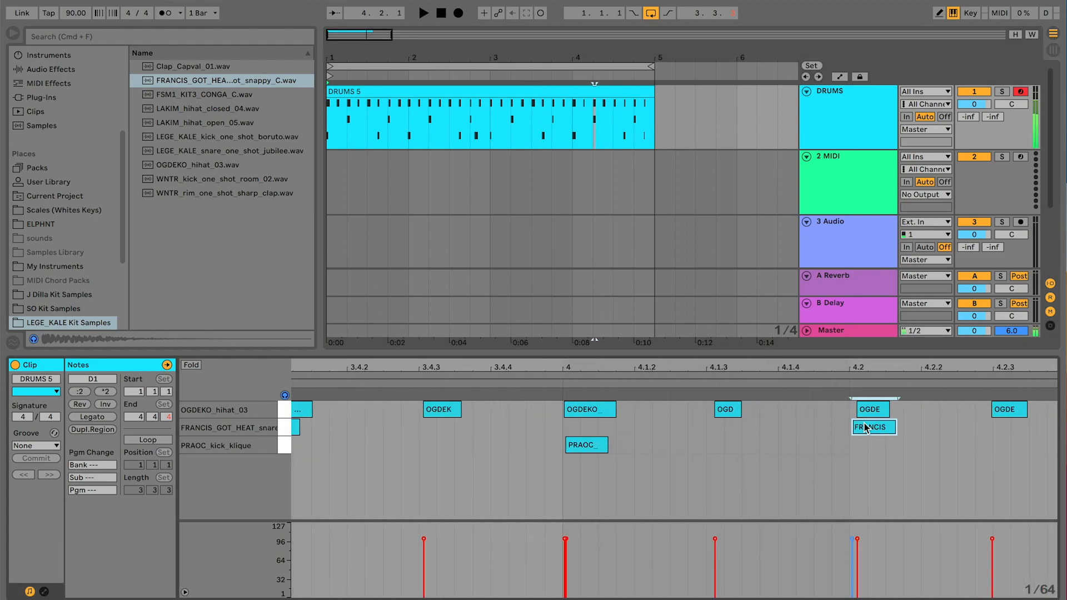
key(alt+Left)
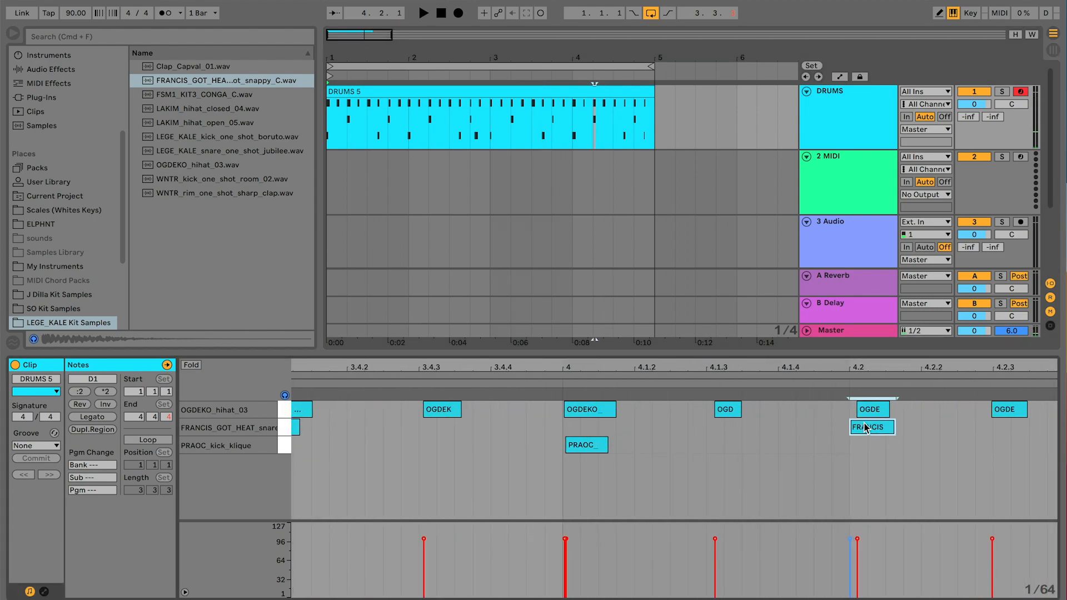
click(871, 409)
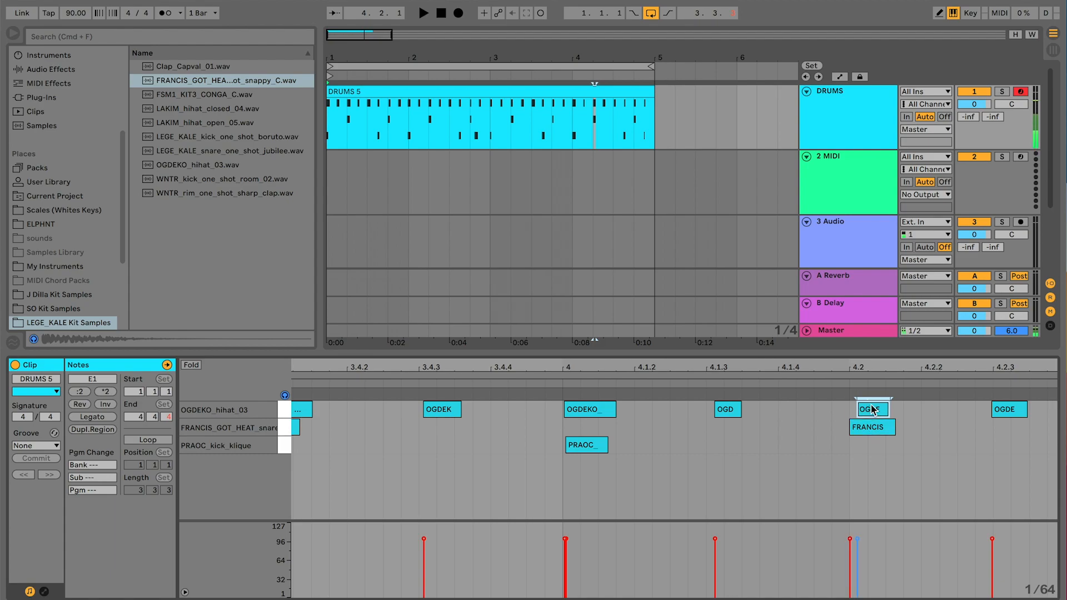
scroll(734, 445, down, 6)
key(space)
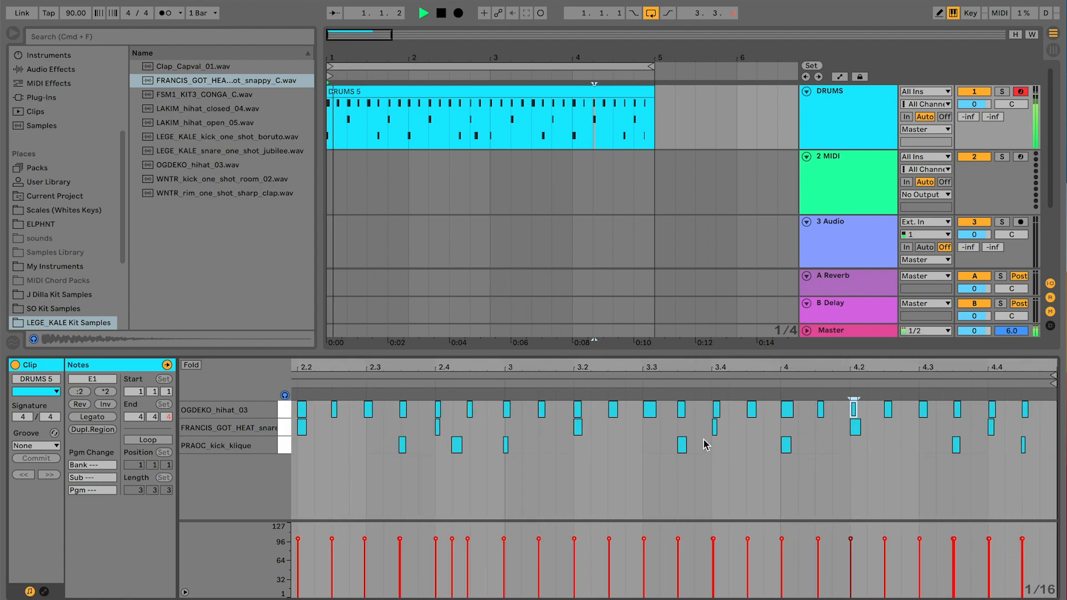
scroll(625, 476, left, 4)
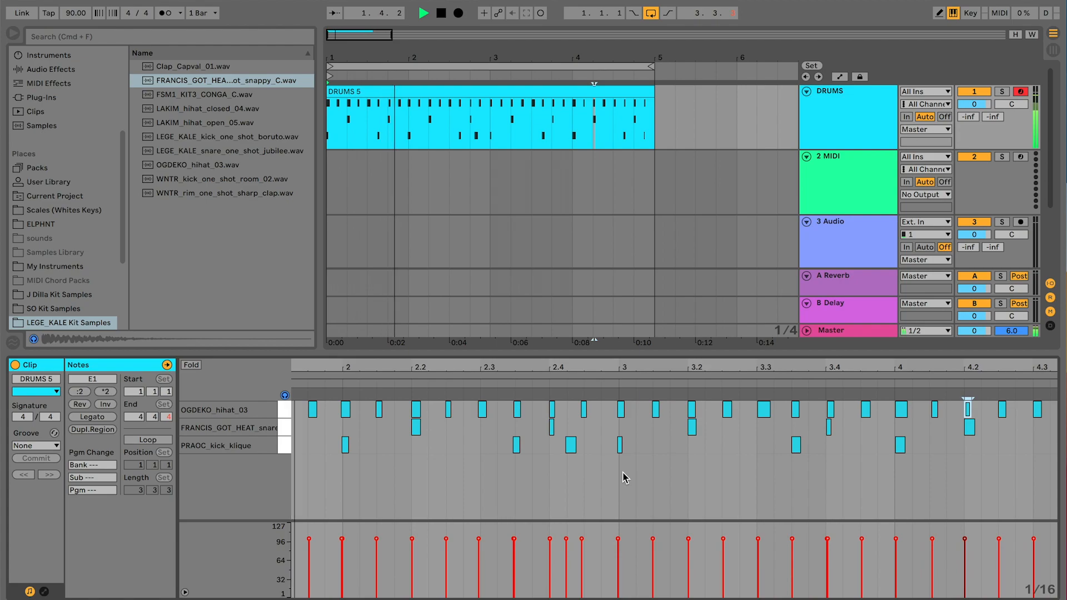
scroll(625, 477, left, 3)
key(space)
Quantize all the hi-hat notes in the clip to 1/16.
click(285, 412)
right_click(289, 413)
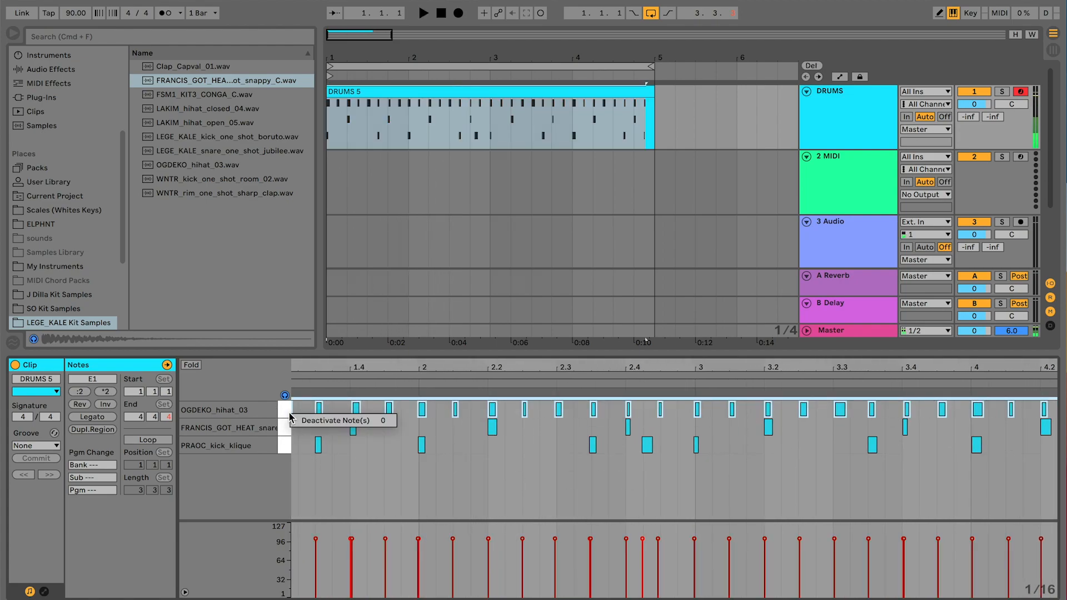
click(331, 458)
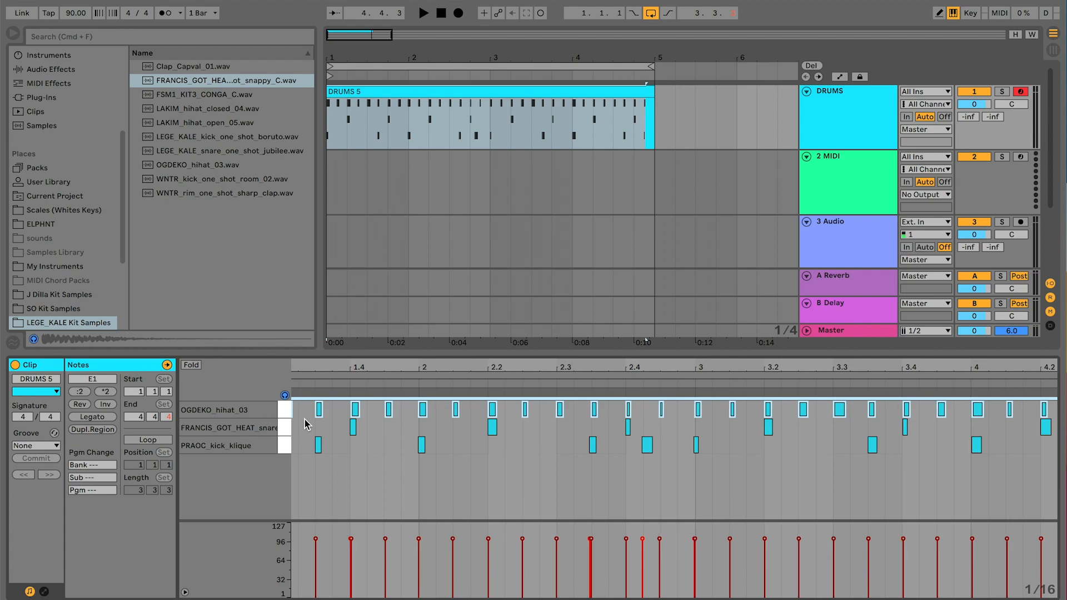
right_click(284, 410)
click(354, 466)
right_click(355, 466)
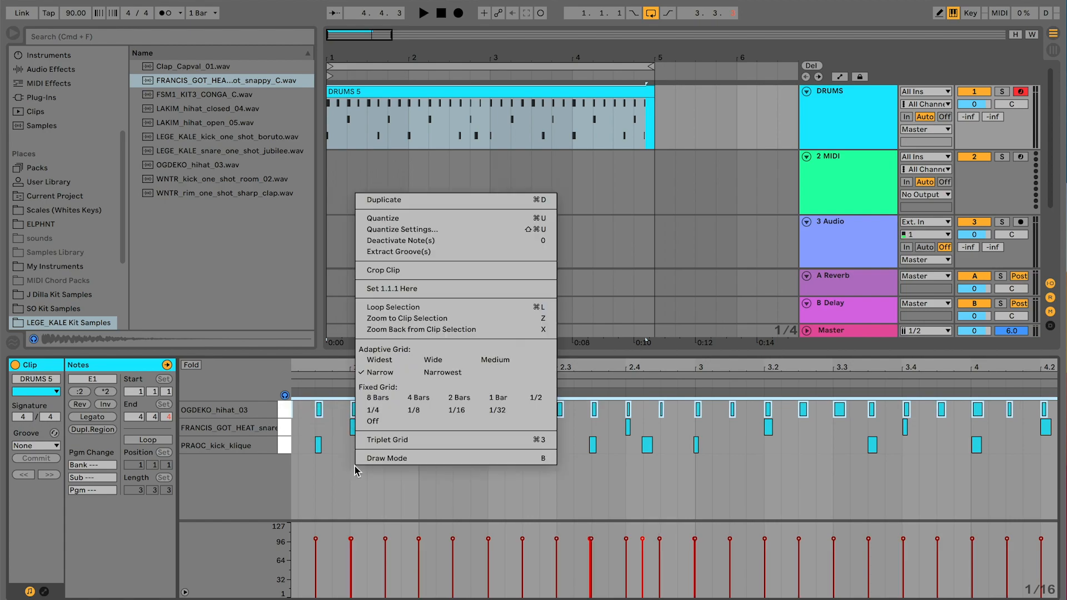
click(443, 228)
click(580, 284)
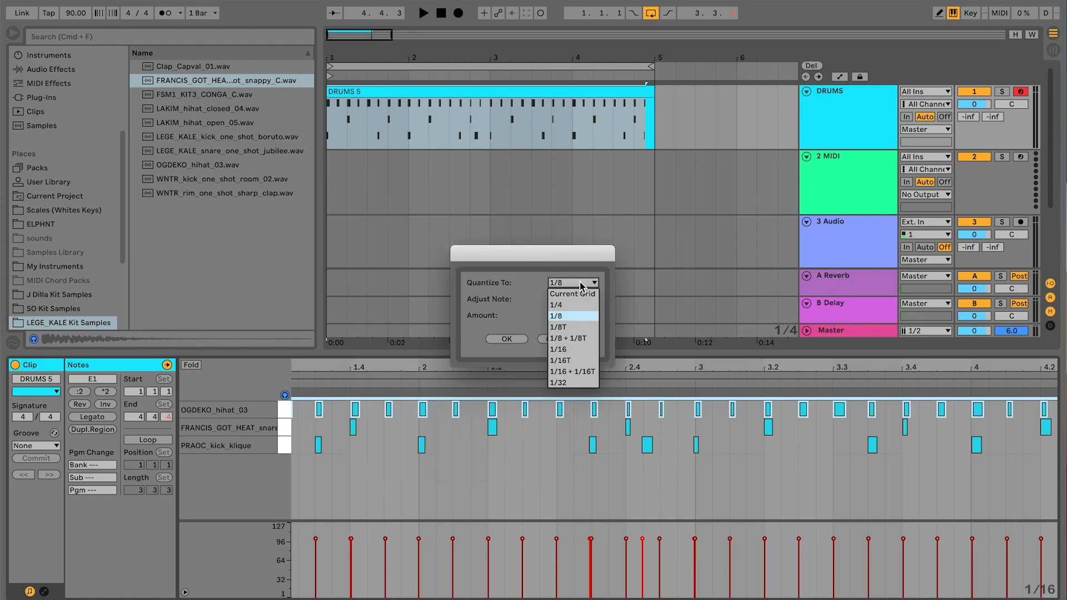
click(583, 350)
click(516, 339)
click(537, 470)
Play the clip with the hi-hat notes selected and examine their timing through bar 4.
key(space)
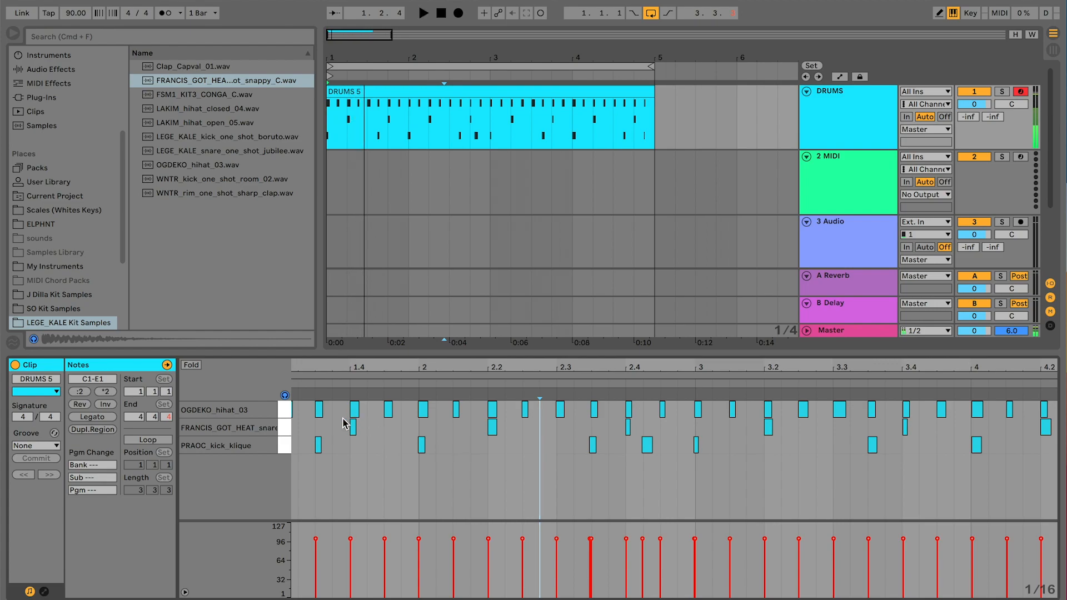
click(283, 412)
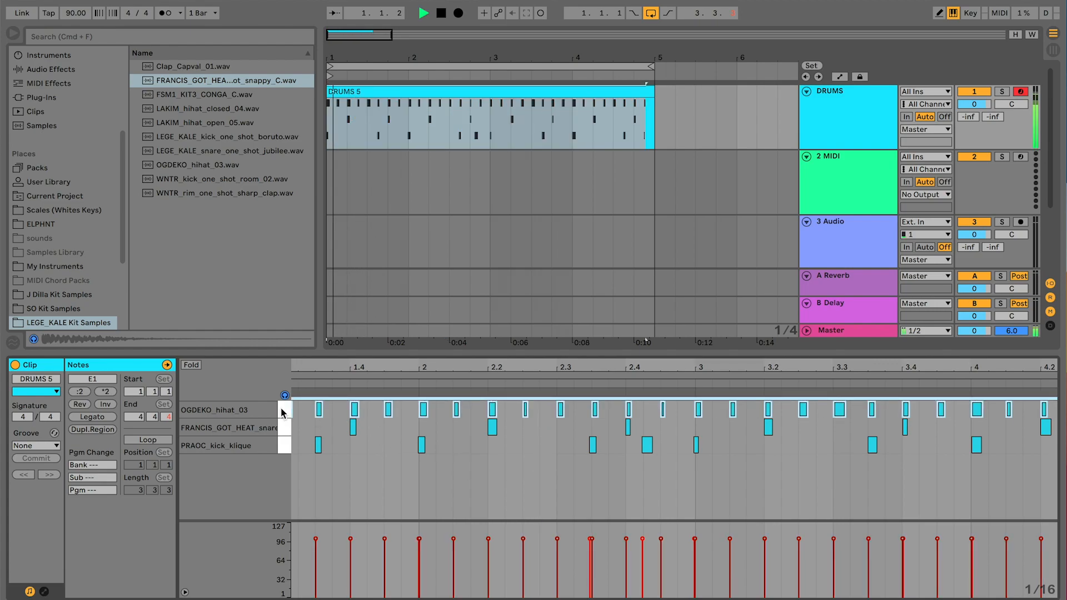
key(z)
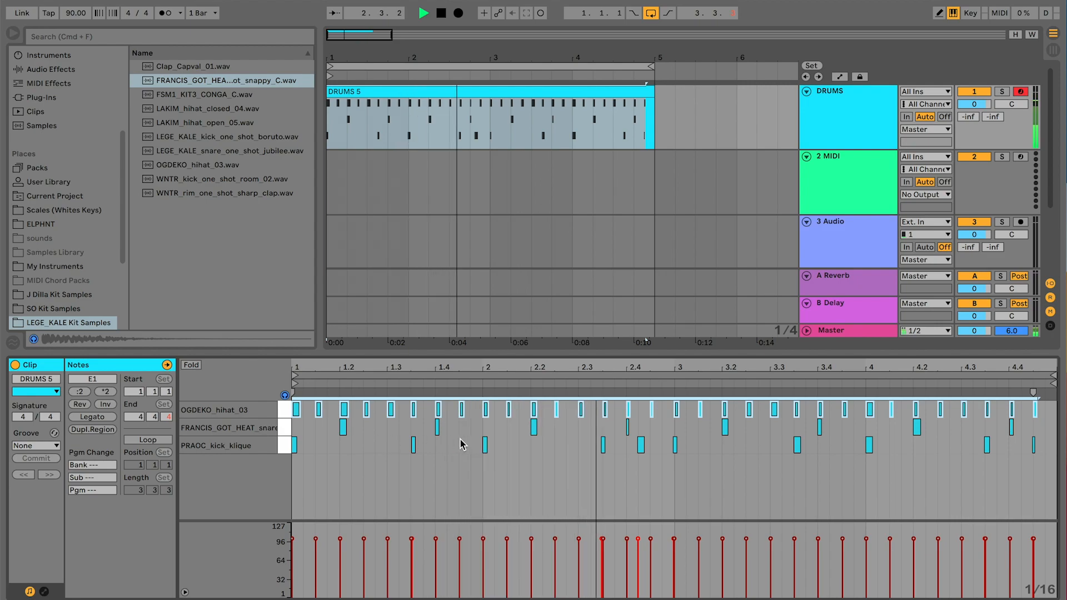
scroll(722, 445, up, 5)
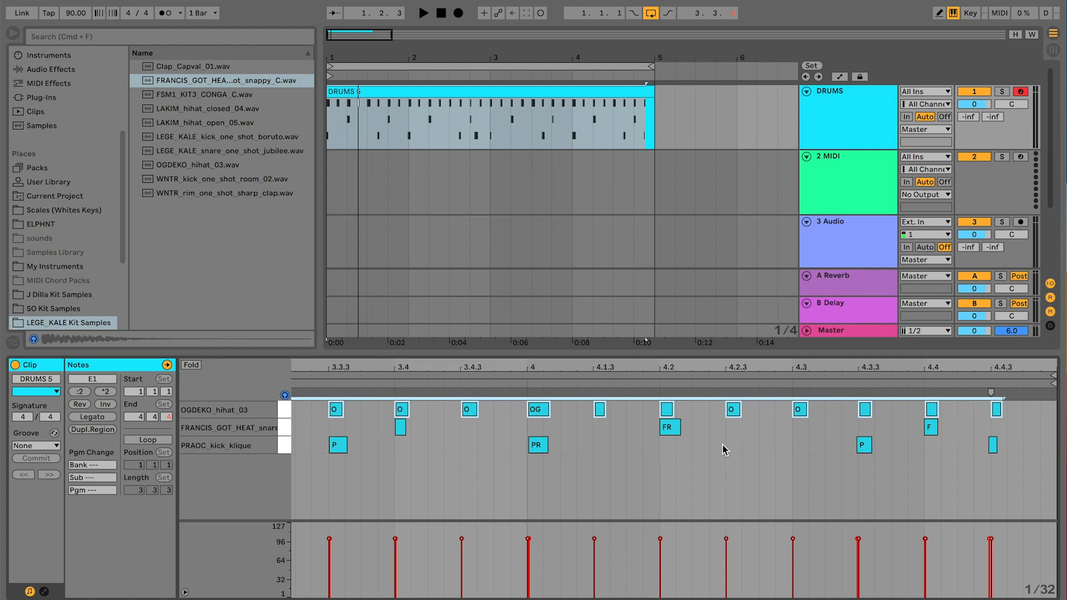
Search the browser for "piano" and load the Cheap Electronic Piano preset onto the 2 MIDI track.
click(615, 195)
key(minus)
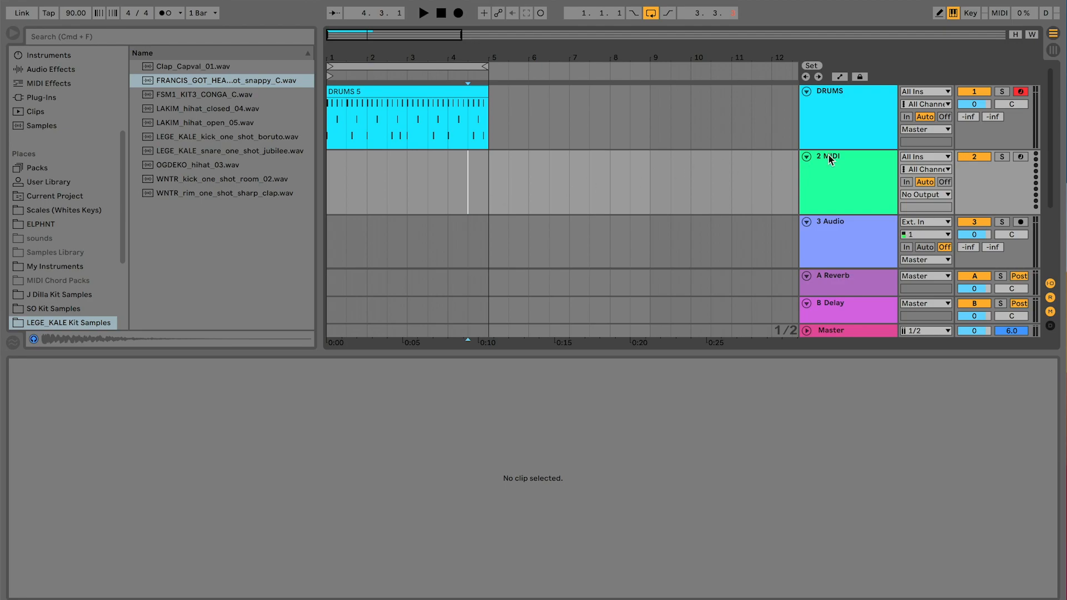
click(838, 179)
click(838, 118)
click(843, 177)
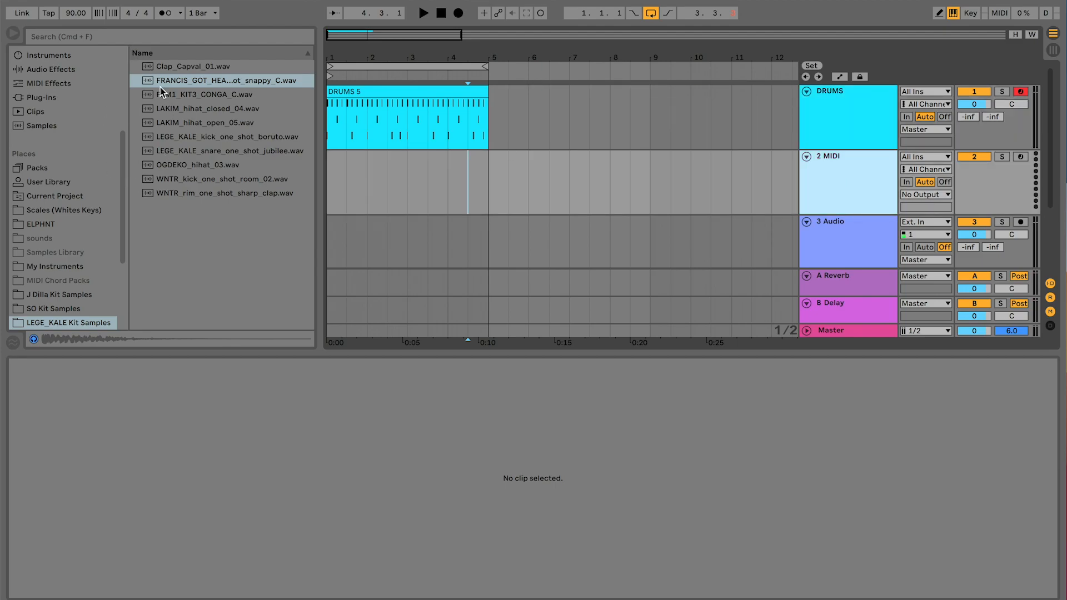
key(super+f)
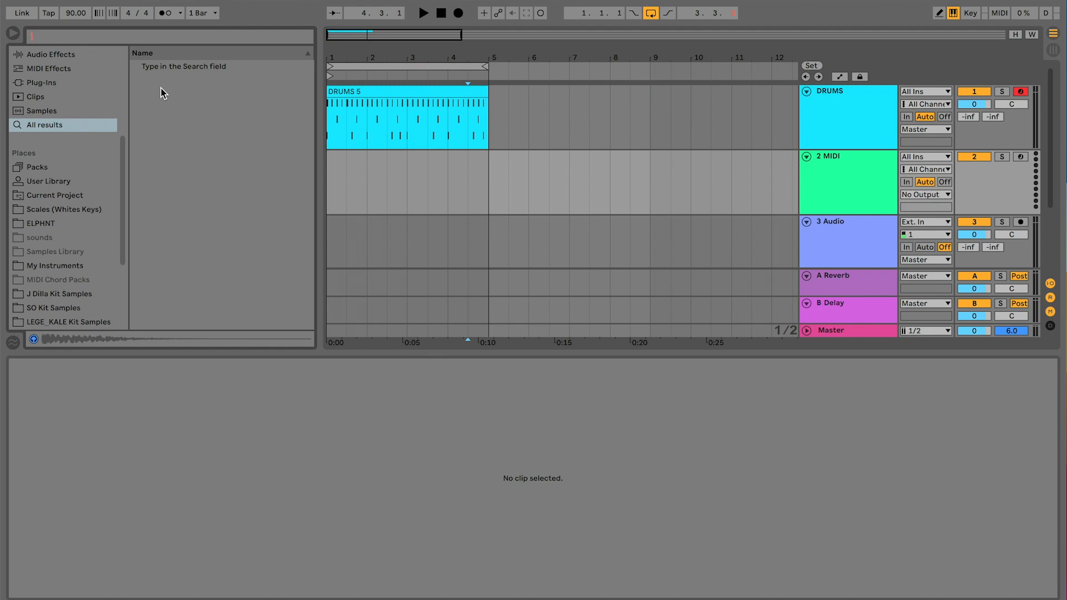
text(piano)
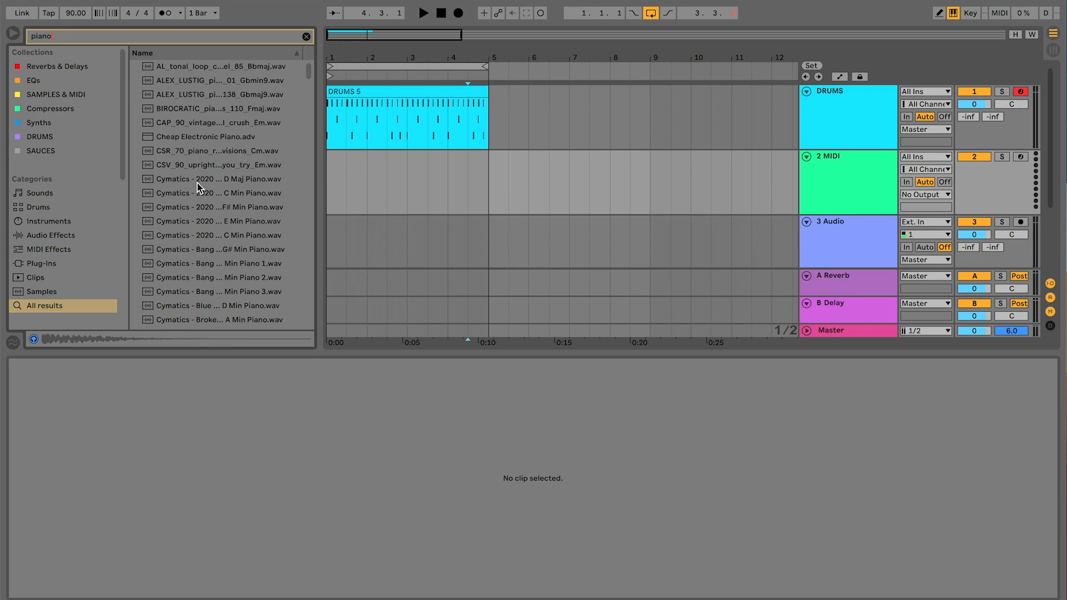
click(235, 138)
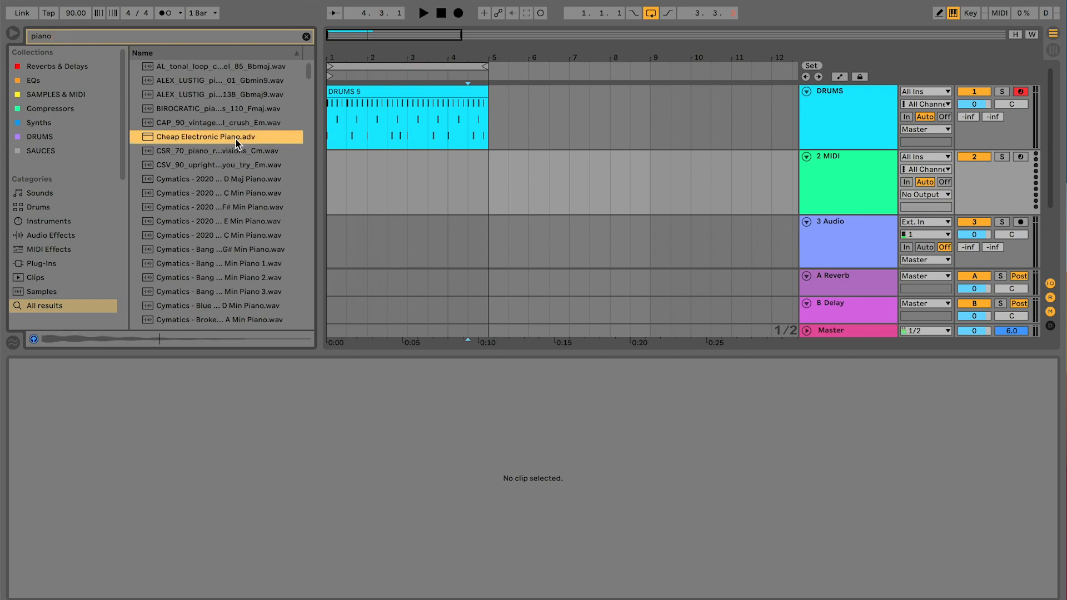
double_click(151, 141)
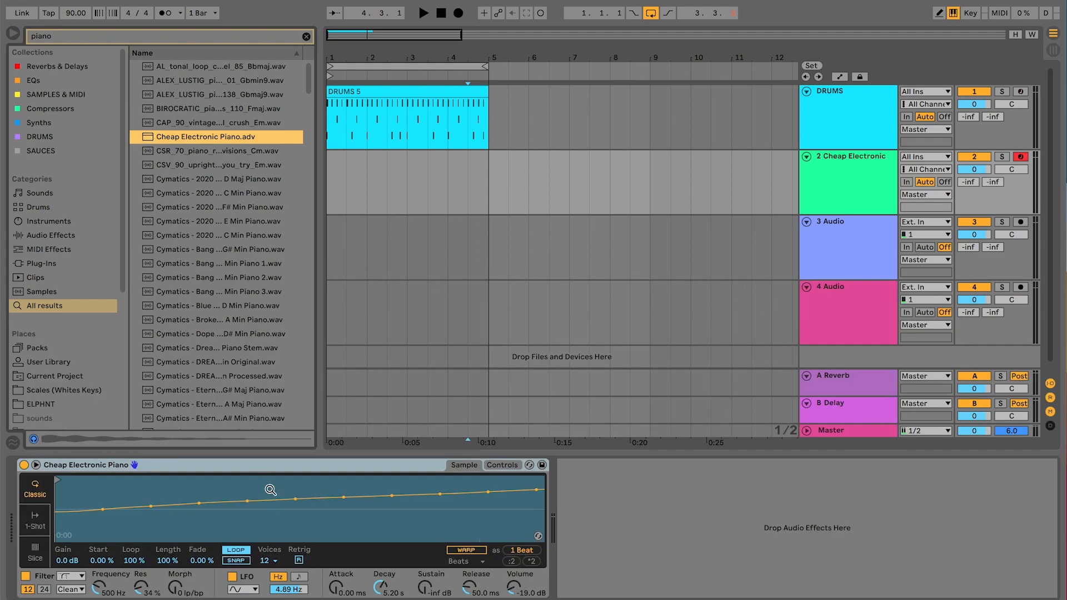
drag(269, 482, 268, 439)
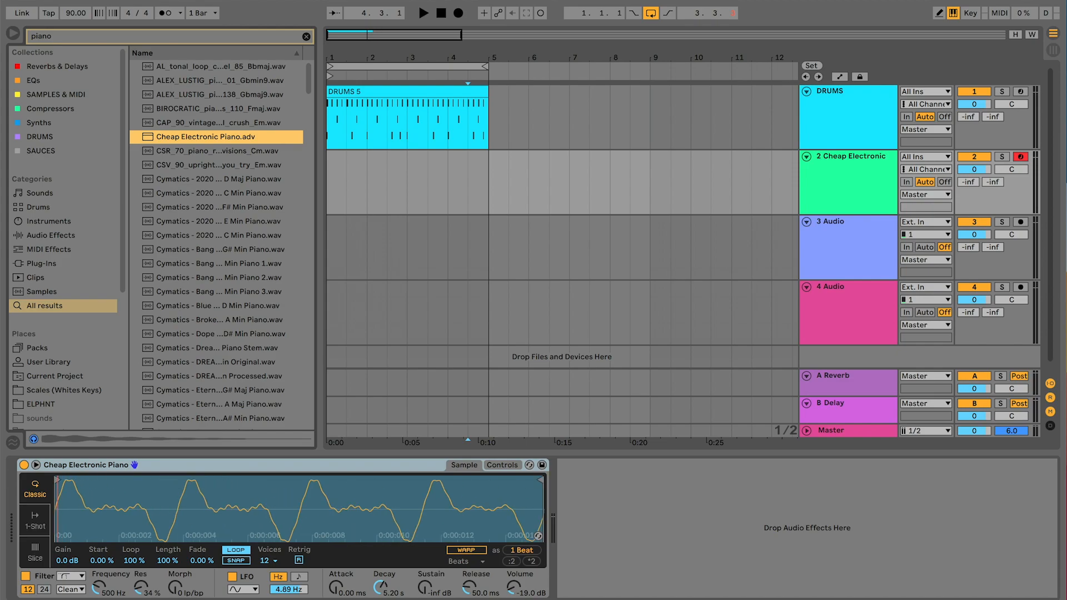
Select the first four bars of the piano track and open the CYMATICS folder within the SAMPLES & MIDI collection's SAMPLE LIBRARY.
click(332, 180)
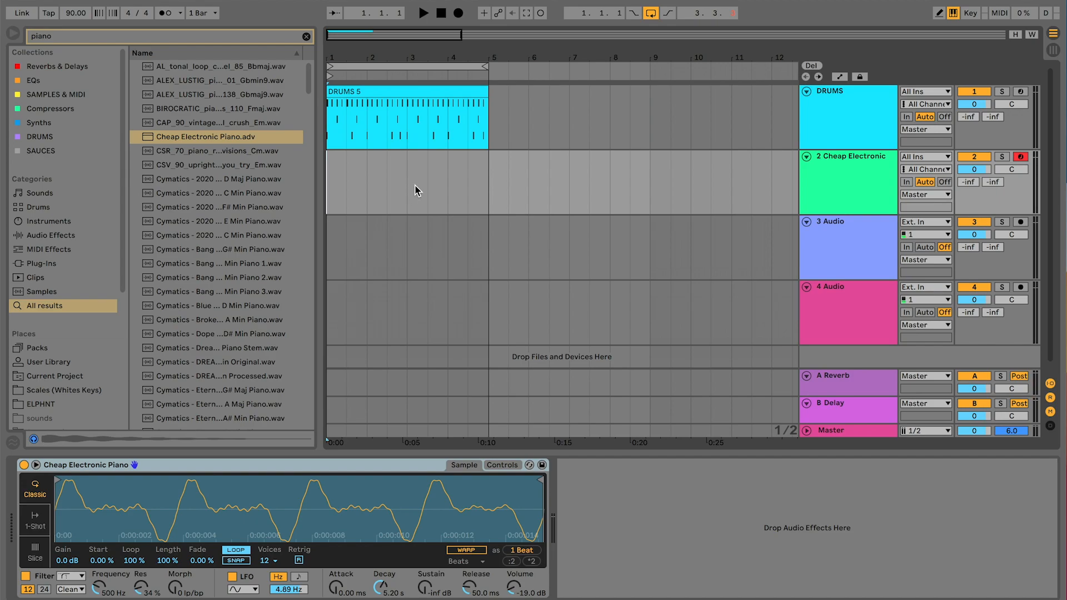
mouse_move(492, 198)
mouse_down()
mouse_move(315, 202)
mouse_move(484, 194)
mouse_up()
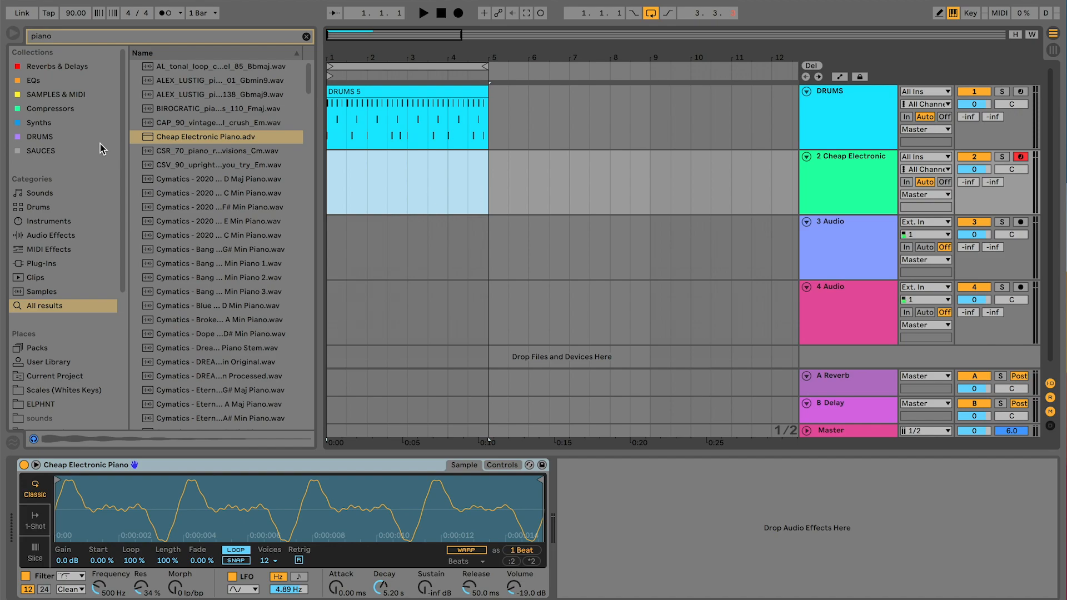
click(89, 94)
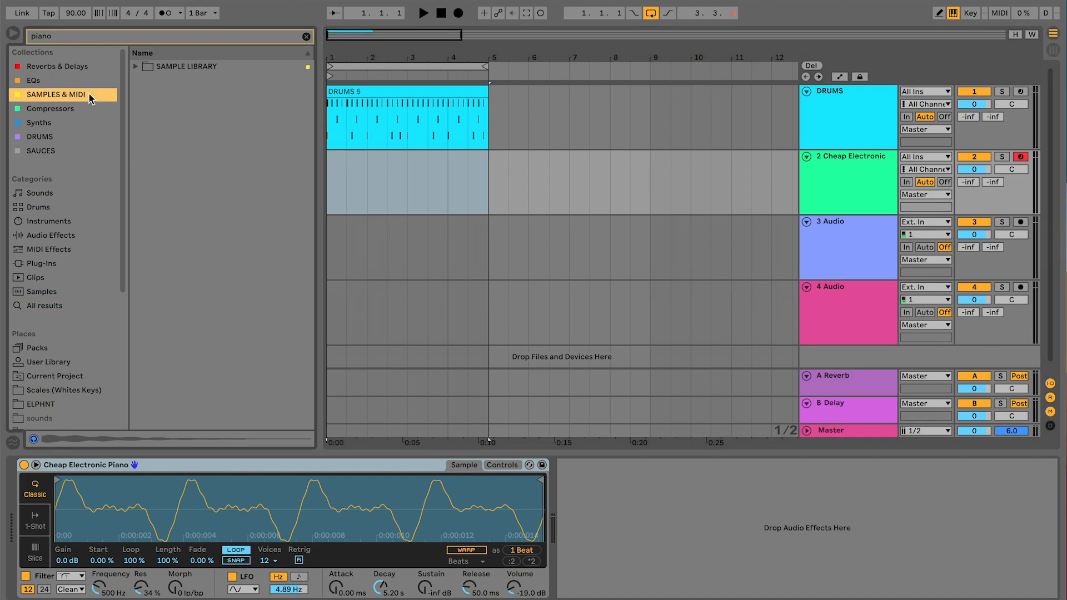
click(136, 66)
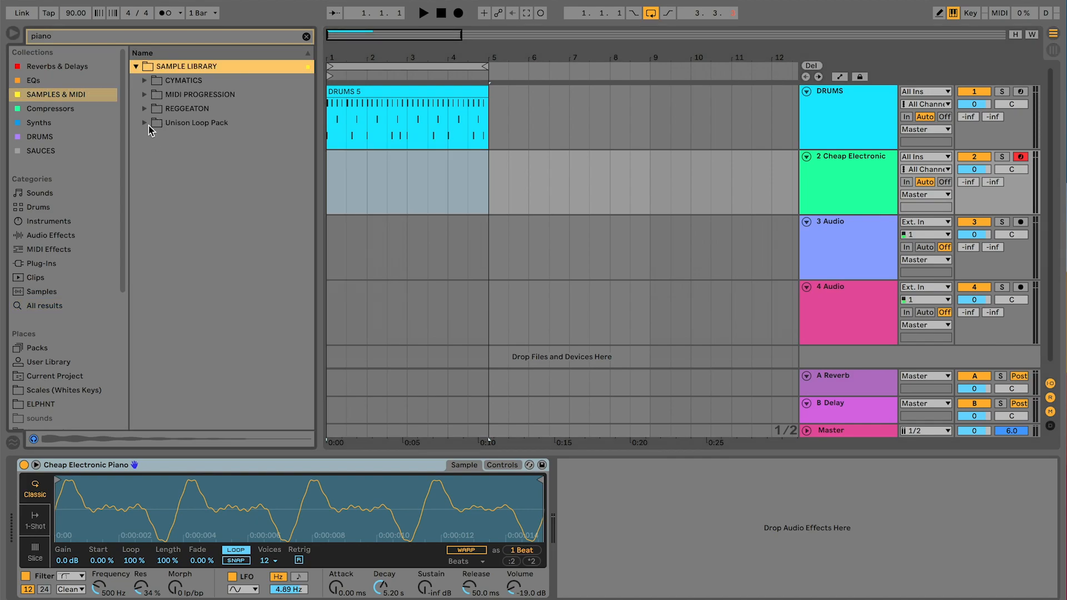
click(144, 95)
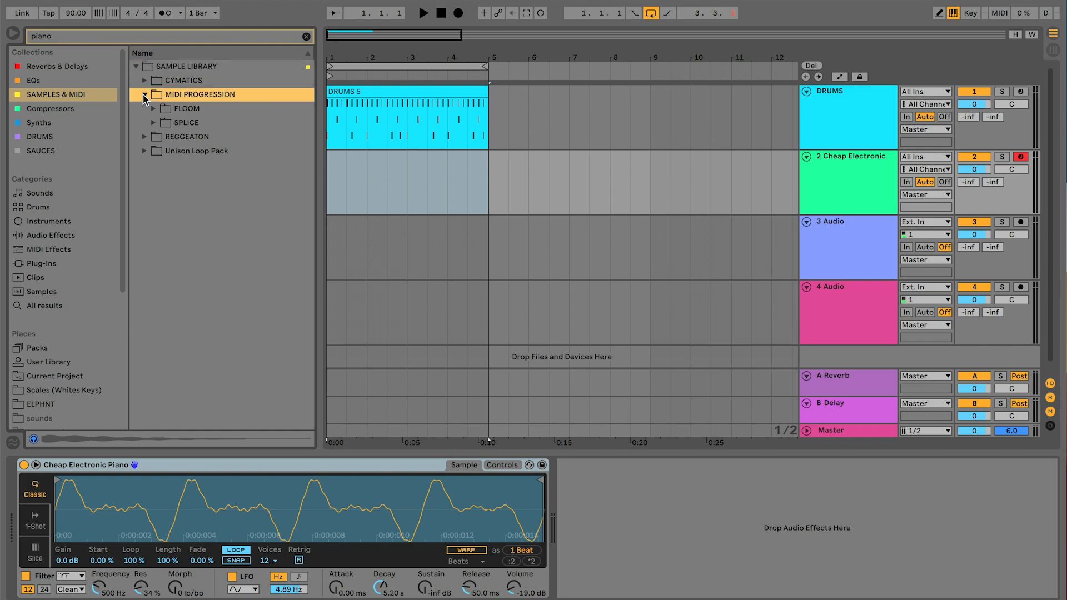
click(144, 95)
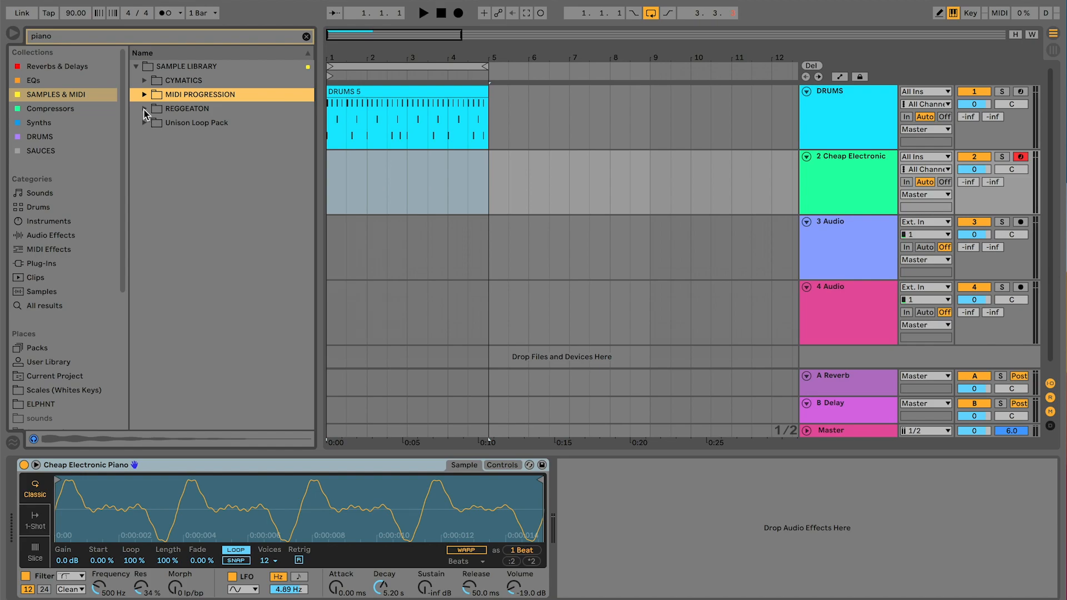
click(144, 80)
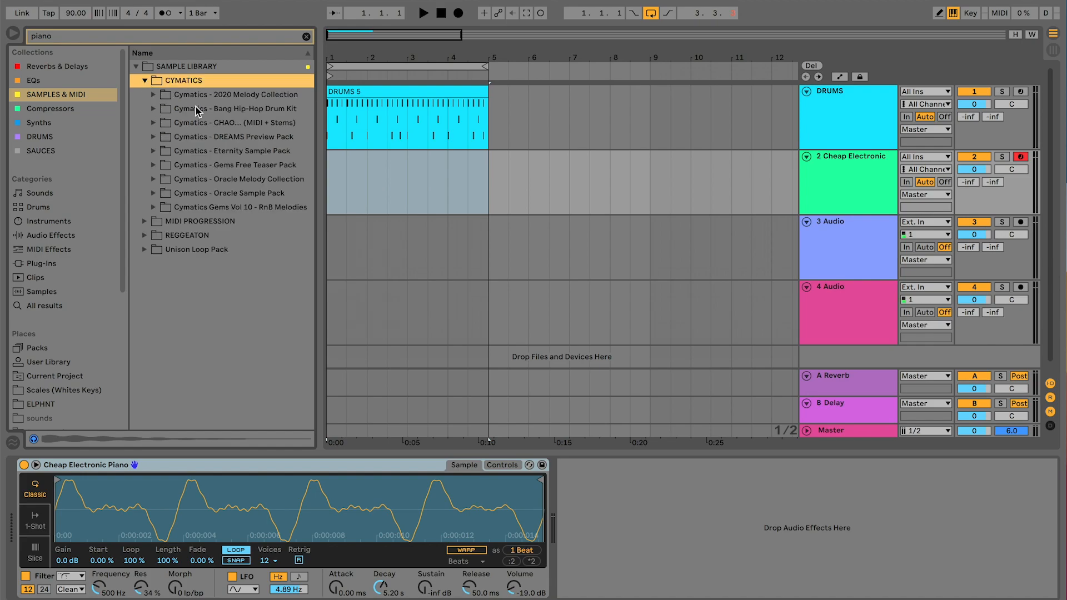
drag(317, 146, 397, 150)
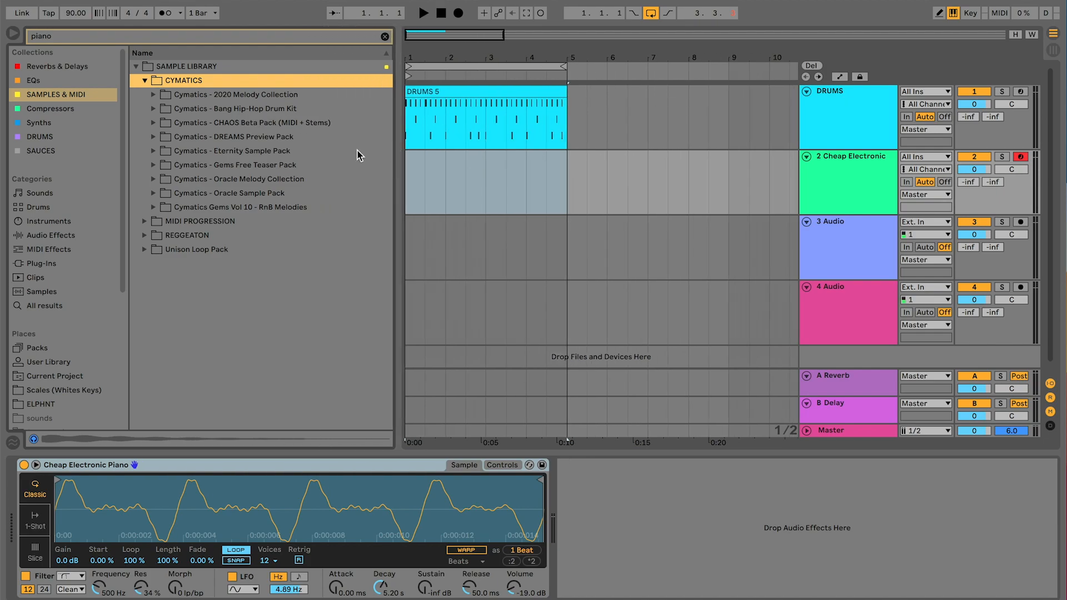
Look through the Melodics folder of the Eternity Sample Pack and the contents of the Gems Free Teaser Pack.
click(314, 149)
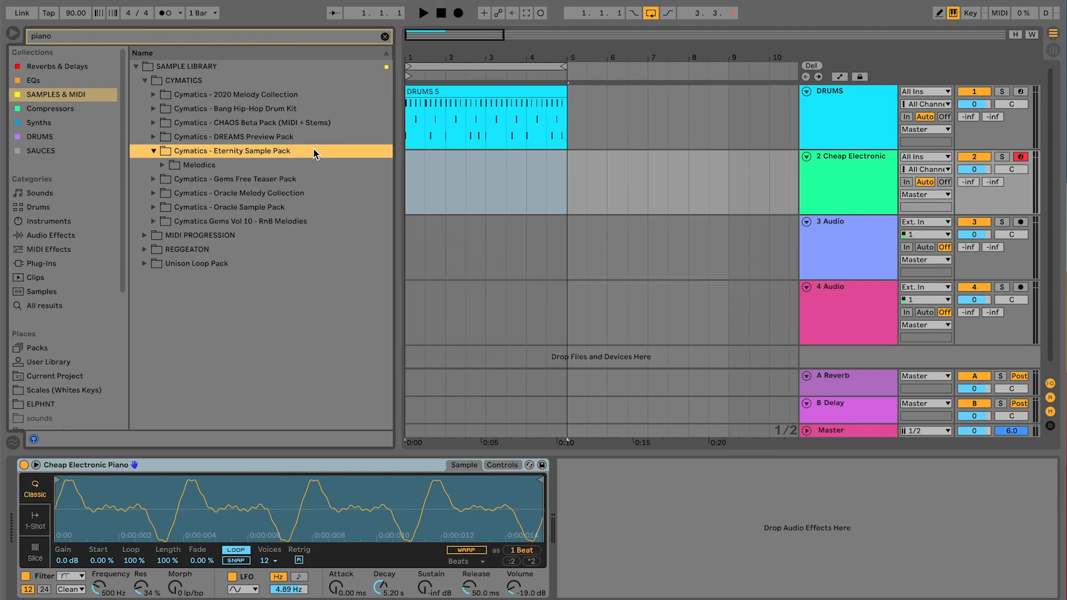
key(Right)
key(Down)
key(Right)
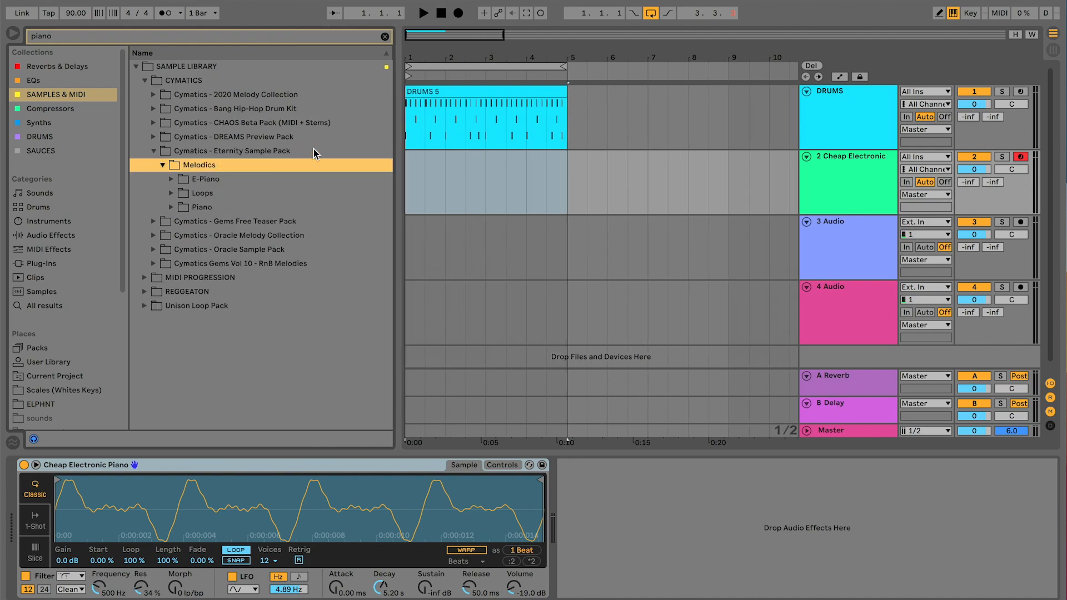
key(Left)
key(Right)
key(Left)
key(Left)
key(Left)
key(Down)
key(Right)
key(Left)
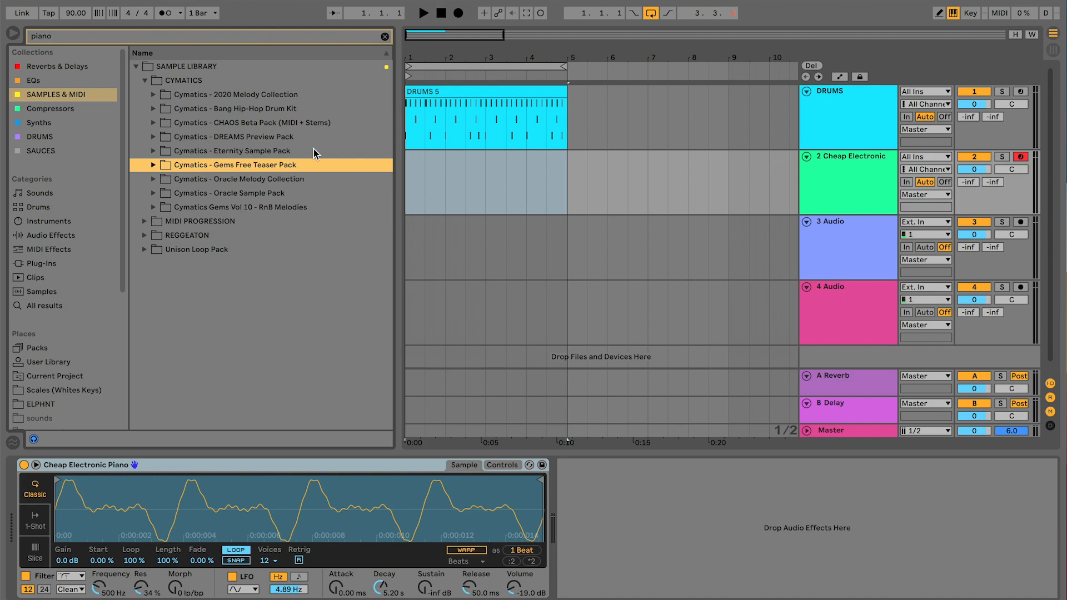
Look through the Loop Stems of Cymatics Gems Vol 10 - RnB Melodies, down to the Flames 96 BPM stems.
key(Down)
key(Down)
key(Down)
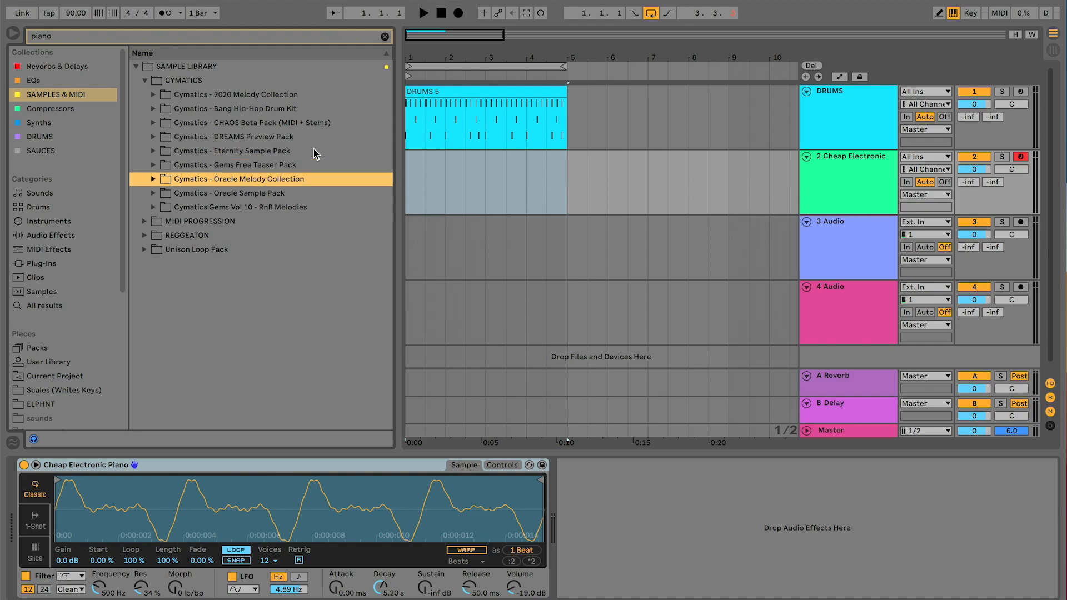
key(Right)
key(Down)
key(Right)
key(Down)
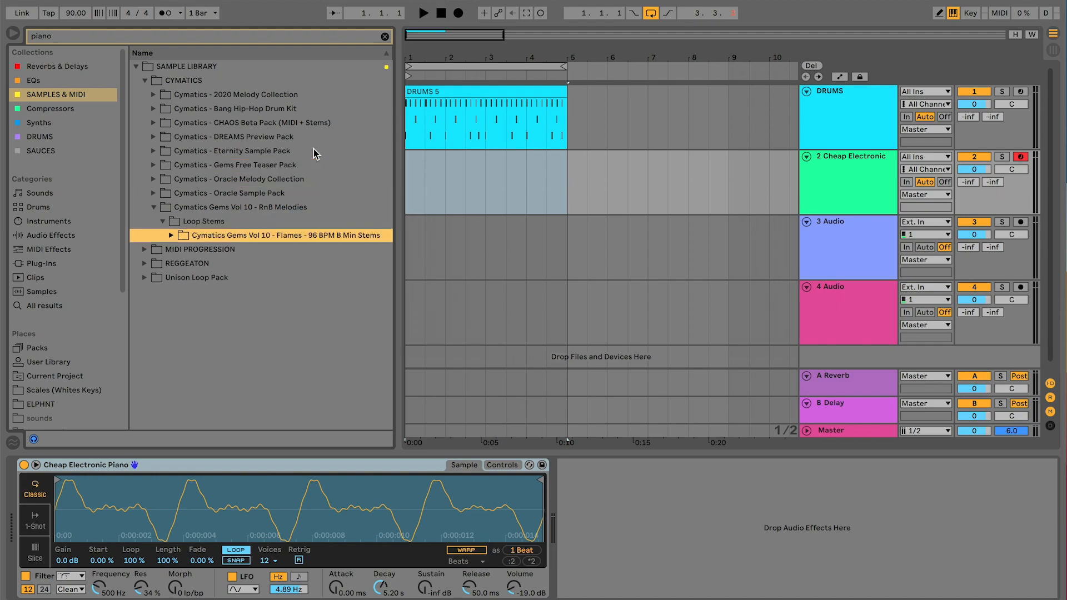
key(Right)
key(Down)
key(Up)
key(Up)
key(Up)
key(Up)
key(Up)
key(Up)
key(Up)
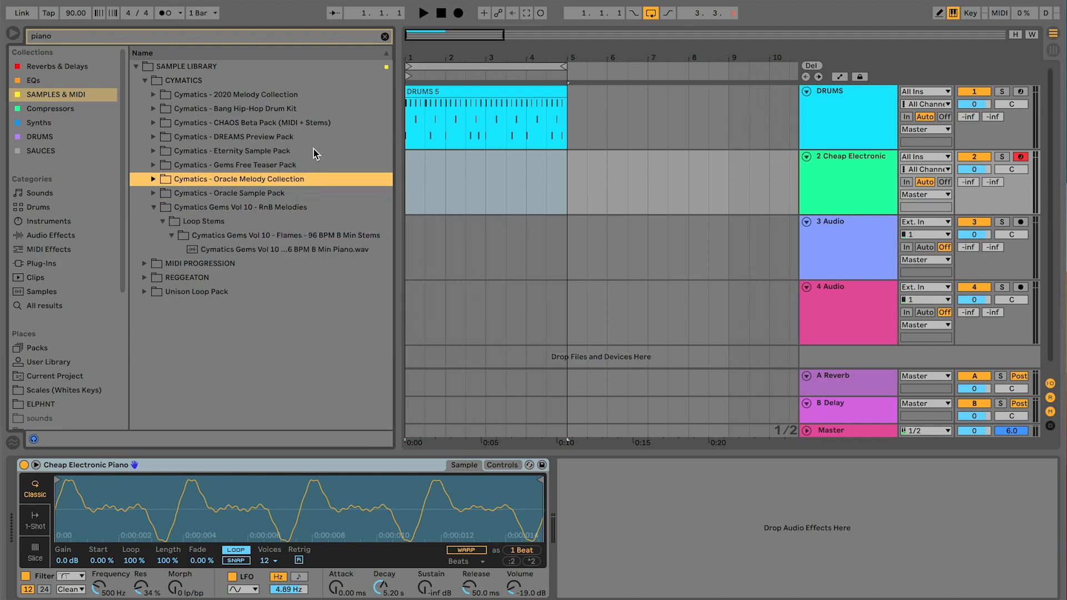
Examine the Stems folder of the Cymatics - CHAOS Beta Pack for piano material.
key(Up)
key(Up)
key(Right)
key(Down)
key(Right)
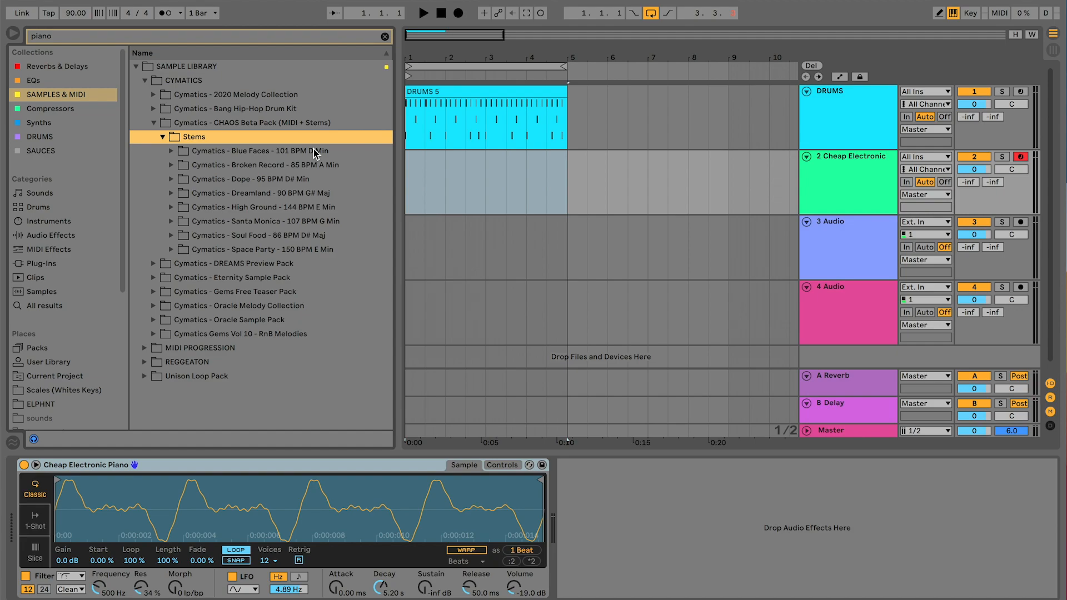
key(Down)
key(Right)
key(Left)
key(Up)
key(Left)
key(Up)
key(Left)
key(Down)
key(Down)
key(Down)
key(Down)
key(Down)
key(Down)
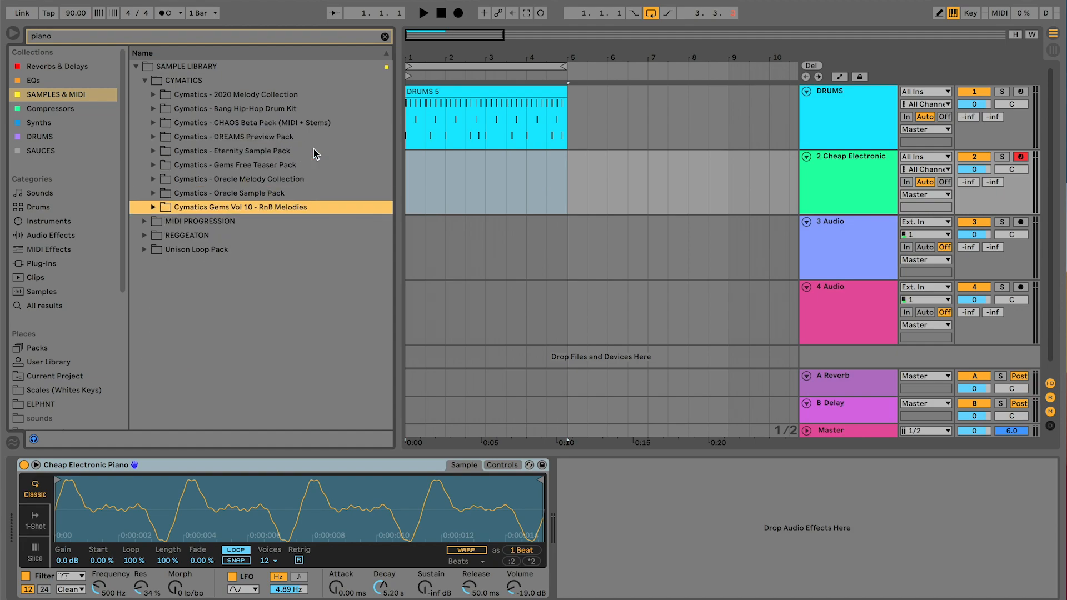
Browse the piano results in MIDI PROGRESSION and in the Unison Loop Pack's Artist Series Bundle.
key(Down)
key(Right)
key(Down)
key(Down)
key(Down)
key(Down)
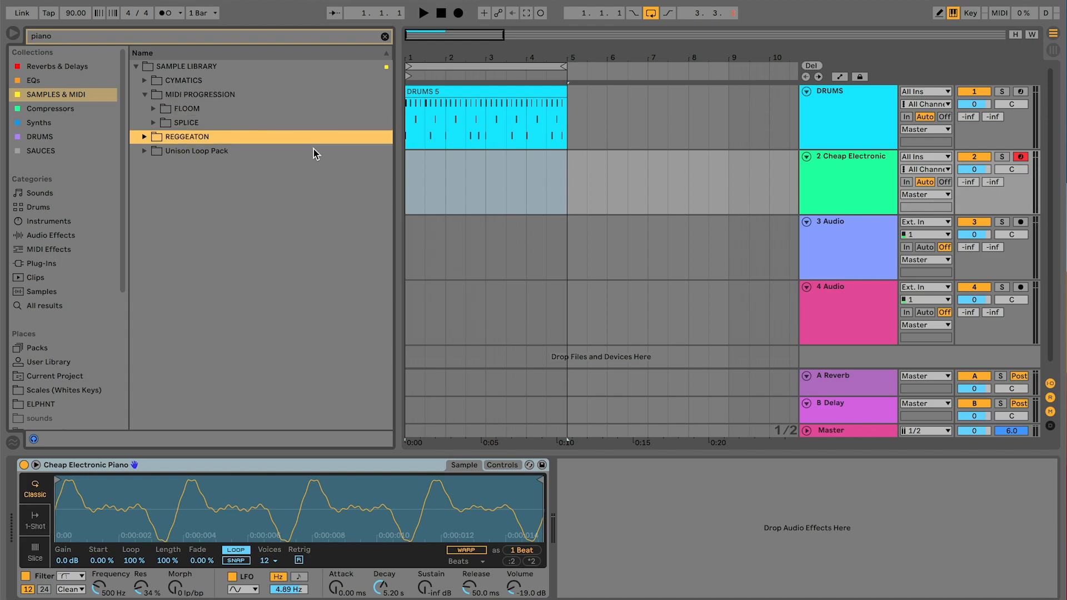
key(Right)
key(Down)
key(Right)
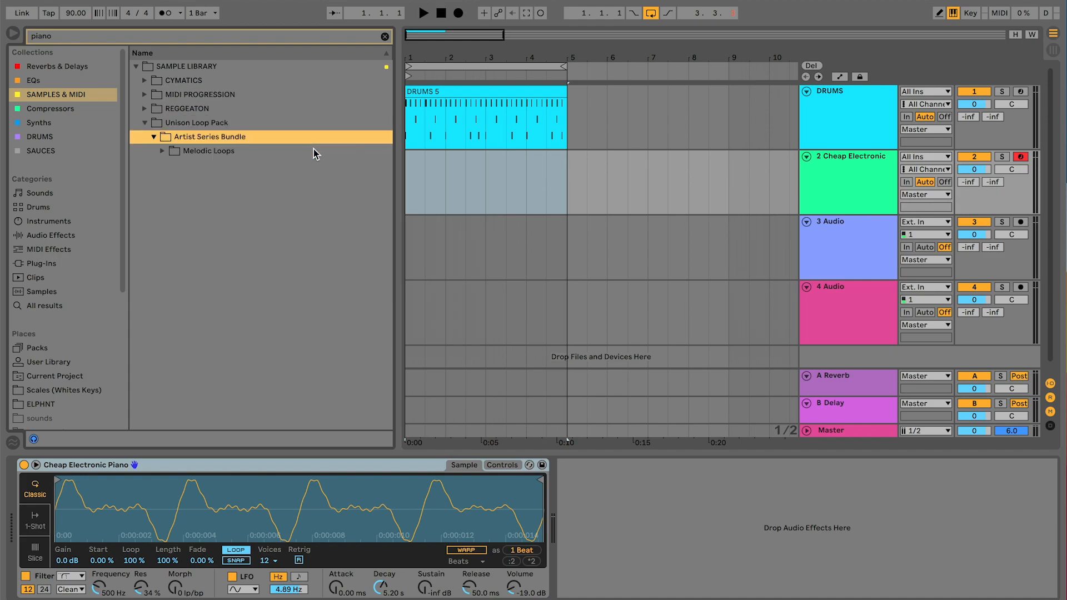
Clear the browser search and open the Cymatics - Python Free MIDI Pack inside MIDI PROGRESSION.
click(385, 37)
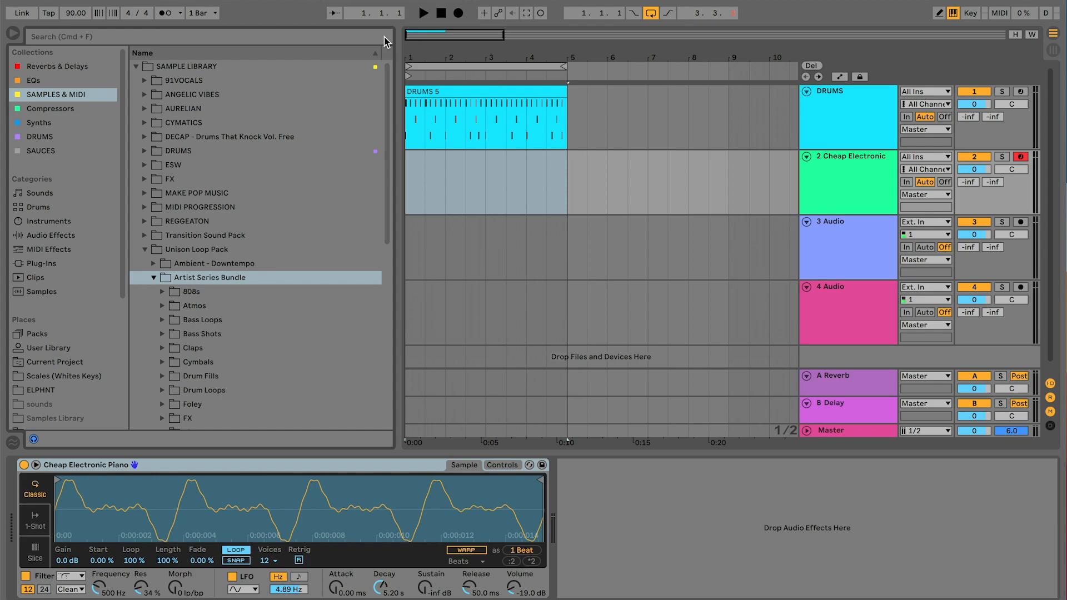
click(352, 38)
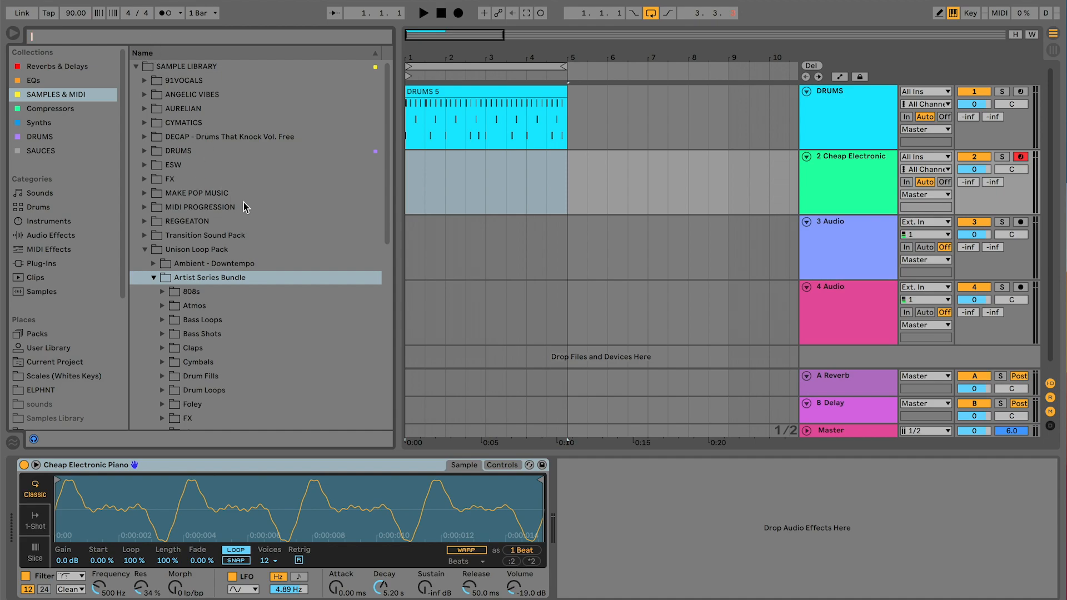
click(143, 249)
click(145, 207)
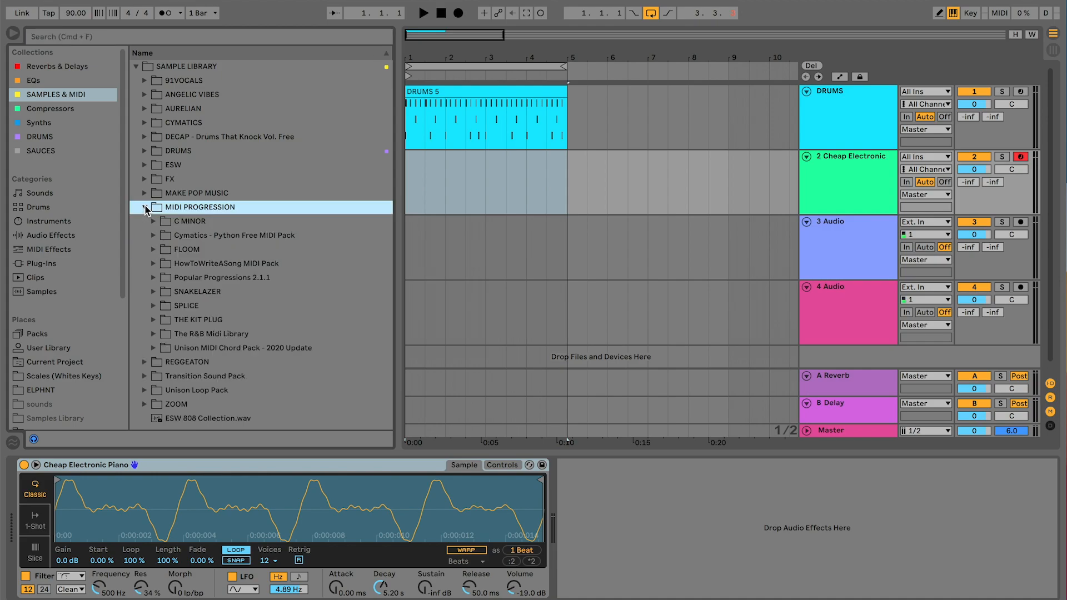
key(Down)
key(Down)
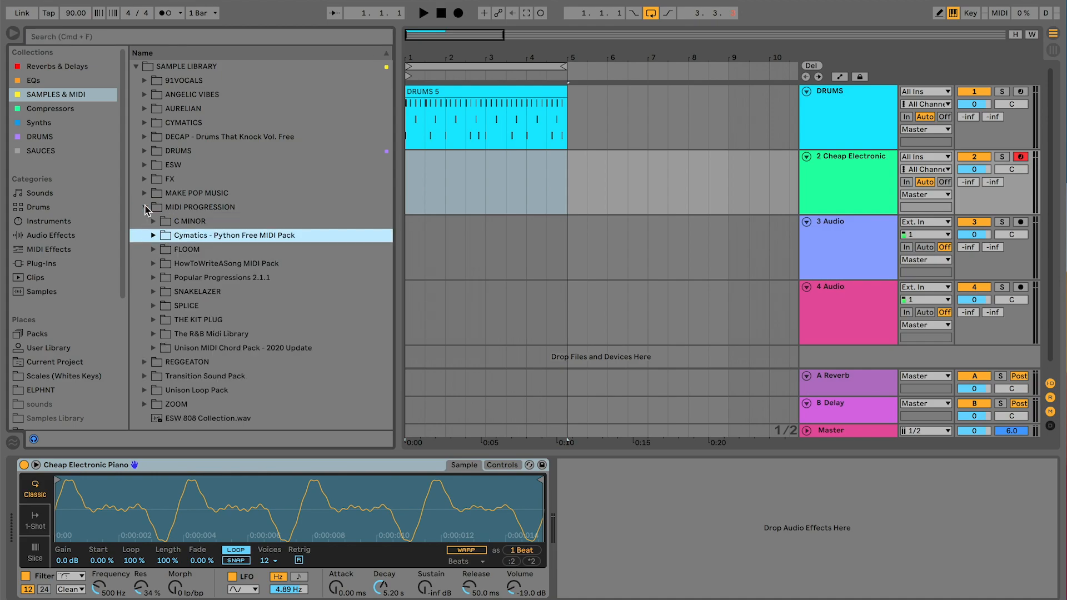
key(Right)
key(Down)
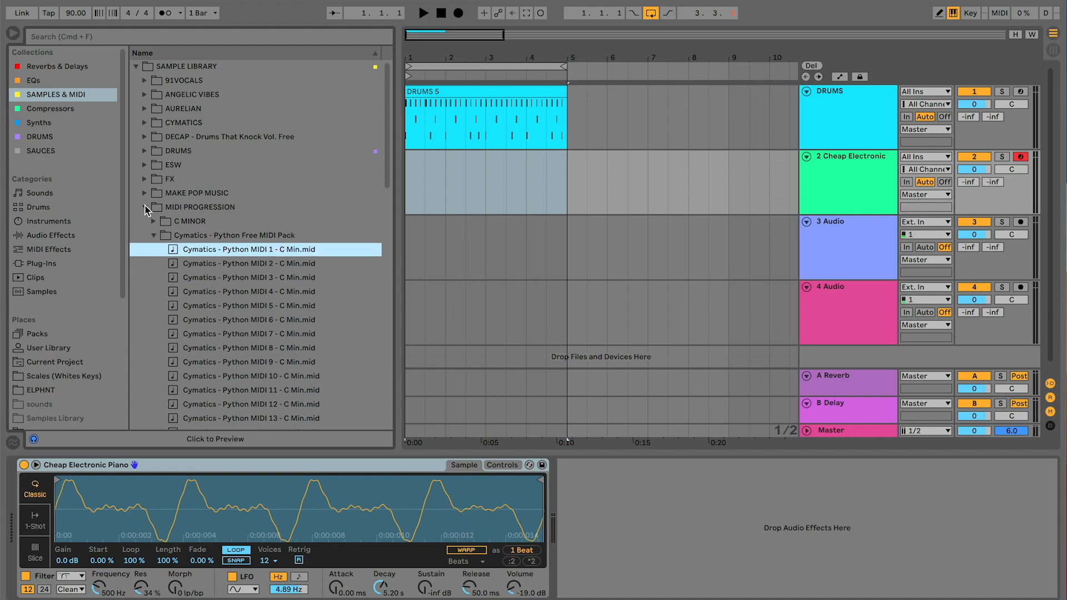
Preview Cymatics - Python MIDI 1 - C Min.mid and place it at bar 1 of the Cheap Electronic Piano track.
click(200, 250)
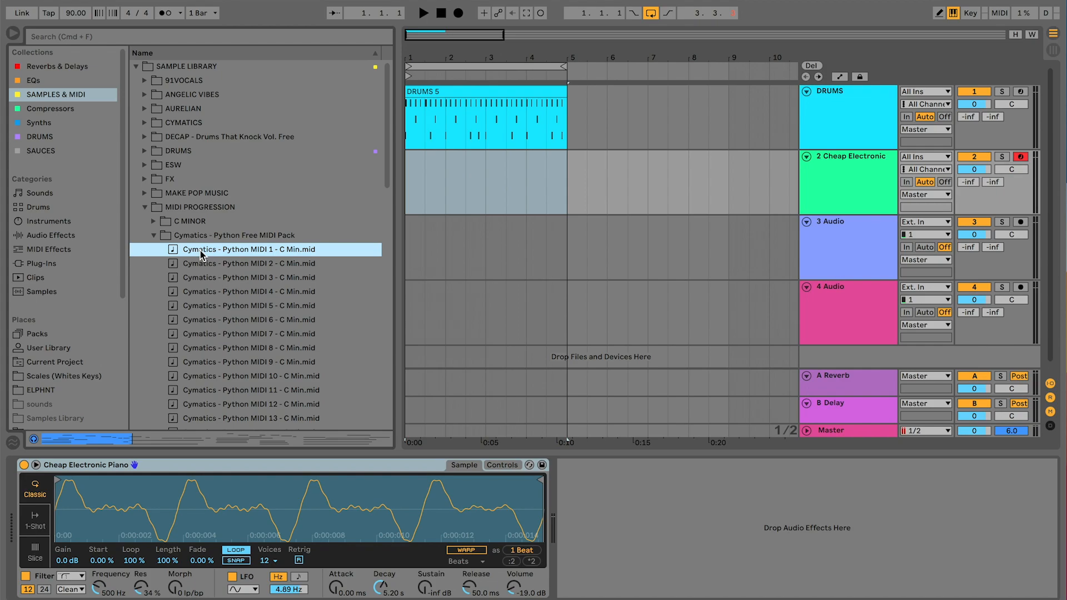
drag(200, 250, 411, 186)
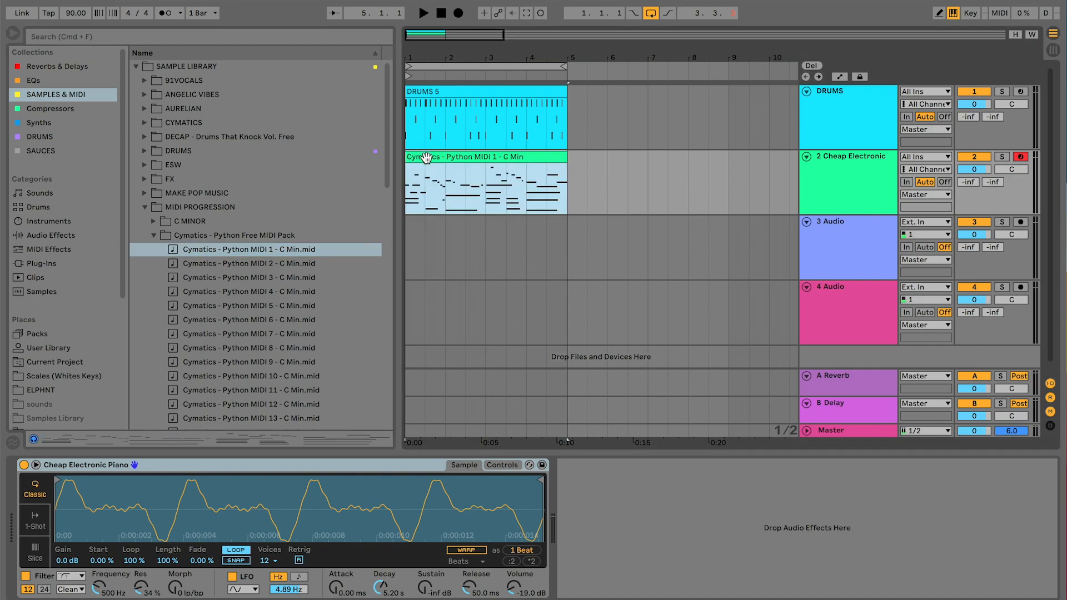
click(407, 261)
Play the drum and piano clips together from bar 1 and make the browser narrower.
key(space)
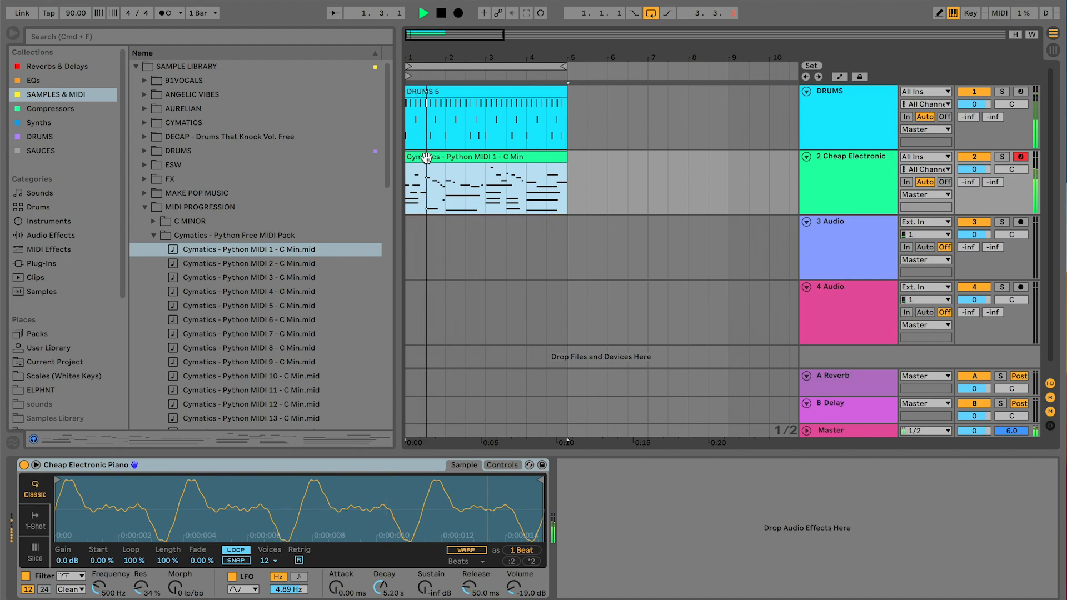
drag(406, 258, 362, 262)
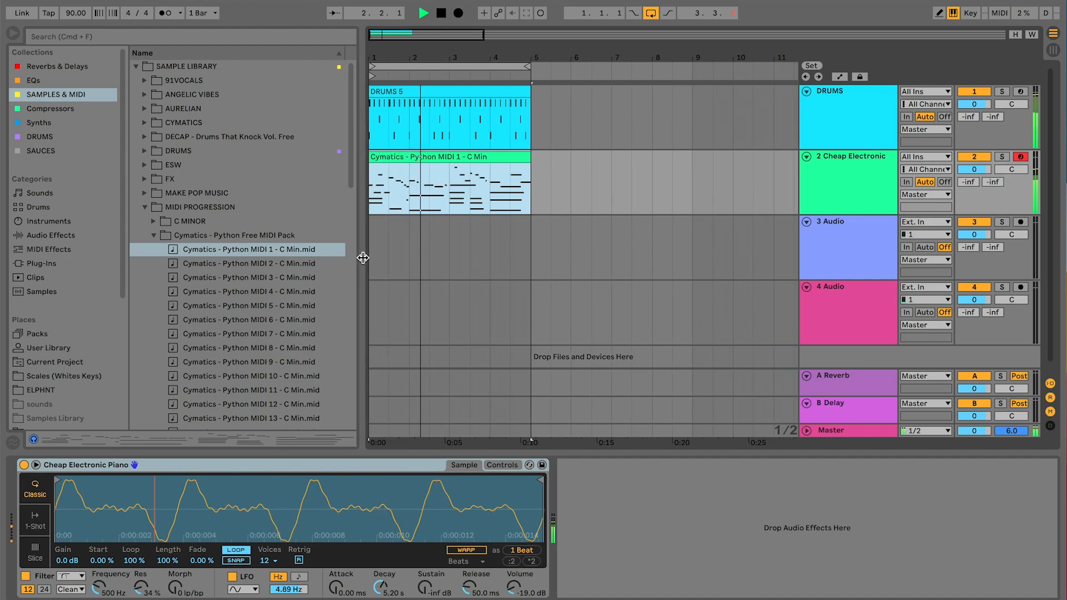
click(565, 200)
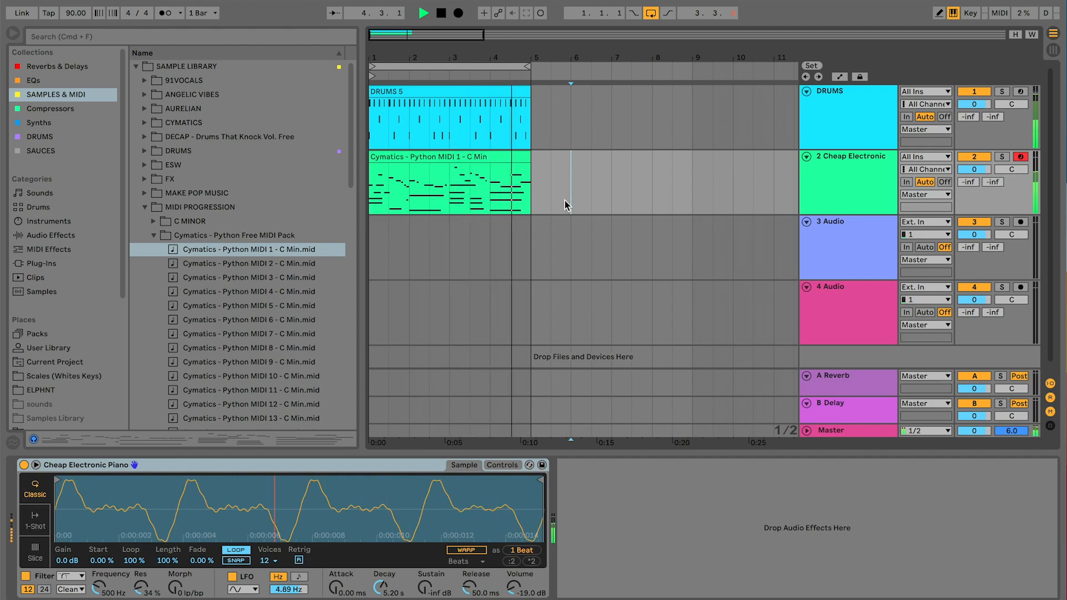
Stop playback and open the Cymatics - Python MIDI 1 - C Min clip's notes in an enlarged piano roll.
key(space)
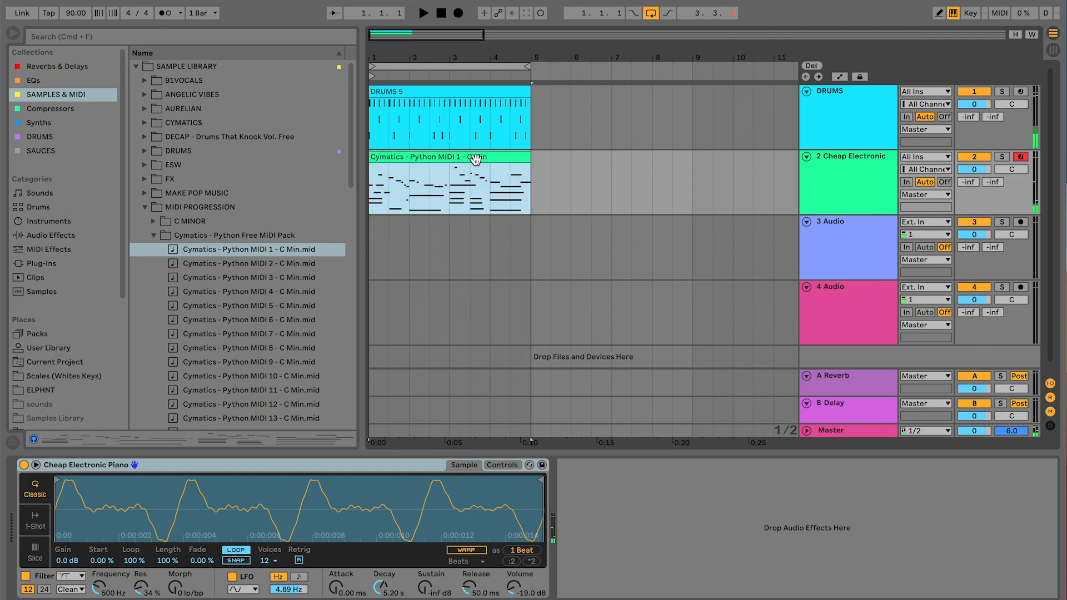
double_click(492, 165)
drag(271, 352, 288, 133)
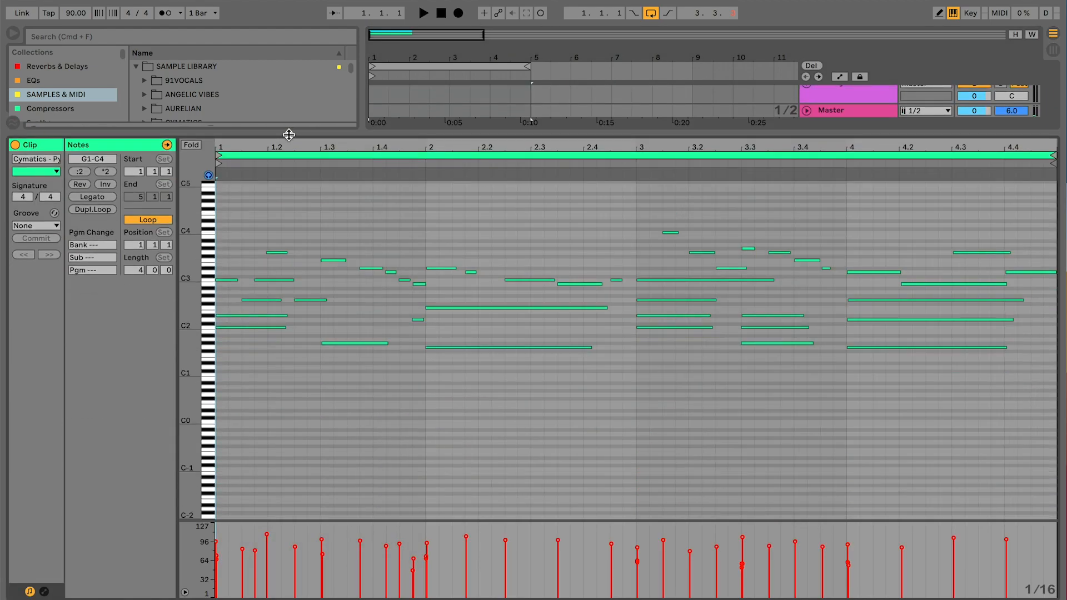
scroll(245, 391, up, 3)
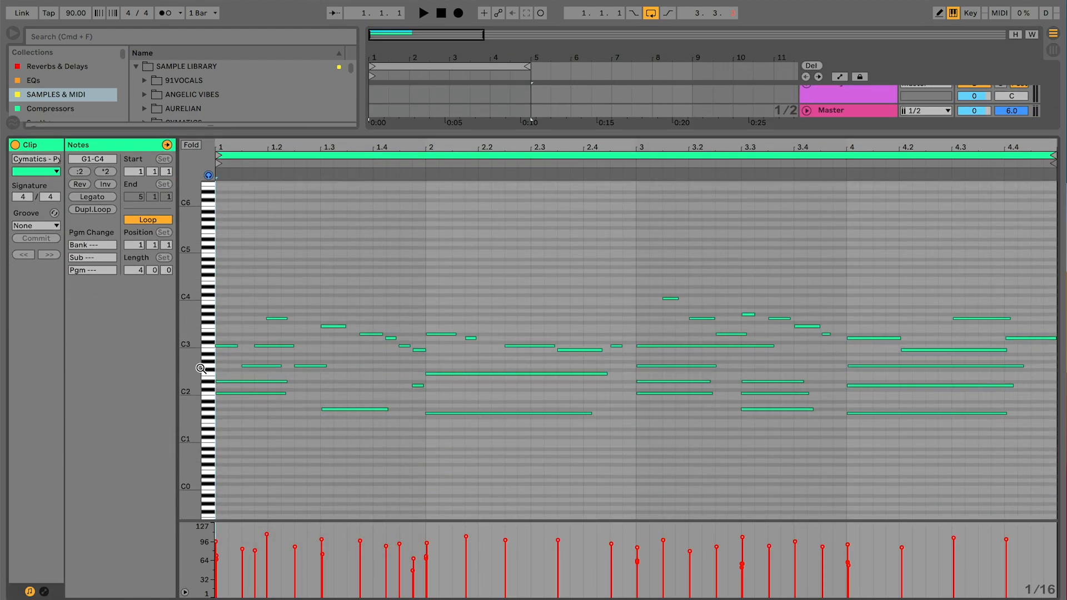
drag(207, 344, 239, 325)
mouse_move(197, 368)
mouse_down()
mouse_move(196, 413)
mouse_move(197, 385)
mouse_up()
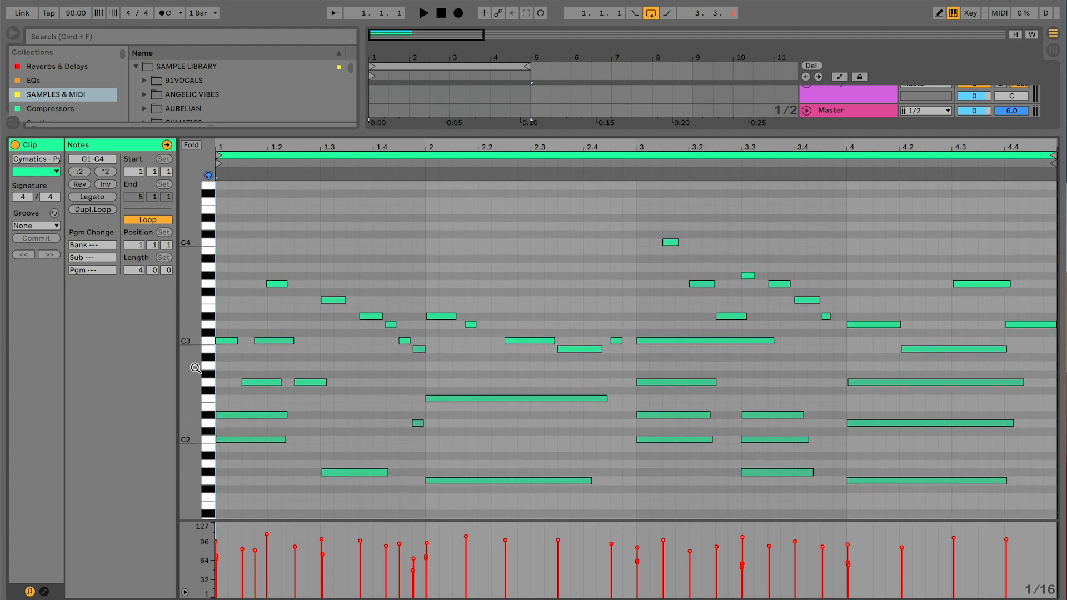
Fold the piano clip's note editor to show only the used pitches, and unfold it to the full keyboard.
click(237, 270)
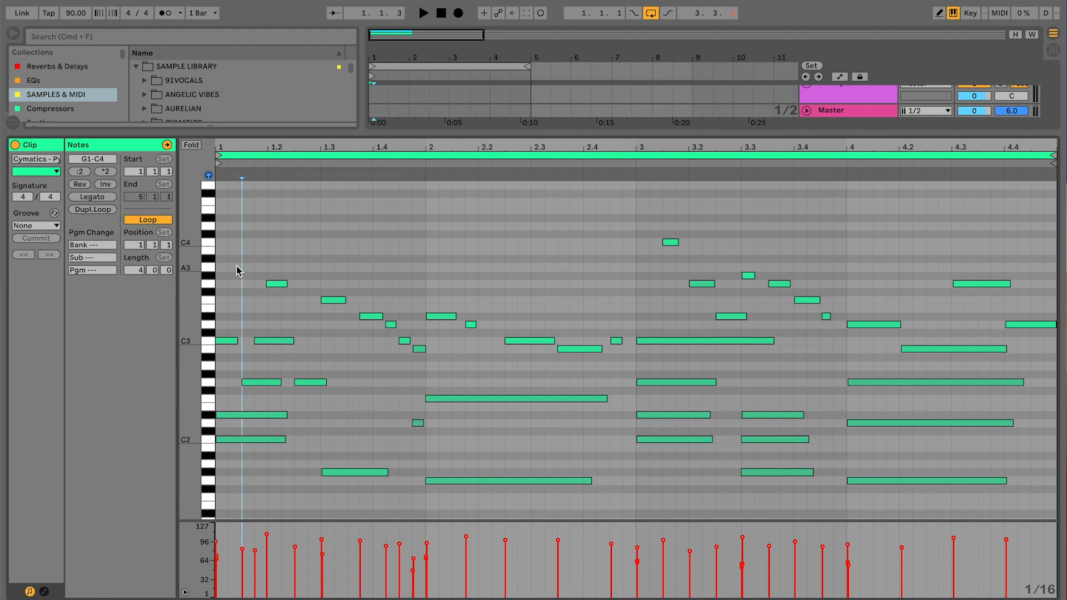
key(shift+Tab)
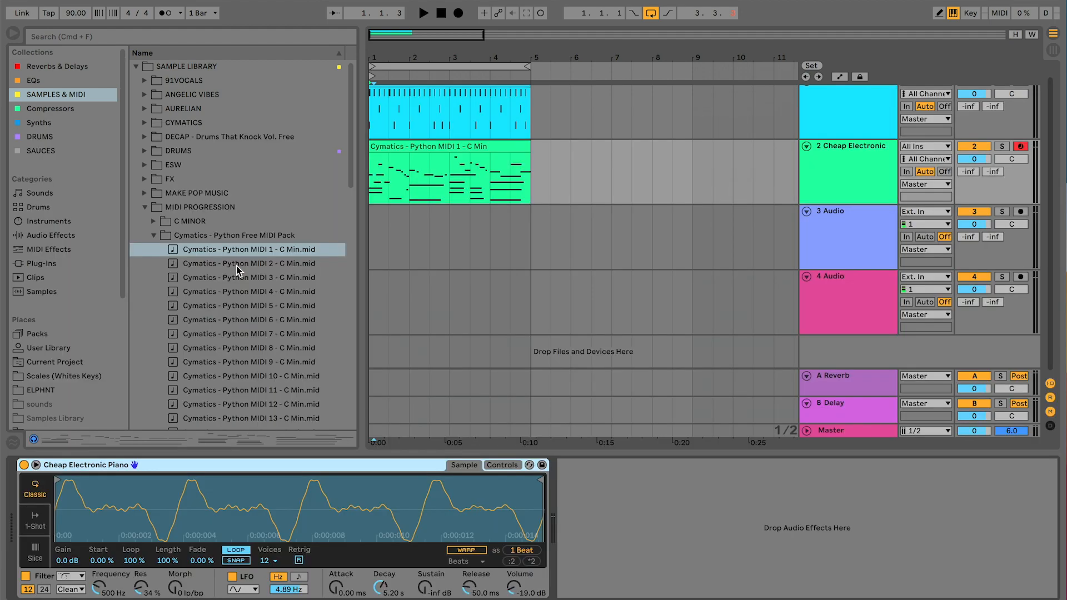
key(shift+Tab)
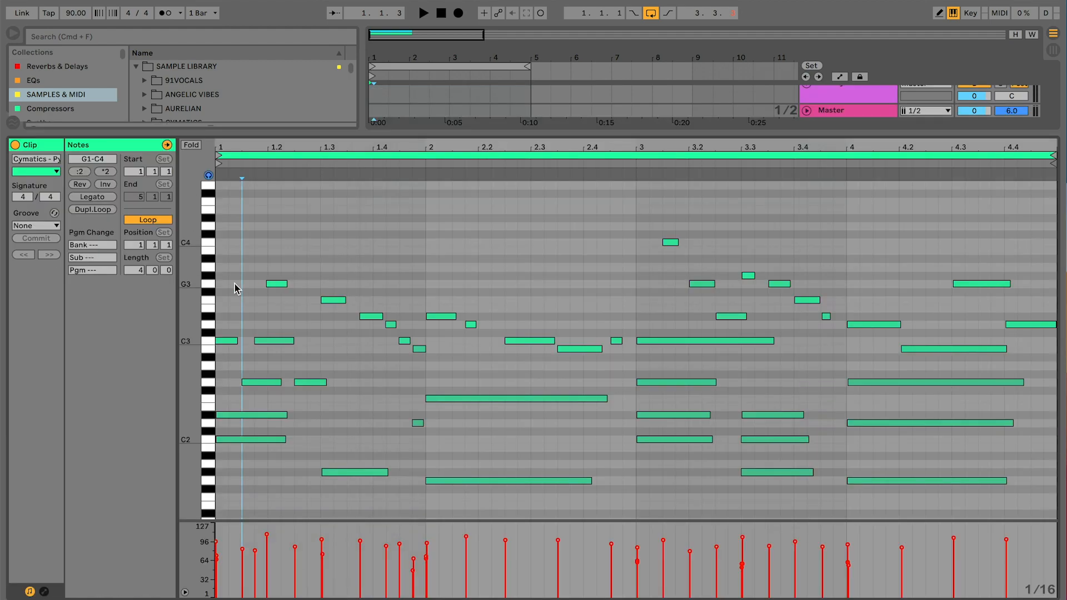
key(super+a)
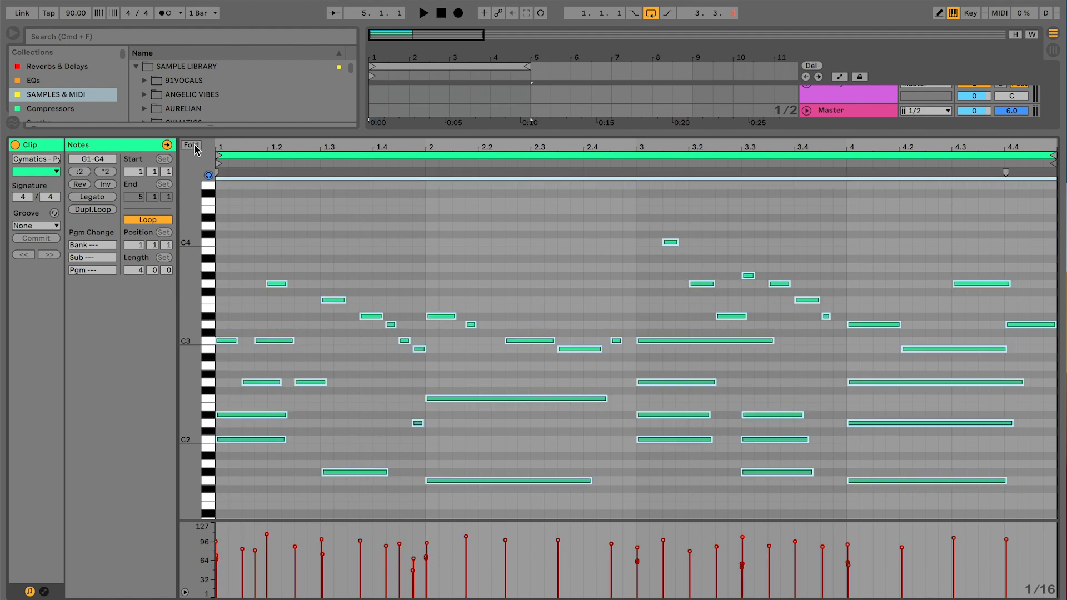
click(194, 146)
click(248, 247)
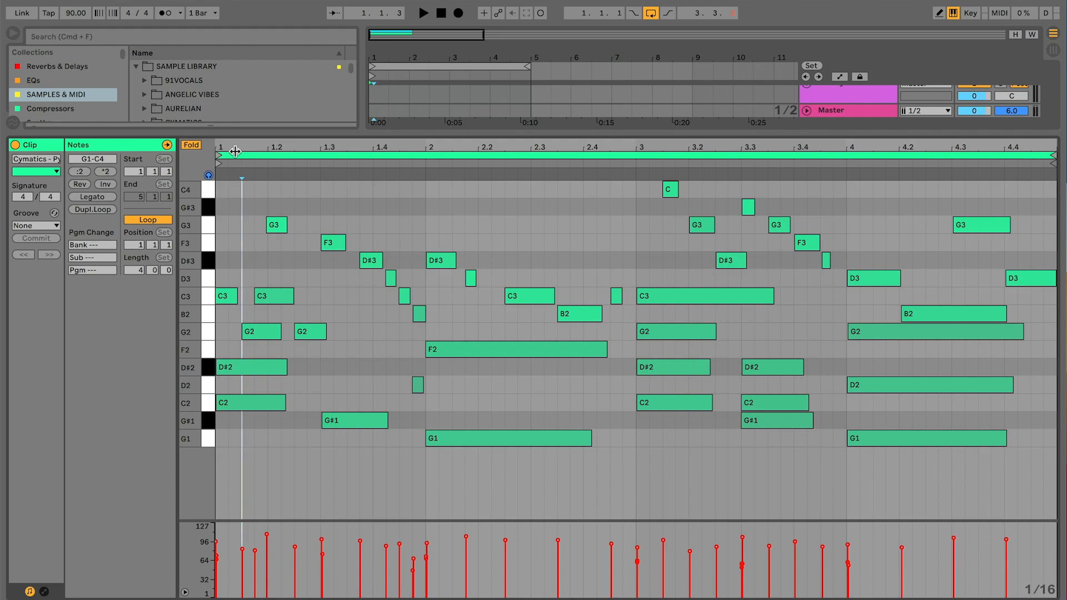
click(194, 145)
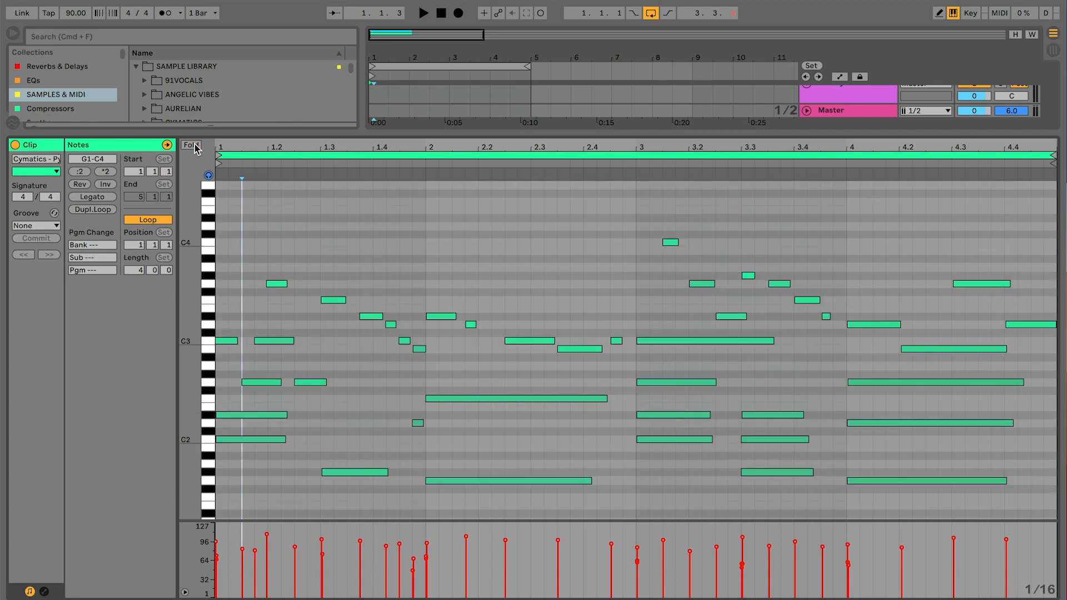
click(347, 351)
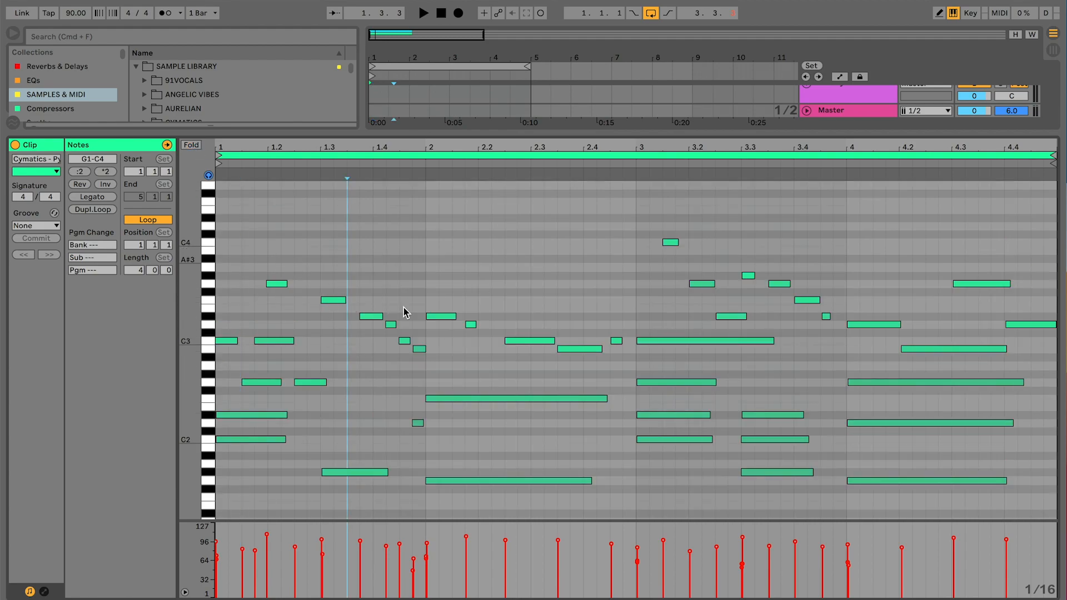
click(250, 258)
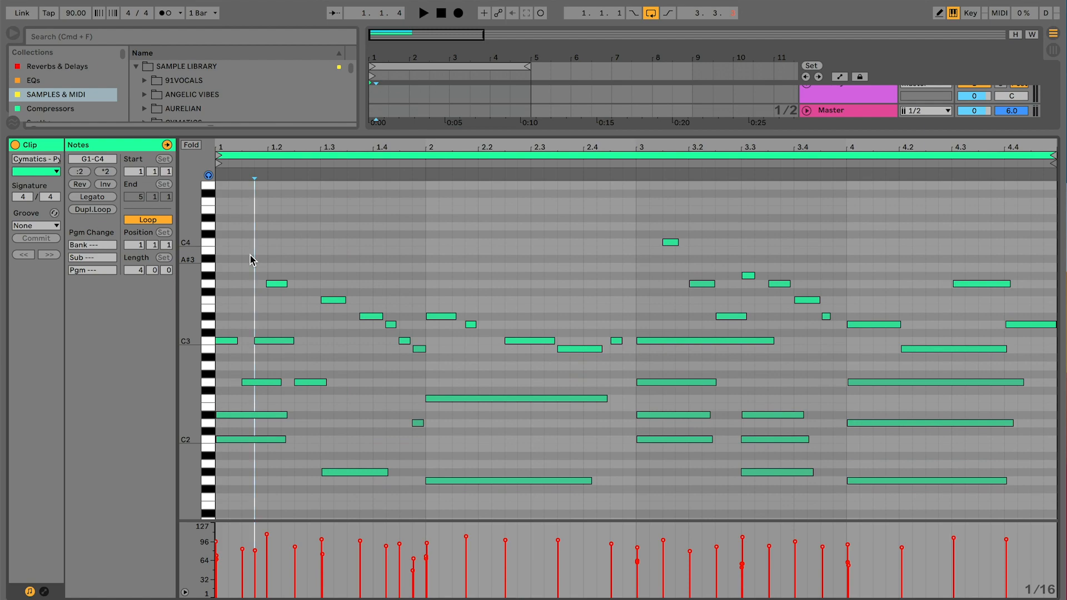
Transpose all notes of the piano clip up four semitones and play the result with the drums.
key(super+a)
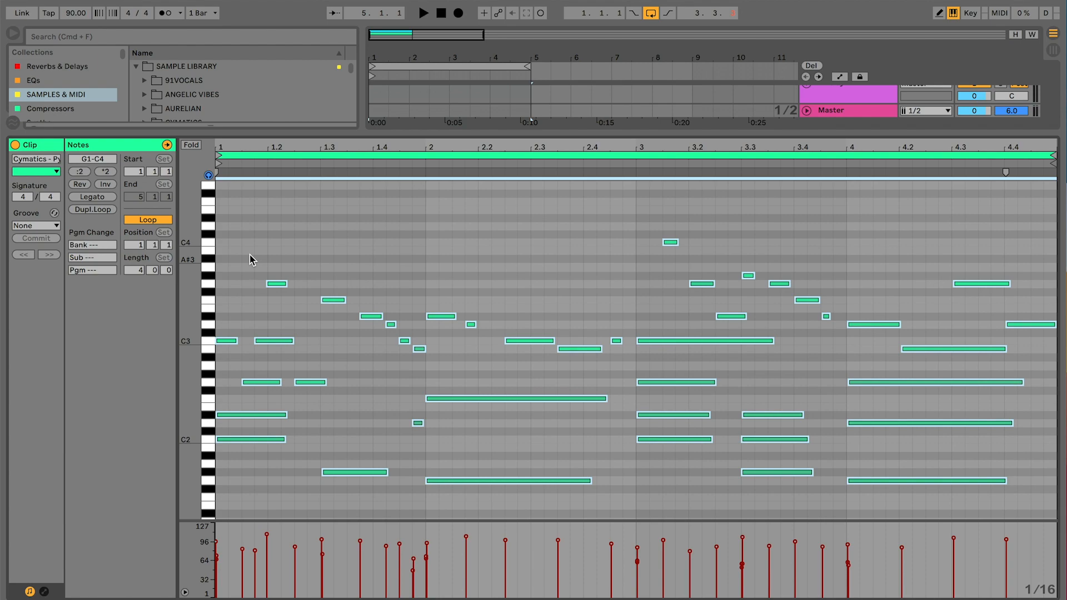
key(Up)
key(Up)
key(Up)
key(Up)
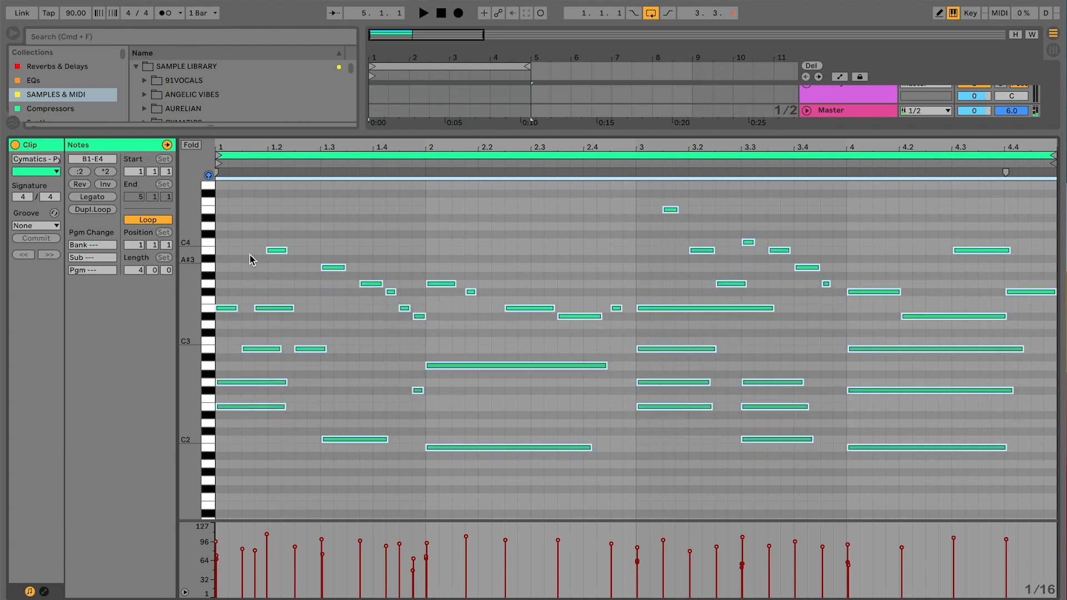
key(space)
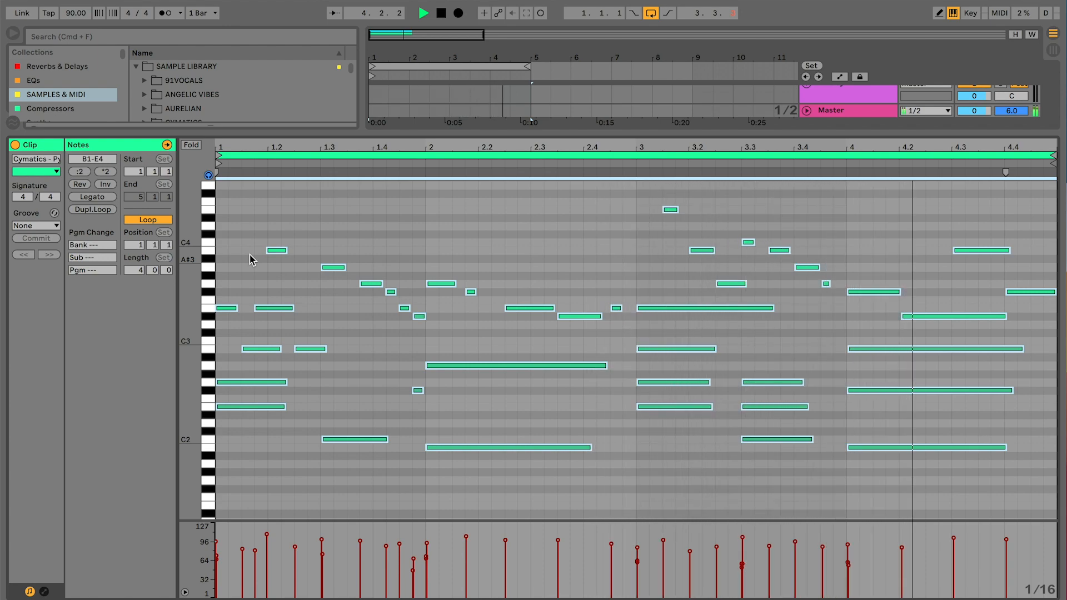
key(space)
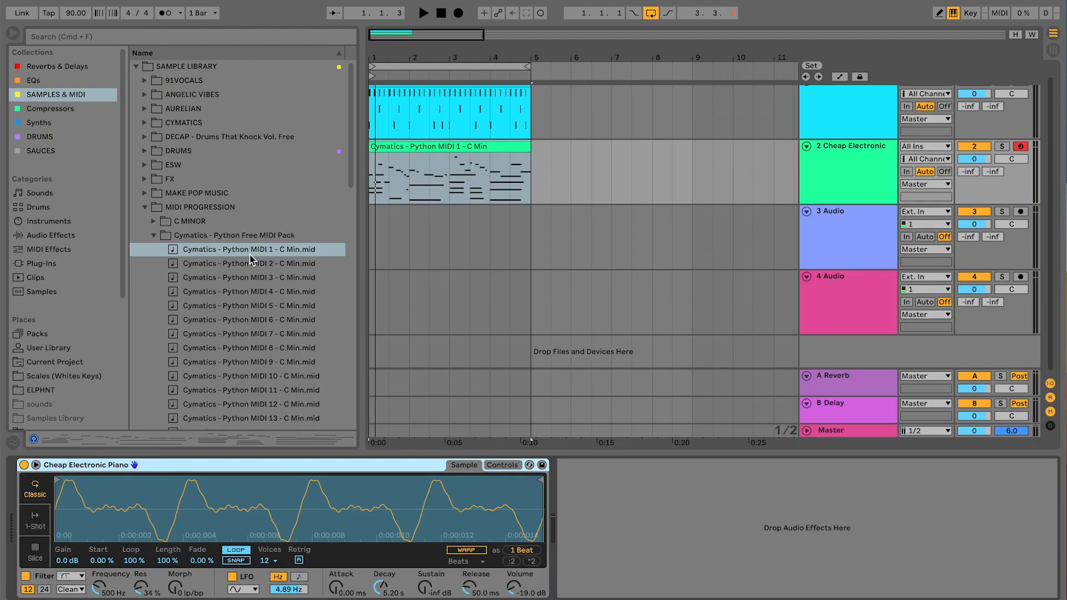
Add the Reverb effect from the Reverbs & Delays collection after Cheap Electronic Piano on the piano track.
click(373, 238)
scroll(405, 240, up, 2)
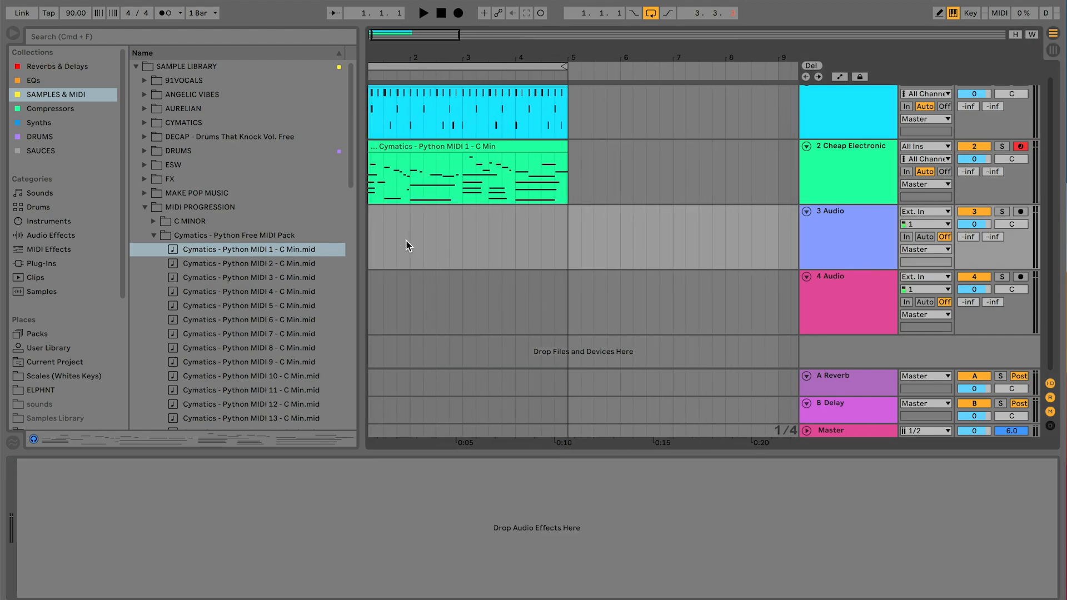
click(848, 201)
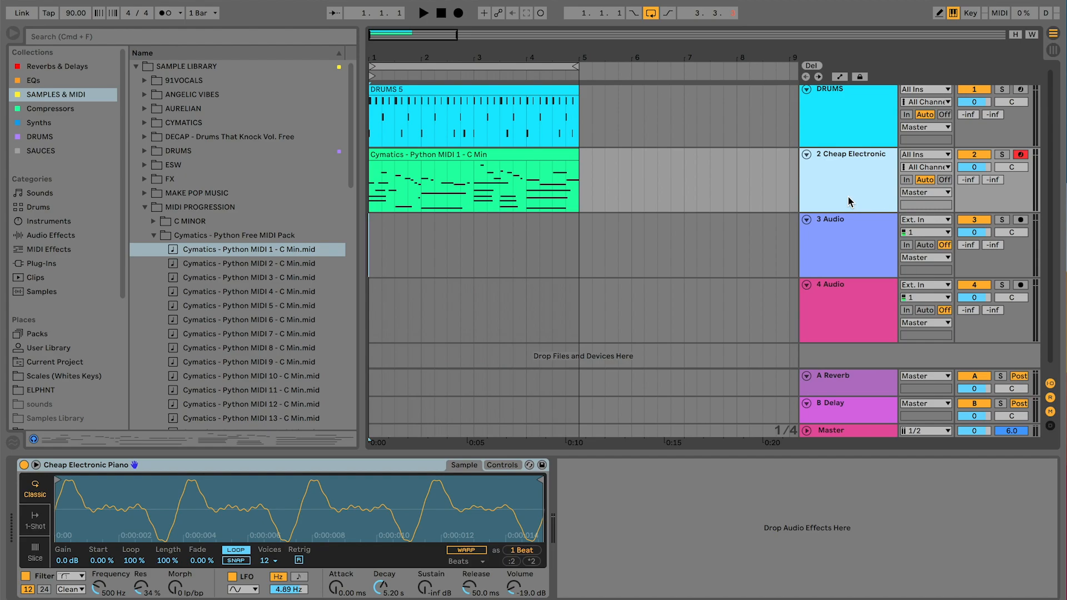
click(145, 206)
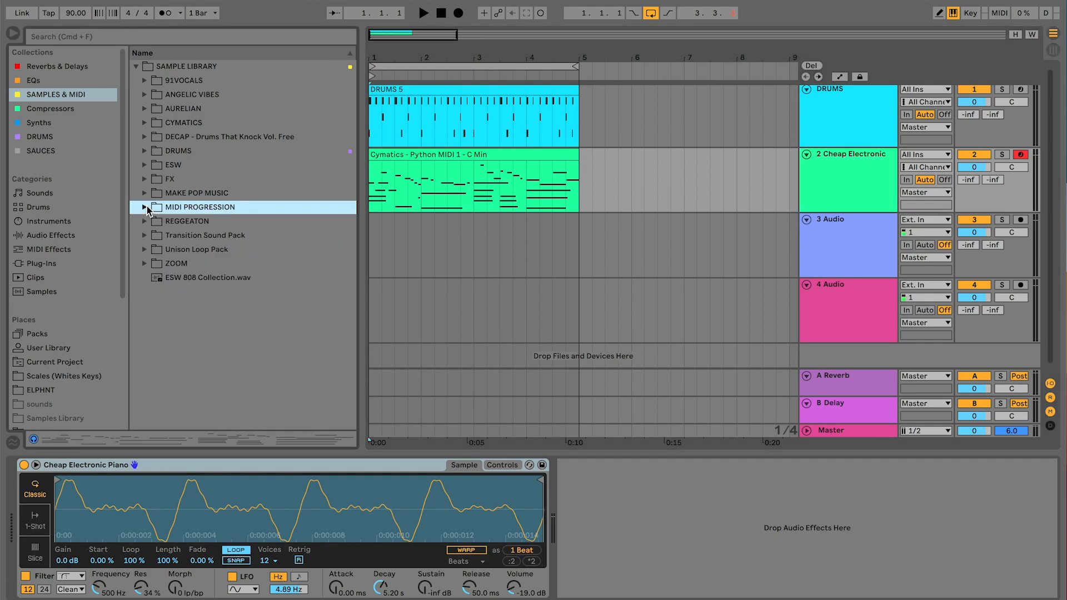
click(70, 67)
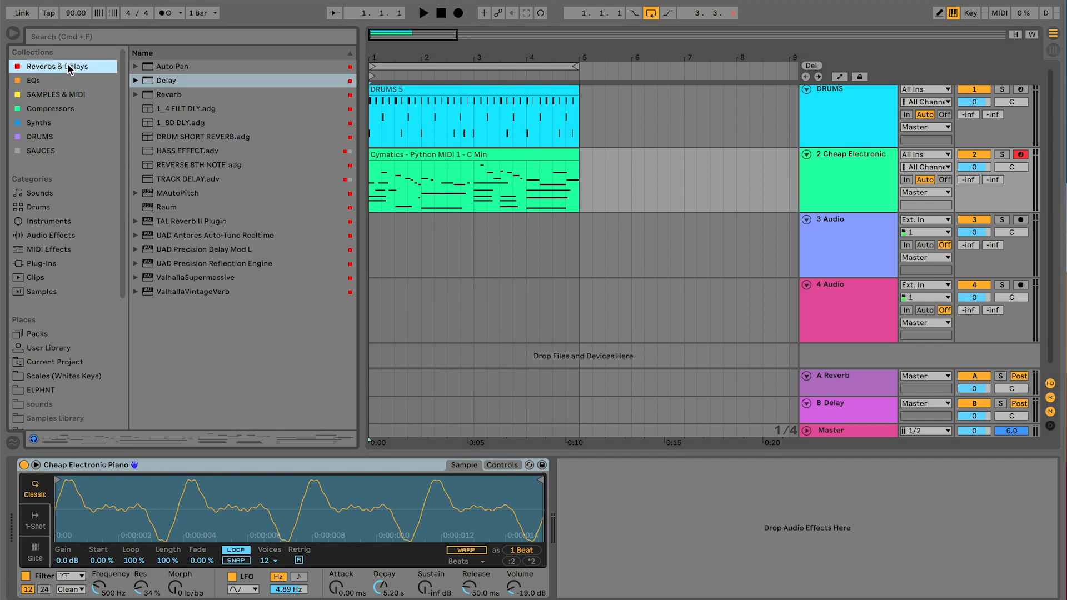
click(157, 97)
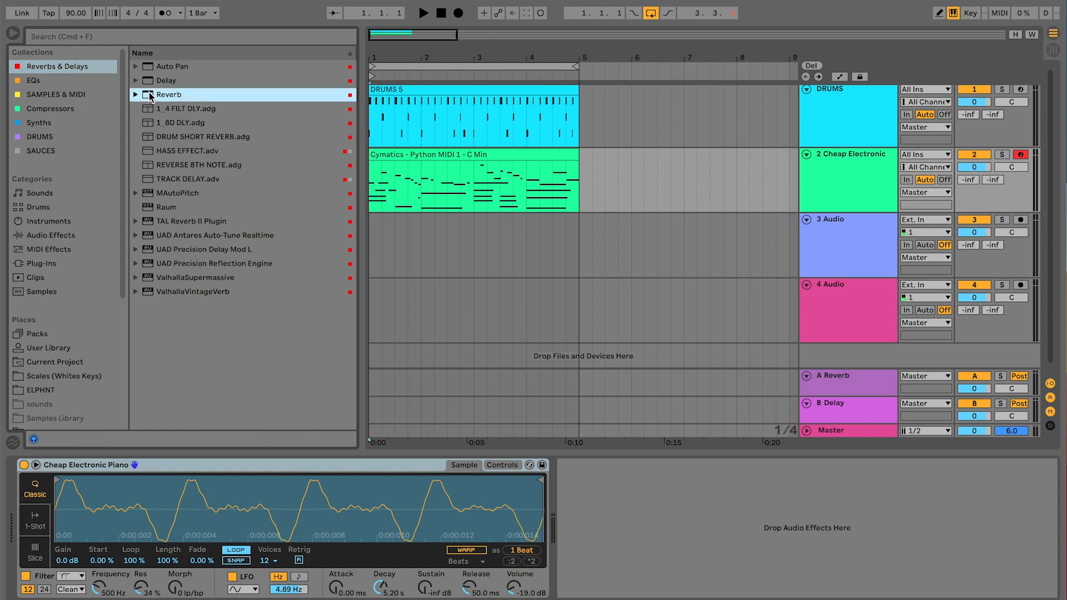
drag(150, 97, 606, 470)
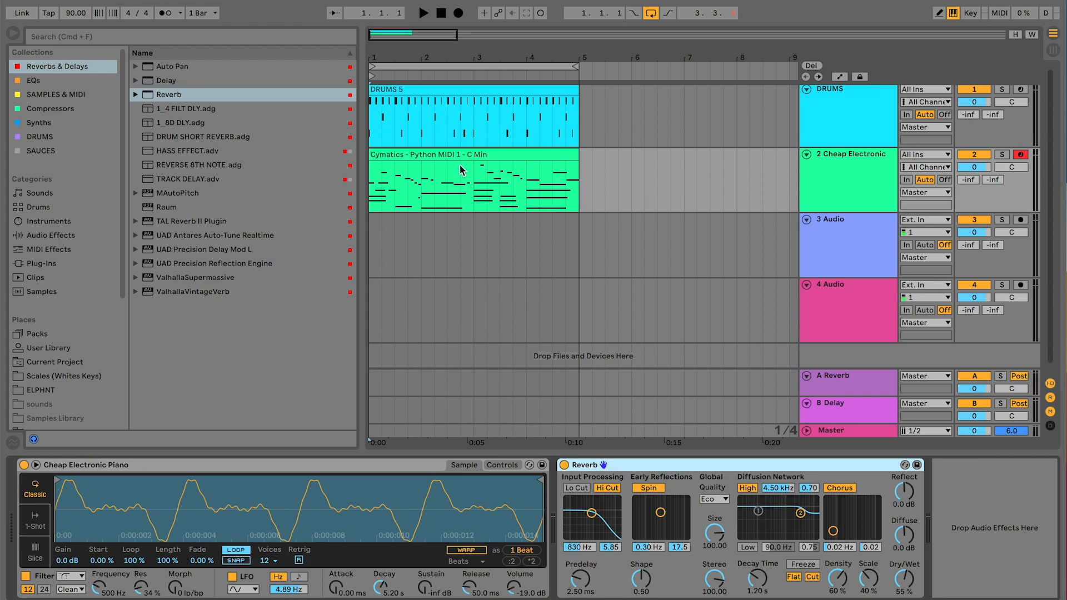
Listen to the beat with the piano's reverb and examine the effects on the A Reverb and B Delay return tracks.
key(space)
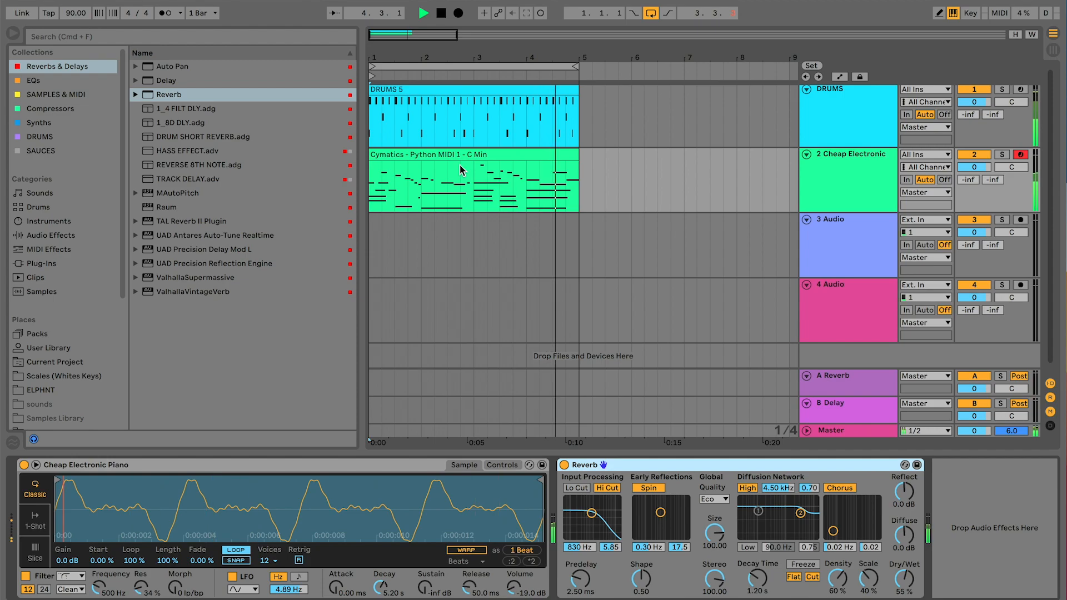
key(space)
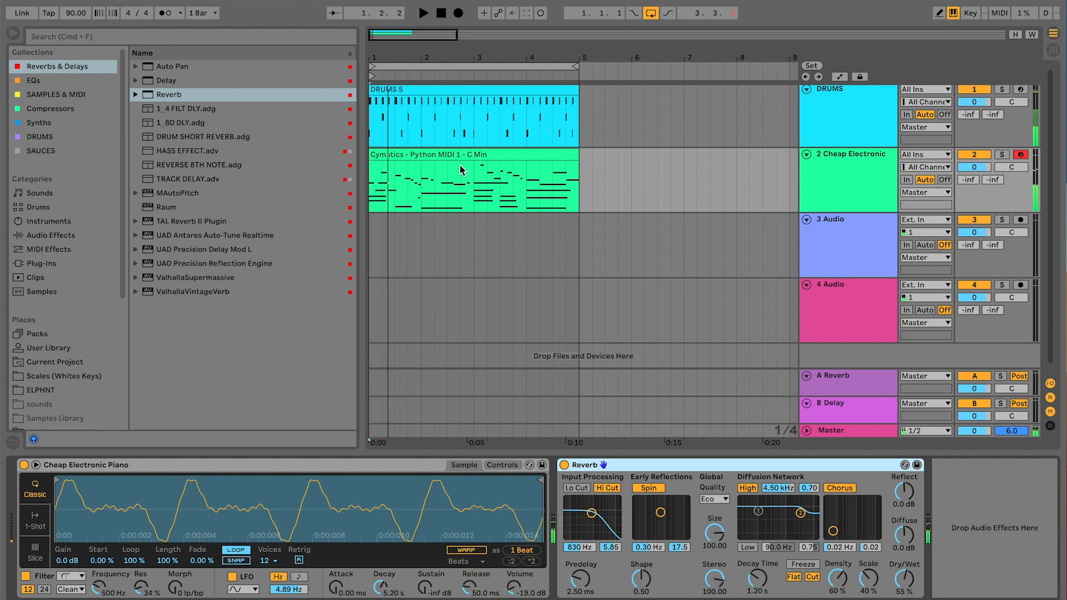
click(845, 382)
click(851, 409)
click(850, 390)
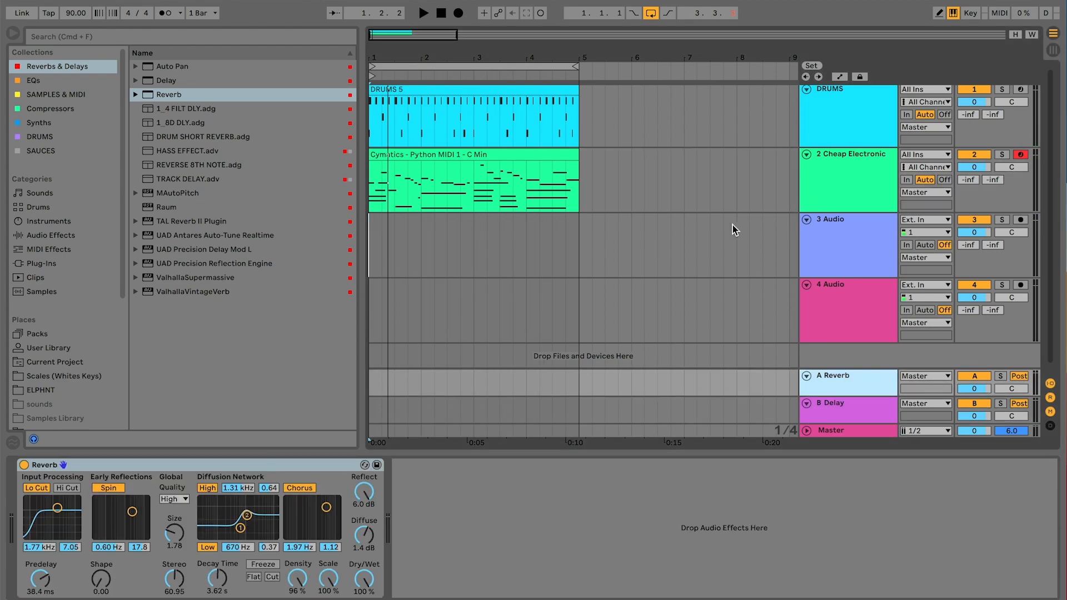
click(866, 168)
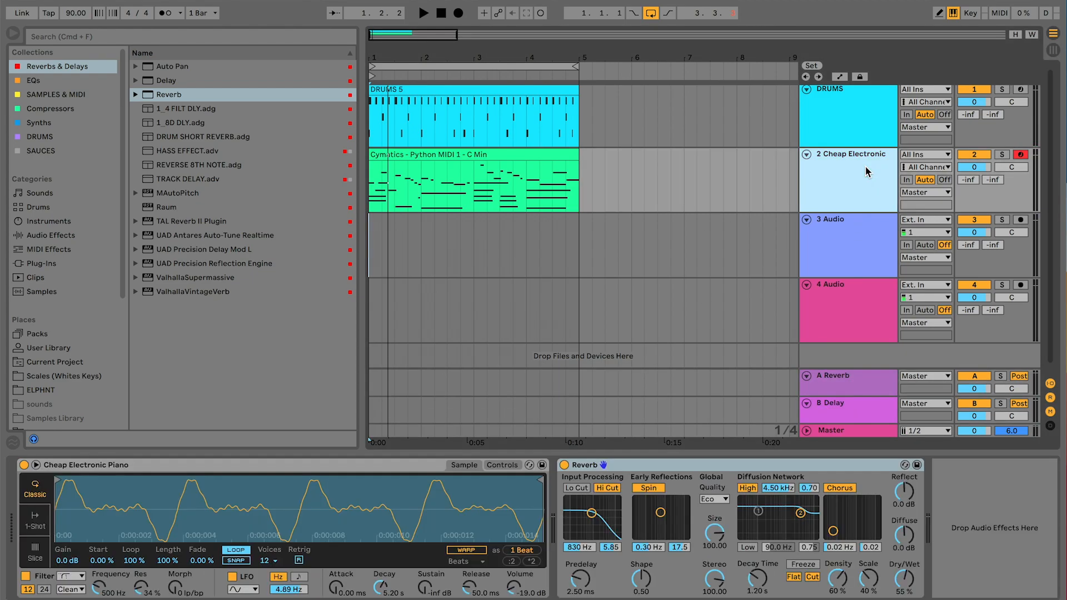
Turn off the Reverb device on the Cheap Electronic track and check the A Reverb return track.
click(564, 465)
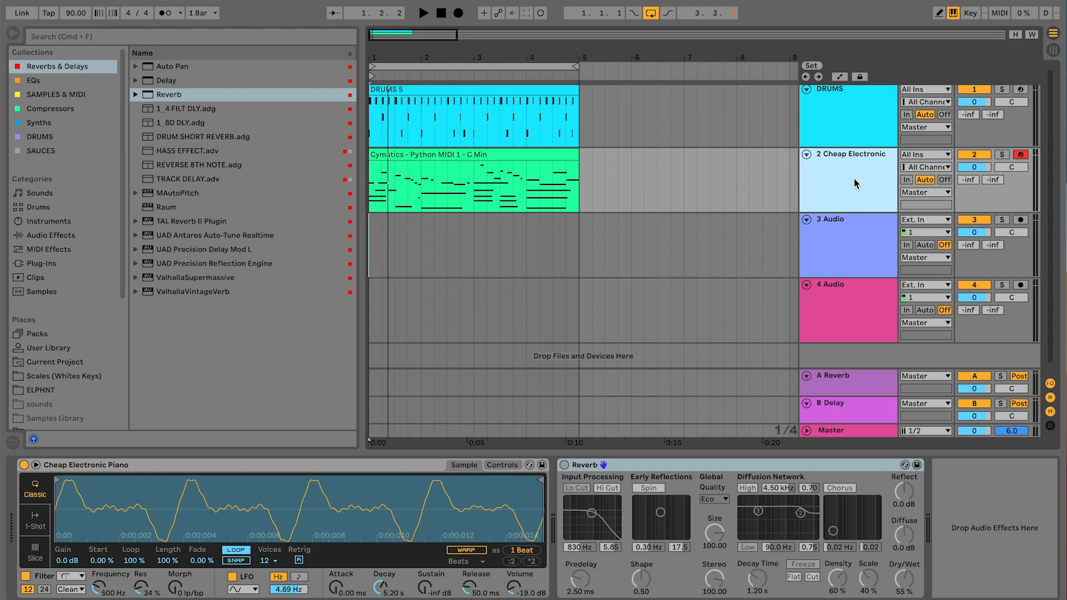
click(865, 391)
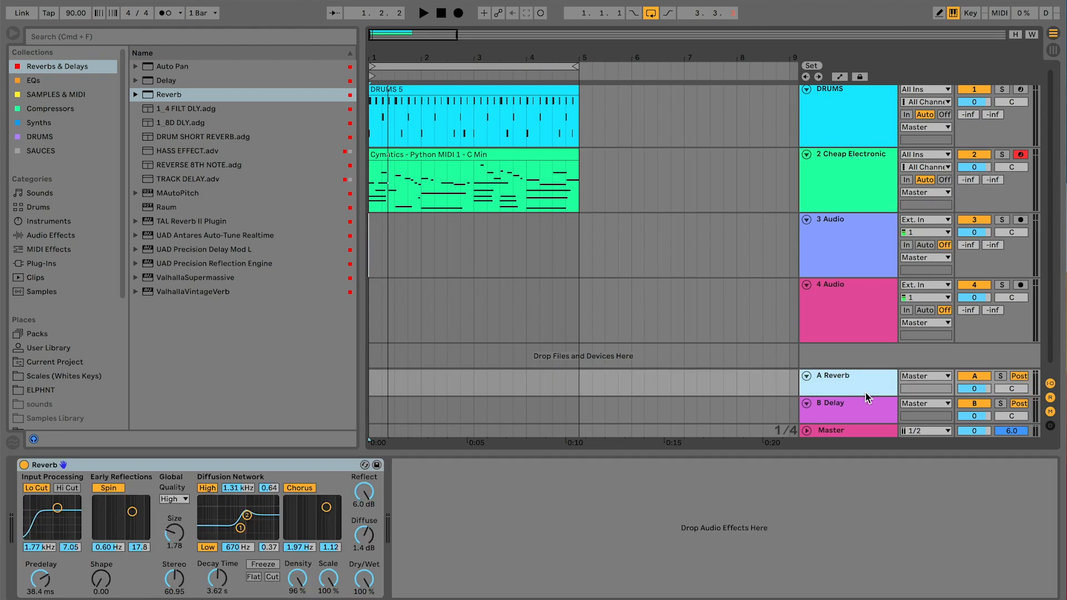
click(885, 155)
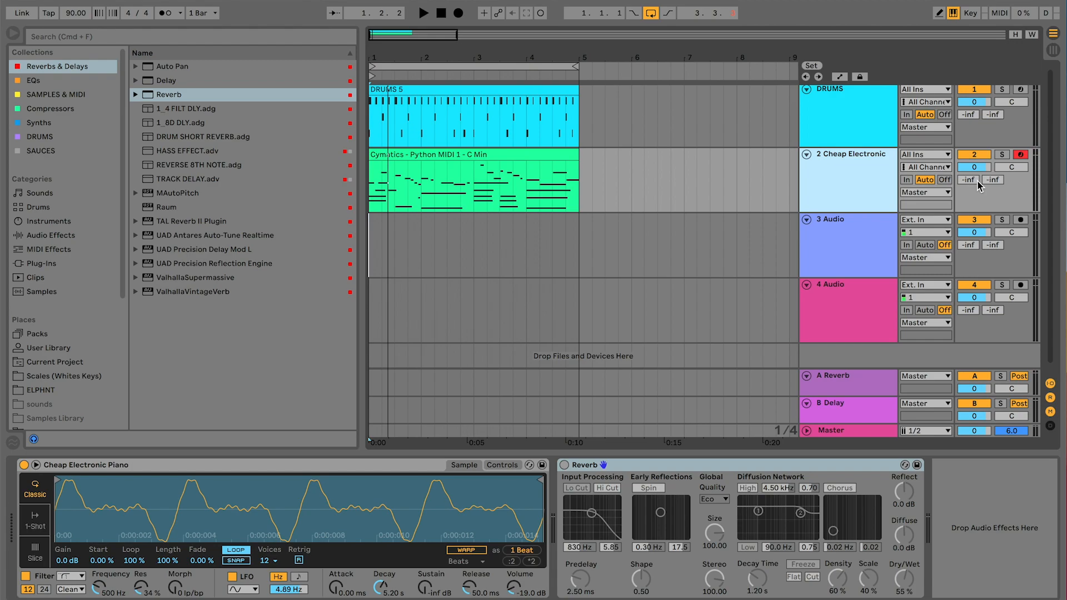
Solo the Cheap Electronic track and raise its send to A Reverb to 0 during playback.
click(1002, 155)
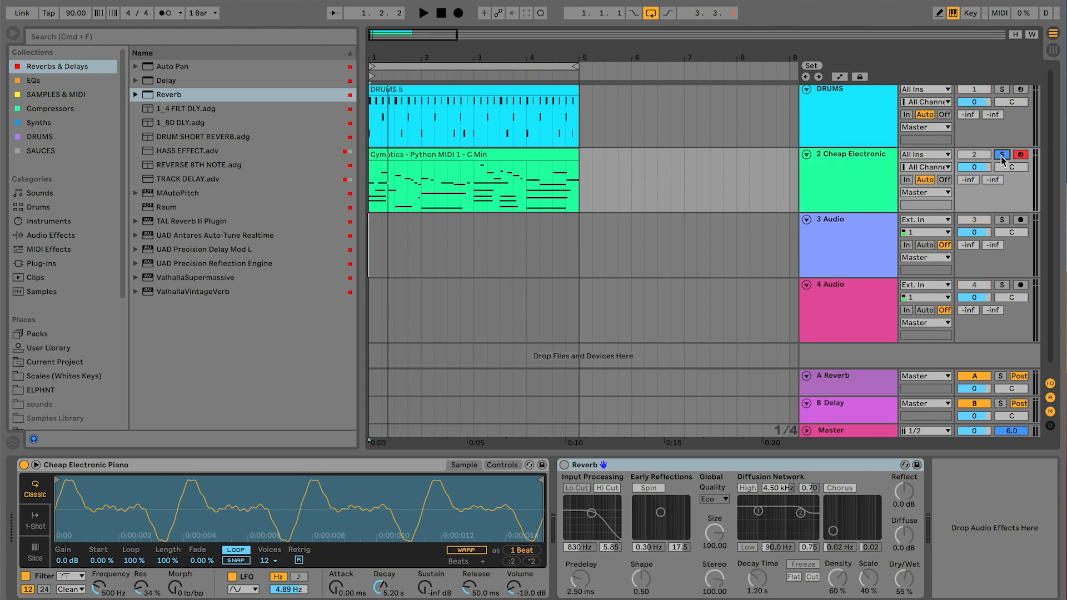
key(space)
drag(968, 181, 969, 136)
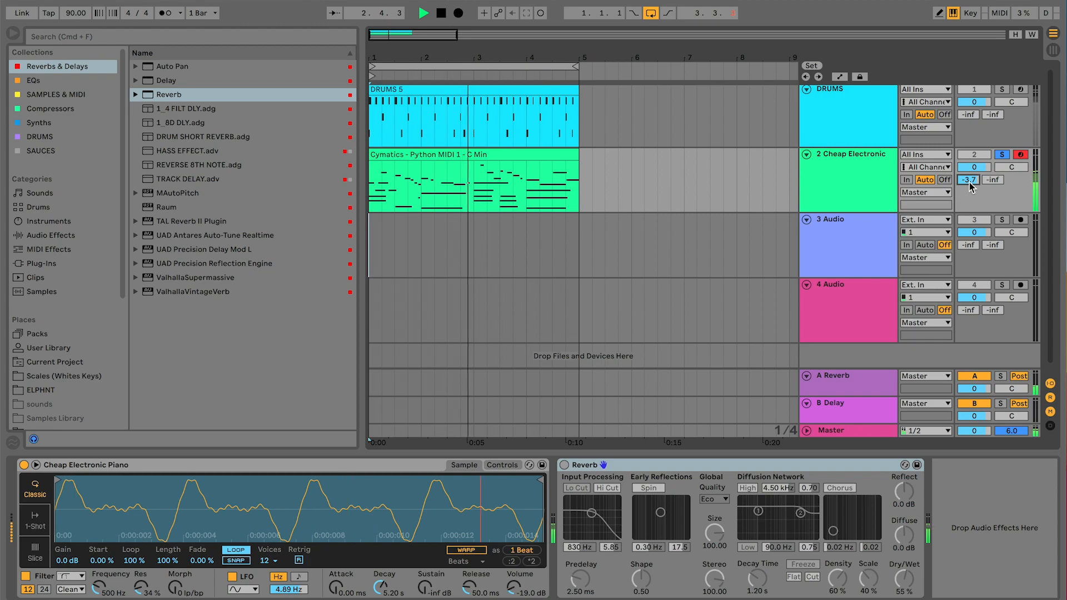
drag(968, 182, 969, 175)
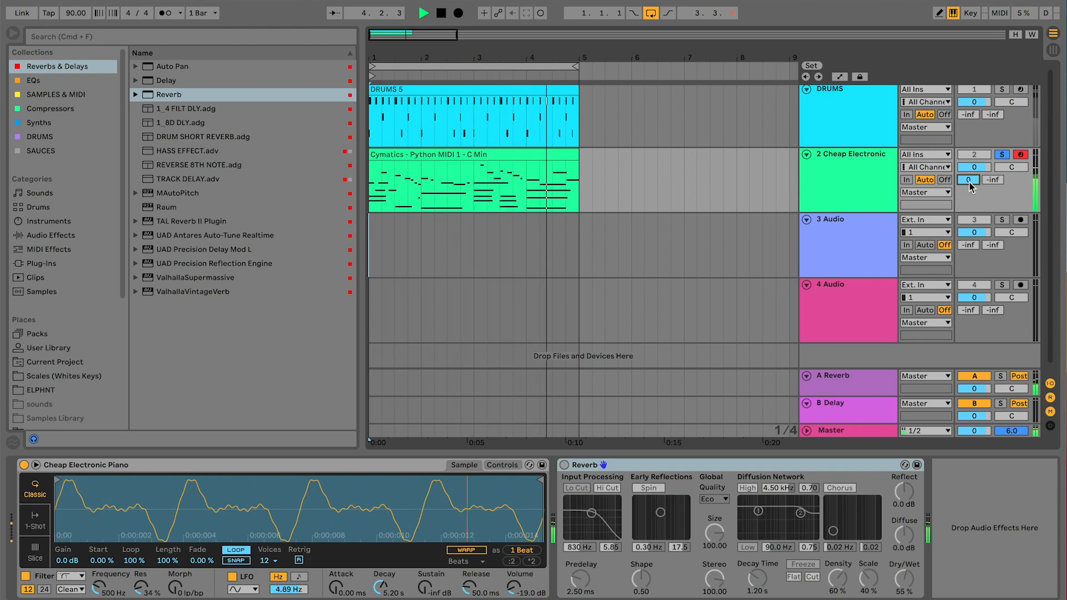
click(878, 381)
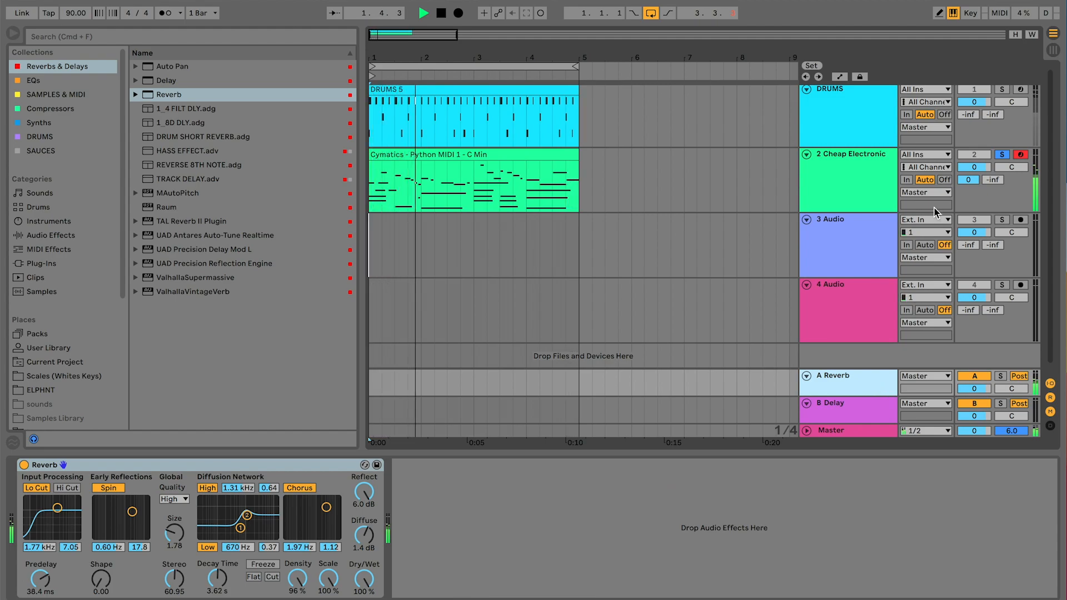
key(space)
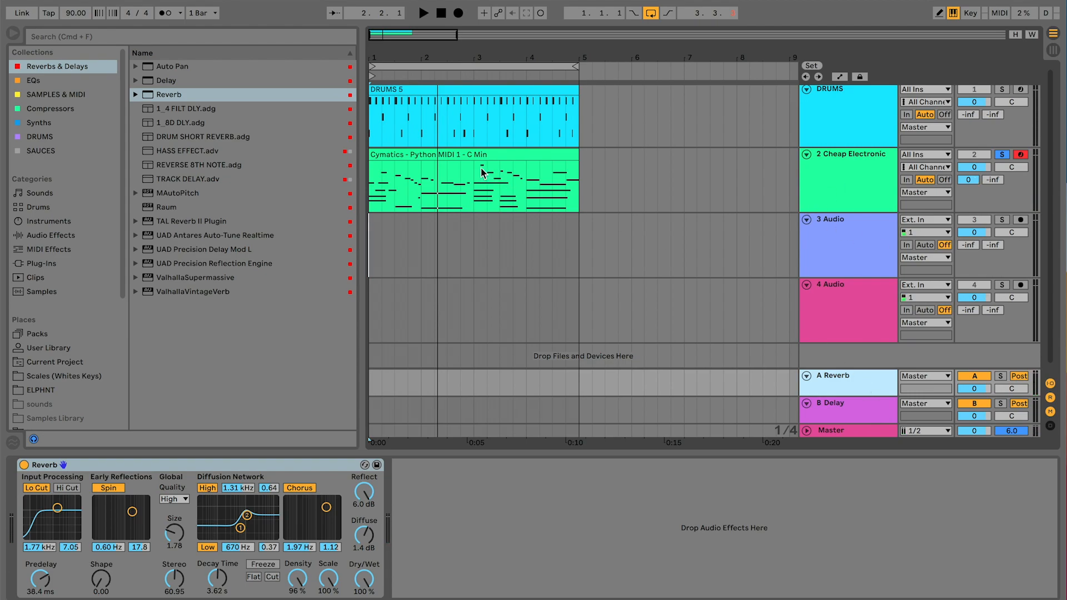
click(842, 187)
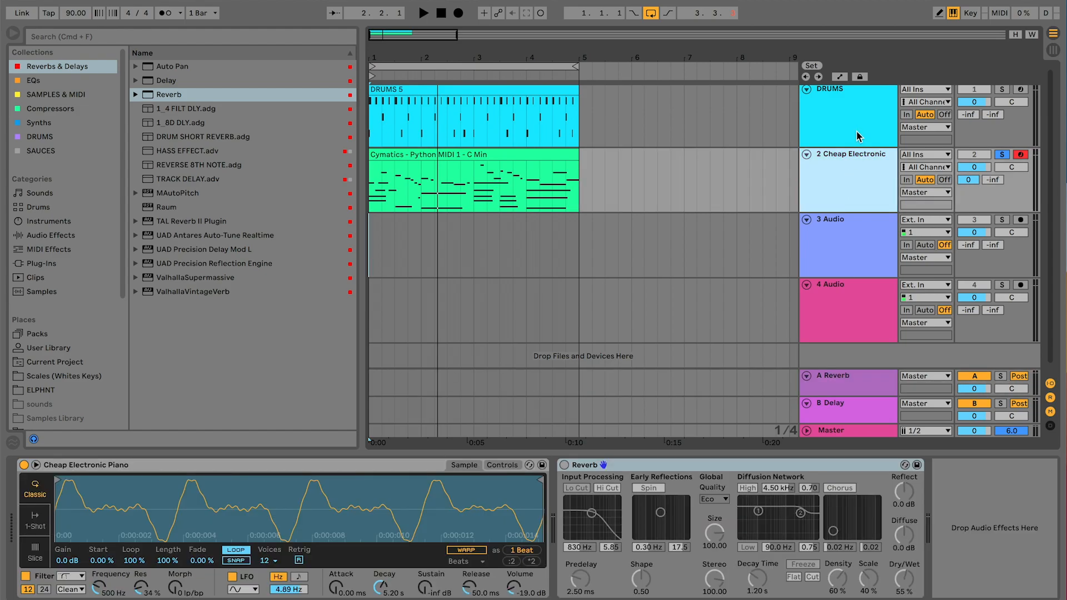
Unsolo the Cheap Electronic track, then solo DRUMS and set its send to A Reverb to -21.0 during playback.
click(1001, 154)
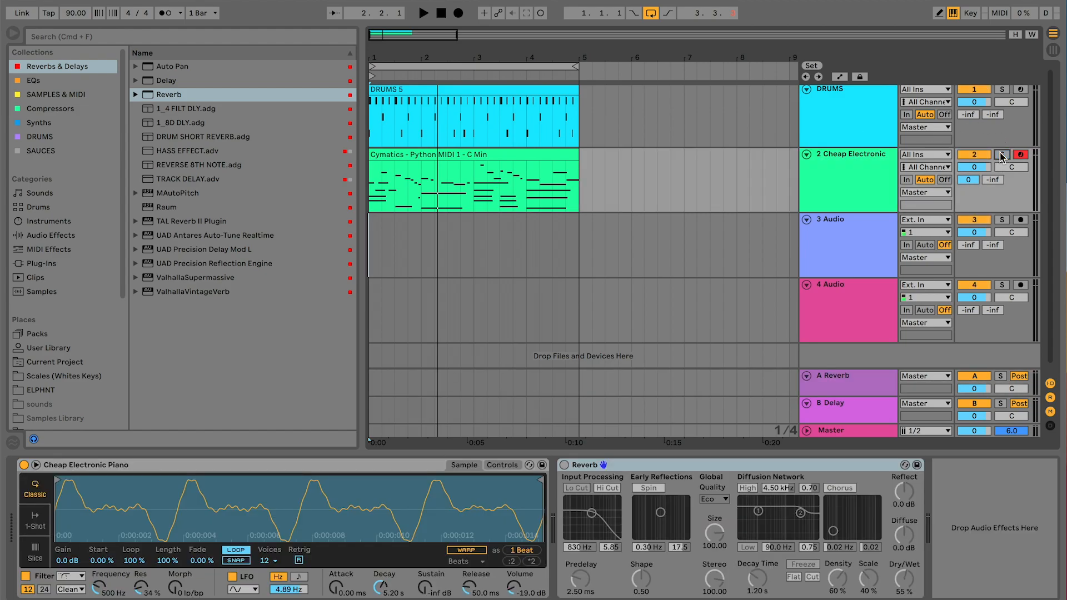
click(875, 117)
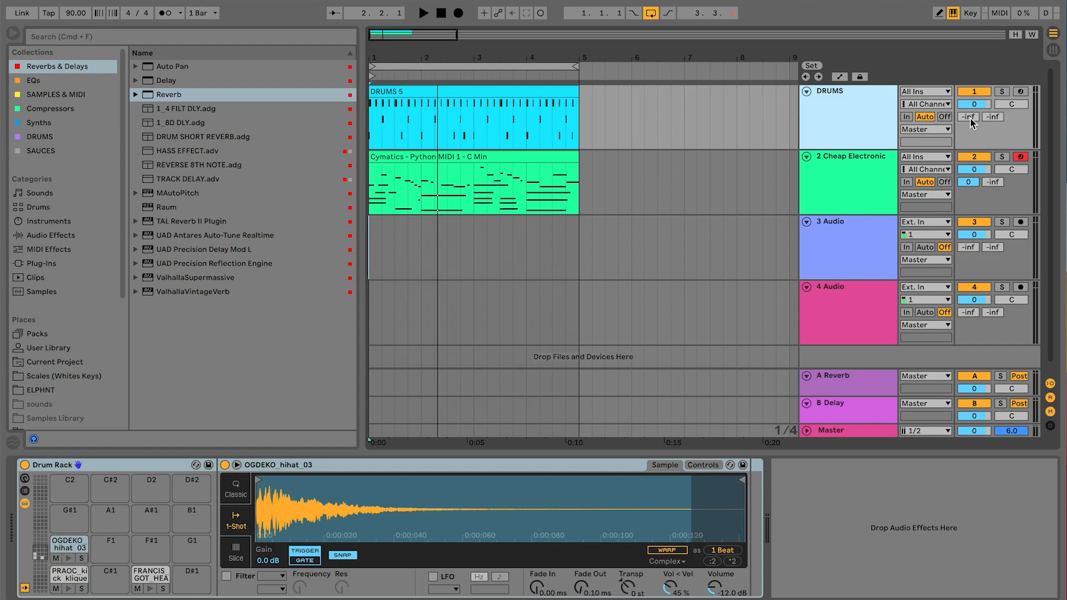
click(1002, 91)
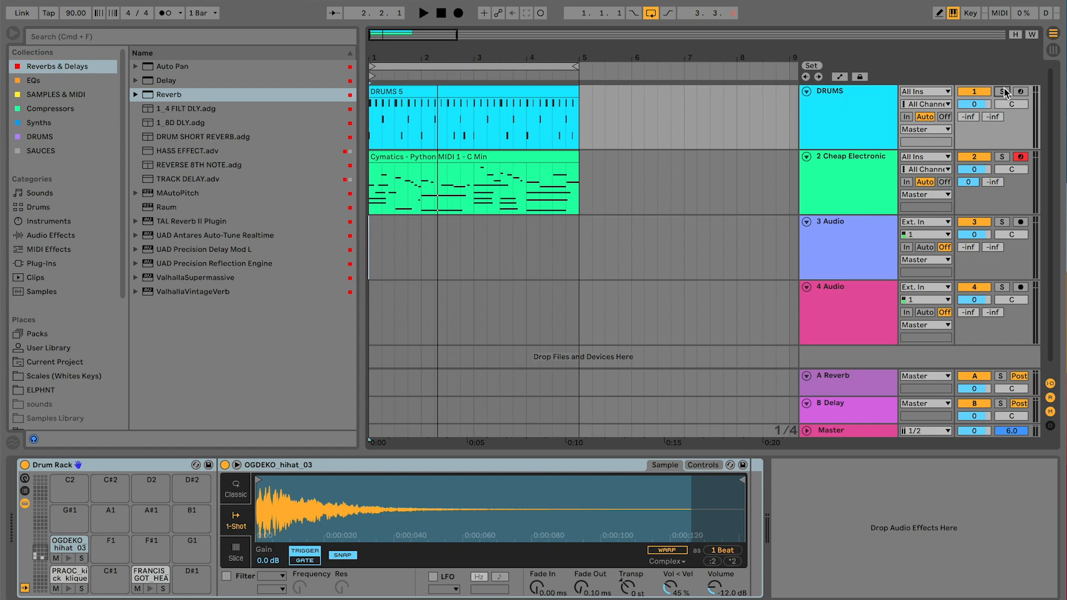
key(space)
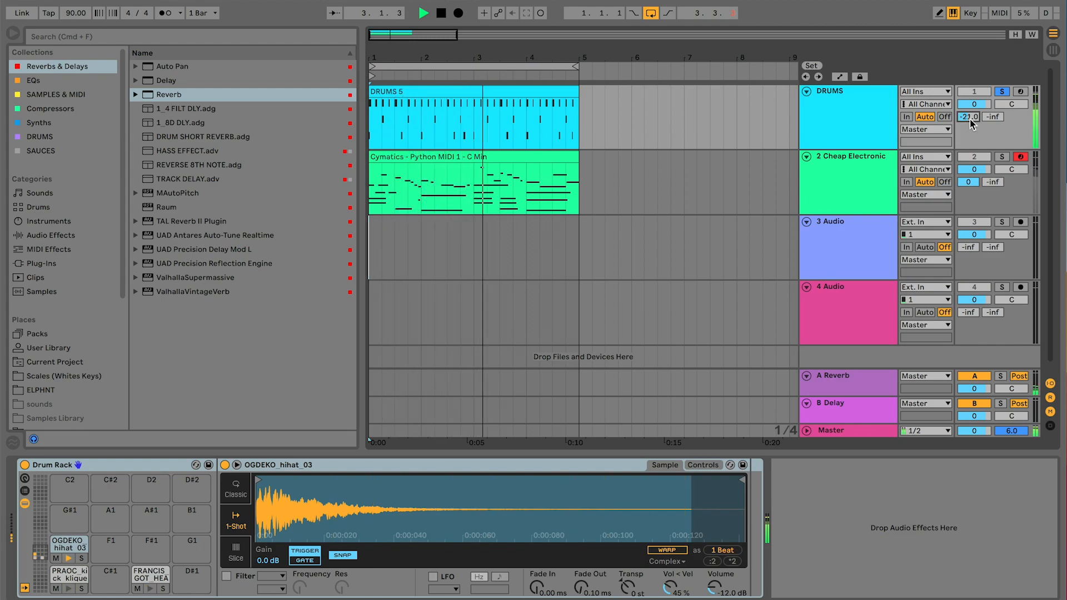
key(space)
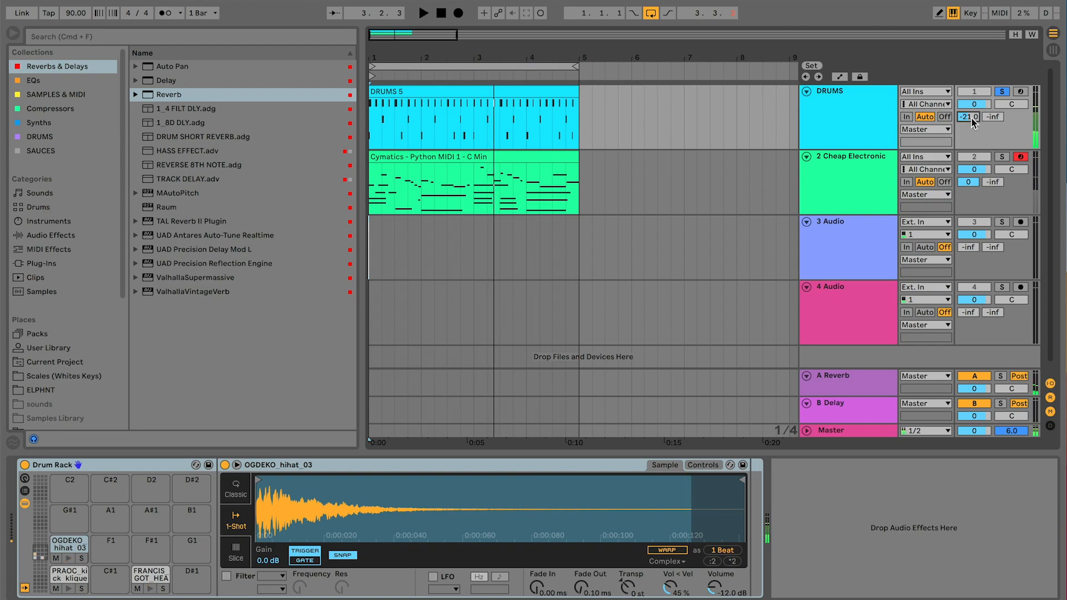
Turn off solo on the DRUMS track and listen to the full beat with reverb on the drums.
click(1003, 96)
key(space)
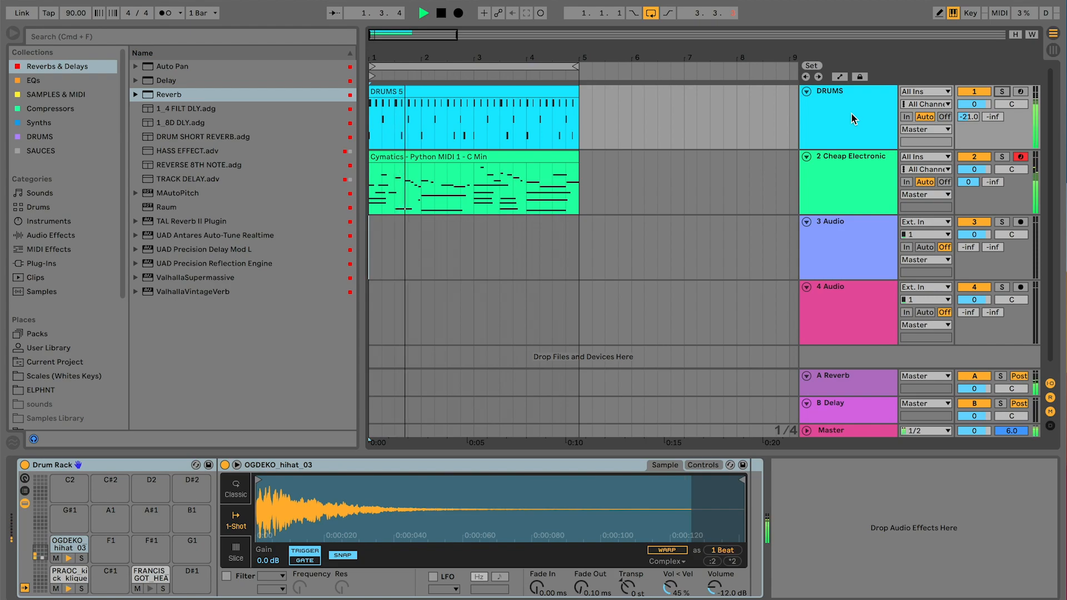
key(space)
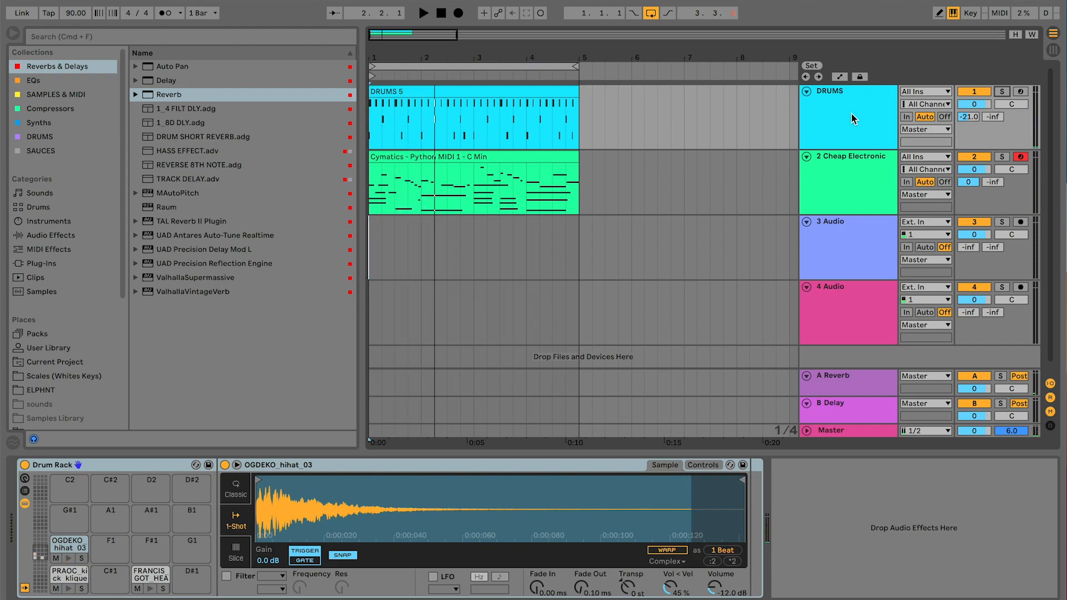
Check the Delay on the B Delay return track and set the Cheap Electronic track's send to it to -6.2 during playback.
click(846, 405)
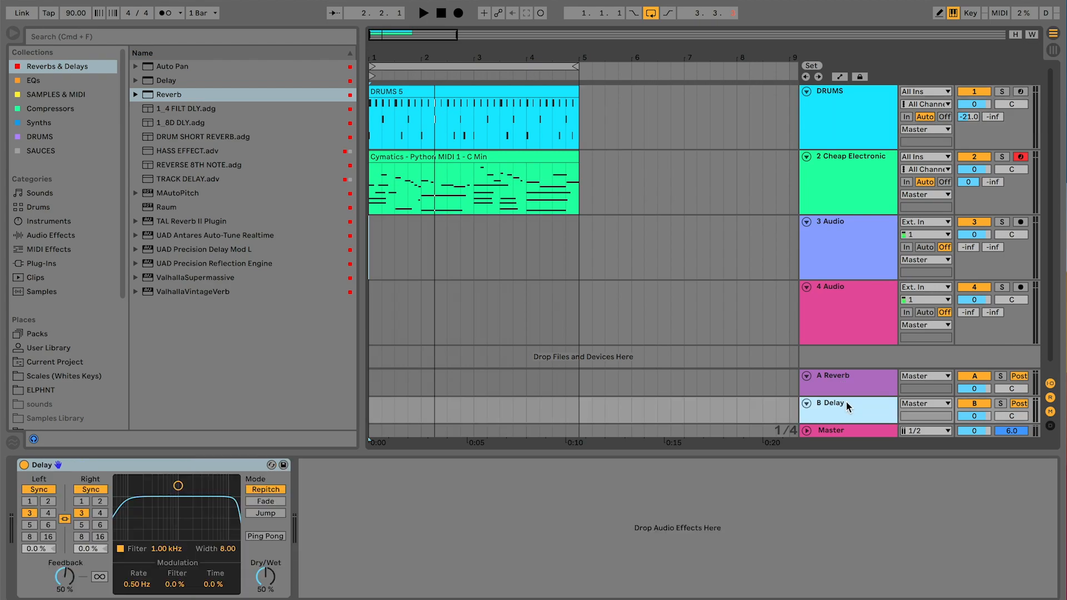
click(832, 184)
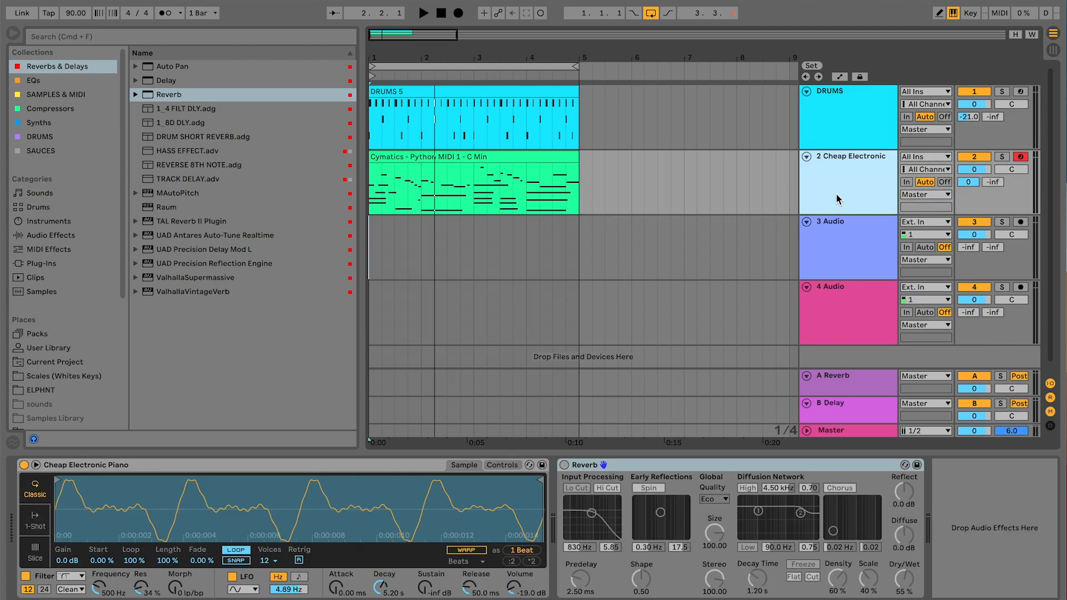
key(space)
click(994, 184)
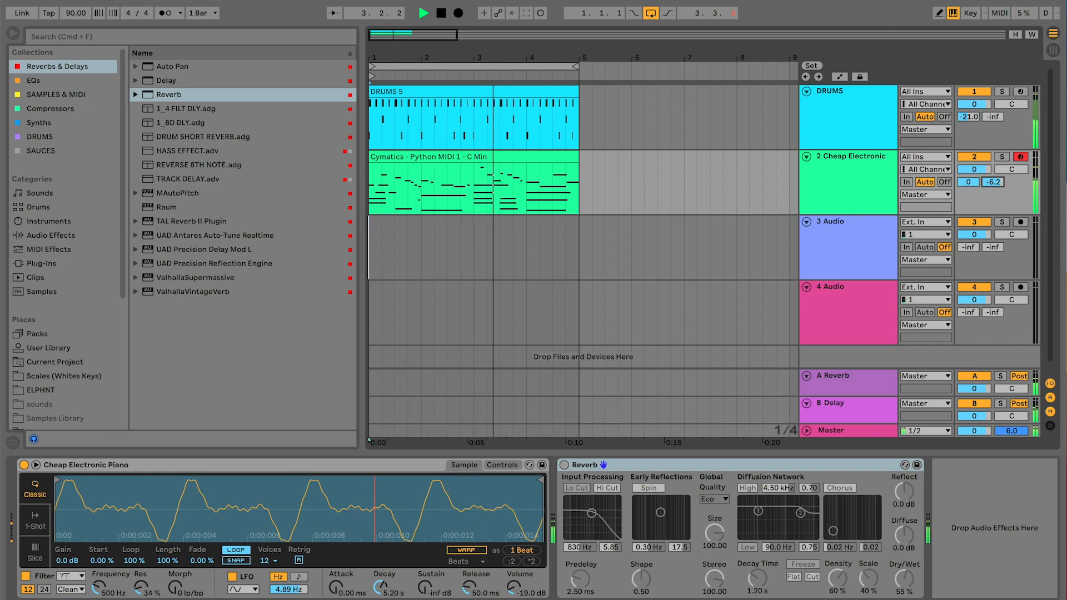
Solo the B Delay return track briefly during playback, then listen to the full mix while checking the tracks.
click(1002, 404)
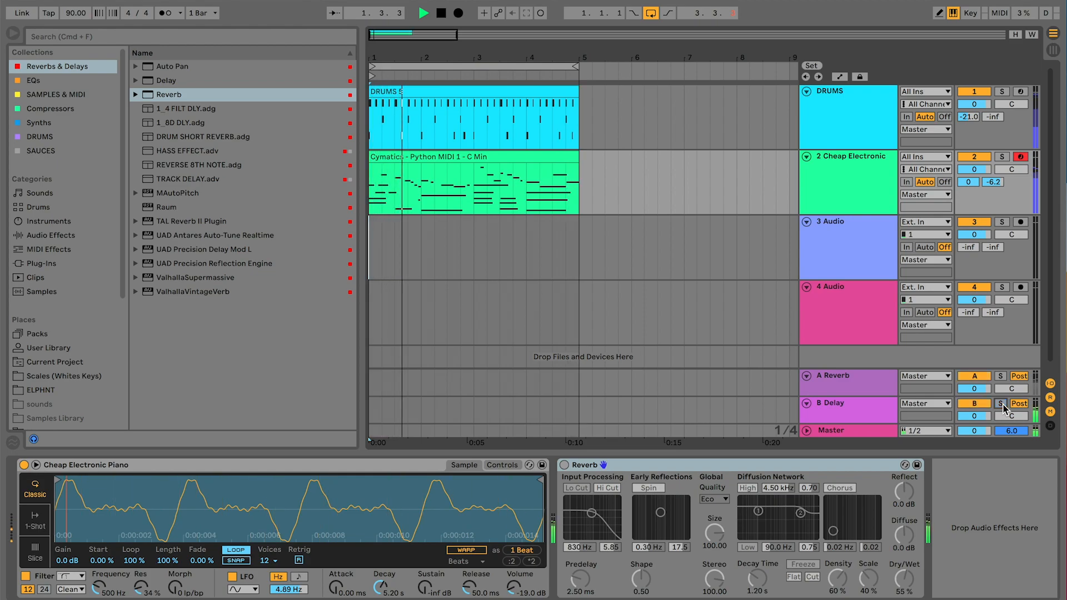
click(1002, 405)
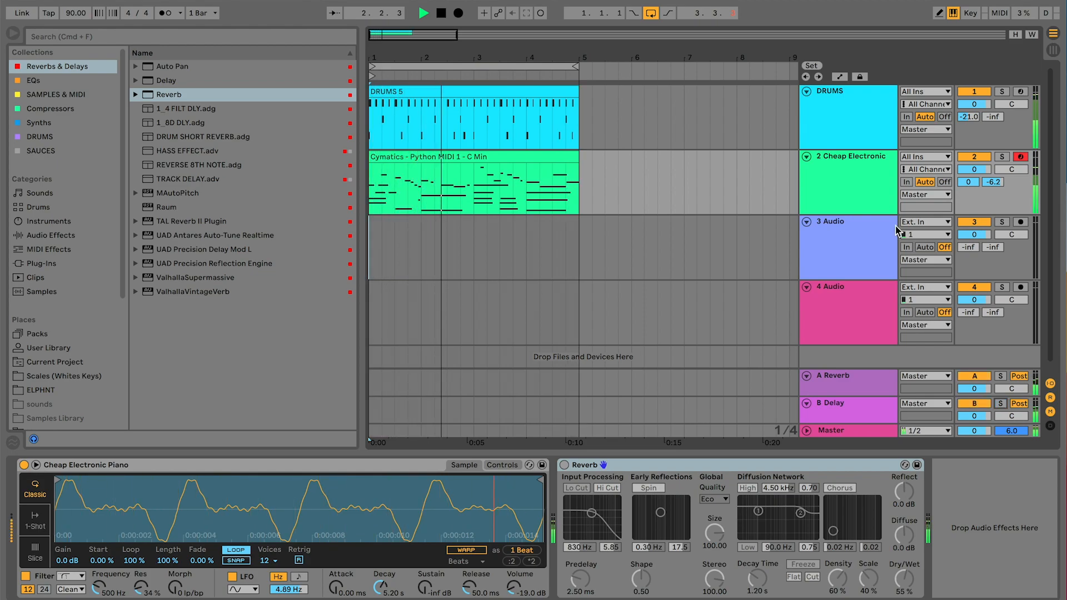
click(854, 138)
click(855, 183)
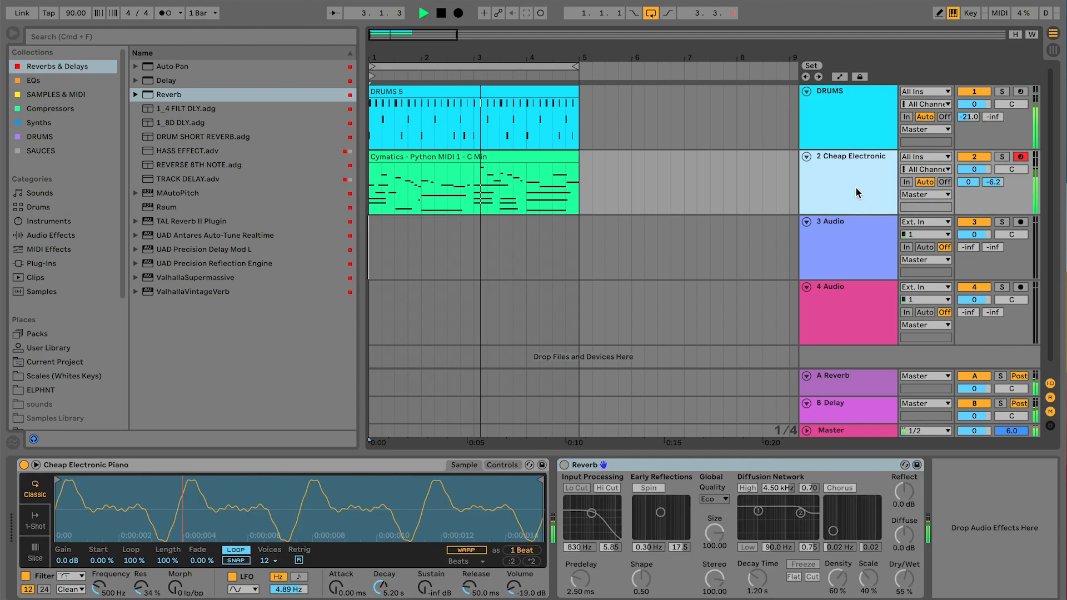
click(859, 245)
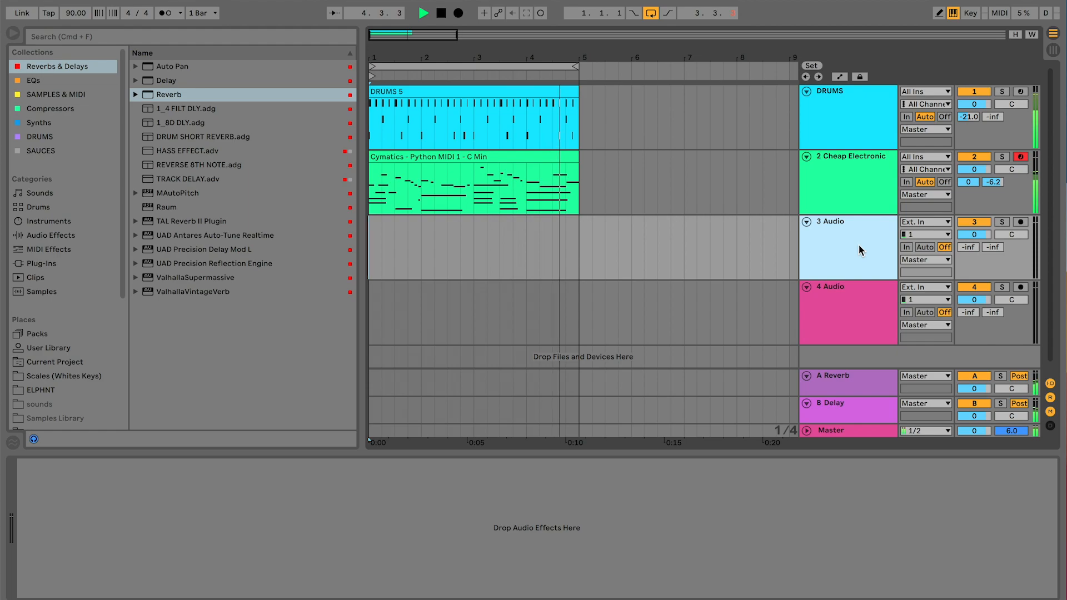
key(space)
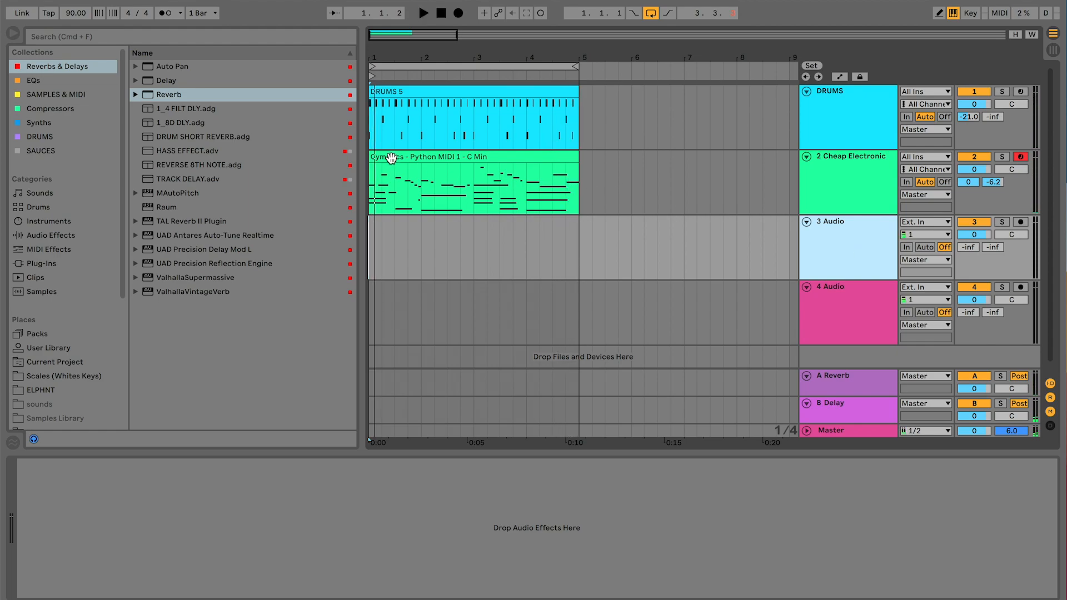
Add a MIDI track named BASS below the Cheap Electronic track and remove its default effect rack.
click(858, 189)
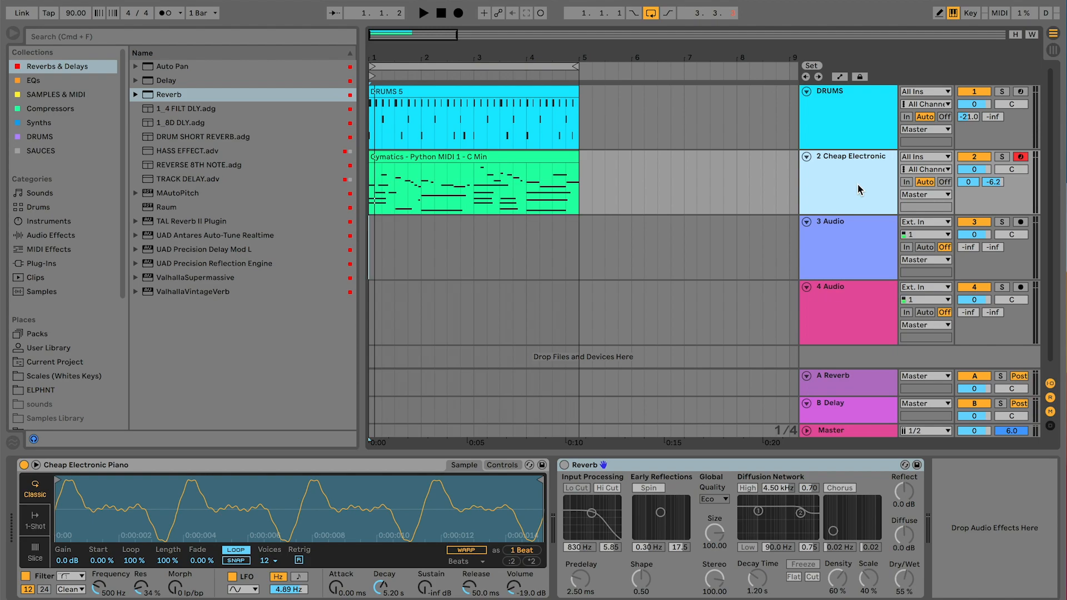
key(super+shift+t)
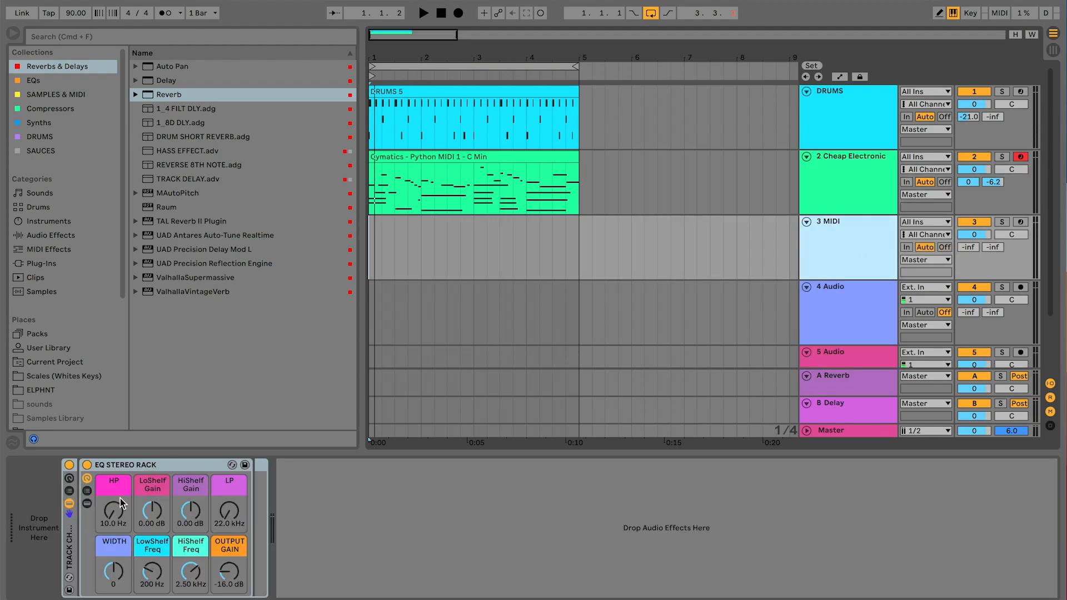
click(68, 551)
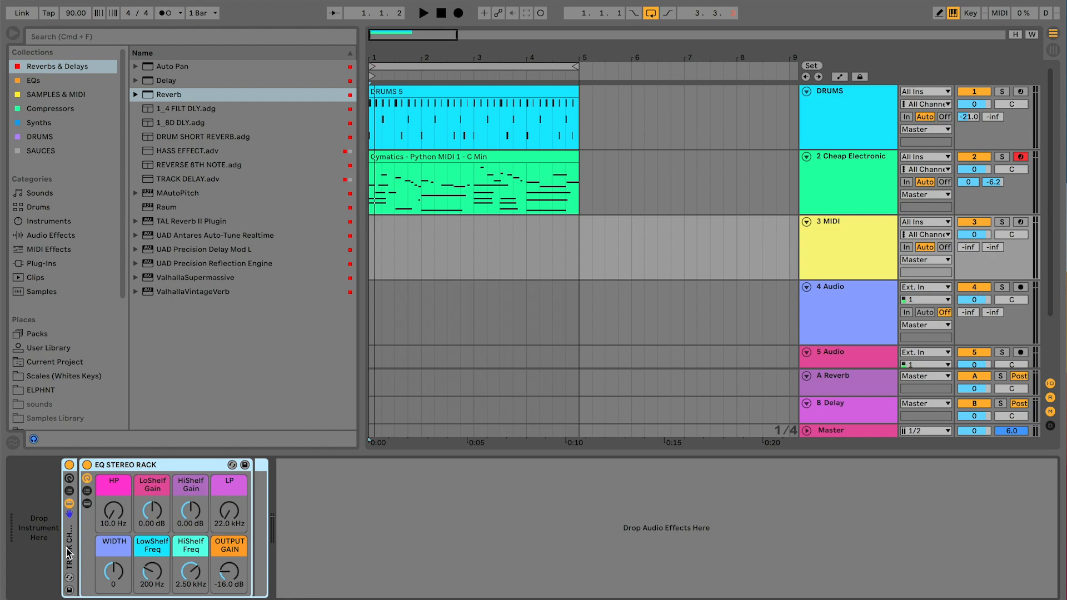
key(Delete)
click(834, 238)
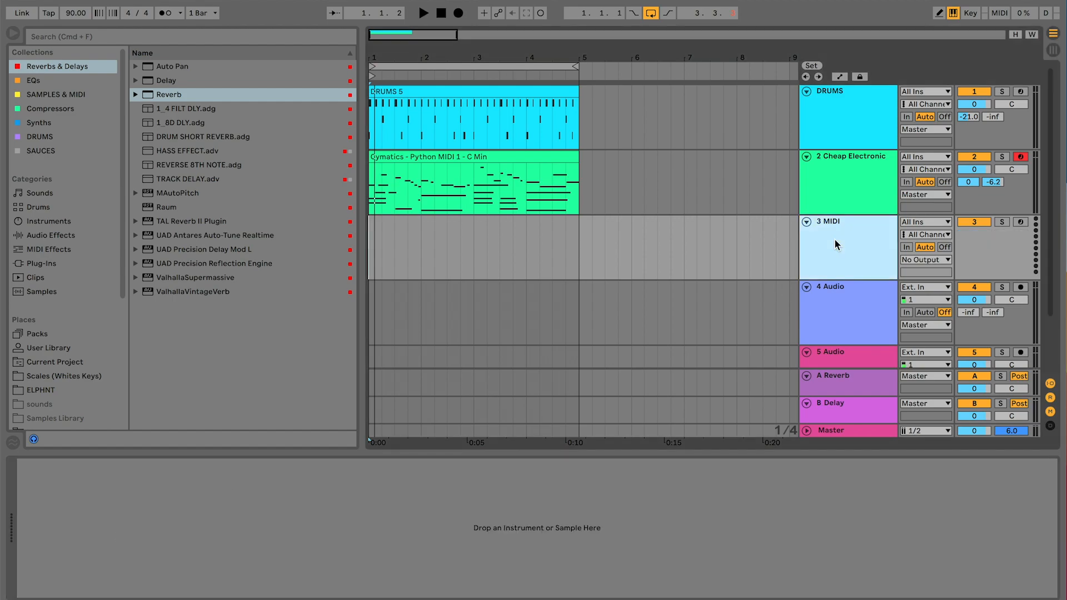
text(b)
Search the browser for "bass" and audition presets such as Acid Meltdown Bass, Analog Saw Bass and Analogue Bass.
click(104, 34)
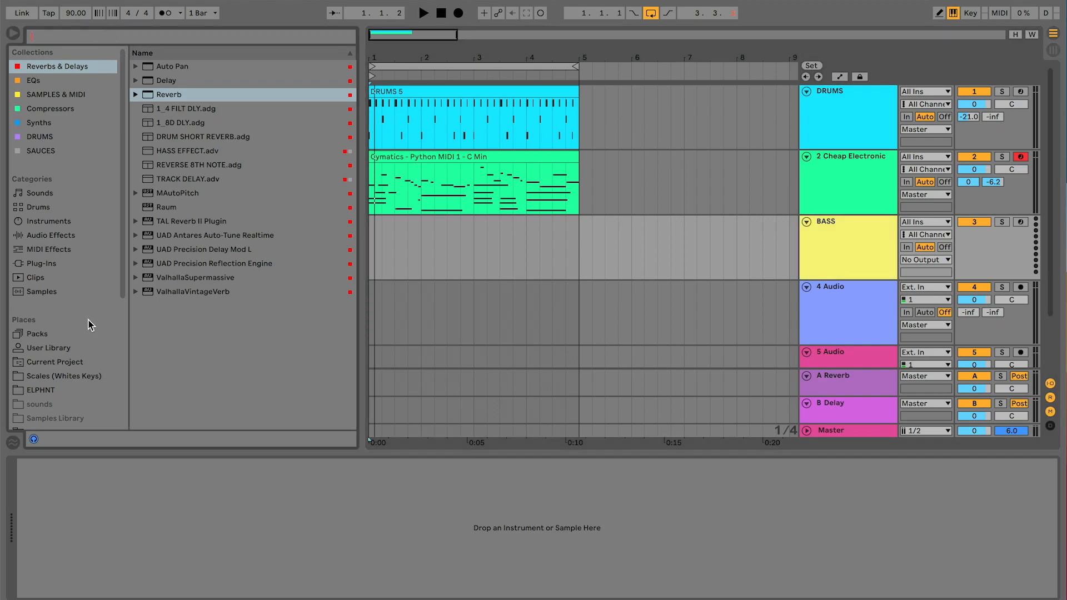
text(bass)
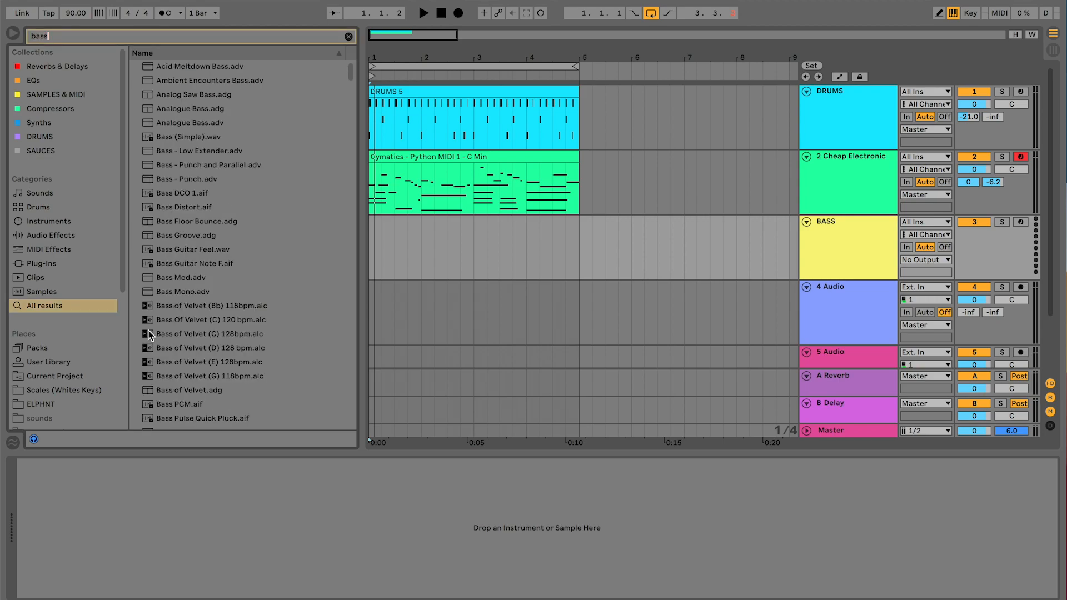
click(187, 69)
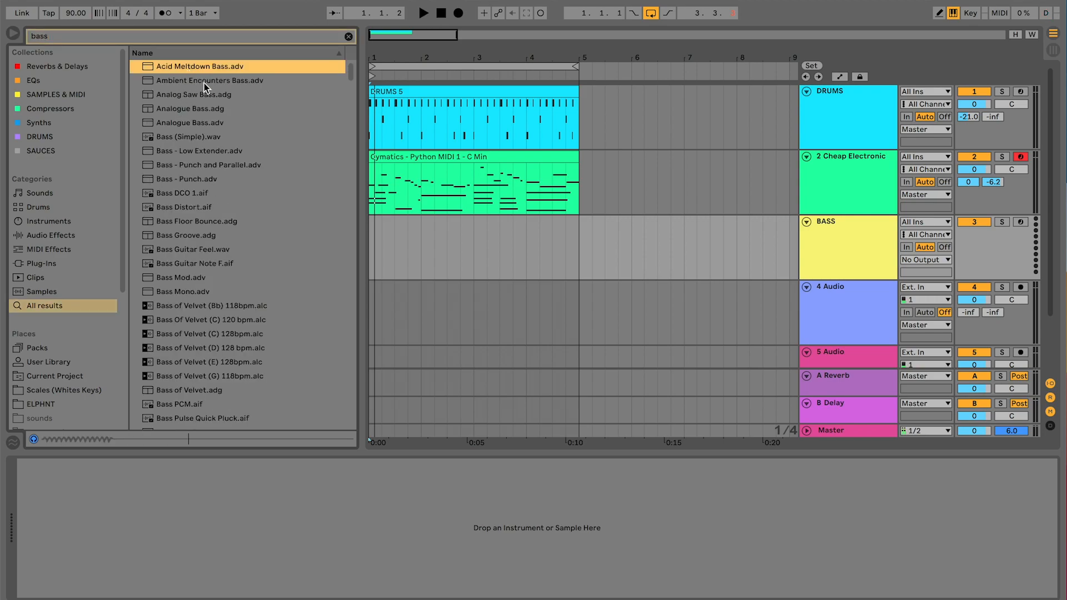
click(206, 98)
click(236, 110)
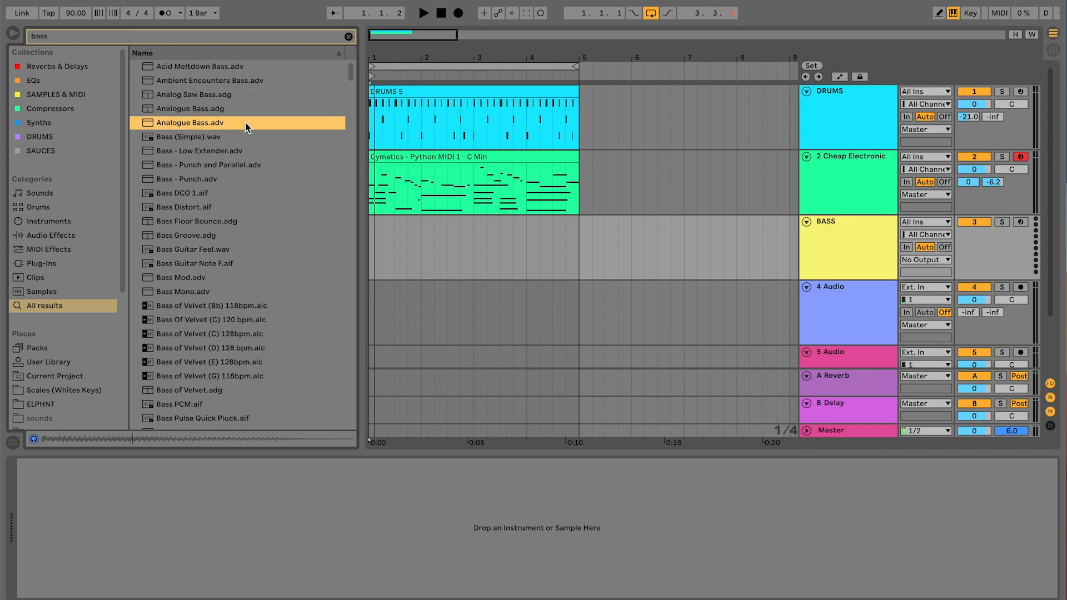
click(249, 100)
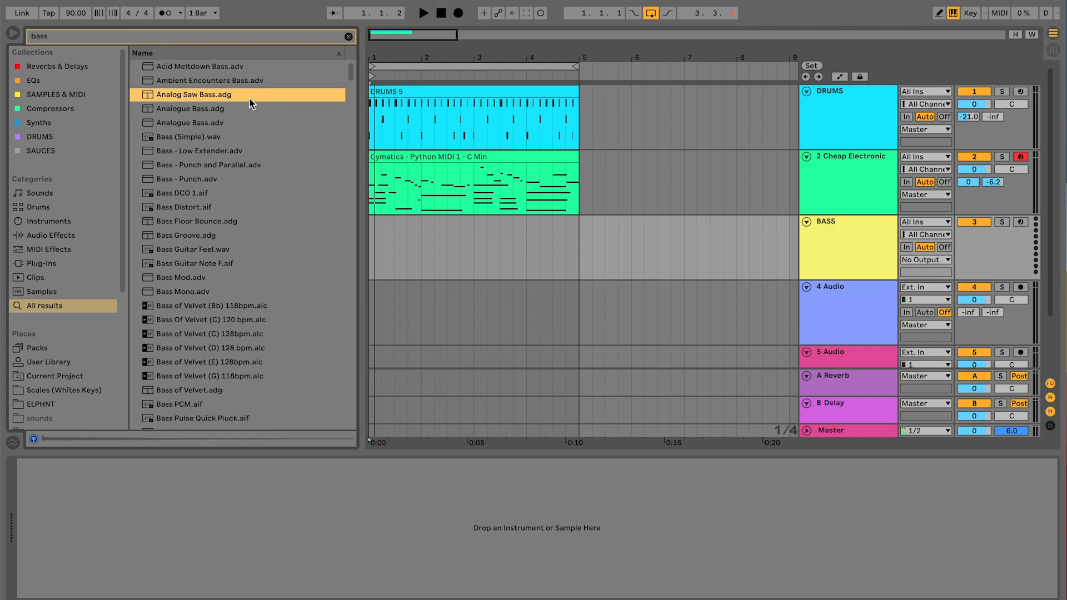
click(249, 115)
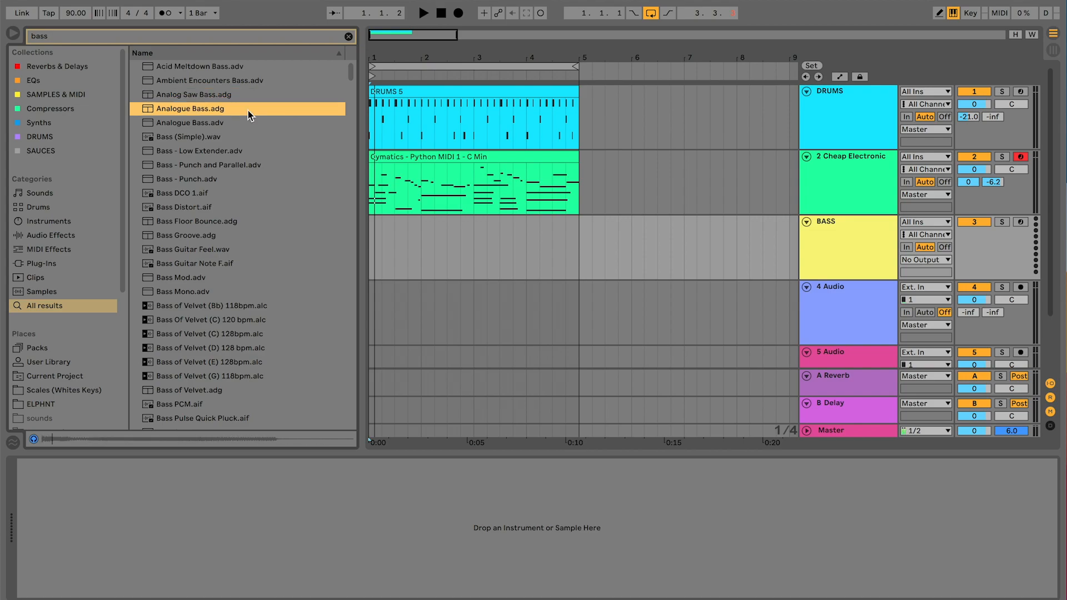
click(256, 80)
click(256, 67)
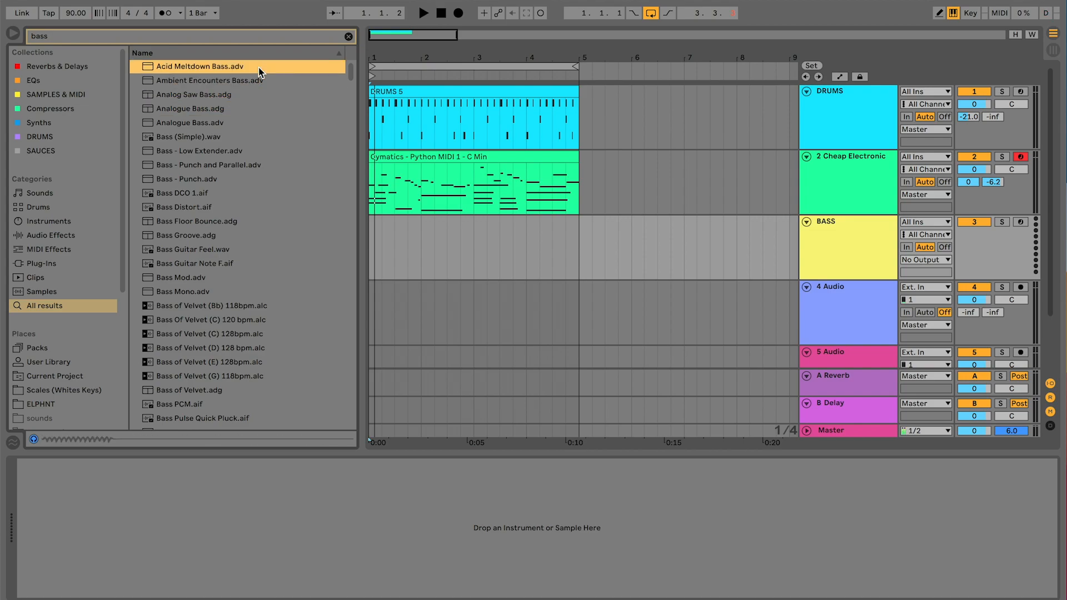
Load the Analog Saw Bass.adg preset on the BASS track and clear the browser search.
click(180, 95)
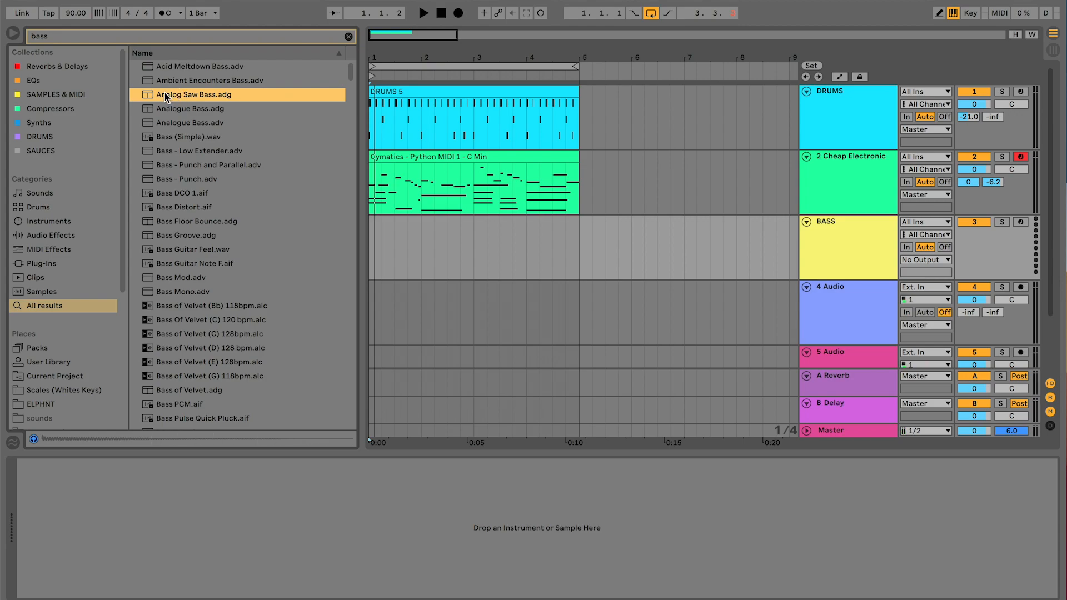
drag(164, 93, 97, 540)
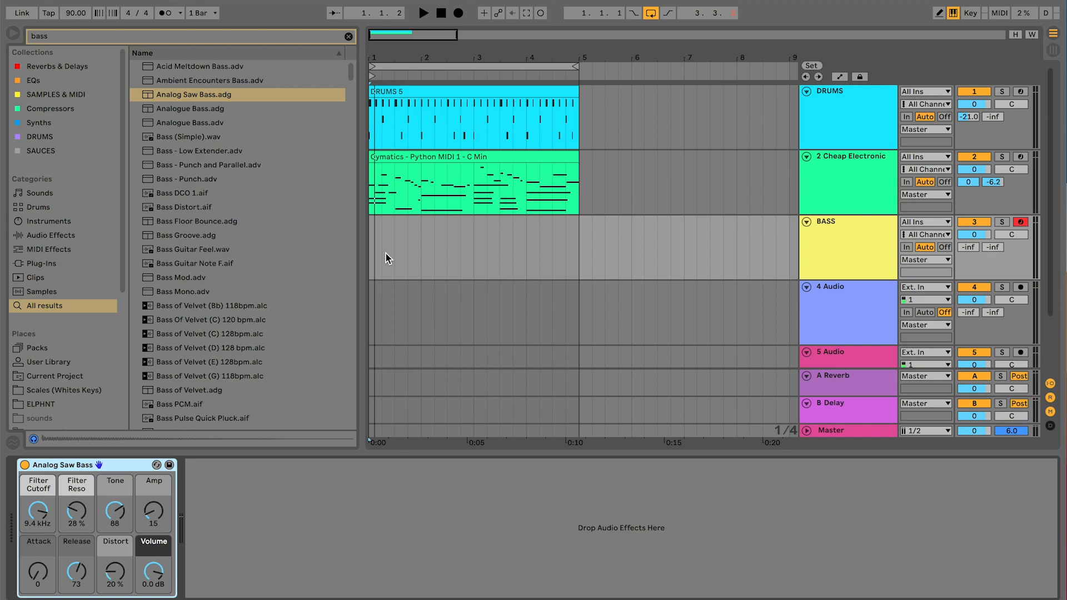
click(349, 37)
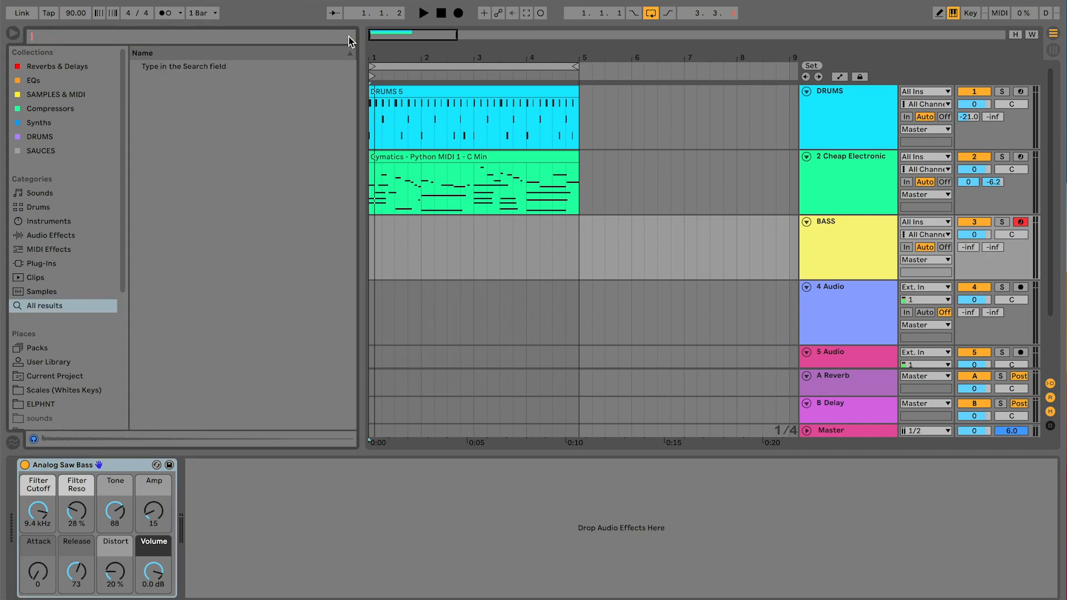
Insert the C Minor.adv preset of the Scale MIDI effect before Analog Saw Bass on the BASS track.
click(56, 264)
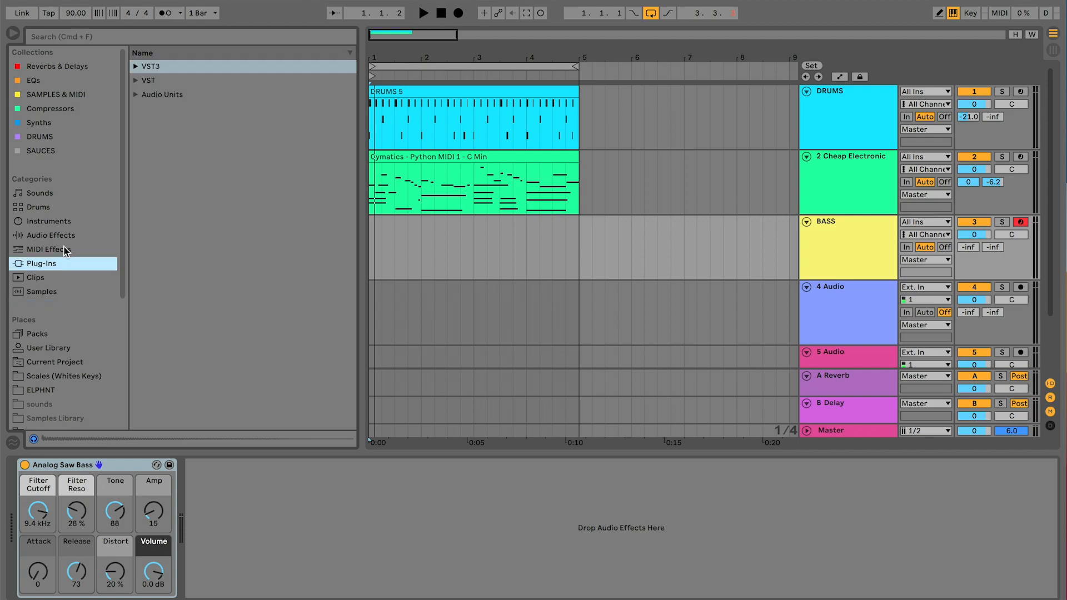
click(85, 194)
click(90, 223)
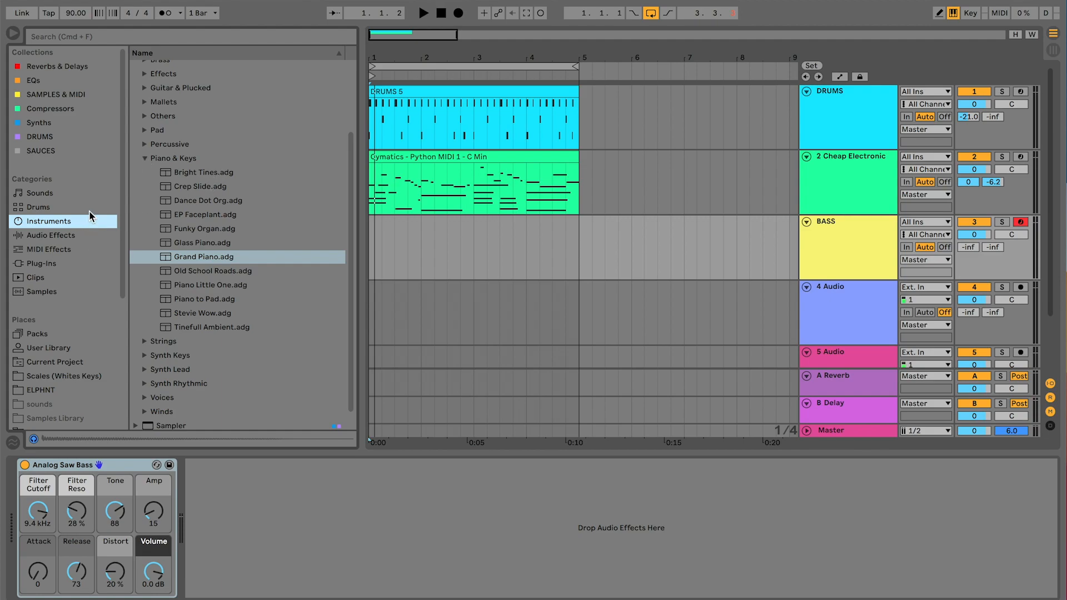
click(87, 252)
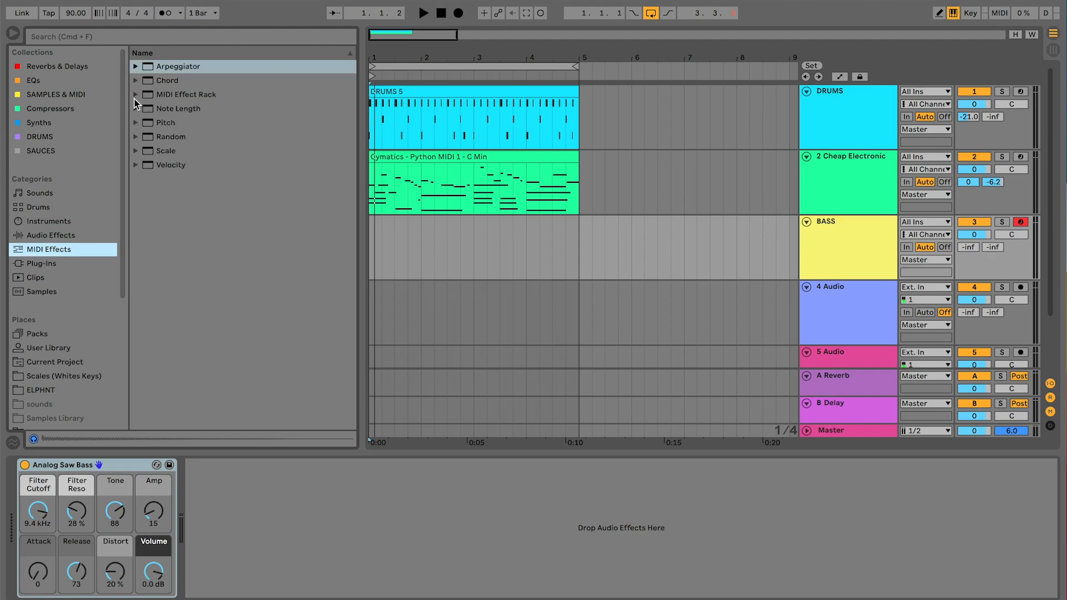
click(136, 149)
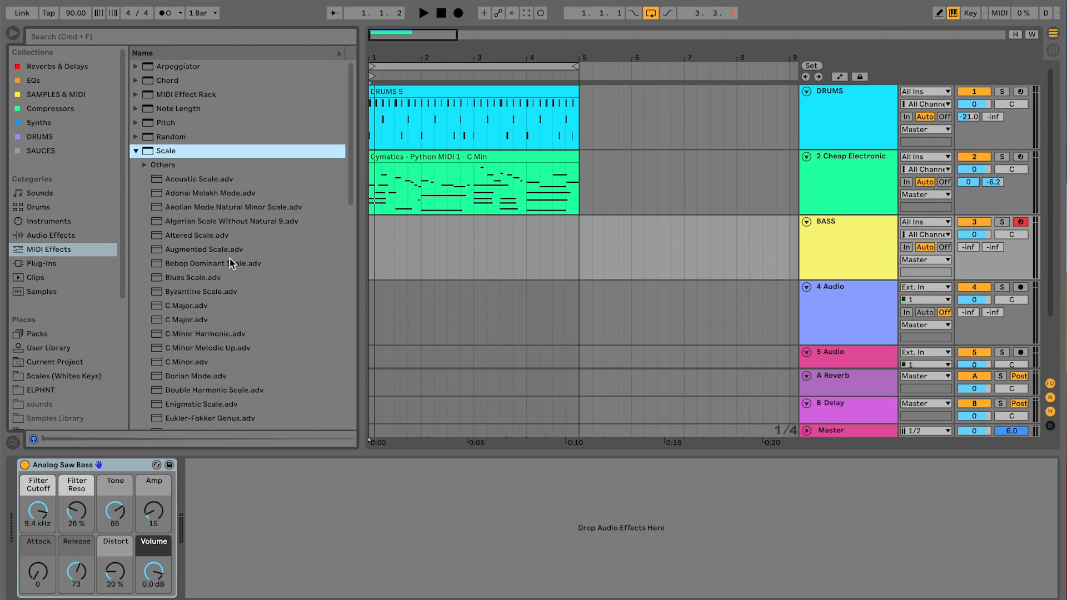
scroll(229, 258, down, 3)
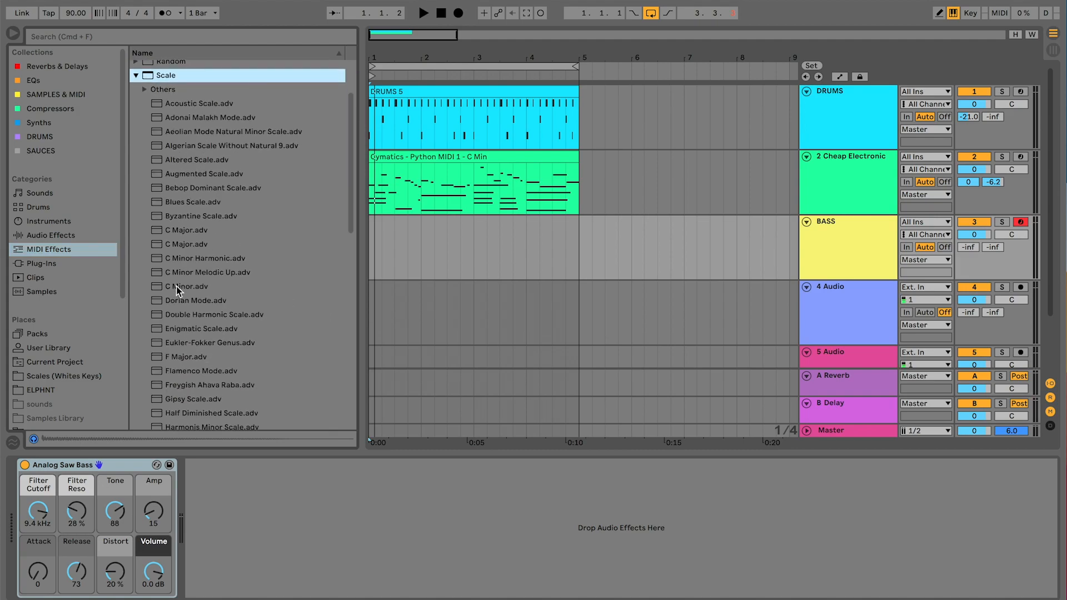
drag(176, 286, 17, 505)
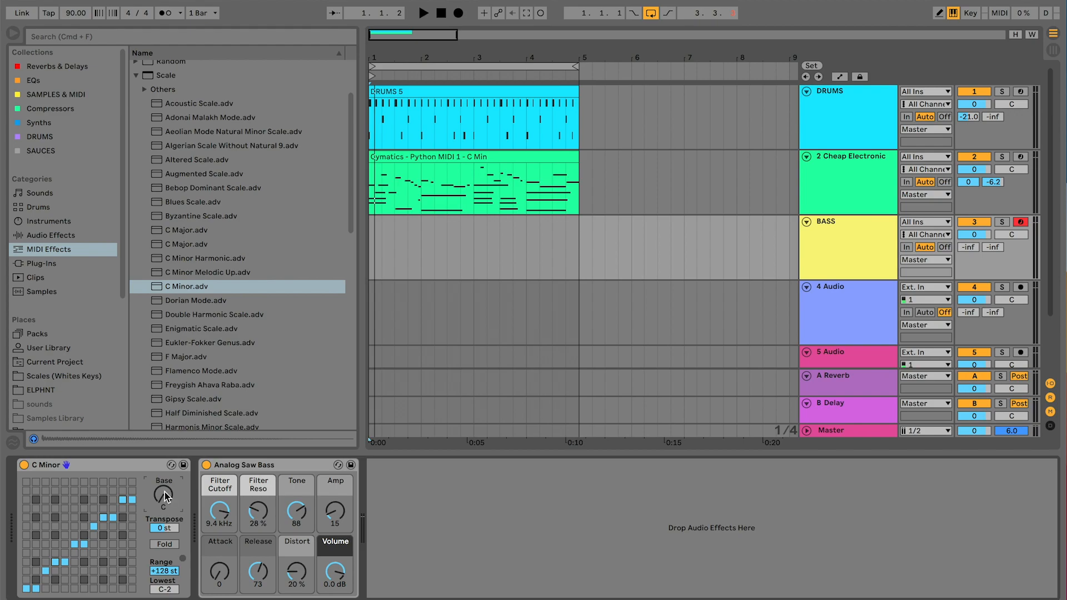
Try base note E in the C Minor scale effect on the BASS track and audition it with the beat.
scroll(165, 494, up, 4)
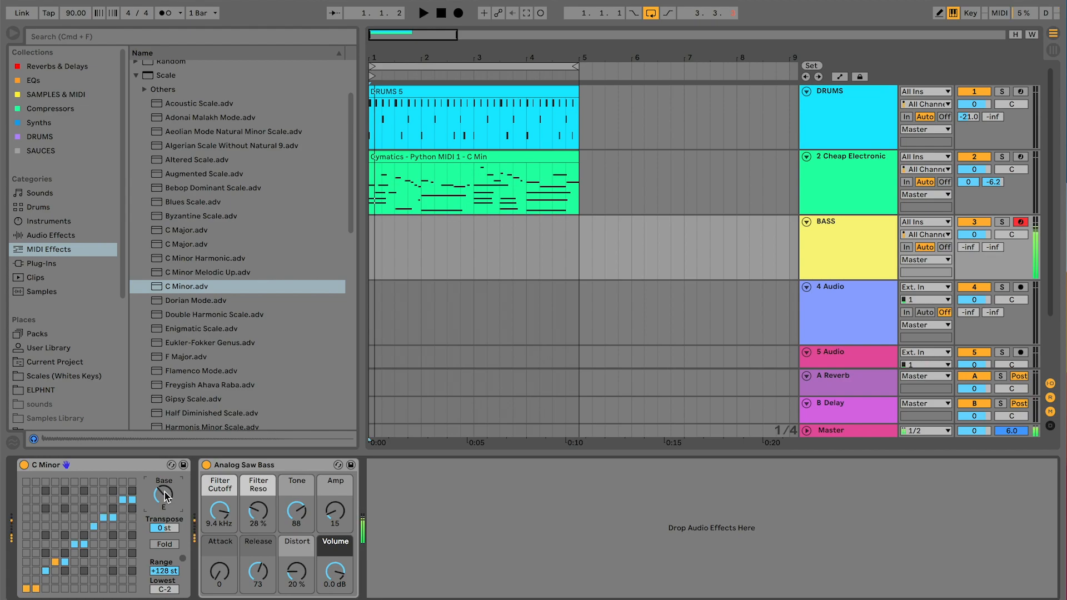
key(space)
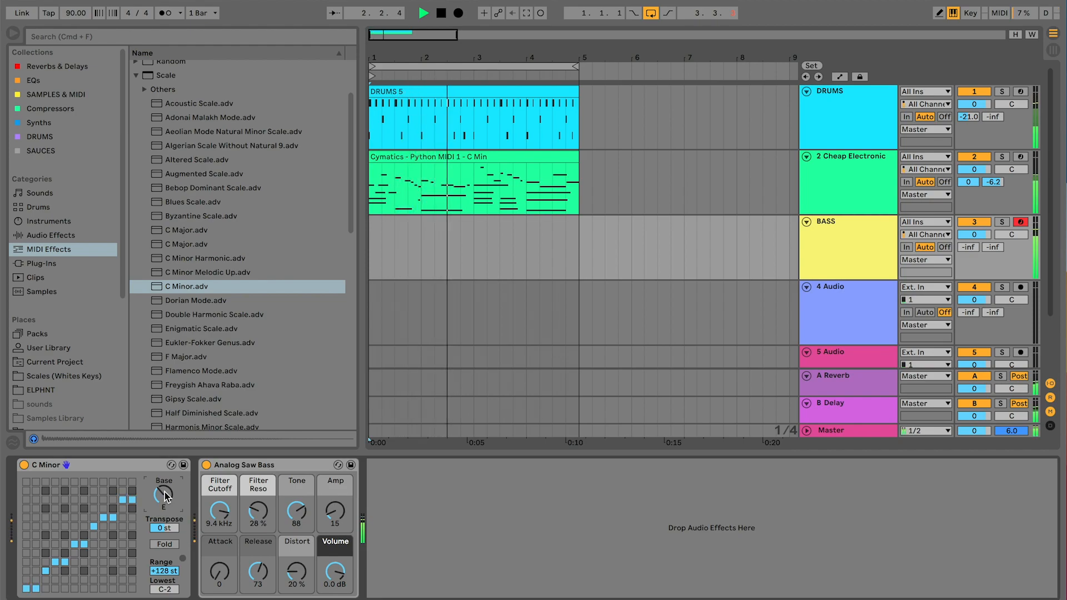
key(space)
click(105, 469)
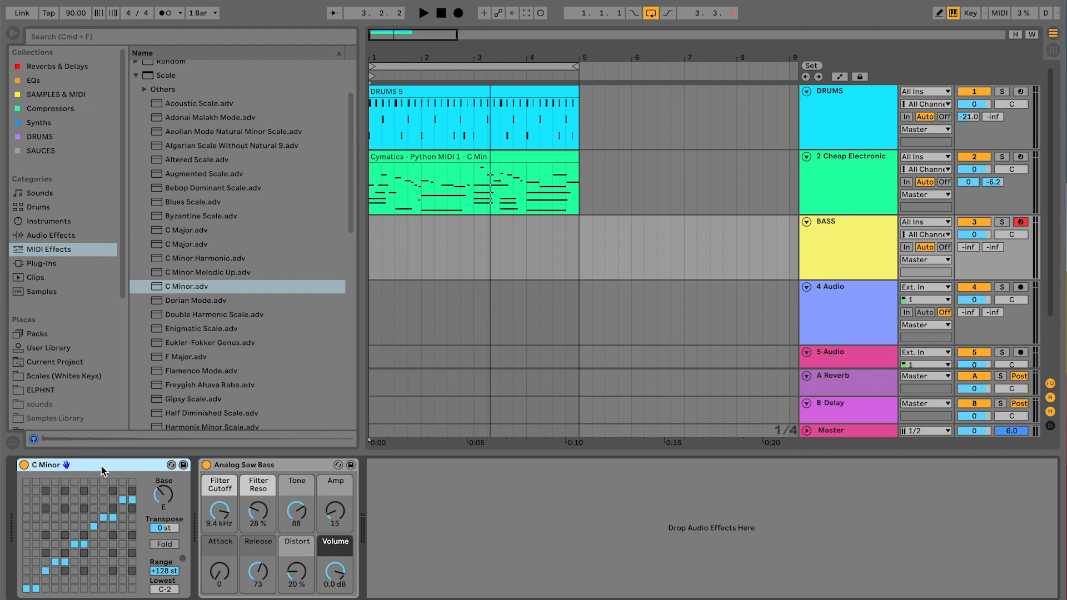
Open the Cymatics - Python MIDI 1 clip, fold its piano roll to the used notes and examine the lowest notes' pitches.
double_click(470, 174)
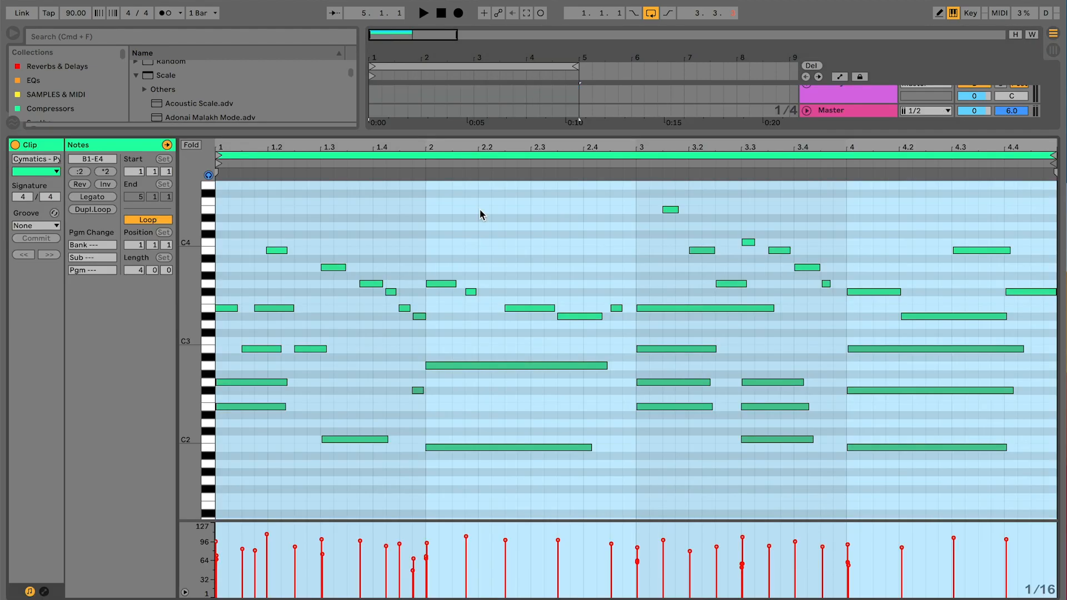
click(191, 145)
click(281, 405)
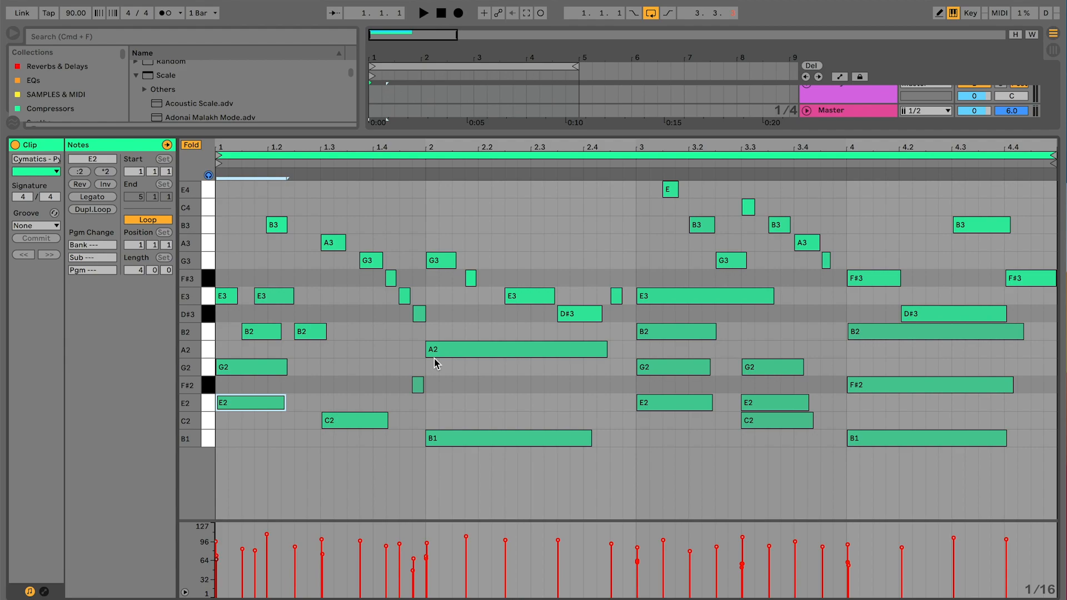
key(super+alt+l)
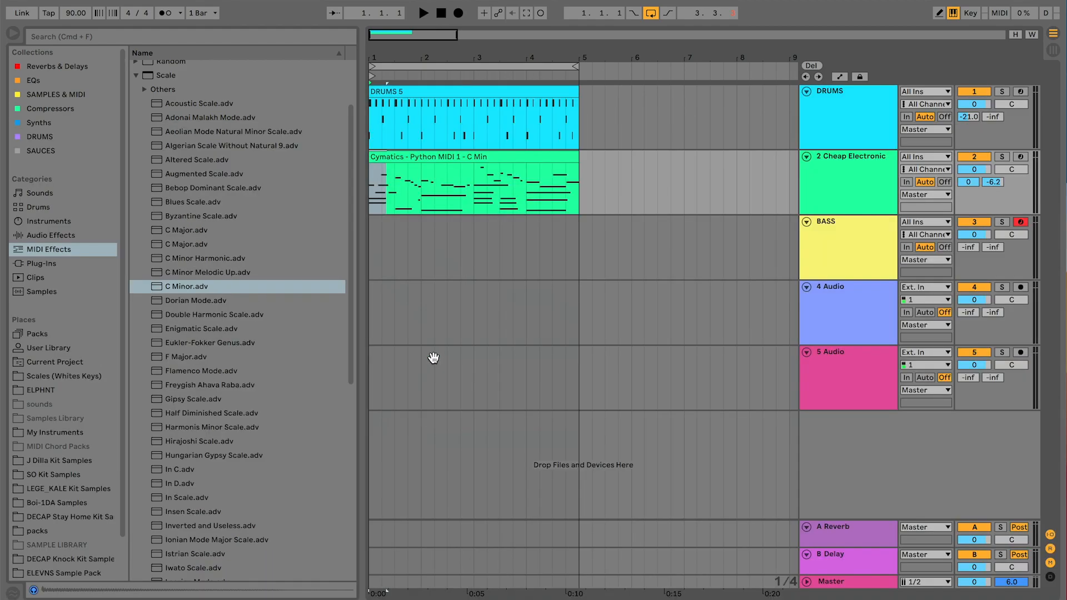
key(super+alt+l)
key(super+alt+l)
Delete the C Minor scale effect from the BASS track.
click(848, 241)
key(super+alt+l)
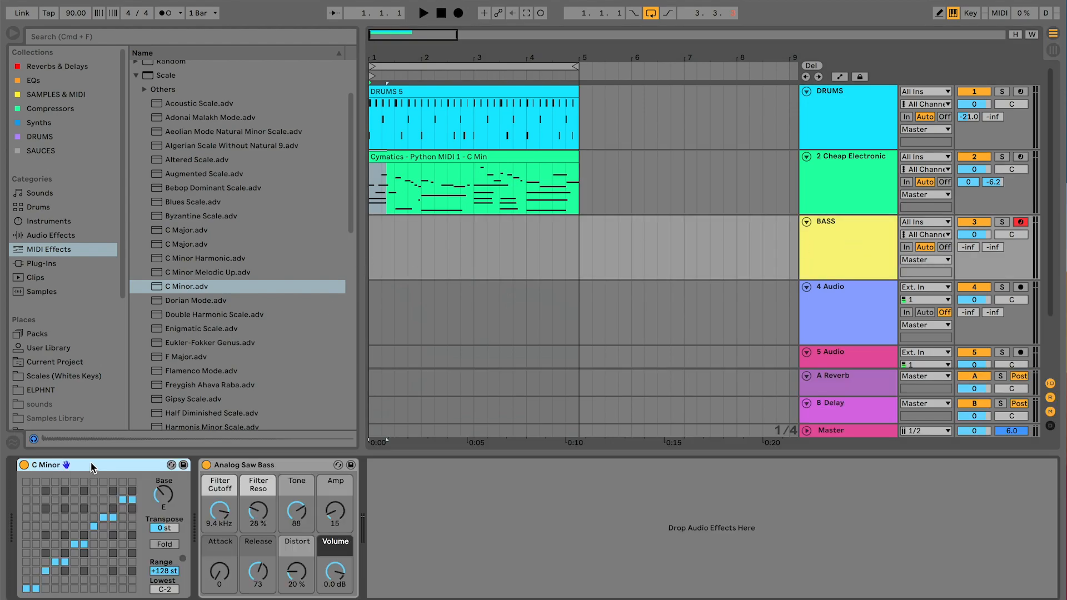
key(Delete)
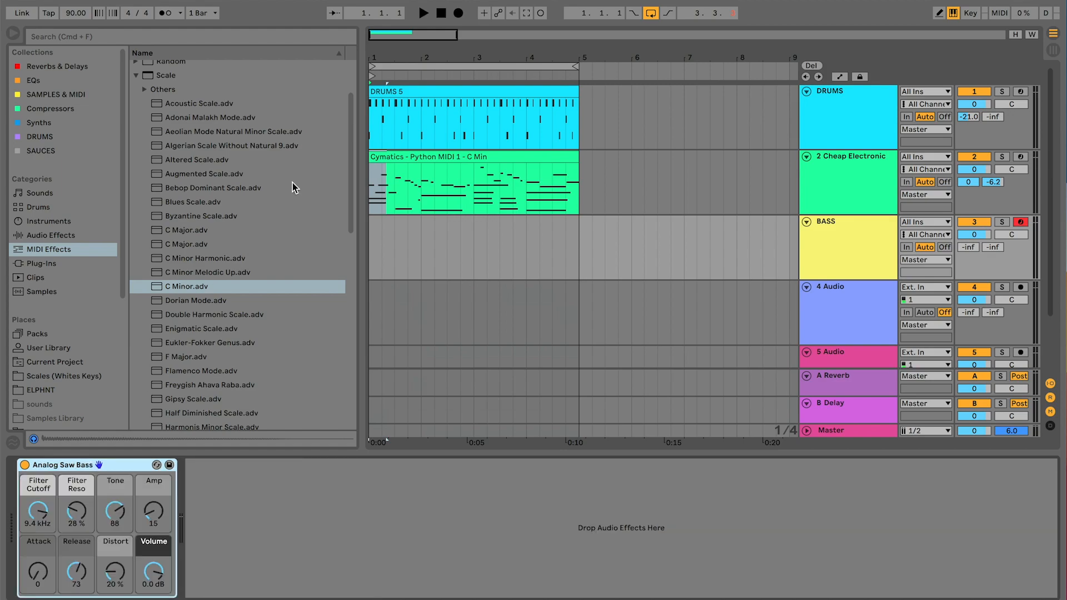
Record a four-bar bass line on the BASS track from bar 1, following the electronic piano clip's root notes.
double_click(391, 156)
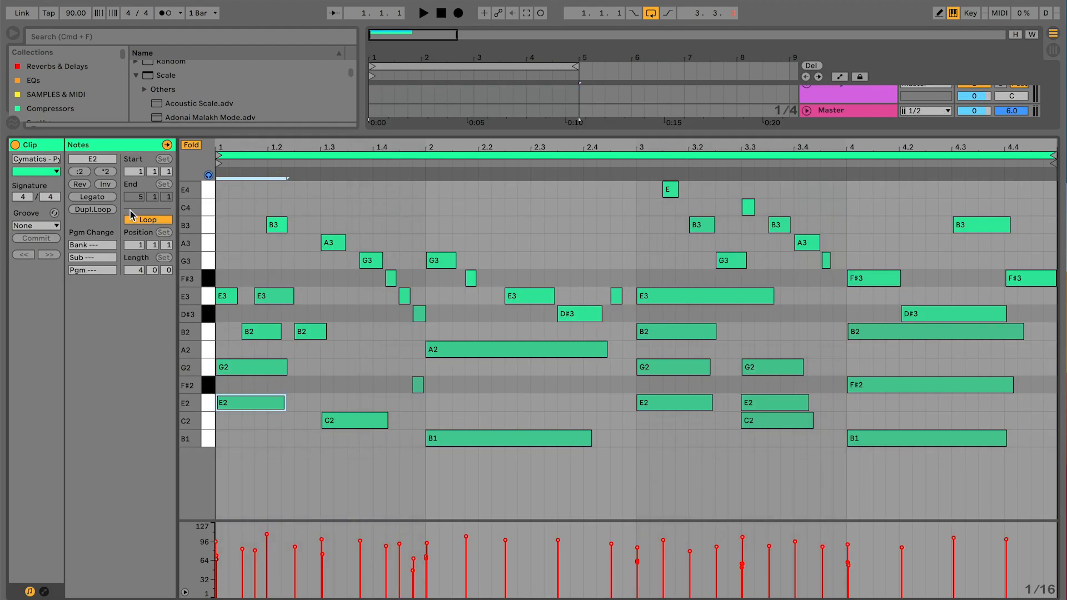
key(super+alt+l)
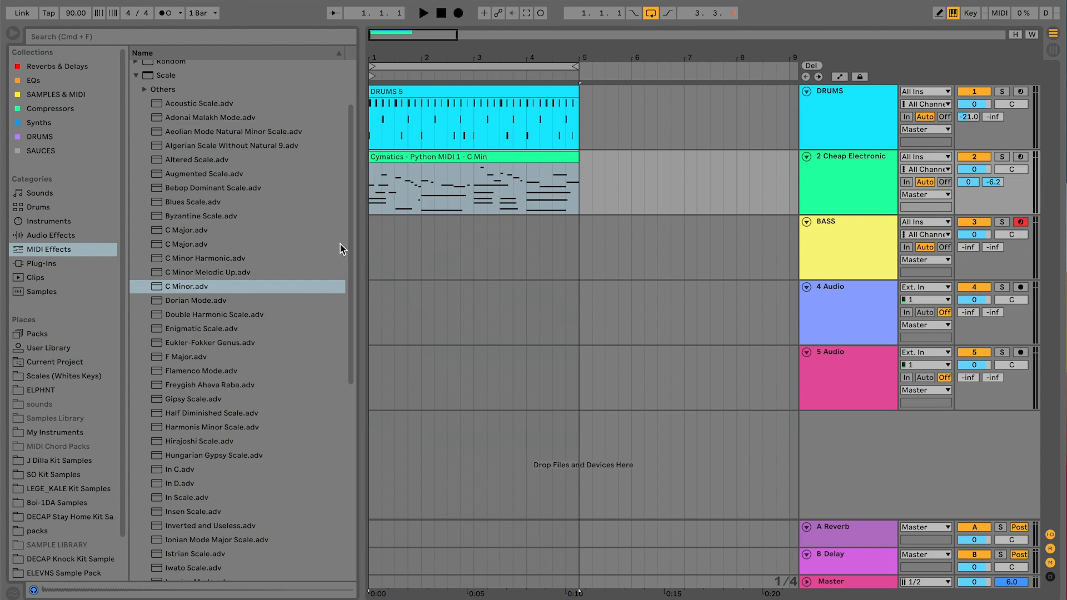
click(371, 250)
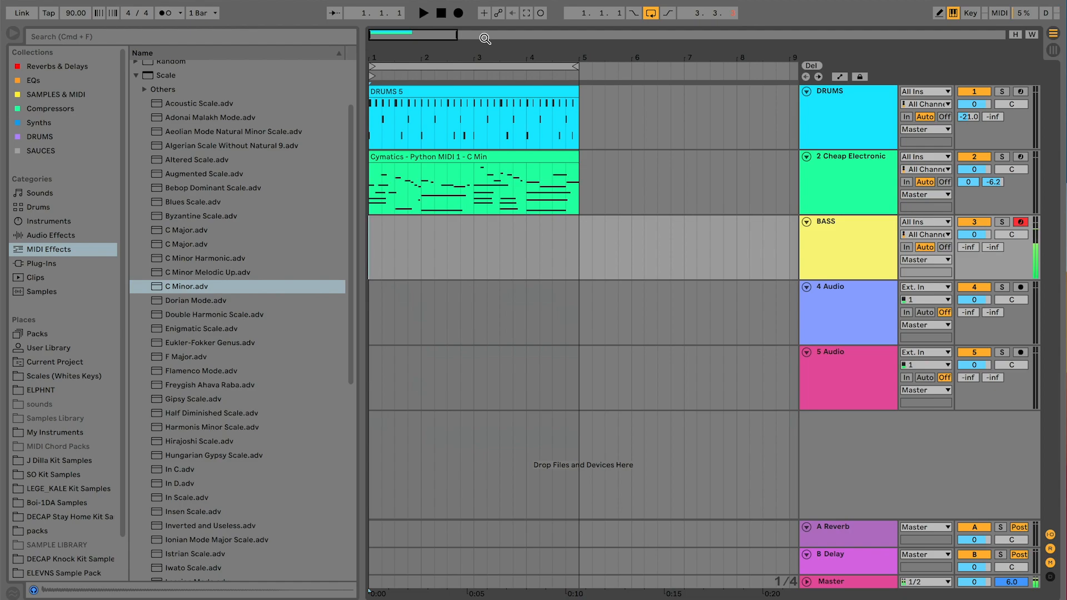
click(458, 13)
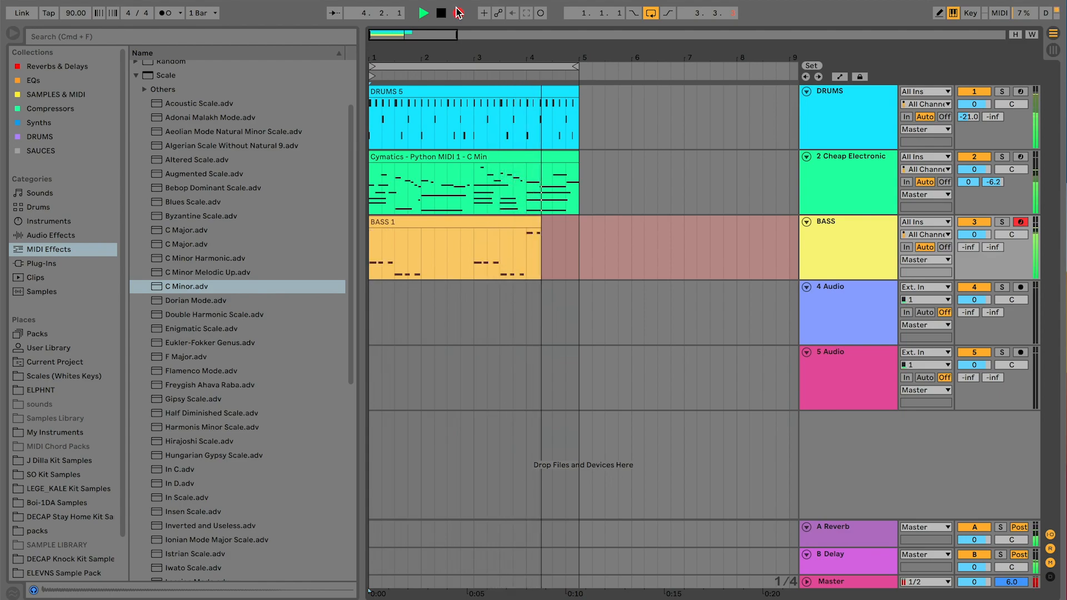
key(space)
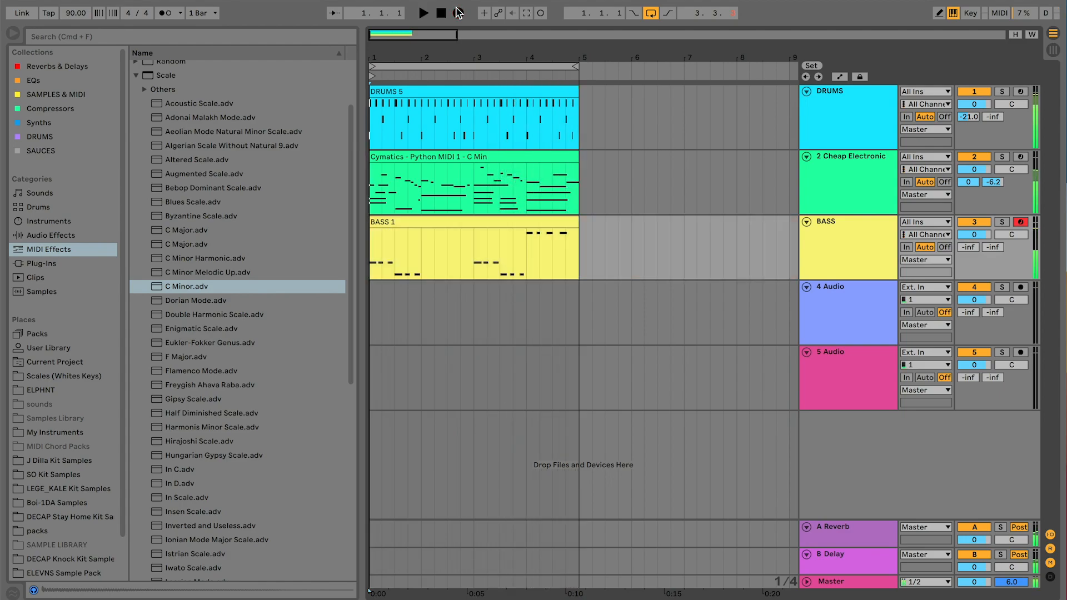
Unfold the BASS 1 clip's piano roll, transpose all D2 notes down three semitones to B1 and play it back.
double_click(534, 222)
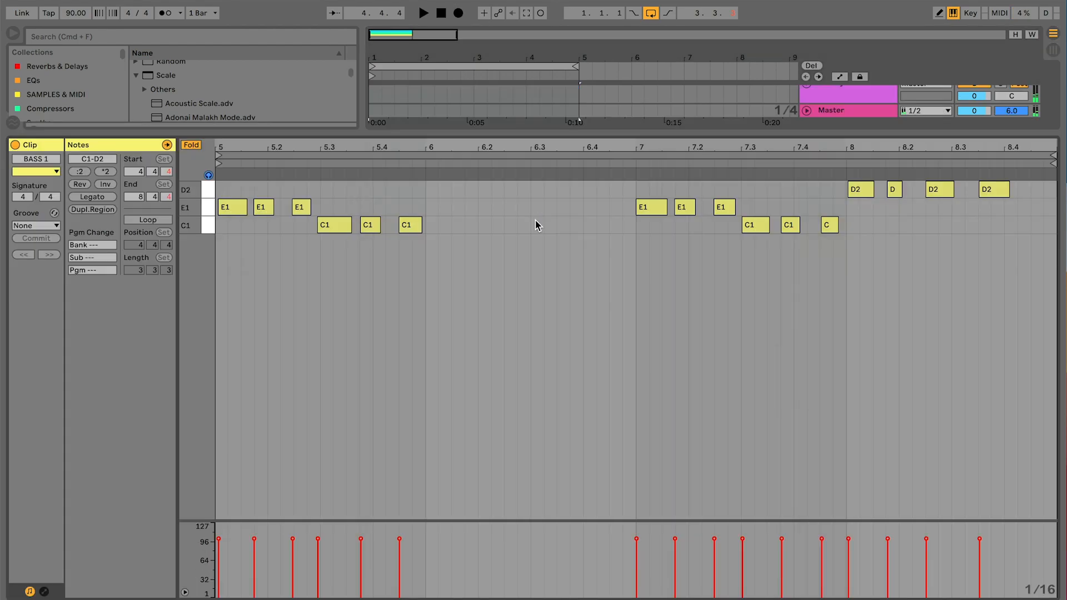
click(191, 145)
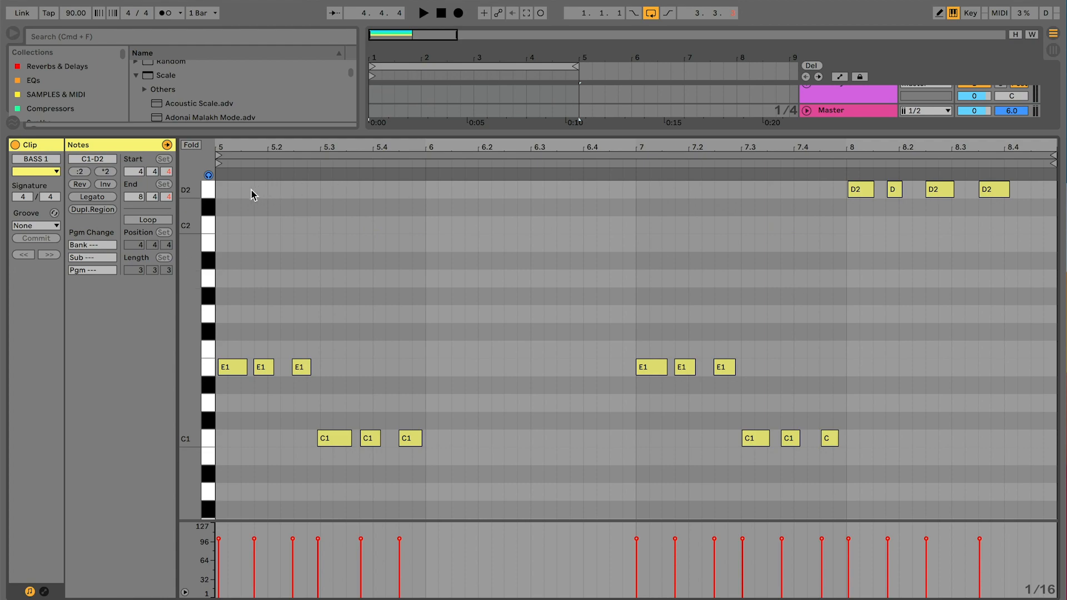
click(210, 190)
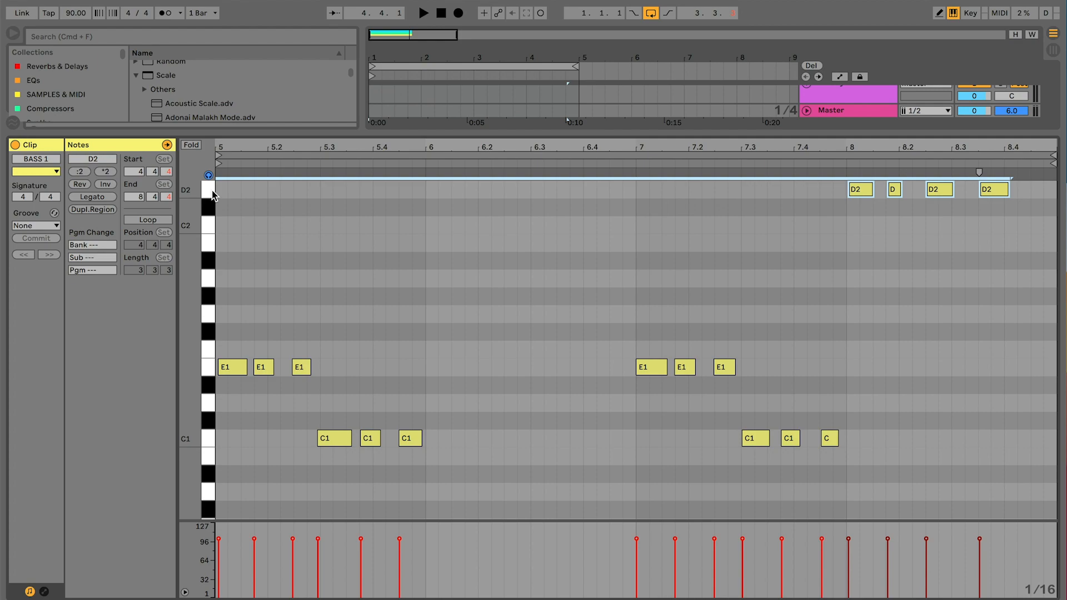
key(Down)
key(Down)
key(Down)
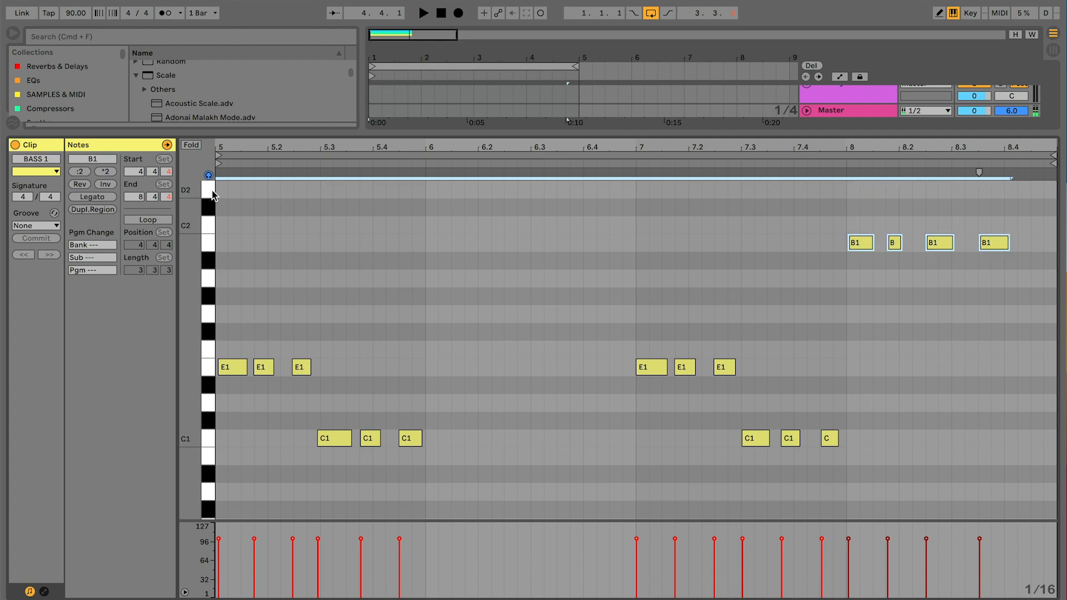
key(space)
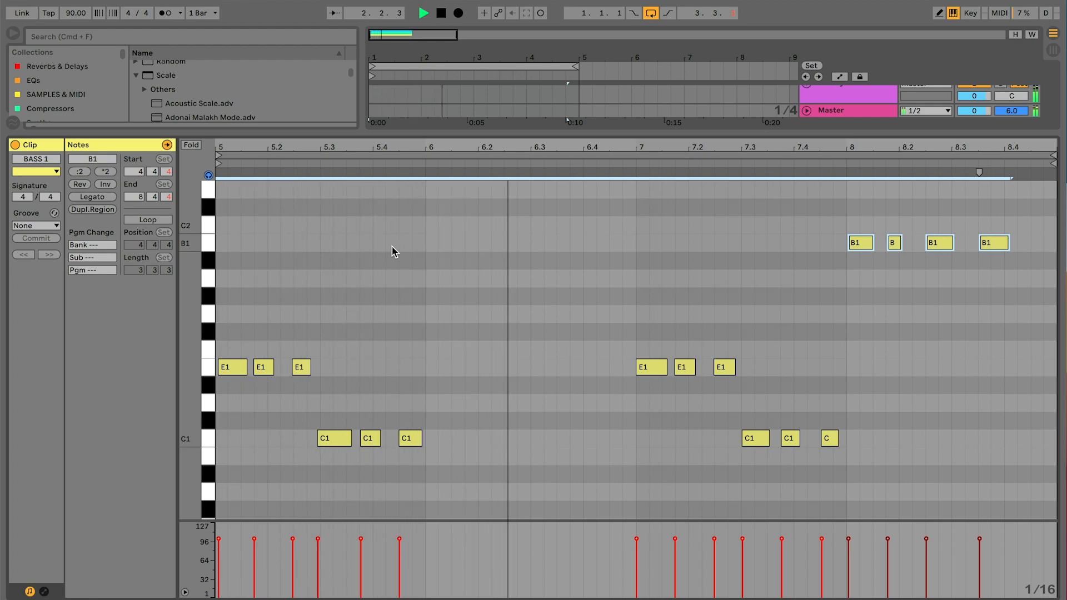
key(space)
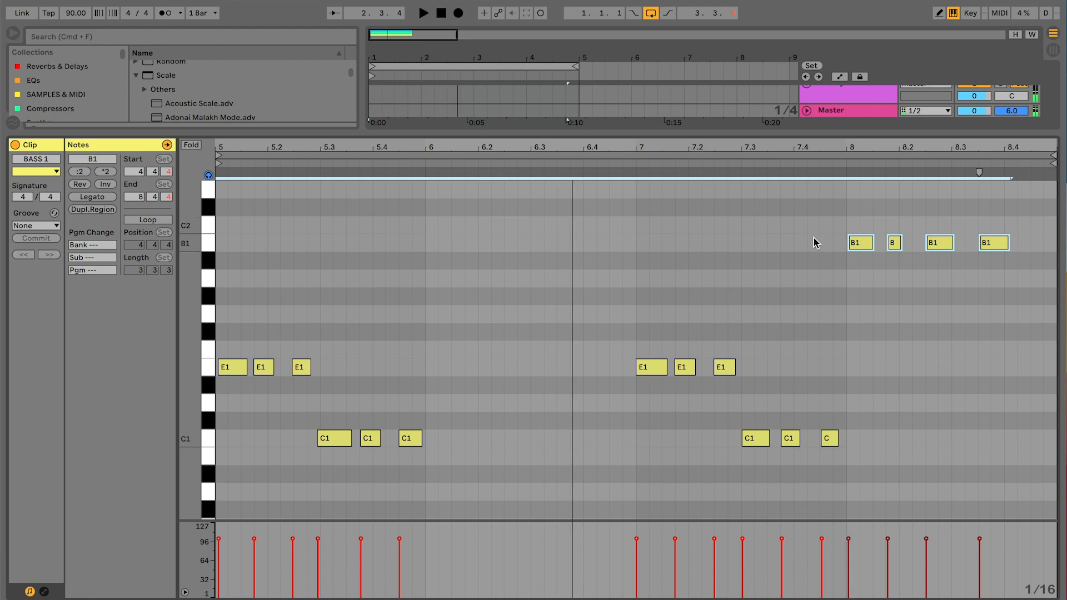
Transpose the four B1 notes in bar 8 of the BASS 1 clip down one octave to B0.
drag(845, 210, 1059, 259)
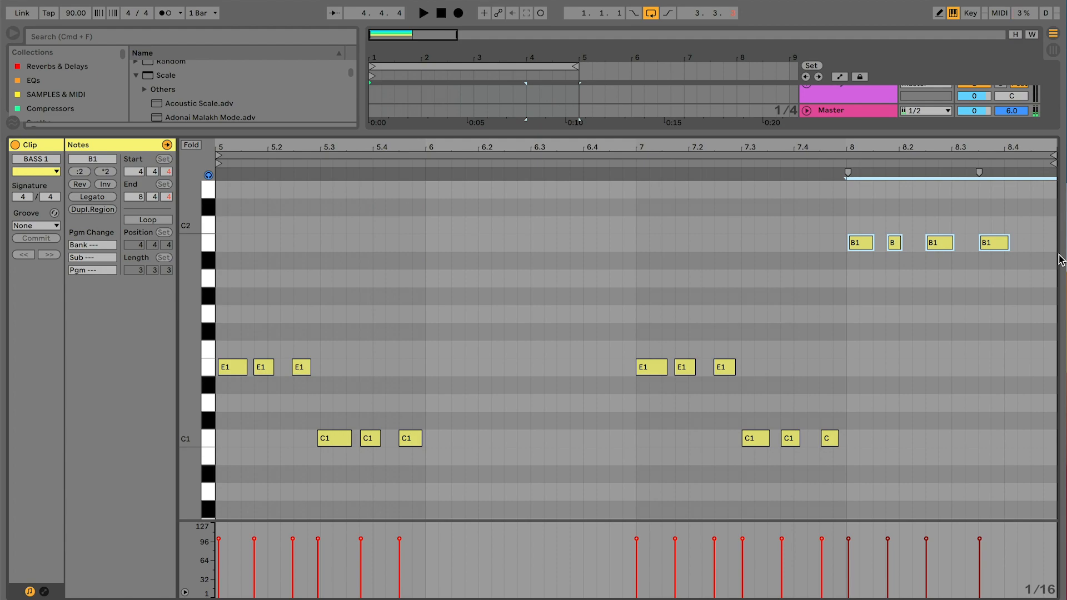
key(shift+Down)
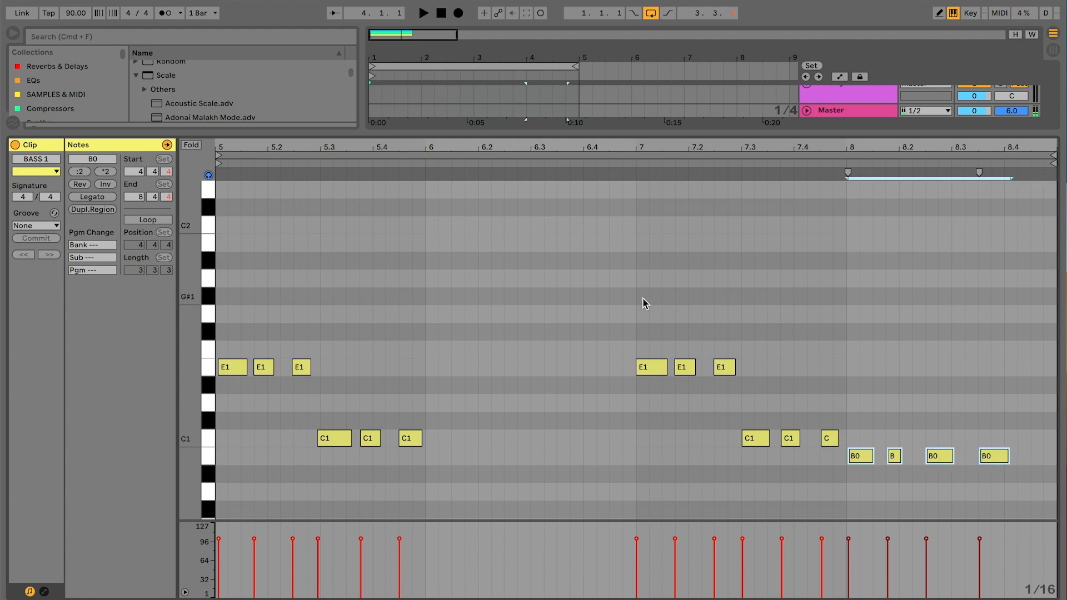
scroll(588, 345, left, 2)
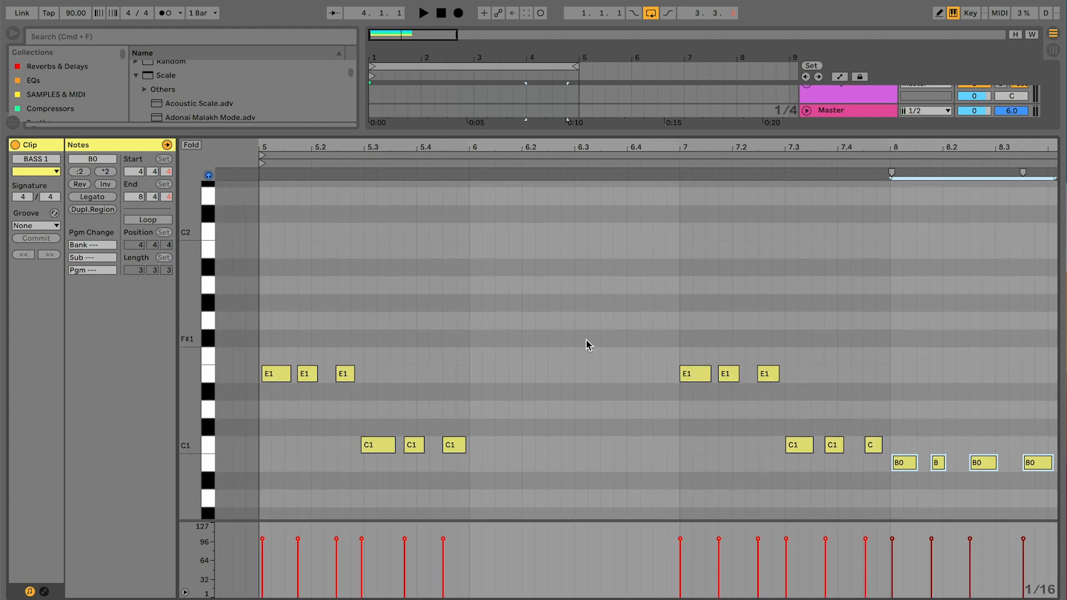
scroll(539, 344, right, 2)
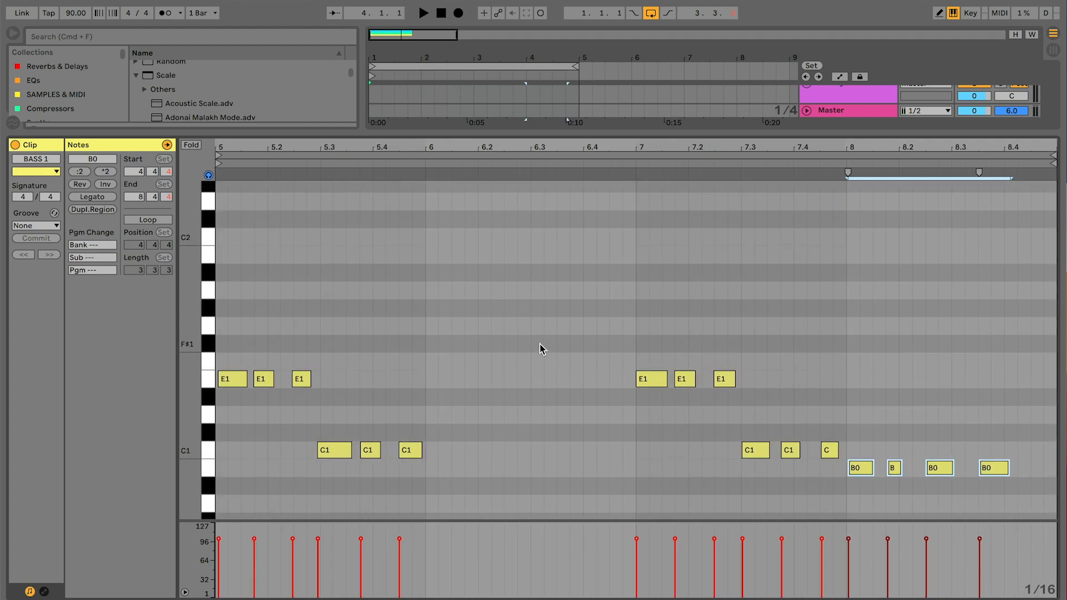
Quantize all notes in the BASS 1 clip and play back the result.
key(super+a)
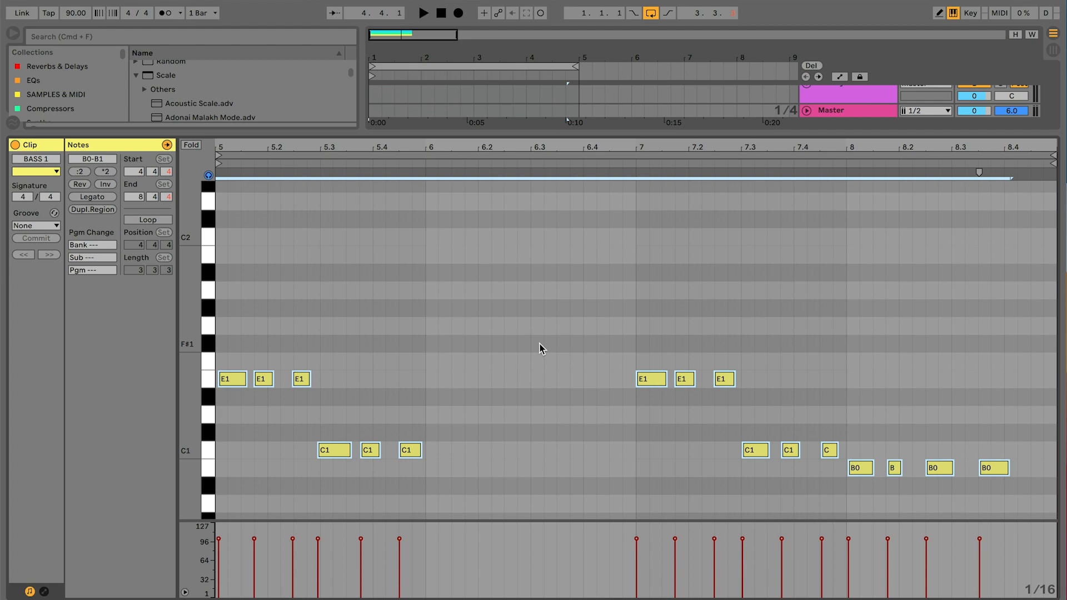
key(super+u)
key(space)
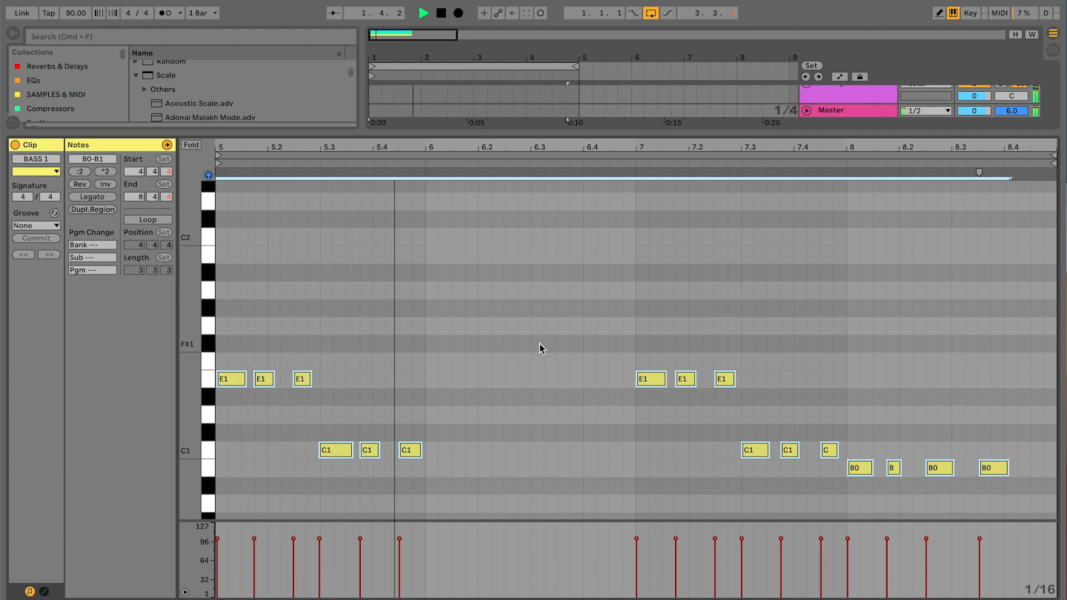
click(754, 493)
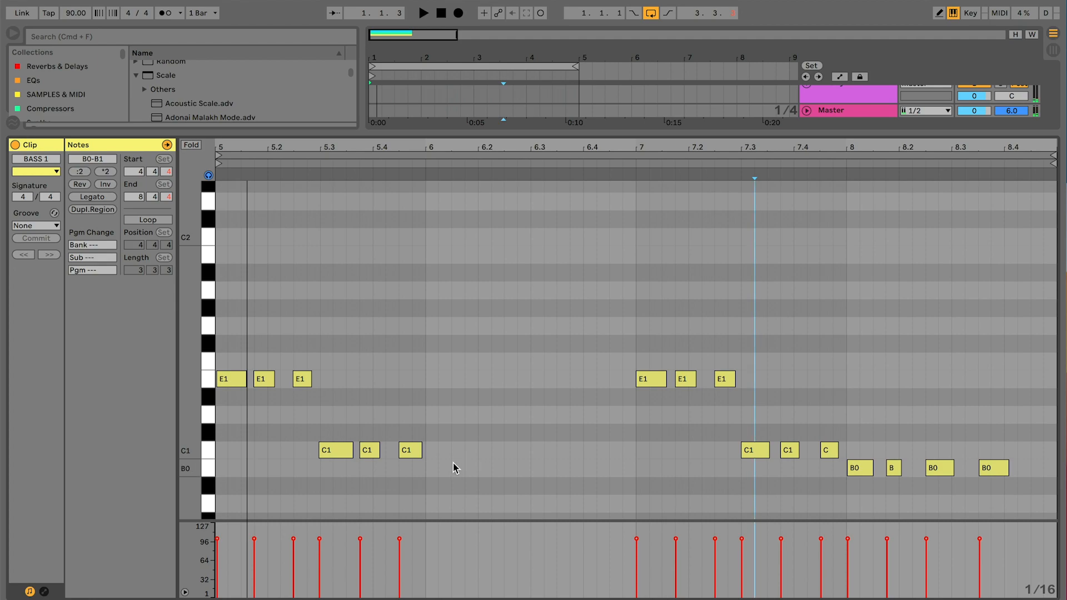
drag(427, 474, 629, 480)
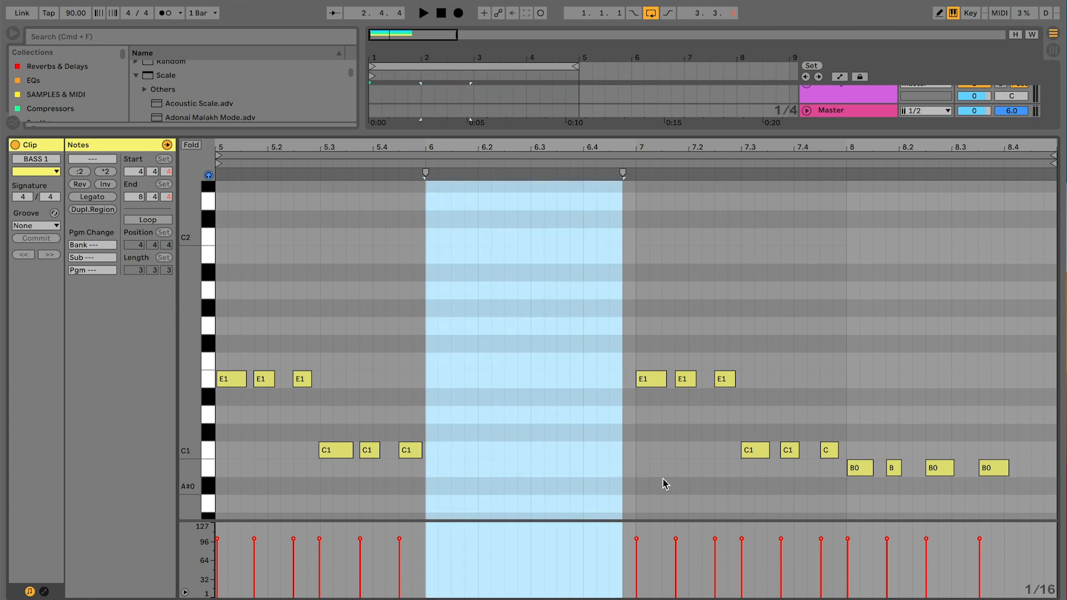
click(648, 470)
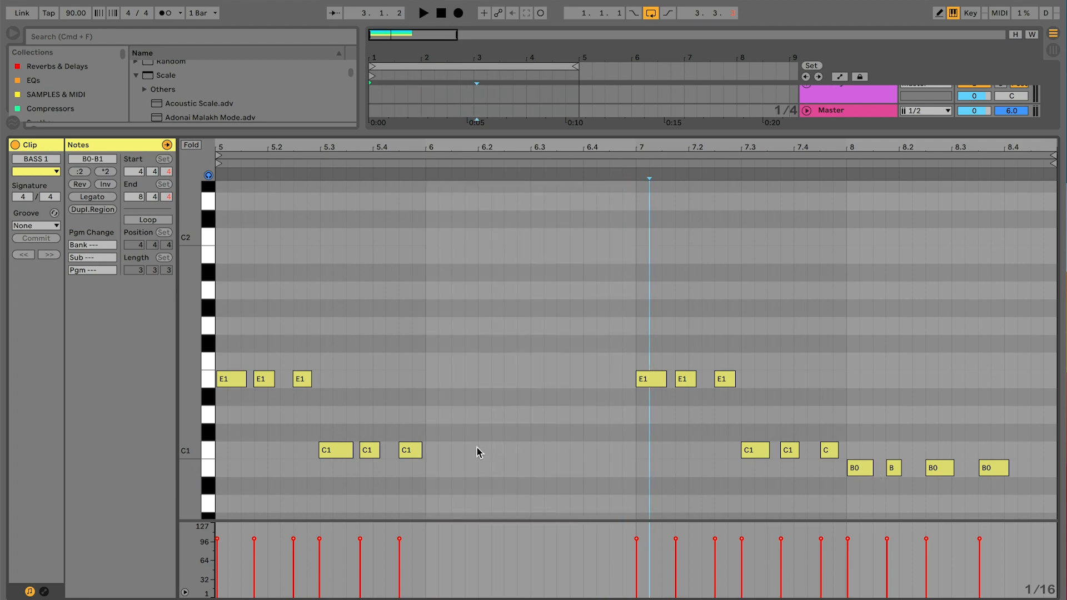
click(436, 475)
double_click(433, 470)
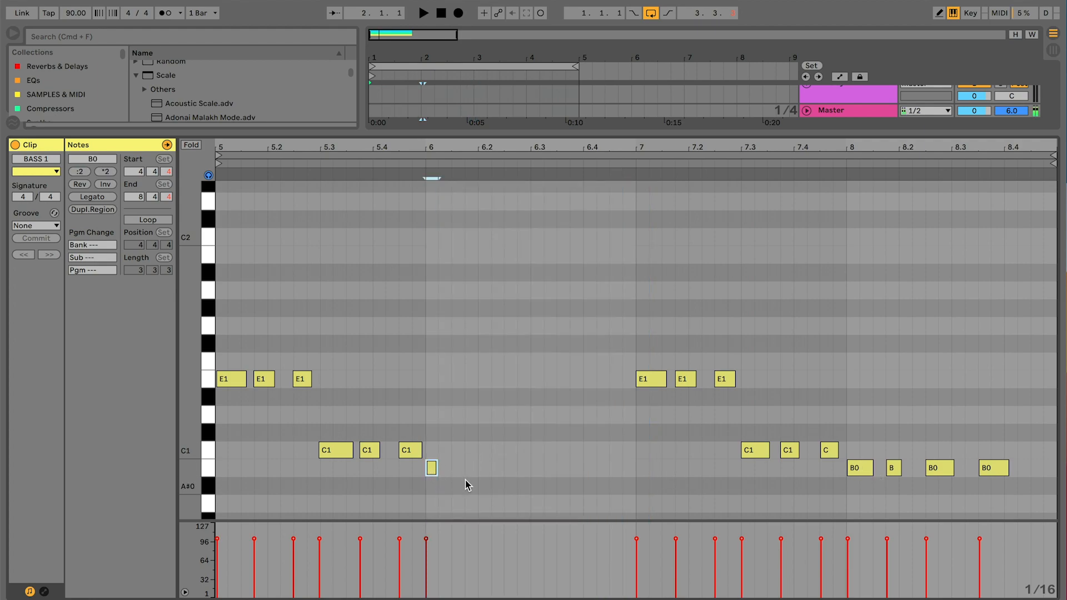
double_click(432, 469)
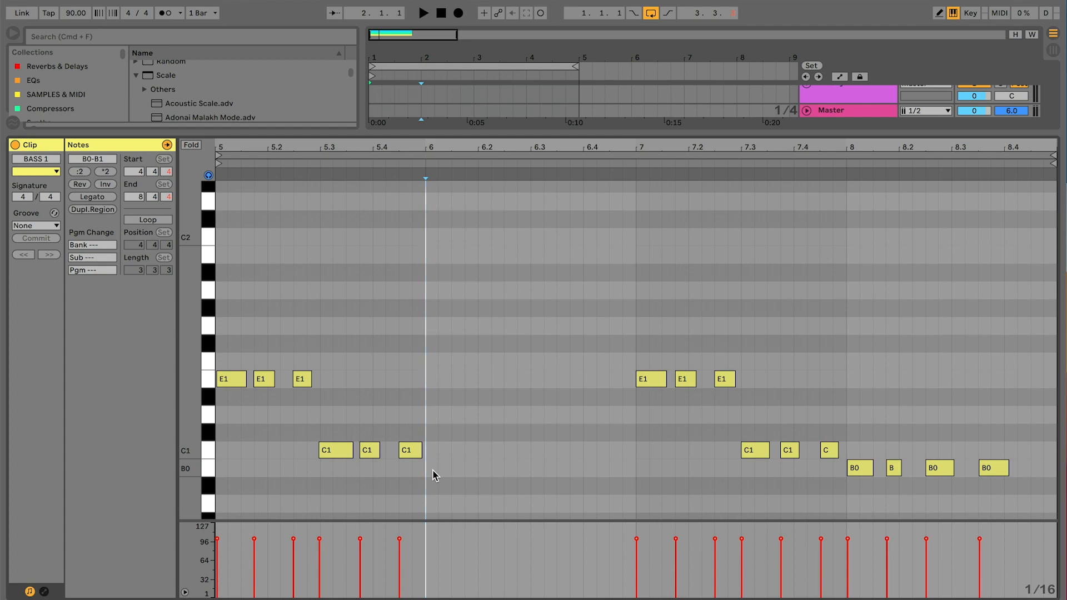
In Draw Mode, draw four sixteenth-note B0 notes in bar 6 of the BASS 1 clip, starting every three sixteenths from the downbeat.
key(b)
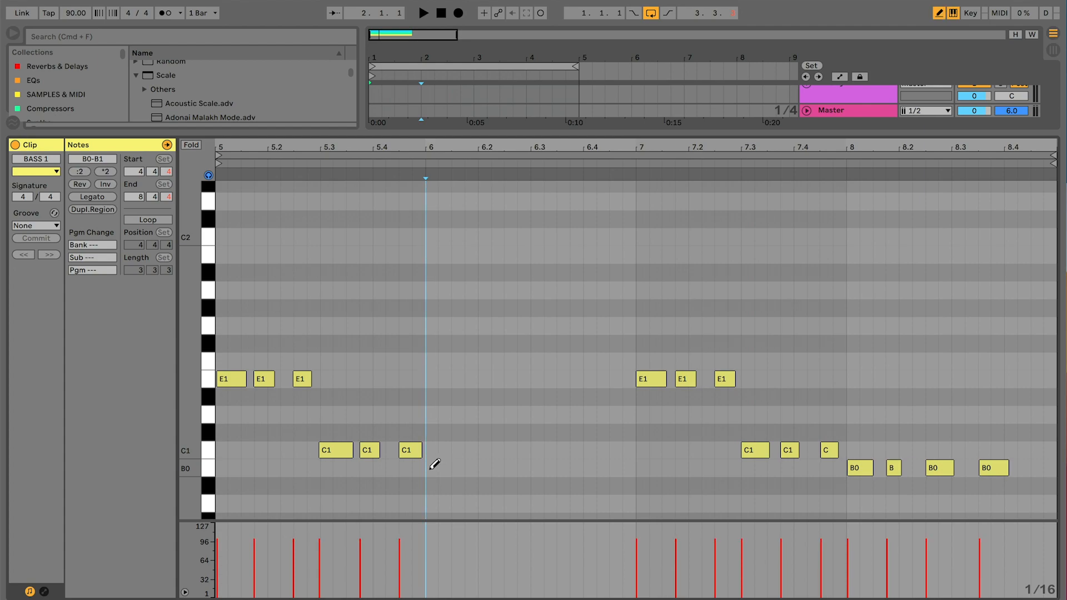
mouse_move(433, 464)
mouse_down()
mouse_move(615, 471)
mouse_move(565, 488)
mouse_move(436, 488)
mouse_up()
click(434, 467)
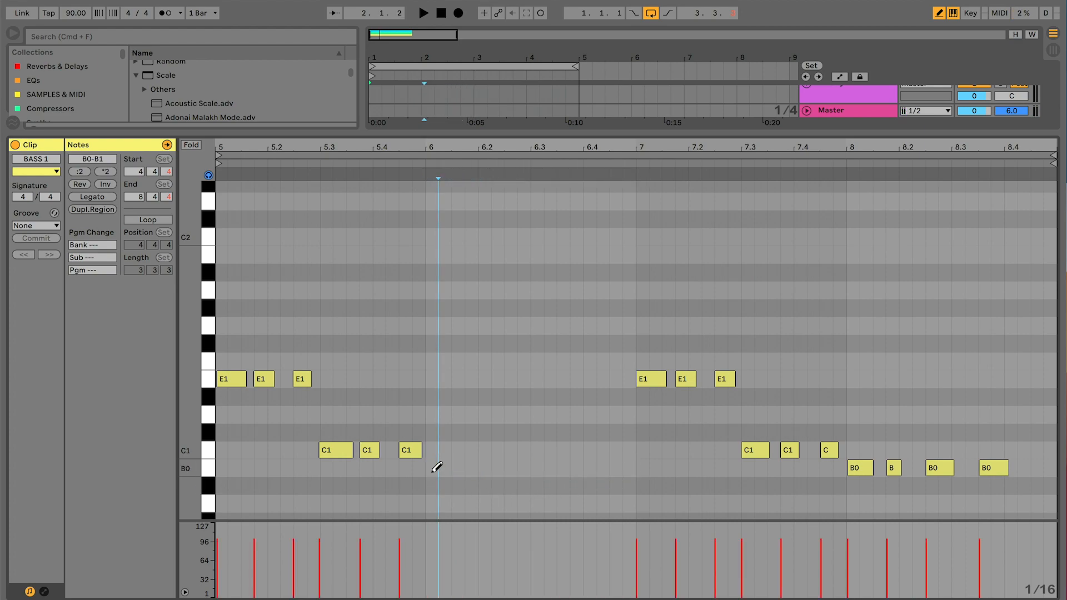
click(432, 467)
click(471, 467)
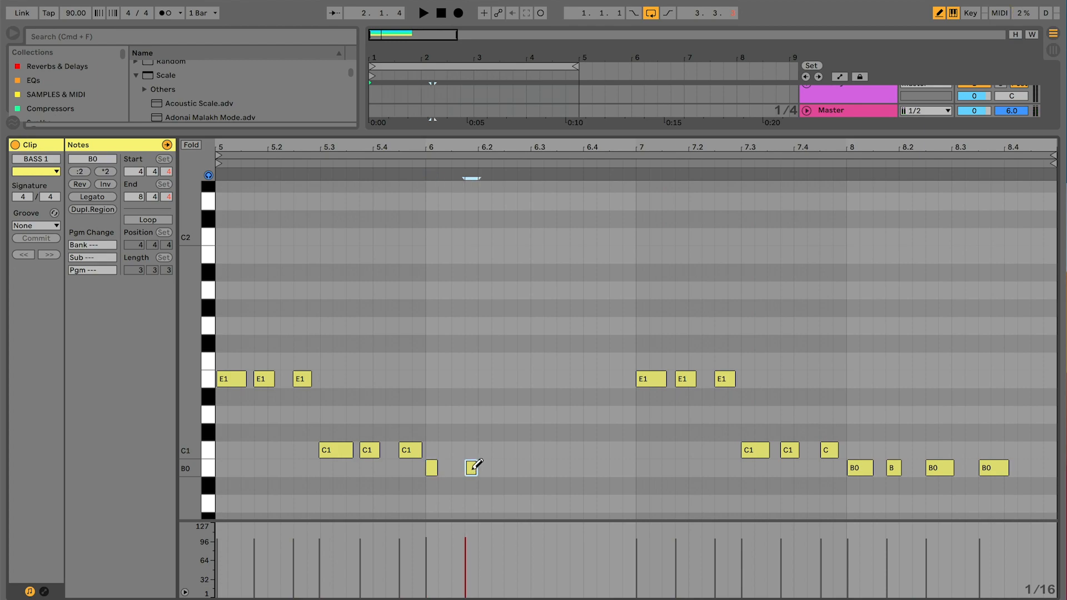
click(512, 468)
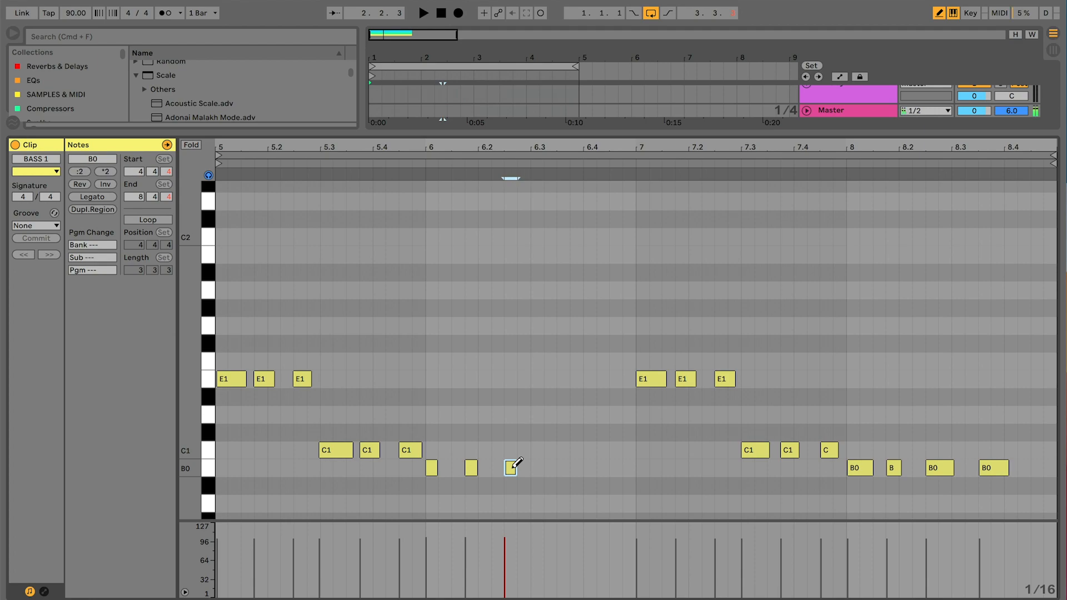
click(550, 467)
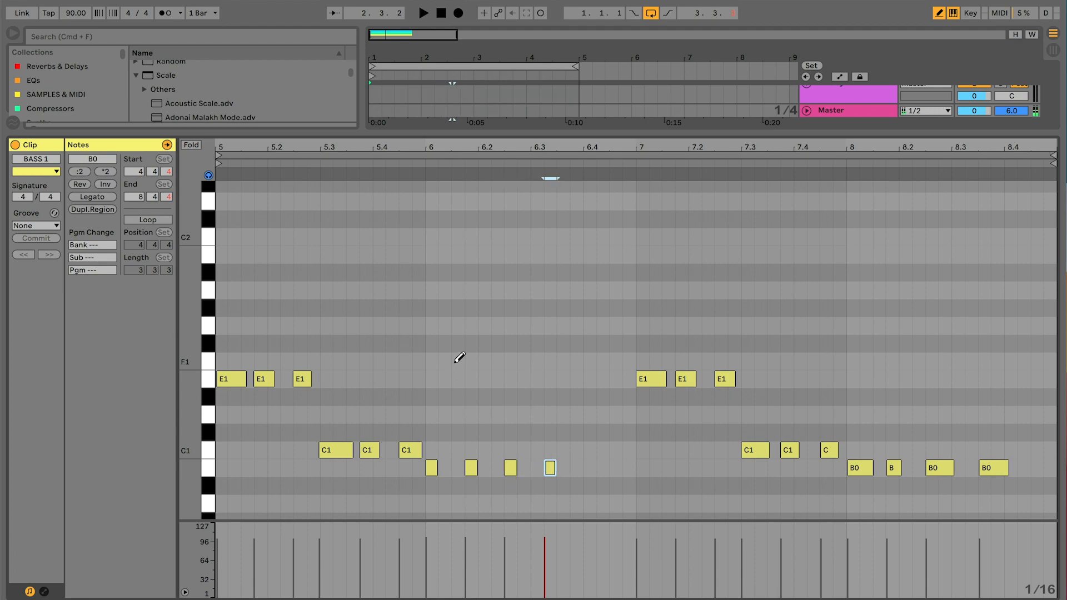
Leave Draw Mode, lengthen the first three B0 notes in bar 6 of the BASS 1 clip and play back the result.
key(b)
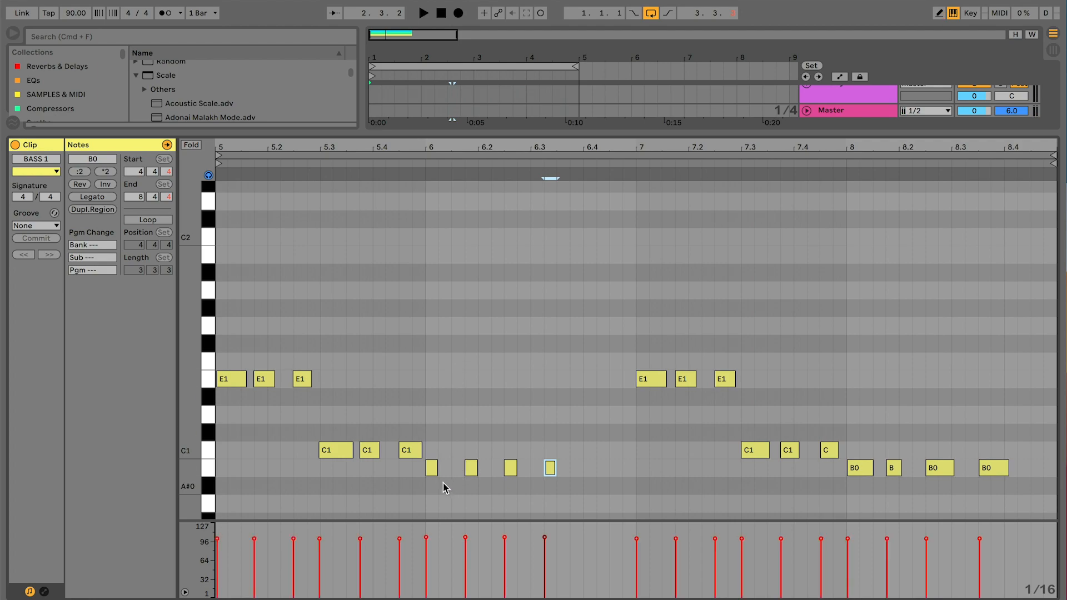
drag(437, 469, 459, 473)
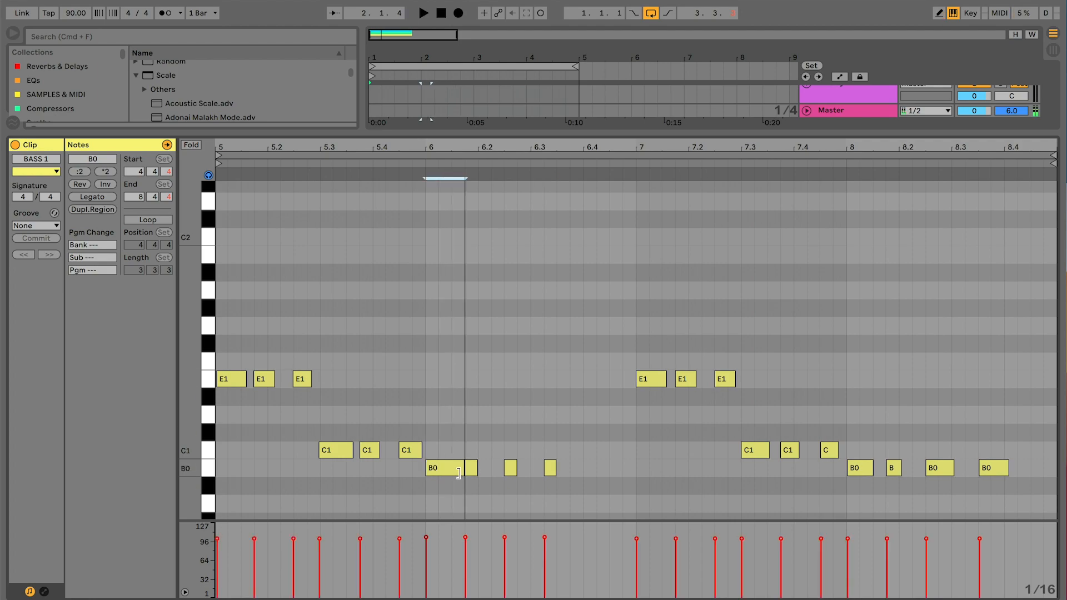
mouse_move(459, 473)
mouse_down()
mouse_move(436, 474)
mouse_move(500, 473)
mouse_move(421, 473)
mouse_move(512, 471)
mouse_move(451, 471)
mouse_up()
scroll(444, 472, up, 5)
drag(575, 468, 648, 469)
drag(738, 472, 782, 467)
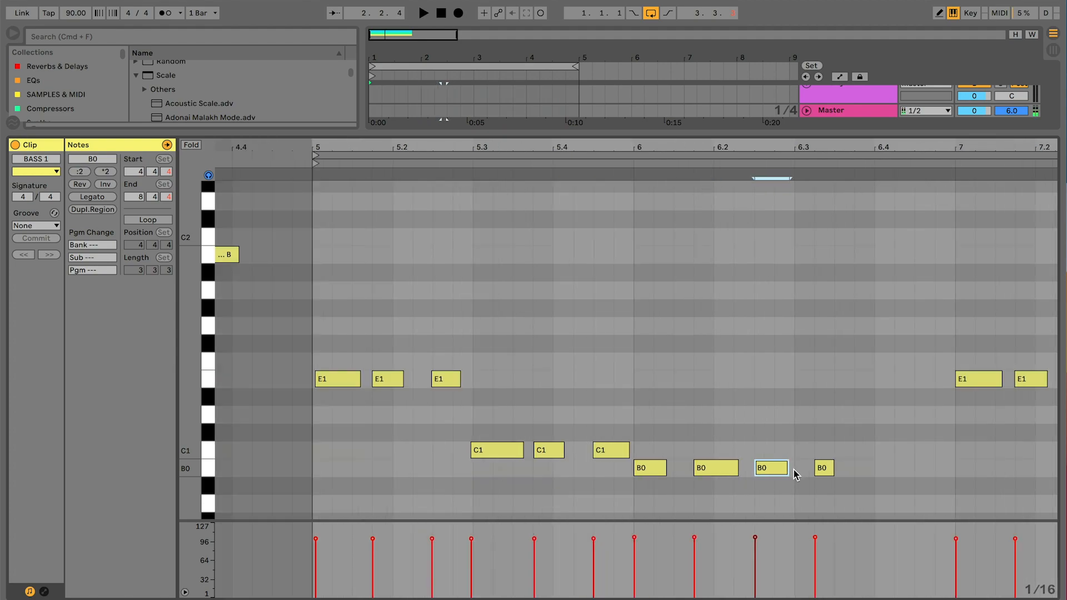
scroll(729, 419, up, 5)
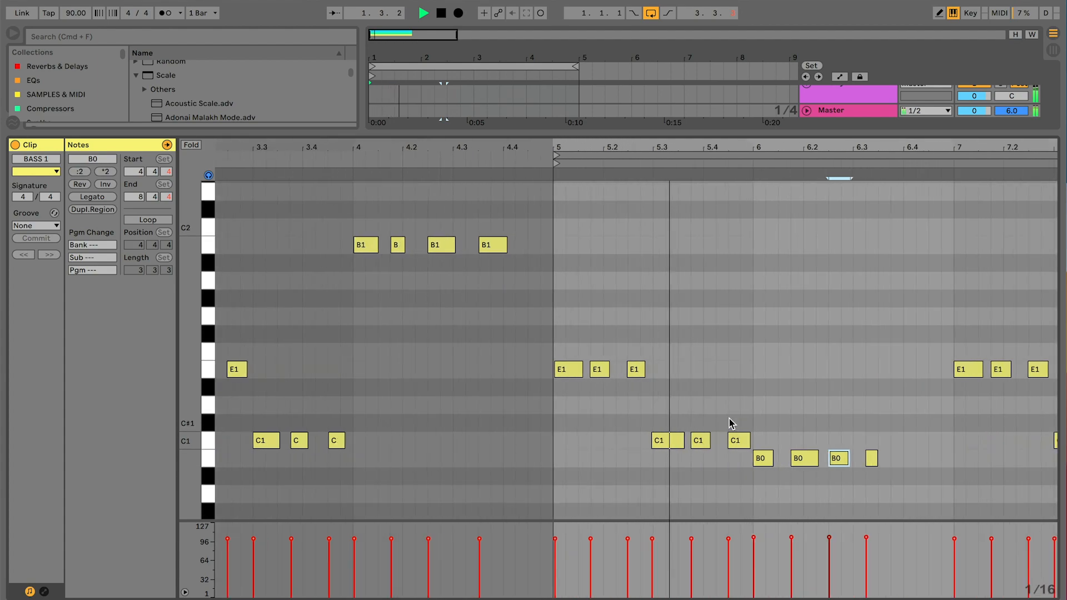
scroll(729, 418, right, 4)
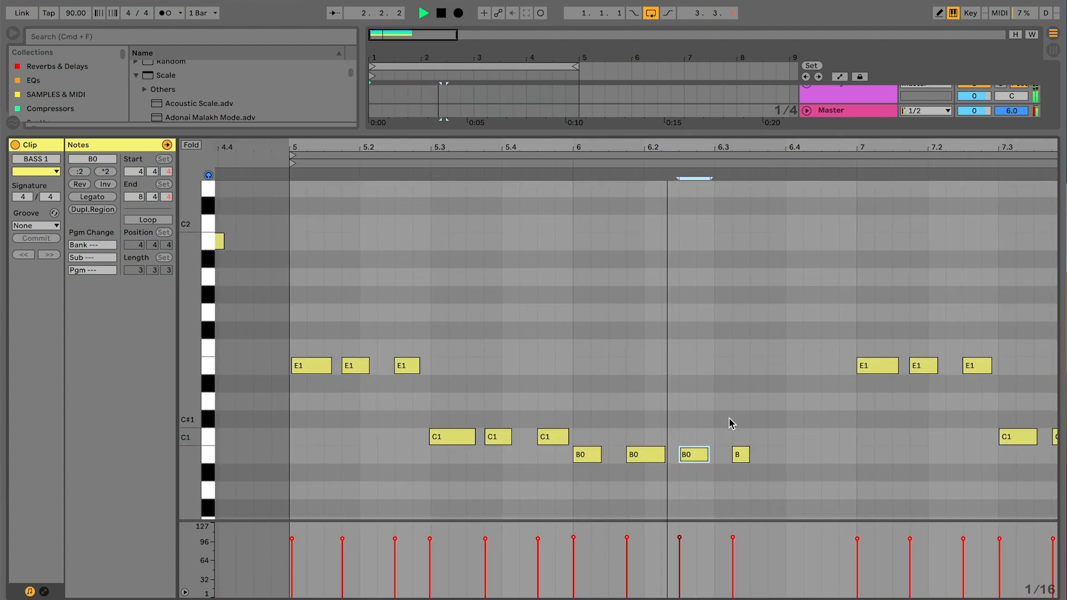
Move the fourth B0 note in bar 6 one sixteenth later to 6.3.3 and play back the bass line.
key(space)
drag(740, 455, 757, 455)
click(566, 165)
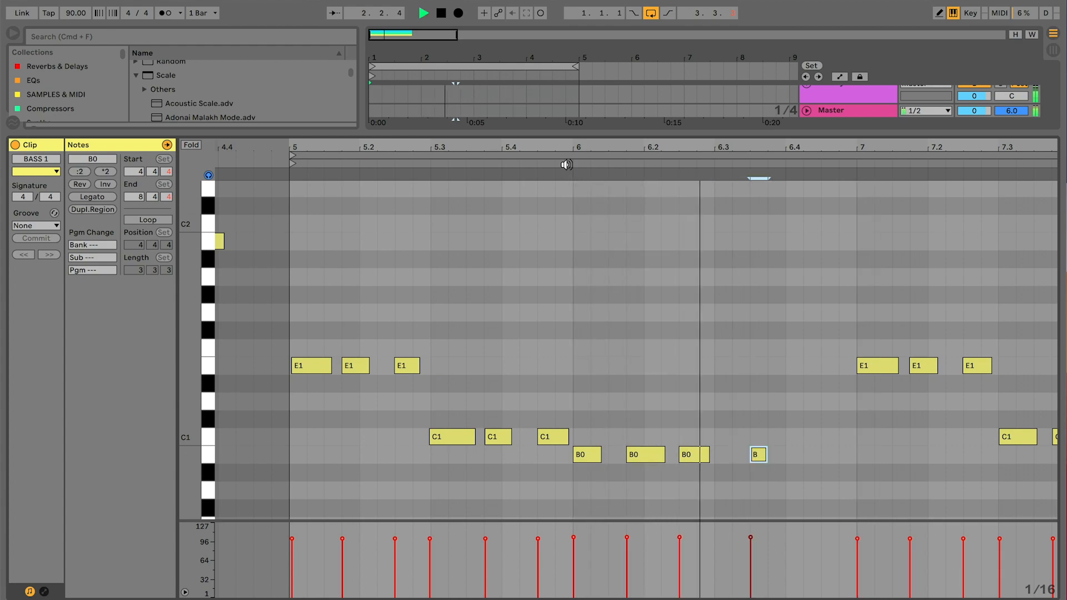
scroll(668, 281, down, 5)
scroll(668, 281, up, 1)
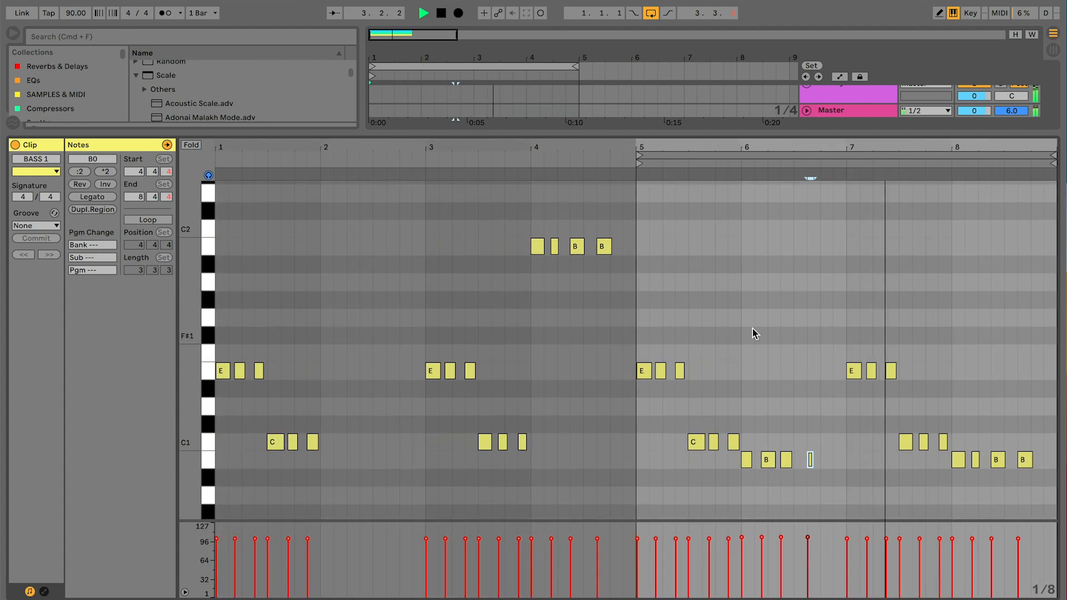
scroll(752, 329, up, 5)
scroll(752, 333, right, 2)
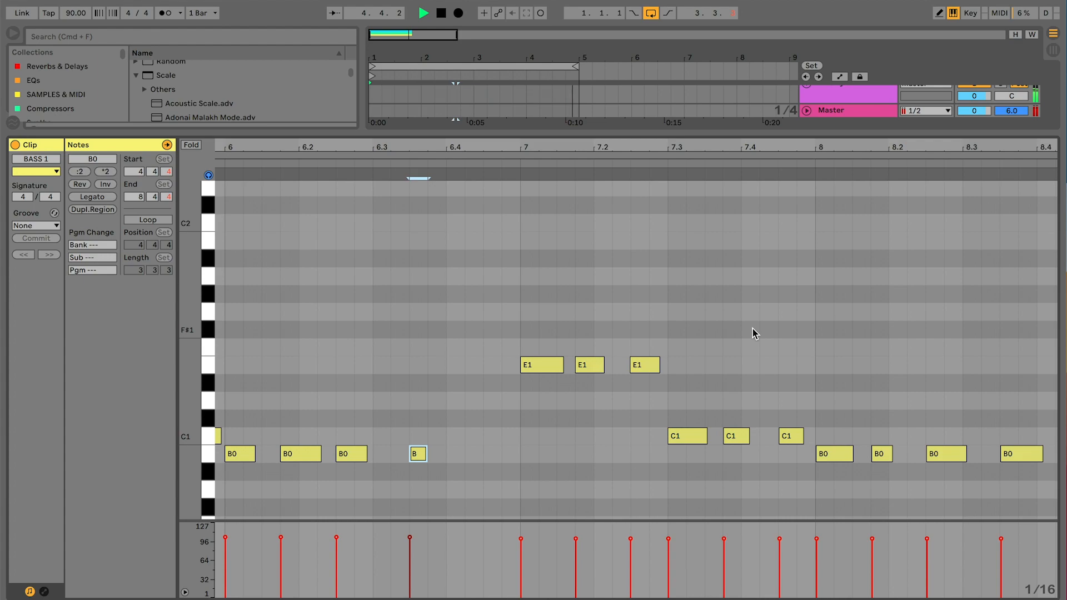
key(space)
Close the clip's detail view and record-arm the 4 Audio track in place of the BASS track.
key(super+alt+l)
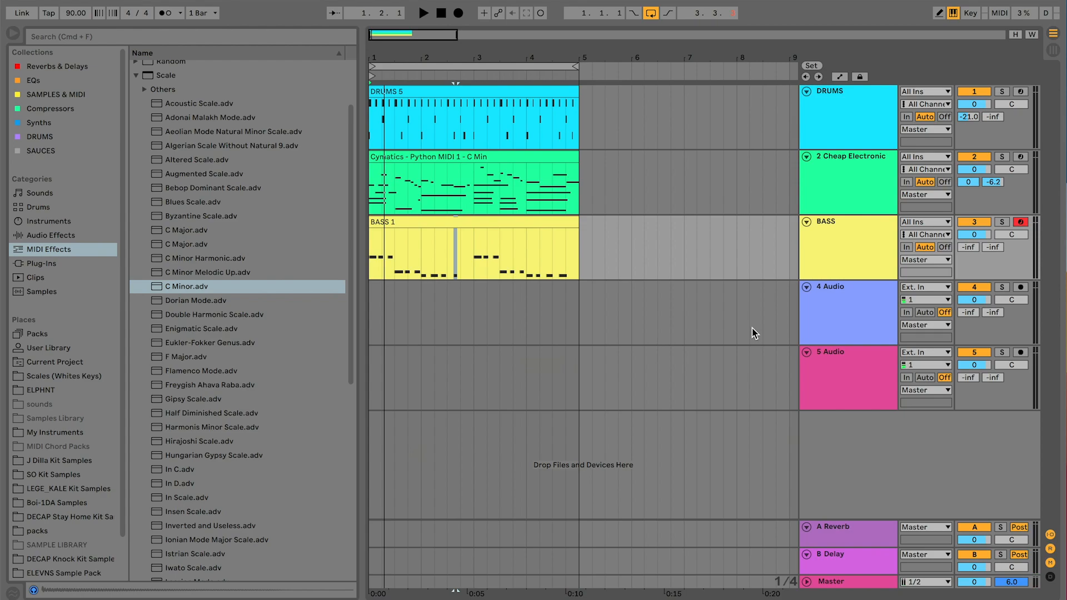
click(833, 325)
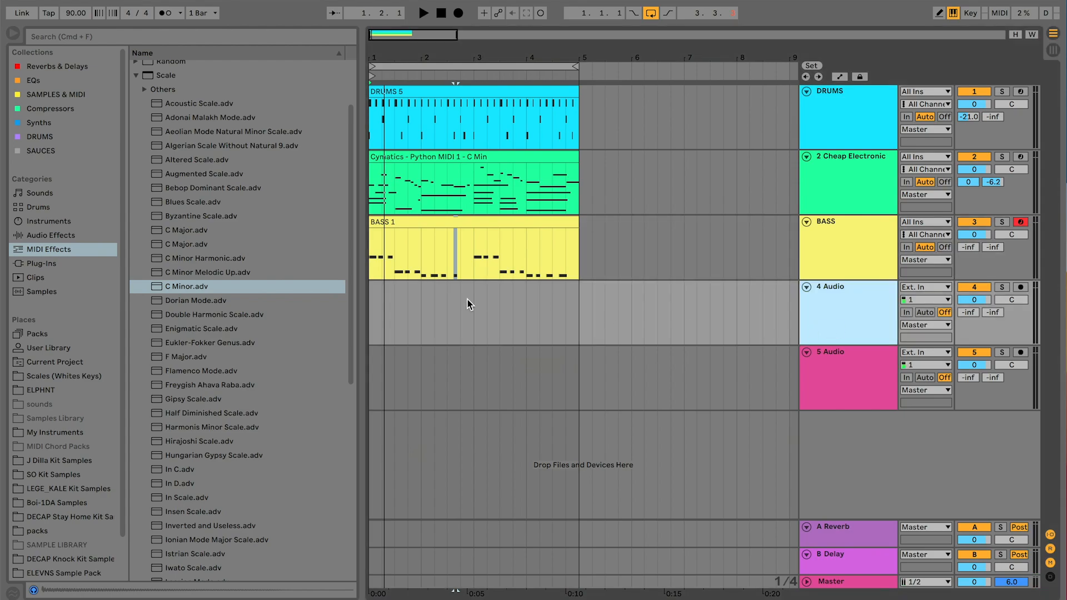
click(373, 331)
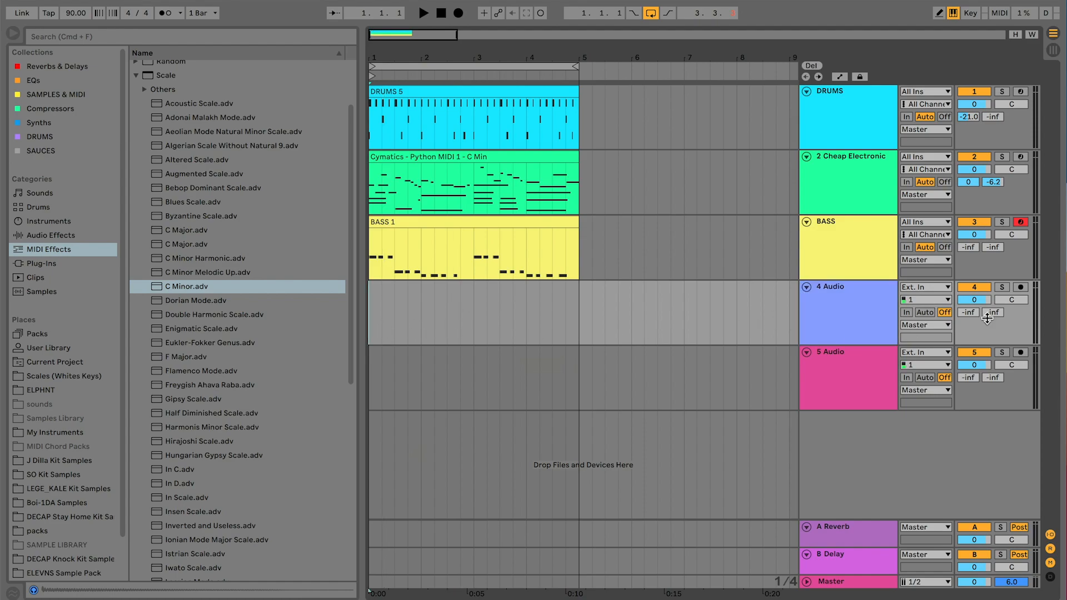
click(1020, 222)
click(1020, 287)
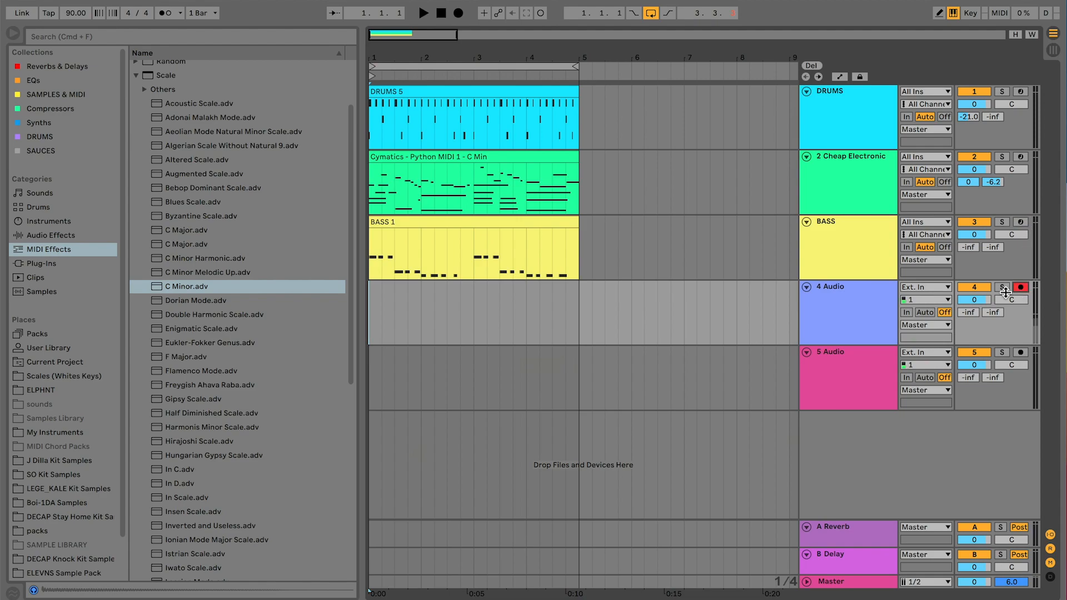
Record an audio take of about four and a half bars on the 4 Audio track from bar 1 and play it back.
click(370, 308)
click(459, 14)
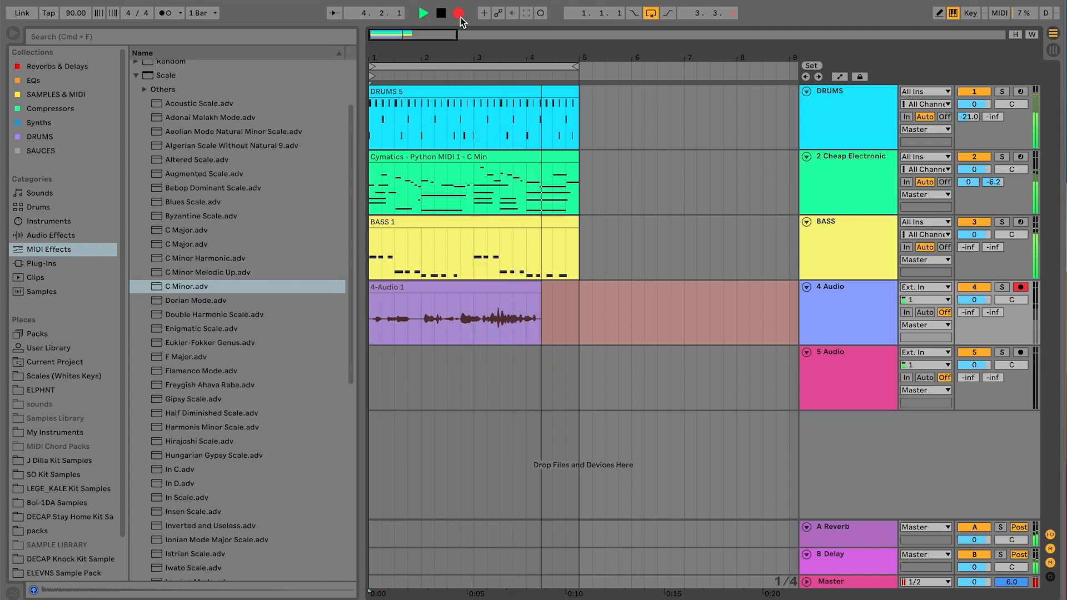
click(460, 20)
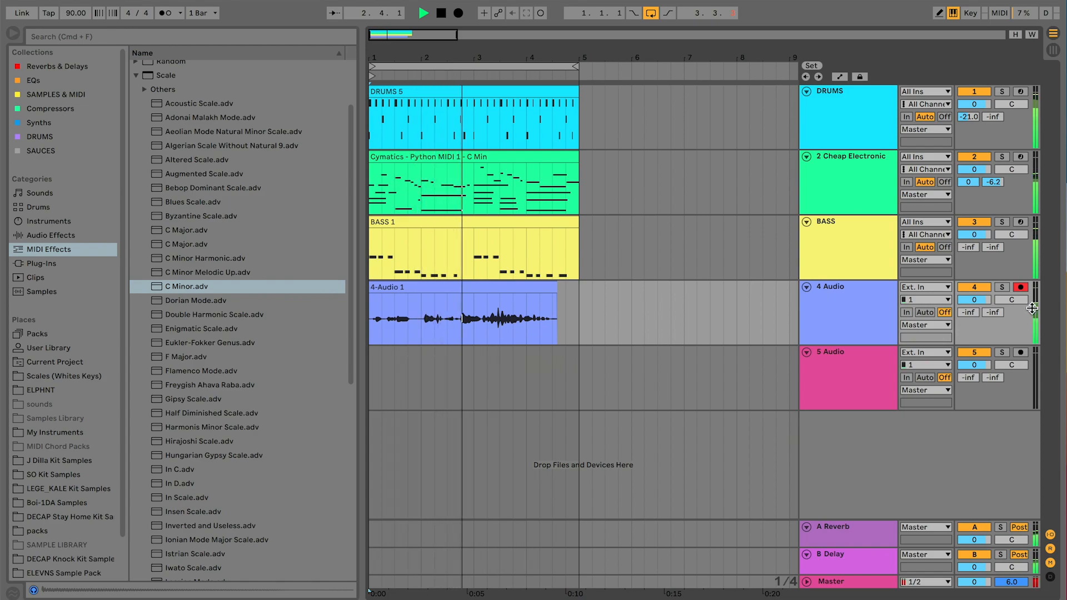
key(space)
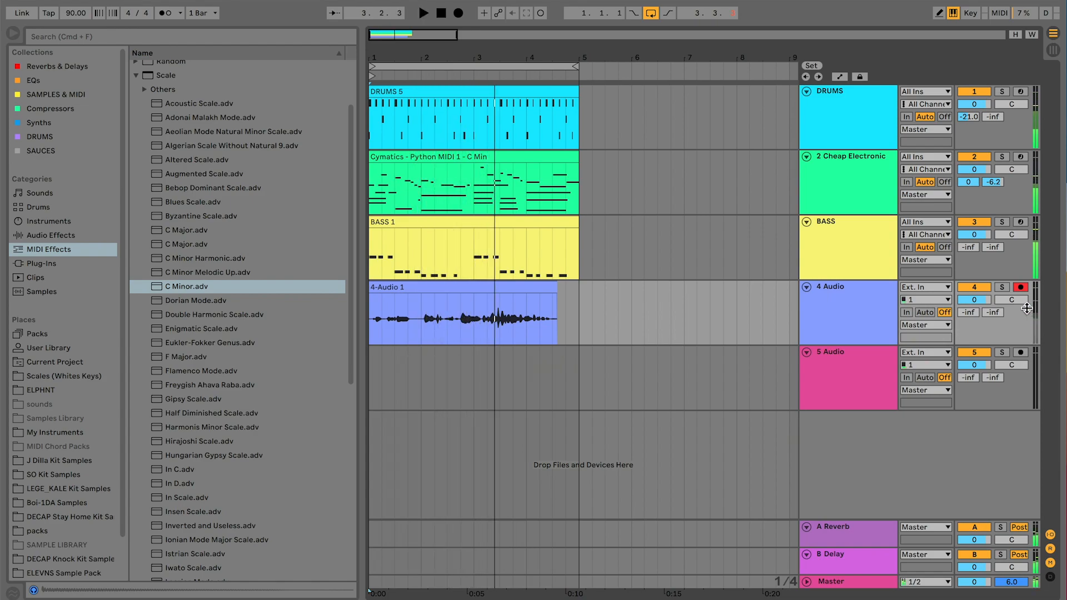
Try a volume of 6.0 dB on the 4 Audio track, play back the take and reset the volume to 0 dB.
click(851, 315)
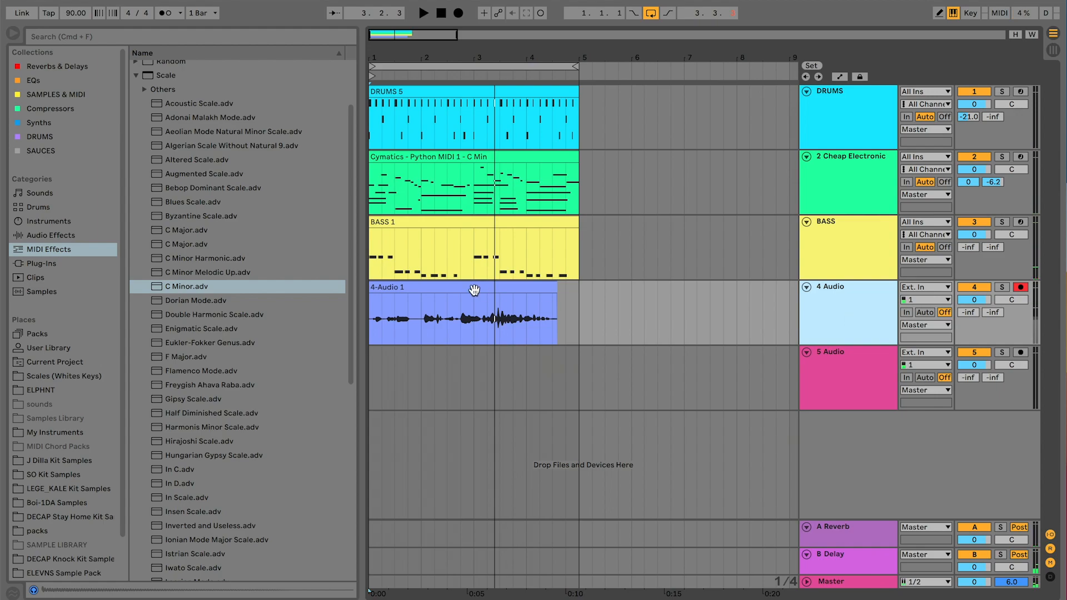
click(613, 310)
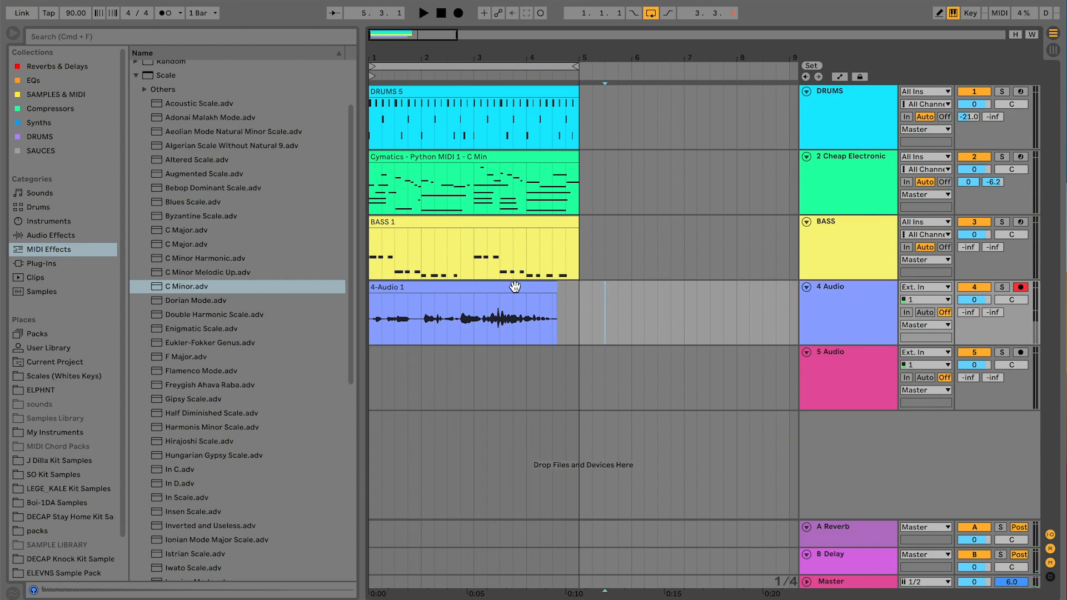
click(975, 305)
drag(974, 305, 982, 294)
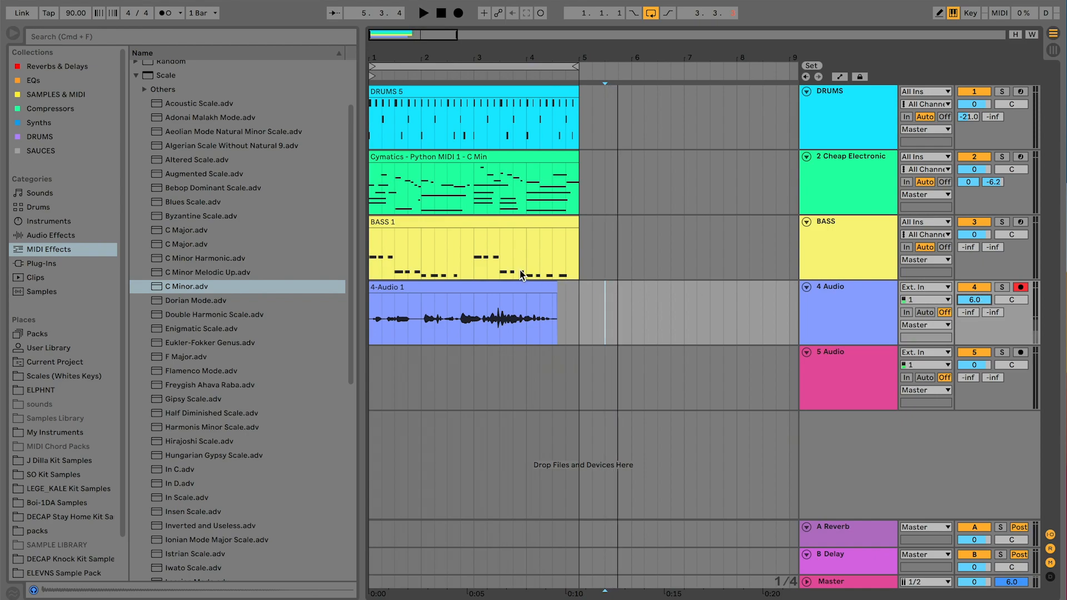
click(443, 288)
key(space)
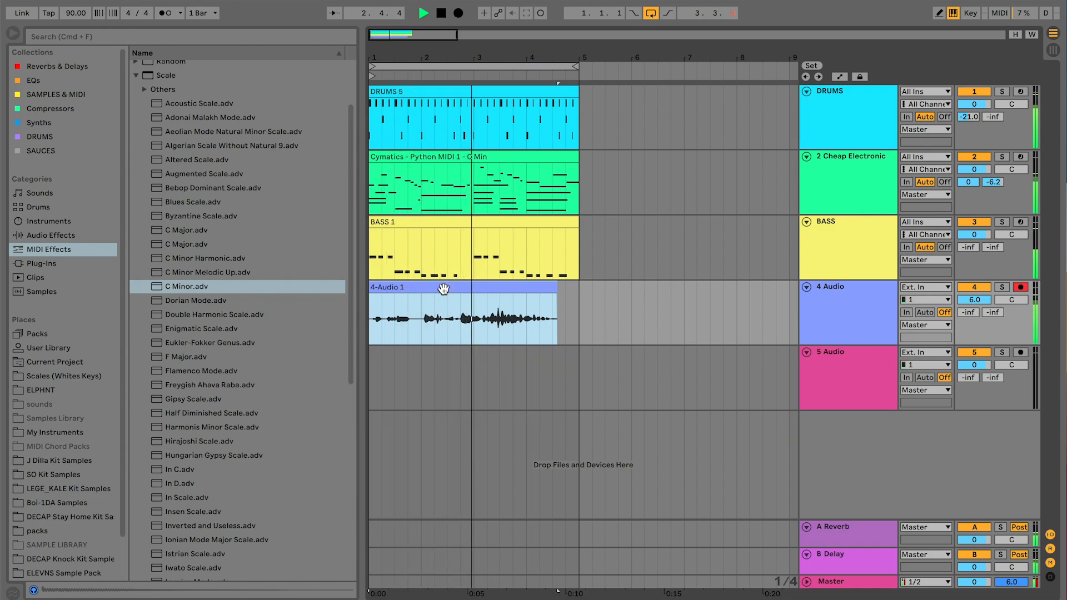
key(space)
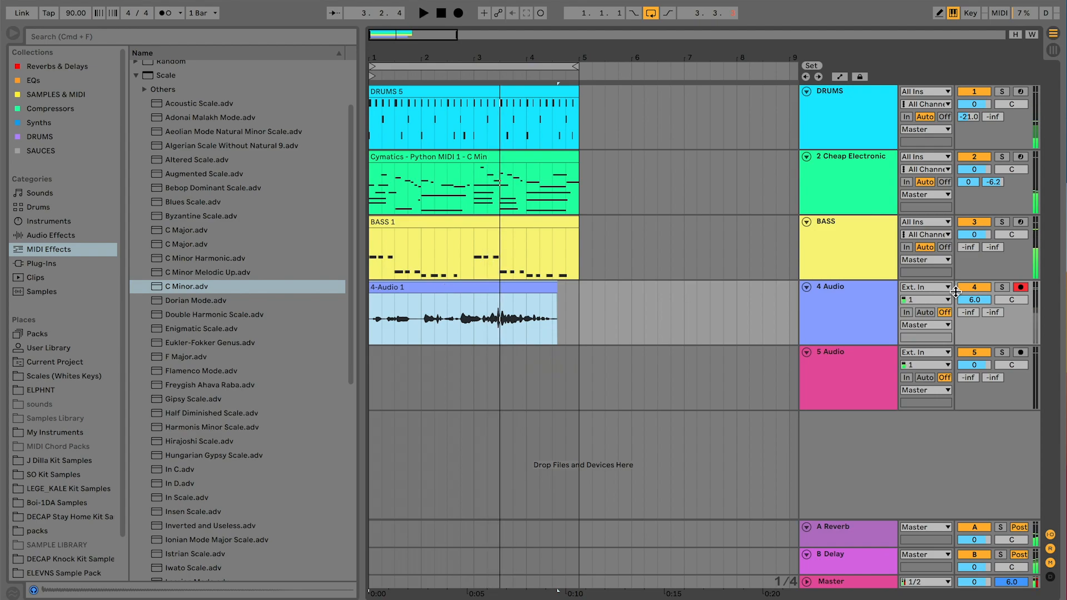
click(977, 304)
key(Delete)
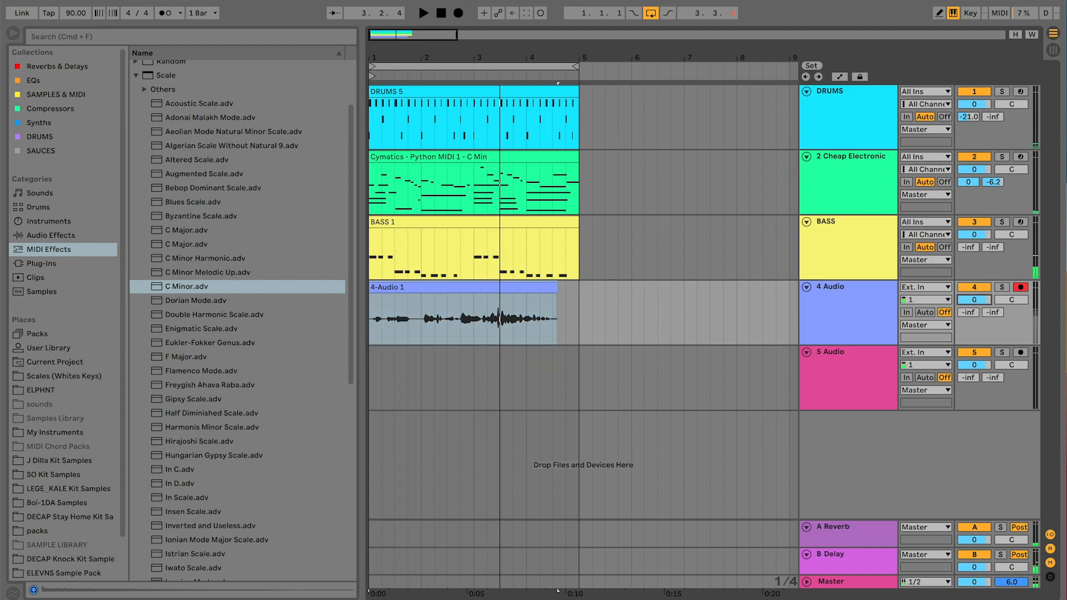
Open the 4-Audio 1 clip's sample settings and raise the clip gain to 9.75 dB while checking it in playback.
double_click(475, 293)
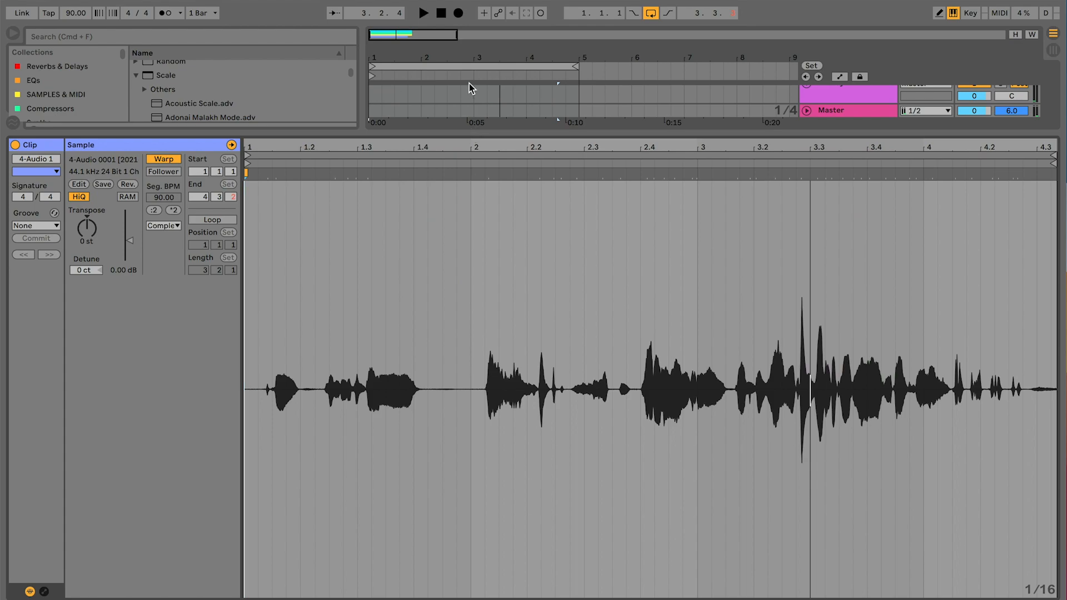
drag(462, 136, 462, 250)
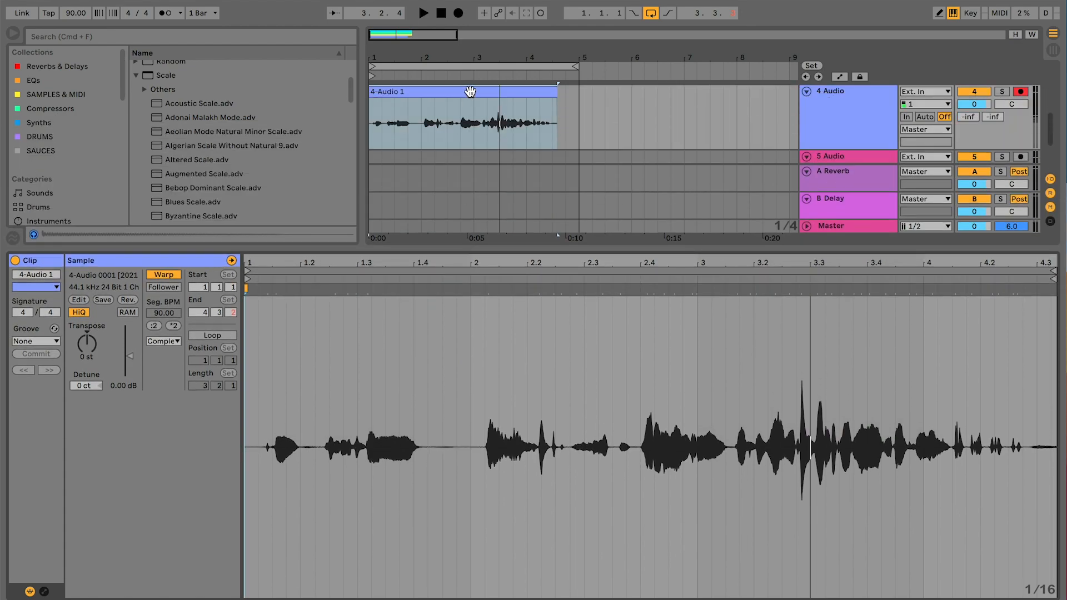
click(469, 91)
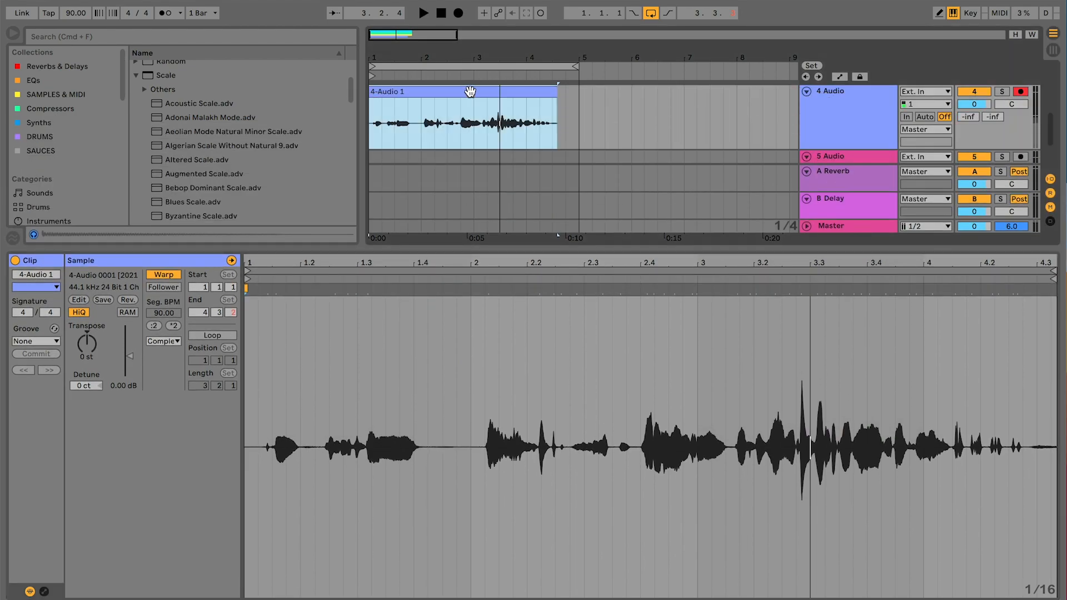
click(131, 359)
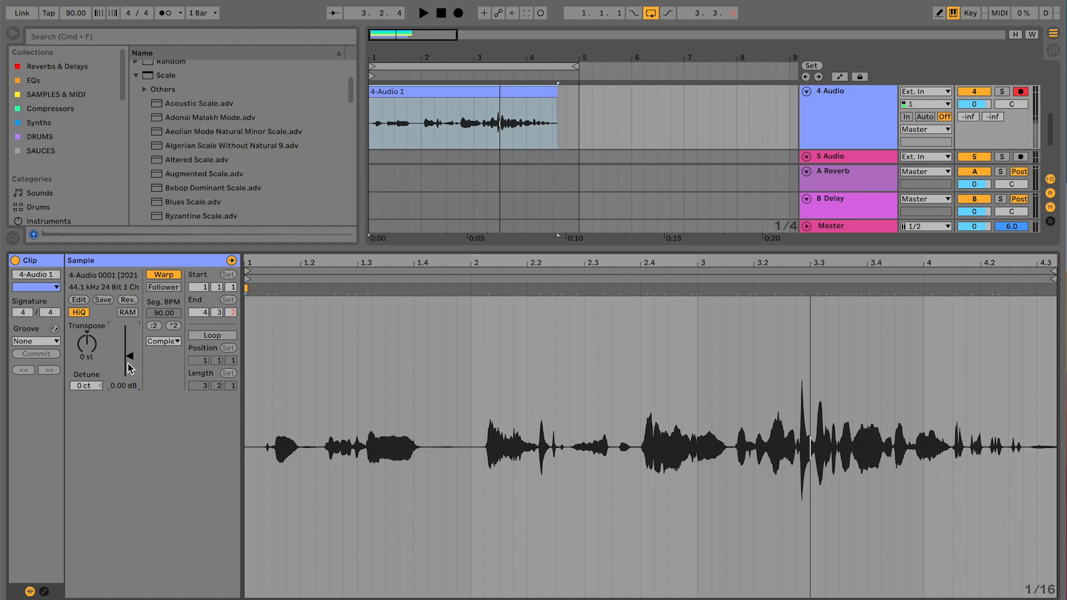
drag(132, 362, 132, 348)
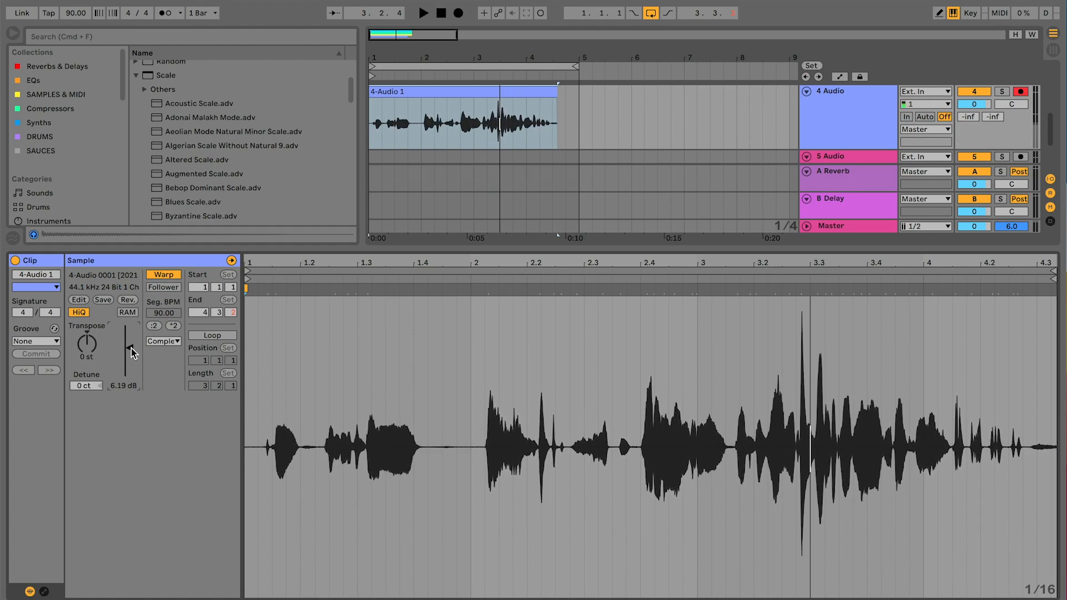
key(space)
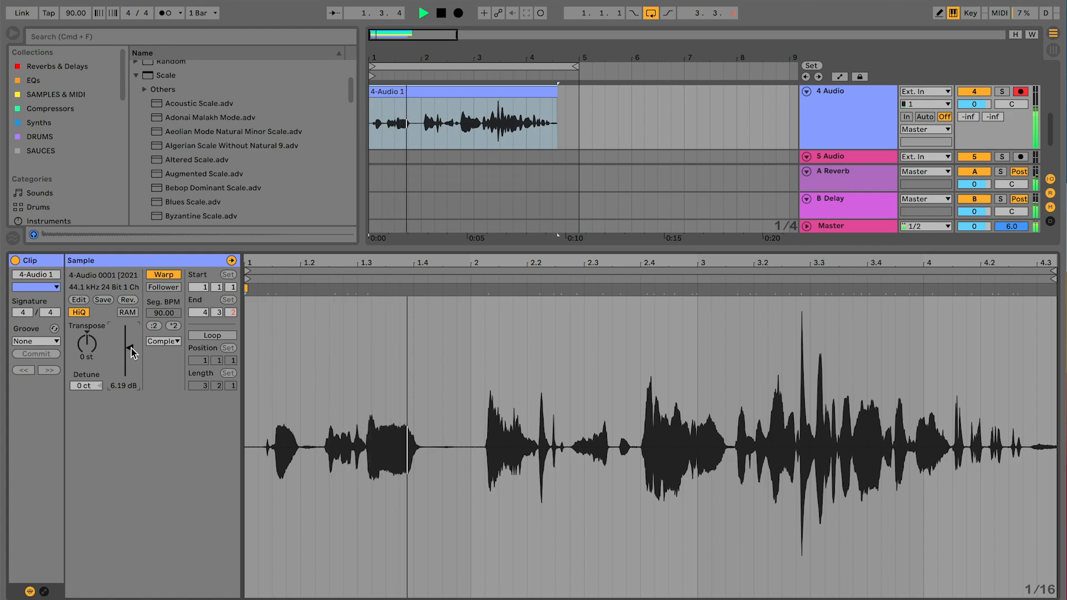
drag(132, 348, 131, 344)
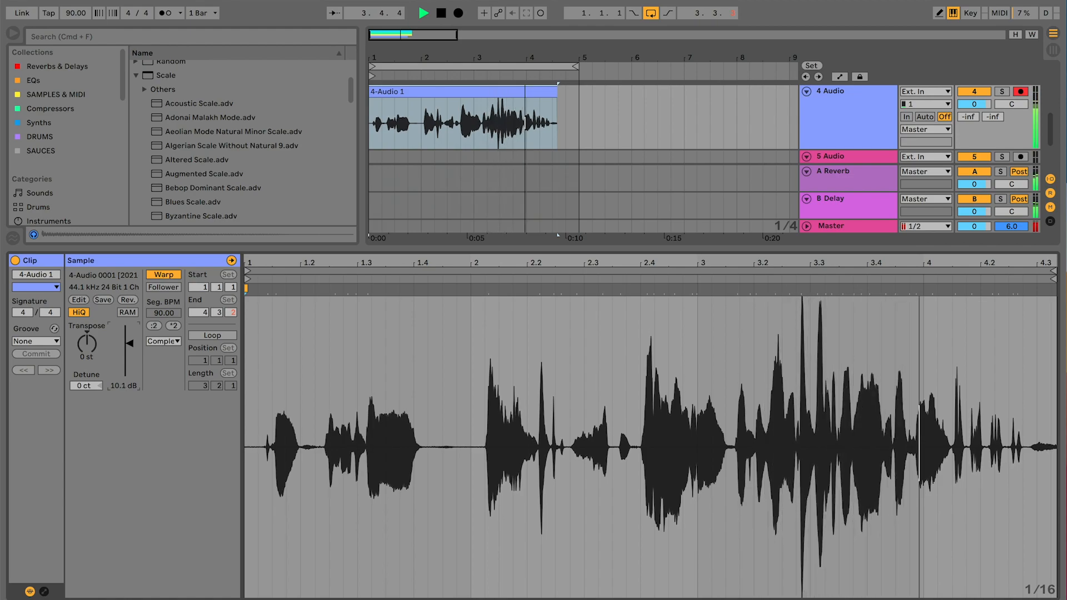
key(space)
Try transposing the 4-Audio 1 clip up to 3 and 8 semitones while playing it back.
click(87, 346)
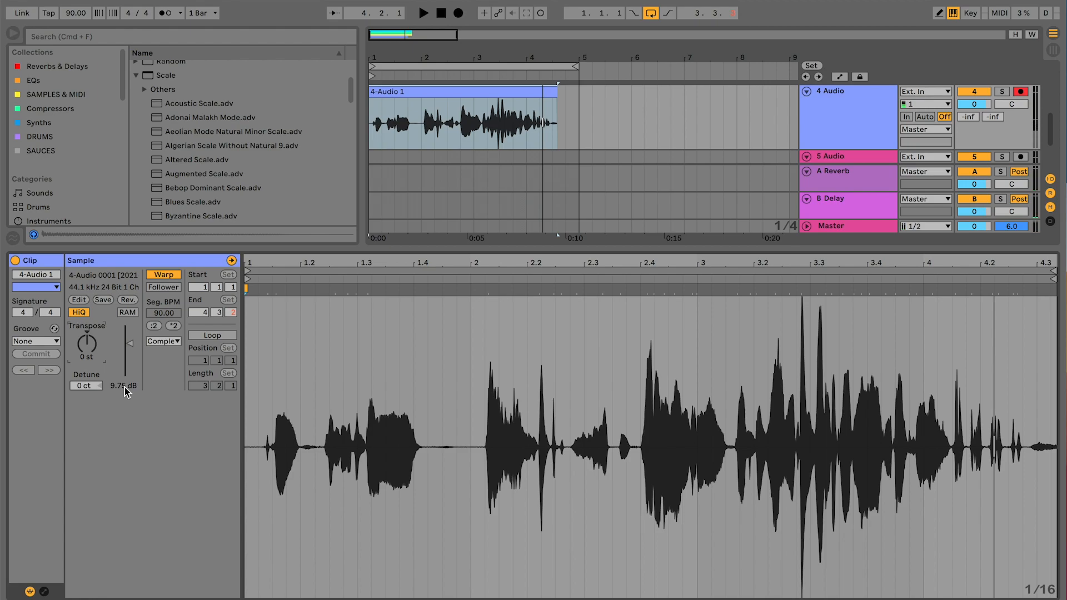
key(Up)
key(Up)
key(Up)
key(space)
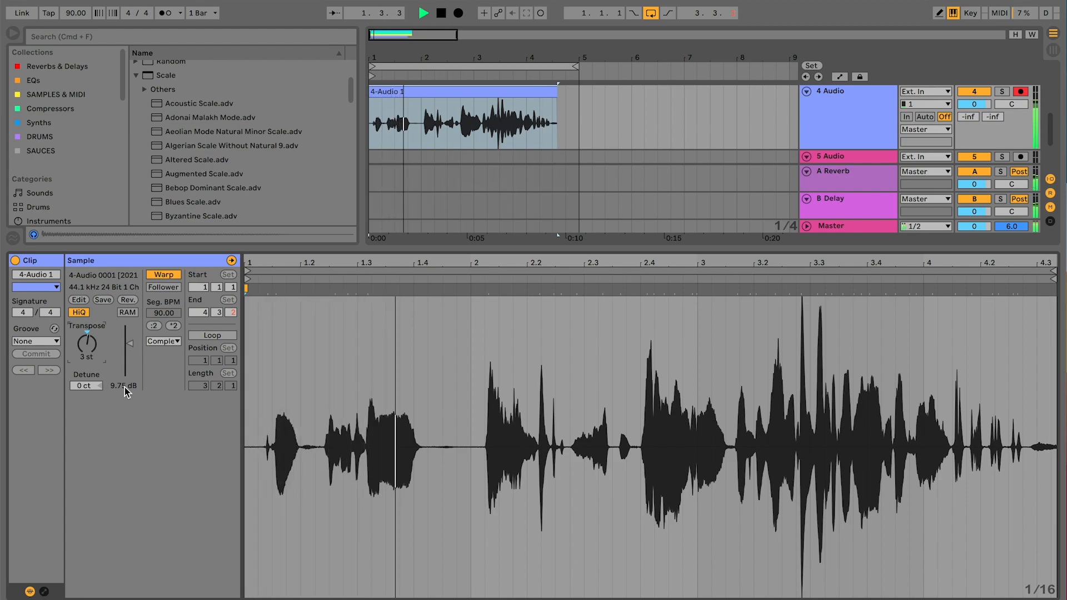
key(Up)
key(Up)
key(Up)
key(Up)
key(Up)
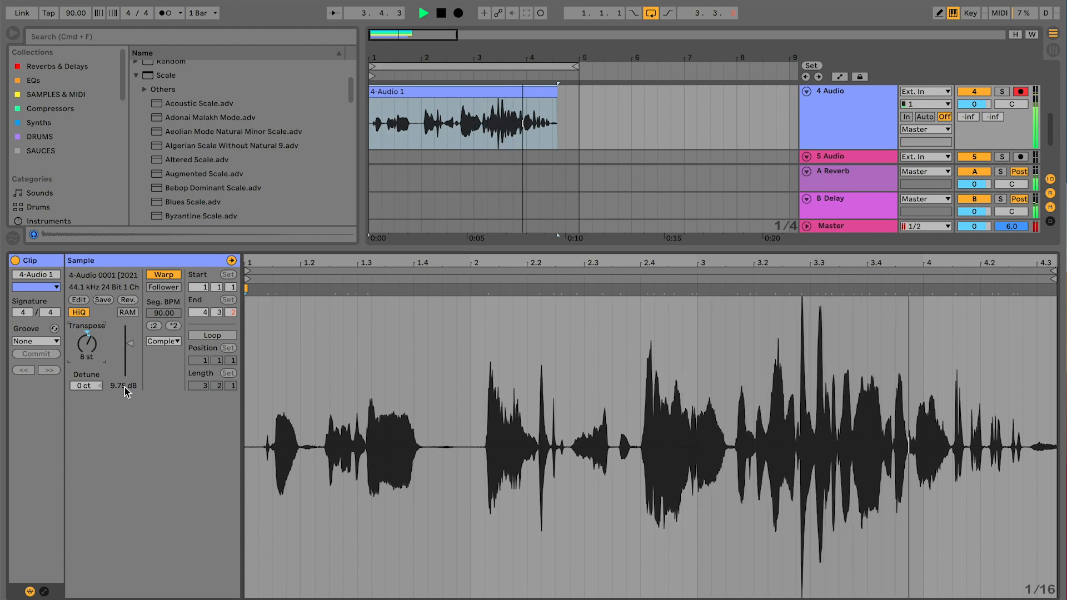
key(space)
Try the 4-Audio 1 clip at -4 semitones in playback, reset its transposition to 0 st and close the detail view.
key(Delete)
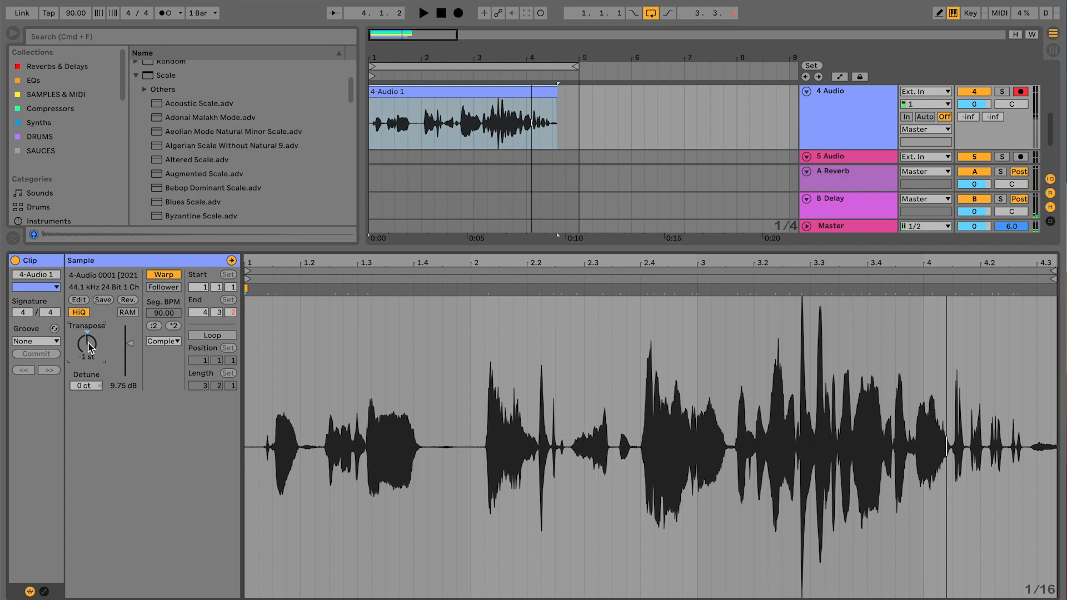
key(space)
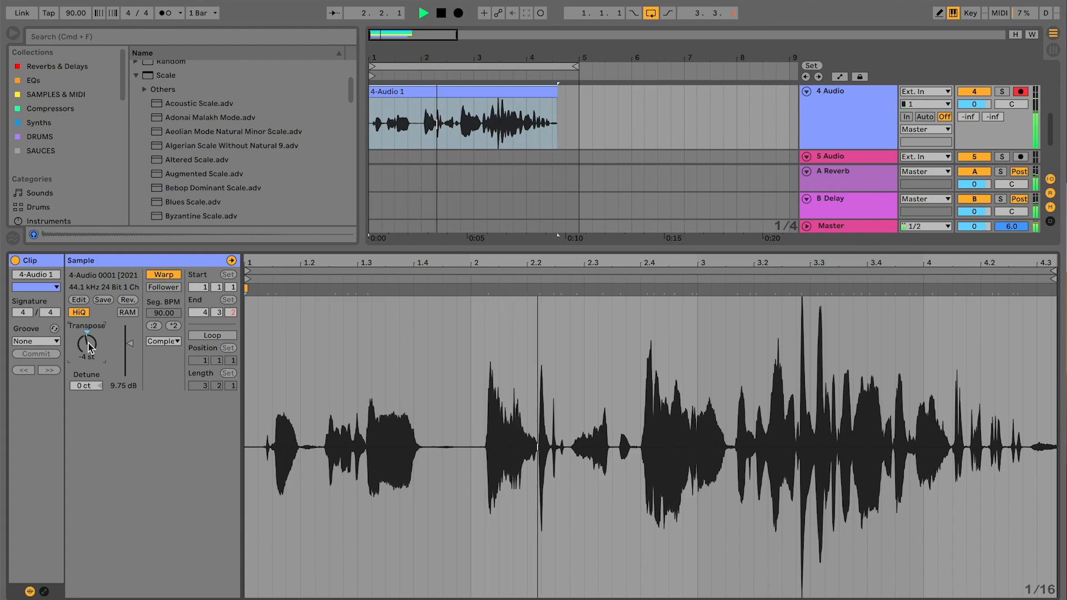
key(space)
scroll(89, 348, up, 1)
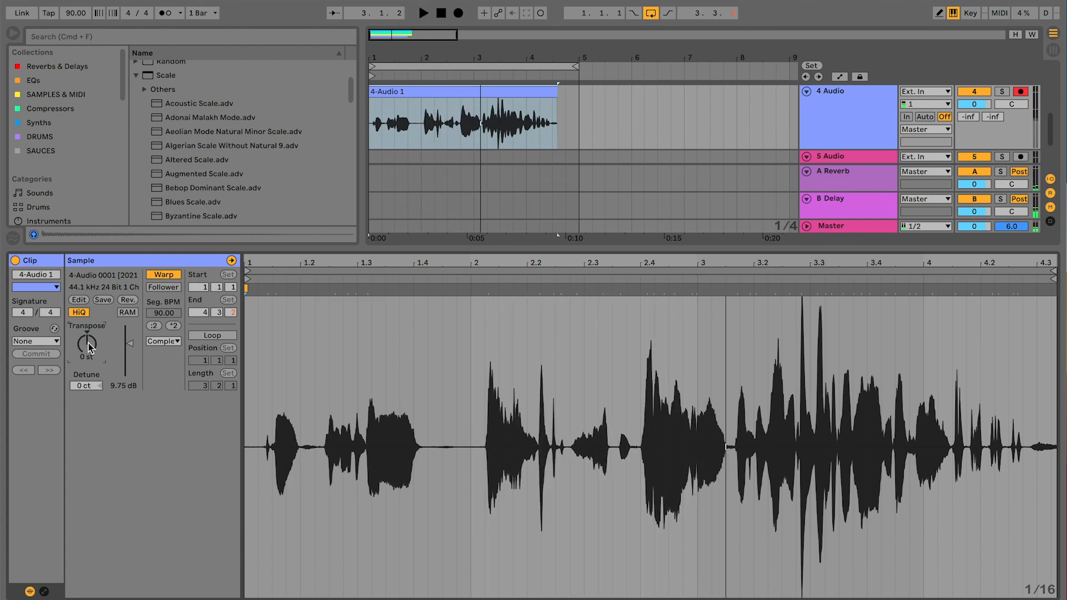
key(super+alt+l)
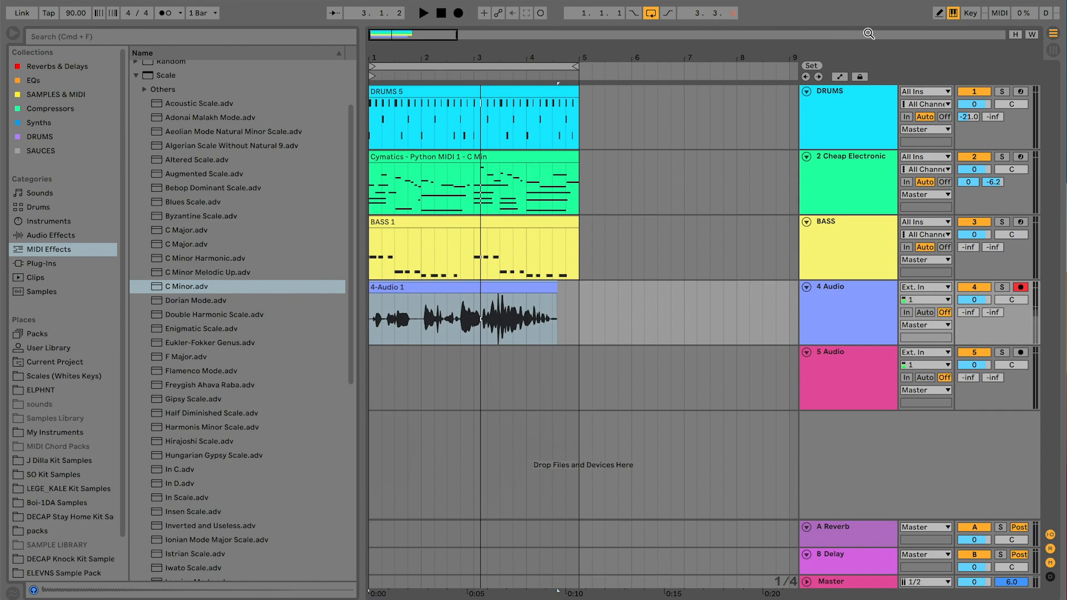
Narrow the browser, disarm the 4 Audio track for recording and deactivate its 4-Audio 1 clip.
drag(365, 187, 284, 196)
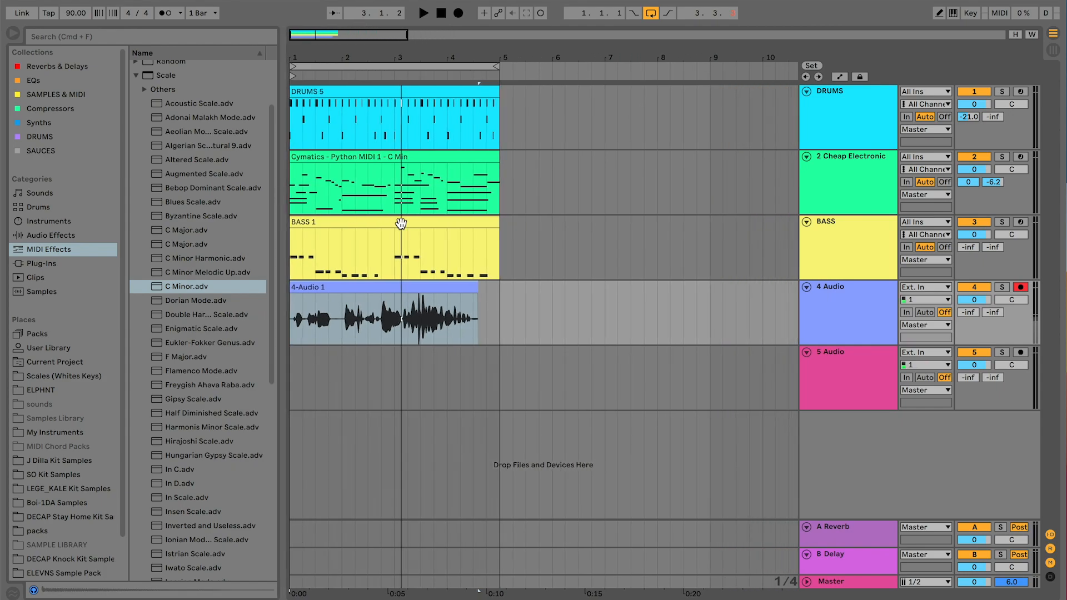
click(388, 98)
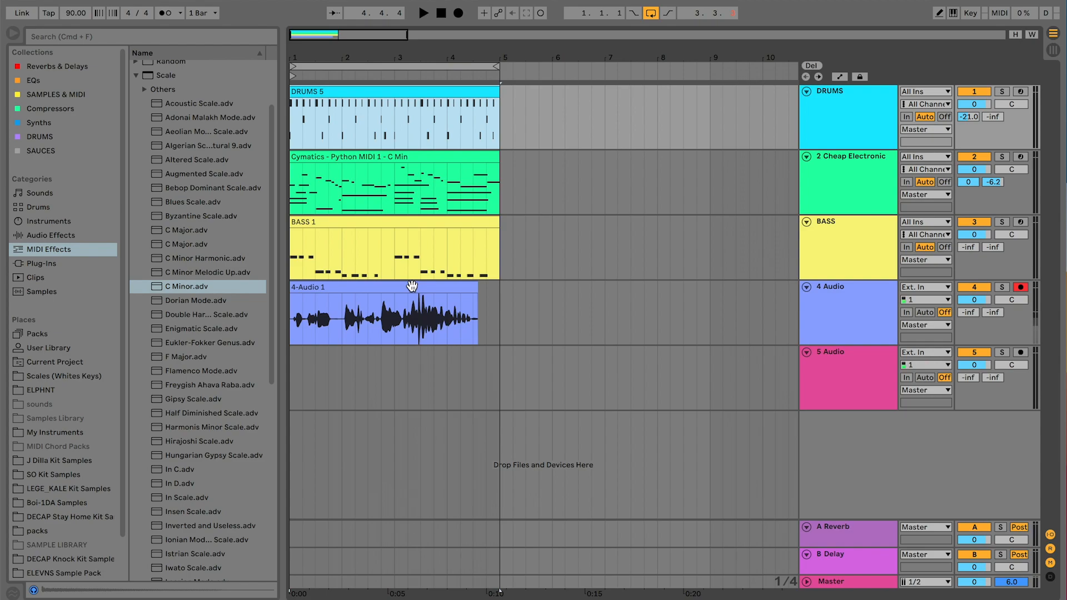
click(847, 124)
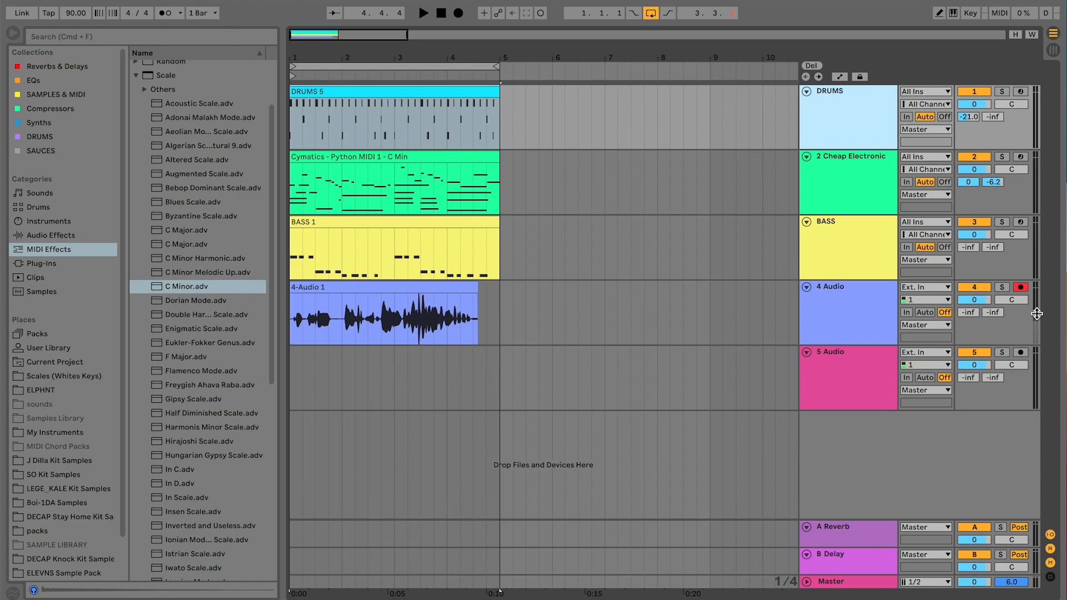
click(1020, 287)
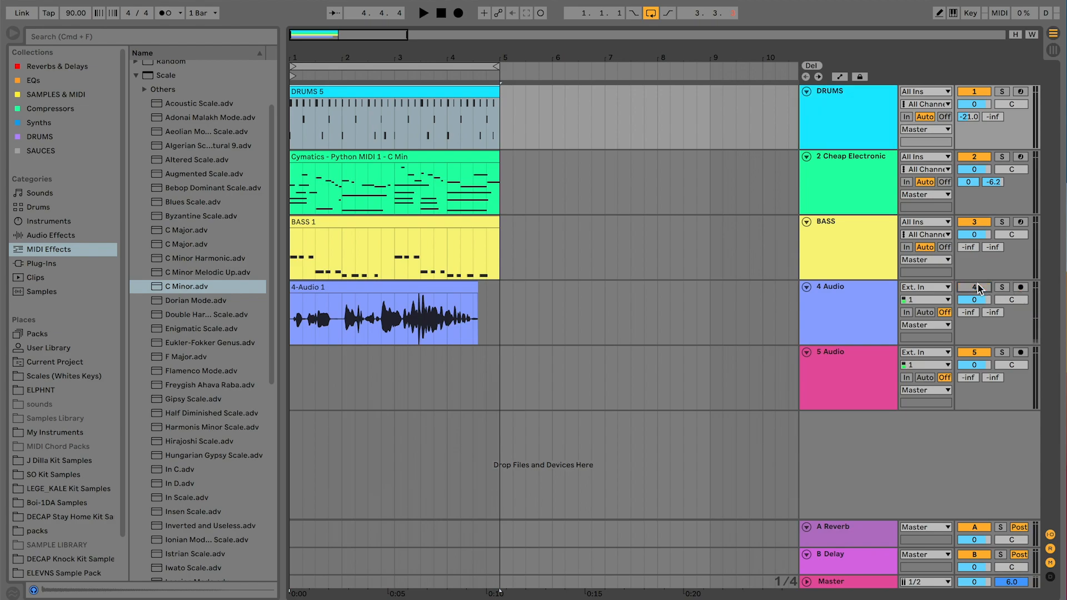
click(430, 291)
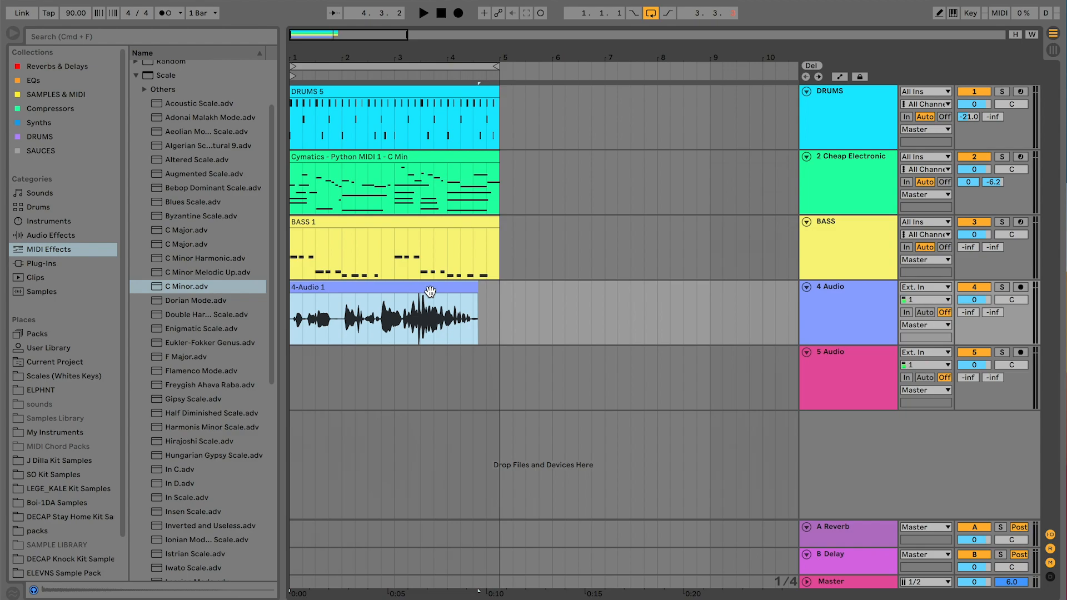
key(0)
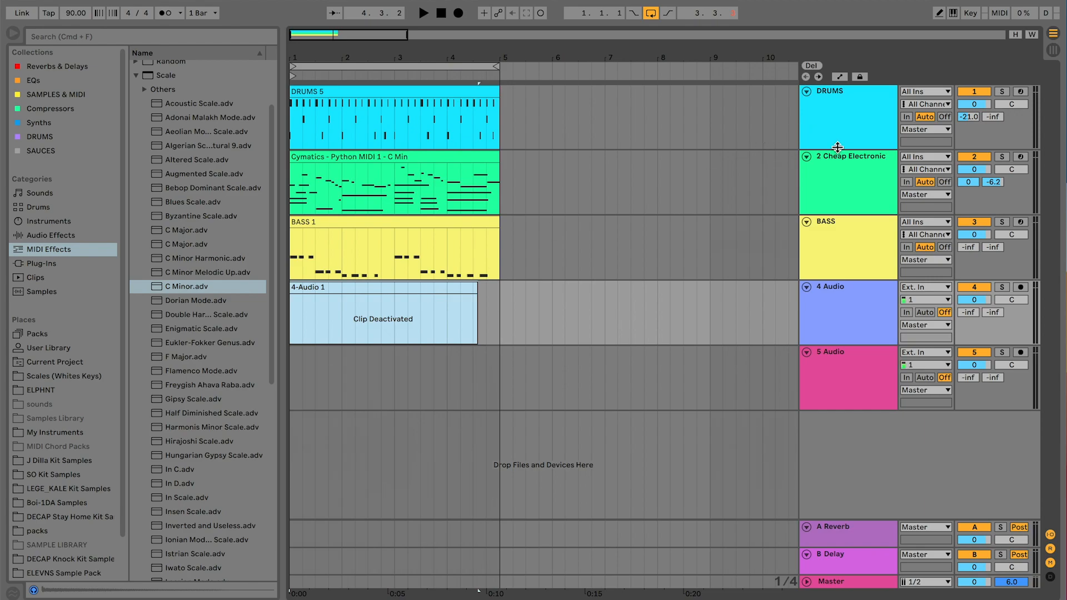
Make the DRUMS track taller and show its Track Volume automation in the arrangement.
drag(838, 147, 838, 160)
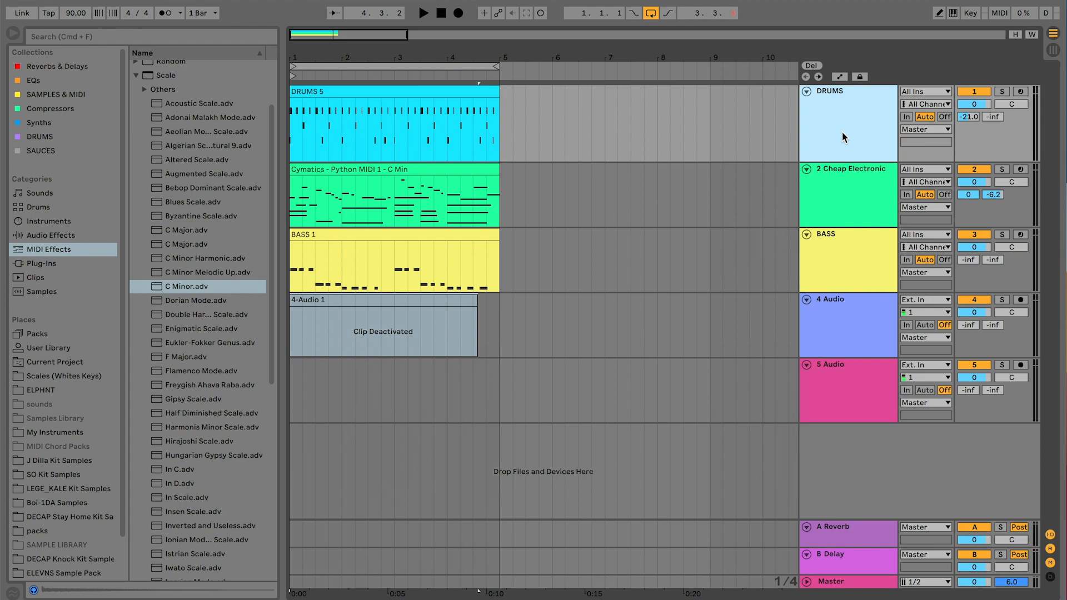
key(a)
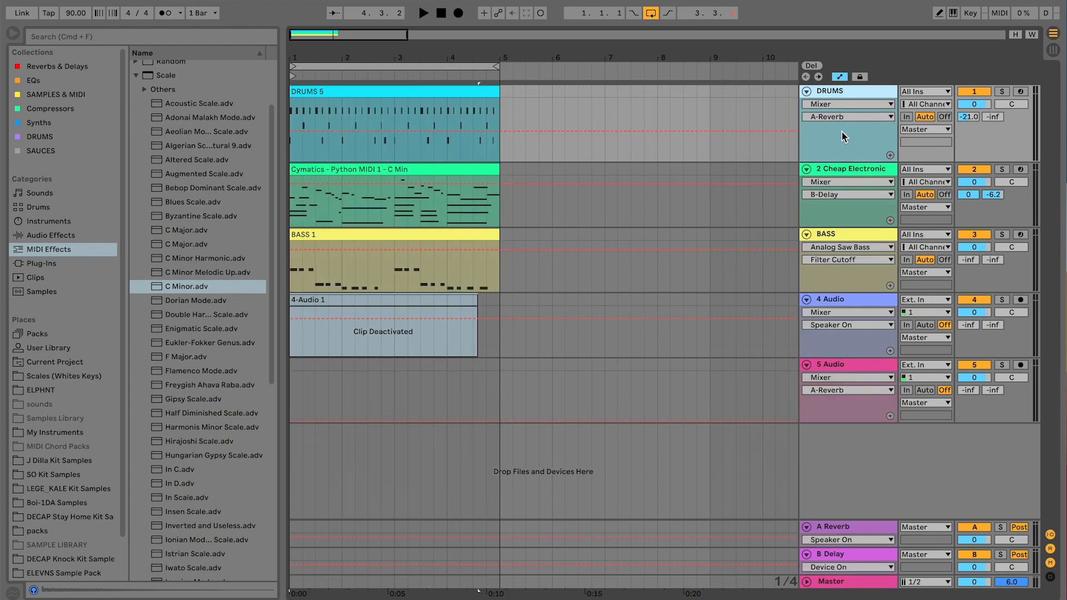
key(a)
click(952, 15)
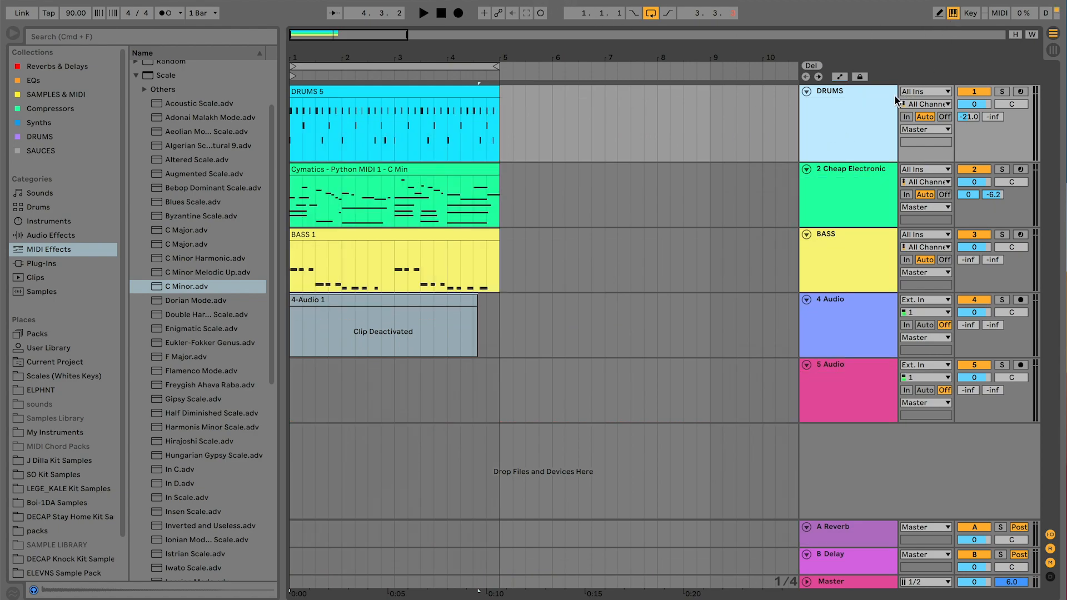
click(953, 14)
key(a)
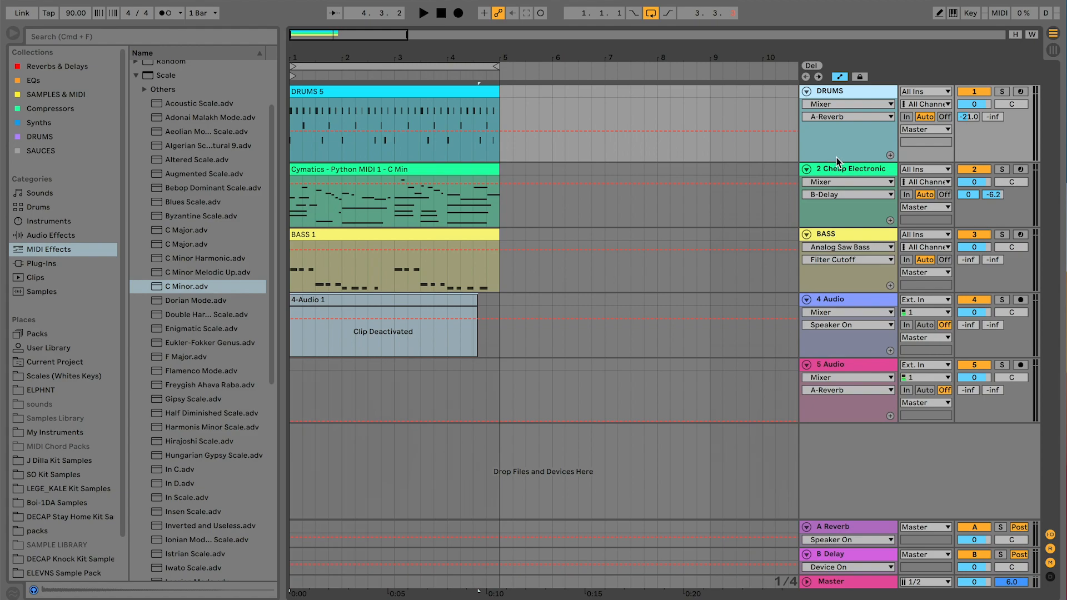
drag(838, 162, 839, 188)
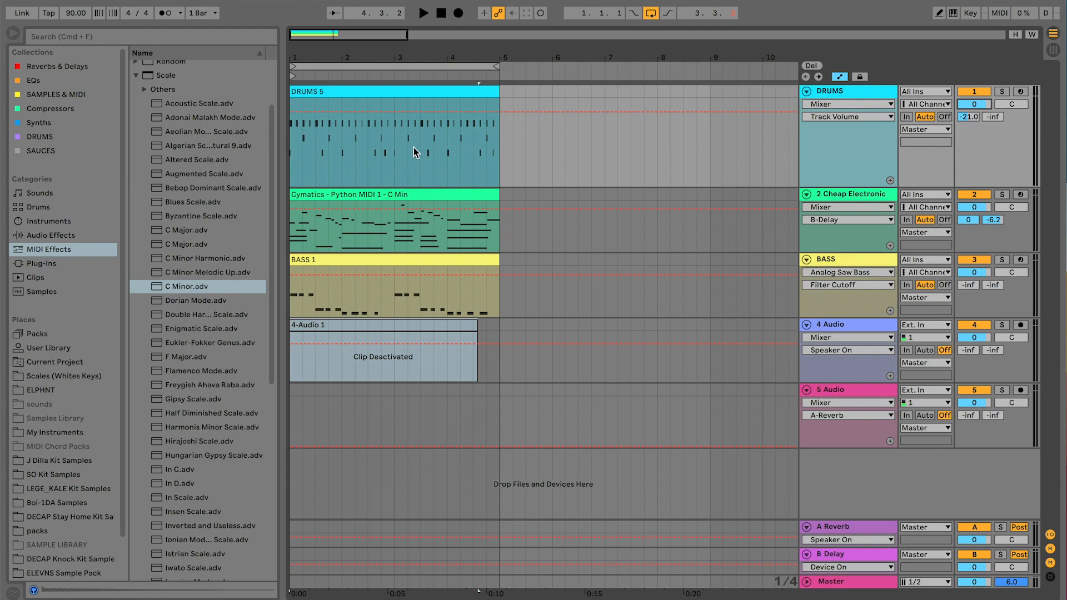
Add a 0.0 dB breakpoint at bar 3 on the DRUMS track volume envelope.
scroll(411, 147, up, 2)
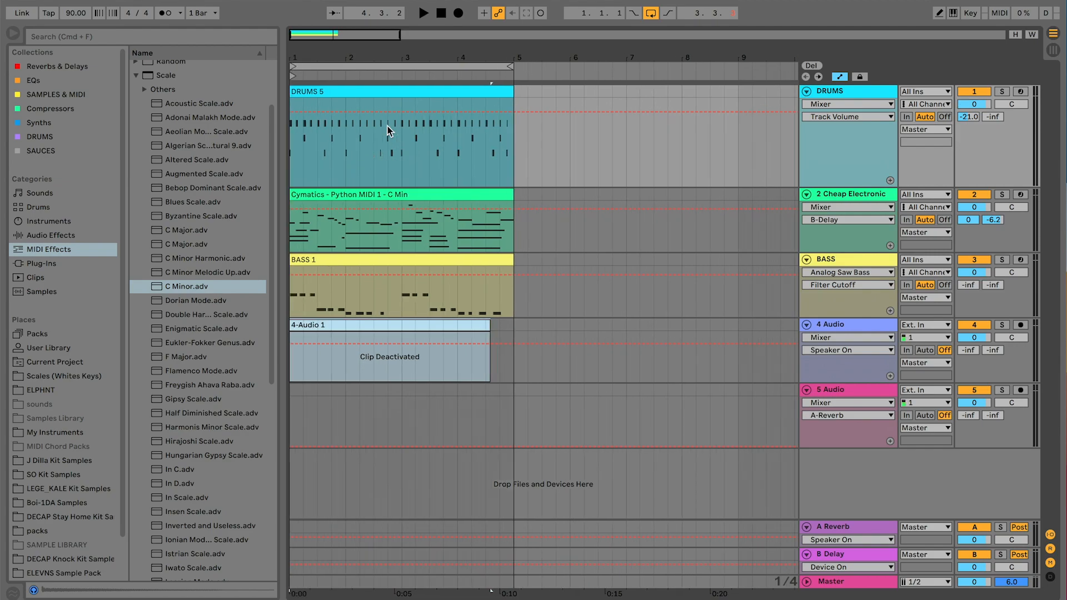
click(402, 114)
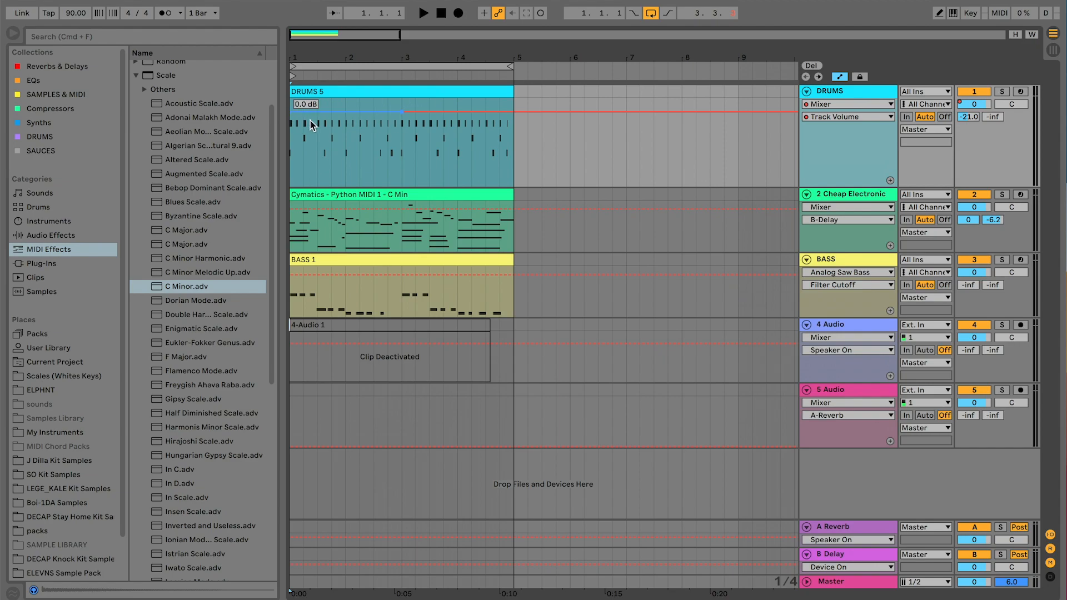
scroll(400, 114, up, 5)
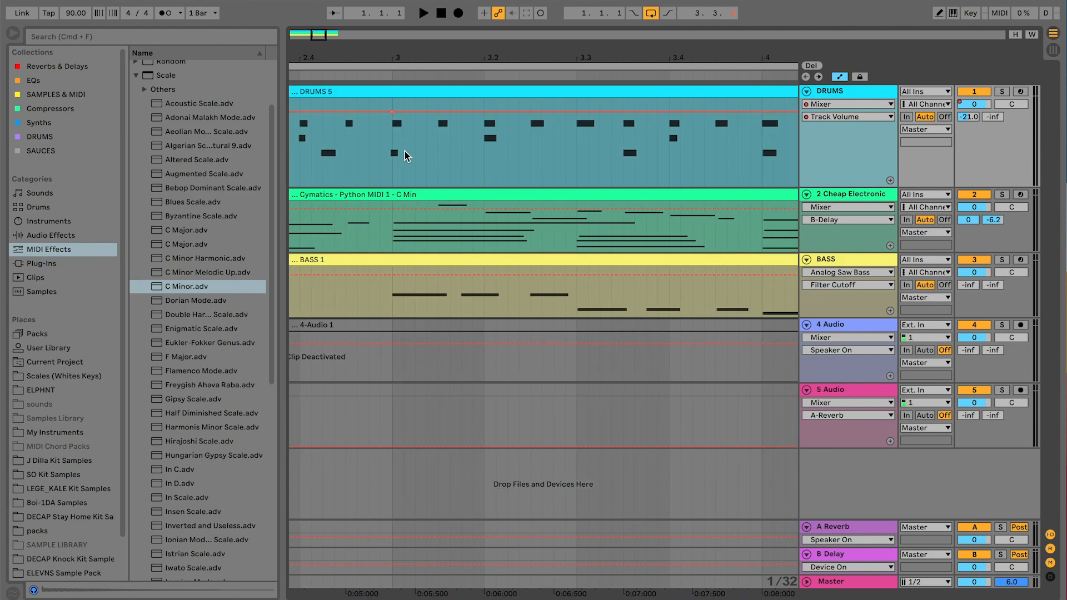
scroll(395, 118, left, 10)
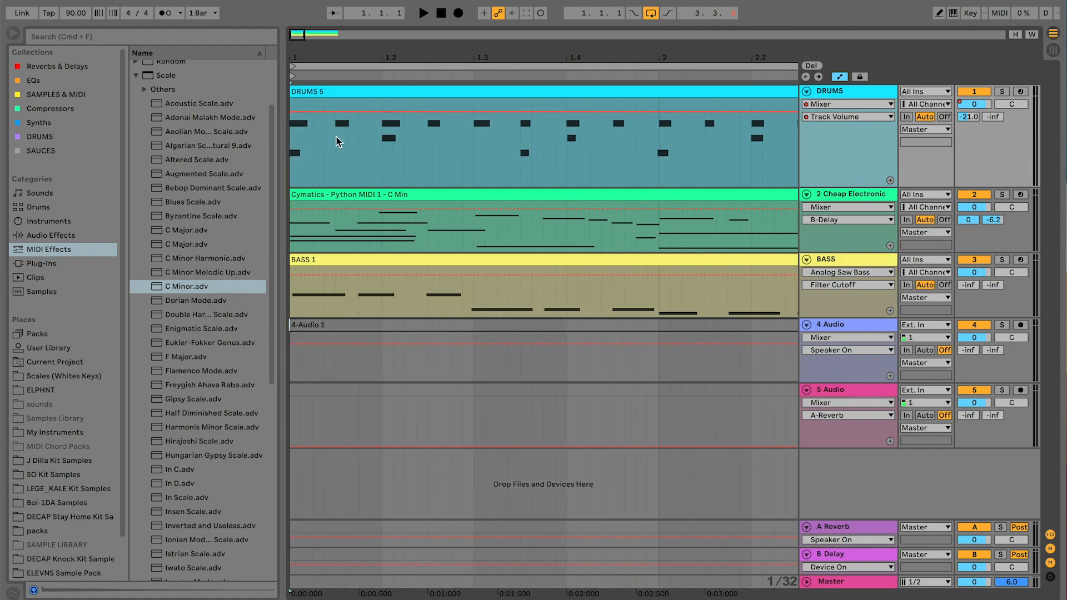
scroll(336, 137, down, 5)
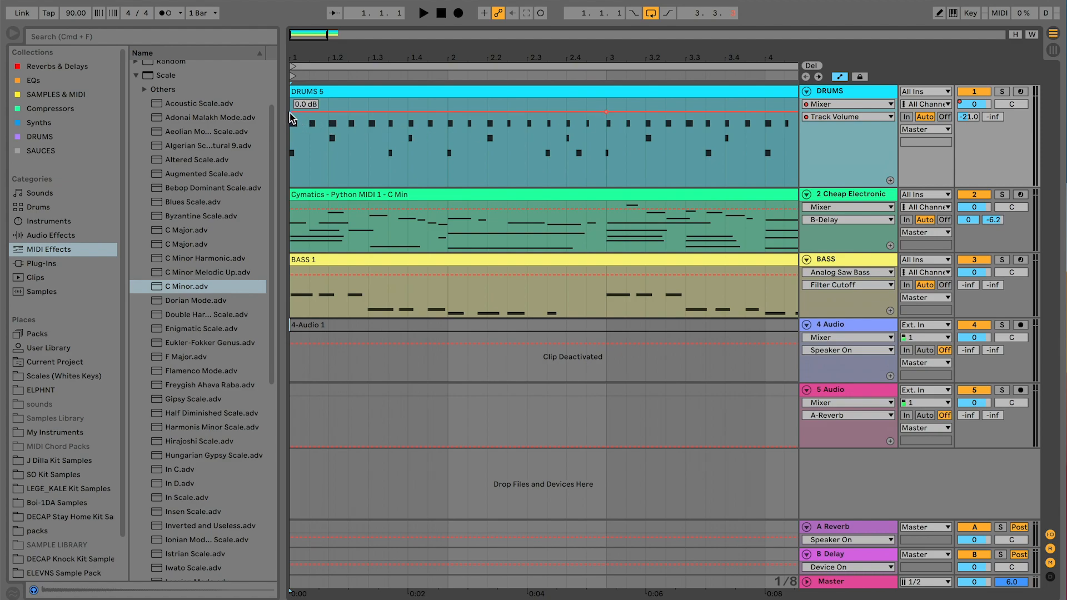
Lower the start of the DRUMS volume envelope to near its minimum for a fade-in to bar 3, play it back and hide the automation.
drag(289, 112, 290, 158)
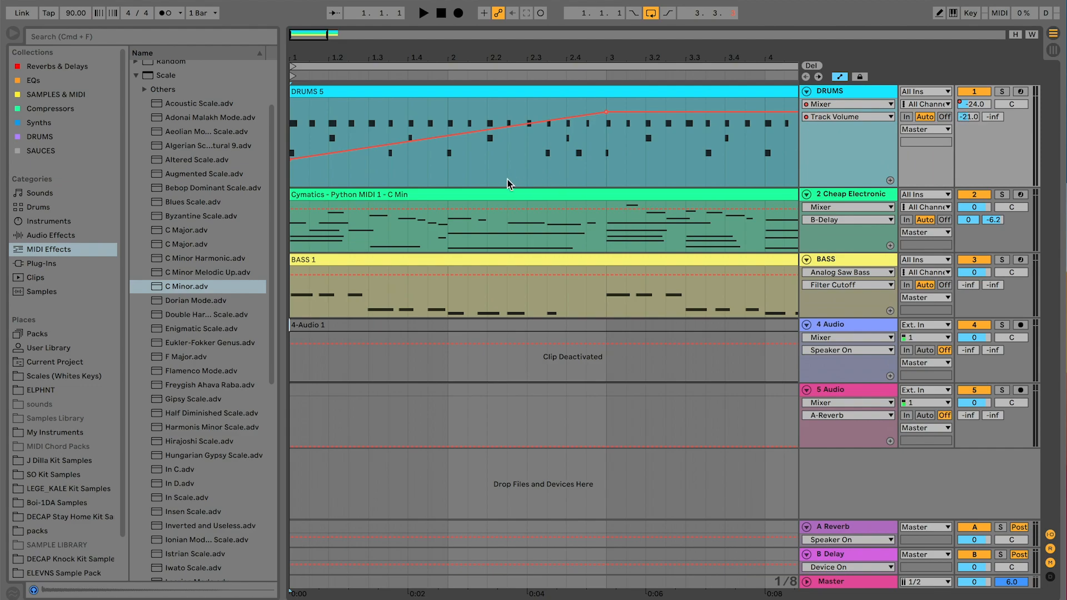
drag(290, 161, 291, 188)
key(space)
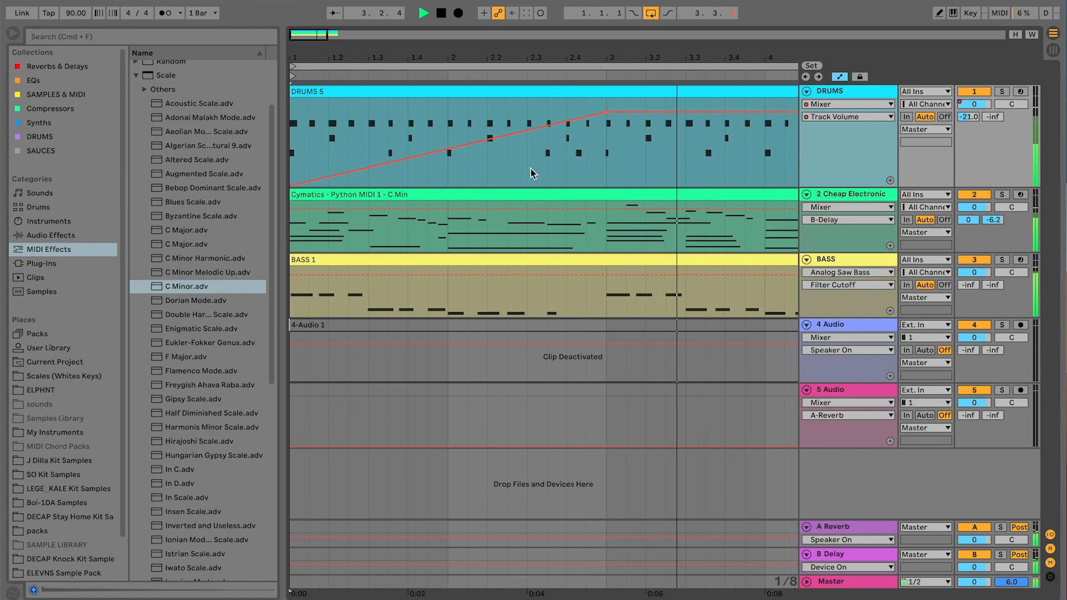
scroll(531, 168, down, 8)
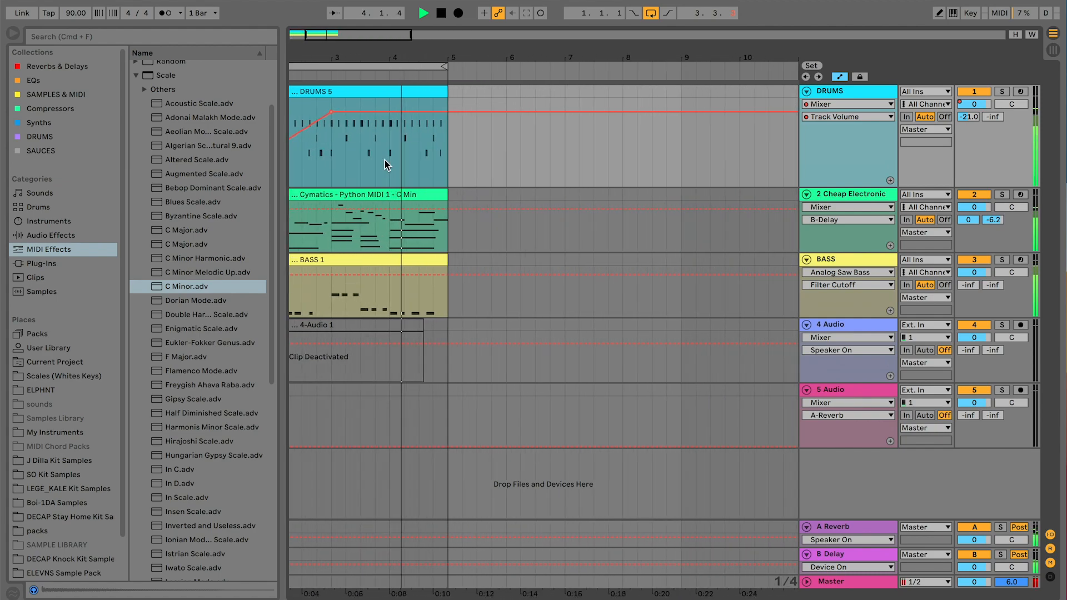
scroll(385, 160, up, 4)
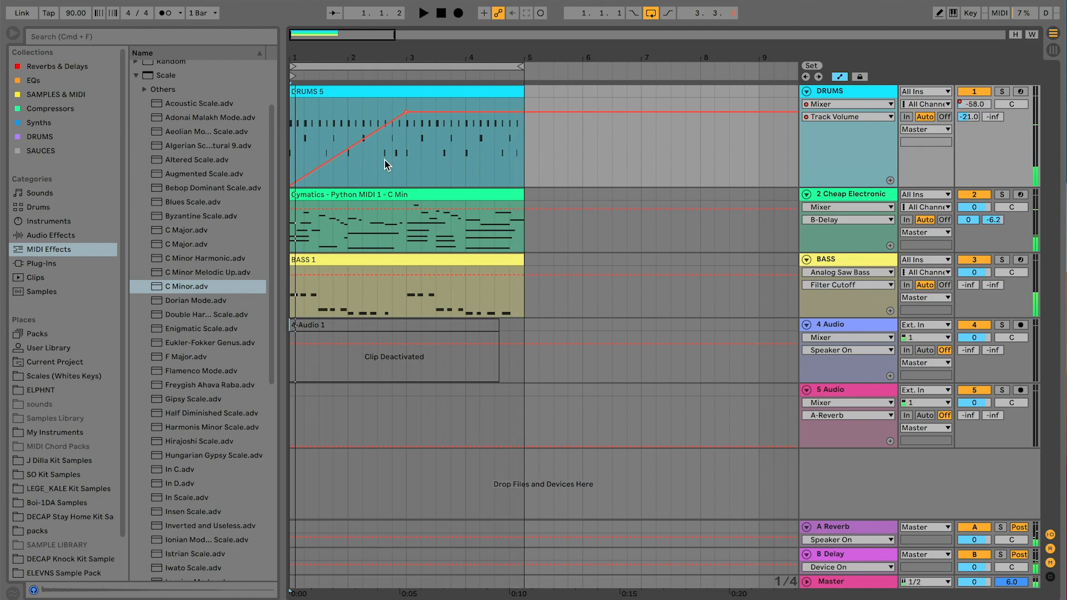
key(a)
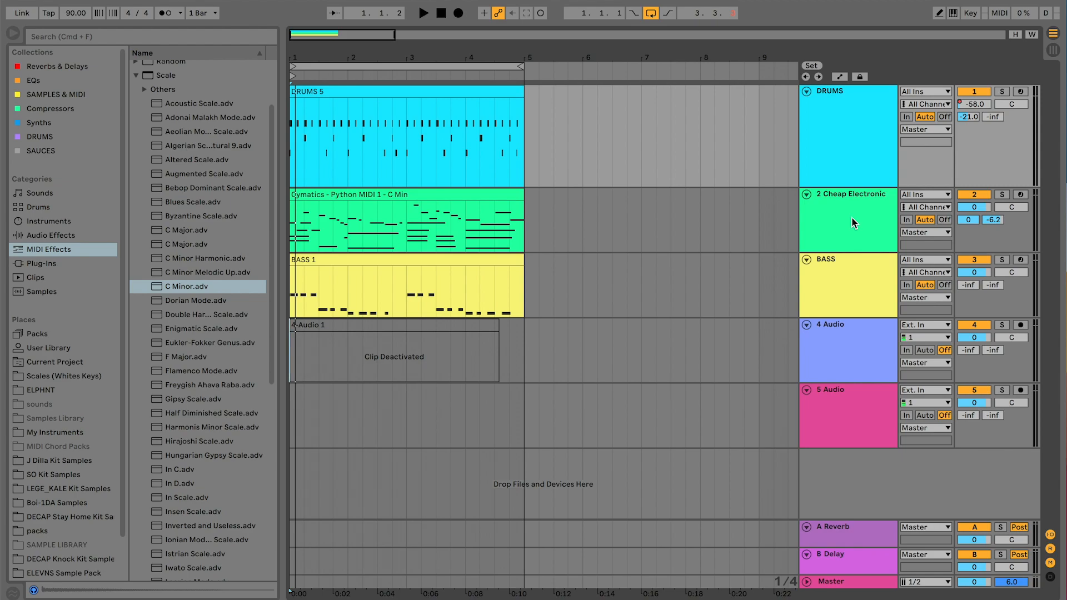
Add EQ Eight from the EQs collection to the DRUMS track and set its first band to a low-cut filter.
double_click(850, 146)
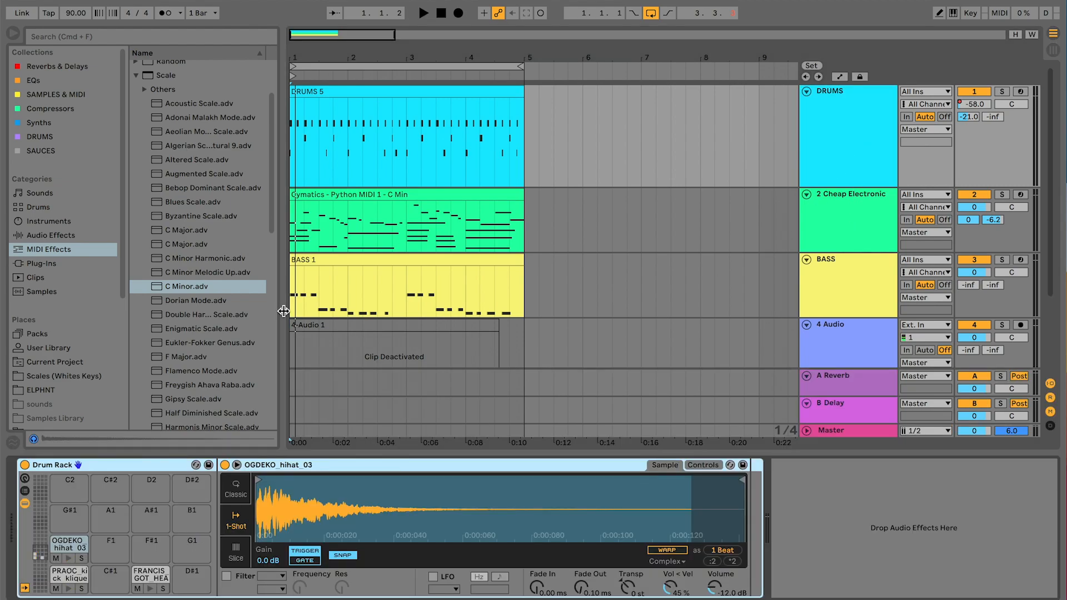
click(51, 93)
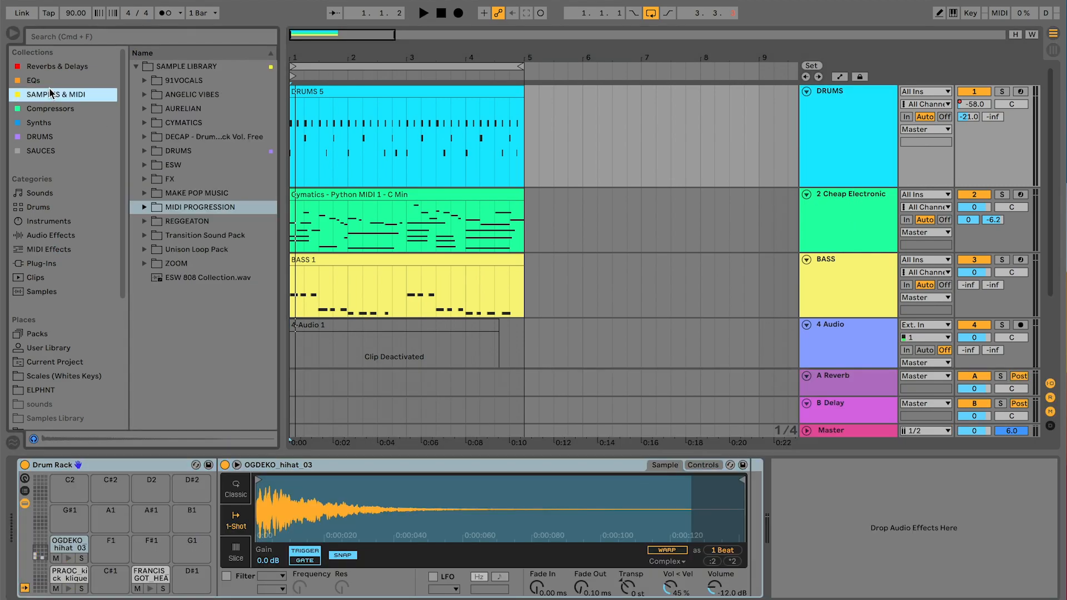
click(51, 81)
click(148, 96)
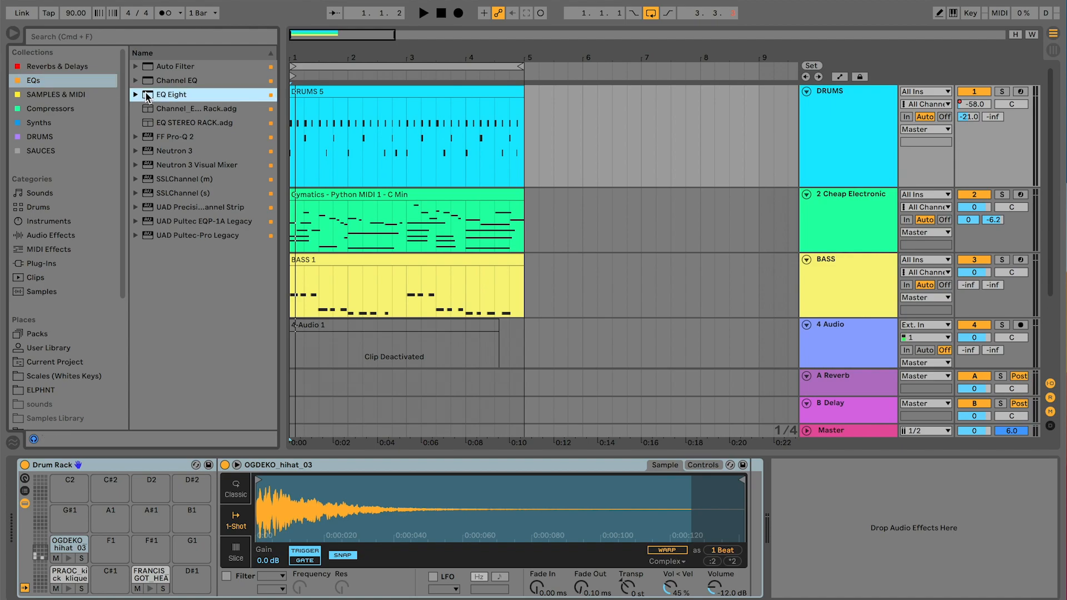
double_click(147, 95)
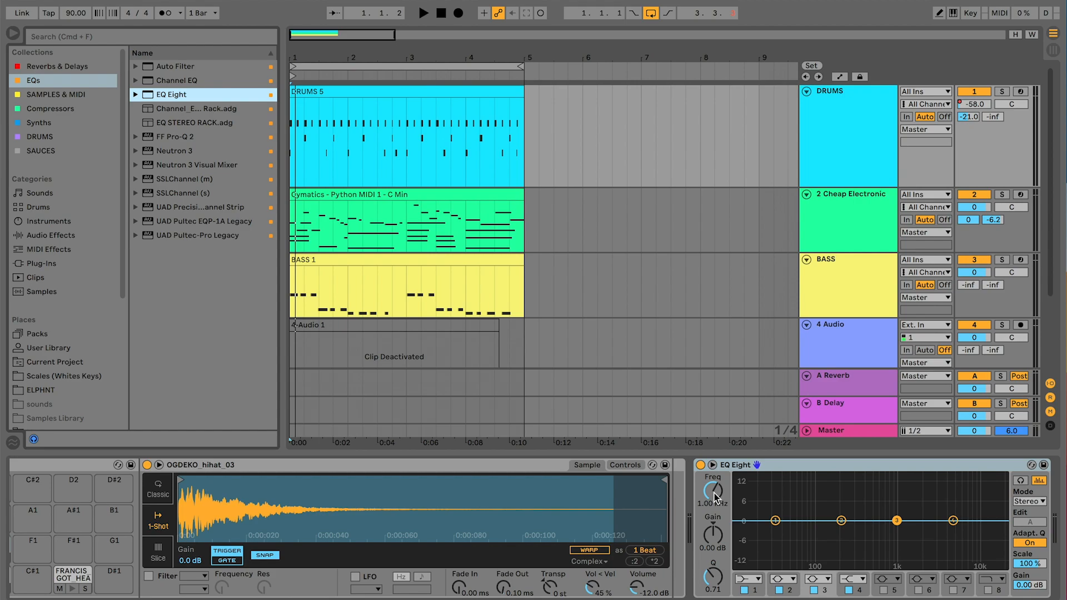
click(750, 579)
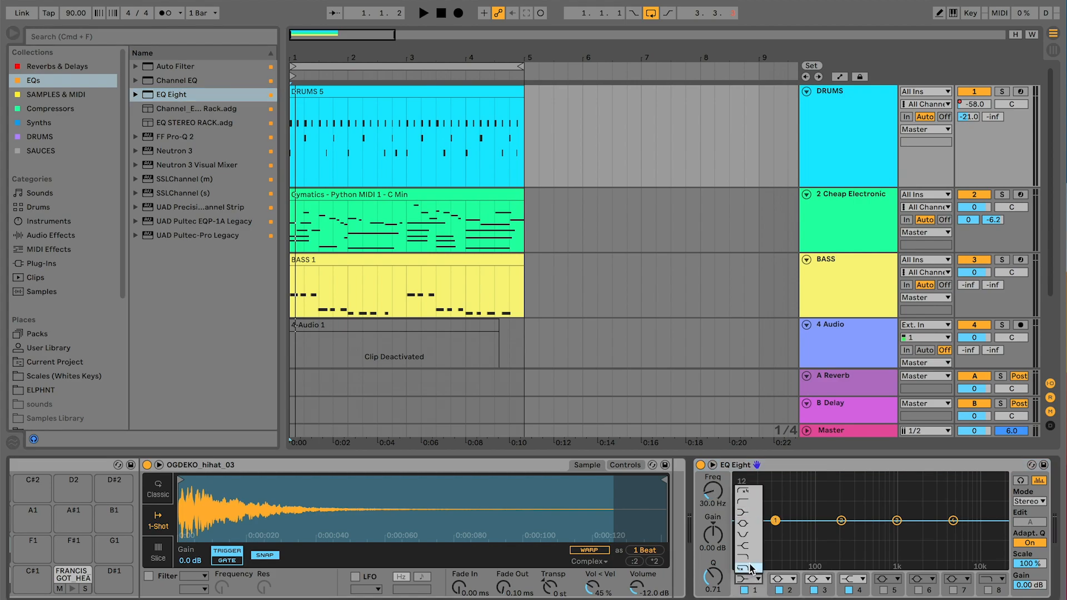
click(747, 506)
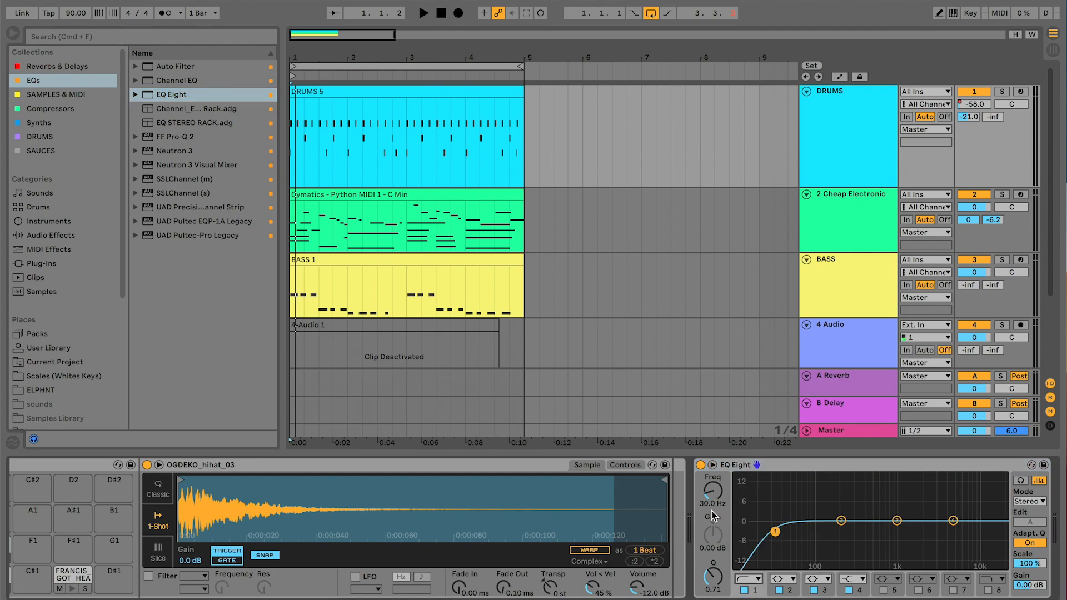
Automate the first EQ Eight band's frequency on DRUMS to rise from 30 Hz near bar 1 until just before bar 5, and play it back.
key(a)
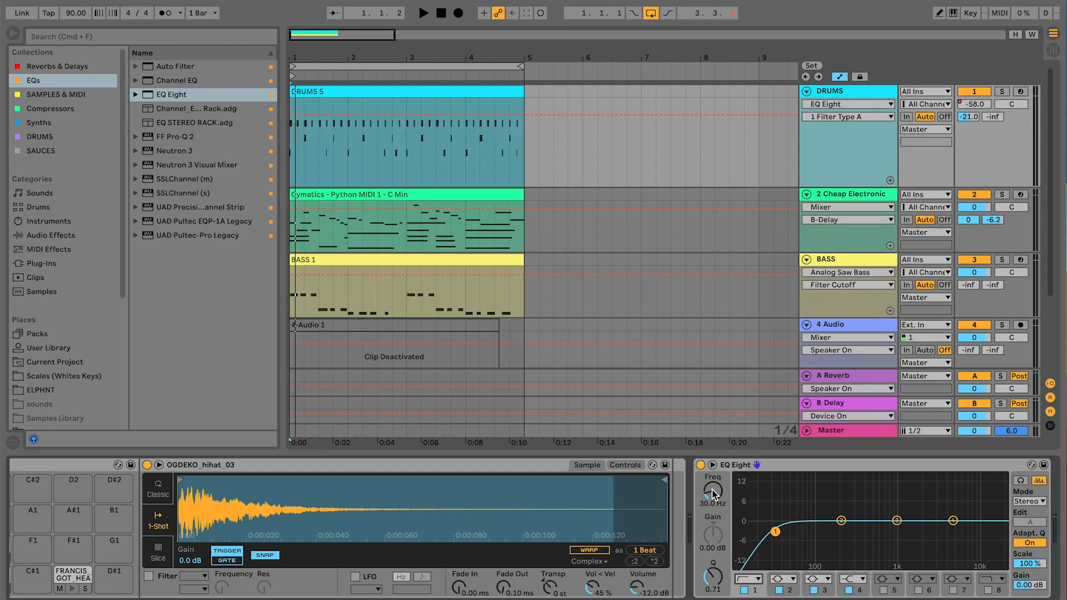
click(714, 490)
click(303, 174)
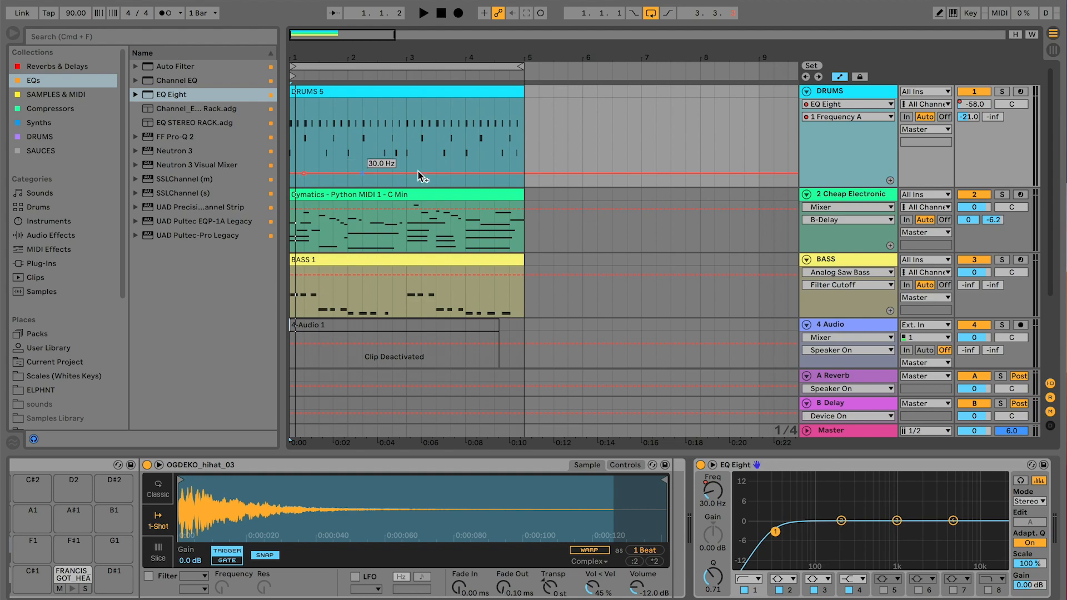
click(508, 173)
drag(508, 173, 511, 136)
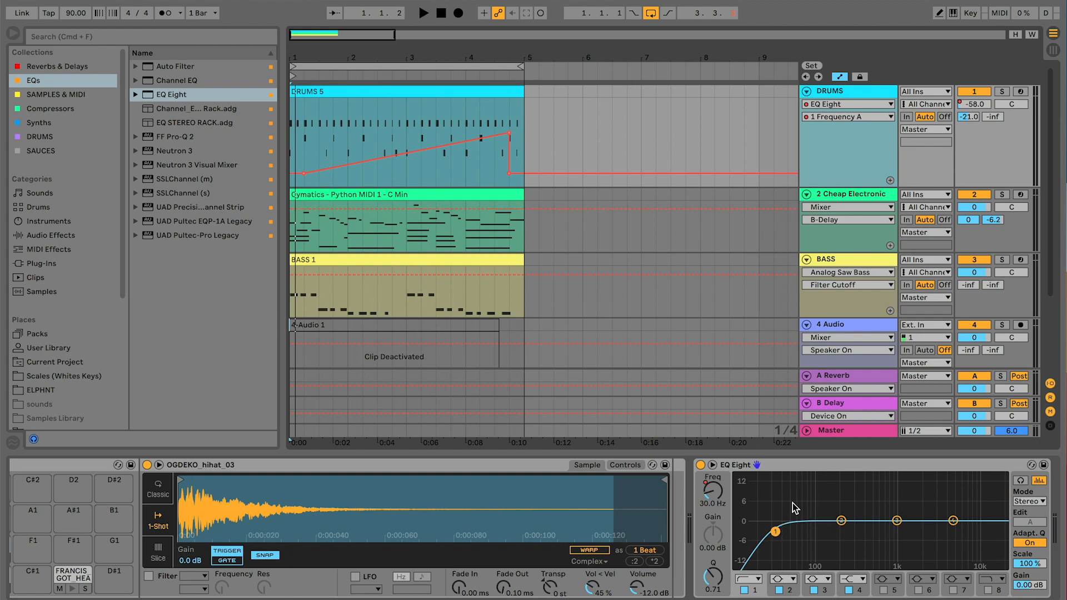
key(space)
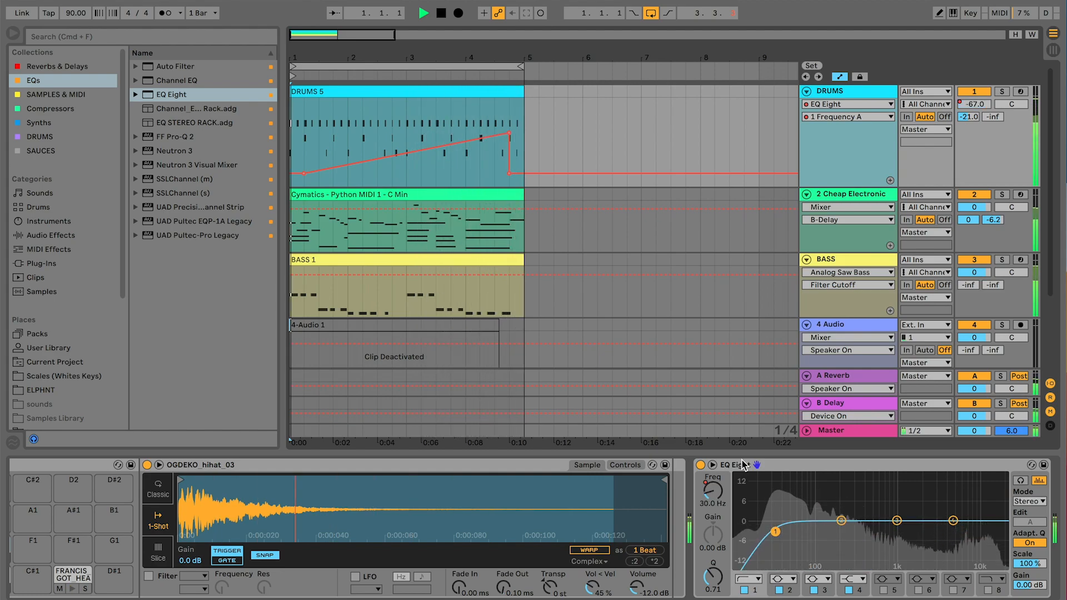
key(space)
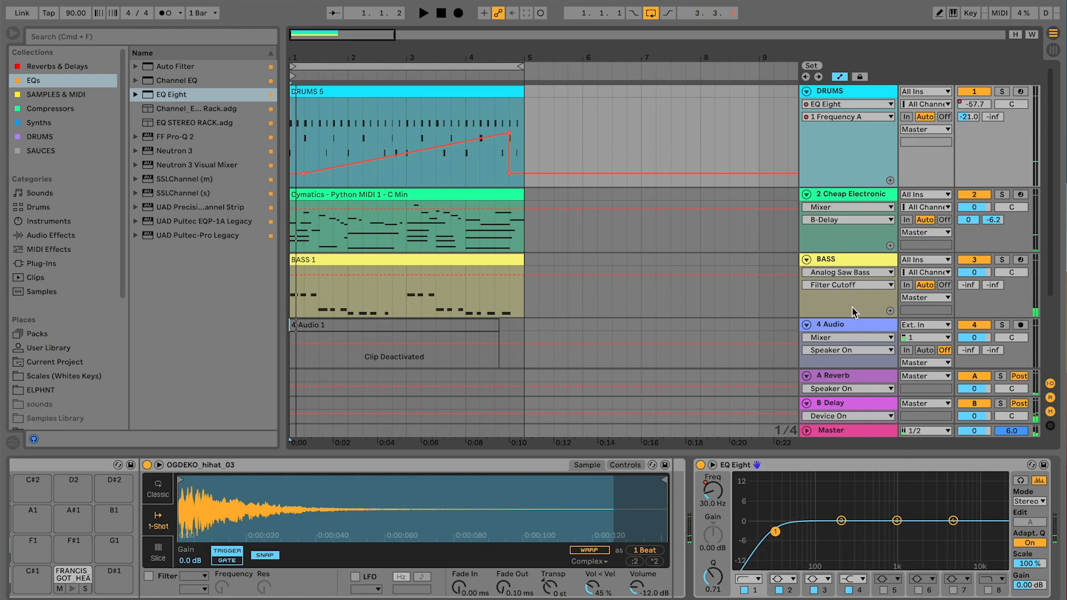
Hide the automation lanes, fit all tracks to the arrangement height and widen the timeline view to about 17 bars.
key(a)
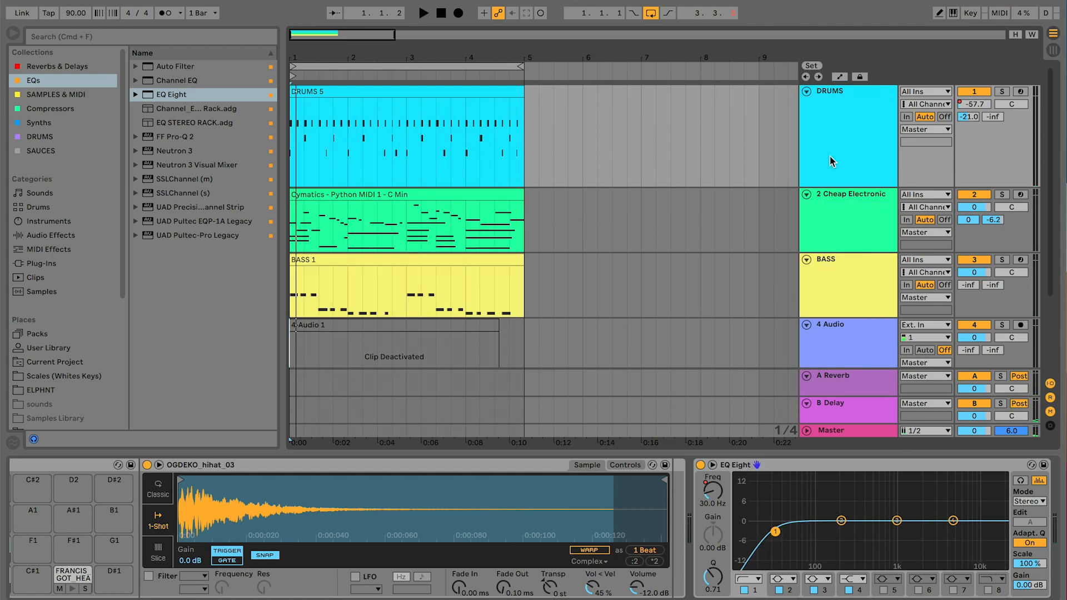
key(h)
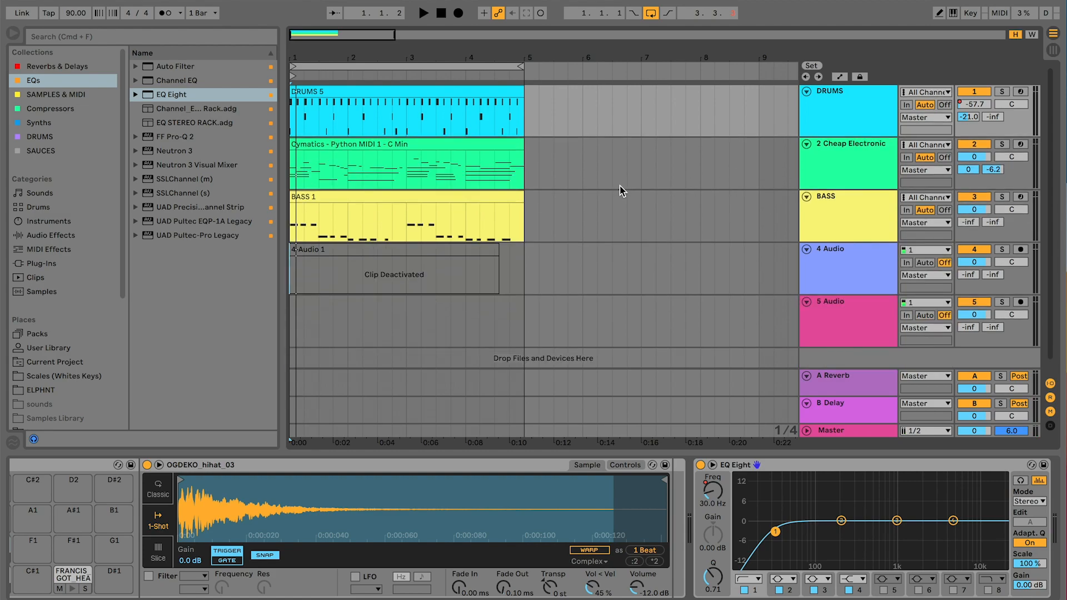
key(minus)
key(minus)
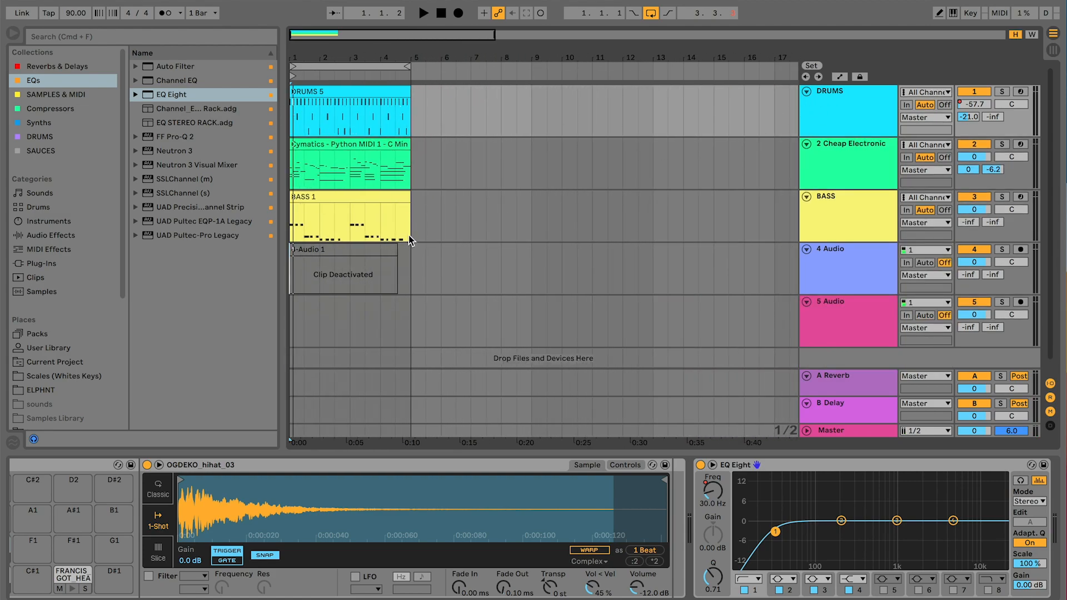
Try duplicating the BASS clip twice in the arrangement, and undo both copies.
click(371, 197)
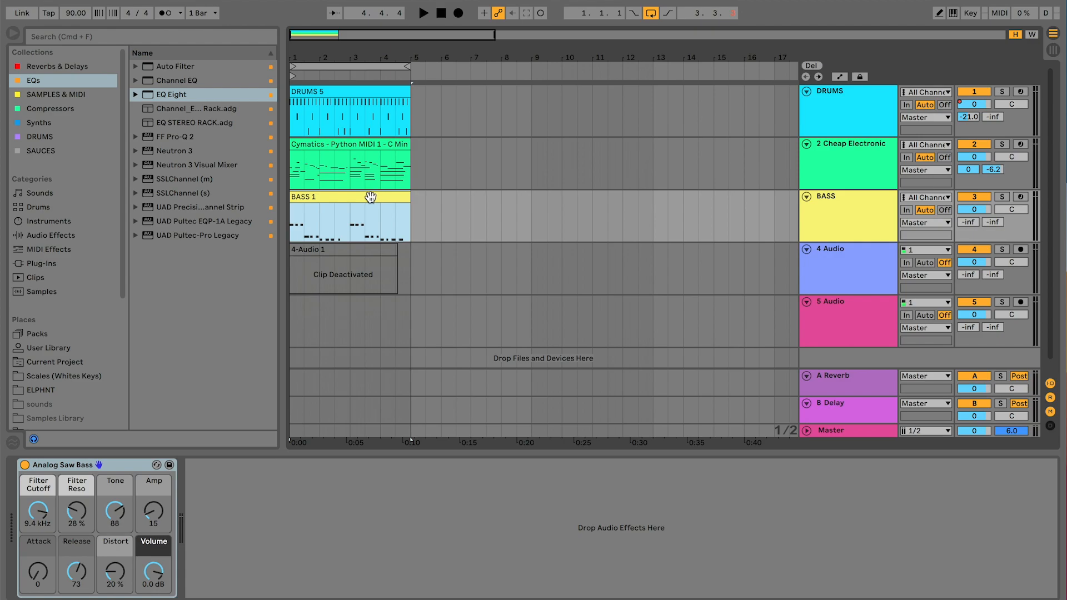
key(super+d)
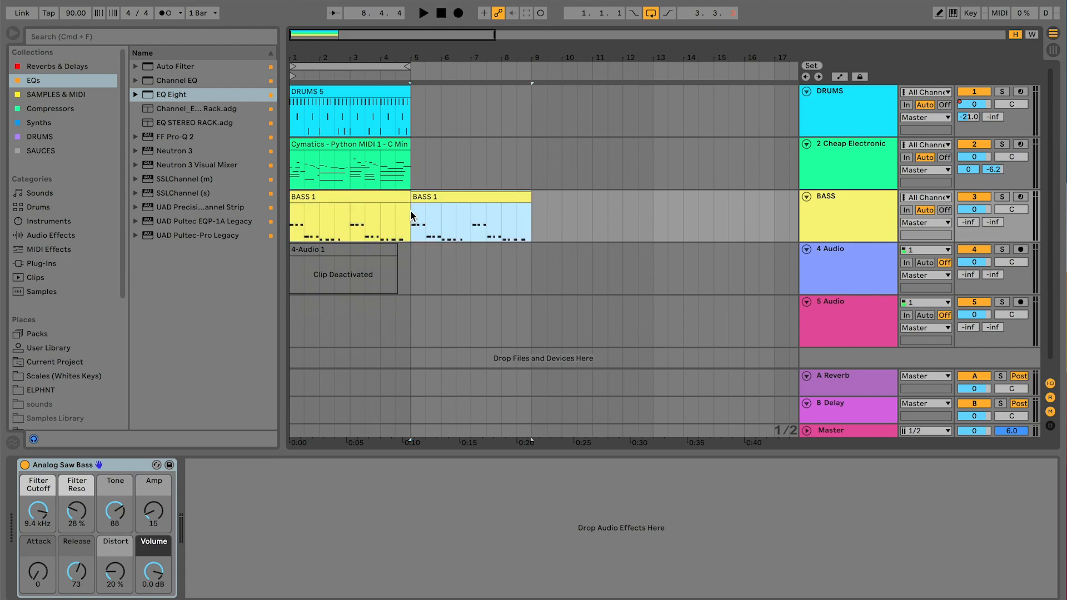
key(super+d)
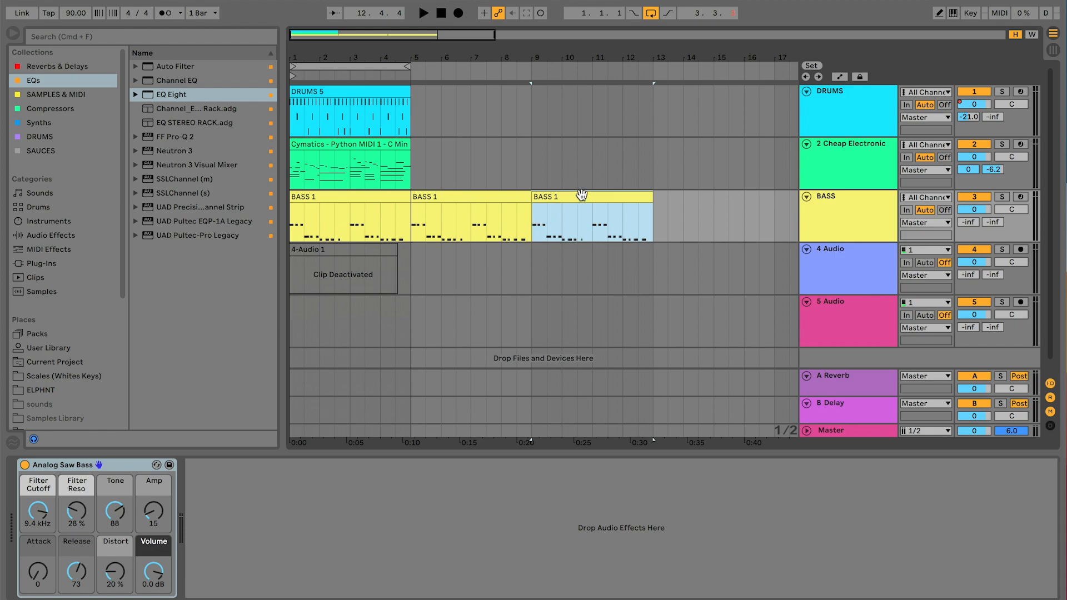
key(super+z)
key(super+z)
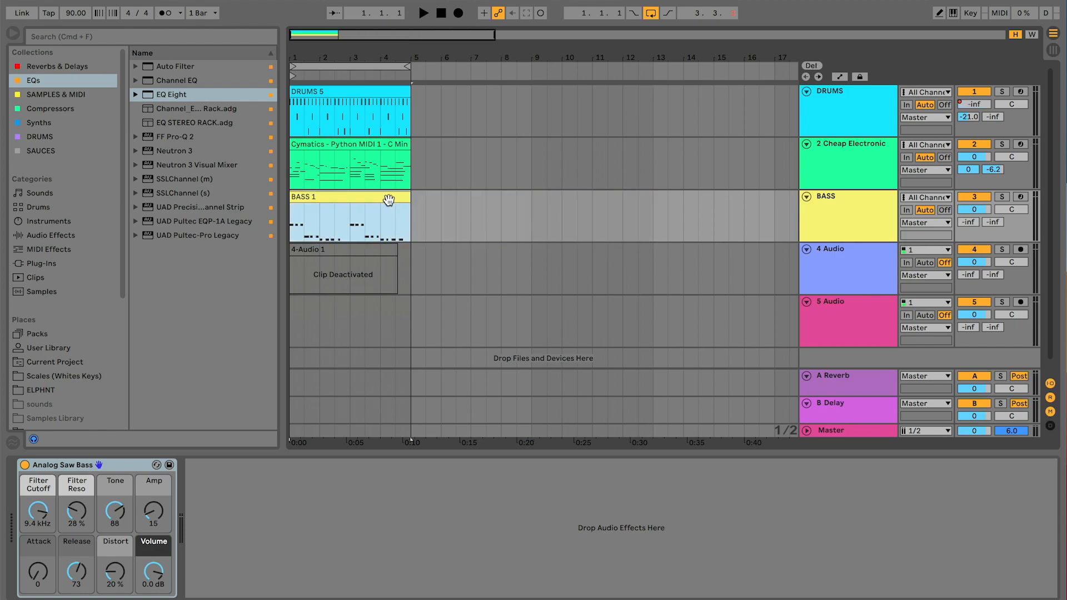
Duplicate the four-bar BASS clip four times in a row and the electronic piano clip once.
key(super+d)
key(super+d)
key(super+d)
key(super+d)
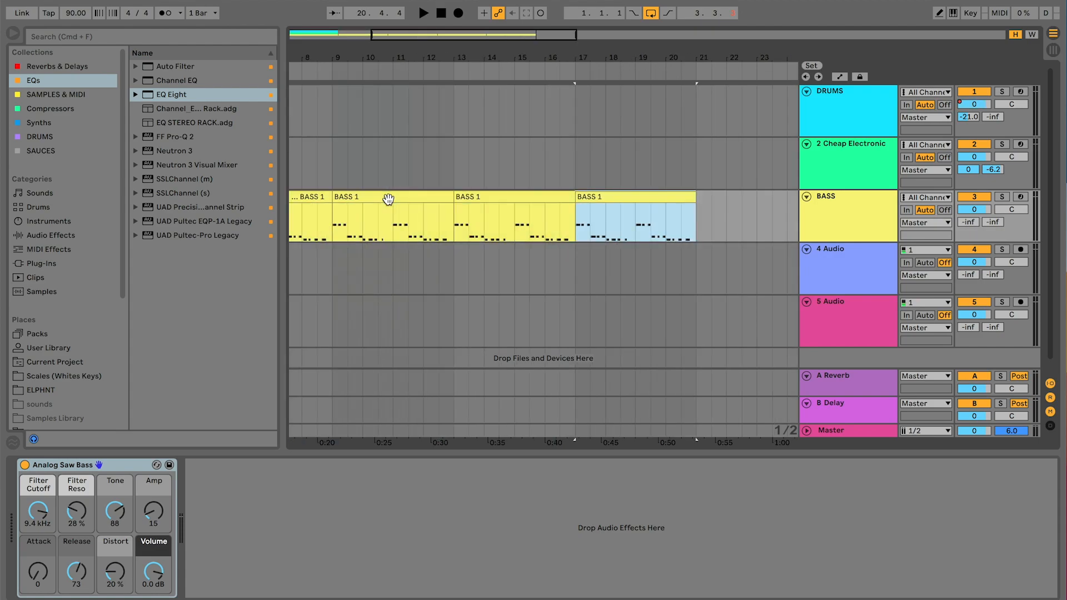
scroll(388, 199, left, 5)
click(374, 146)
key(super+d)
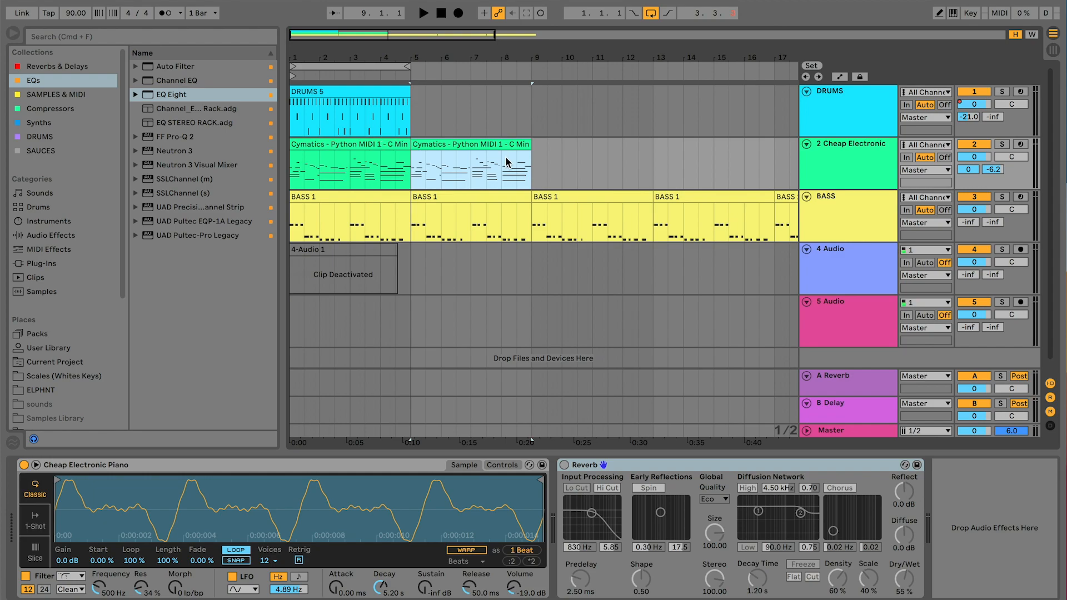
Delete the duplicated electronic piano and BASS clips from bar 5 onward.
scroll(542, 180, down, 5)
drag(490, 238, 332, 183)
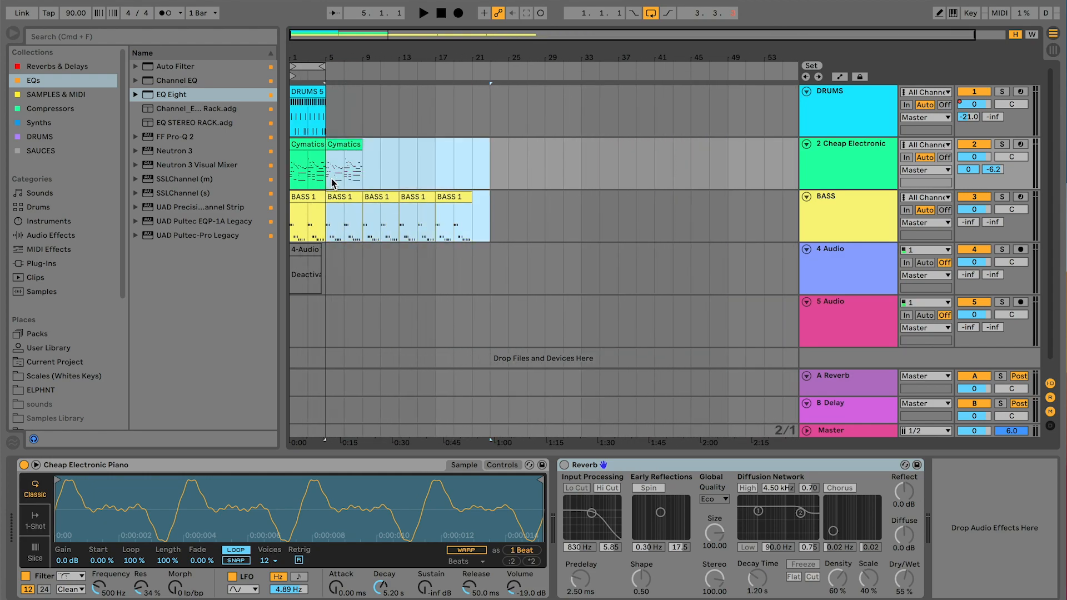
key(Delete)
Select the DRUMS, electronic piano and BASS clips in bars 1 to 4 together and duplicate them five times, up to bar 25.
scroll(322, 203, up, 5)
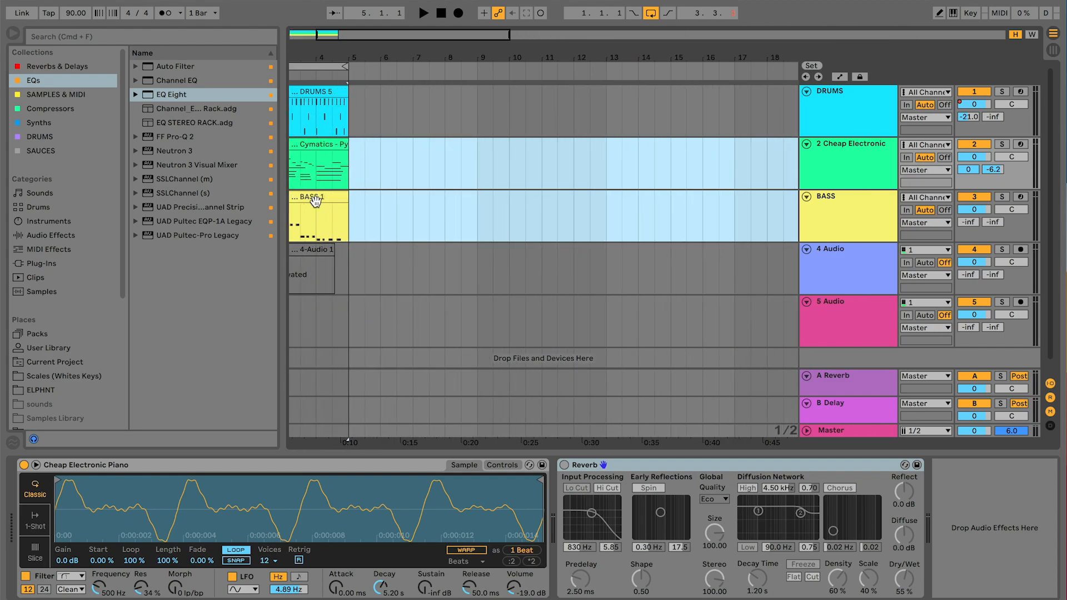
drag(421, 237, 288, 98)
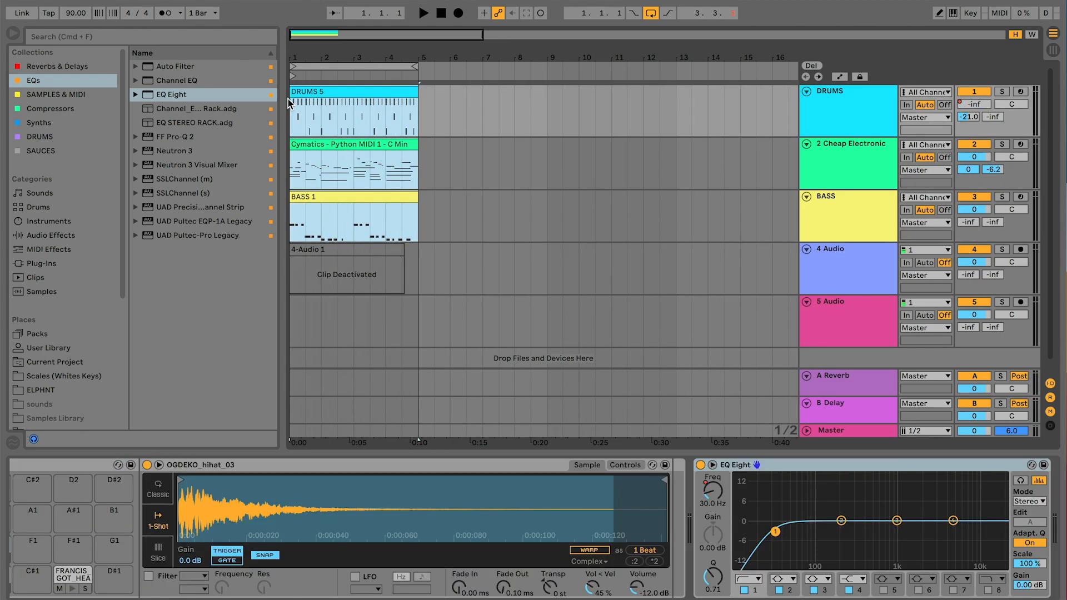
key(ctrl+d)
key(ctrl+d)
key(ctrl+d)
key(ctrl+d)
key(ctrl+d)
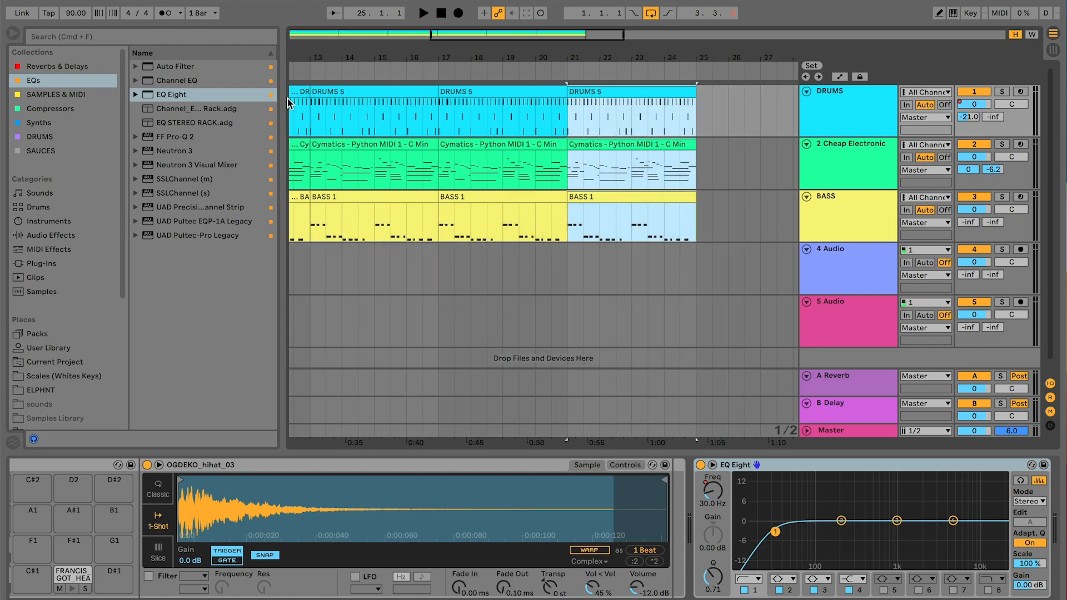
Show the automation with the DRUMS track enlarged, examine the EQ Eight frequency envelope across the copies, hide it and refit the track heights.
scroll(419, 139, down, 5)
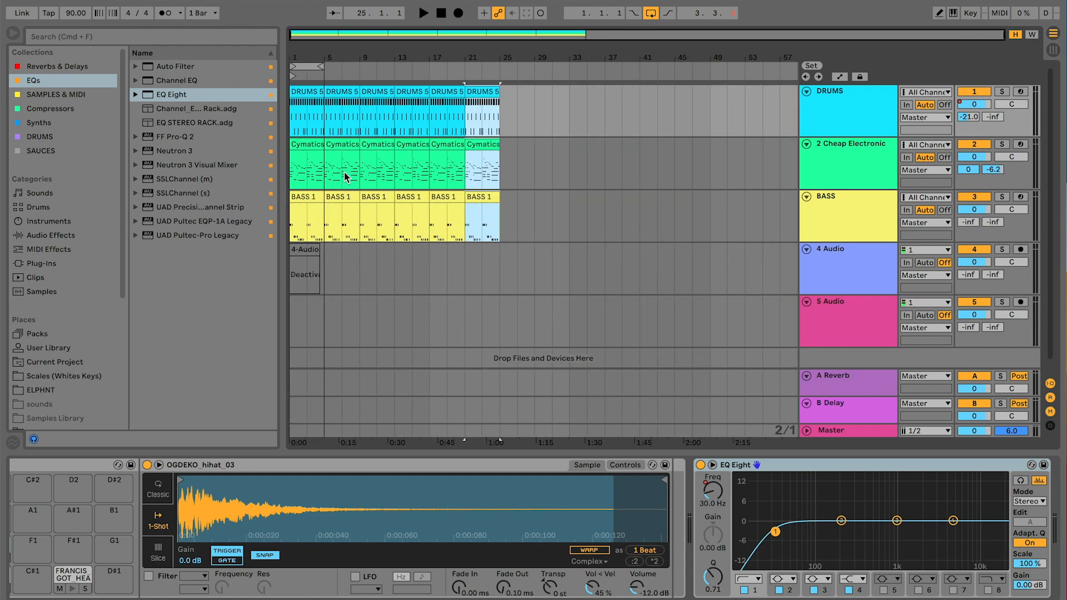
key(a)
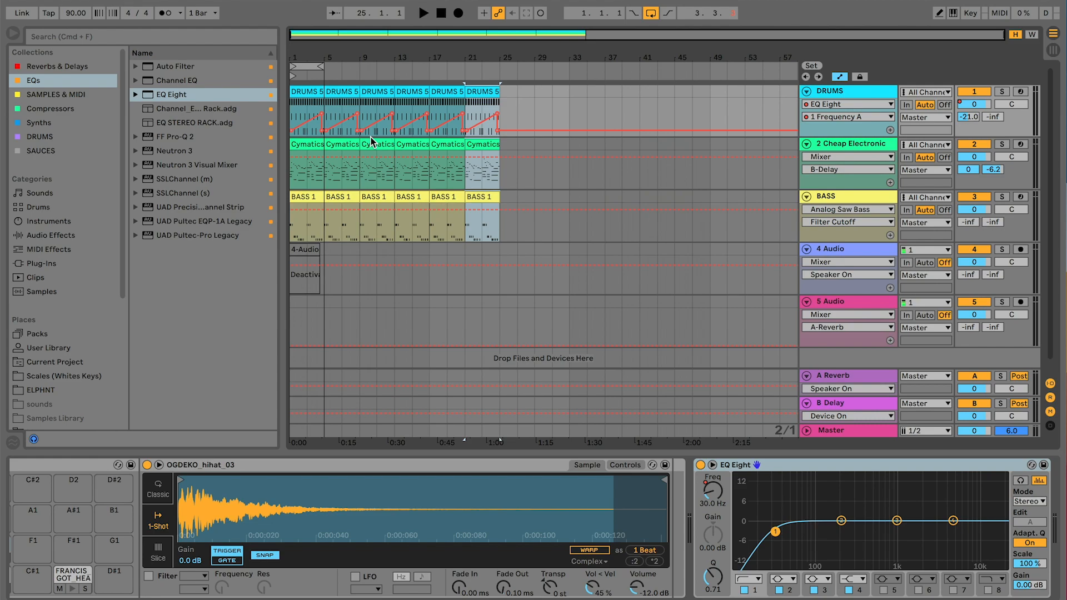
drag(851, 137, 852, 212)
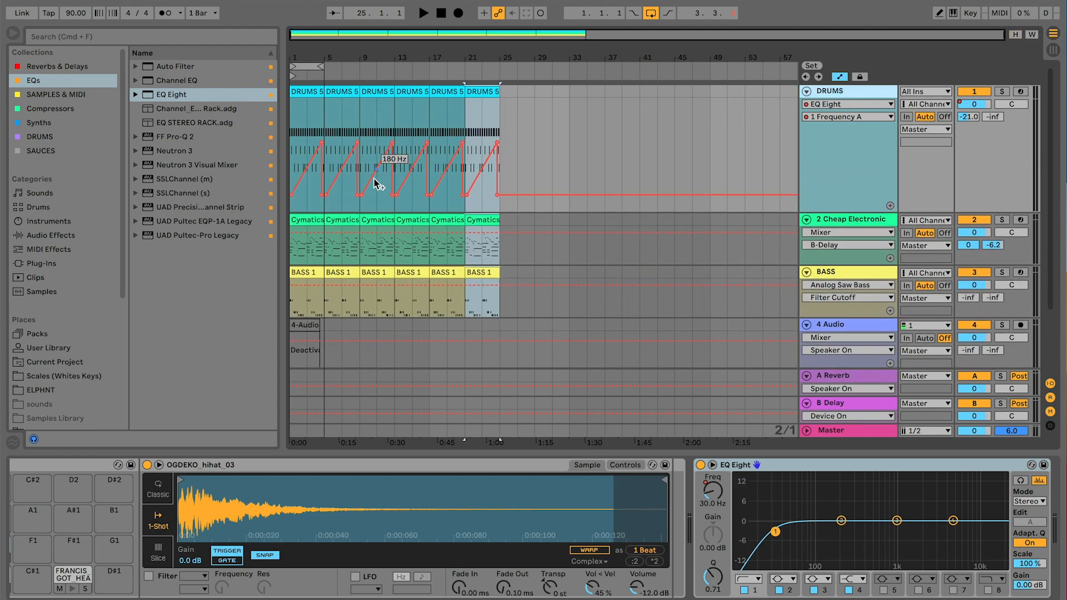
scroll(339, 166, up, 6)
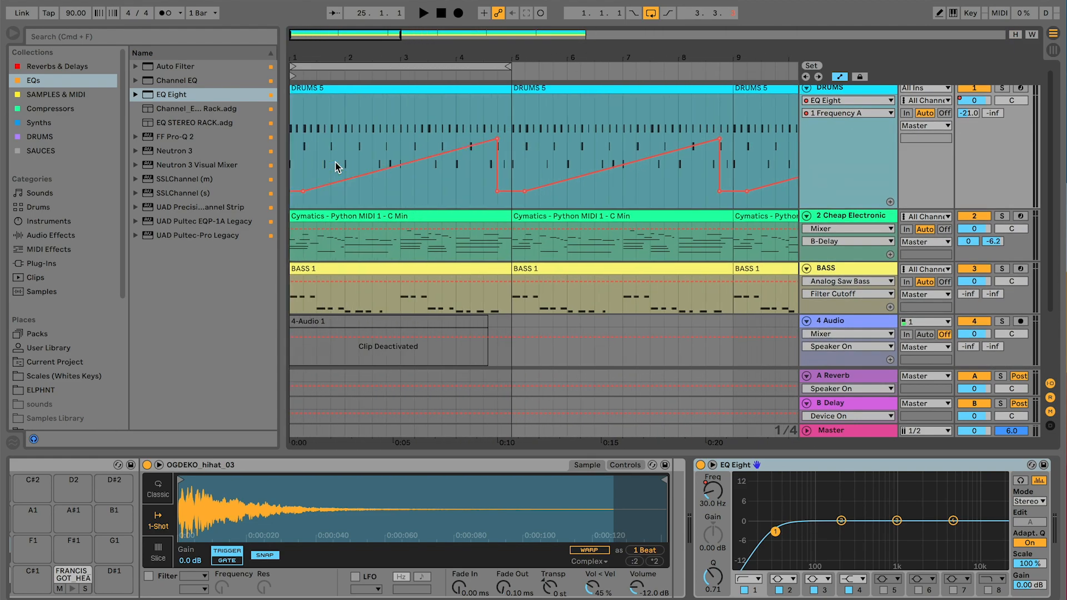
scroll(335, 167, down, 6)
click(545, 144)
key(a)
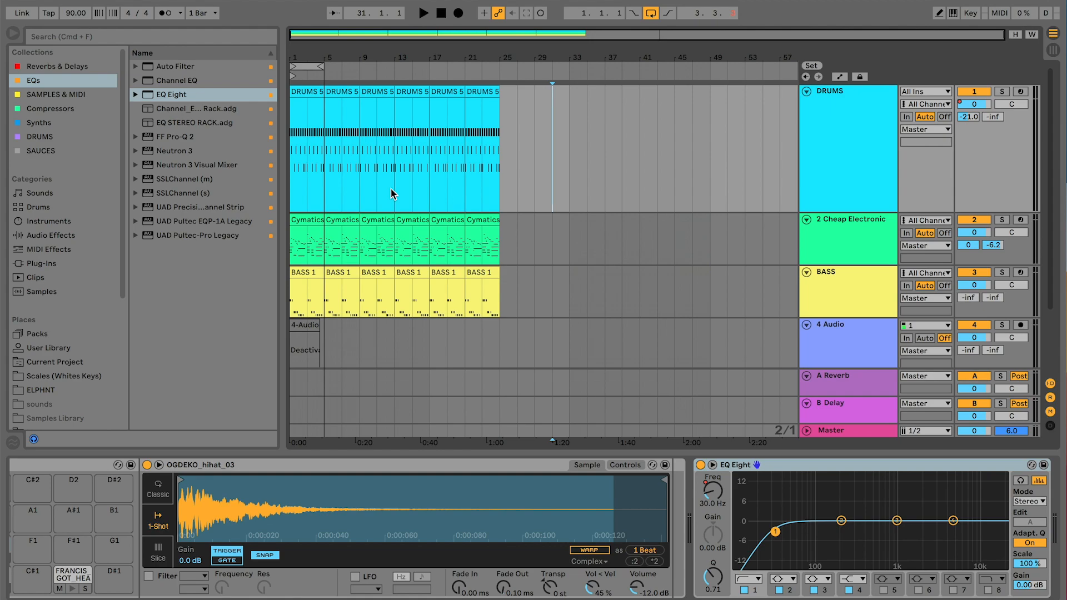
key(h)
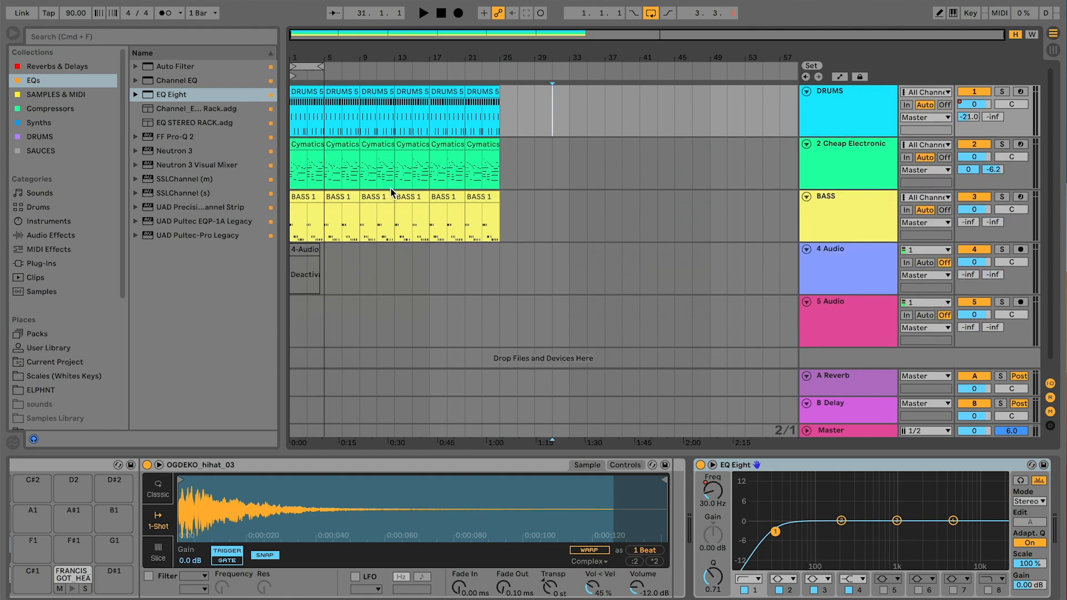